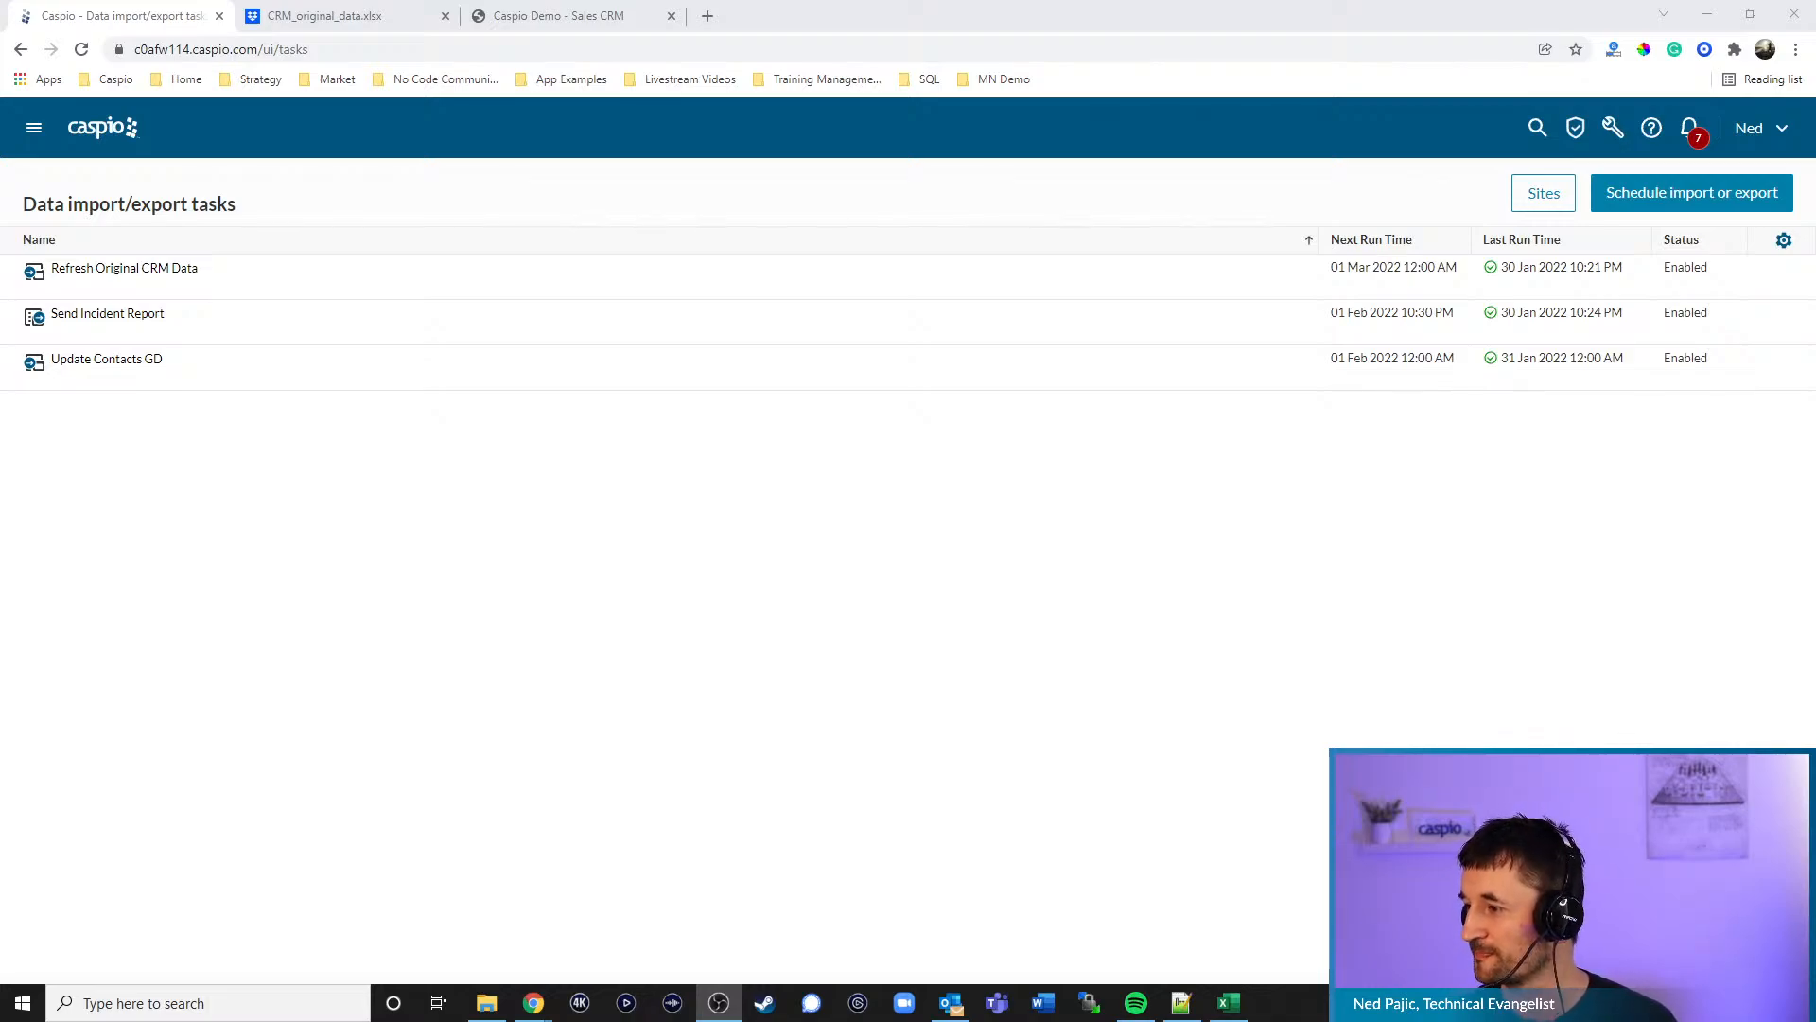
# - Shrink the Chrome window and move it aside next to the Caspio folder window
pyautogui.hotkey('alt', 'Tab')
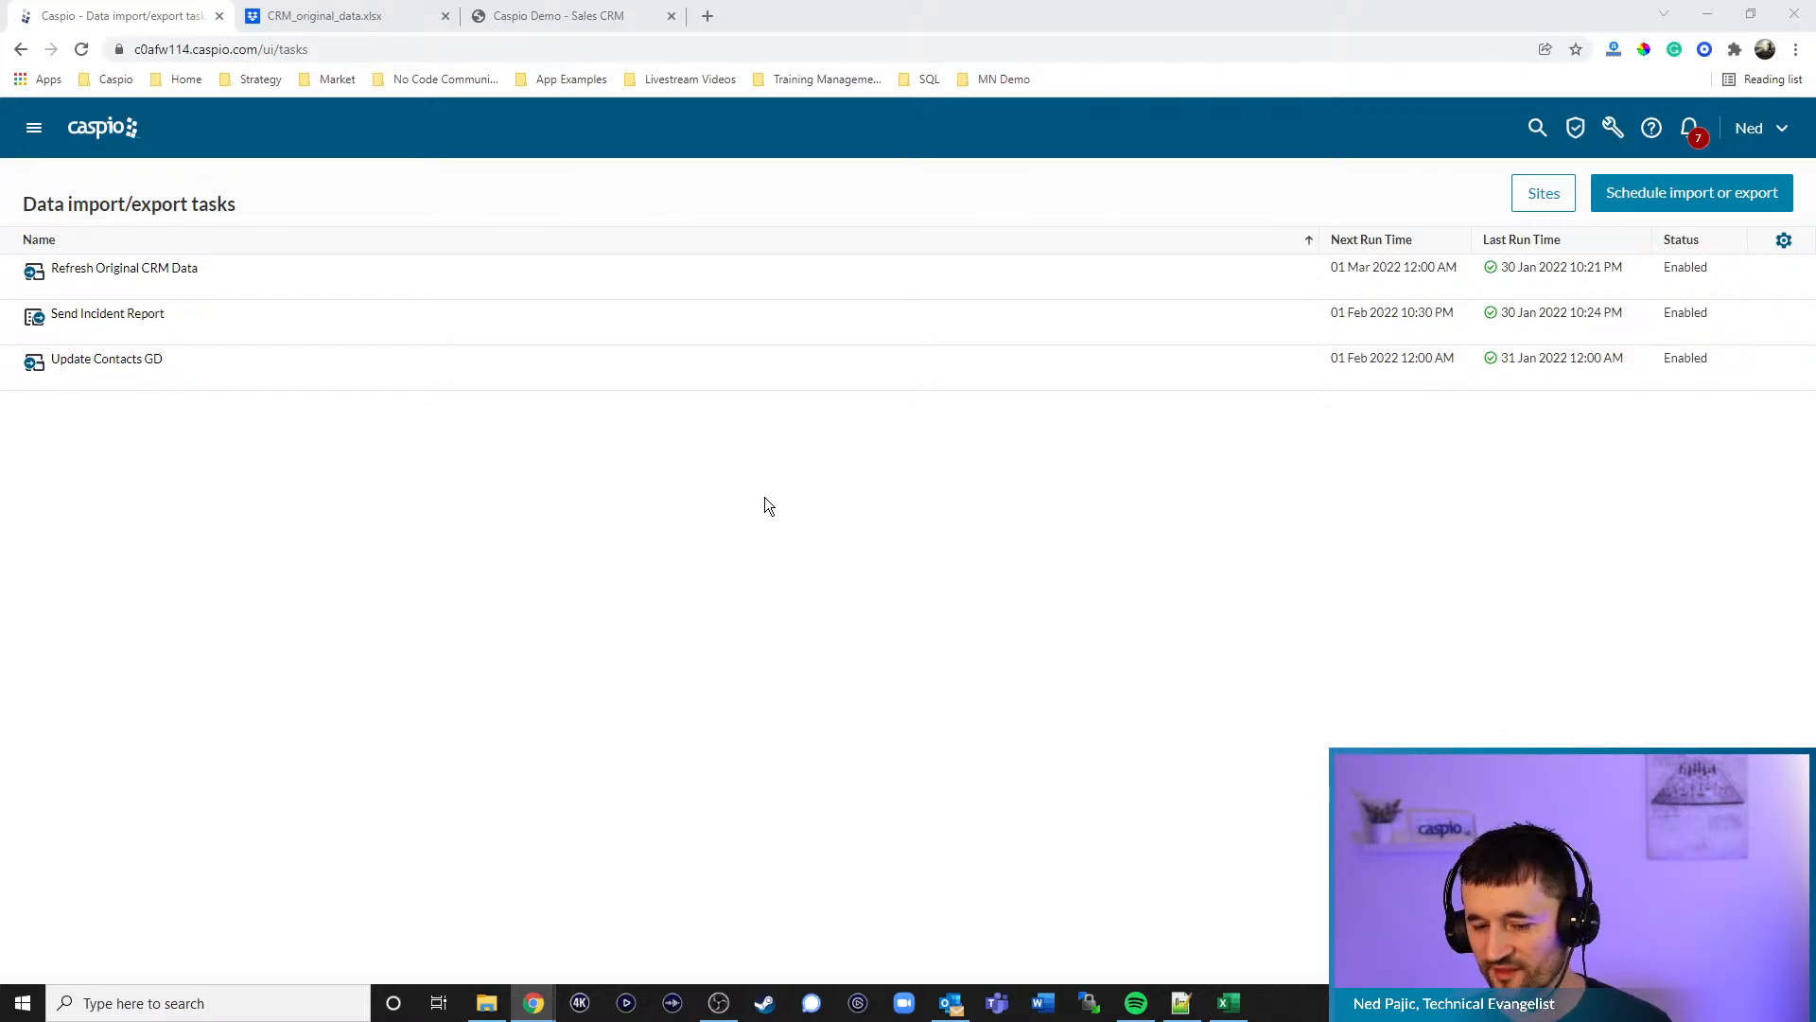
pyautogui.doubleClick(1206, 2)
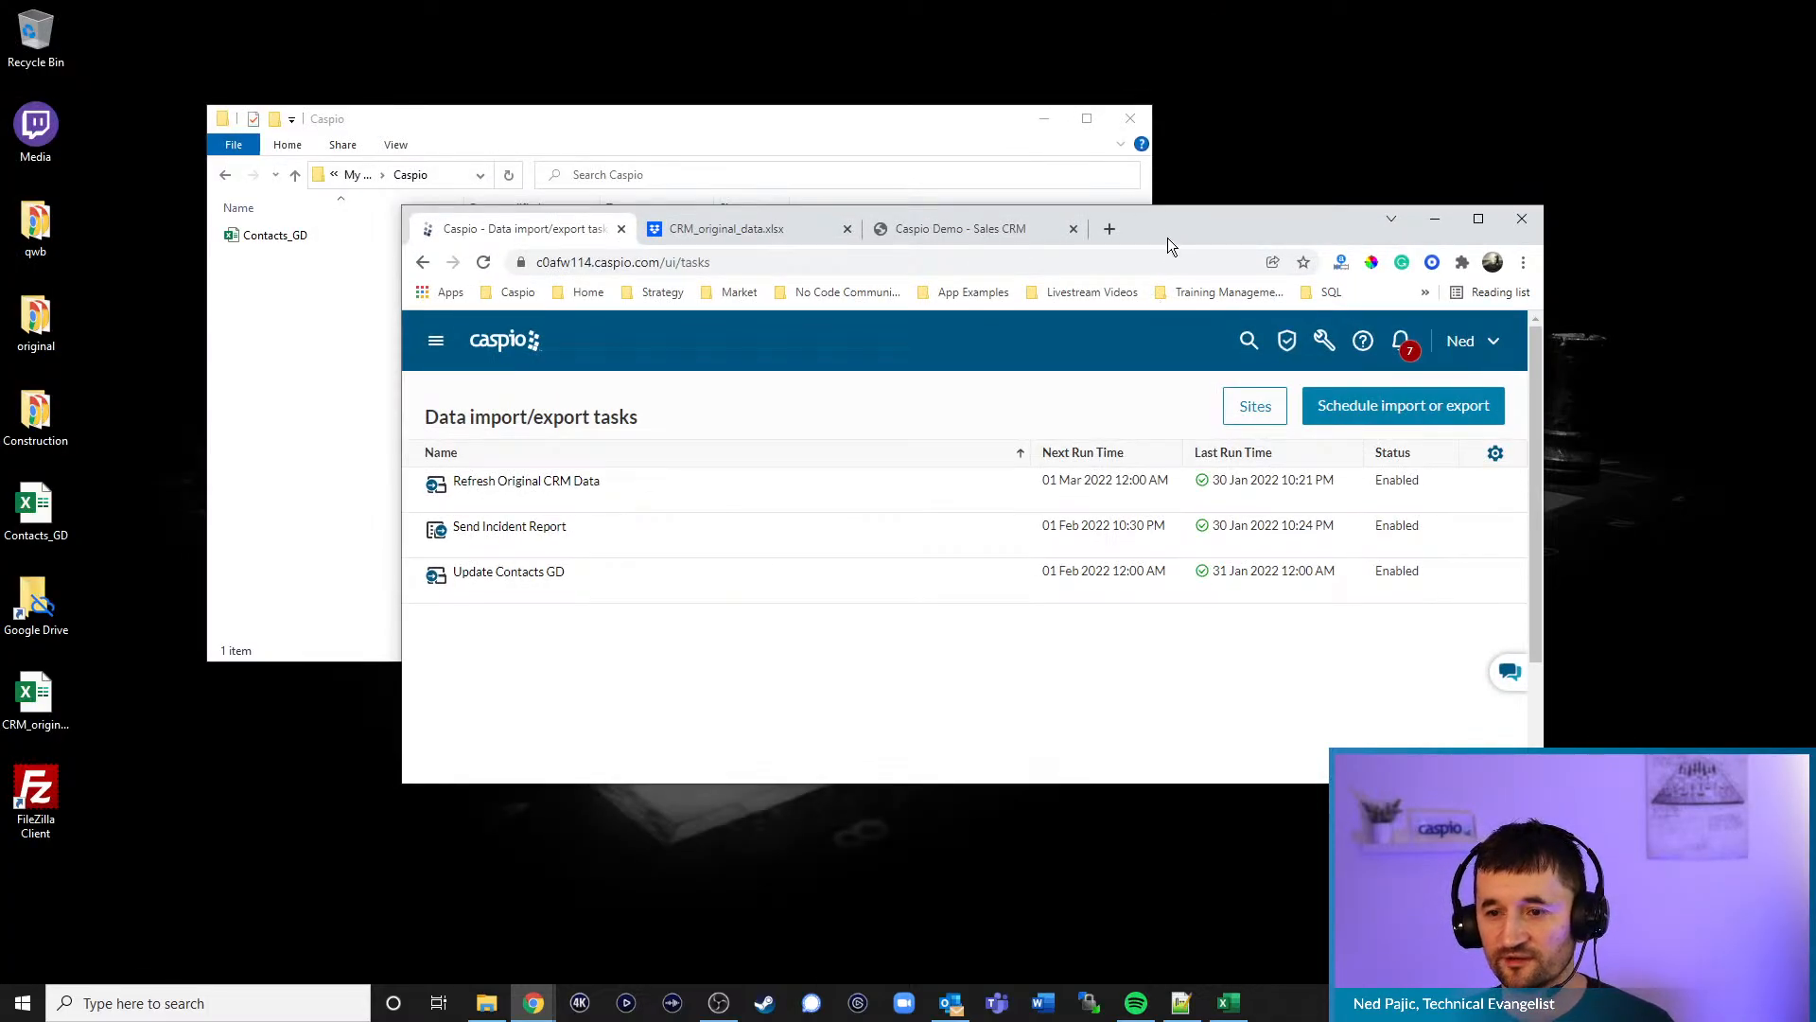
pyautogui.moveTo(1169, 244); pyautogui.dragTo(1345, 245)
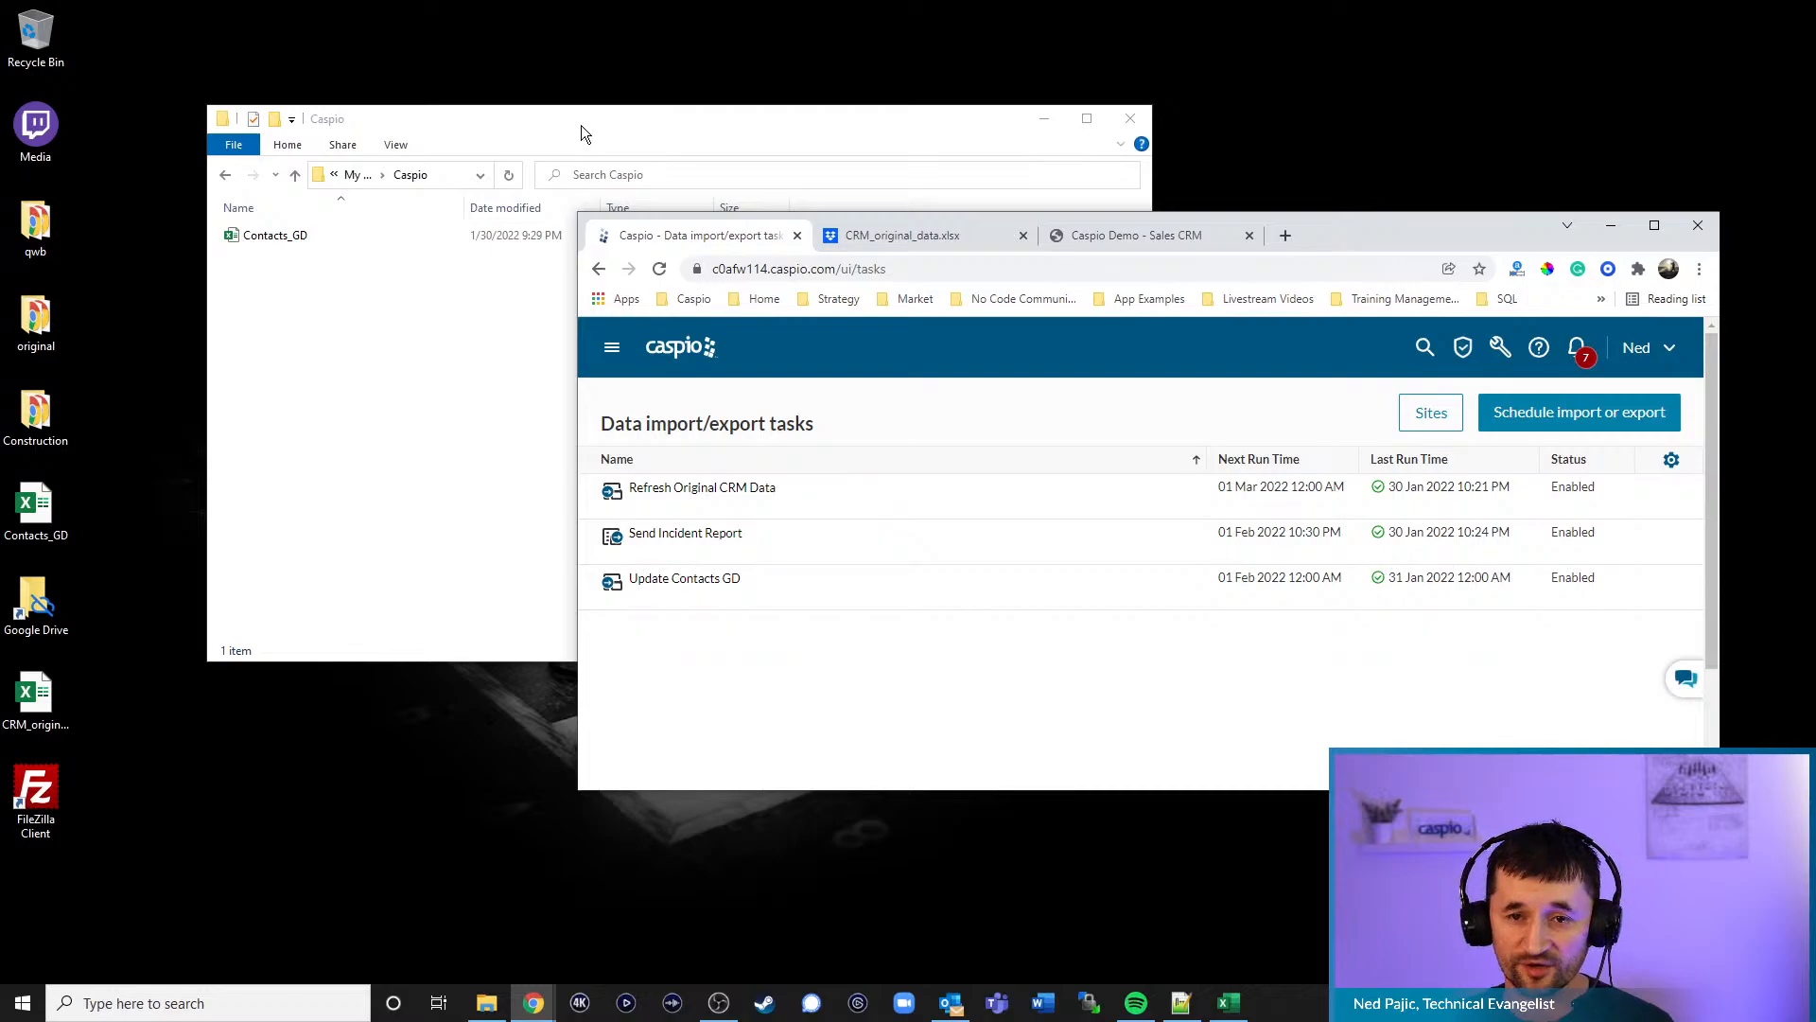
pyautogui.moveTo(581, 125); pyautogui.dragTo(579, 93)
pyautogui.click(1364, 247)
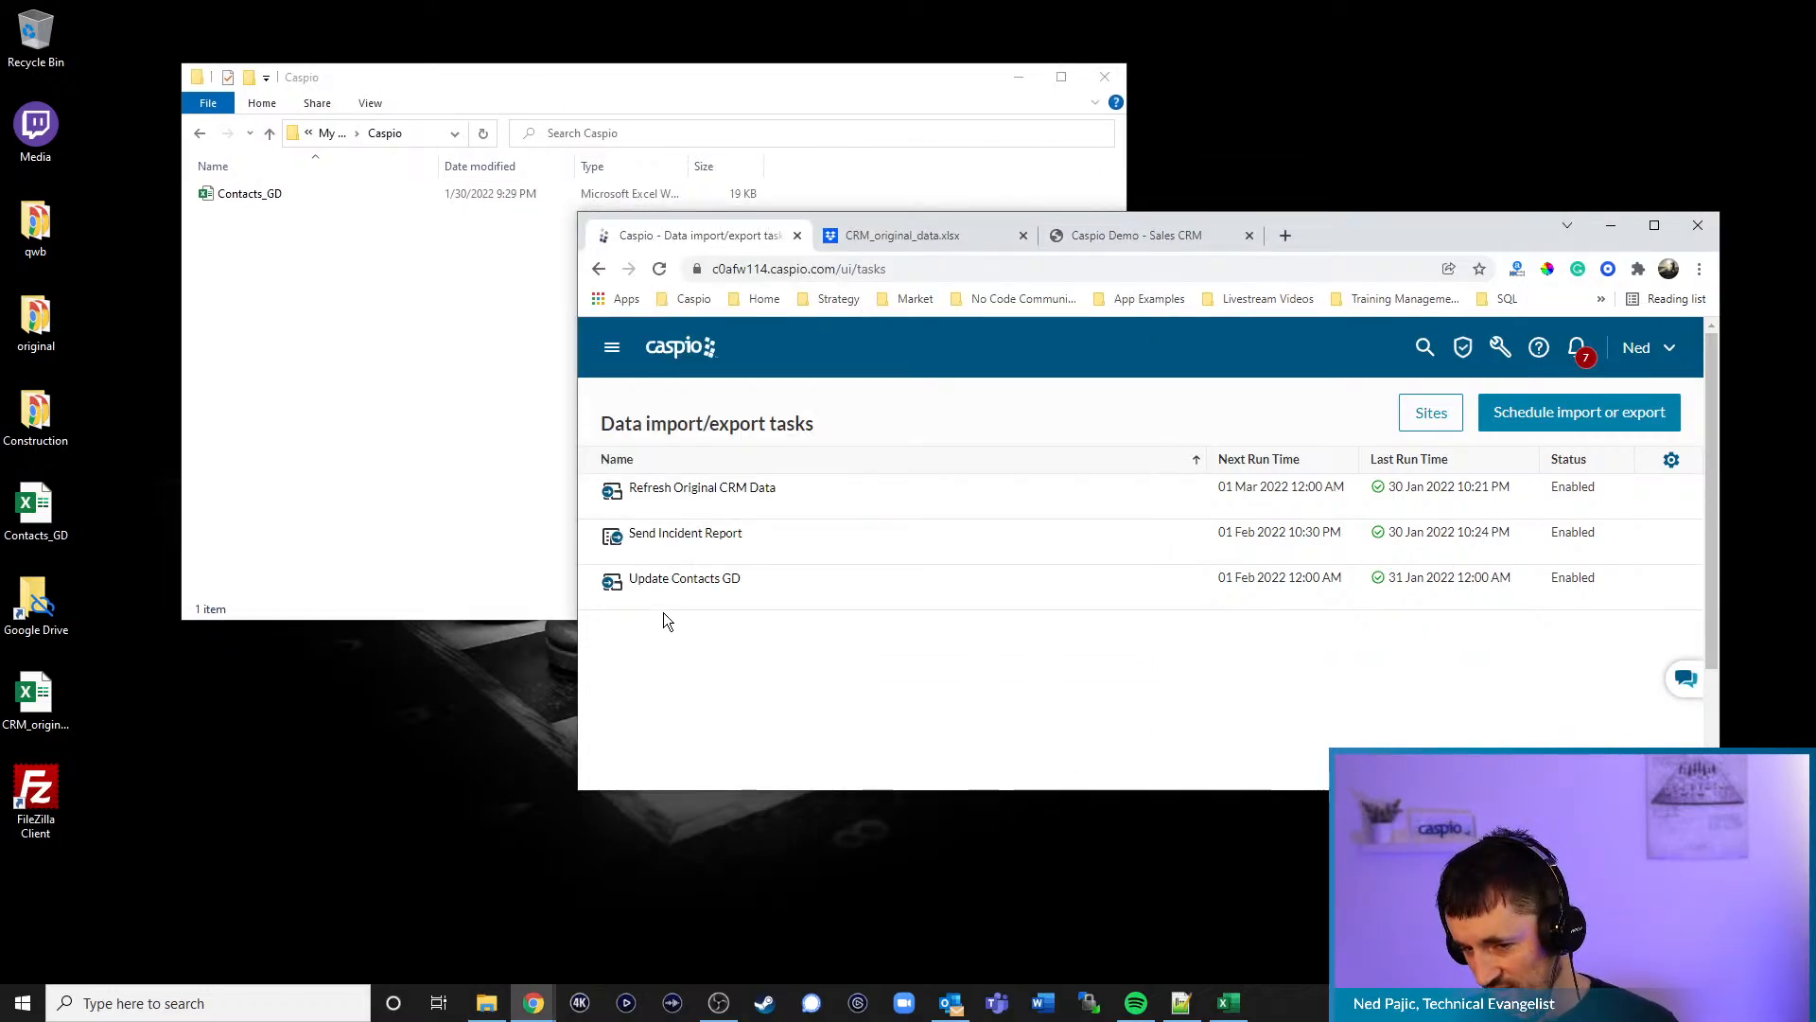
# - Open the Contacts_GD spreadsheet from the taskbar, minimize it, and bring the Caspio folder forward
pyautogui.moveTo(693, 588)
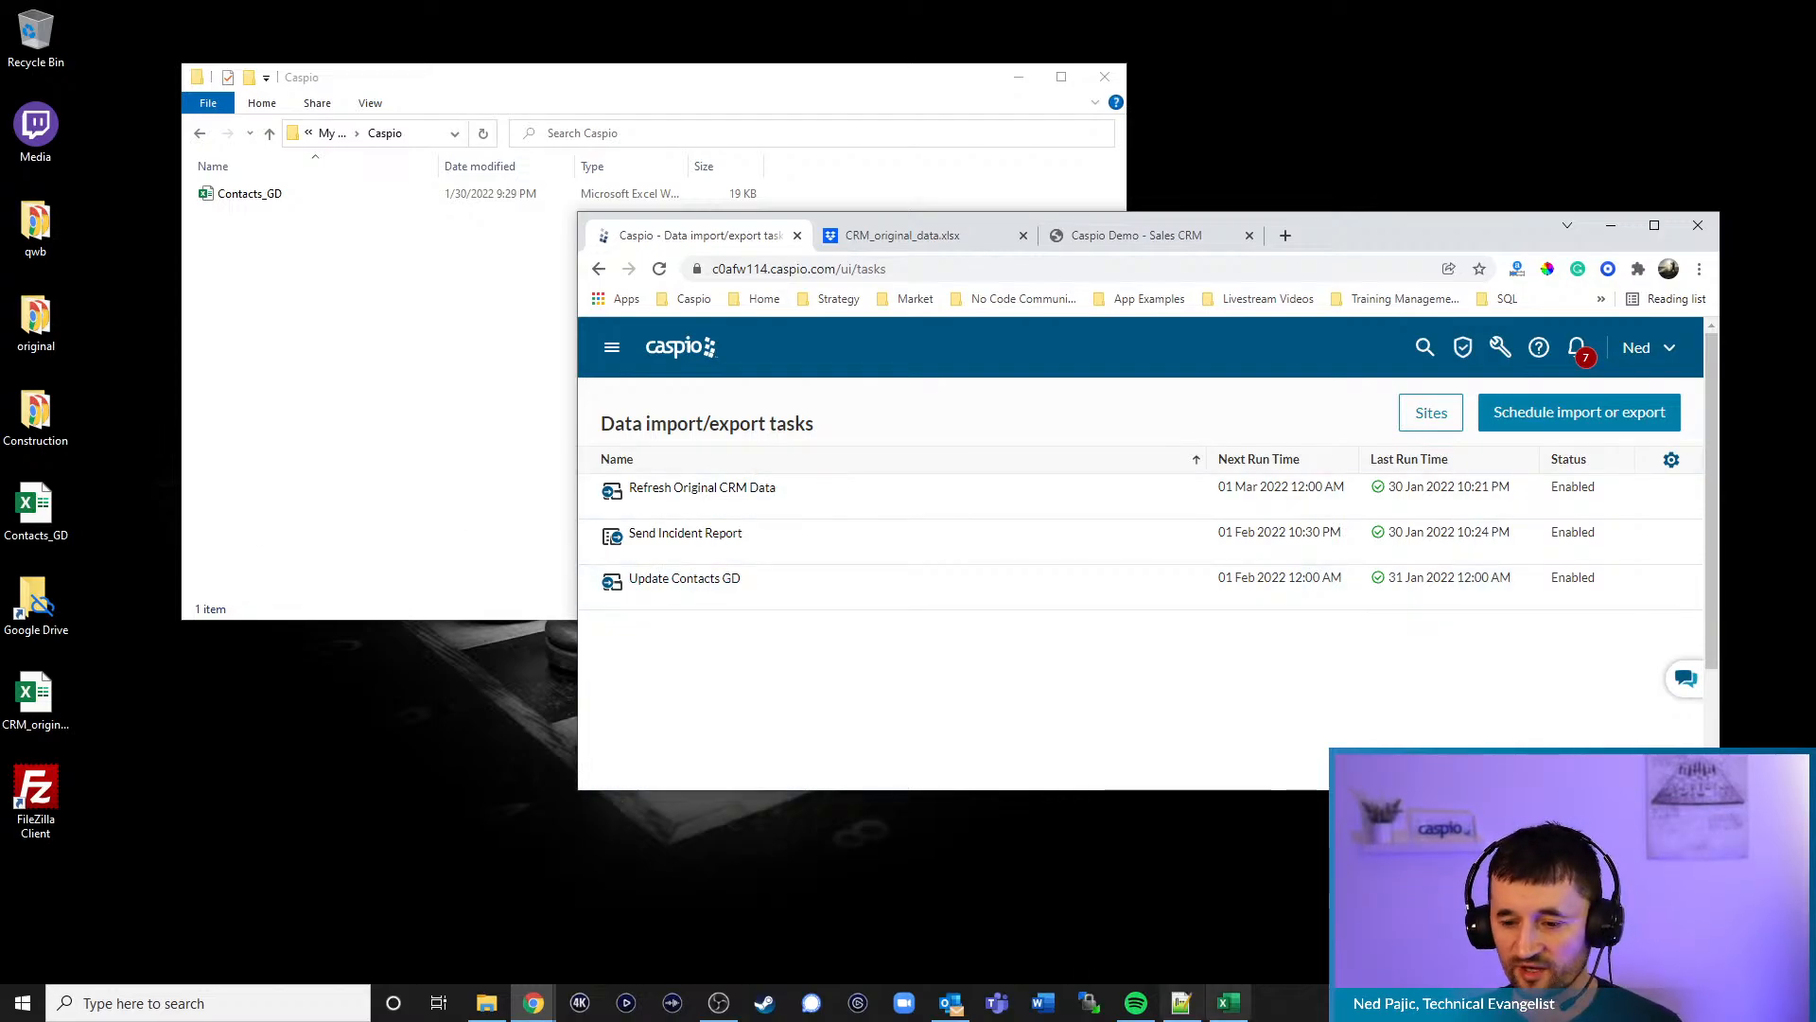
pyautogui.click(1227, 1002)
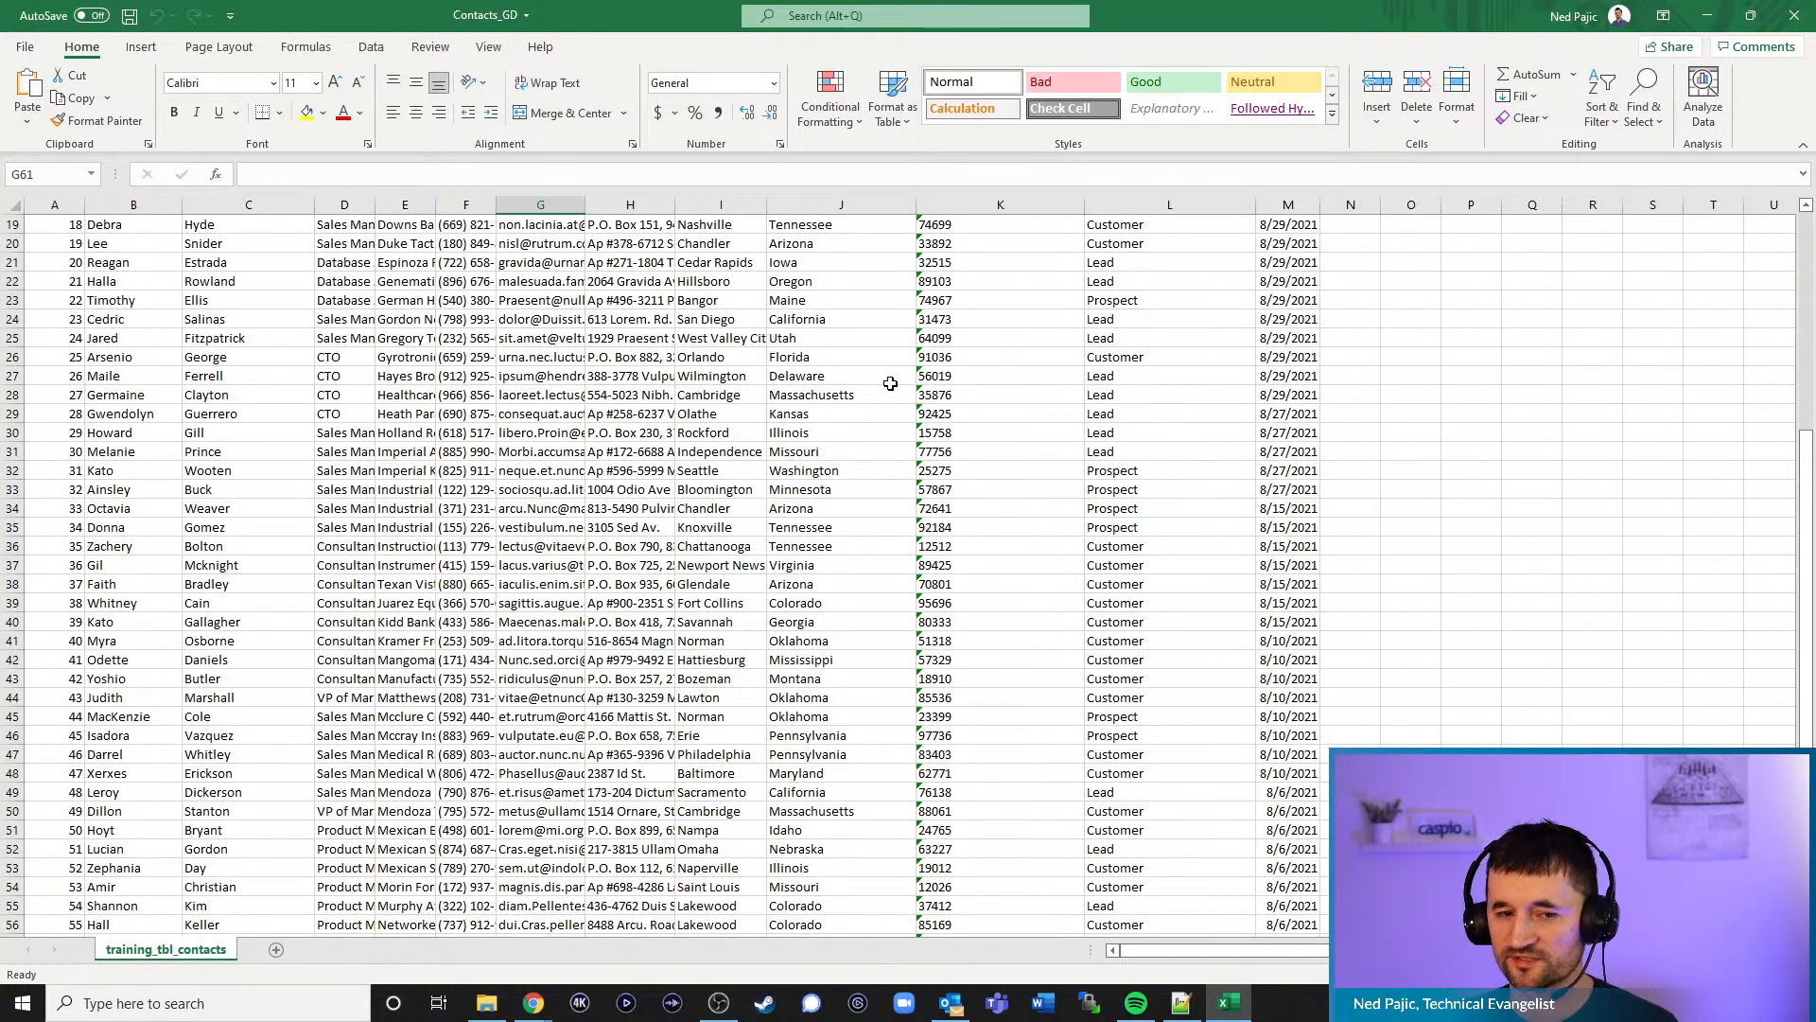
pyautogui.scroll(6, 622, 519)
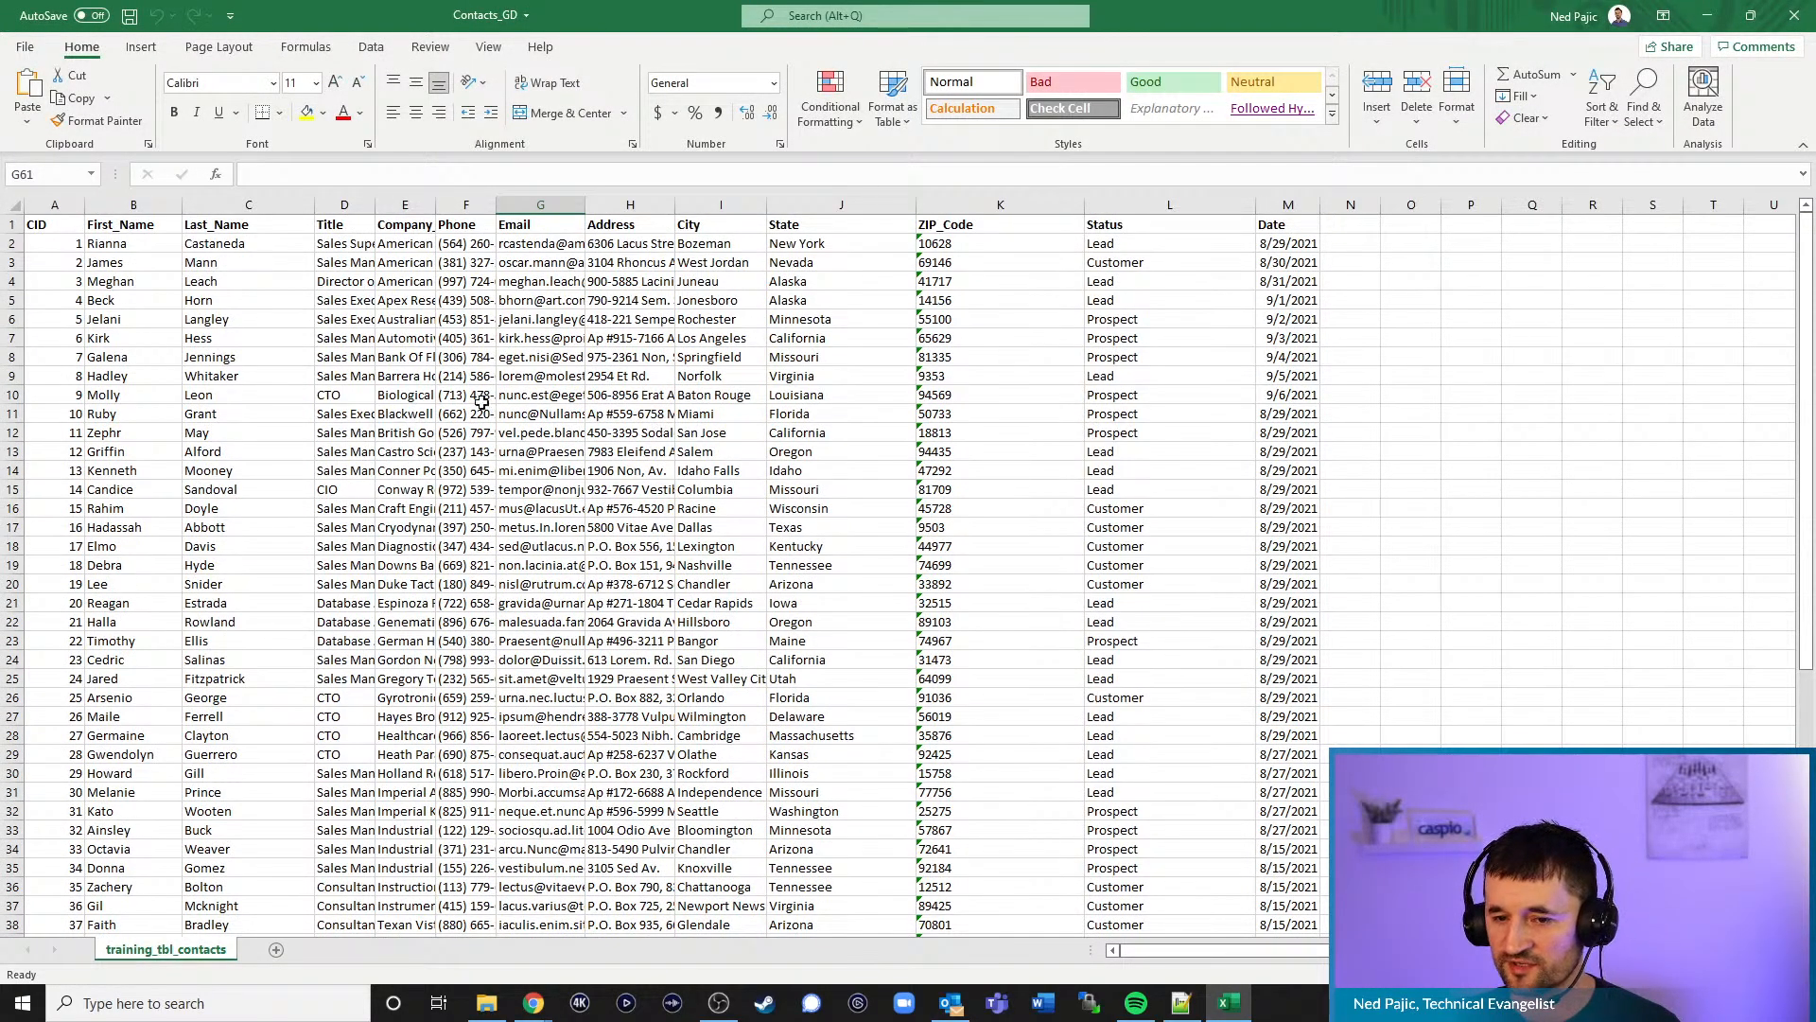
pyautogui.click(1707, 23)
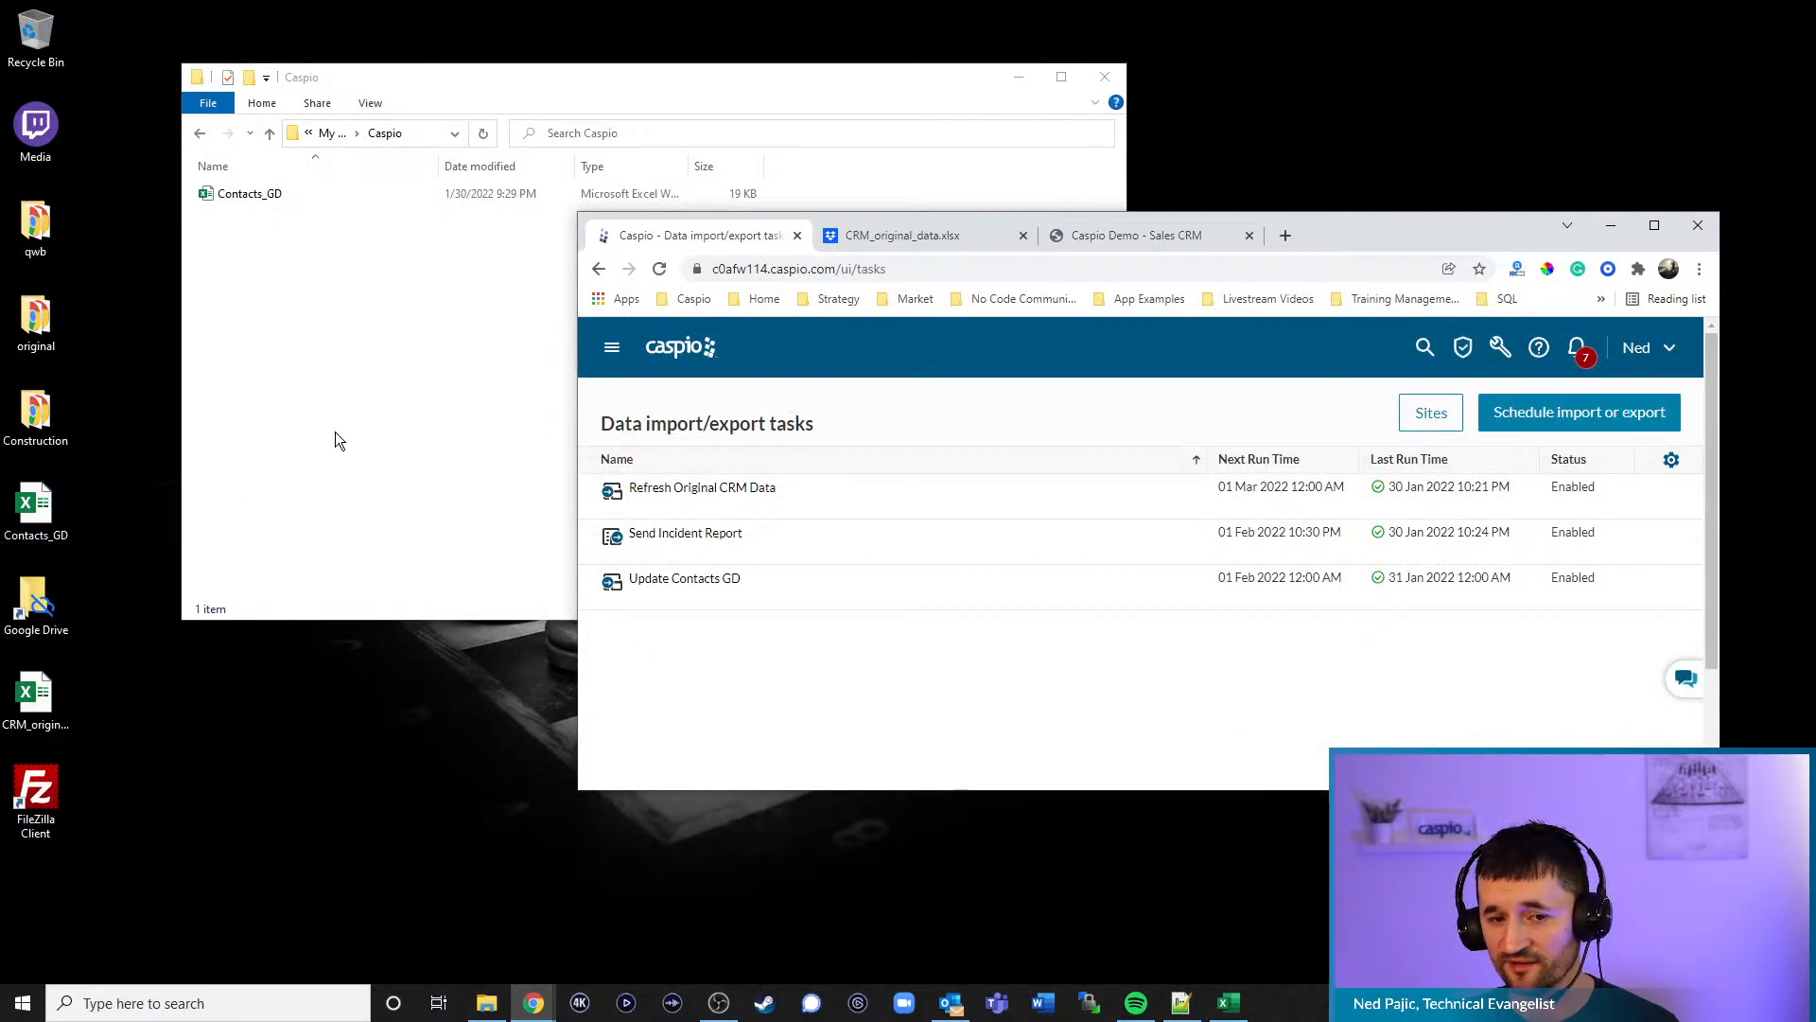
pyautogui.click(520, 77)
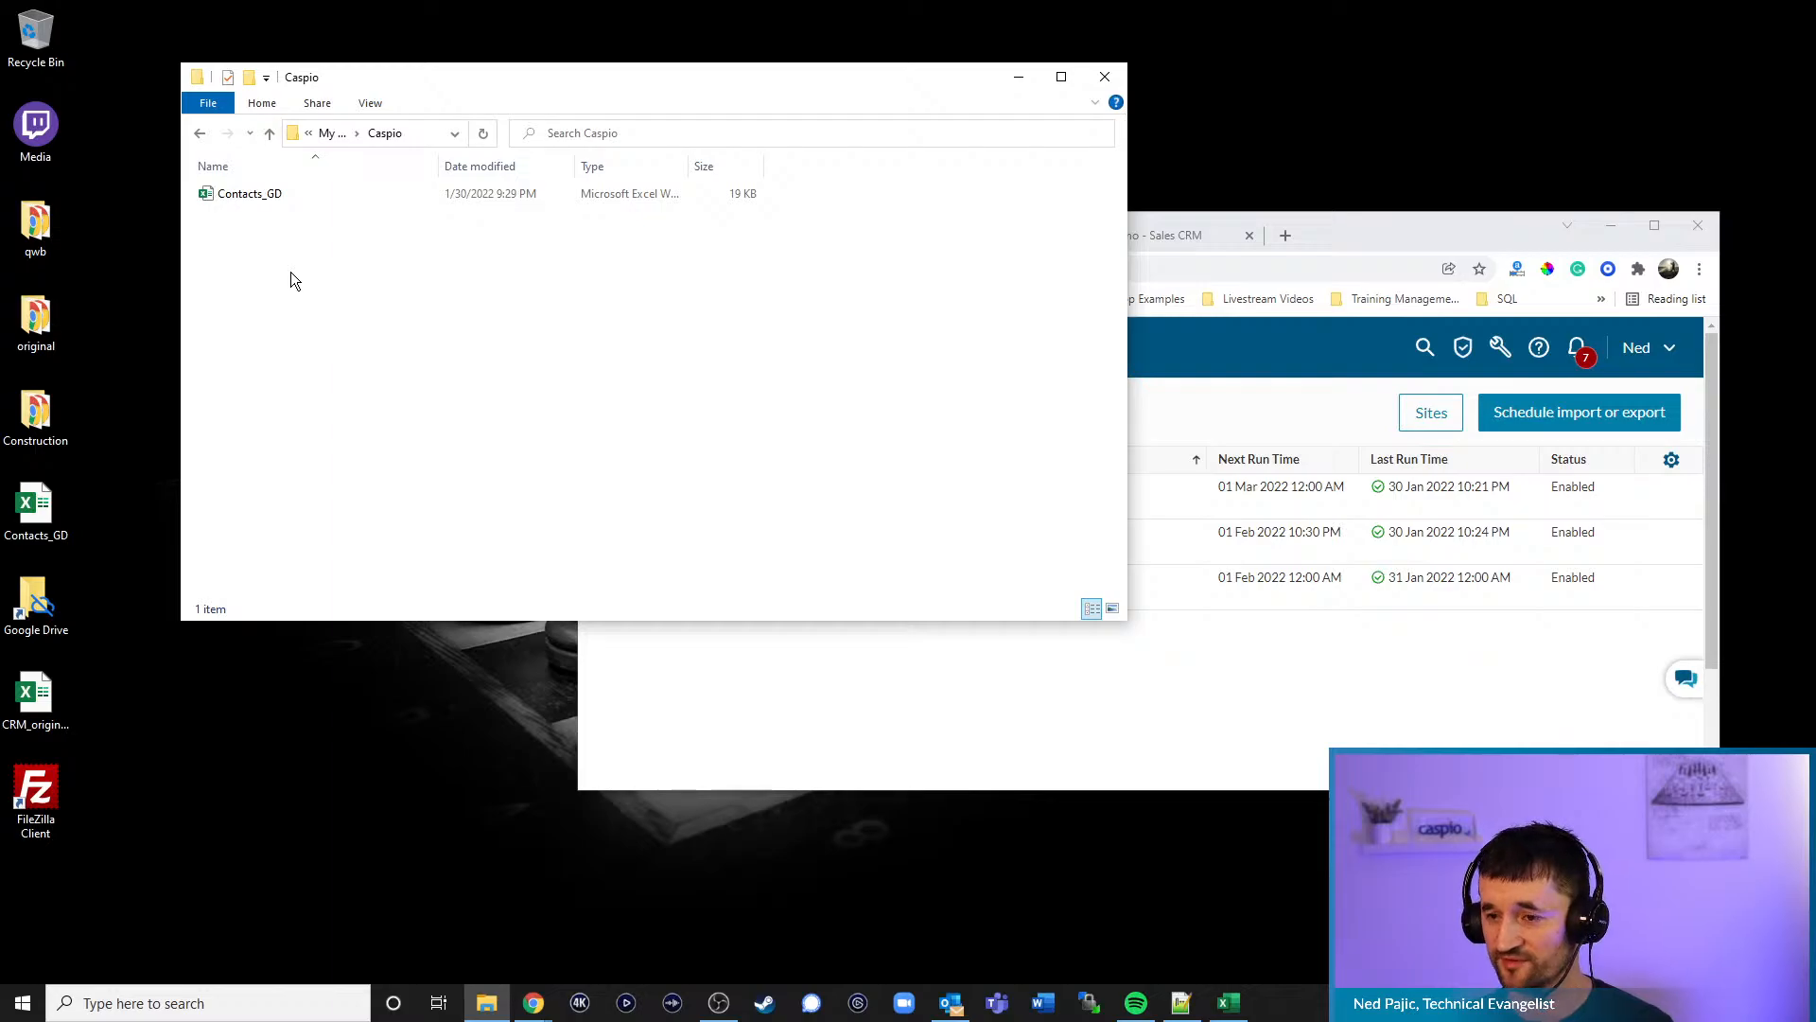
# - Reload Caspio and open the Google Drive app's Contacts_GD table datasheet
pyautogui.click(1412, 236)
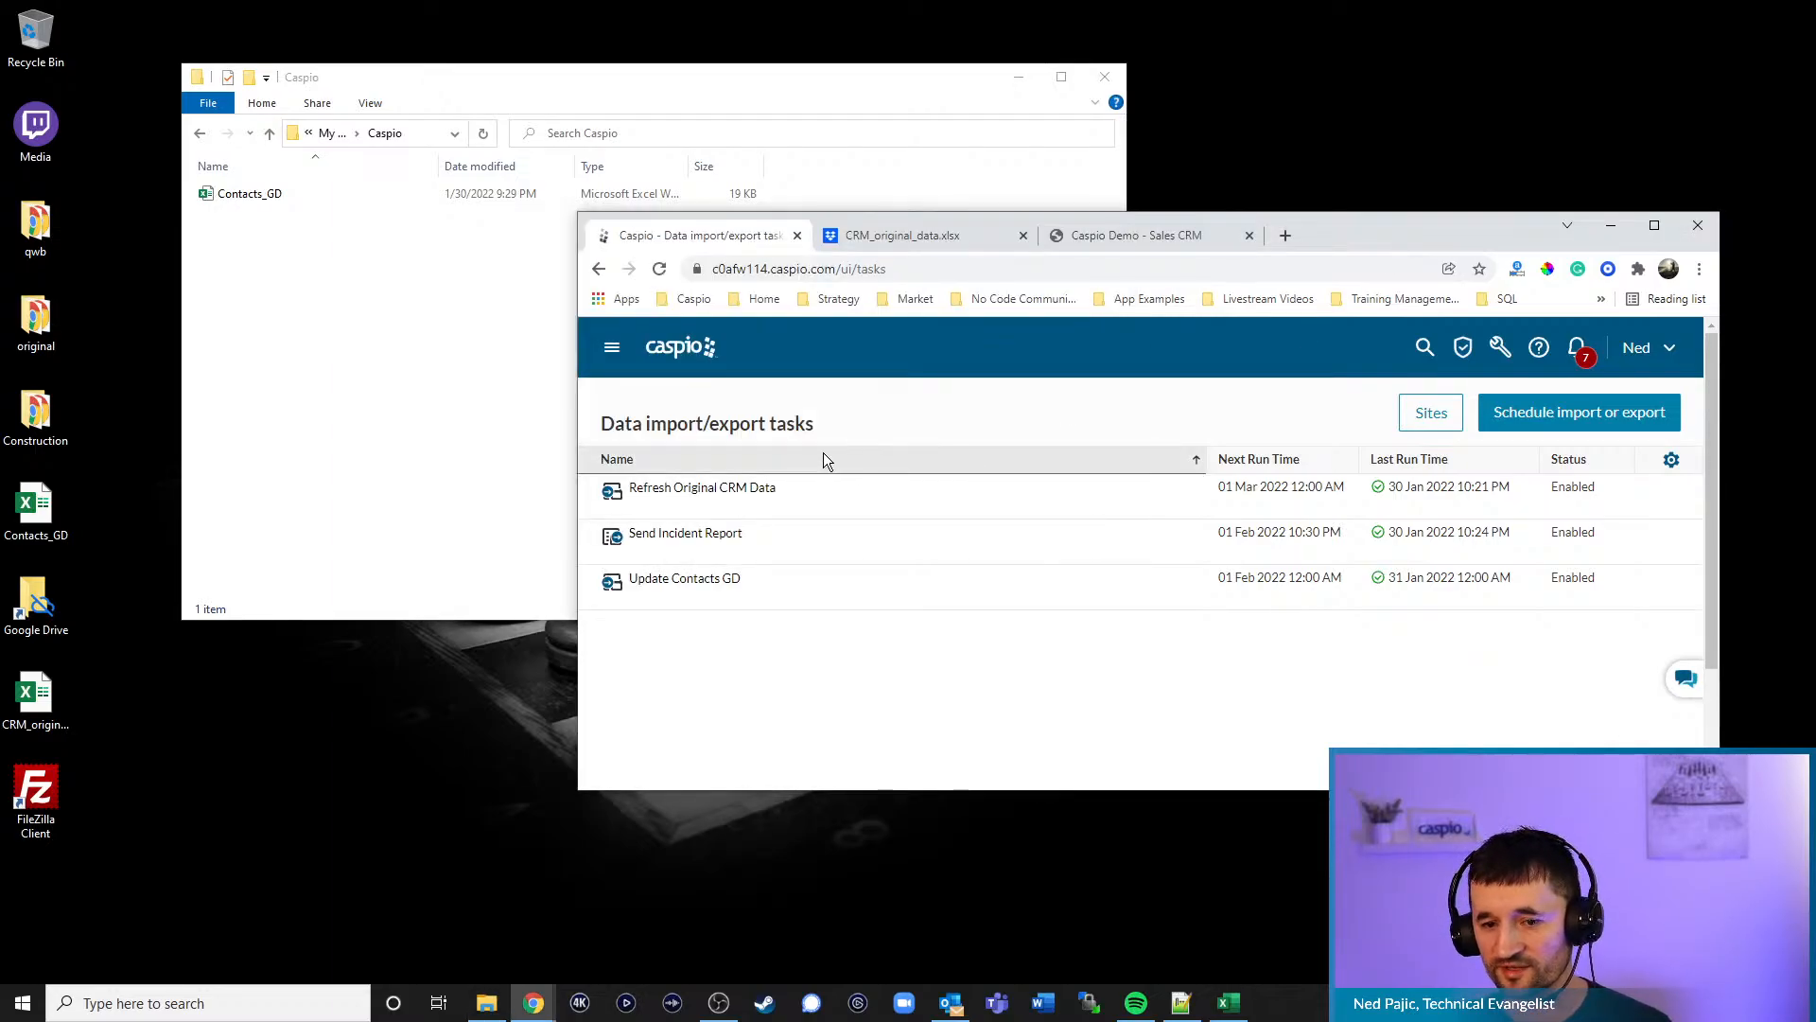
pyautogui.press('F5')
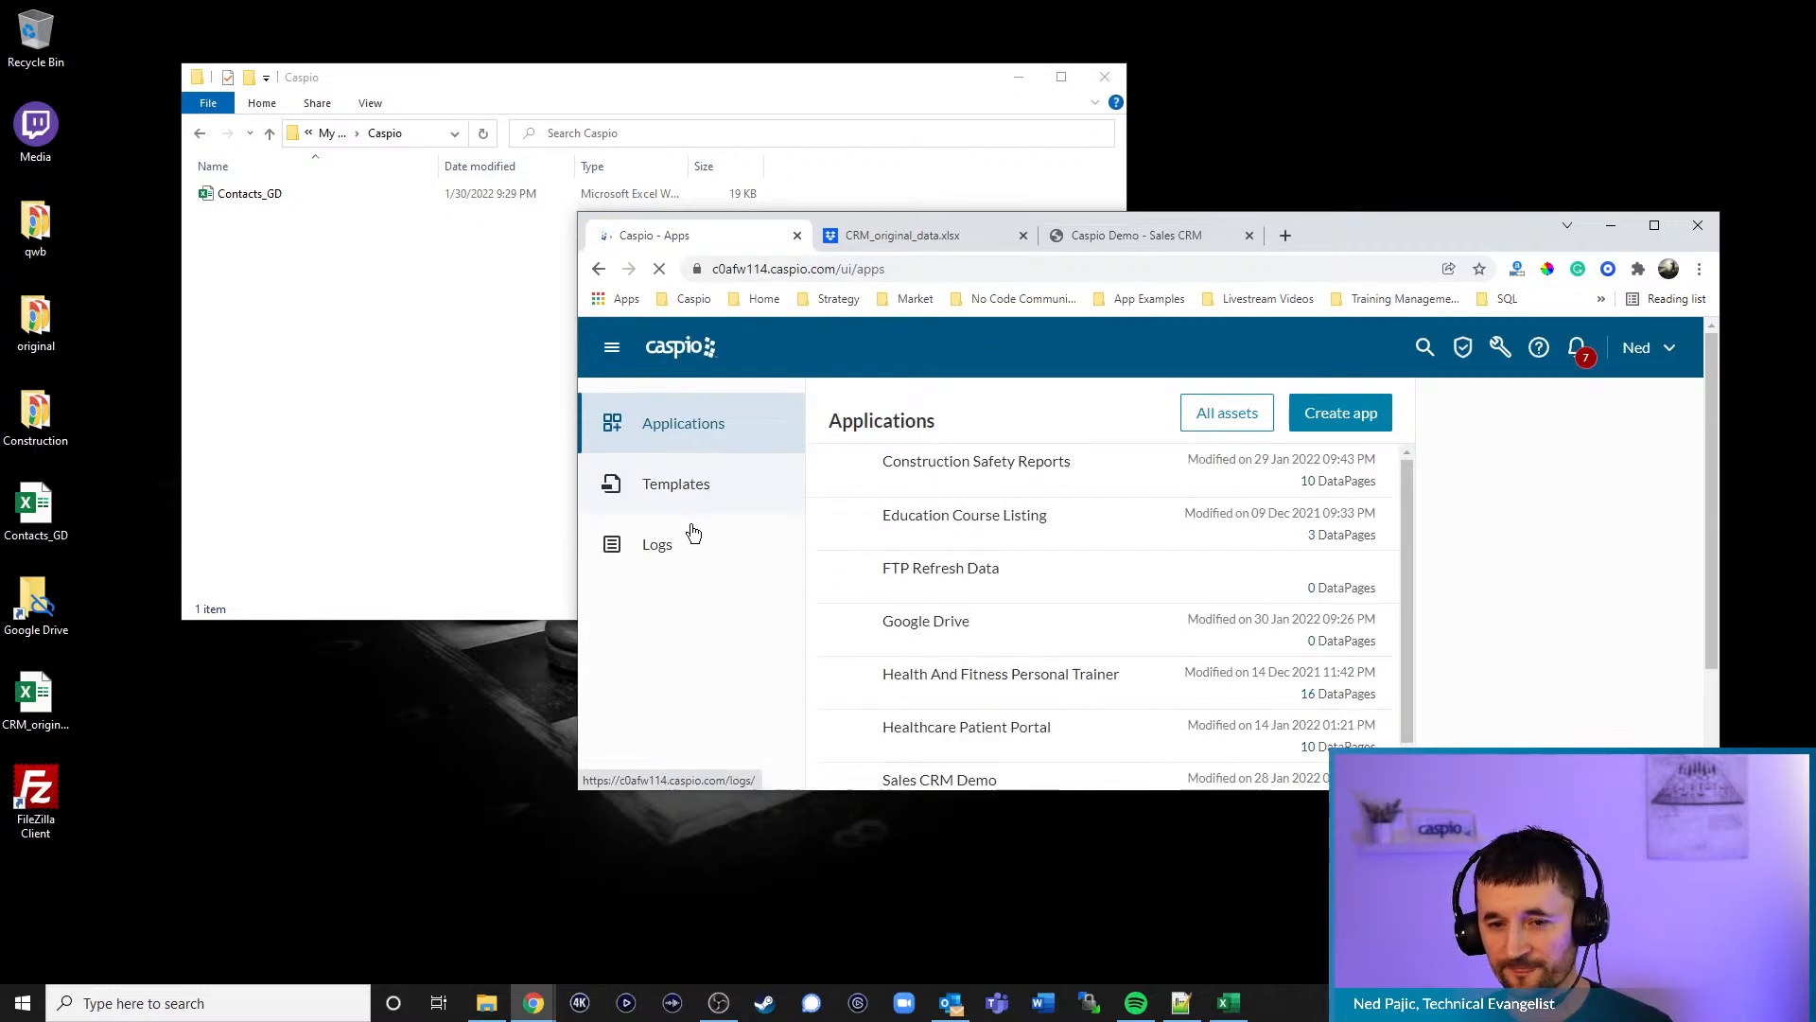
pyautogui.scroll(-1, 1003, 558)
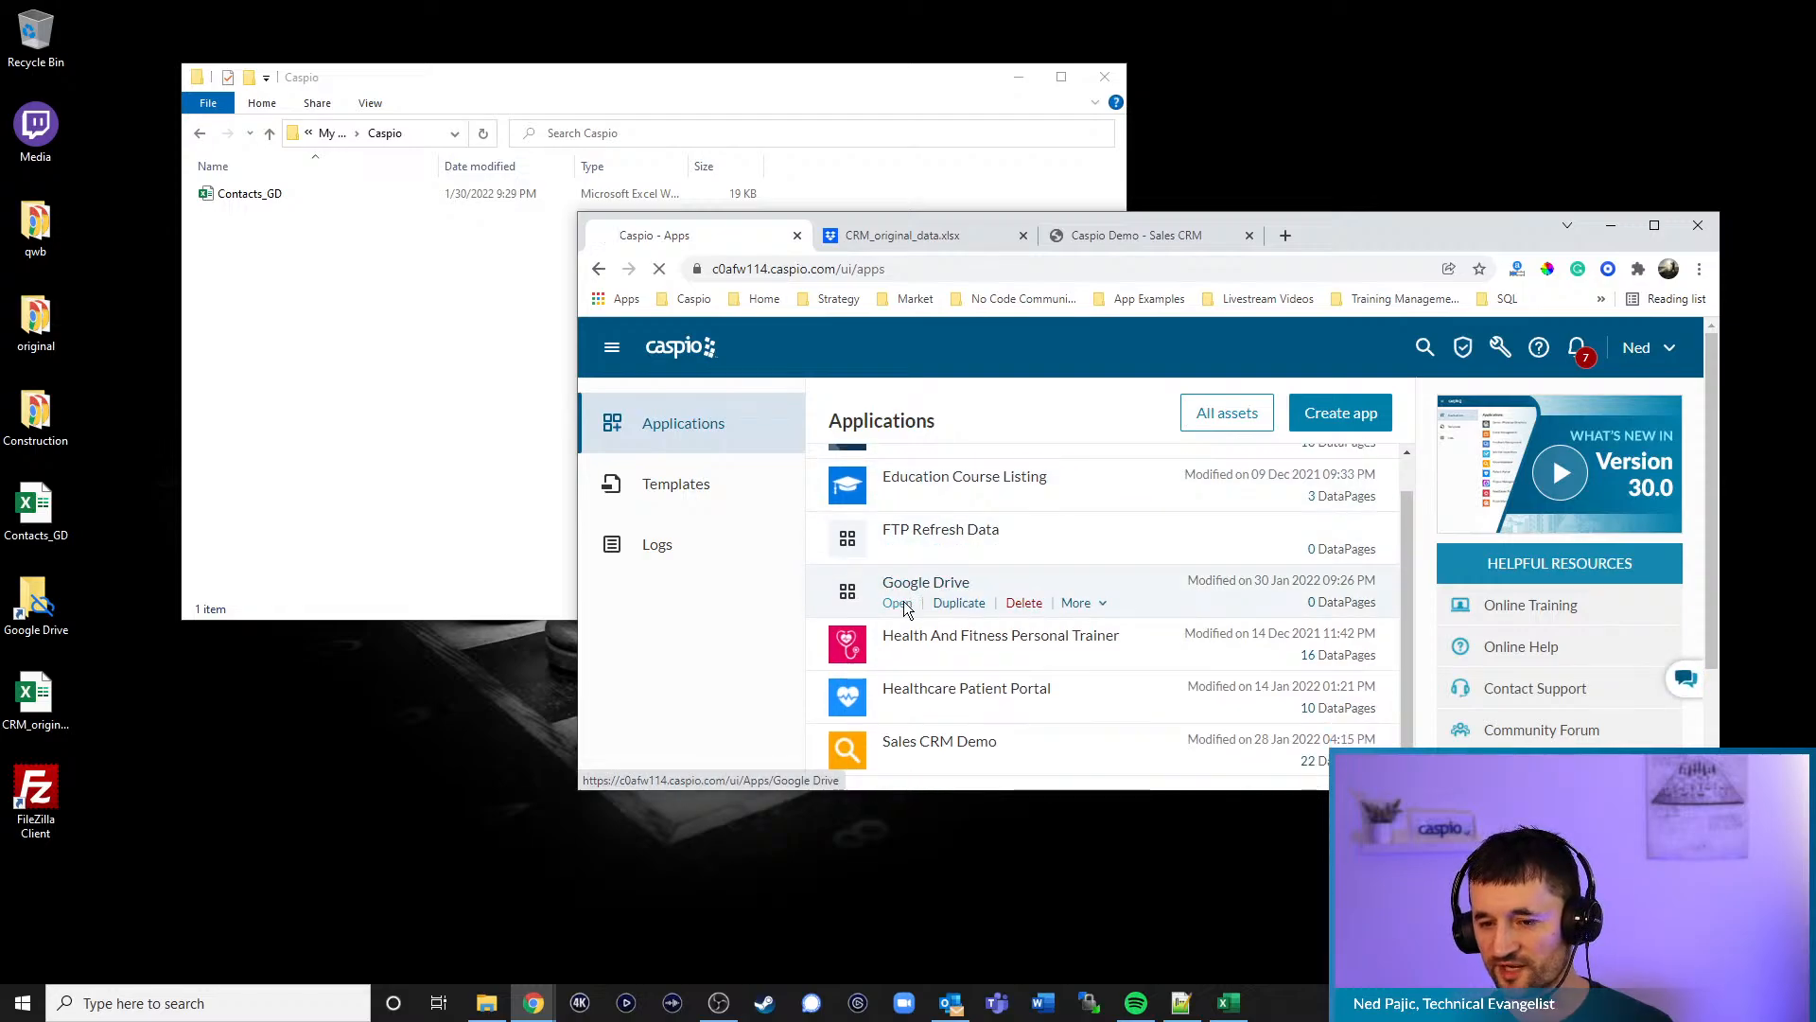
pyautogui.click(898, 603)
pyautogui.click(757, 573)
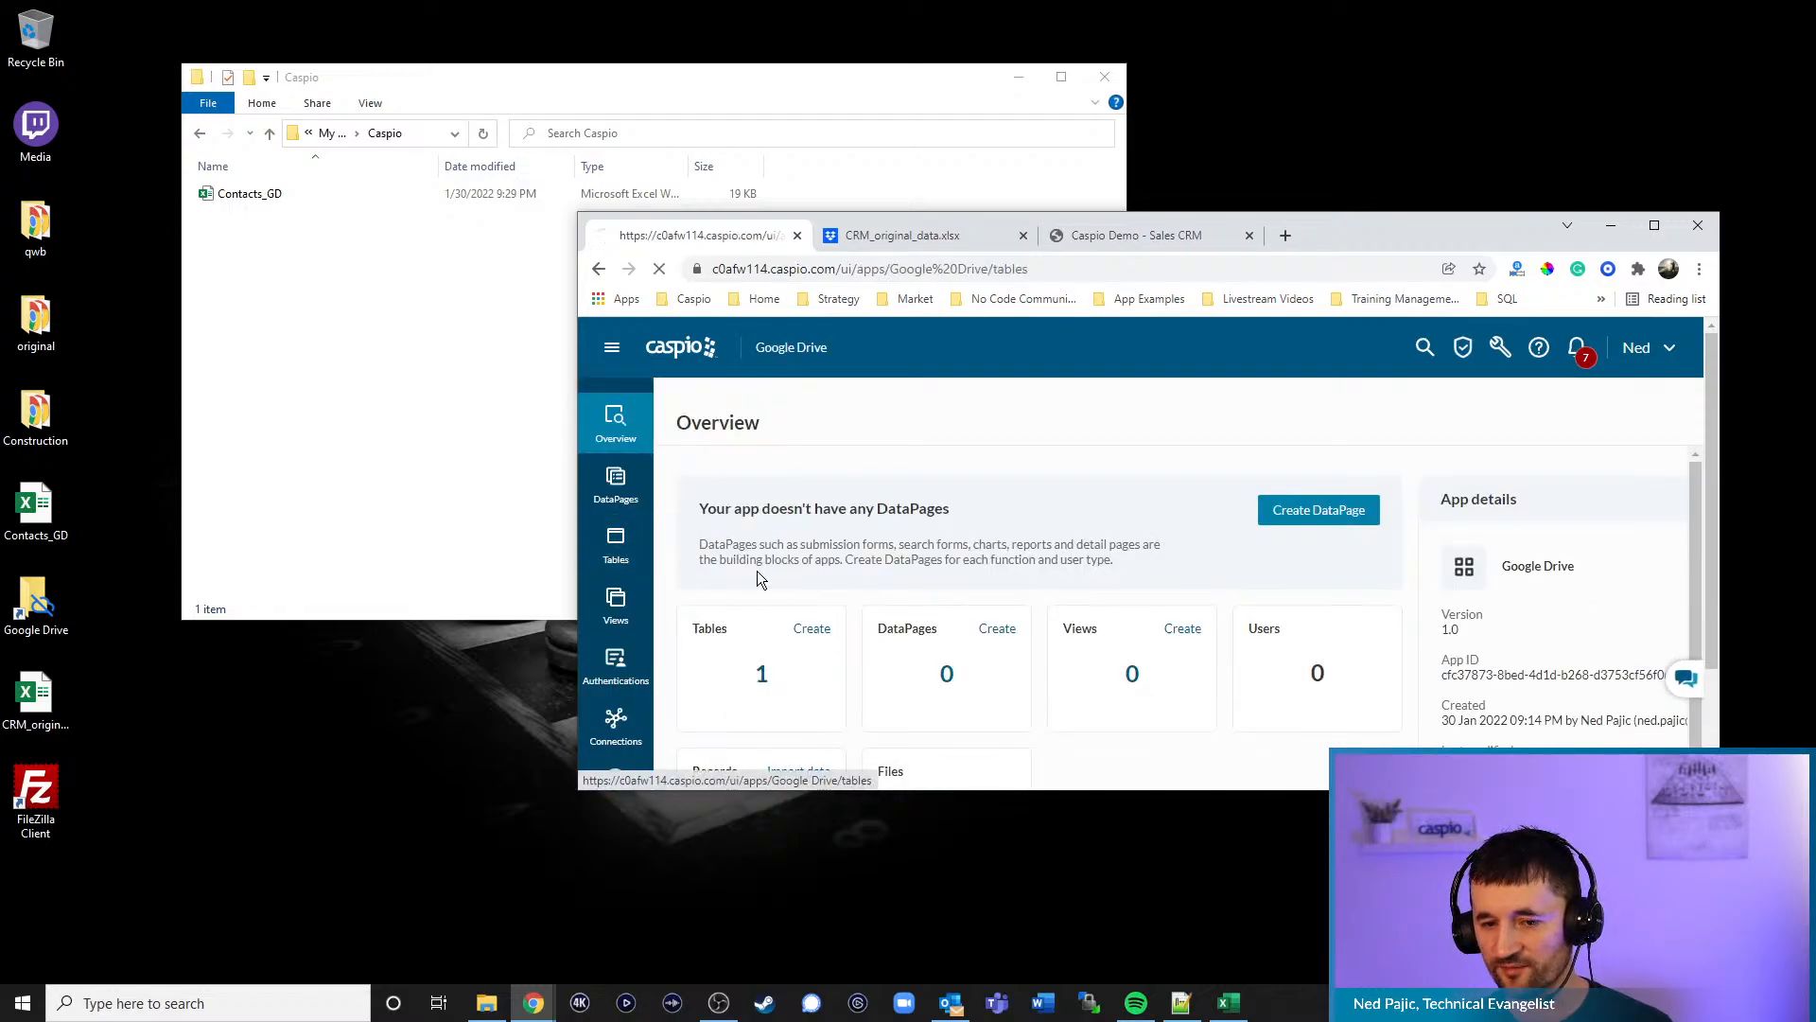
pyautogui.click(797, 510)
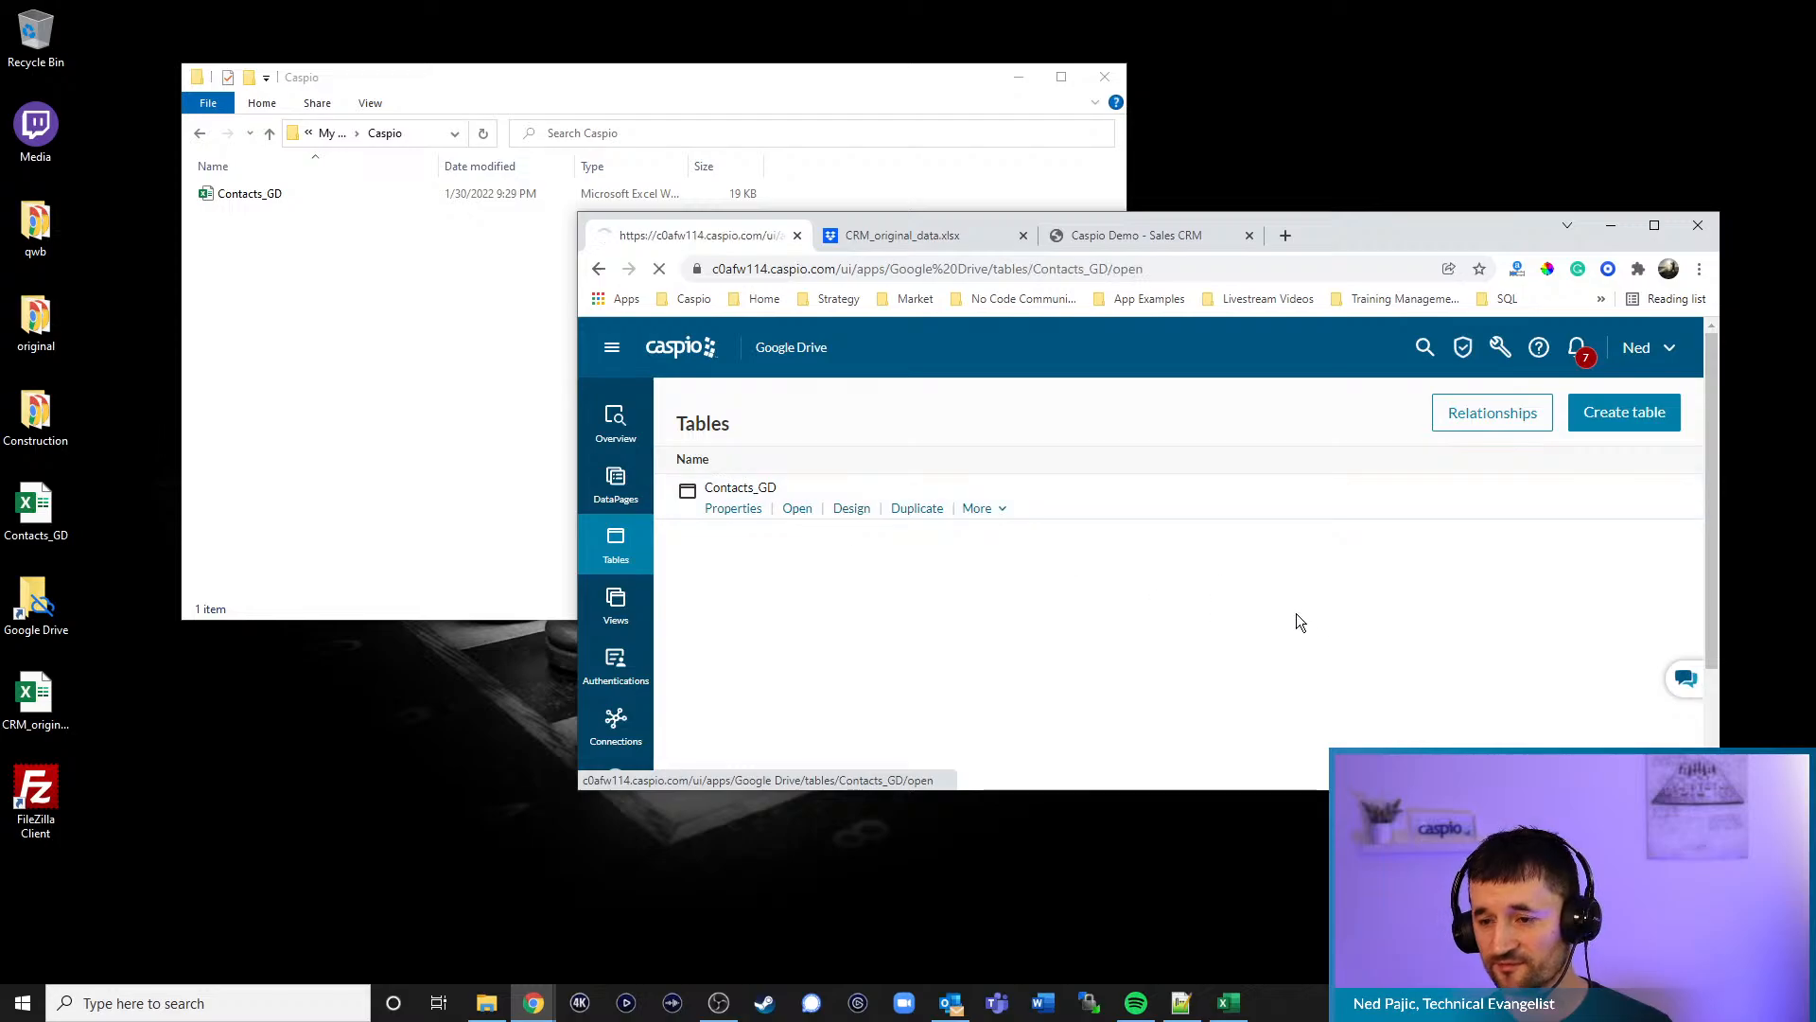
# - Maximize the browser to check the 58 records, then minimize it and open the desktop Contacts_GD workbook
pyautogui.doubleClick(1424, 229)
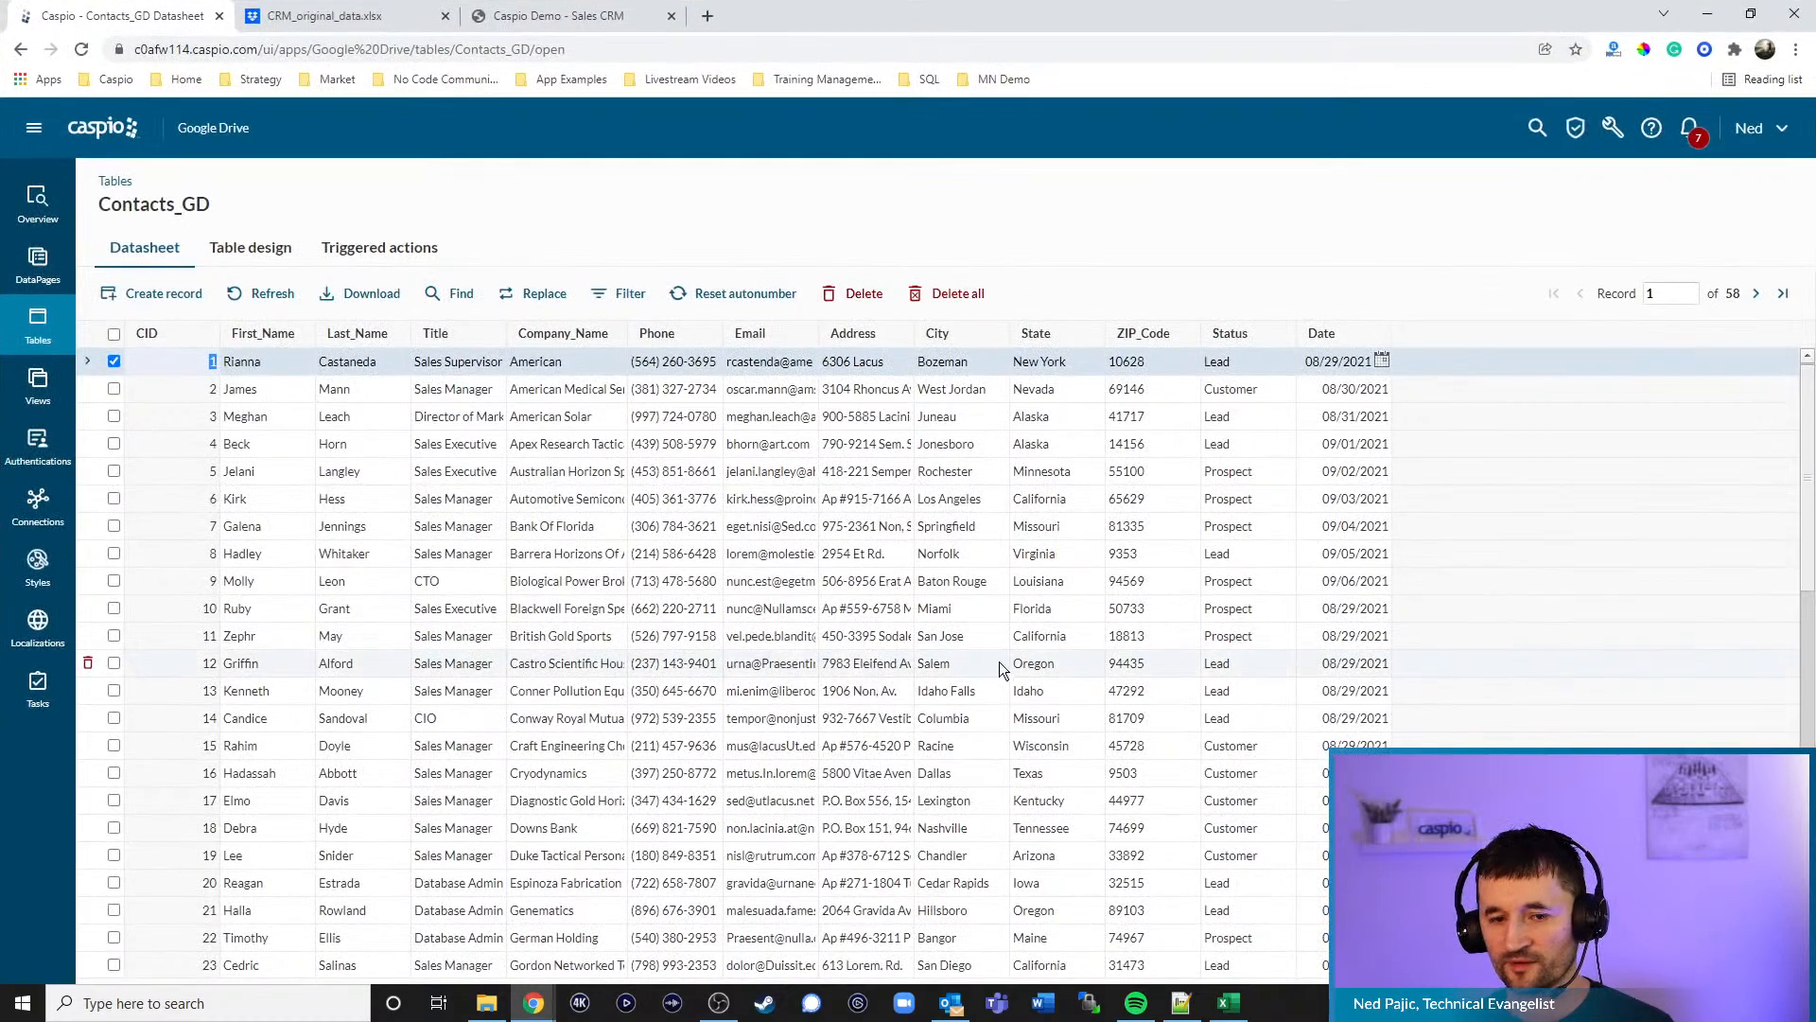
pyautogui.scroll(-3, 1184, 577)
pyautogui.scroll(3, 1183, 577)
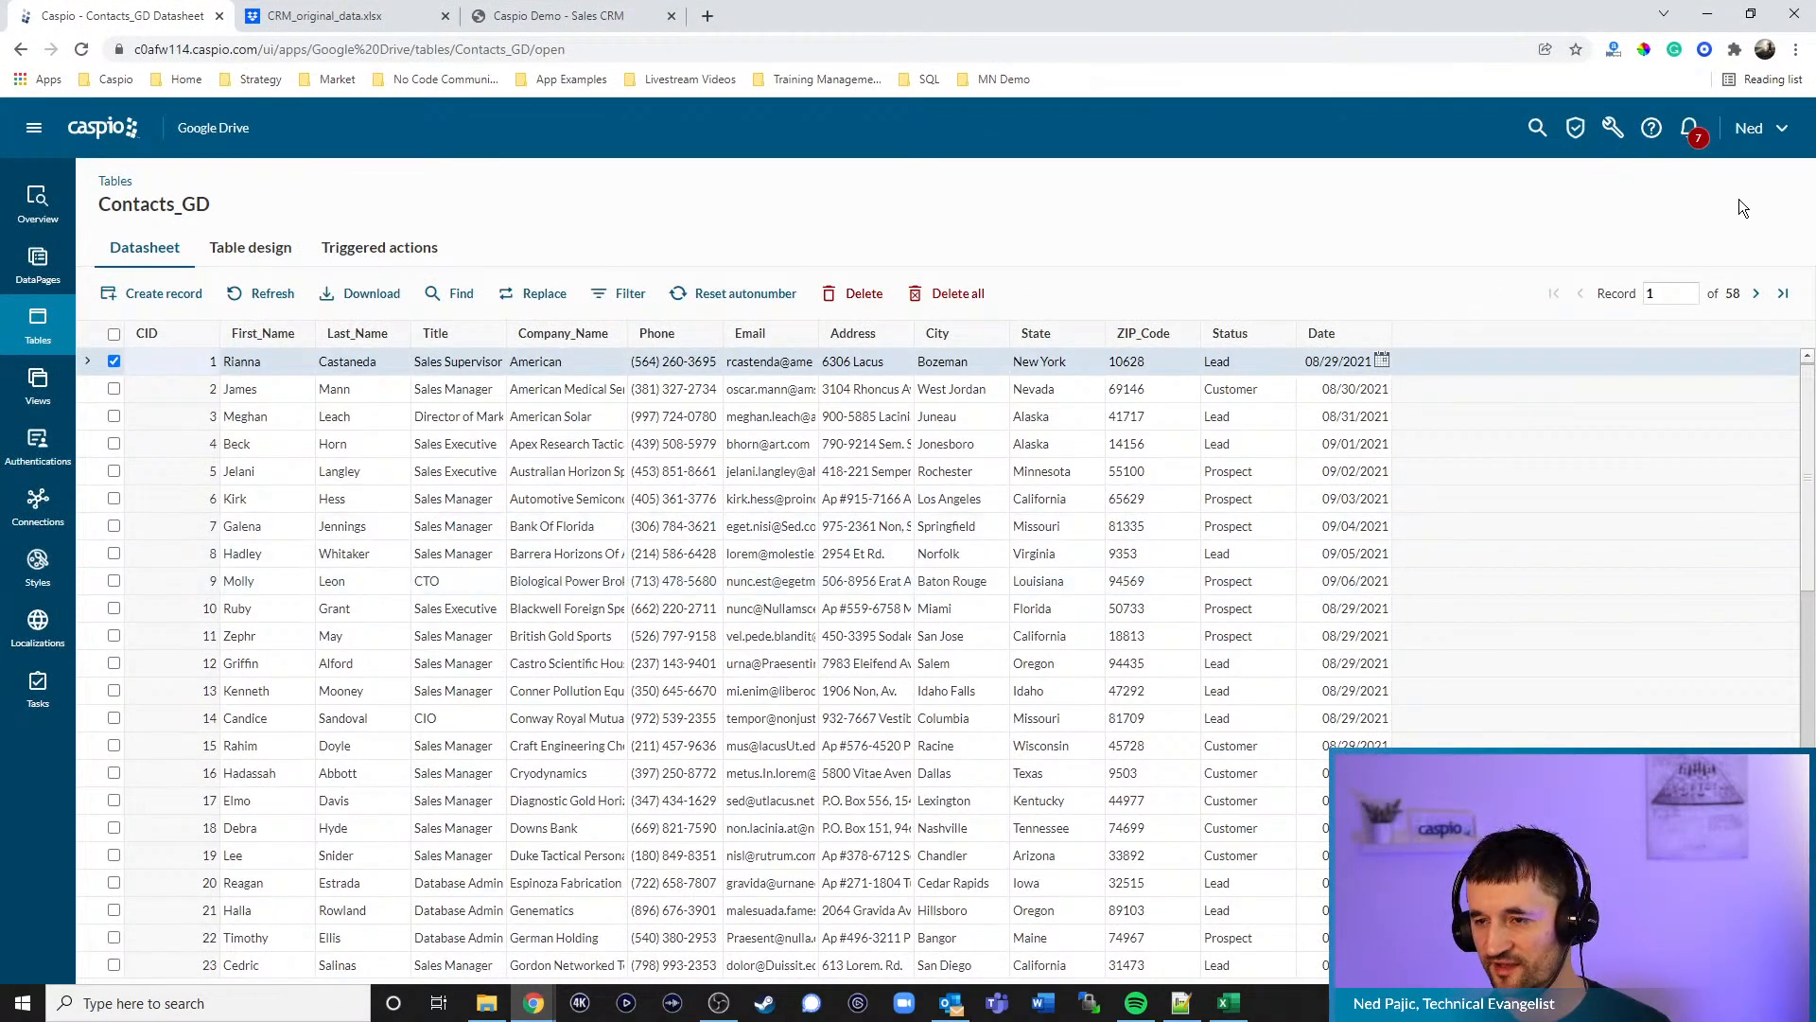
pyautogui.click(1708, 13)
pyautogui.doubleClick(36, 508)
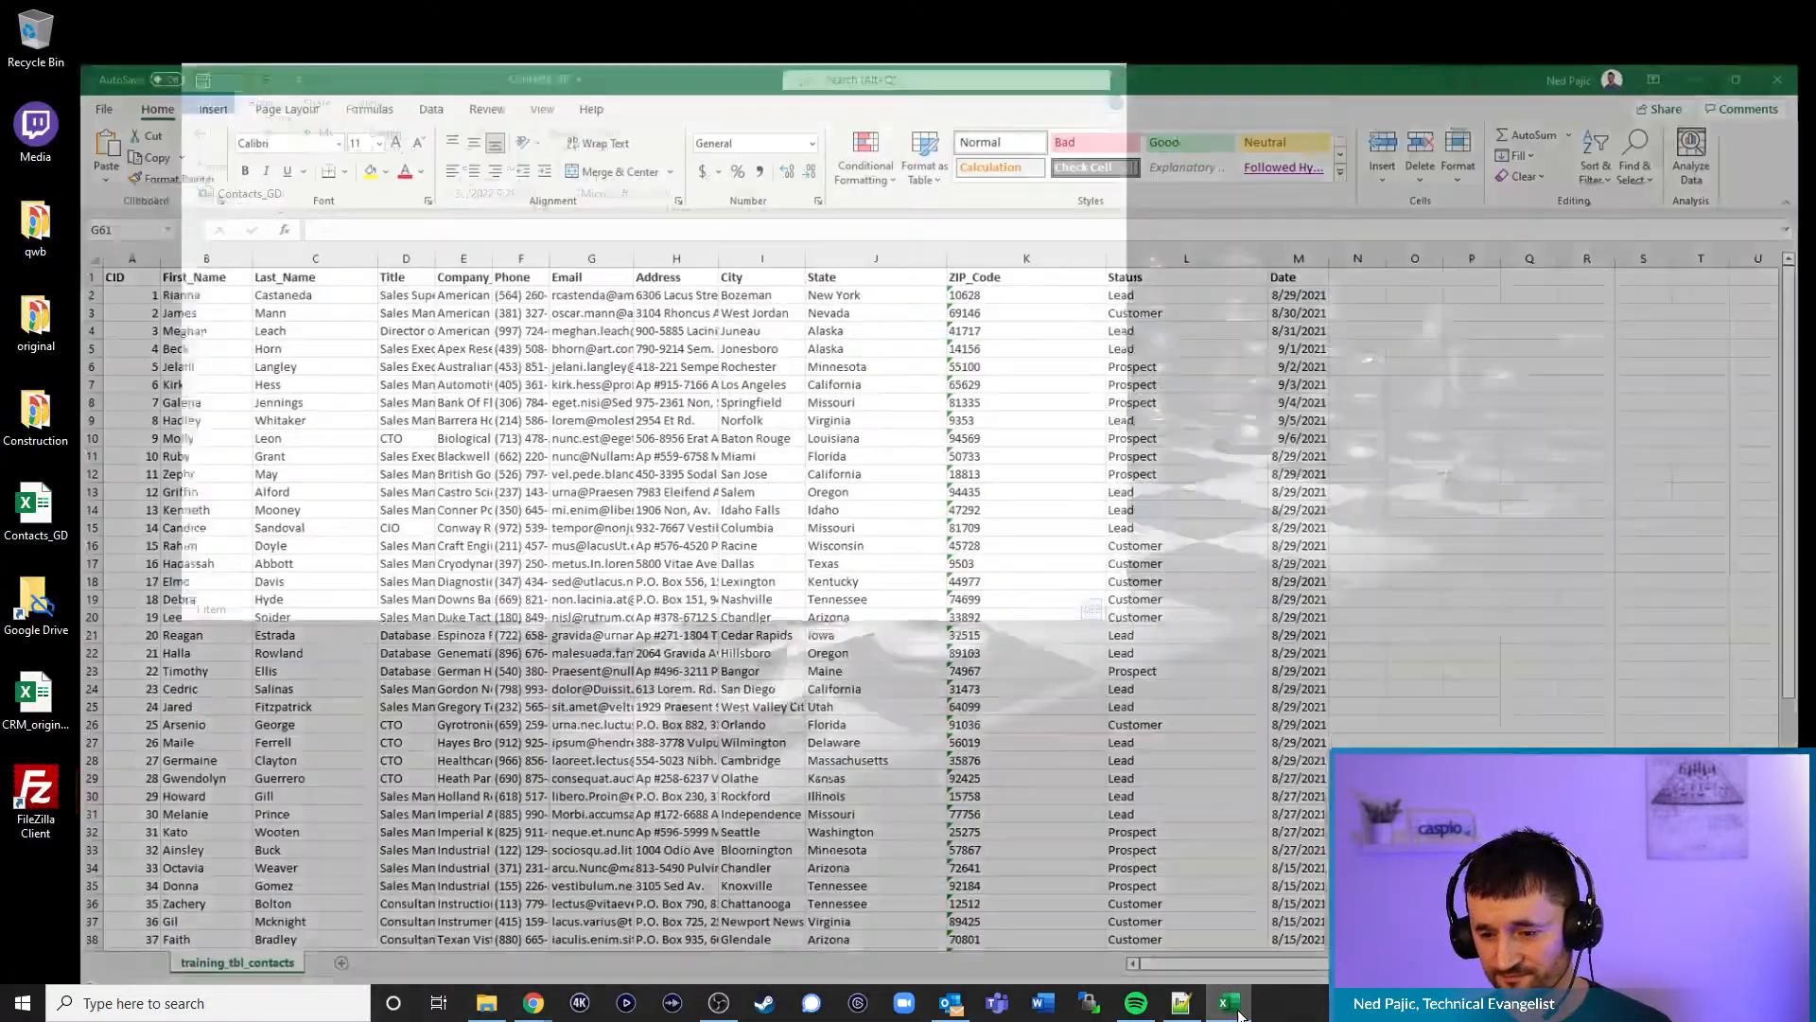
# - In the restored workbook, replace the first name in B2 and the last name in C3, then select B60
pyautogui.click(1229, 1005)
pyautogui.click(1230, 1004)
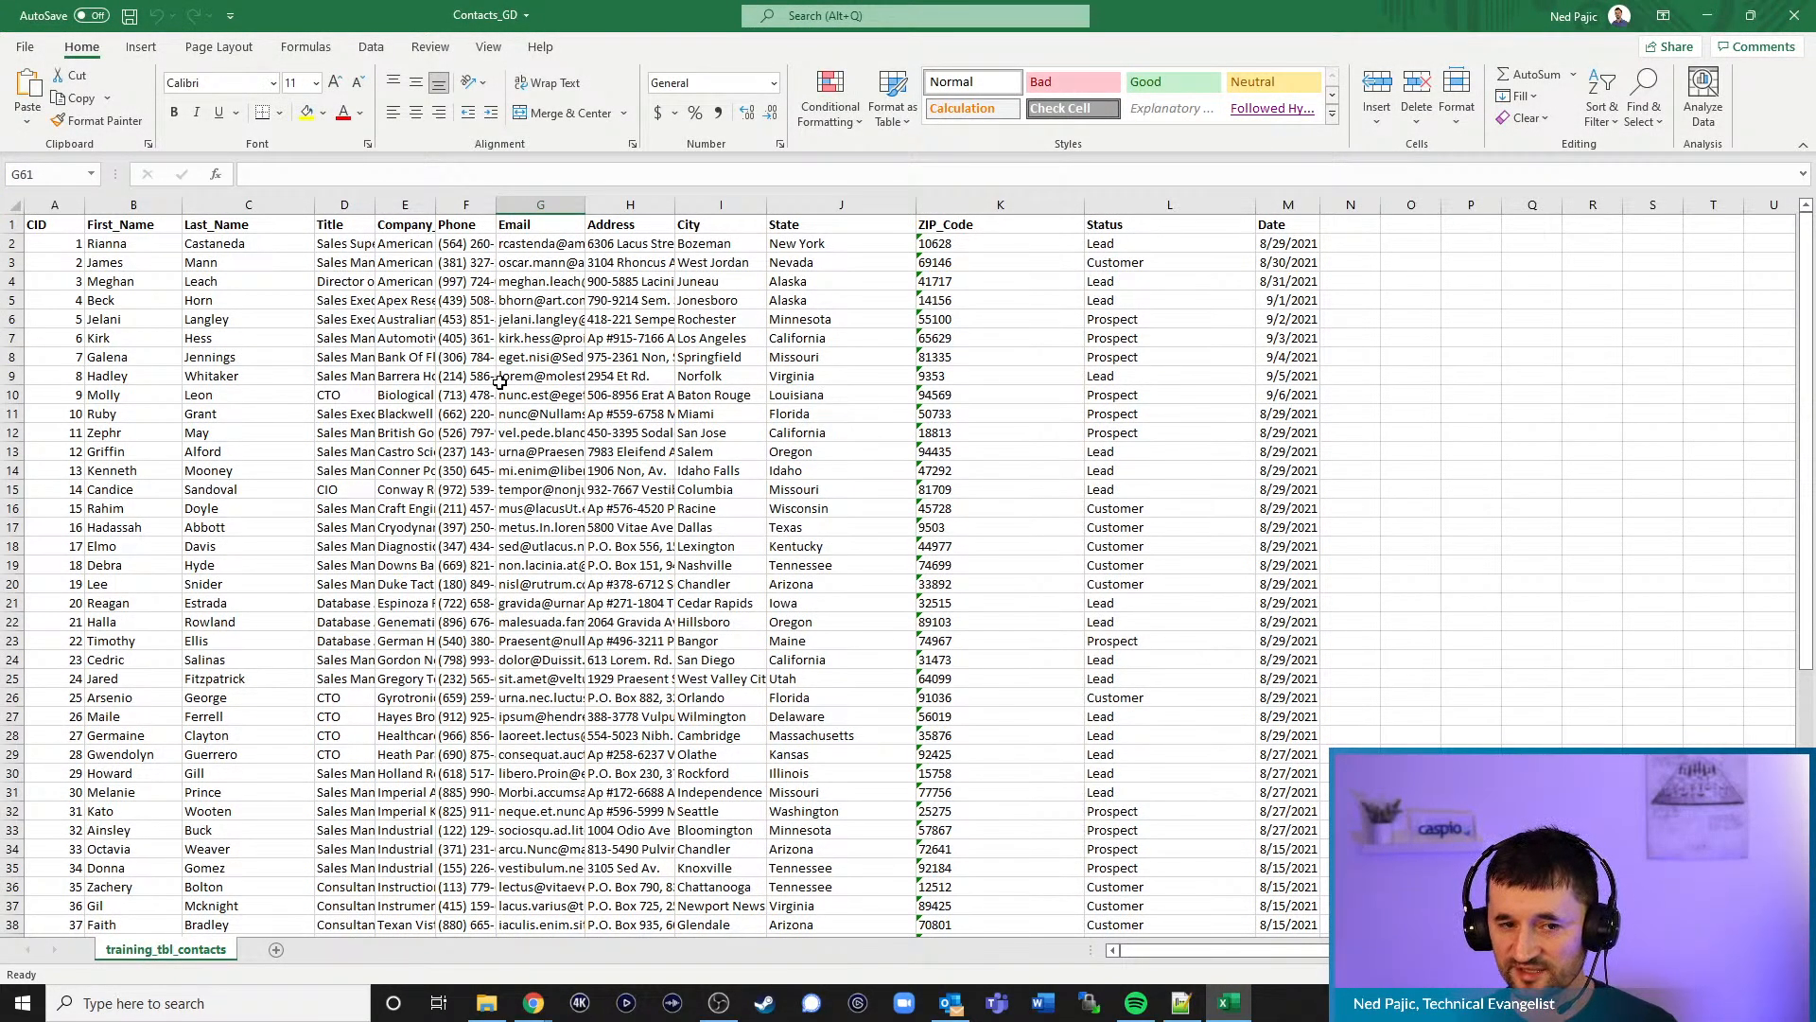
pyautogui.click(110, 245)
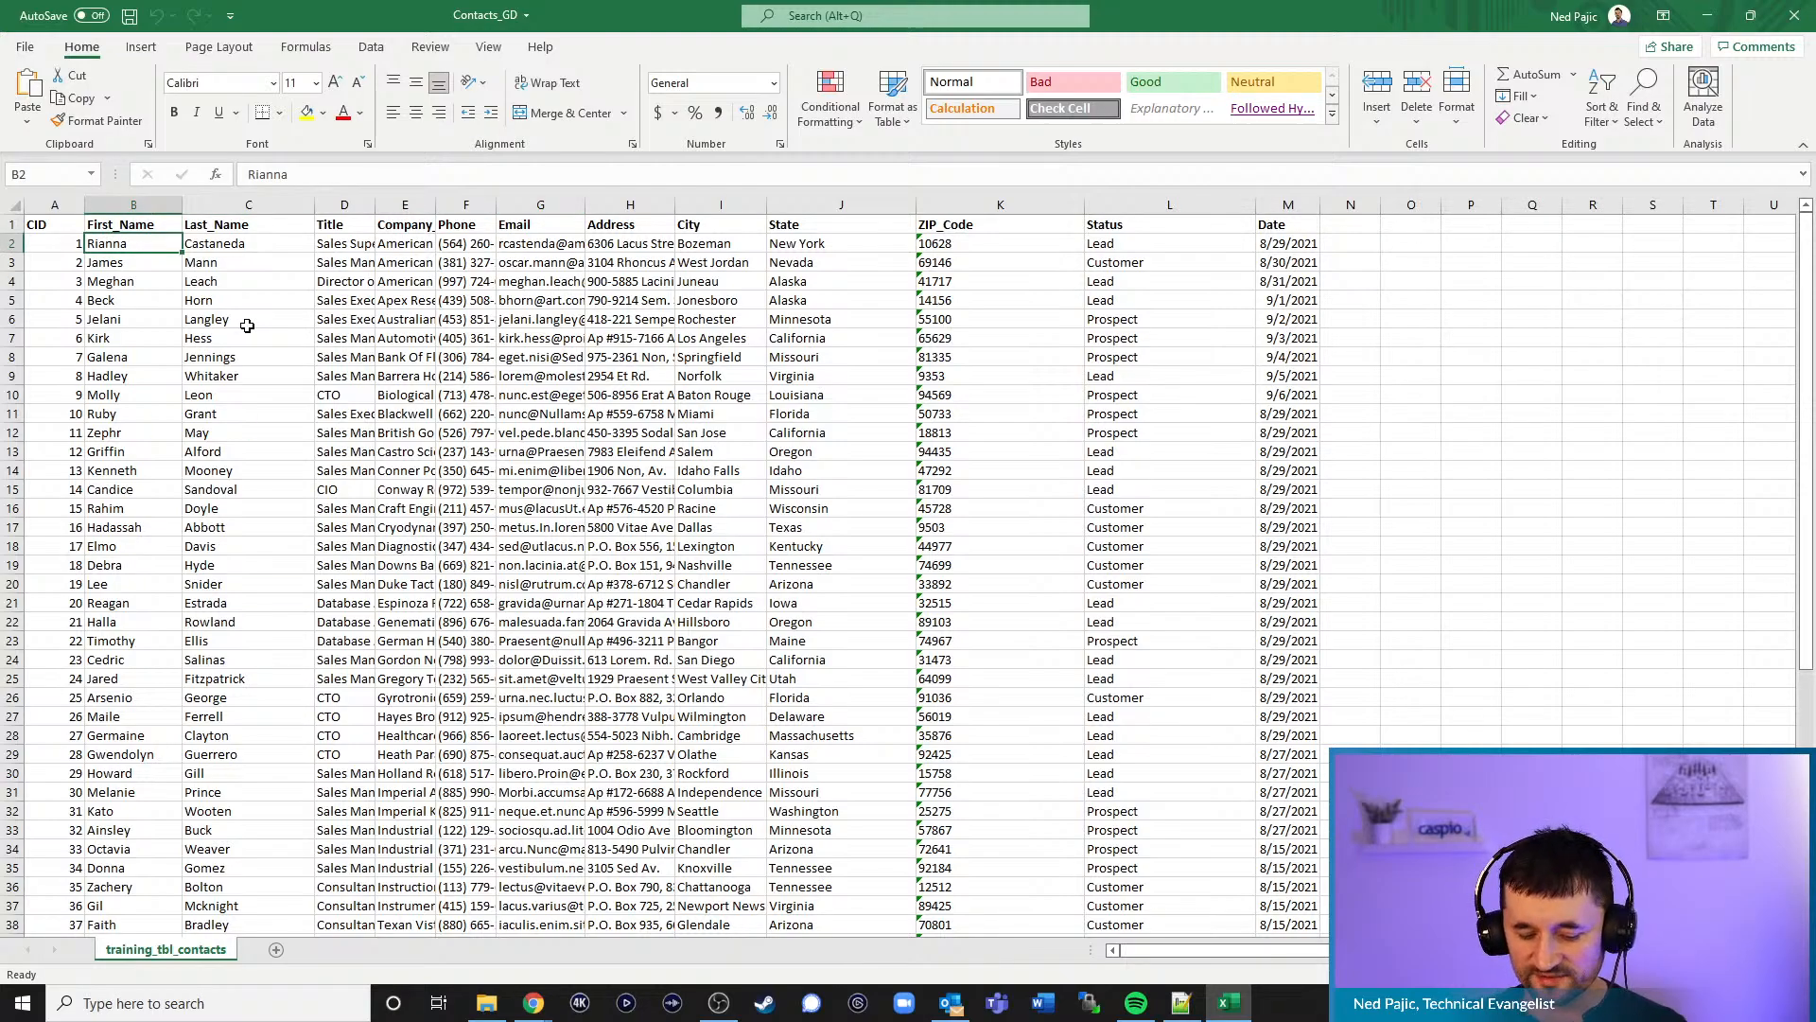
pyautogui.write('Sarah')
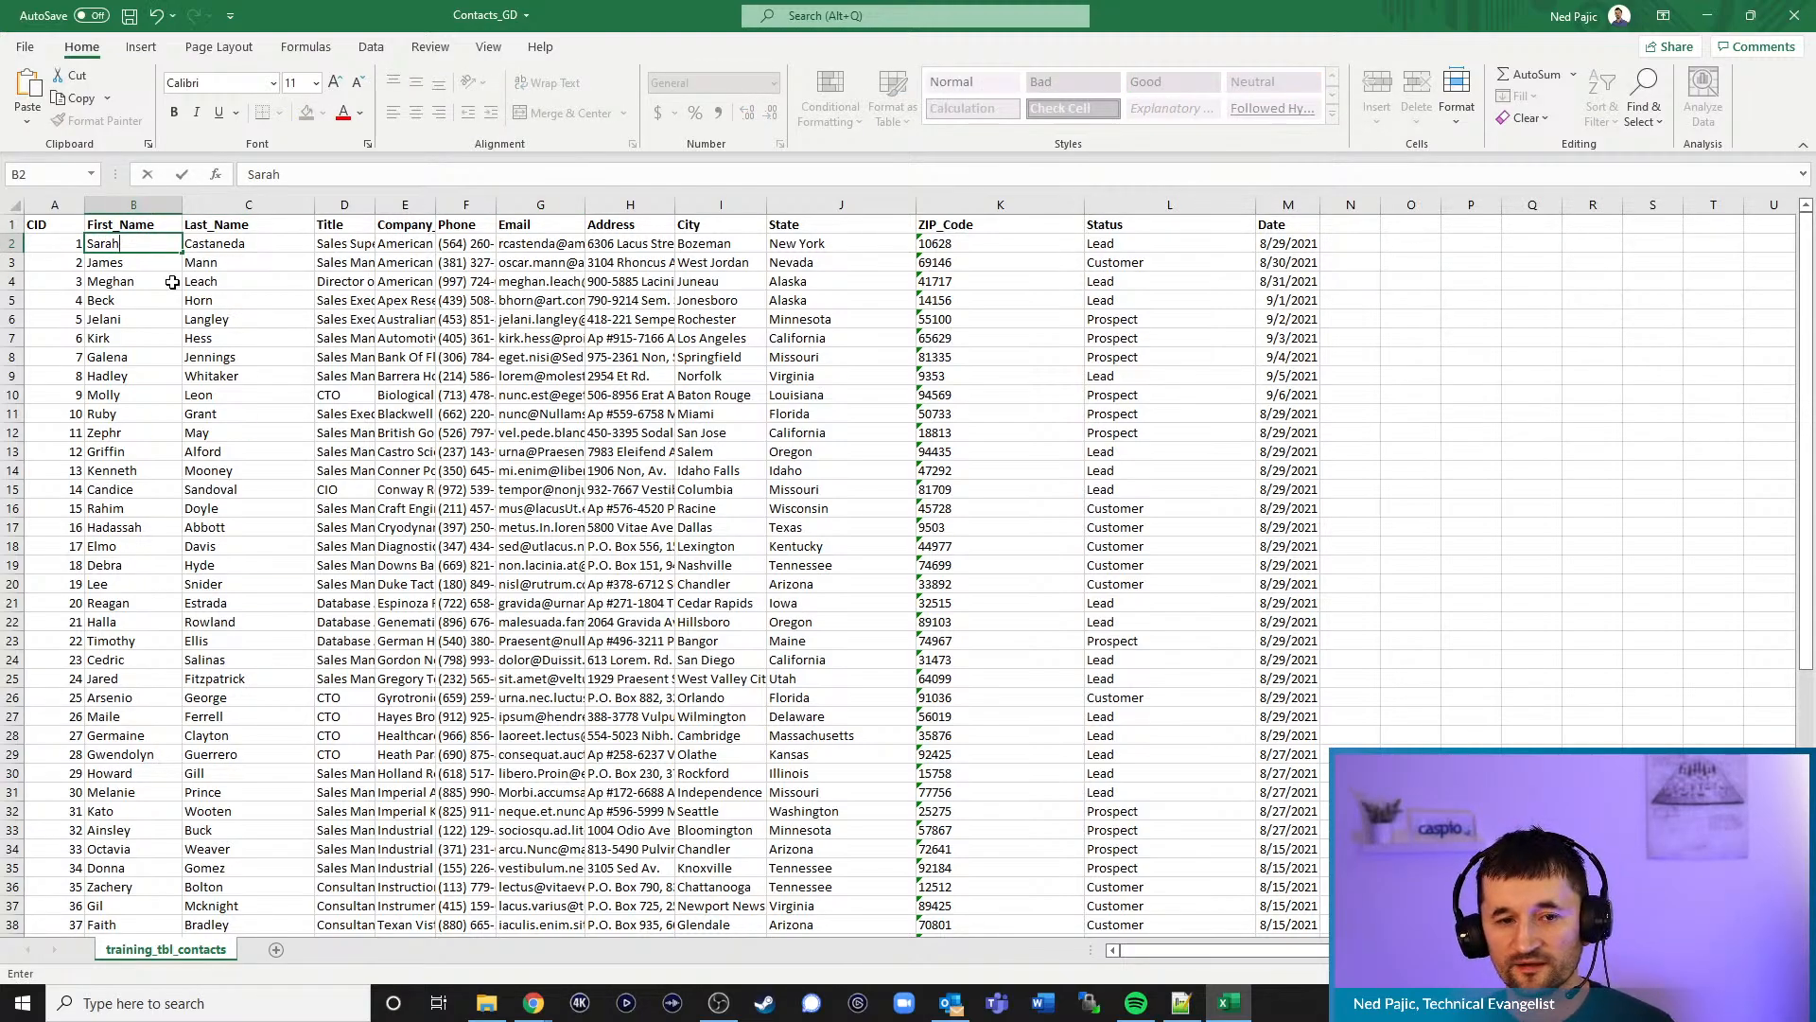
pyautogui.click(202, 264)
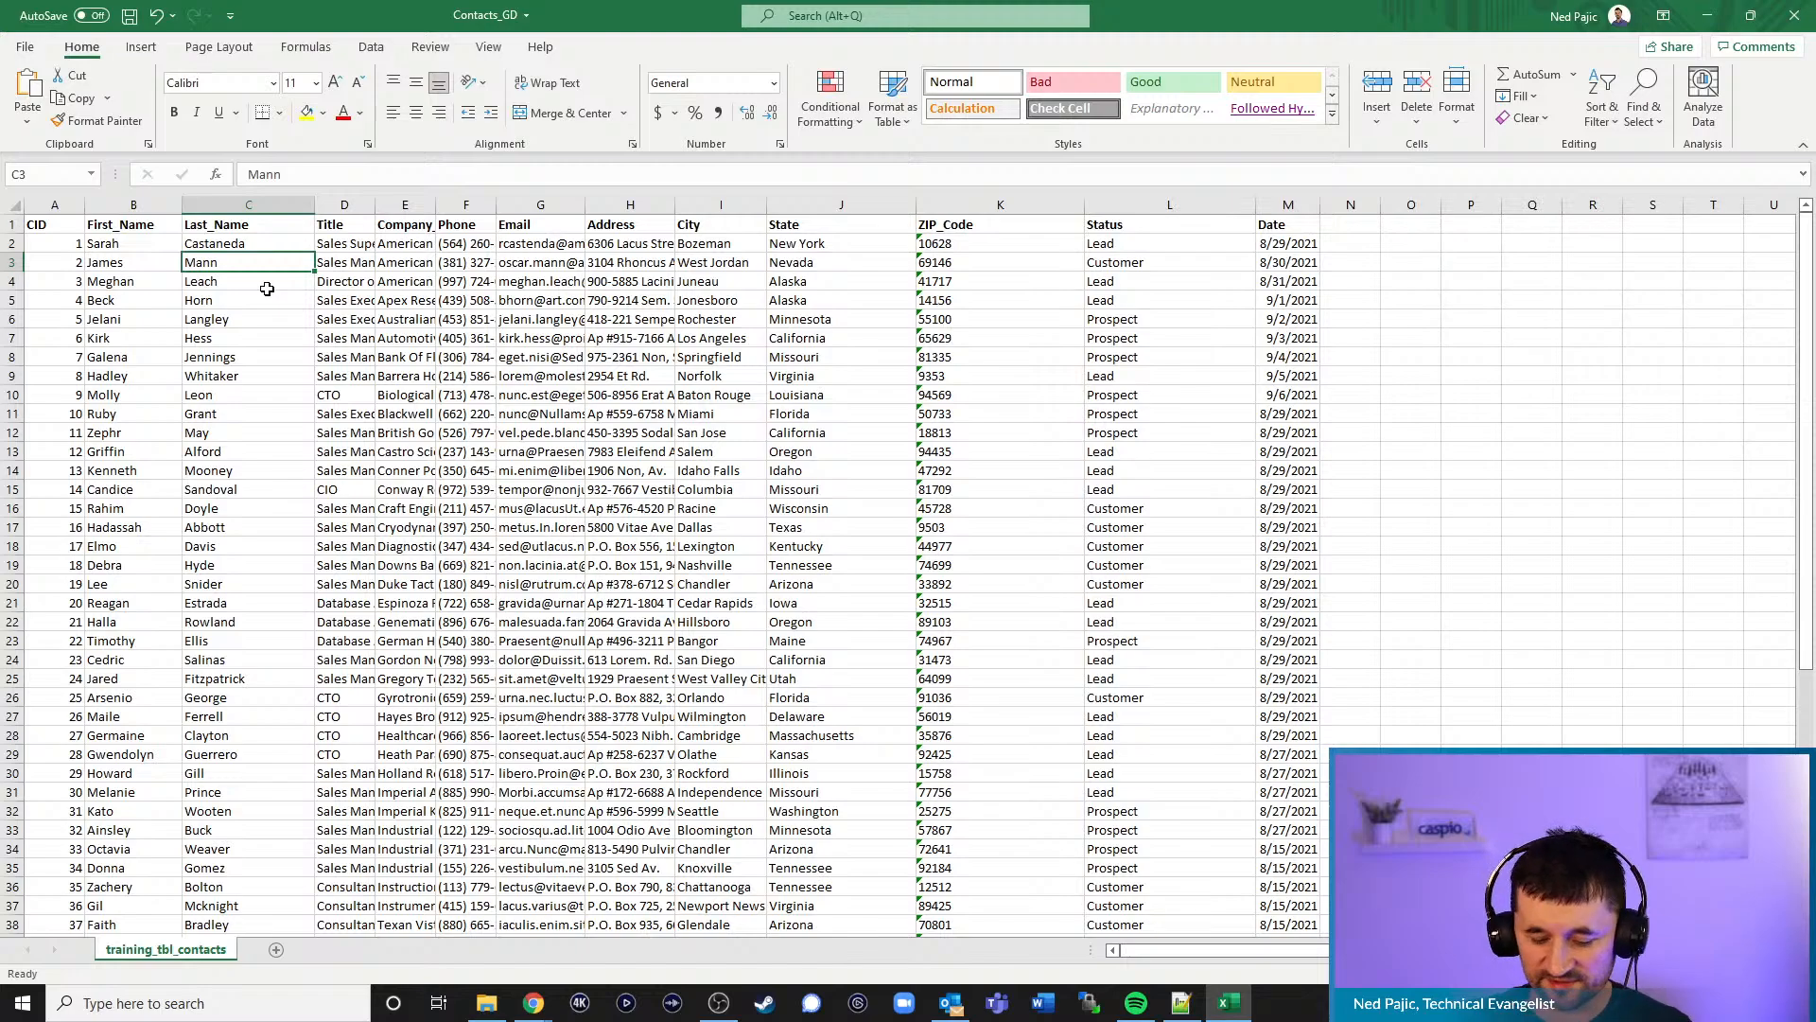
pyautogui.write('Wong')
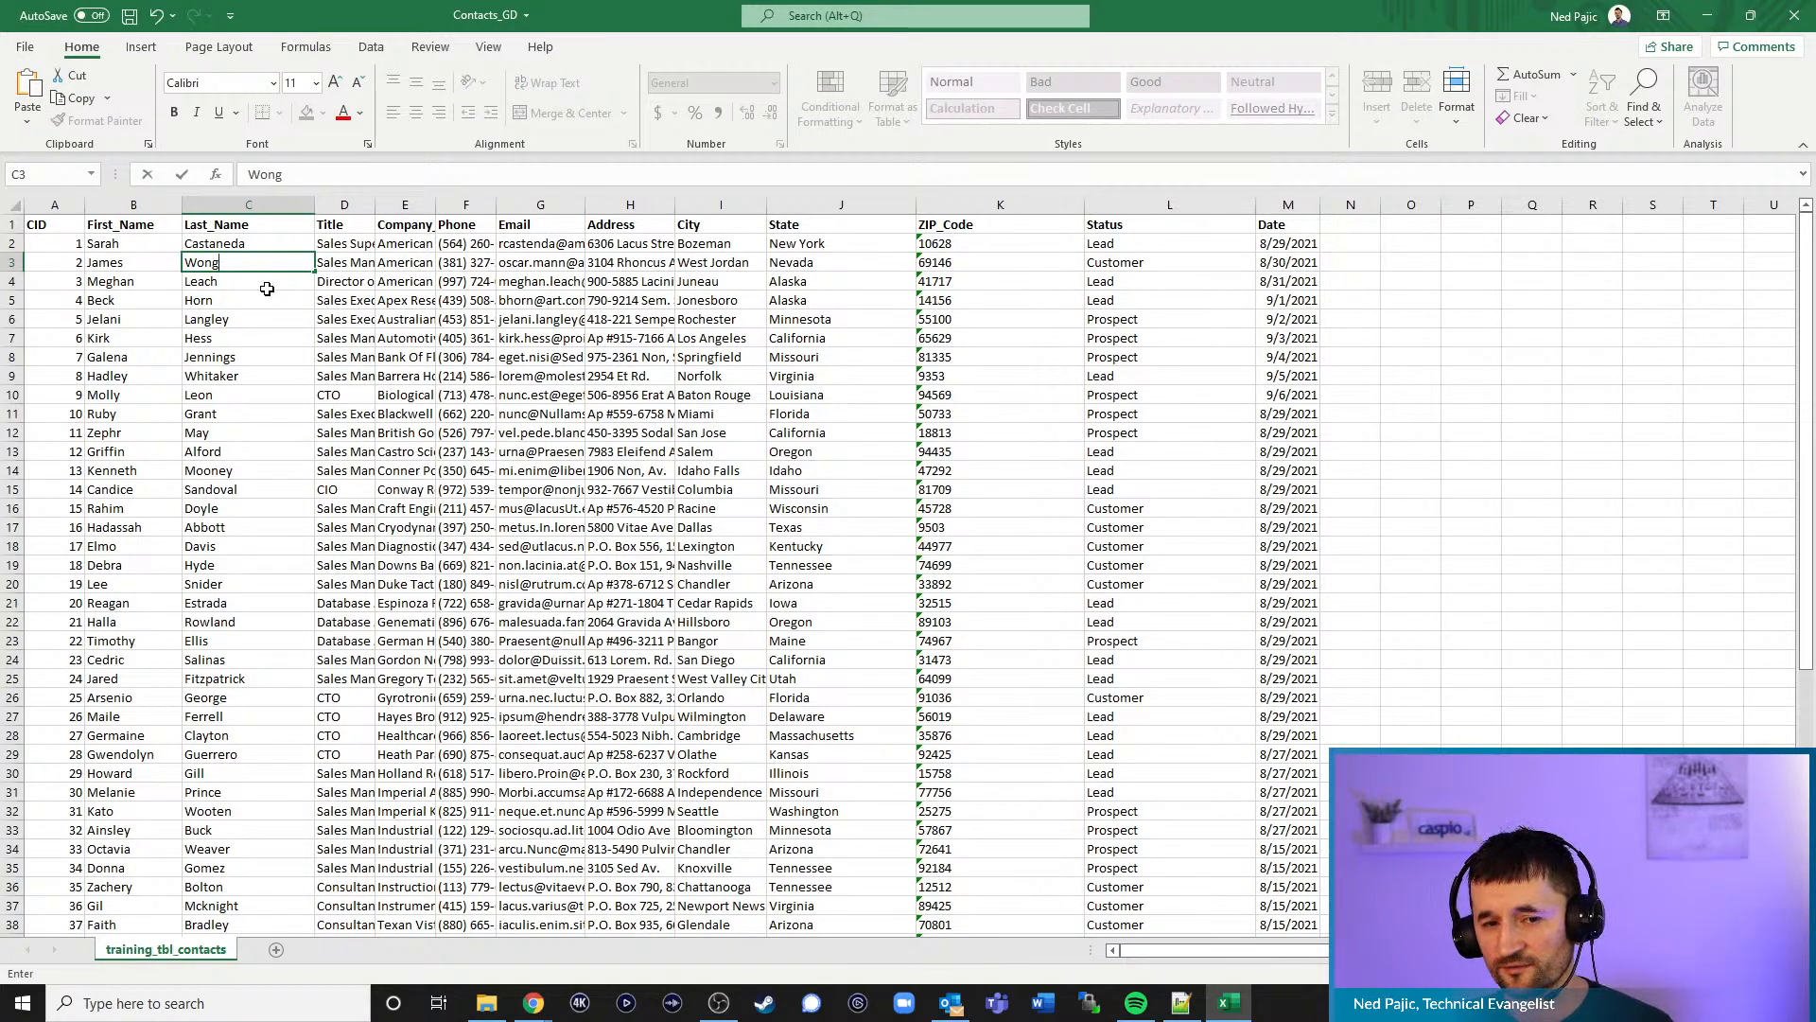
pyautogui.press('Return')
pyautogui.scroll(-16, 898, 511)
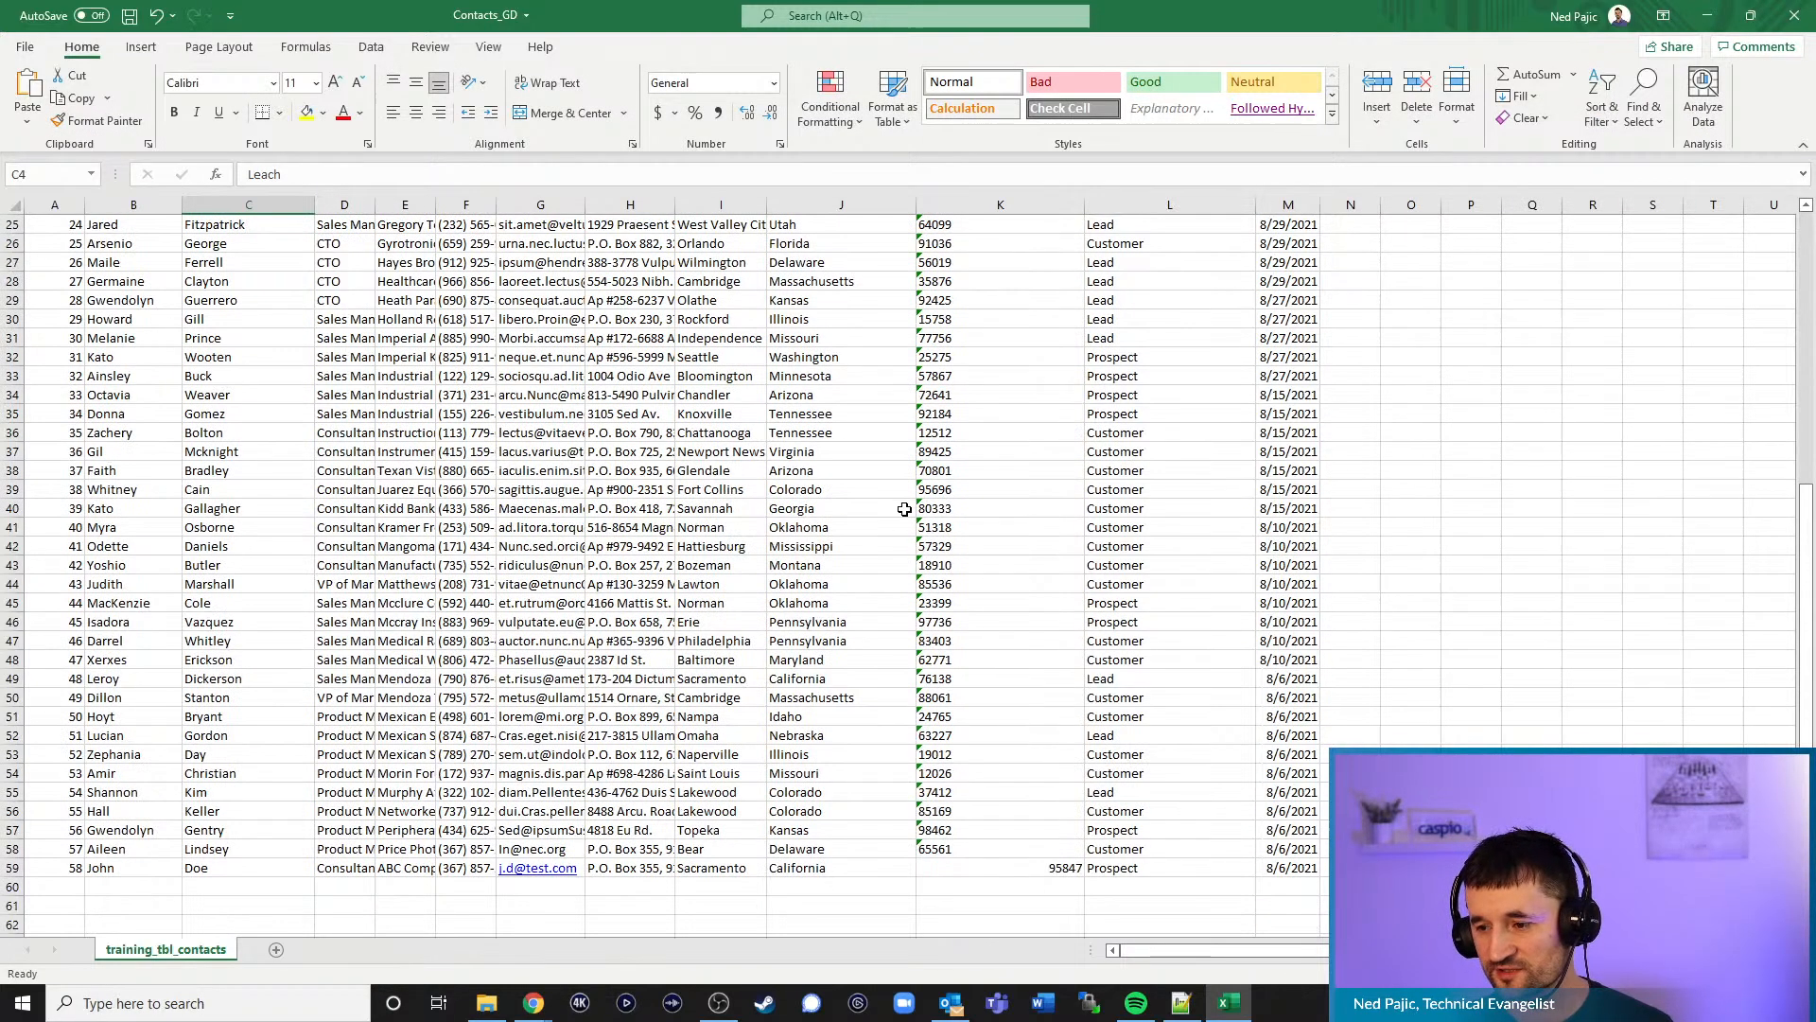
pyautogui.scroll(3, 397, 511)
pyautogui.click(99, 603)
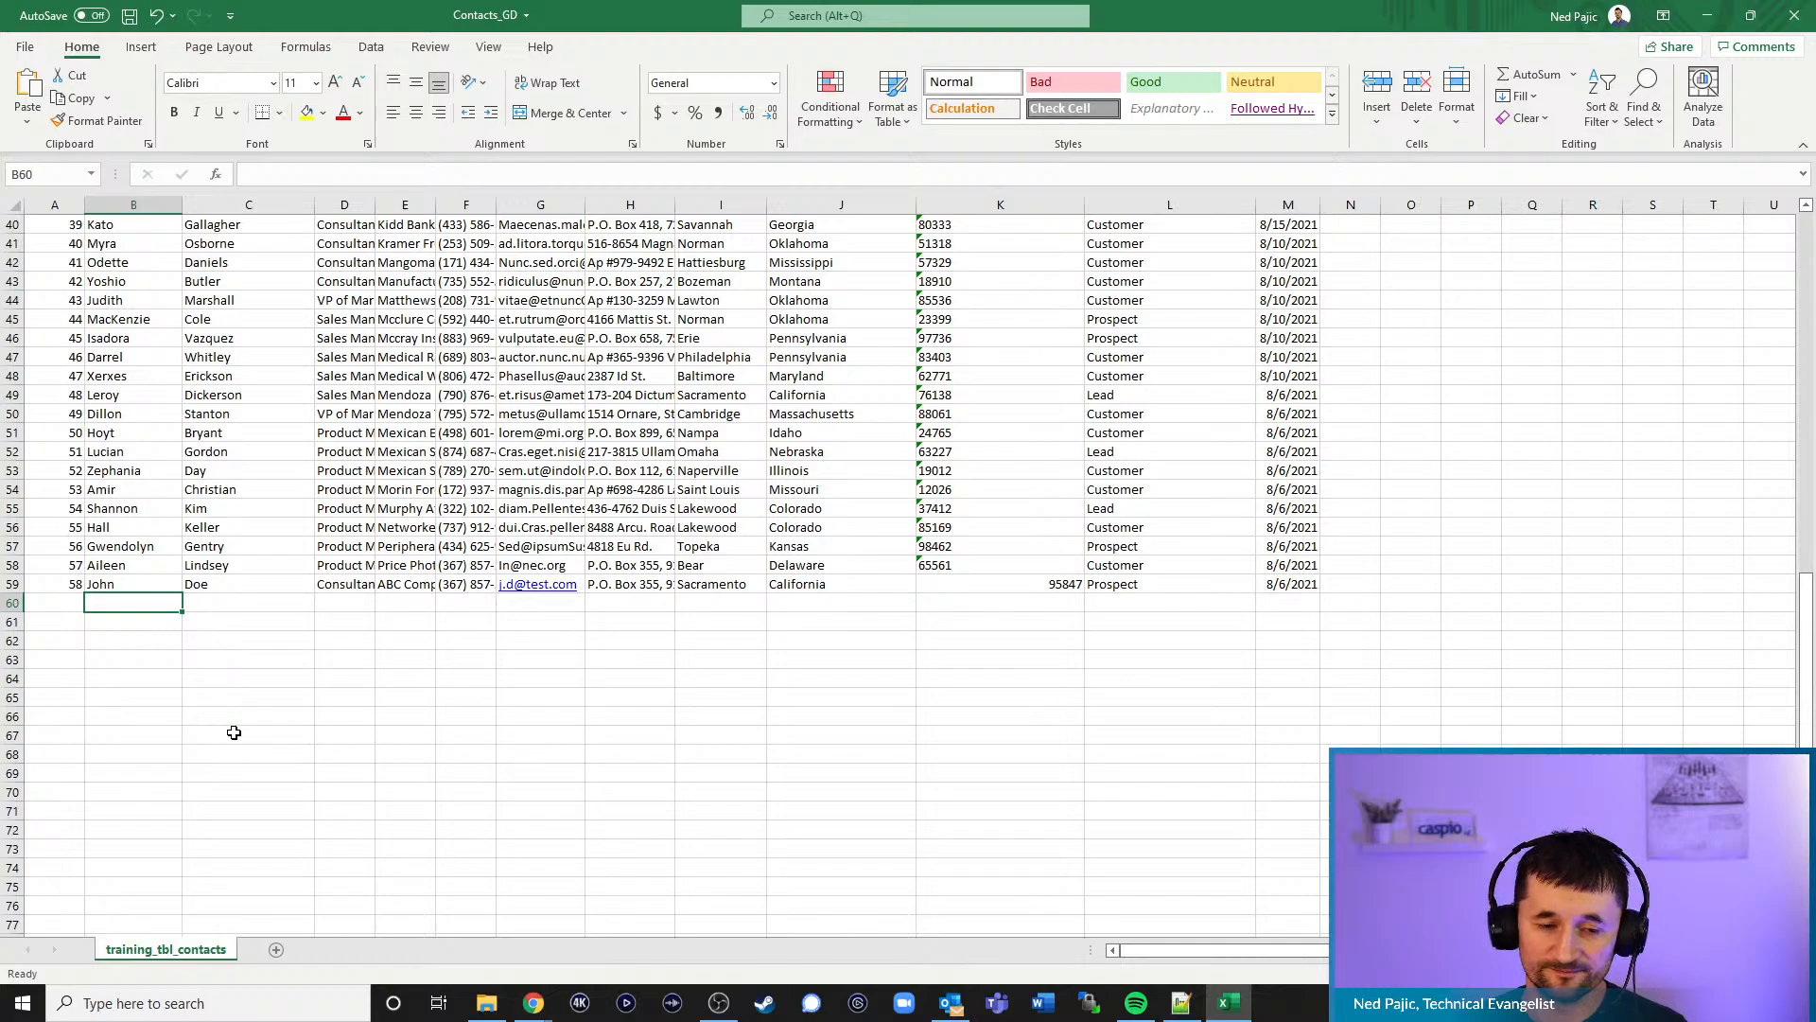
# - Enter the new contact's first and last name in B60 and C60
pyautogui.write('MIchae')
pyautogui.press('BackSpace')
pyautogui.press('BackSpace')
pyautogui.press('BackSpace')
pyautogui.press('BackSpace')
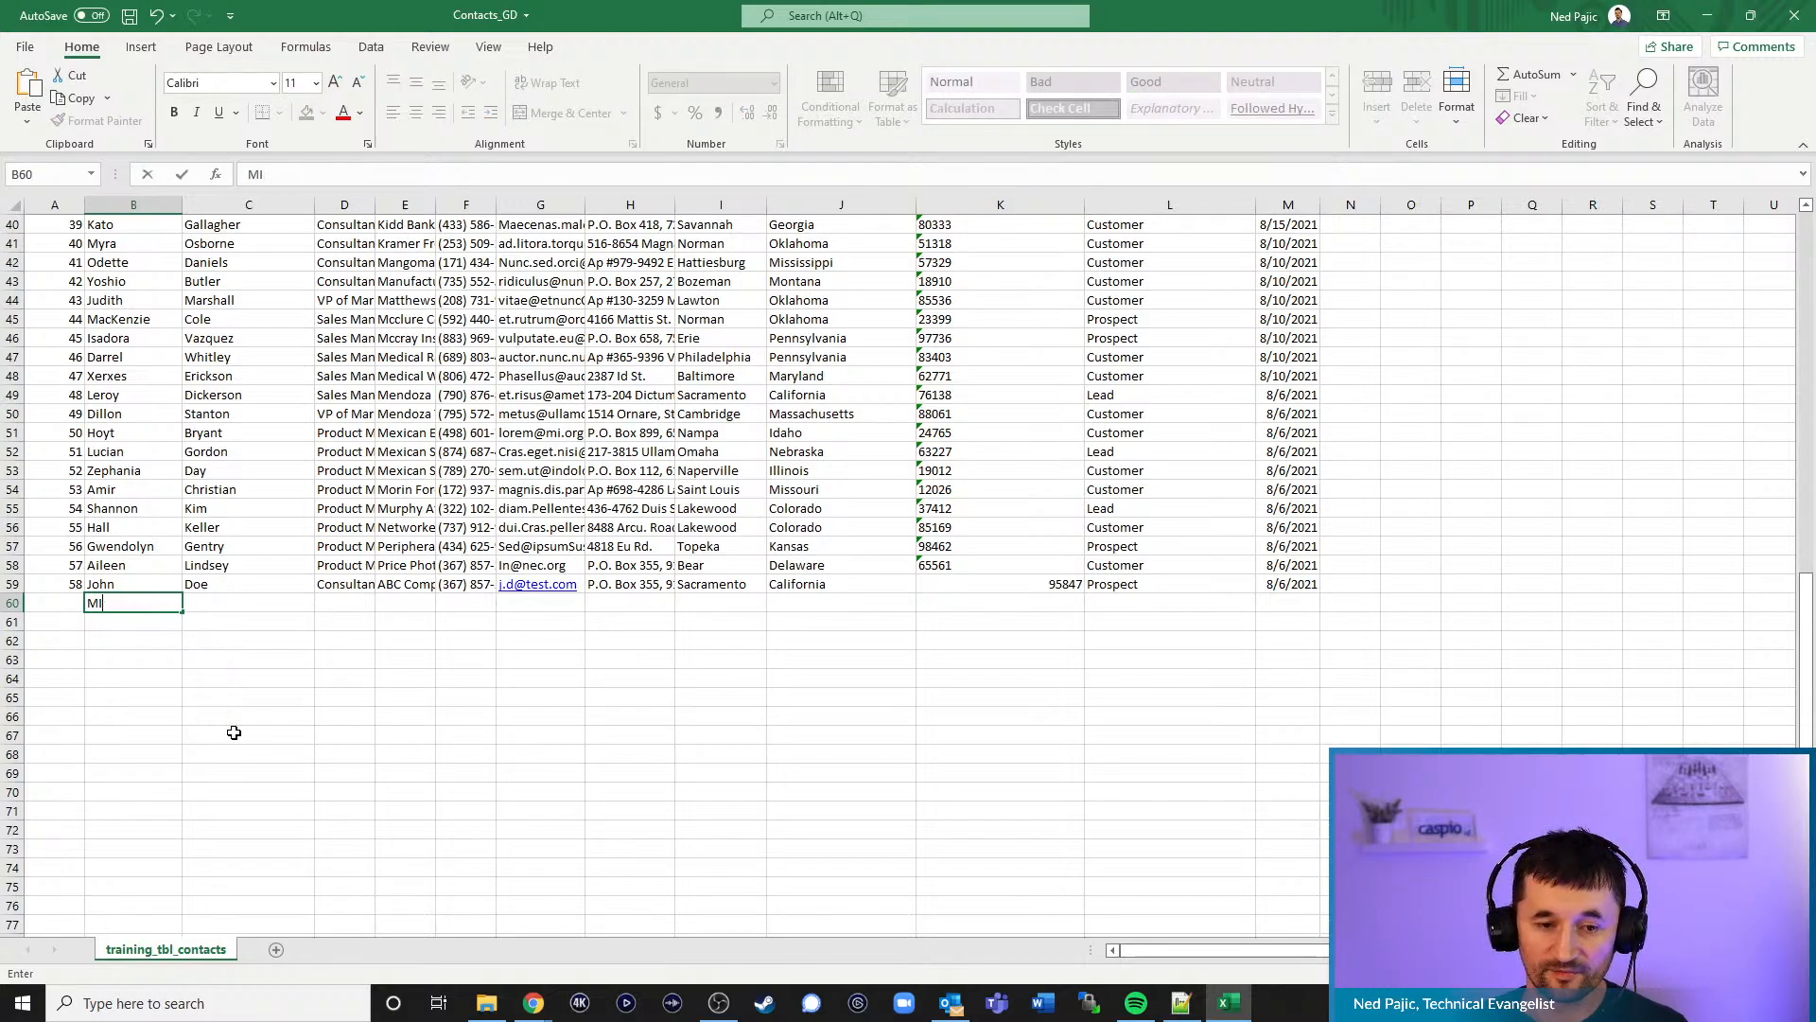
pyautogui.press('BackSpace')
pyautogui.write('Steph')
pyautogui.press('Tab')
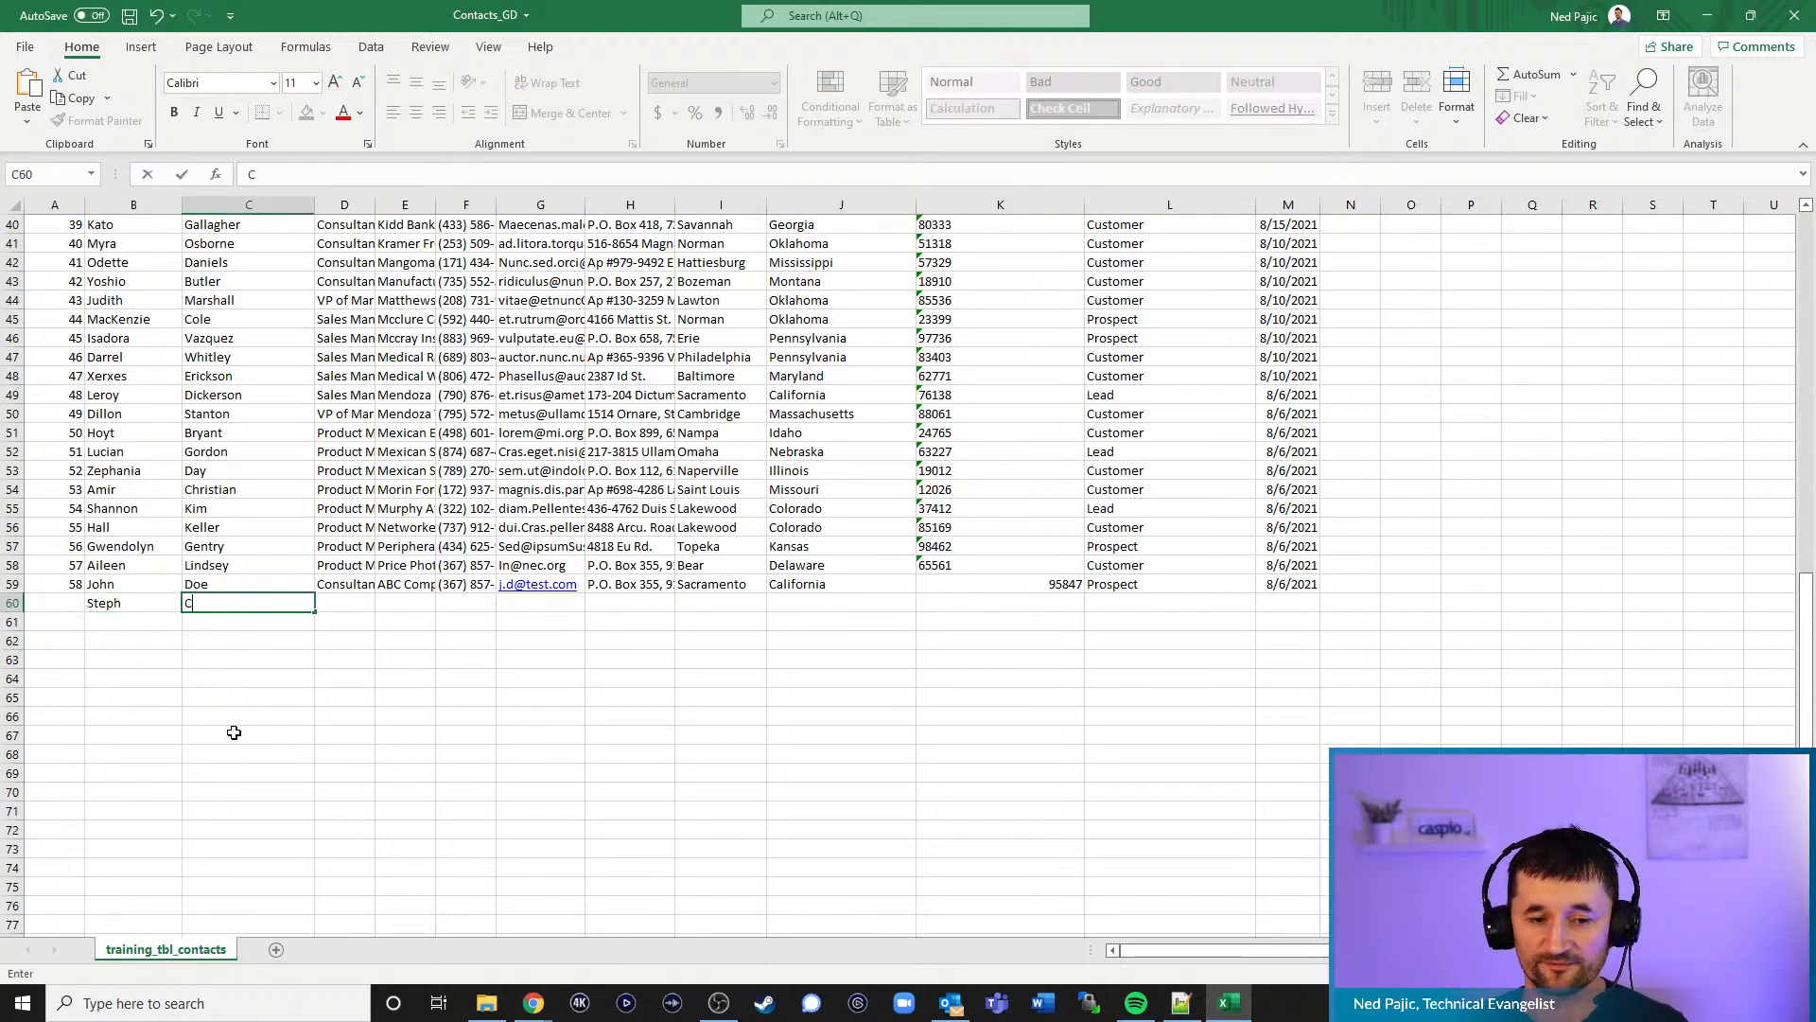
pyautogui.write('Curry')
# - Enter 59 as the CID in A60, then clear it again
pyautogui.click(63, 599)
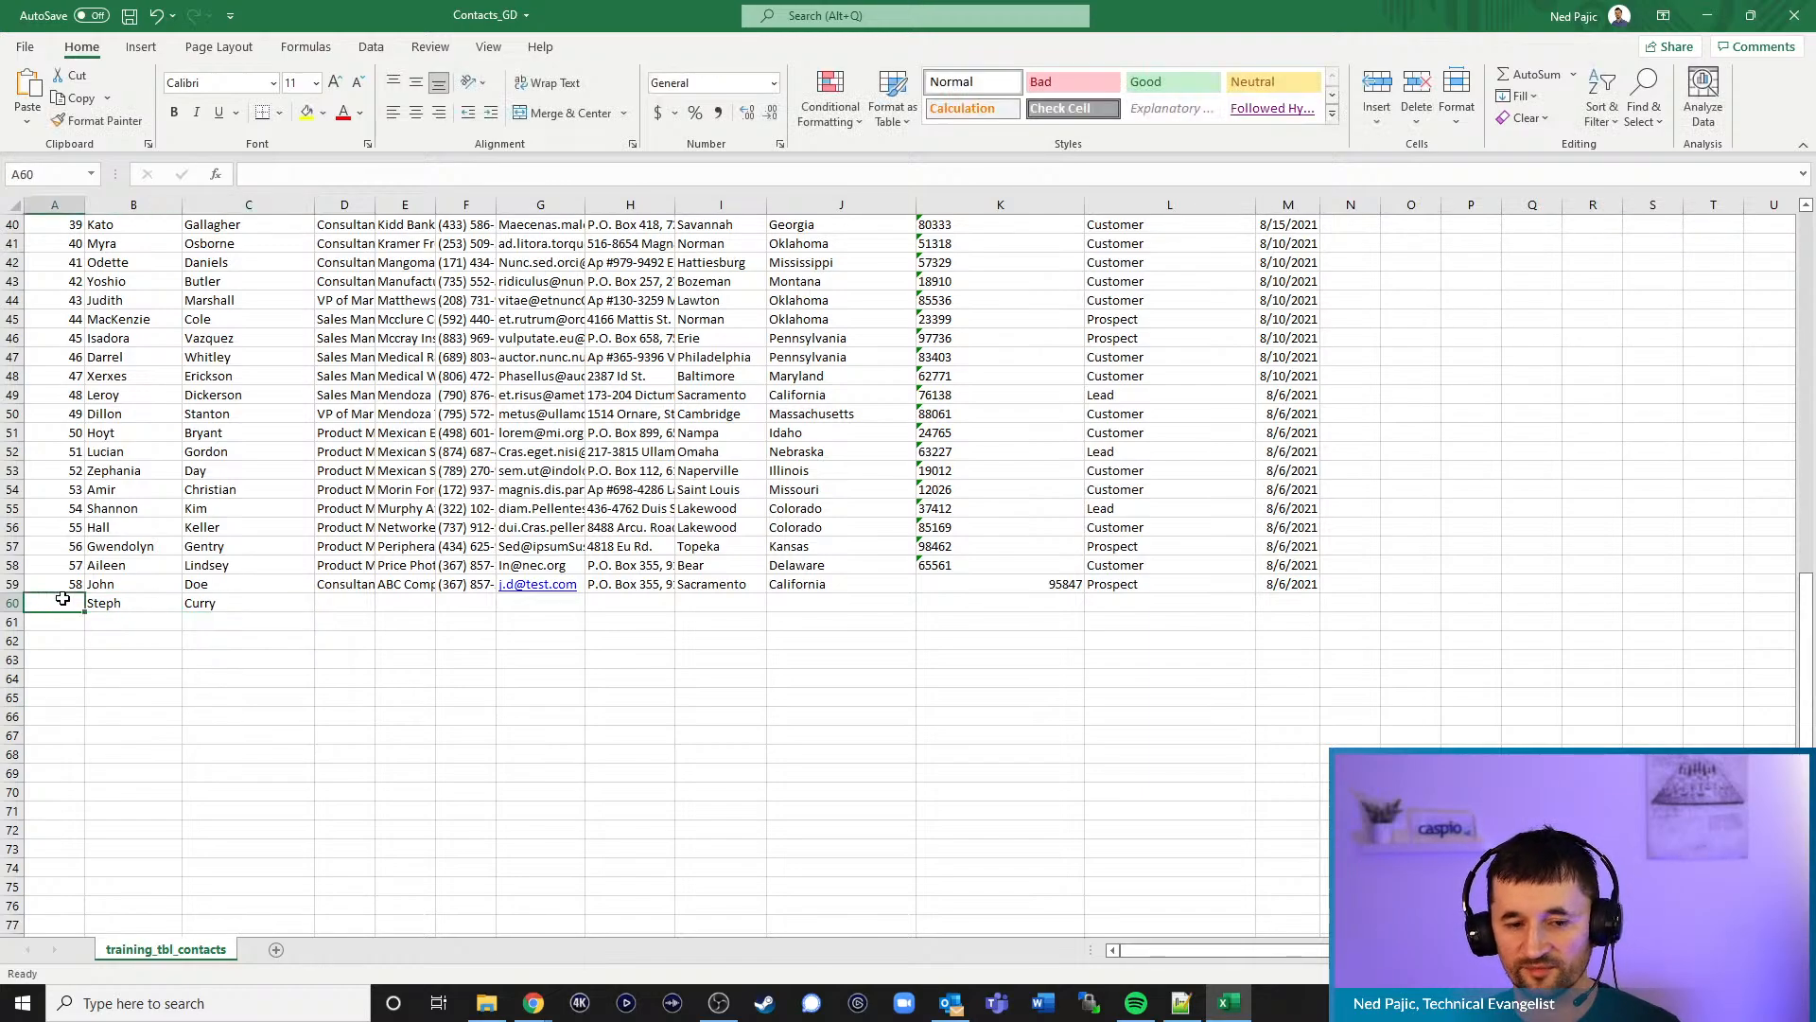
pyautogui.write('59')
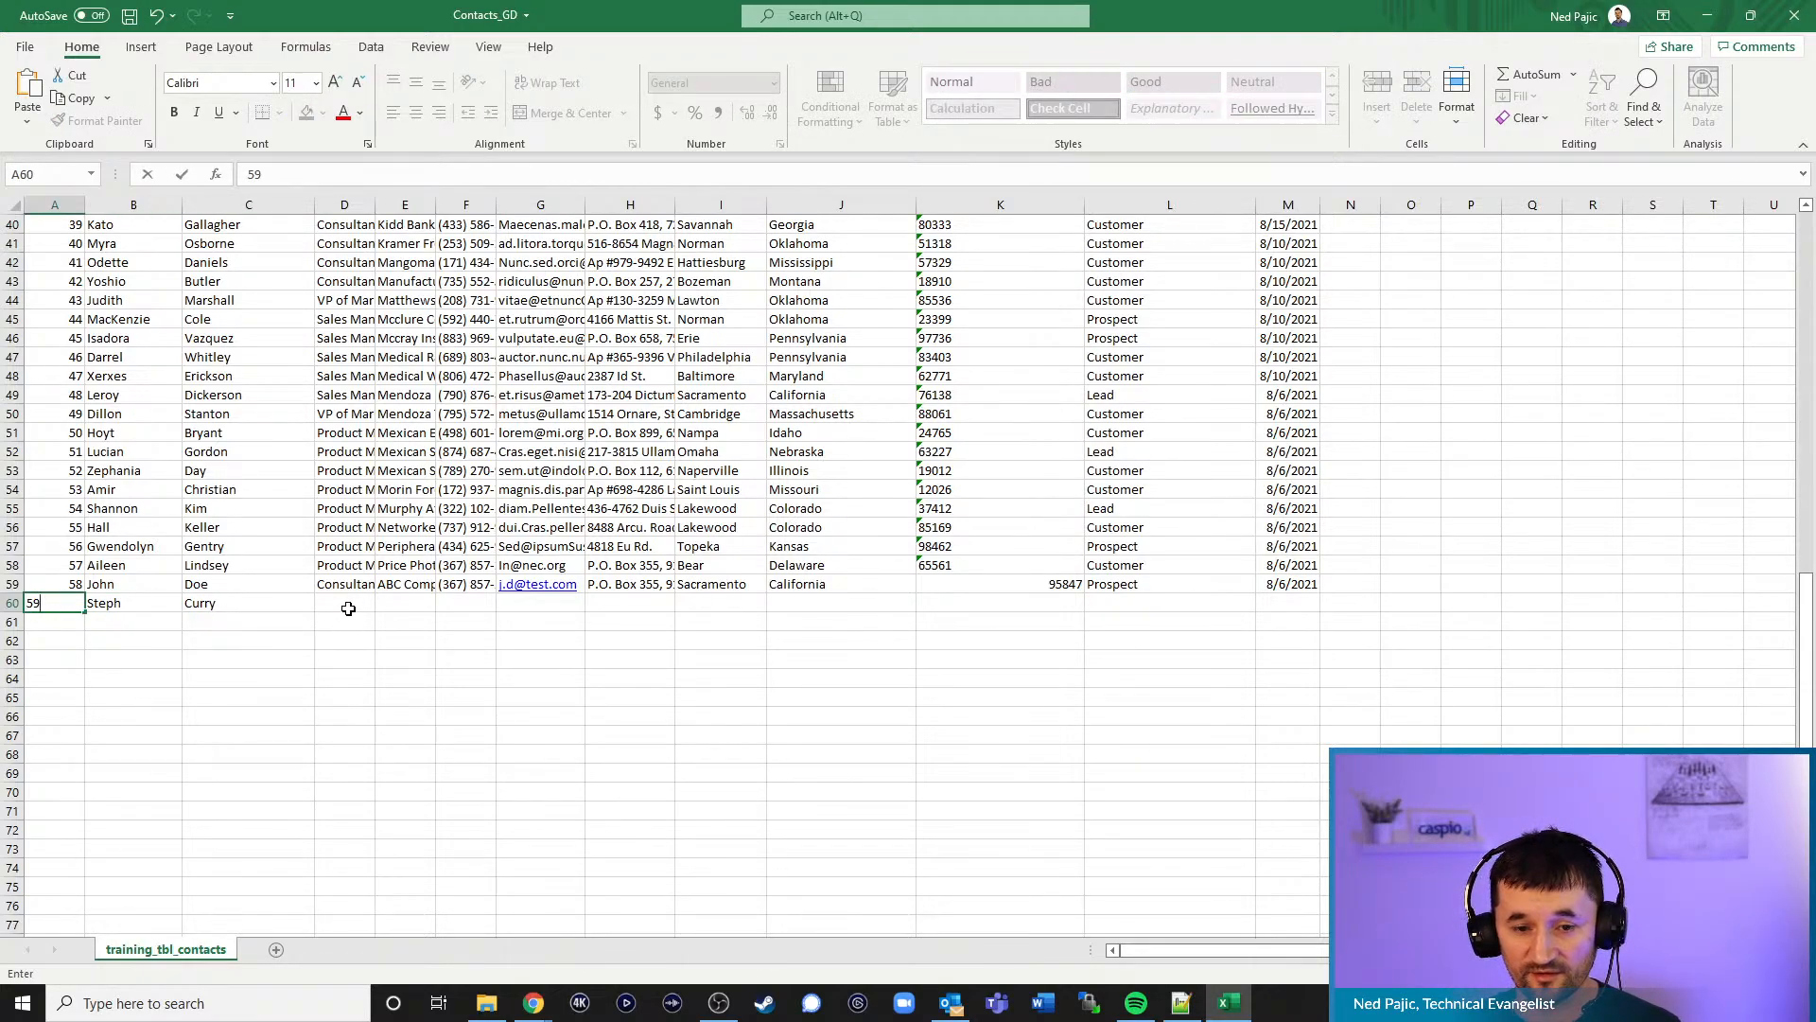
pyautogui.click(332, 608)
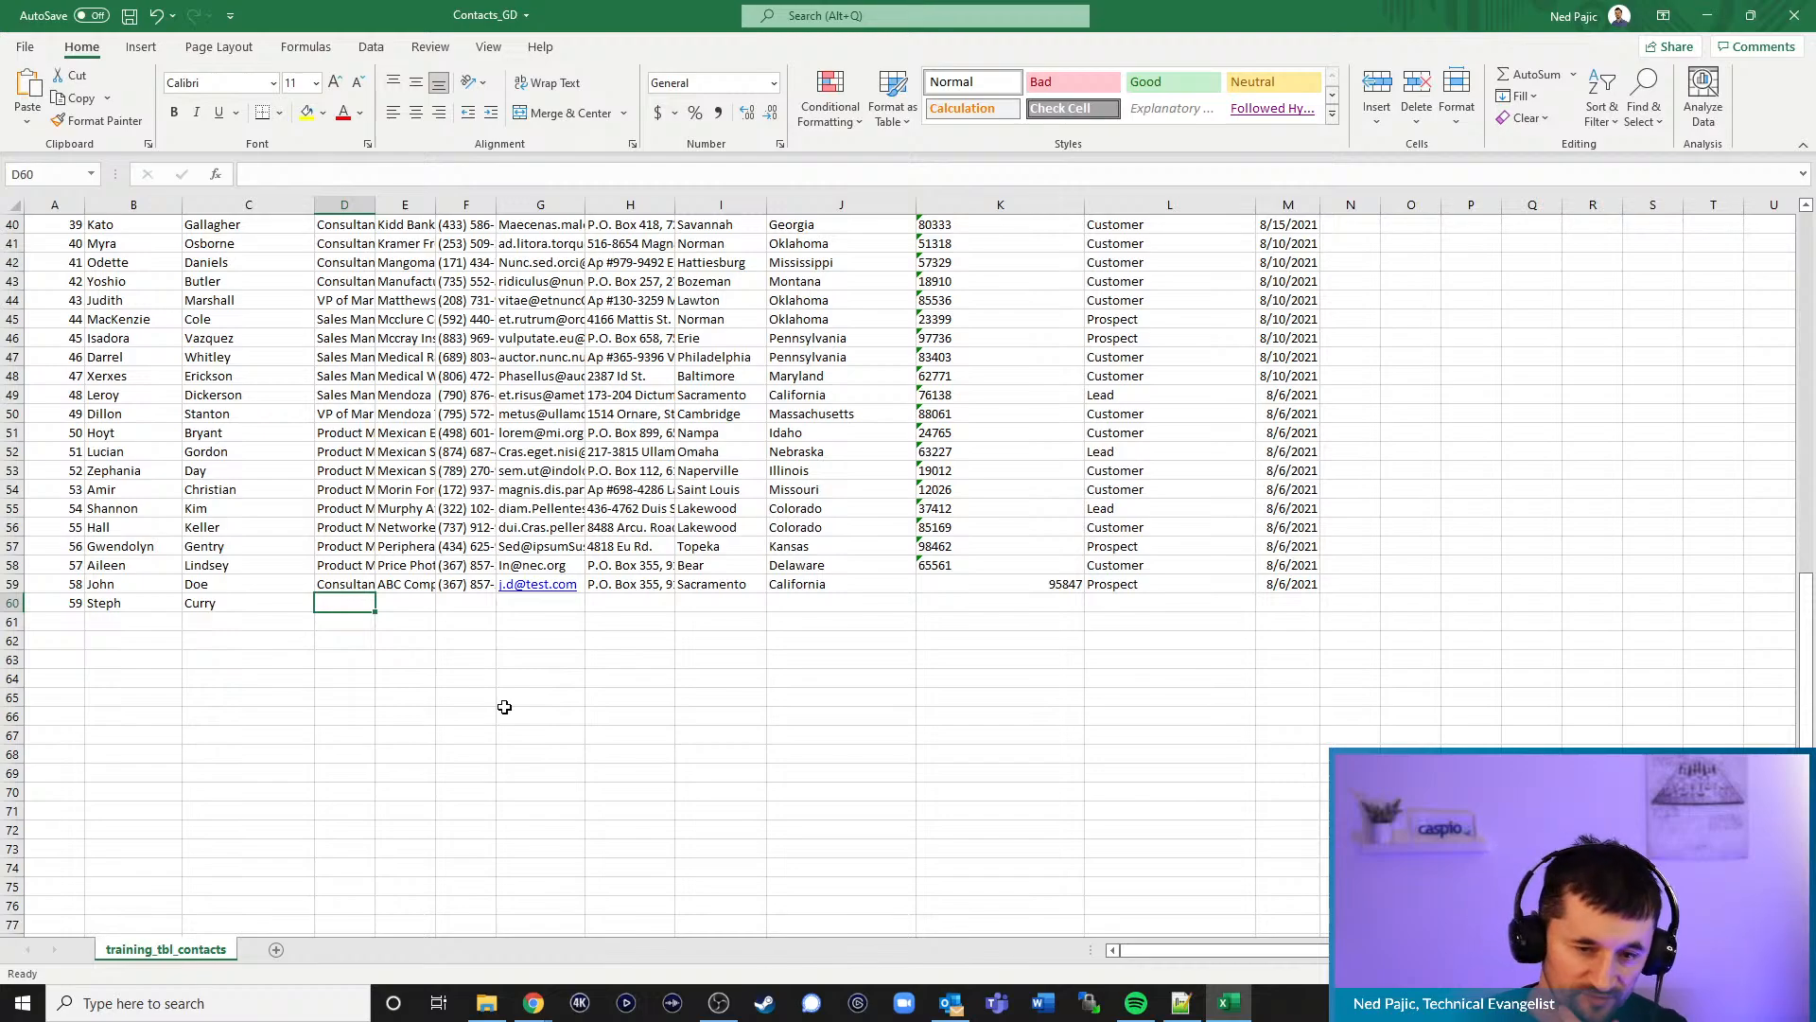
pyautogui.click(66, 604)
pyautogui.press('Delete')
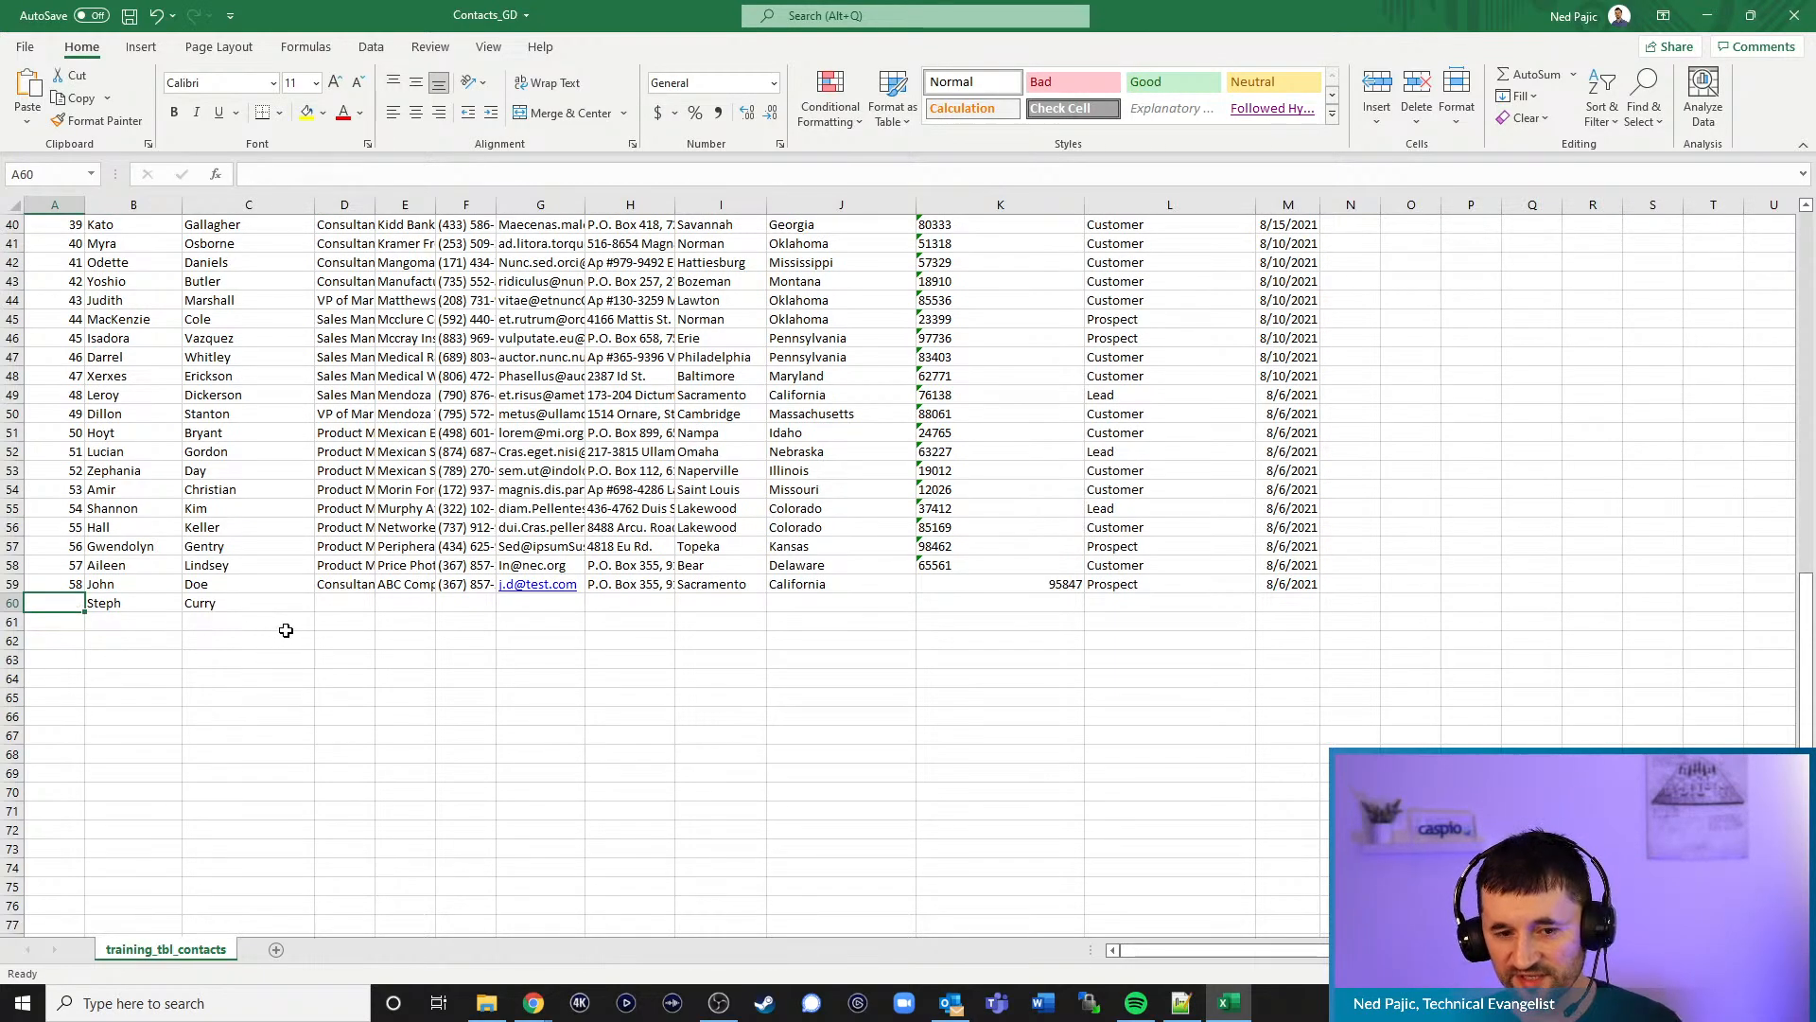
# - Enter Admin as the title in D60 and autofit column D
pyautogui.click(348, 605)
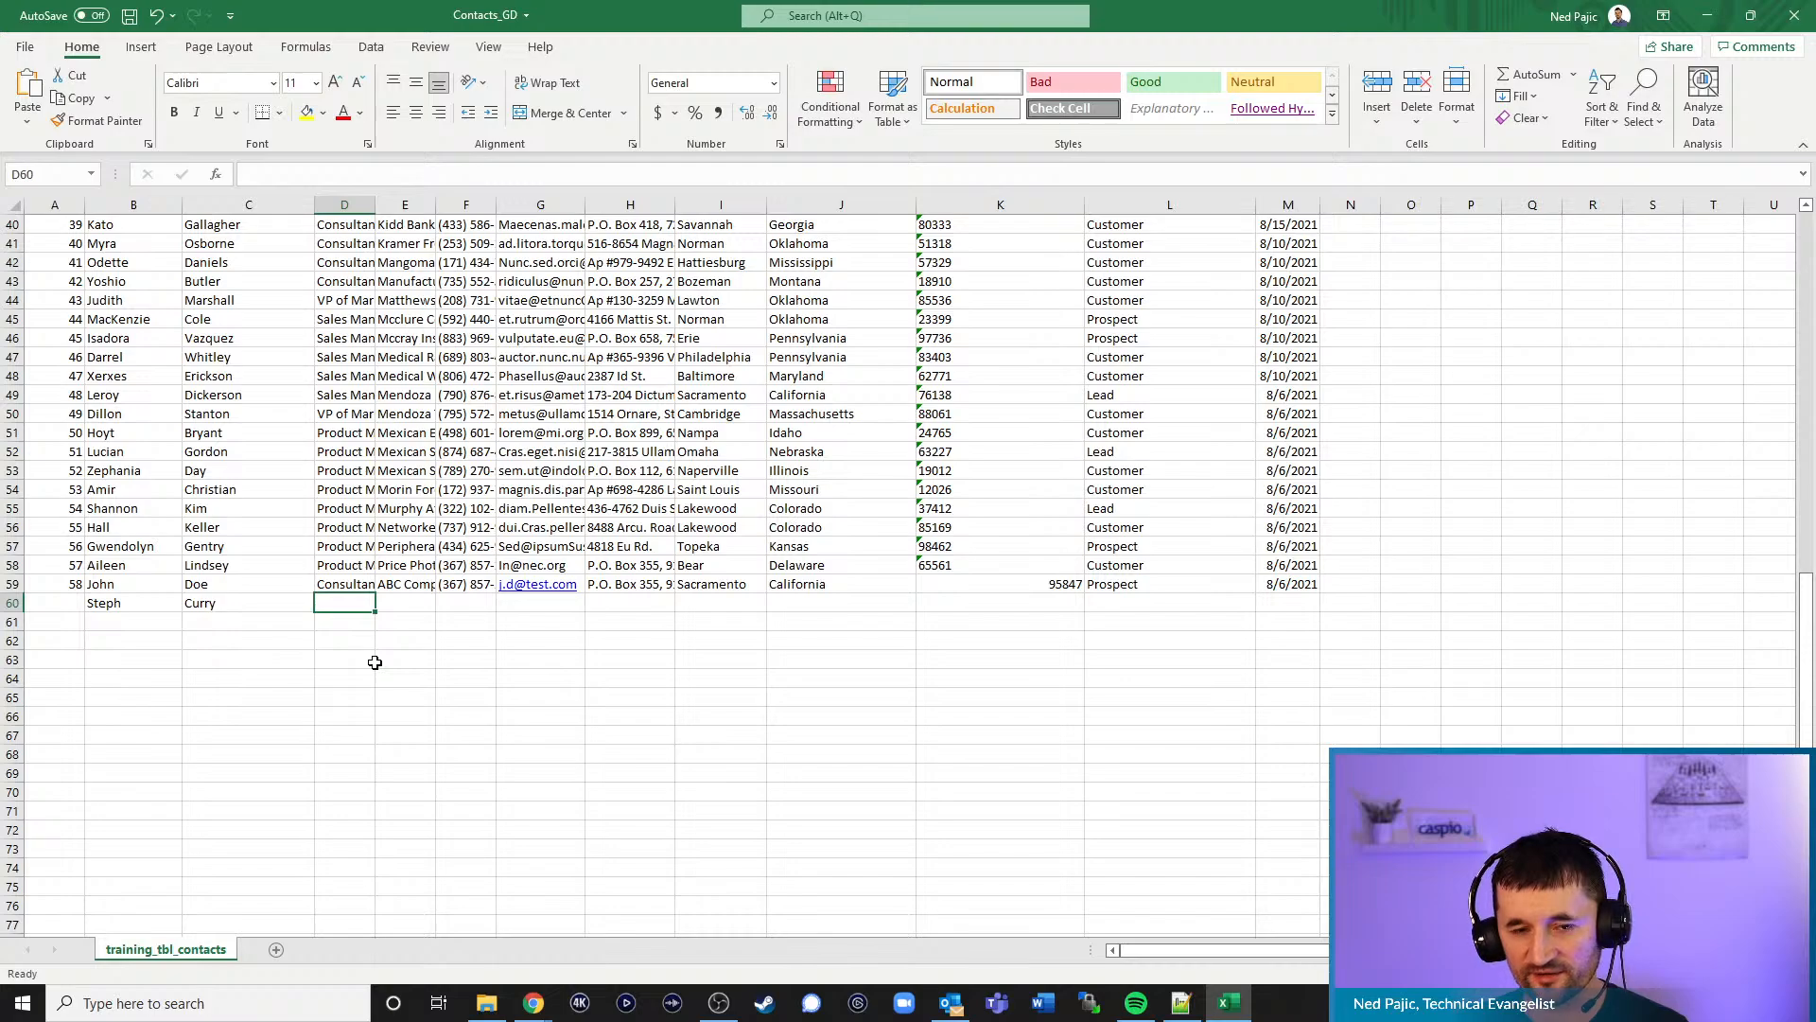
pyautogui.write('Admin')
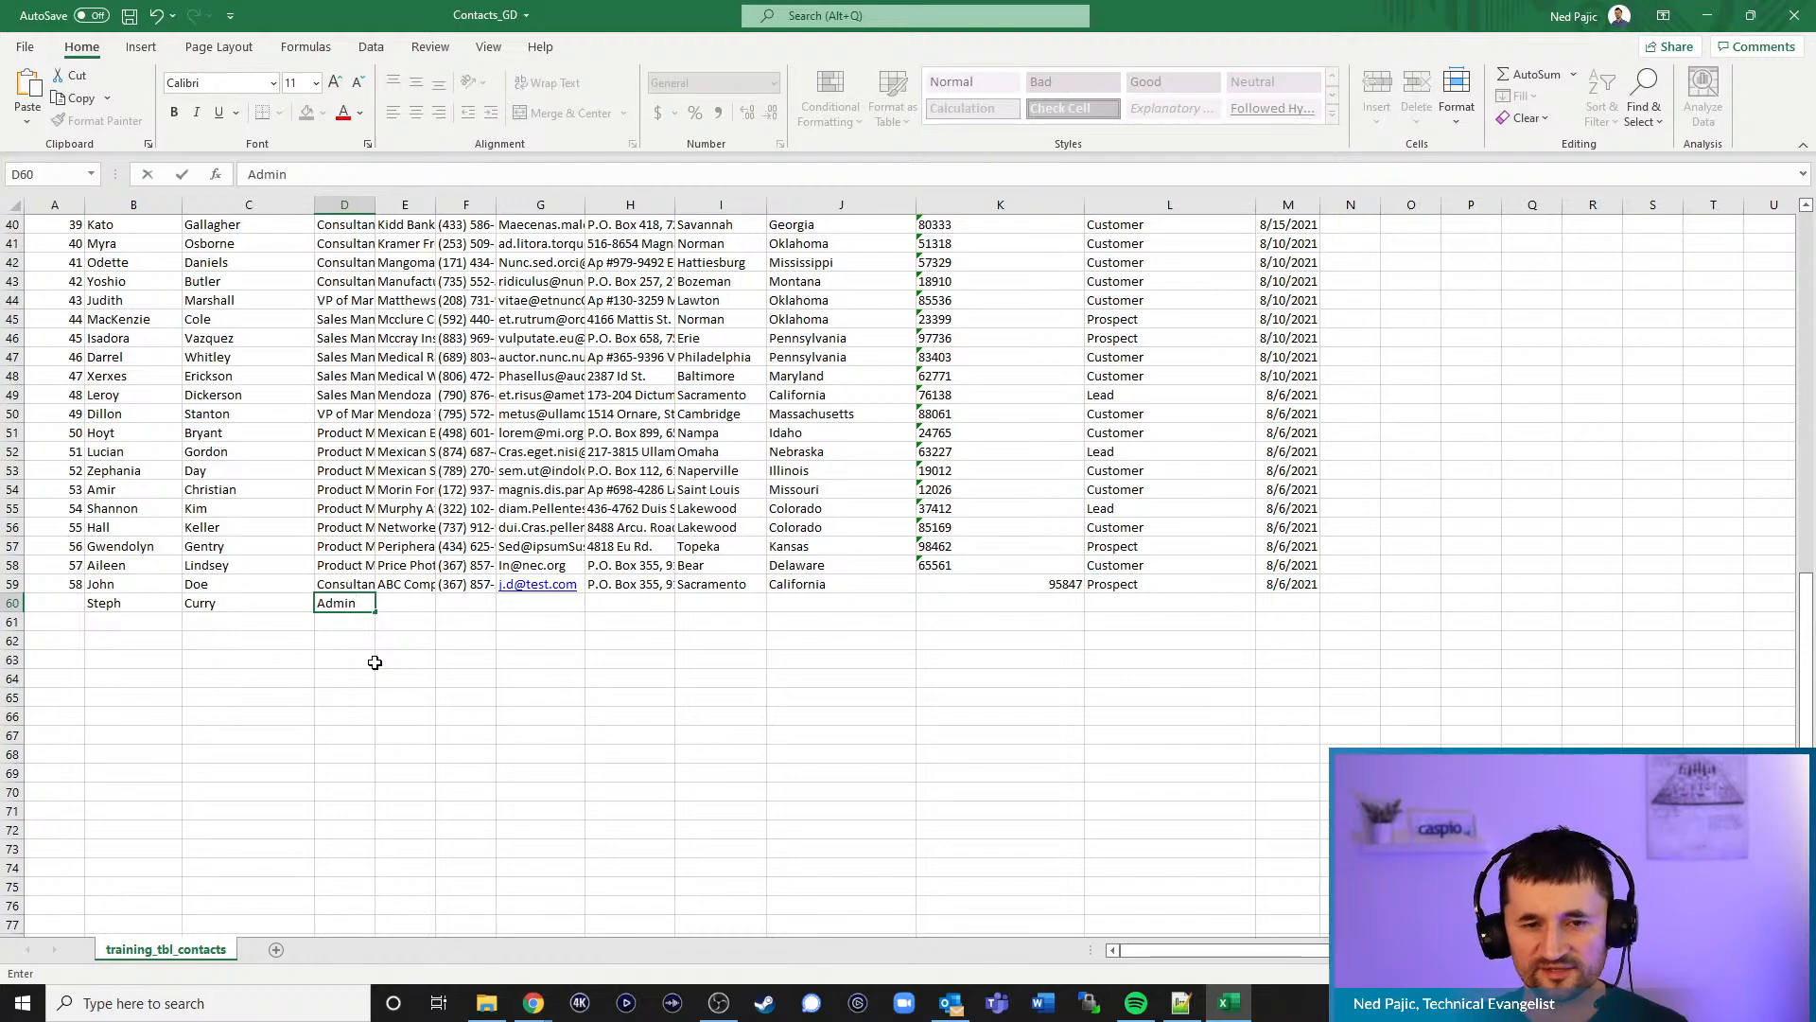
pyautogui.click(367, 206)
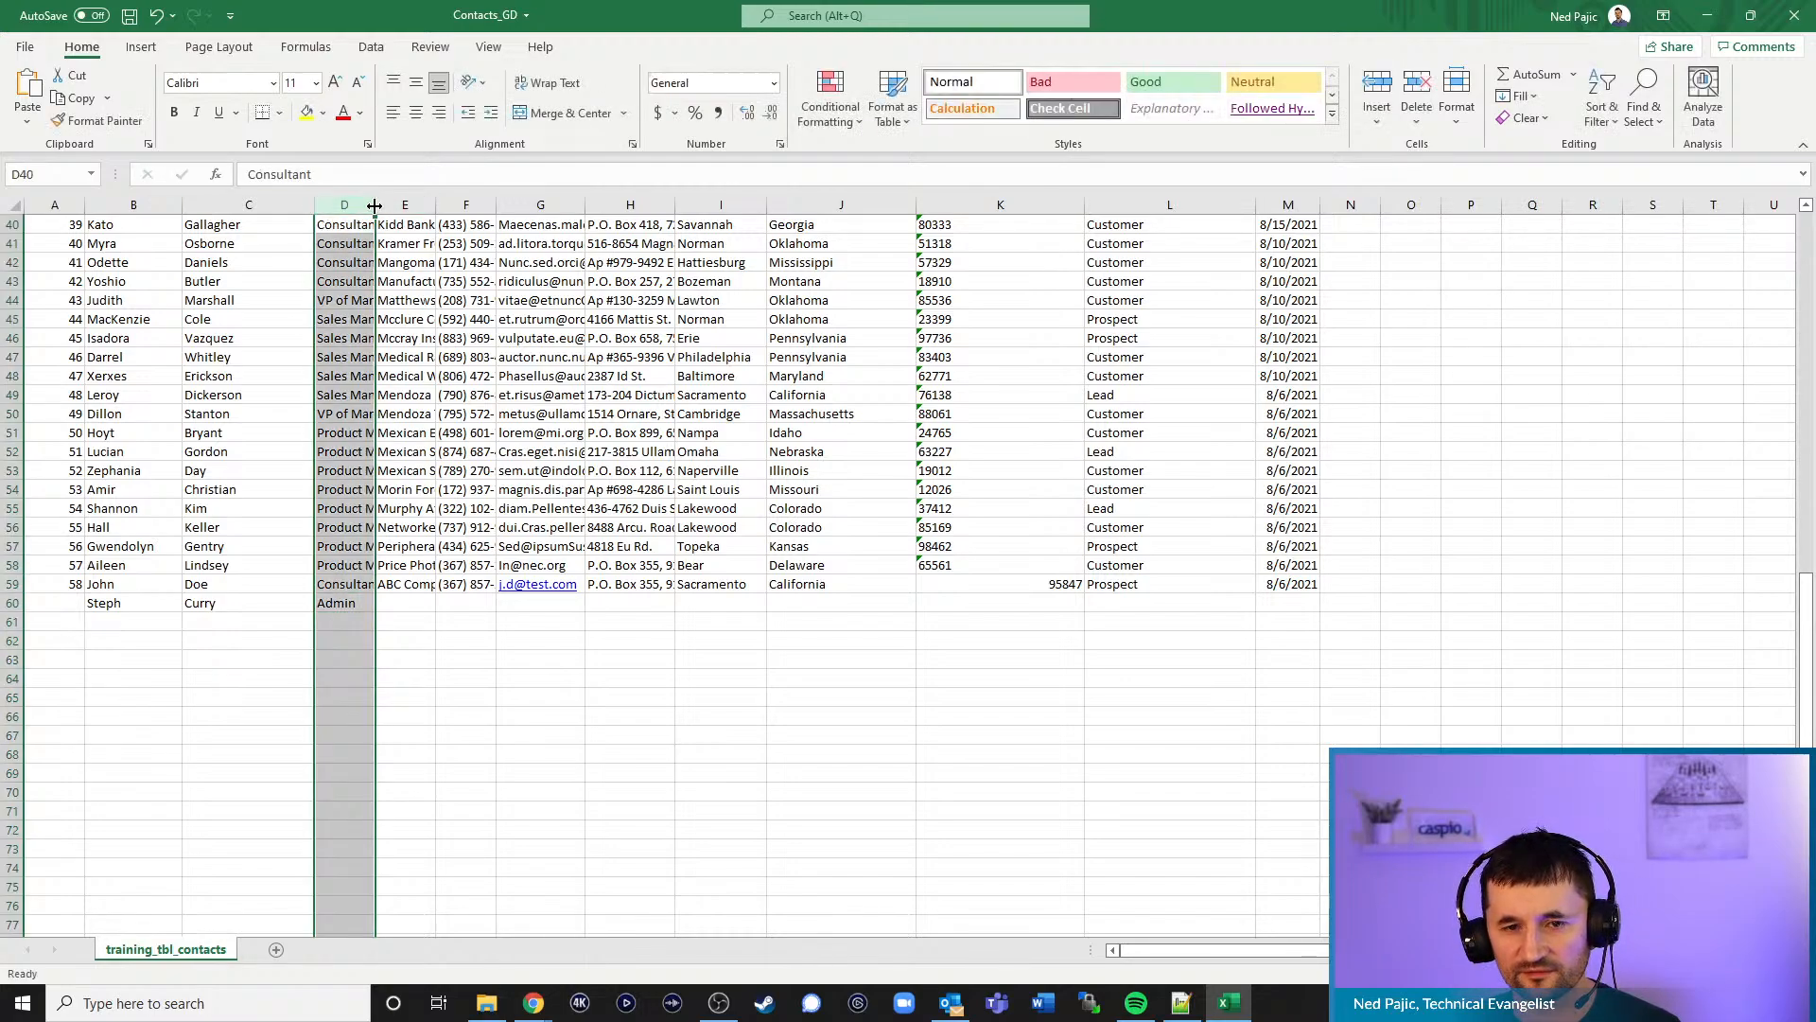
pyautogui.doubleClick(374, 205)
# - Enter Company A in E60 and save the workbook
pyautogui.click(516, 610)
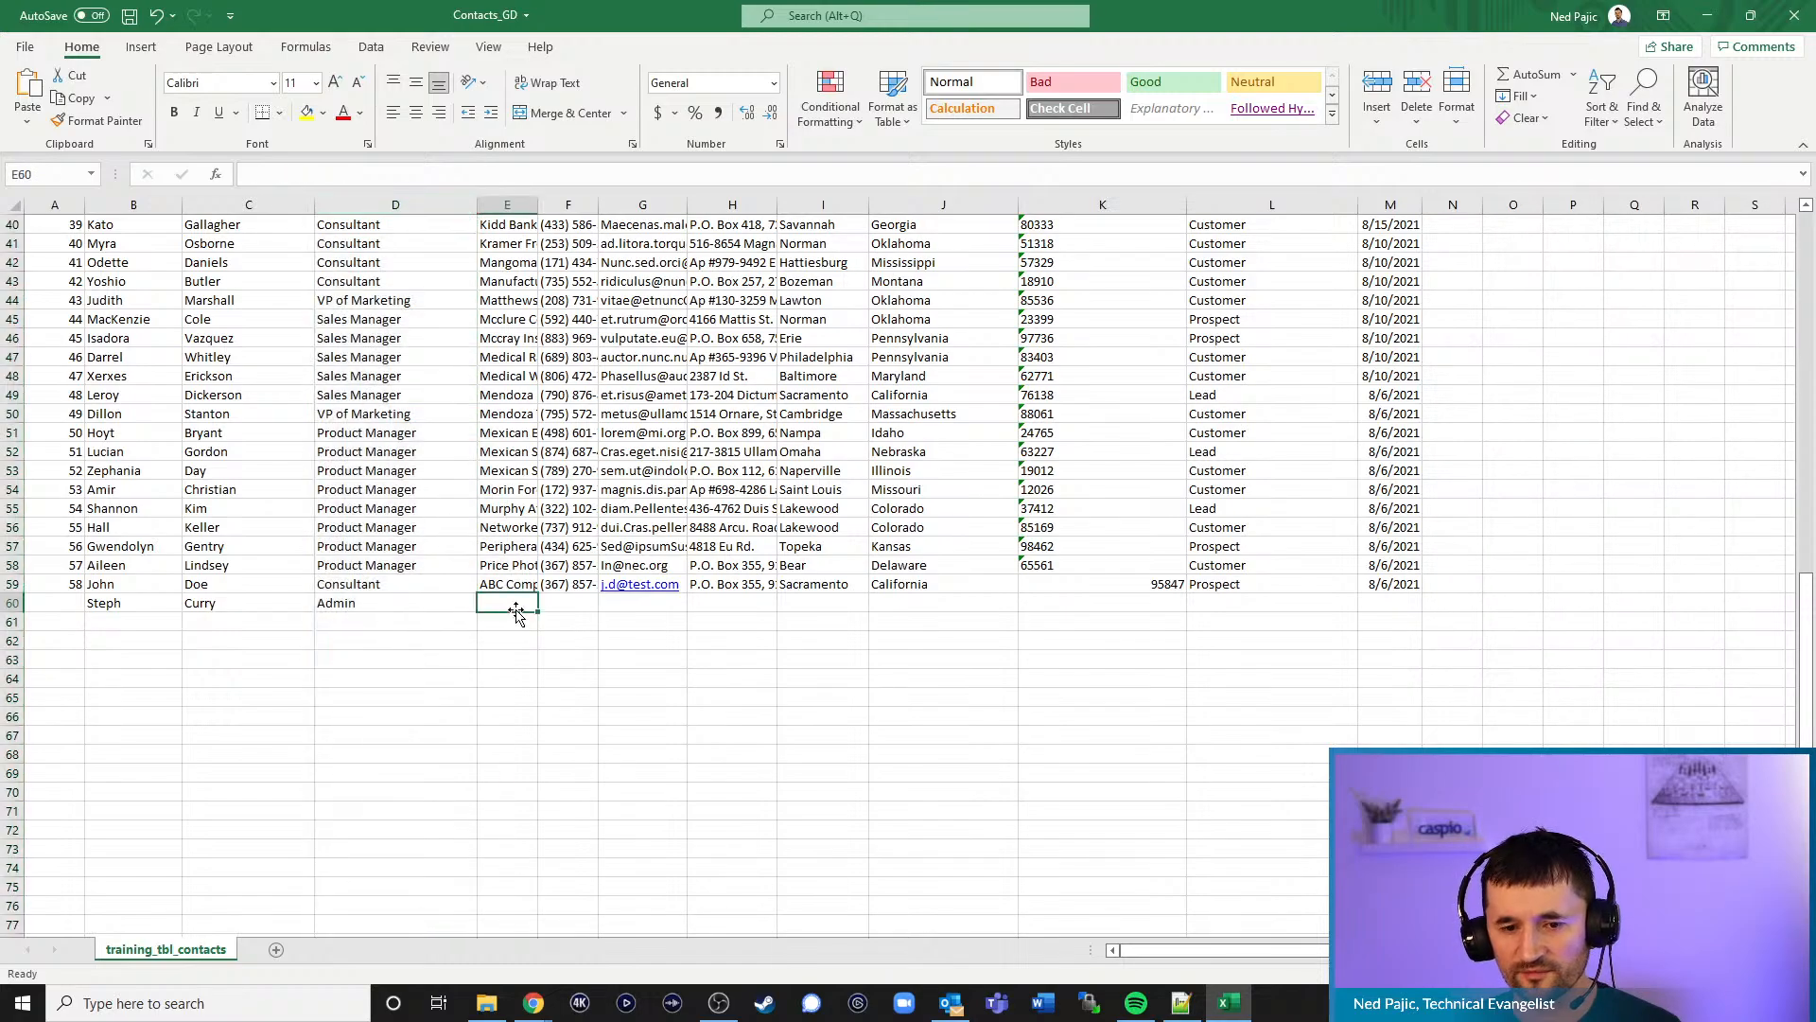
pyautogui.write('Company A')
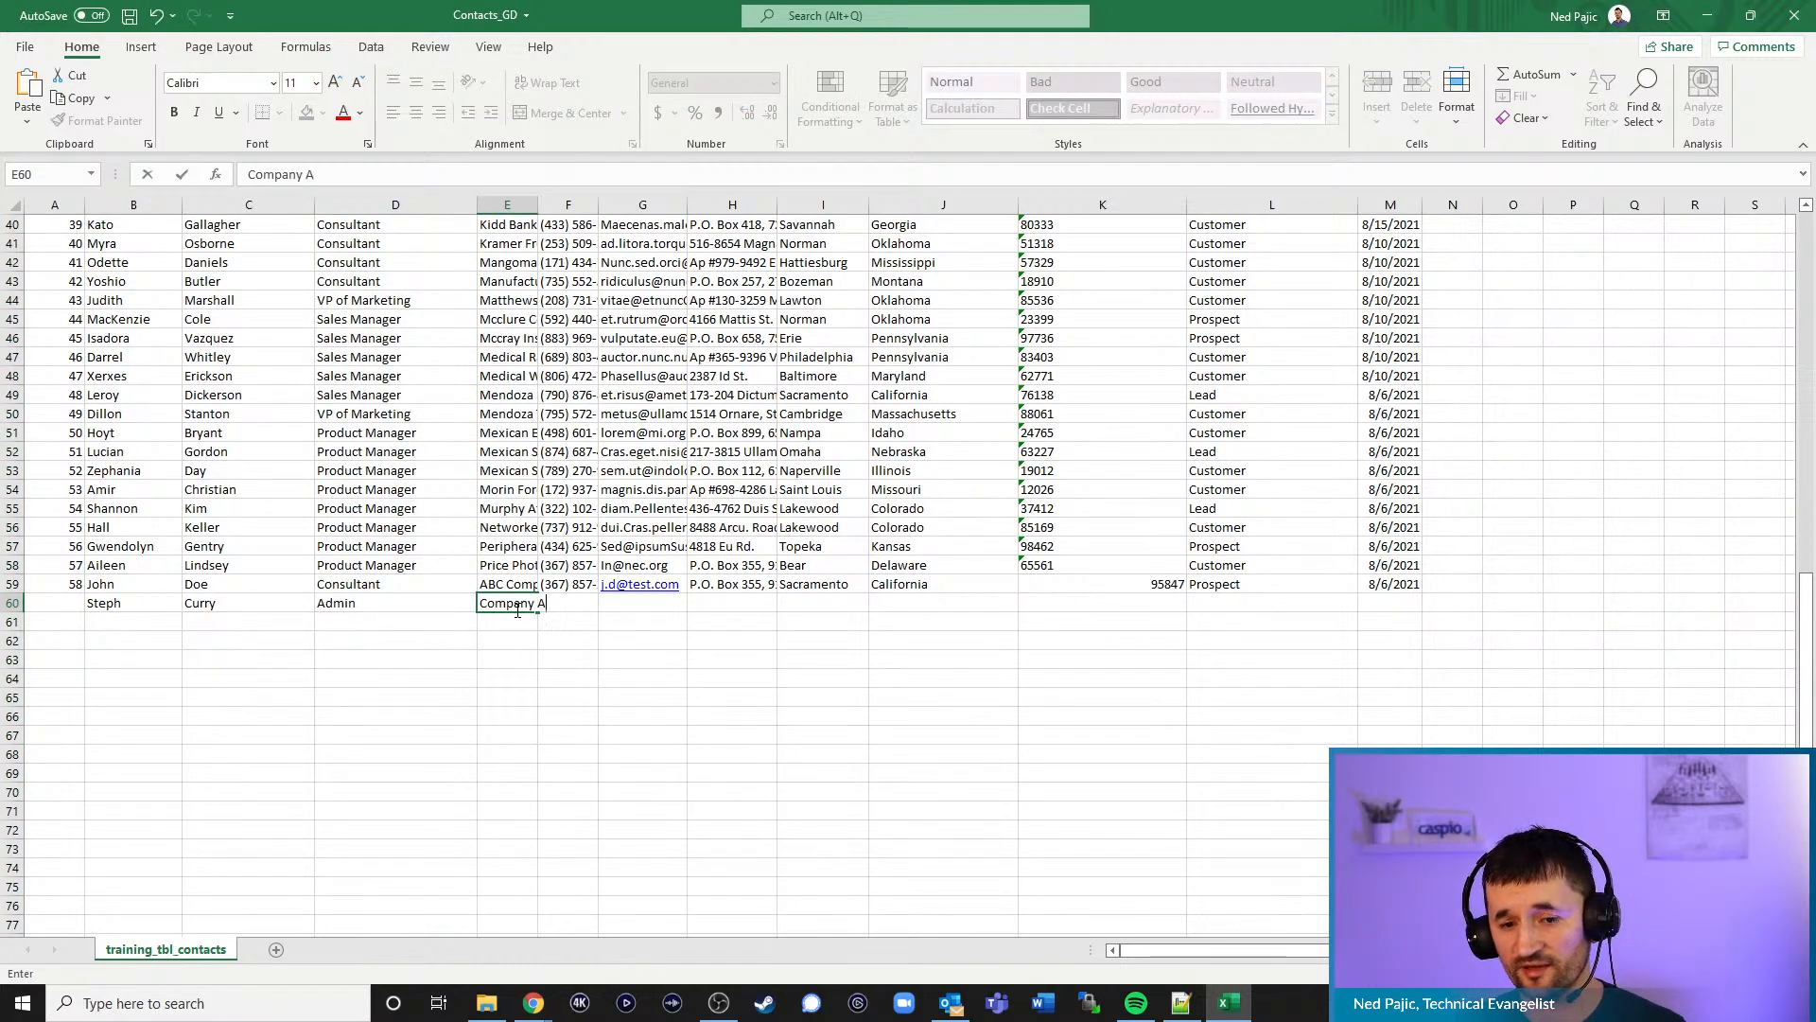
pyautogui.click(367, 622)
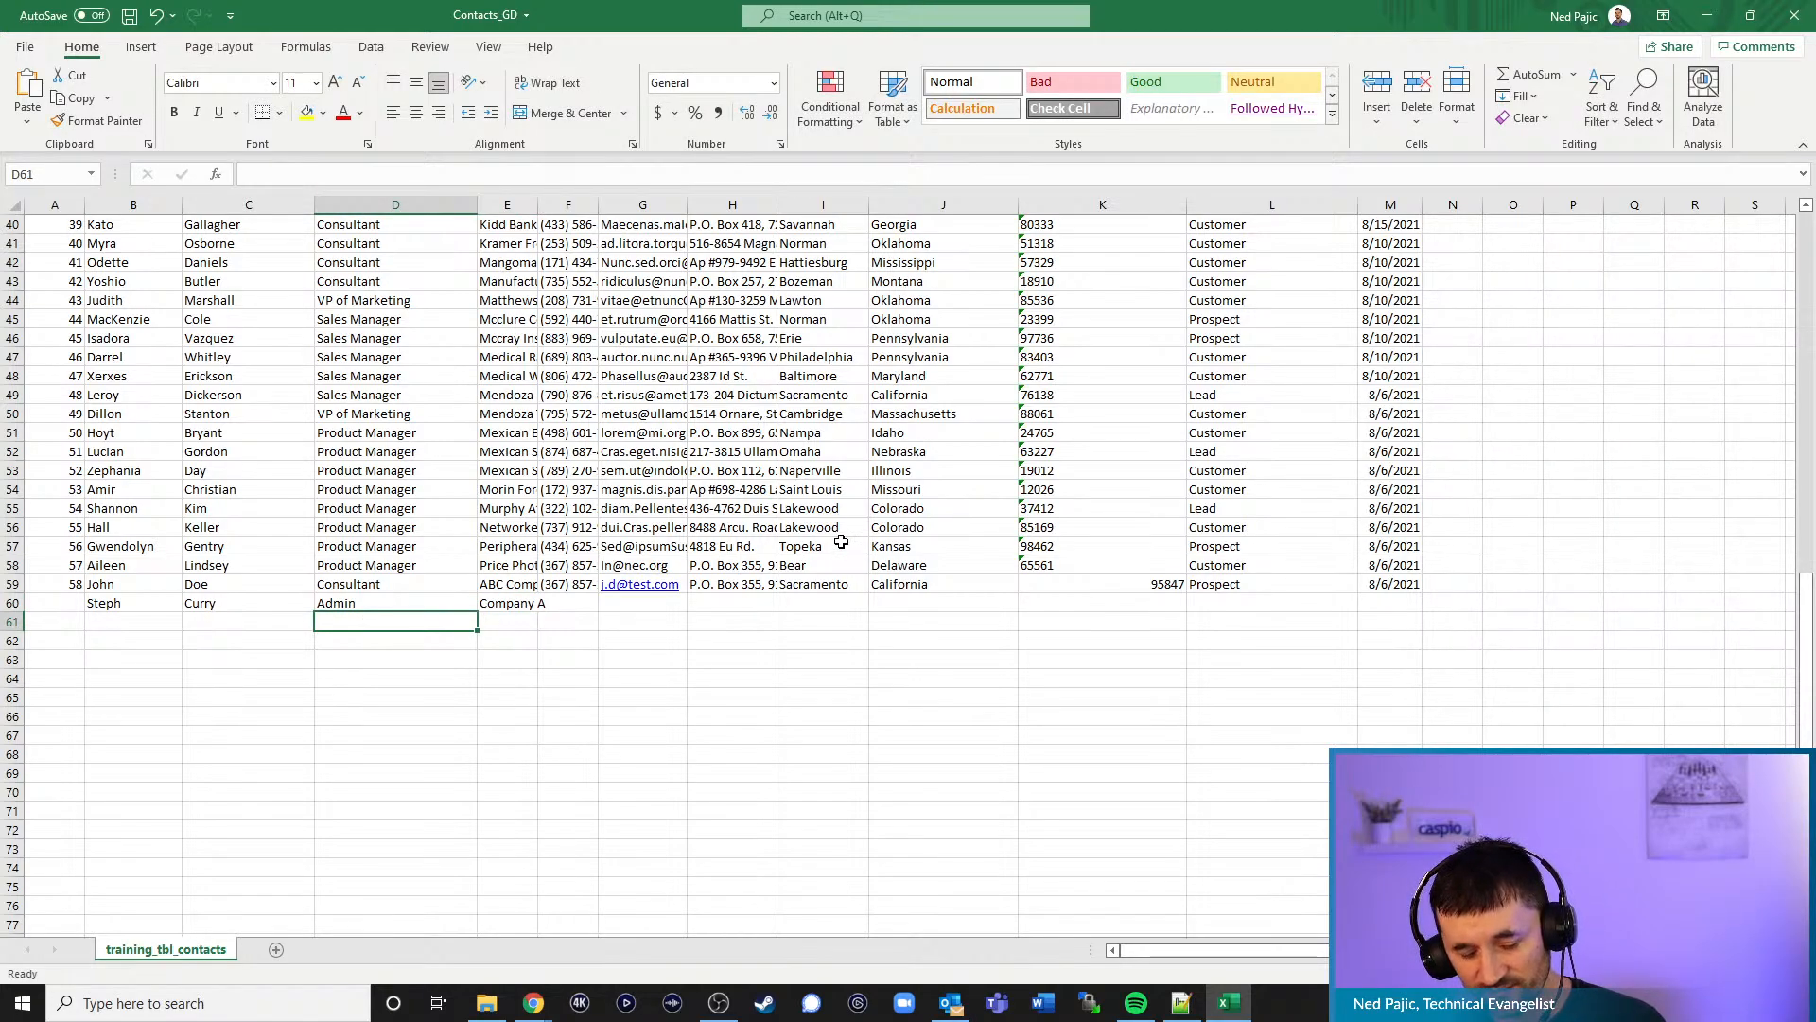
pyautogui.hotkey('ctrl', 's')
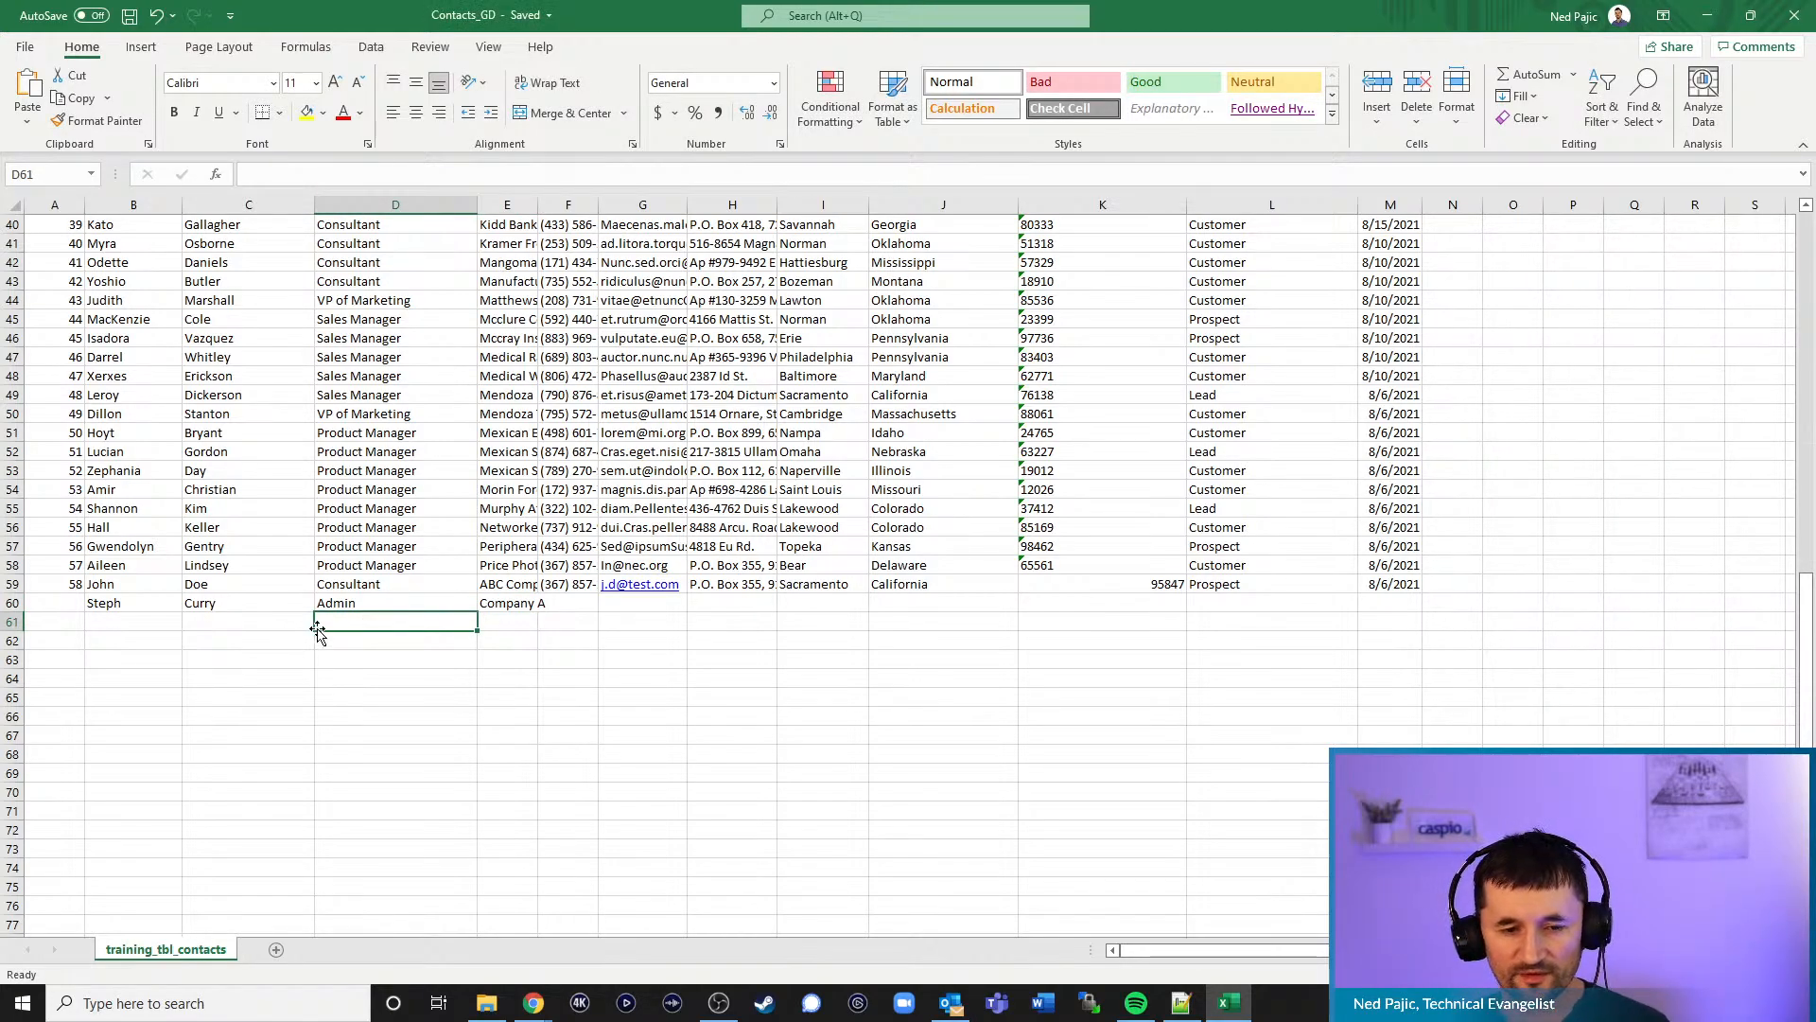
# - Re-enter 59 as the new contact's CID in A60
pyautogui.click(64, 598)
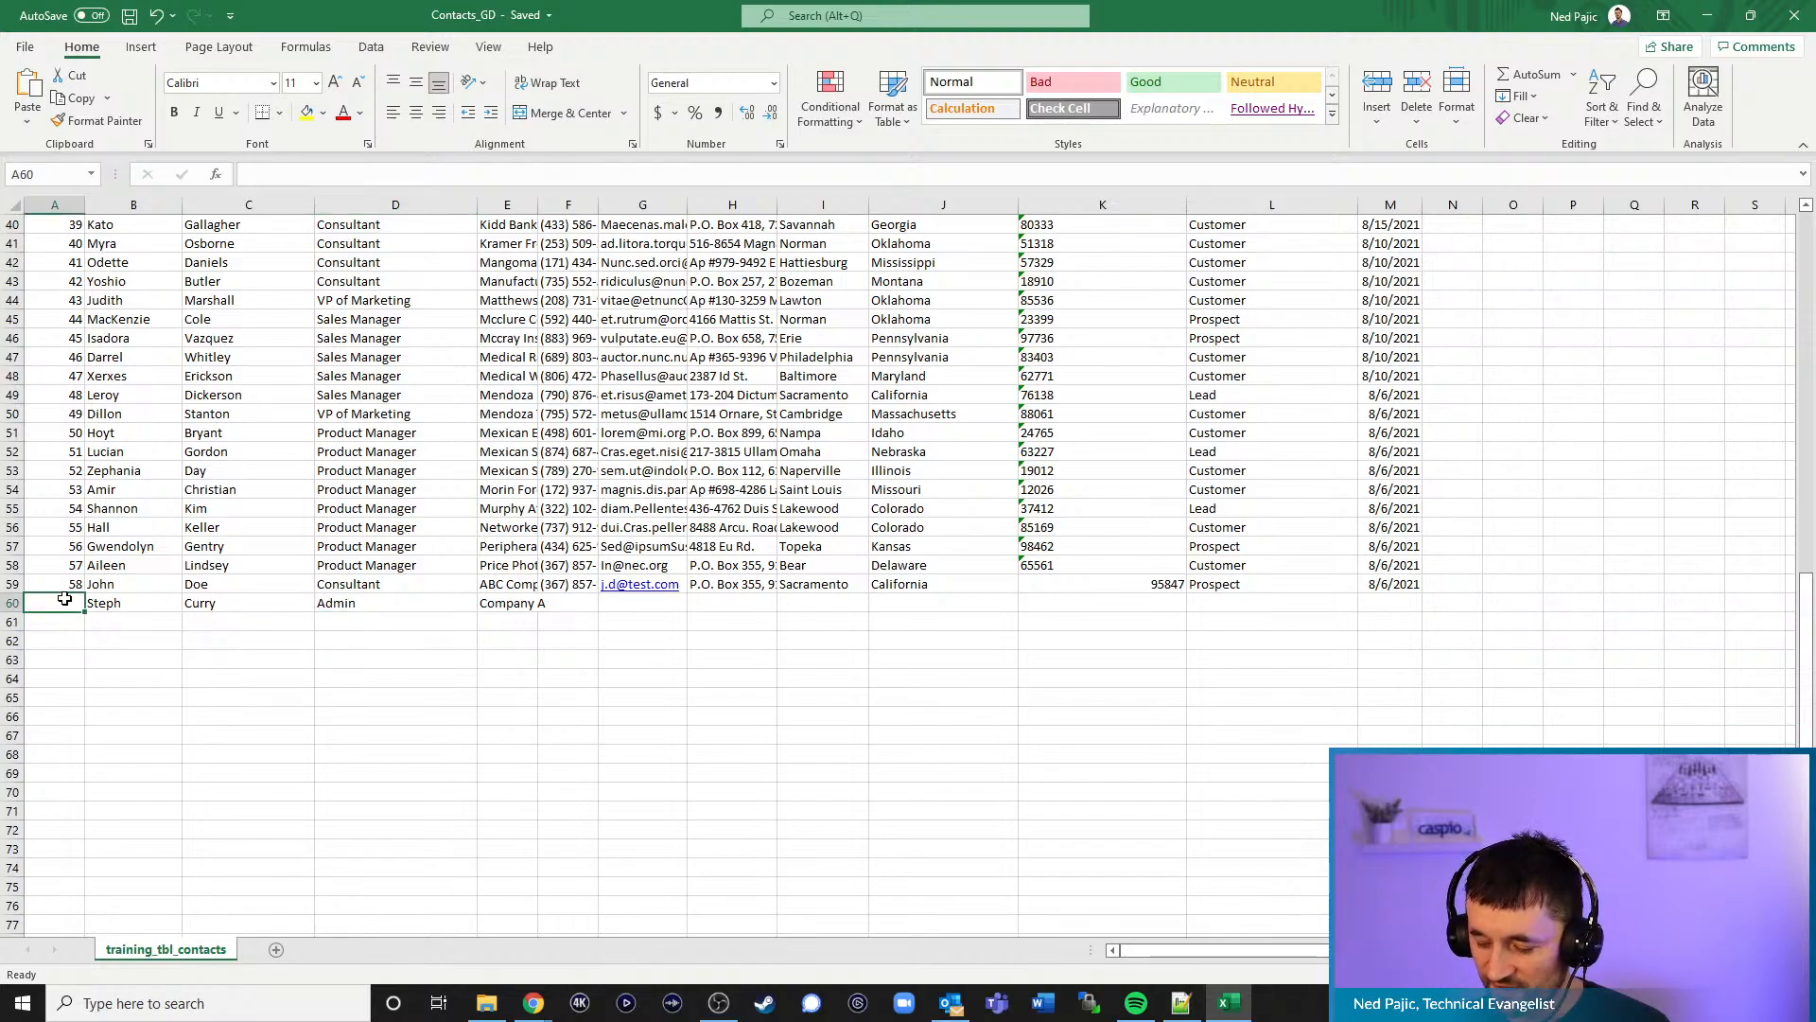
pyautogui.write('59')
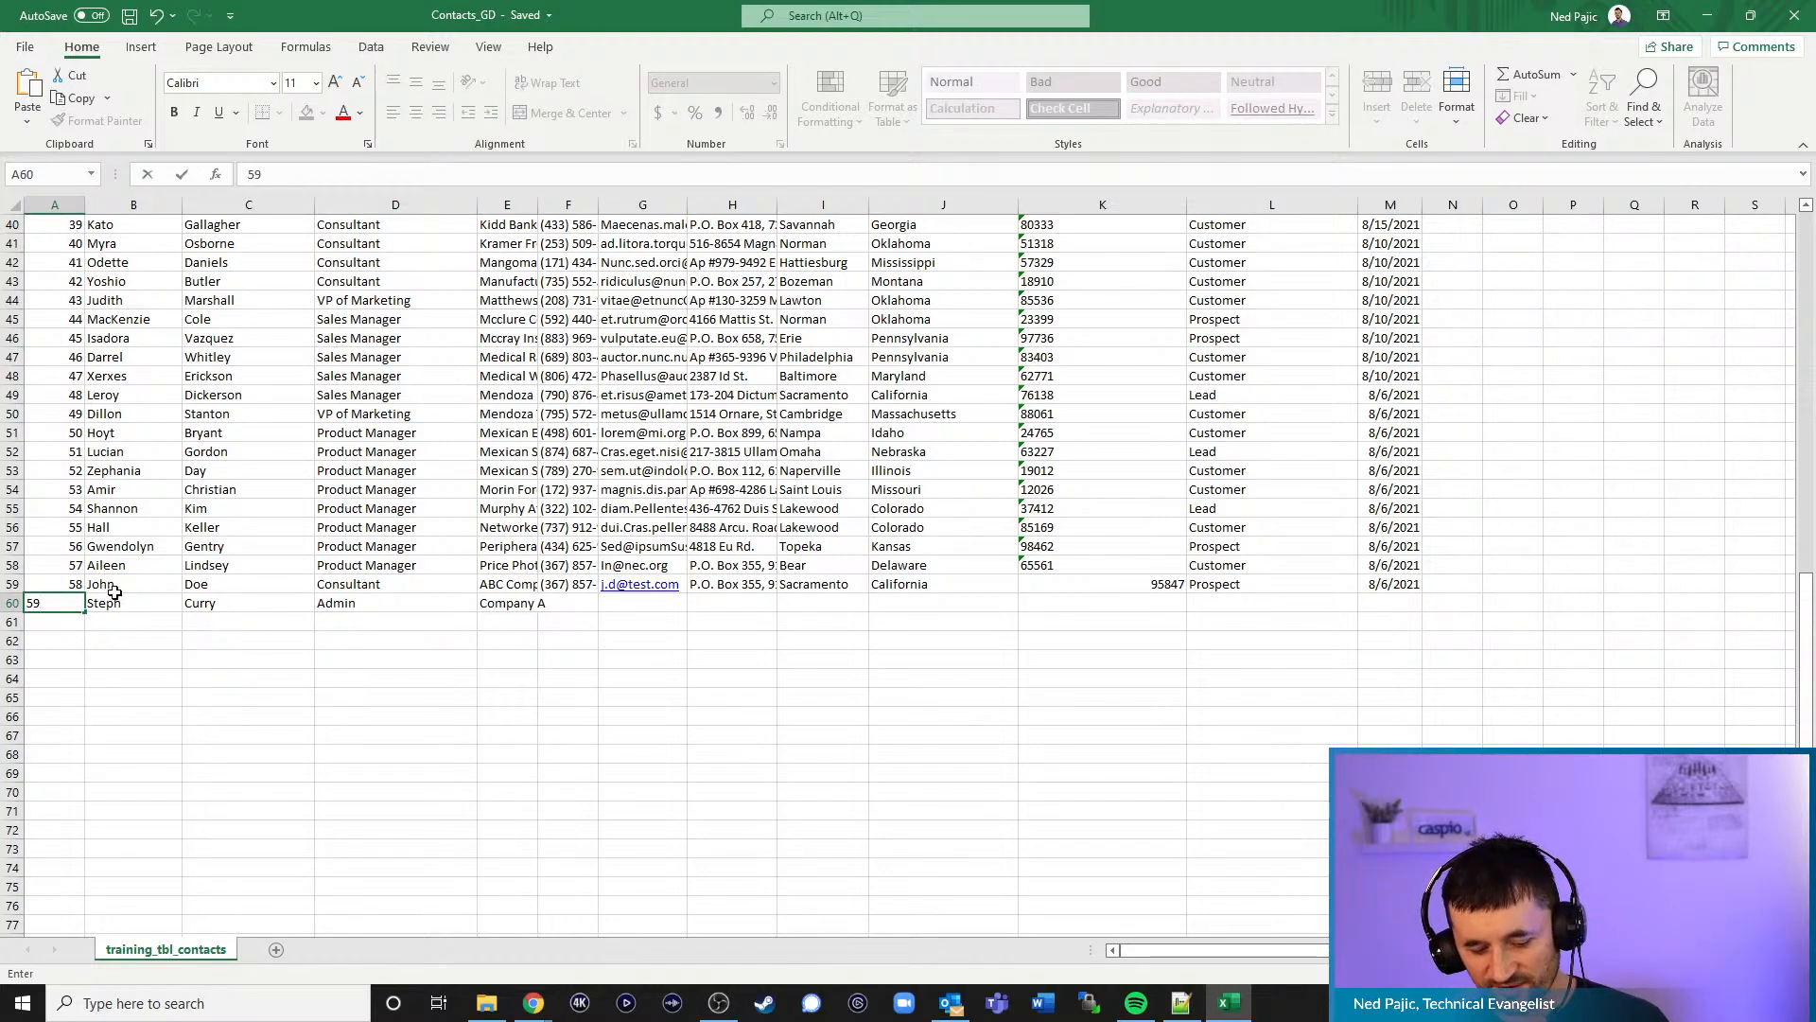
pyautogui.hotkey('ctrl', 'Return')
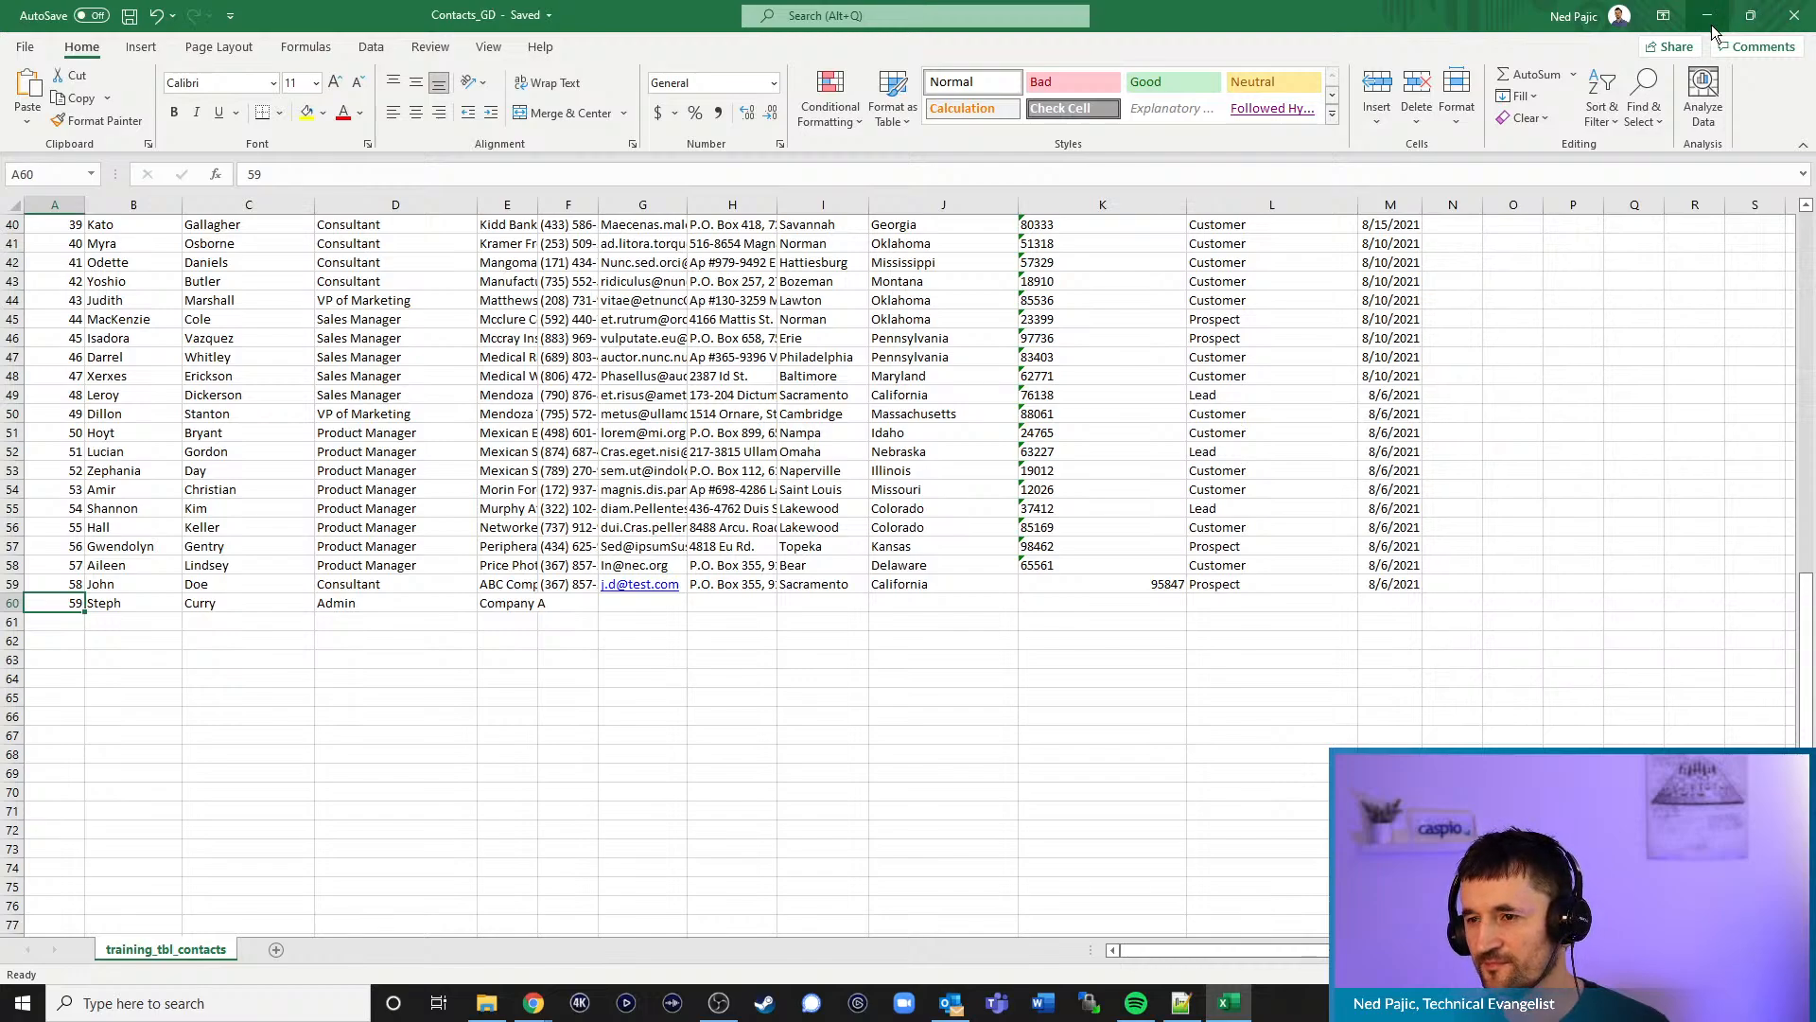
pyautogui.scroll(13, 1621, 316)
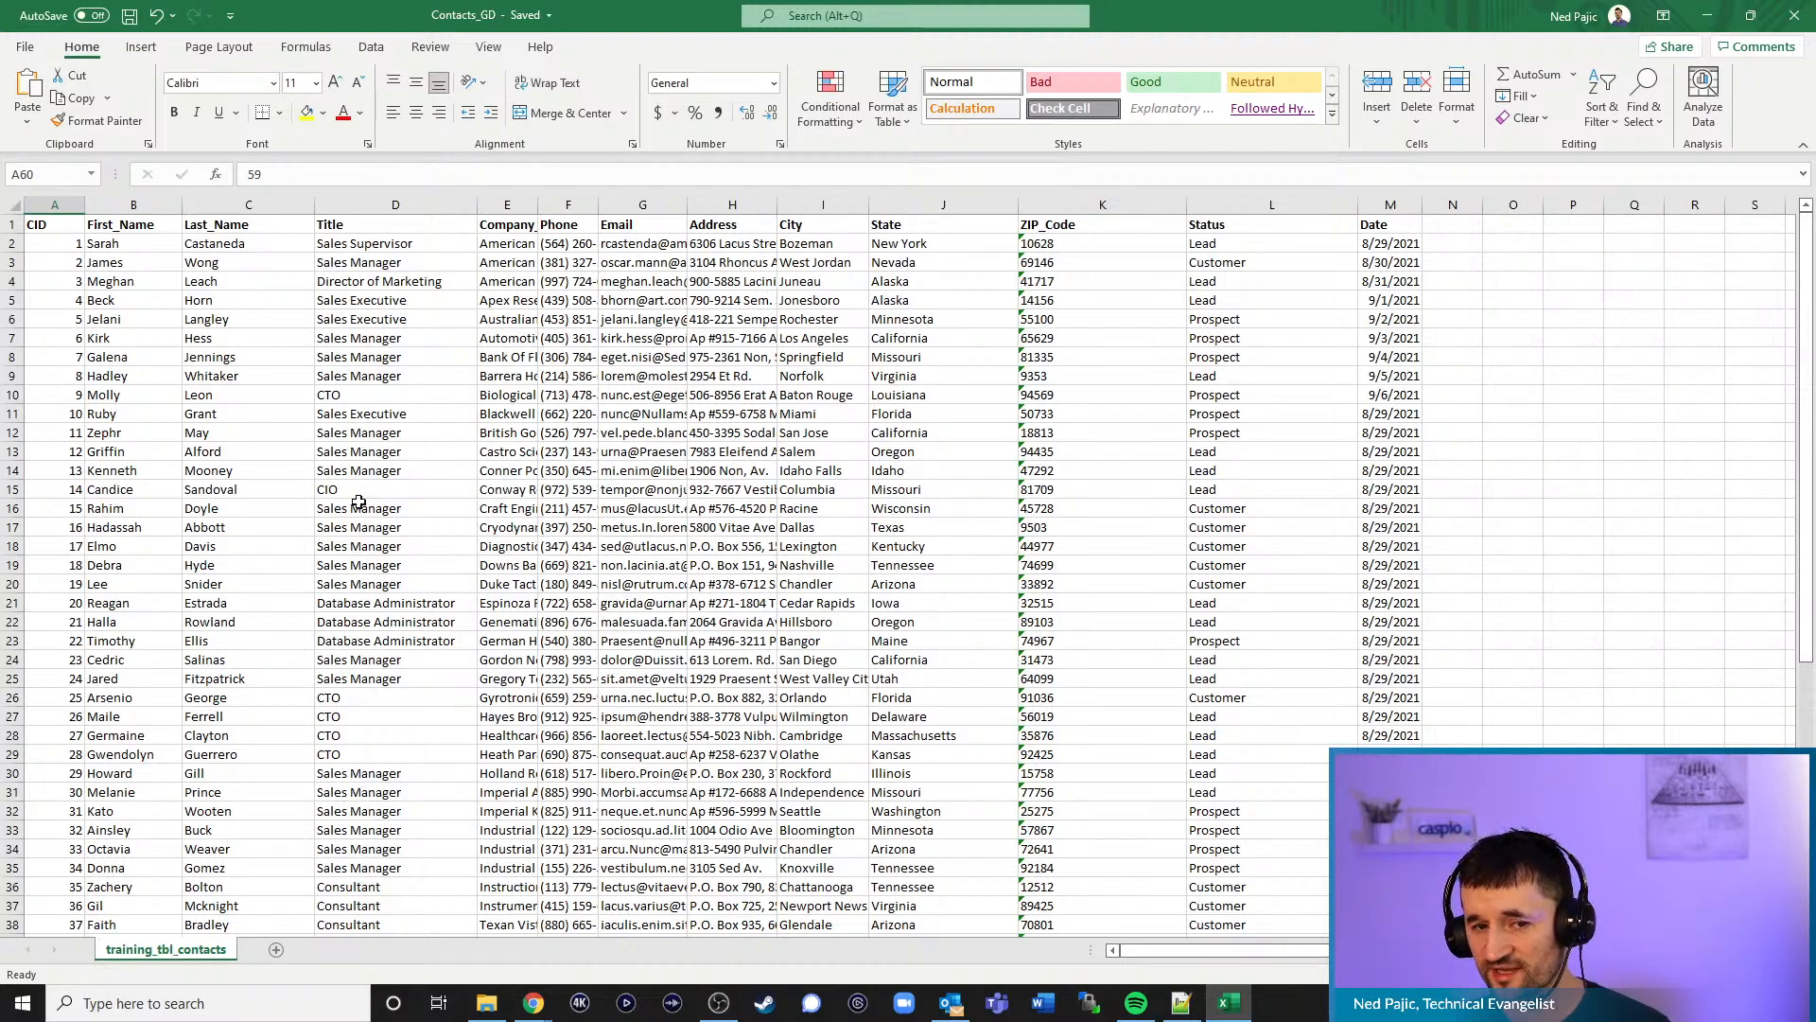
pyautogui.scroll(-14, 255, 435)
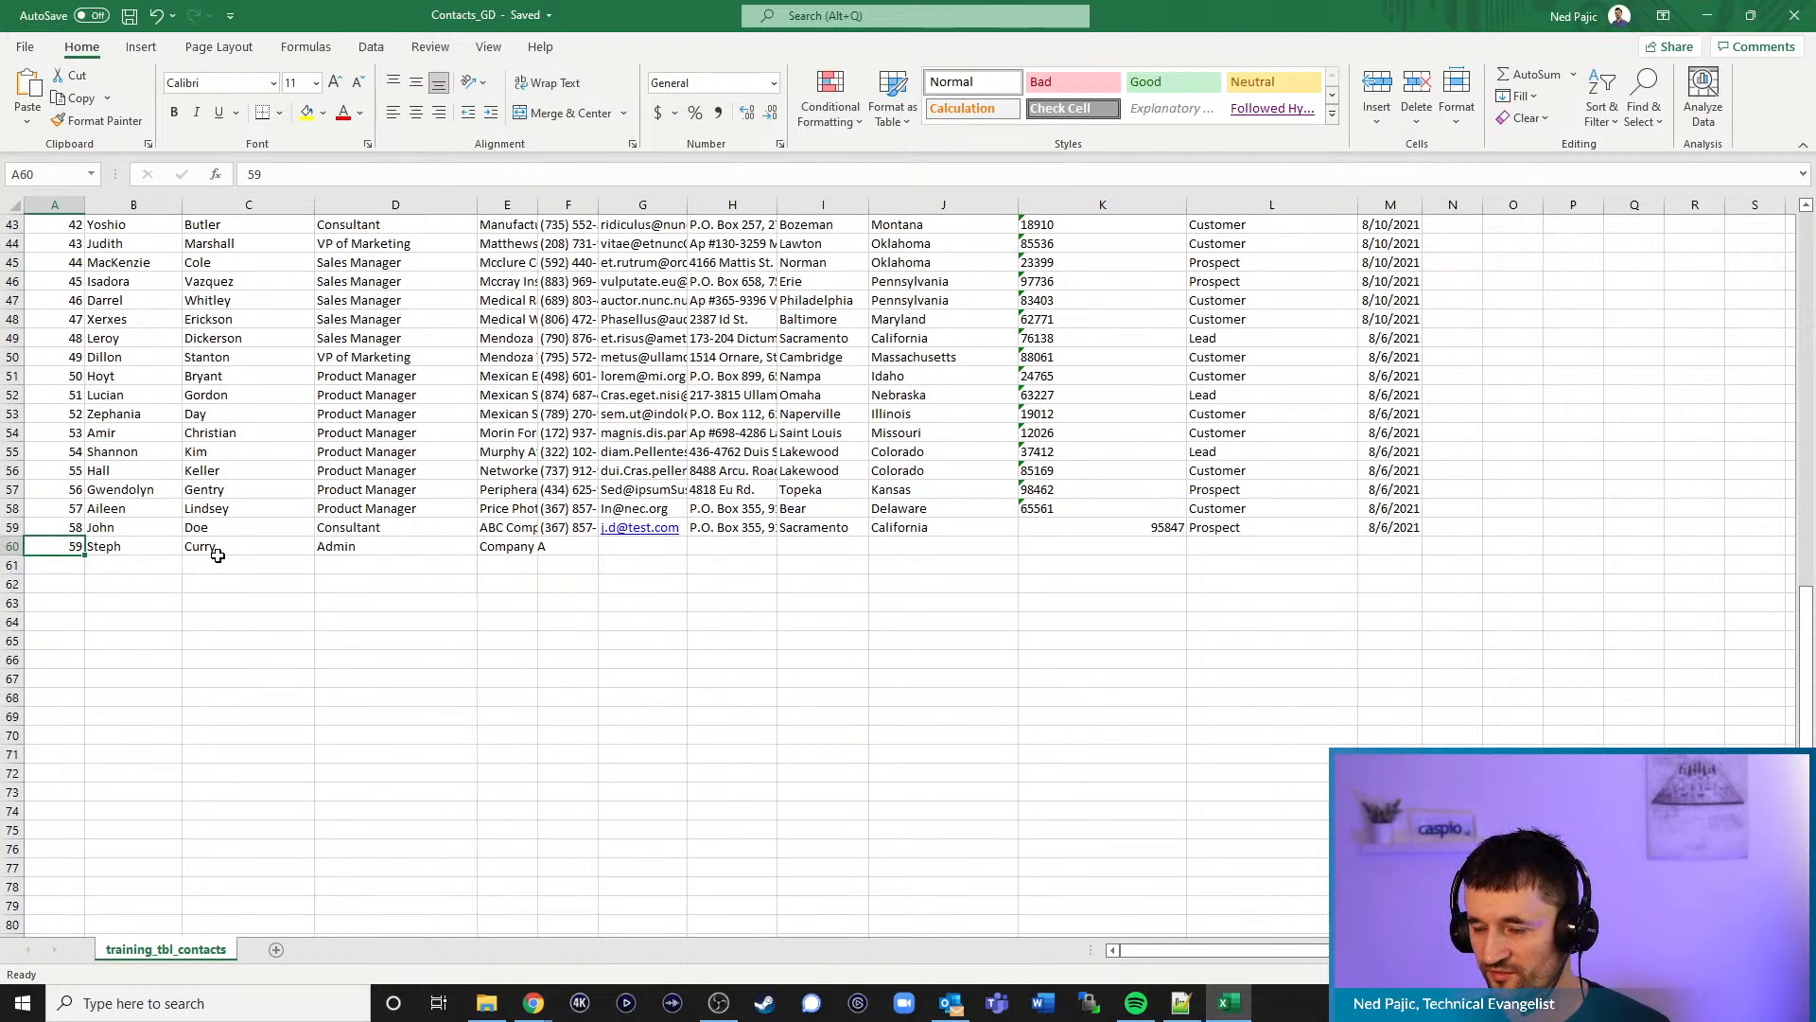
# - Minimize Excel and copy the desktop Contacts_GD workbook into the Caspio folder, replacing the existing file
pyautogui.click(1710, 27)
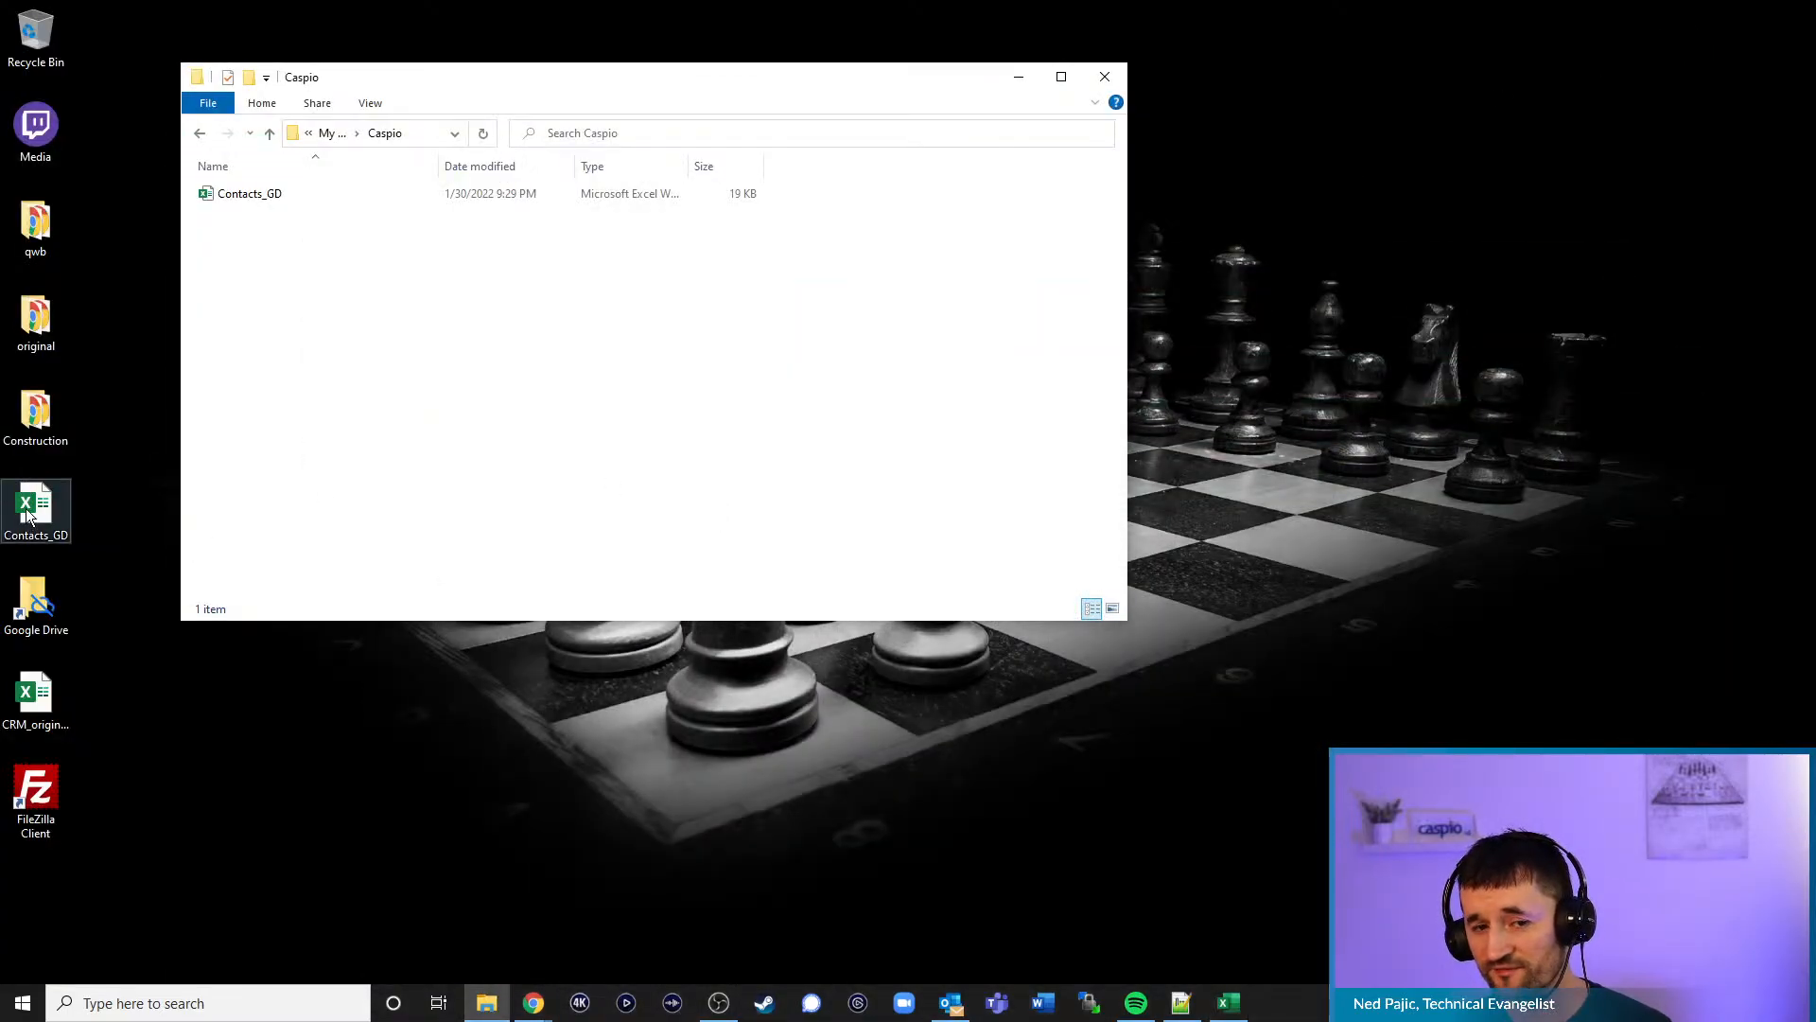
pyautogui.moveTo(31, 511); pyautogui.dragTo(359, 347)
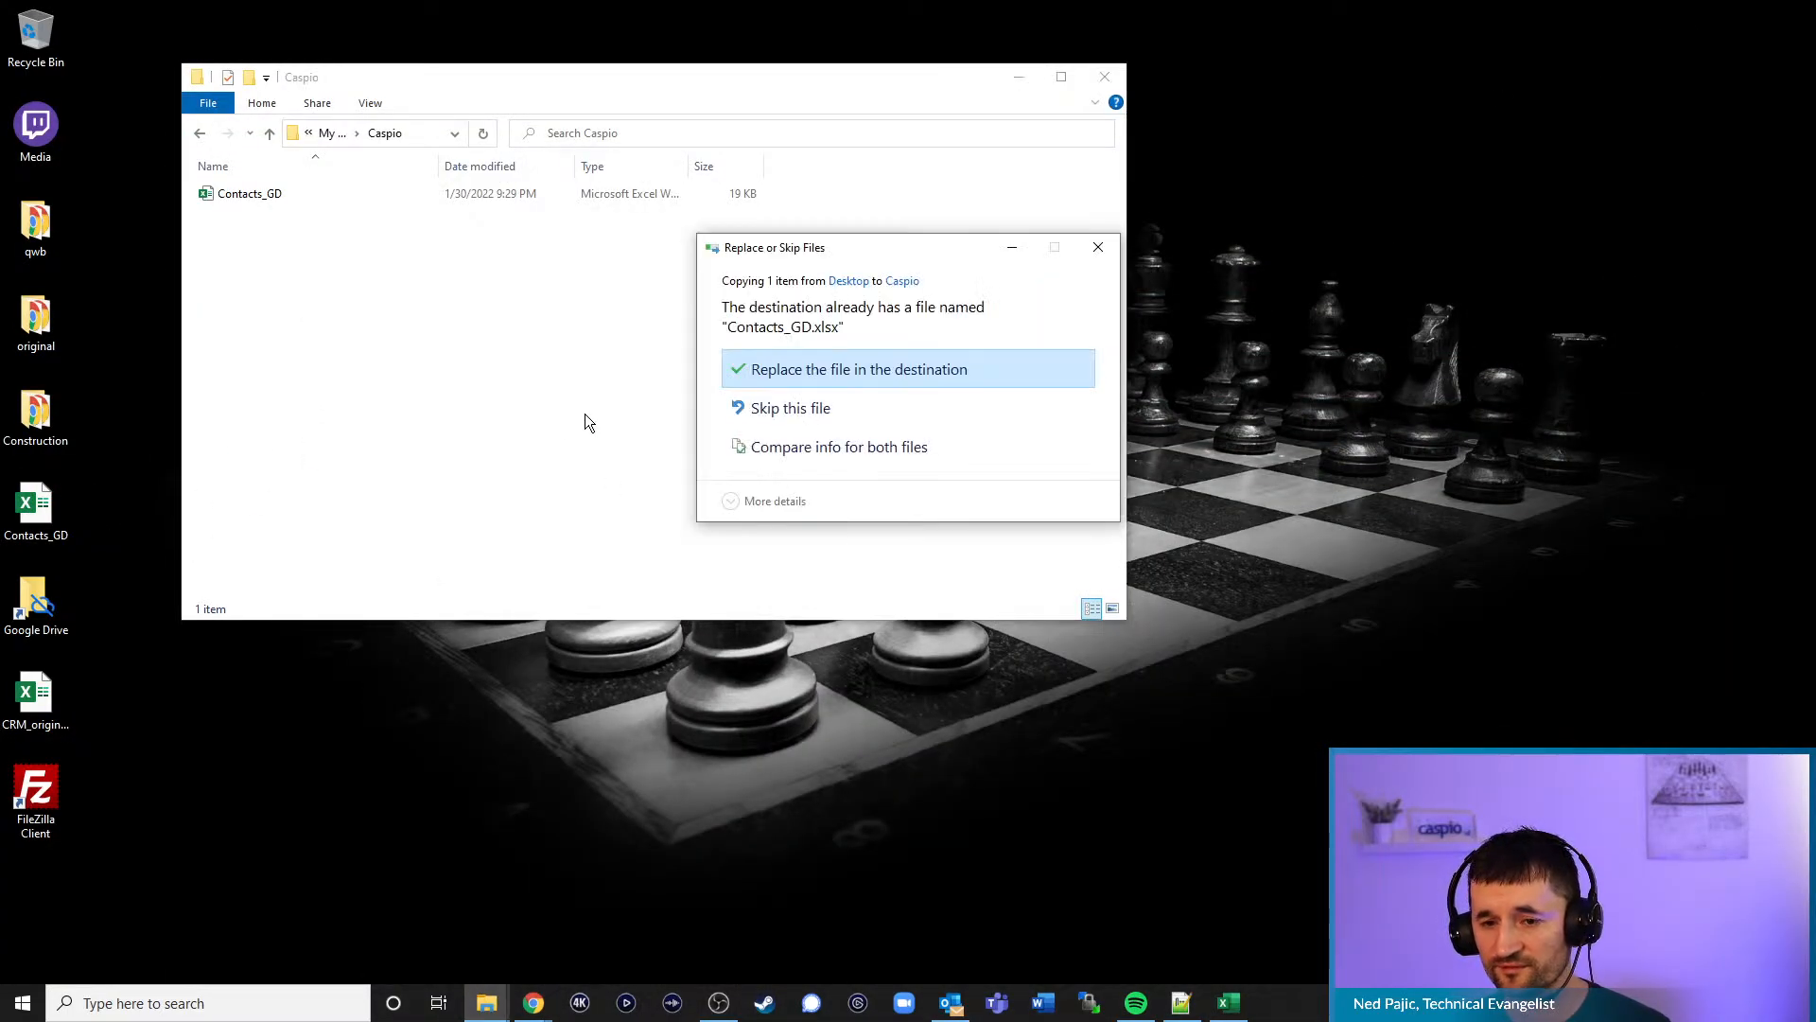
pyautogui.click(812, 369)
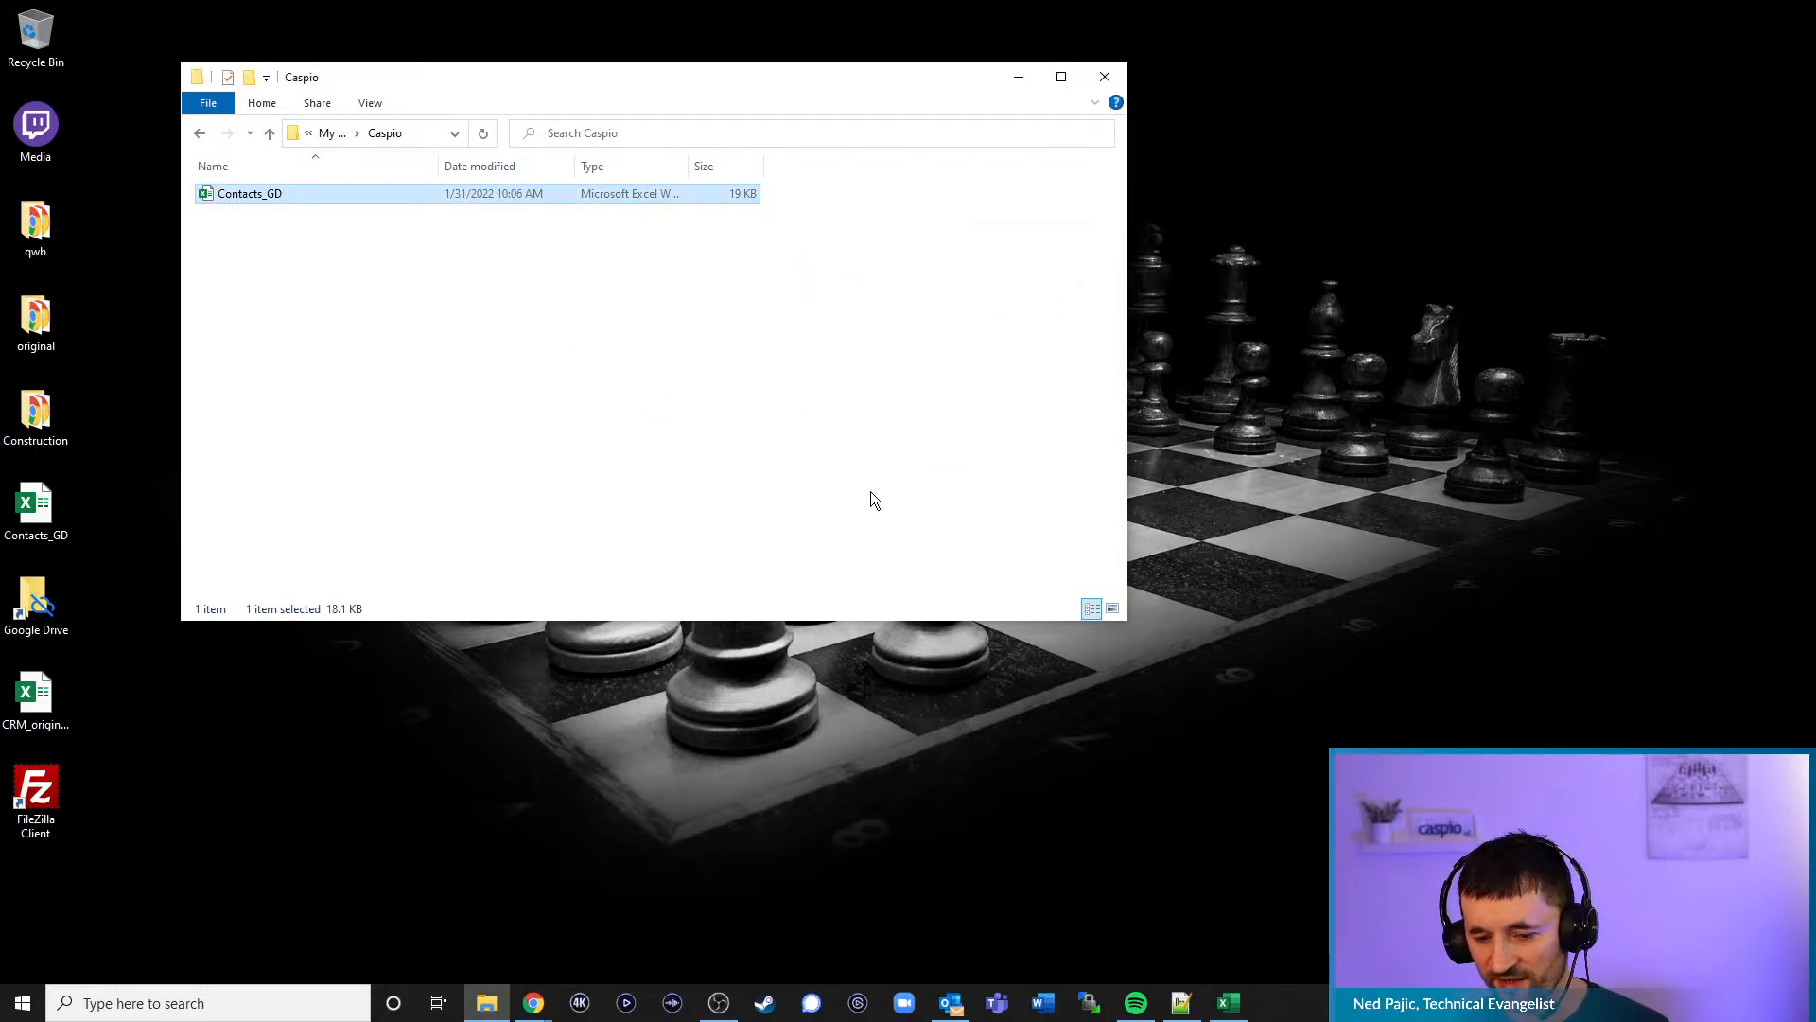
# - From the Contacts_GD datasheet, go to Data import/export tasks and edit Update Contacts GD
pyautogui.moveTo(535, 1001)
pyautogui.click(452, 925)
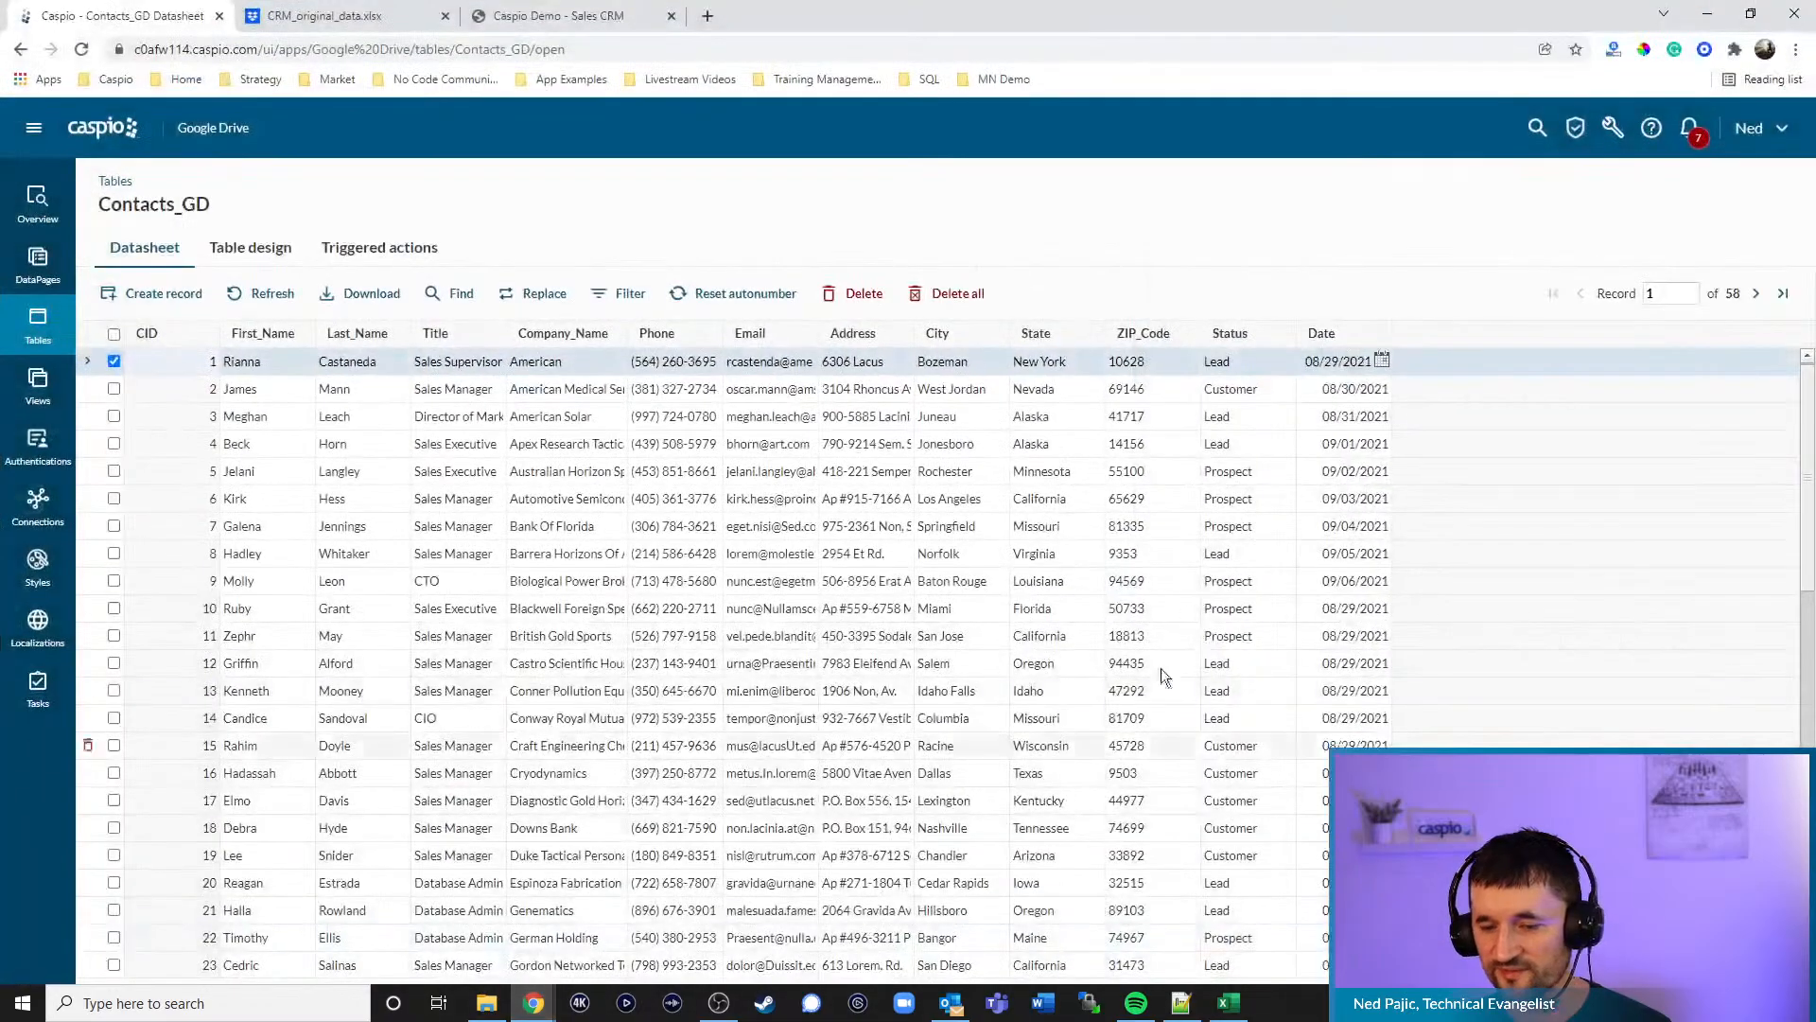
pyautogui.click(1603, 135)
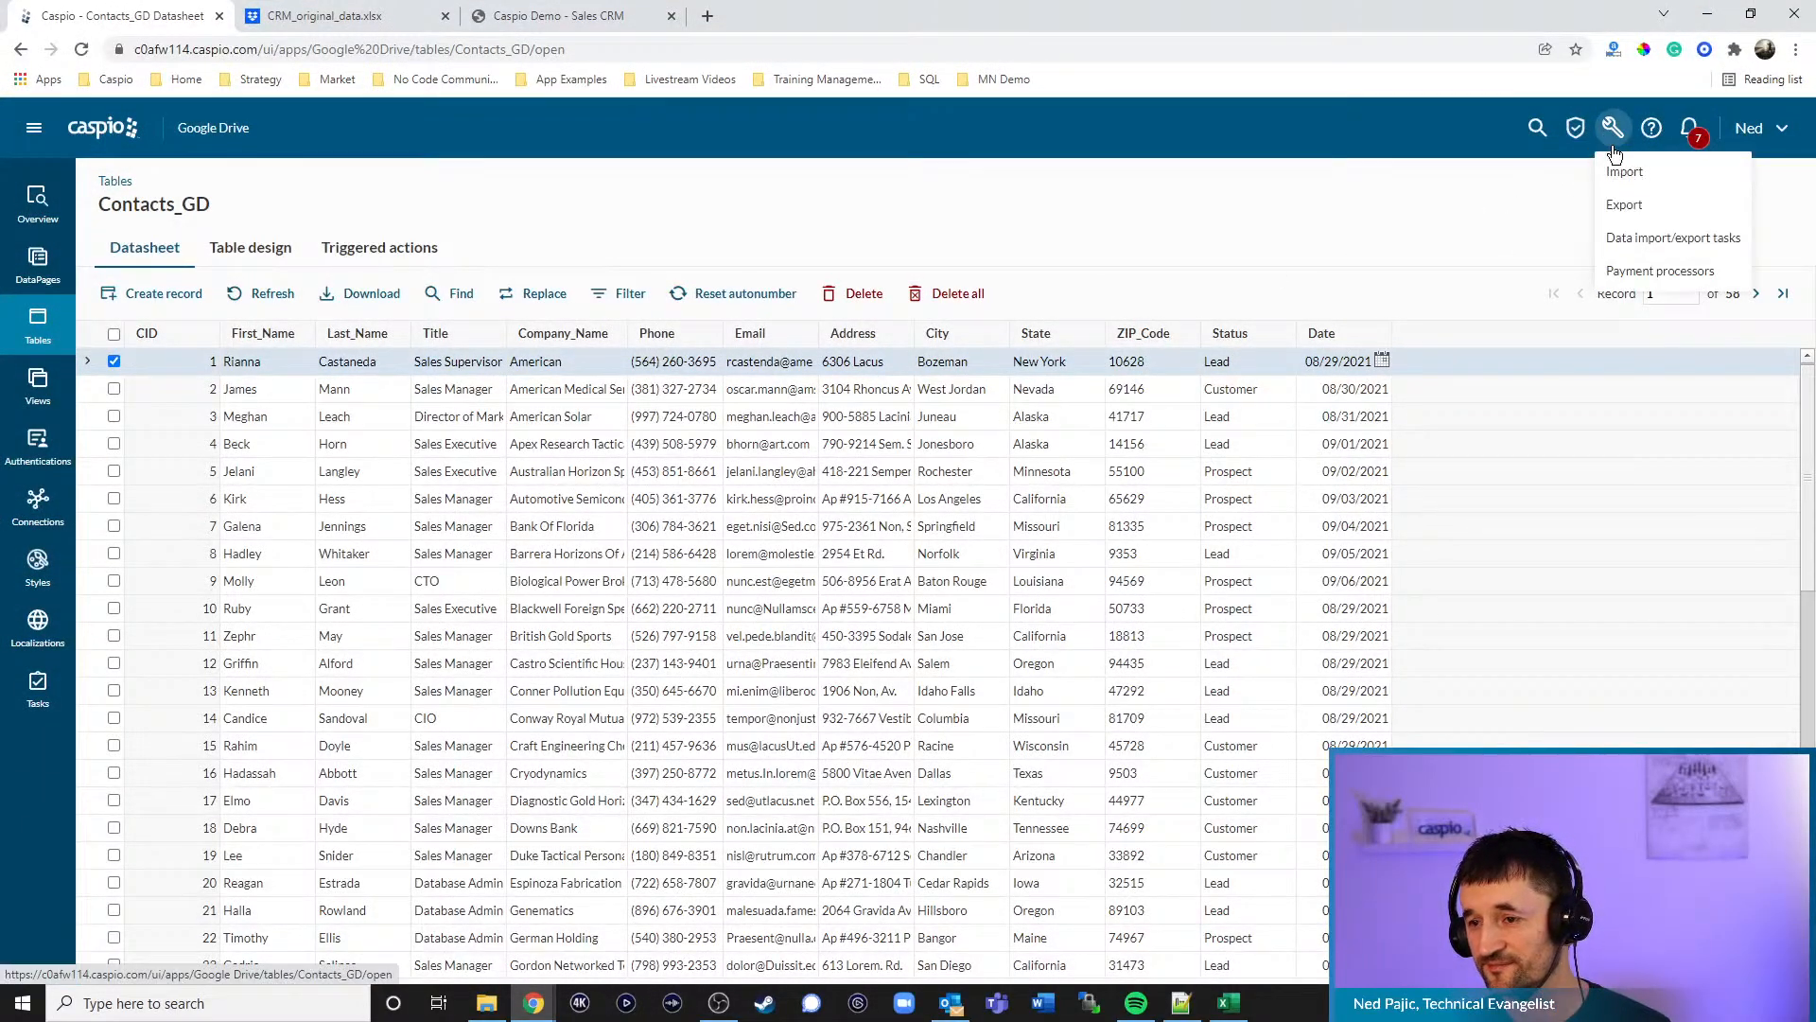
pyautogui.click(1631, 243)
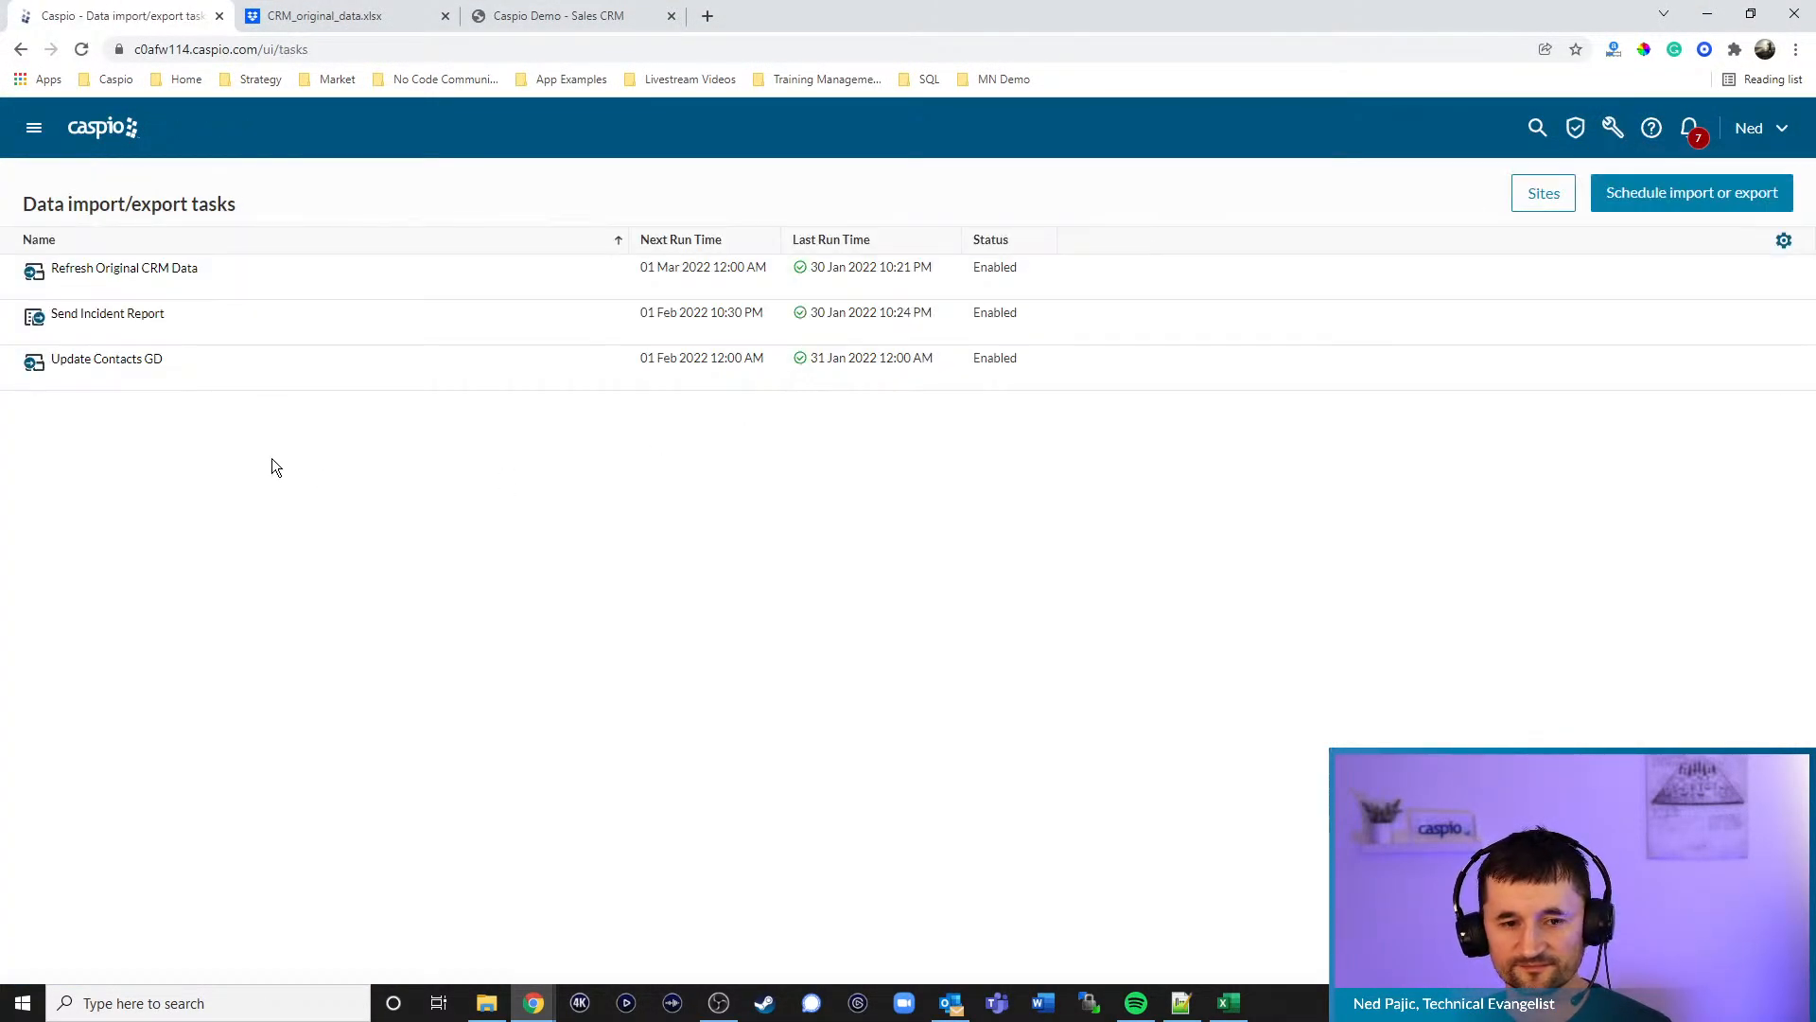
pyautogui.click(140, 381)
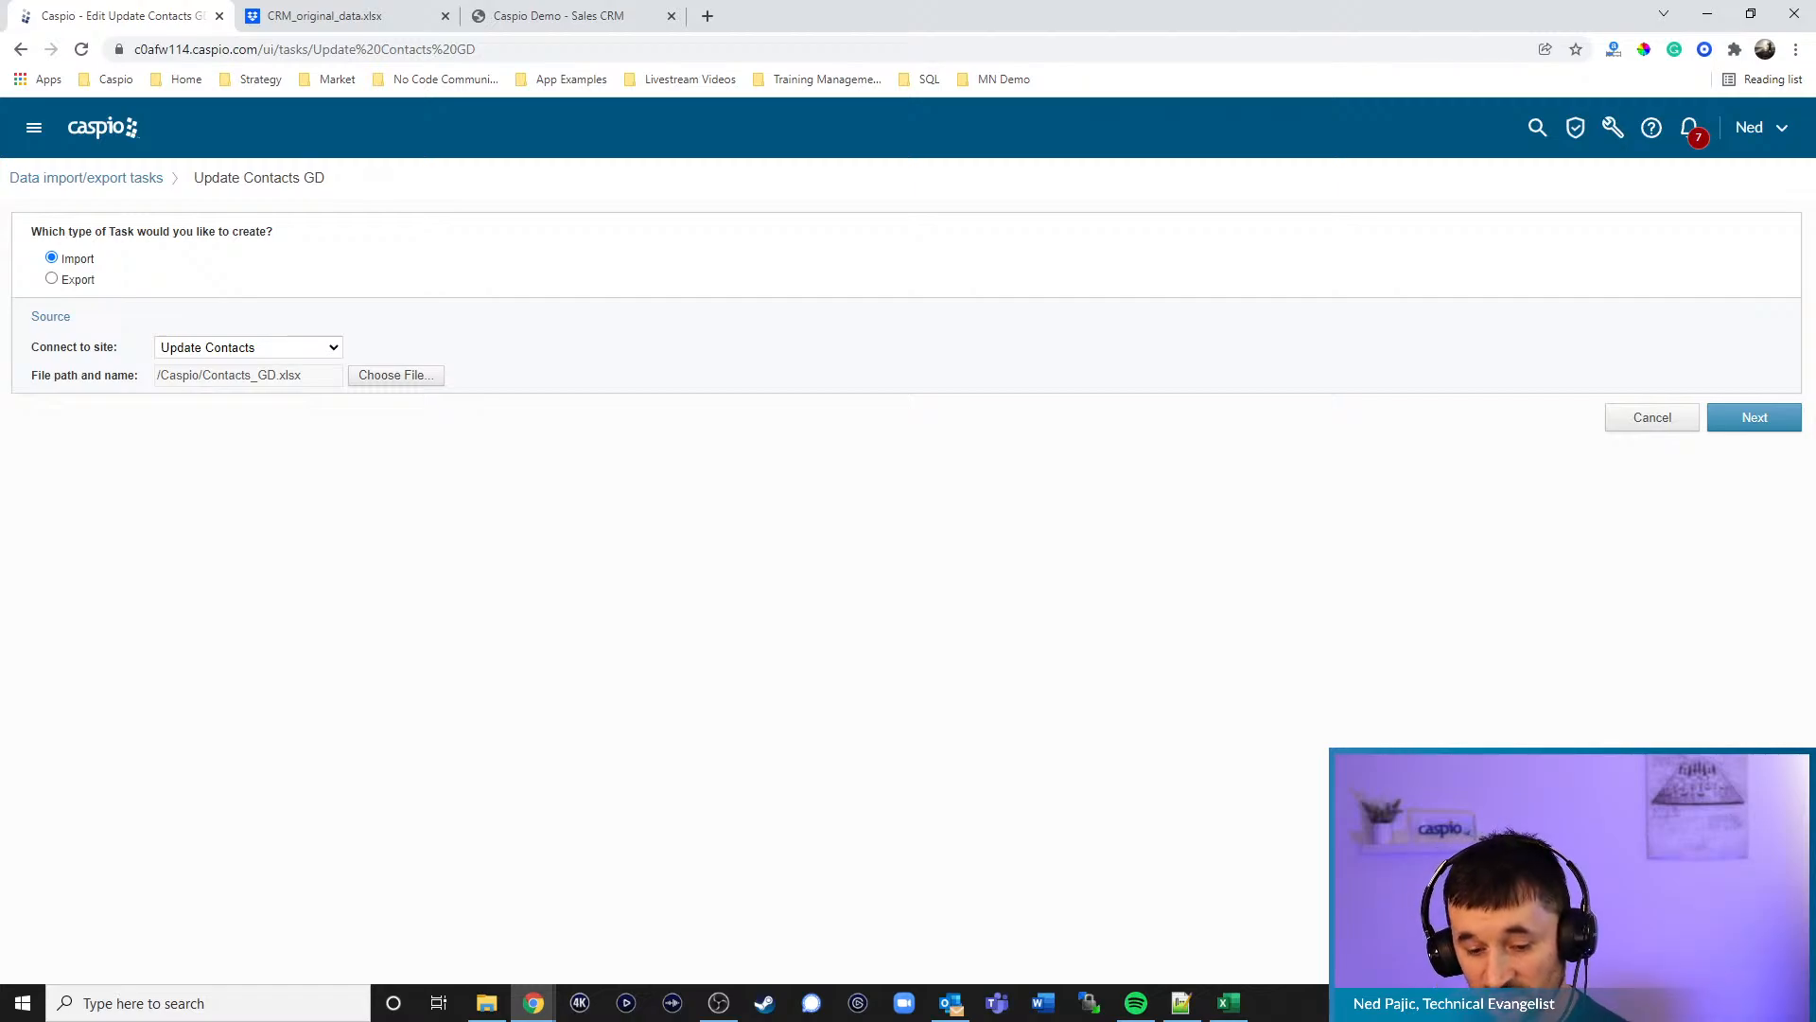
pyautogui.press('XF86AudioRaiseVolume')
pyautogui.press('XF86AudioLowerVolume')
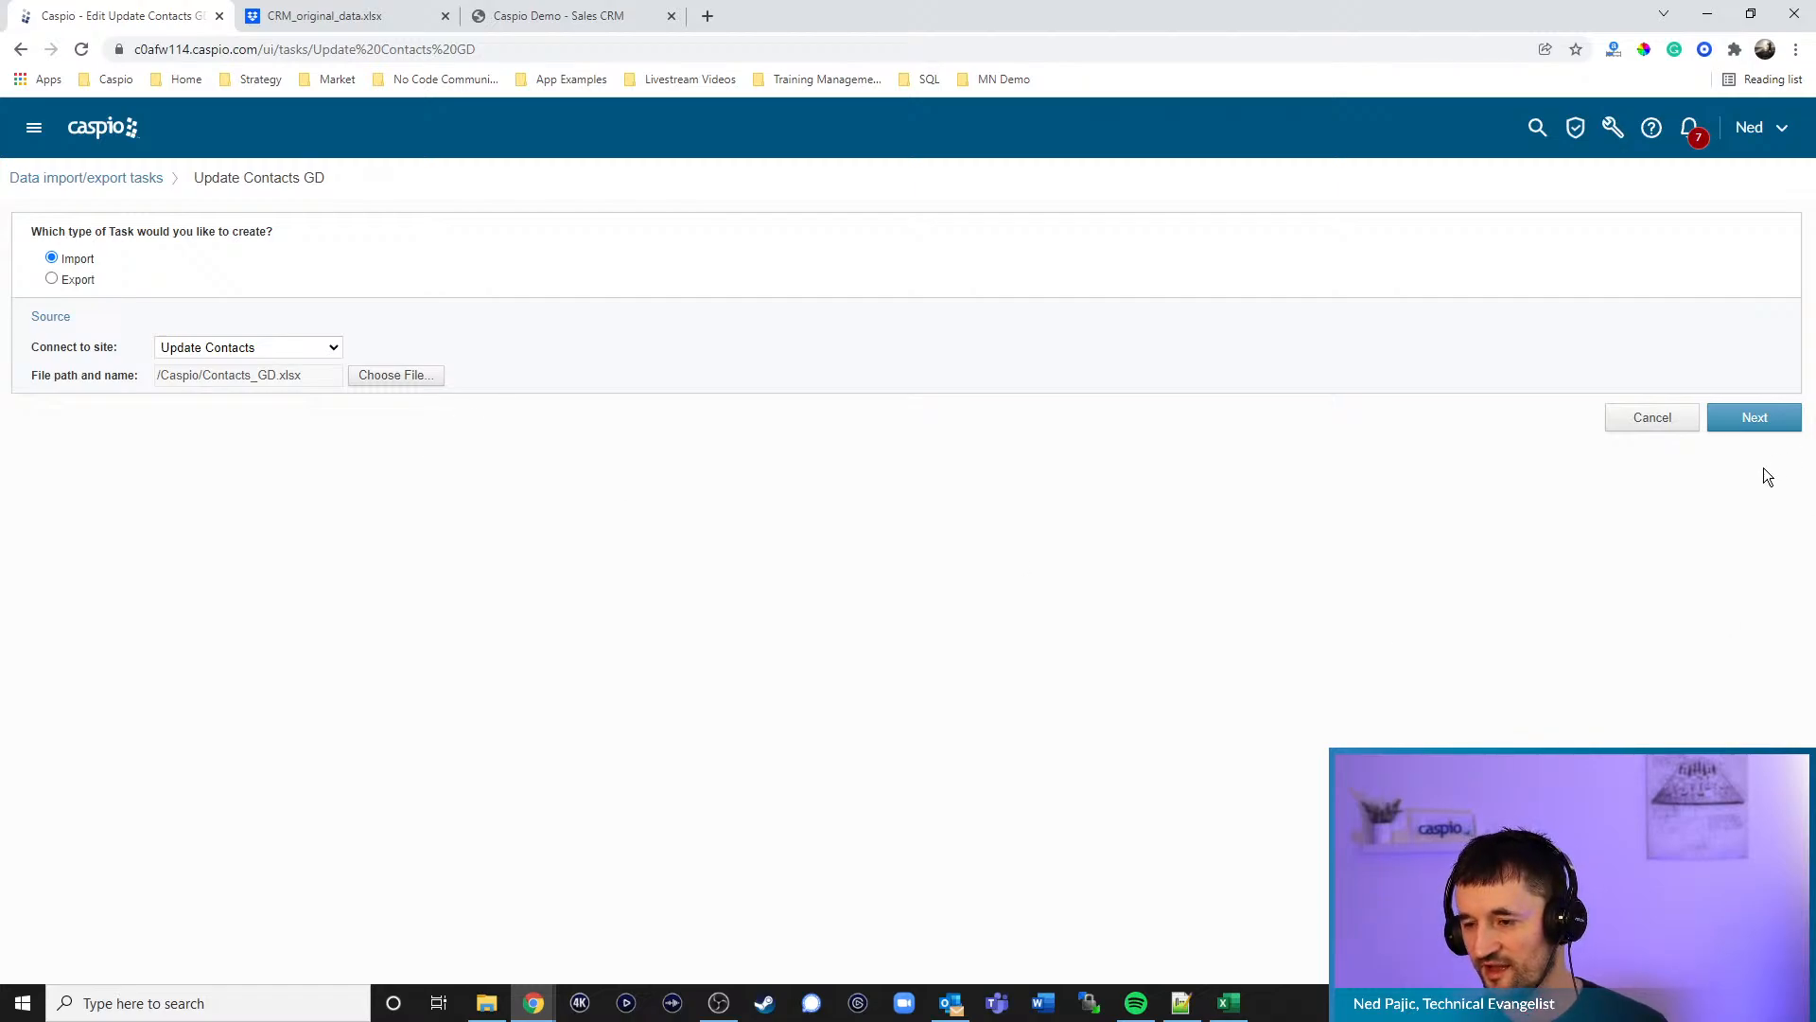
# - Keep Update as the import action from training_tbl_contacts and continue to Configure Fields
pyautogui.click(1755, 419)
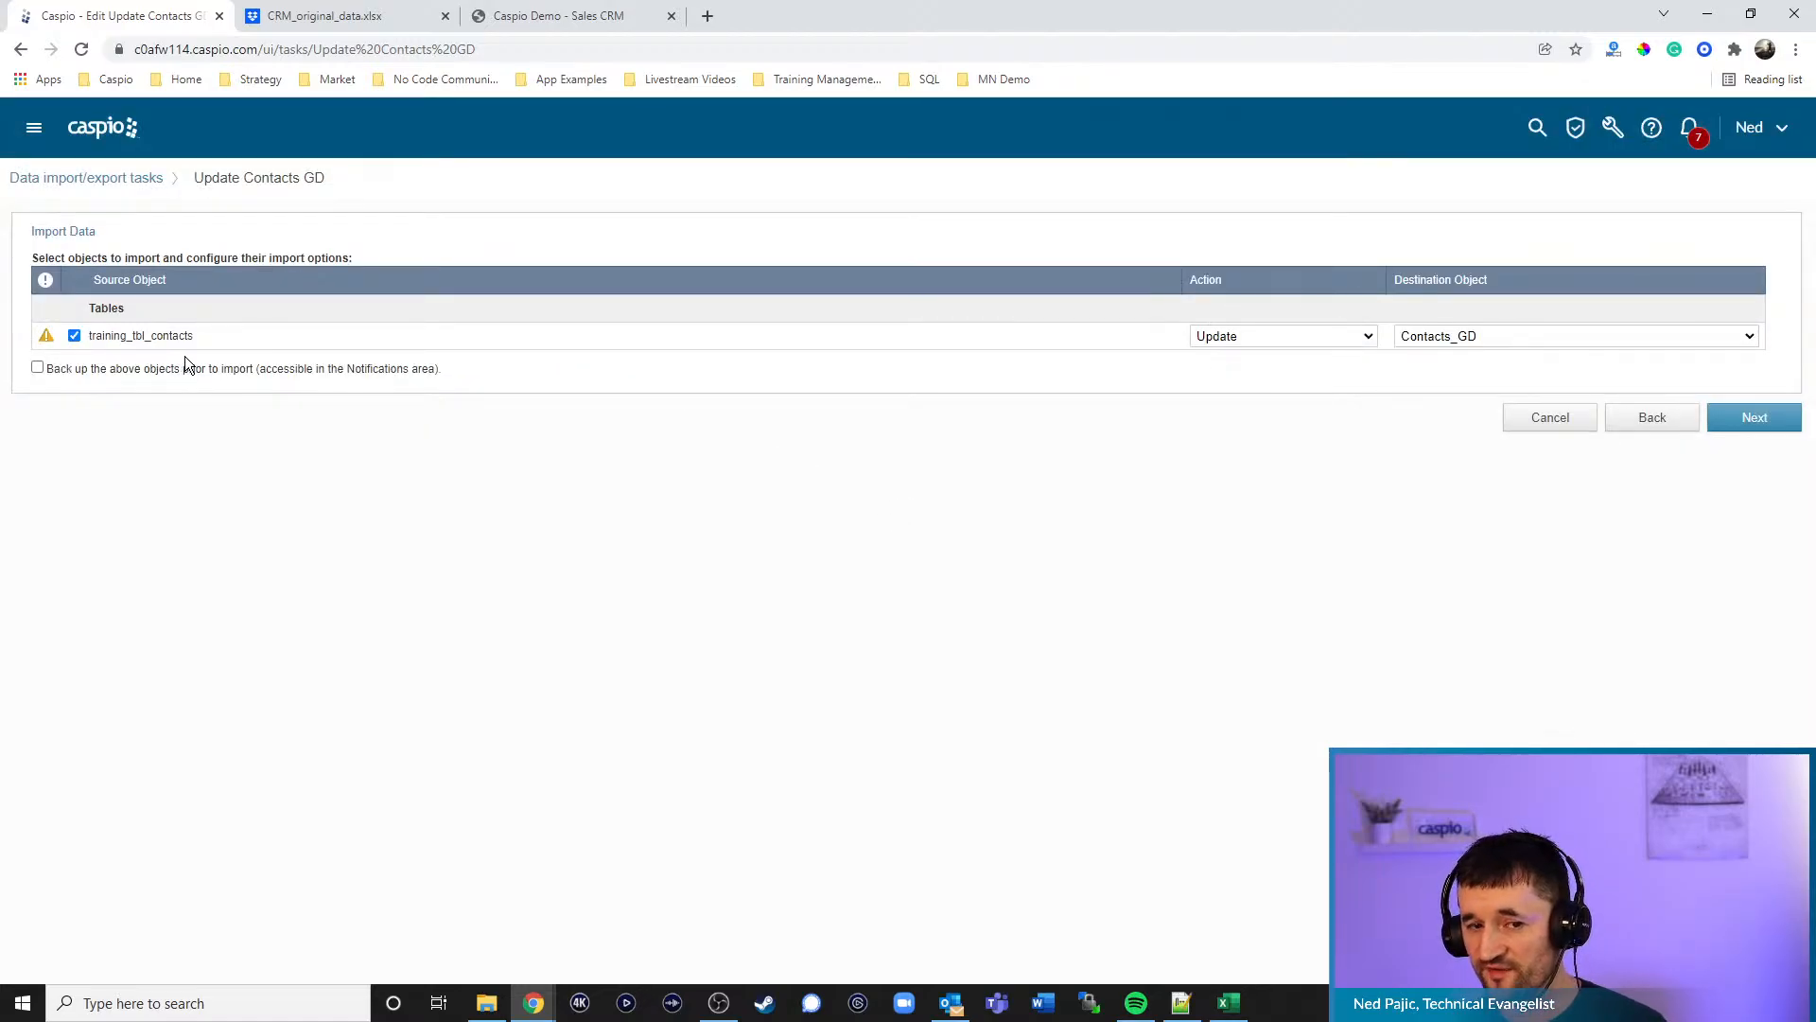
pyautogui.click(1240, 336)
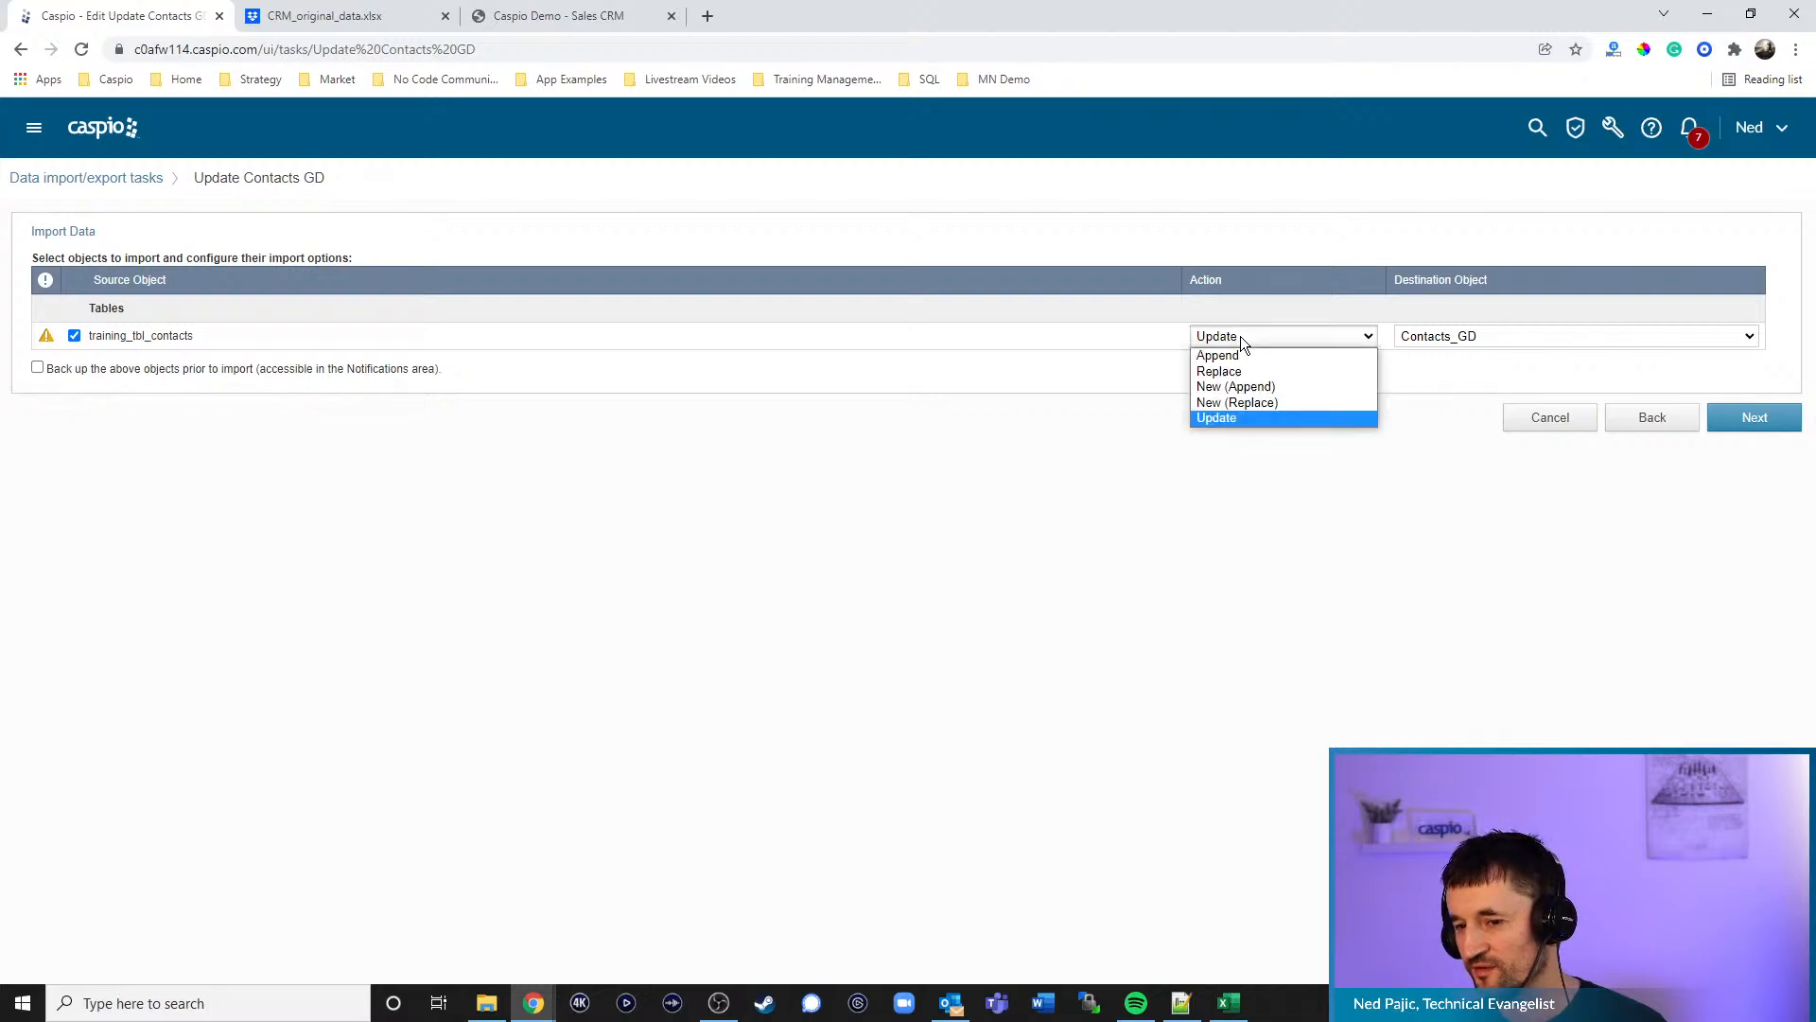
pyautogui.click(1256, 420)
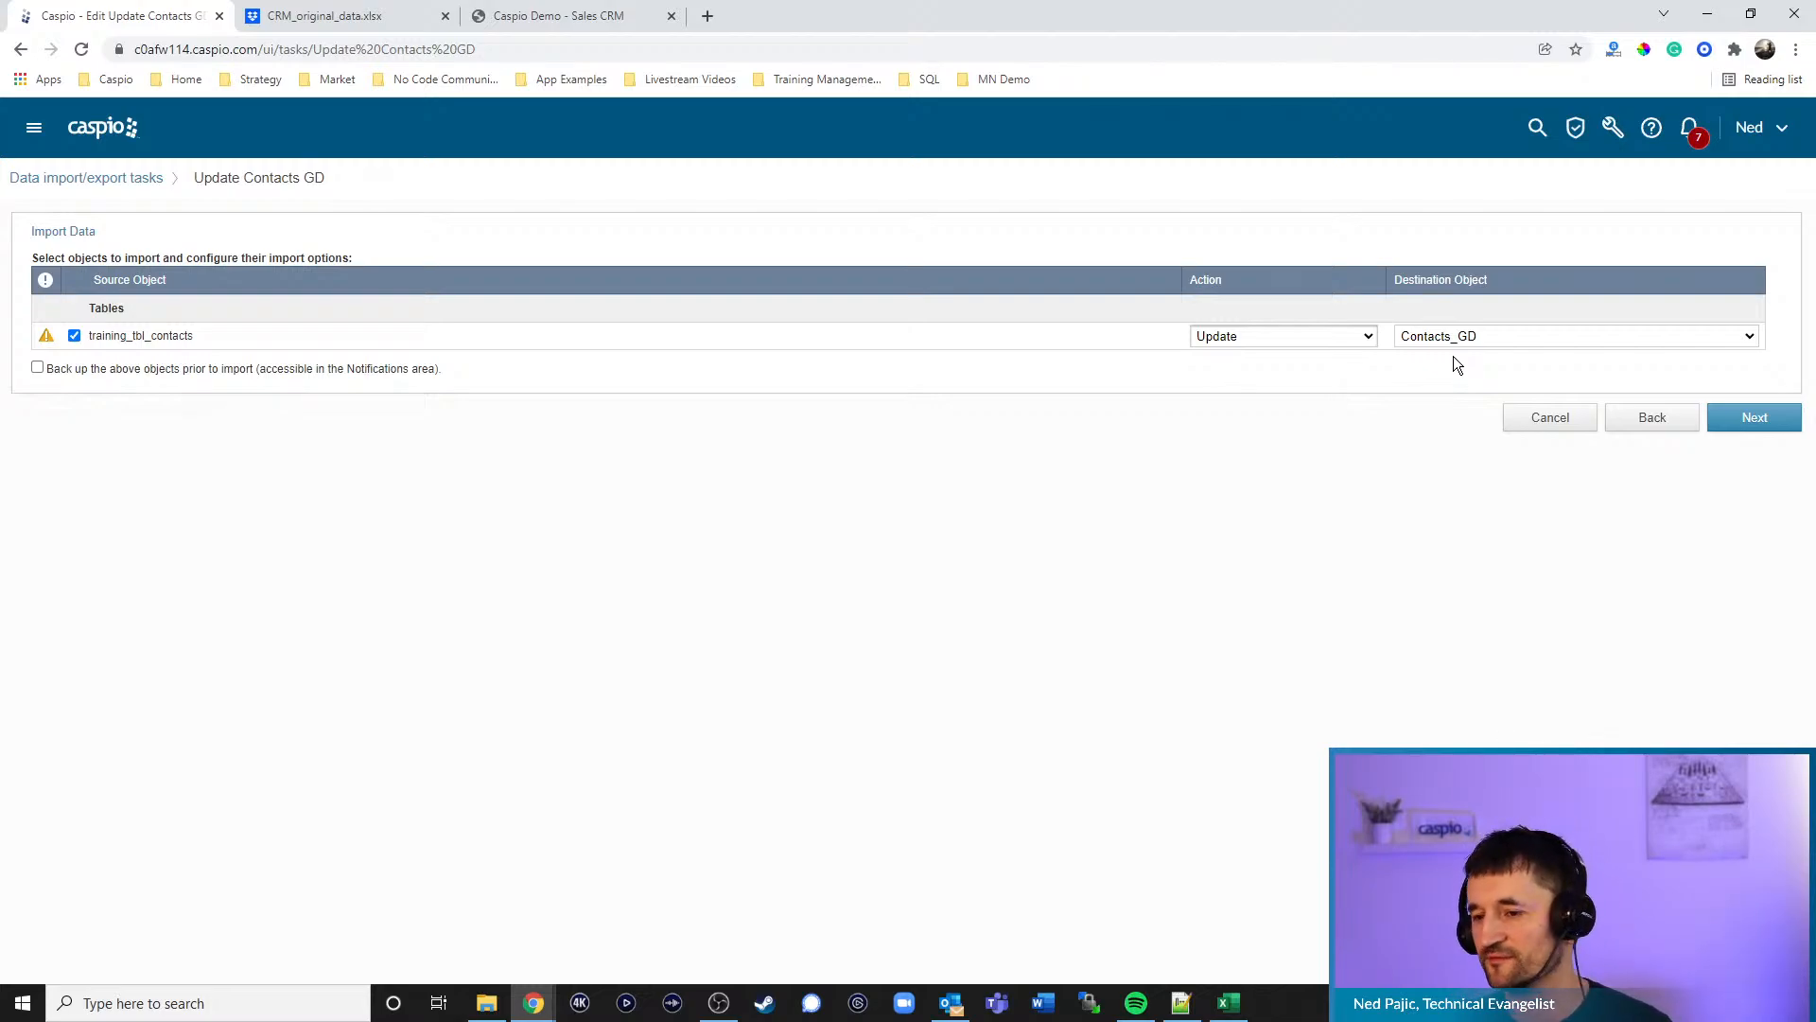
pyautogui.click(1745, 425)
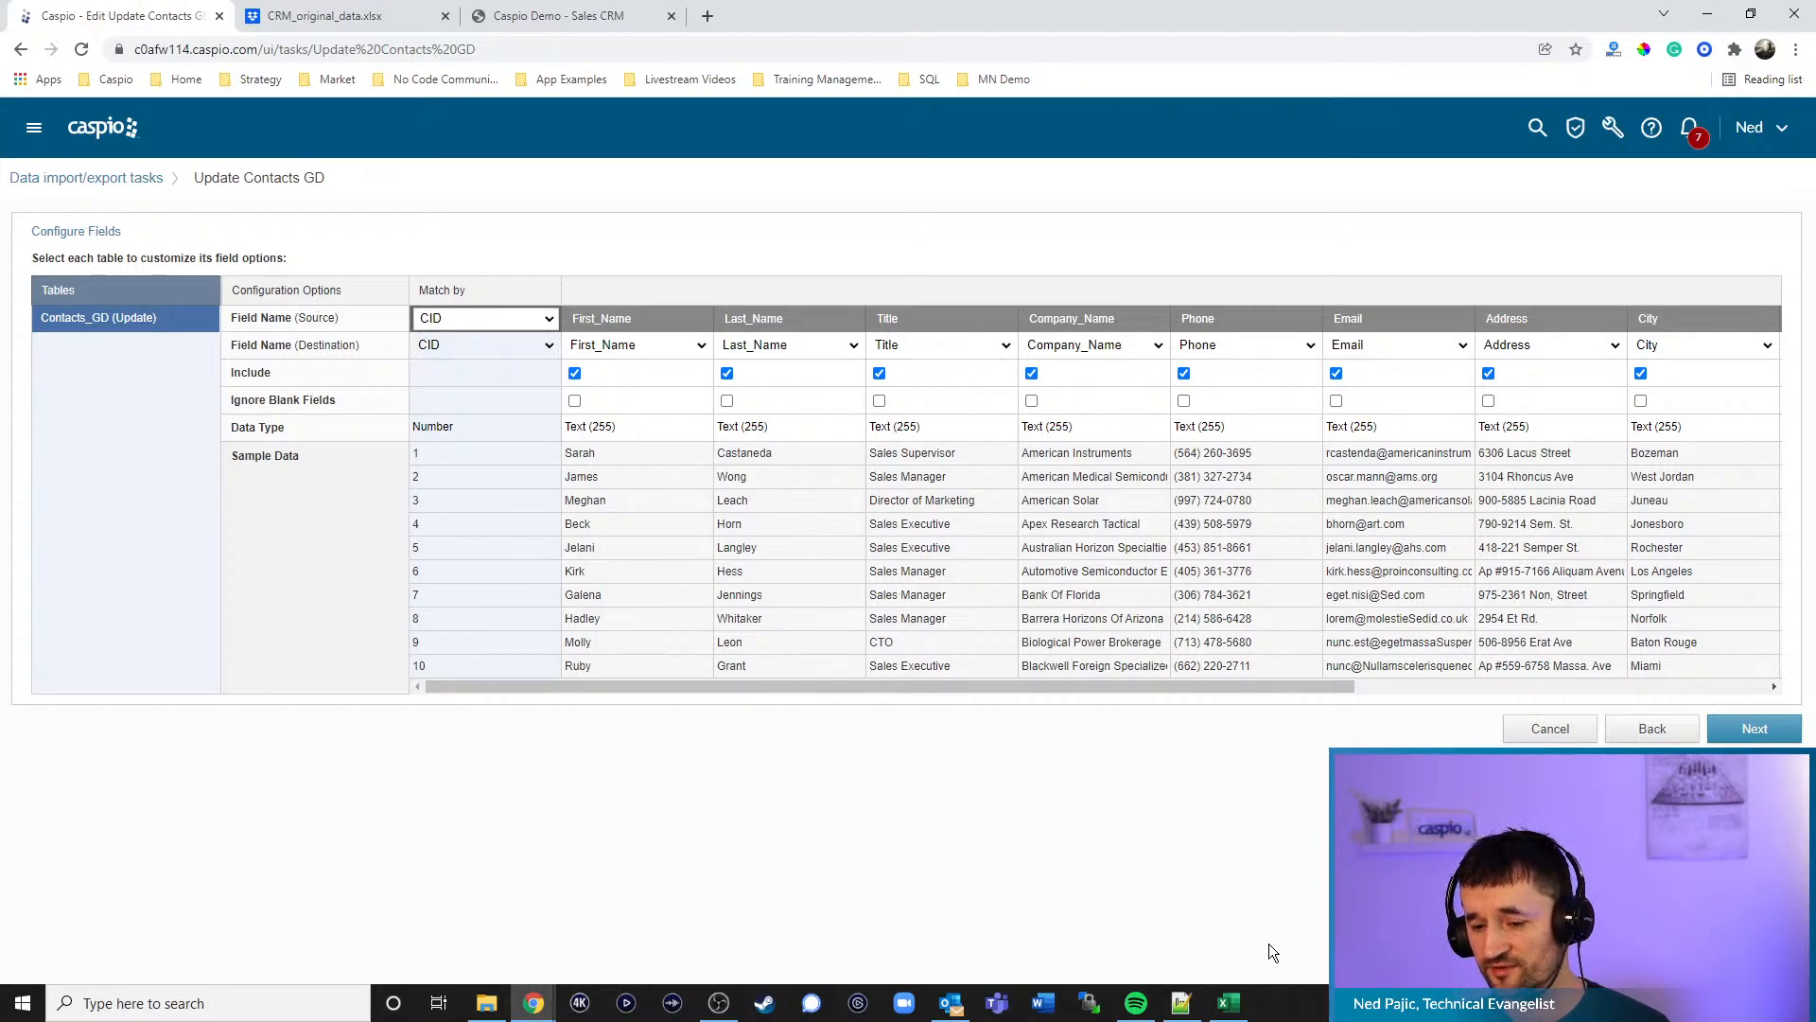
# - Check the Excel contacts sheet, then accept the field mapping and continue to Schedule
pyautogui.click(1229, 1002)
pyautogui.scroll(8, 39, 297)
pyautogui.scroll(6, 40, 297)
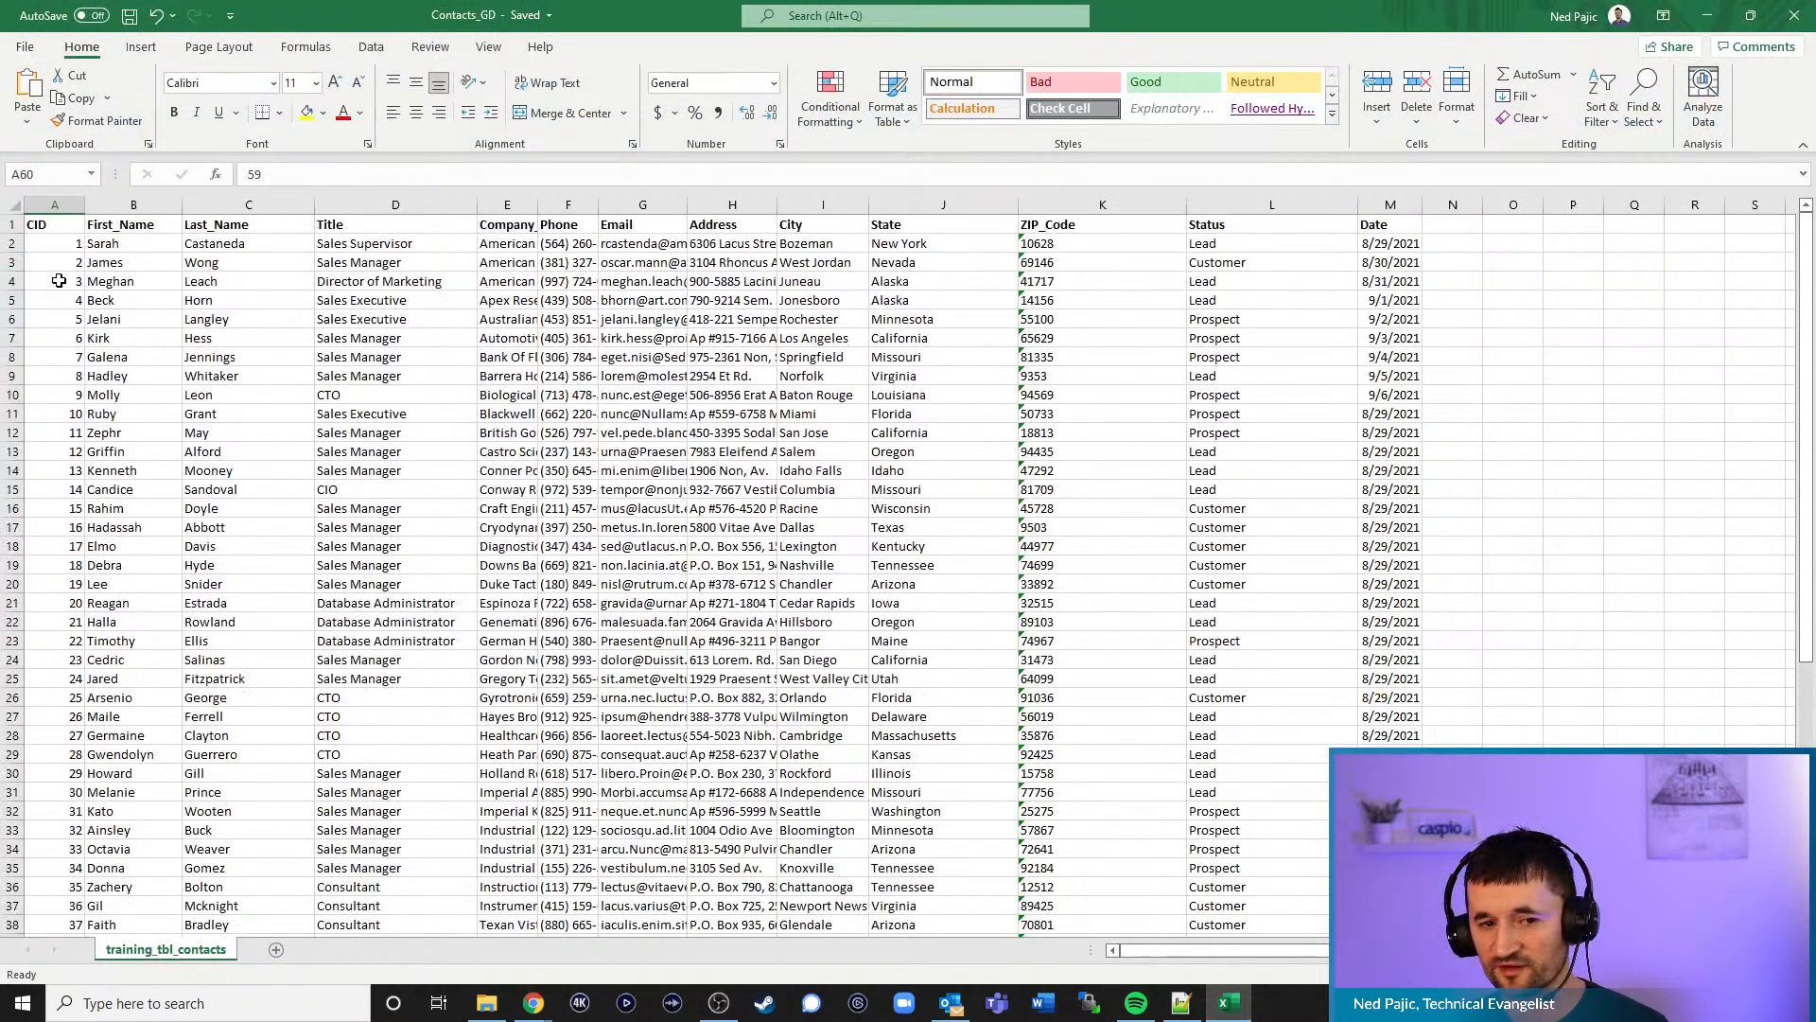
pyautogui.click(1708, 16)
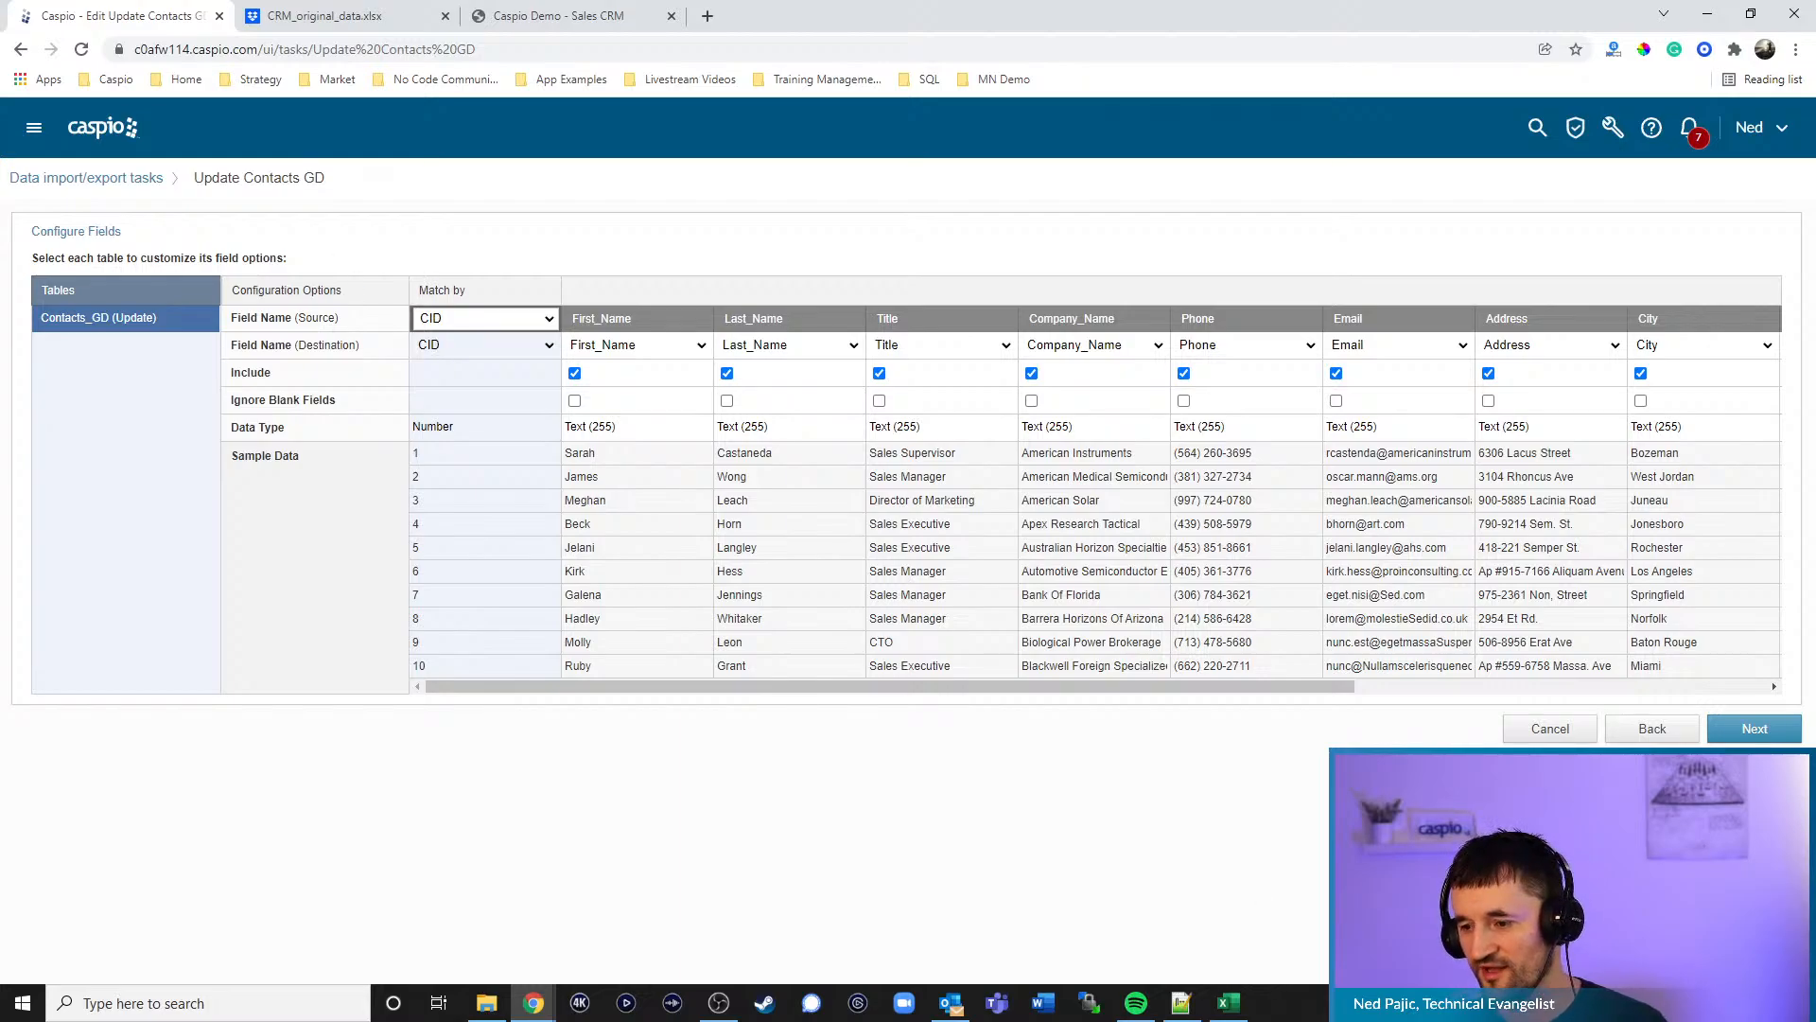
pyautogui.click(1774, 739)
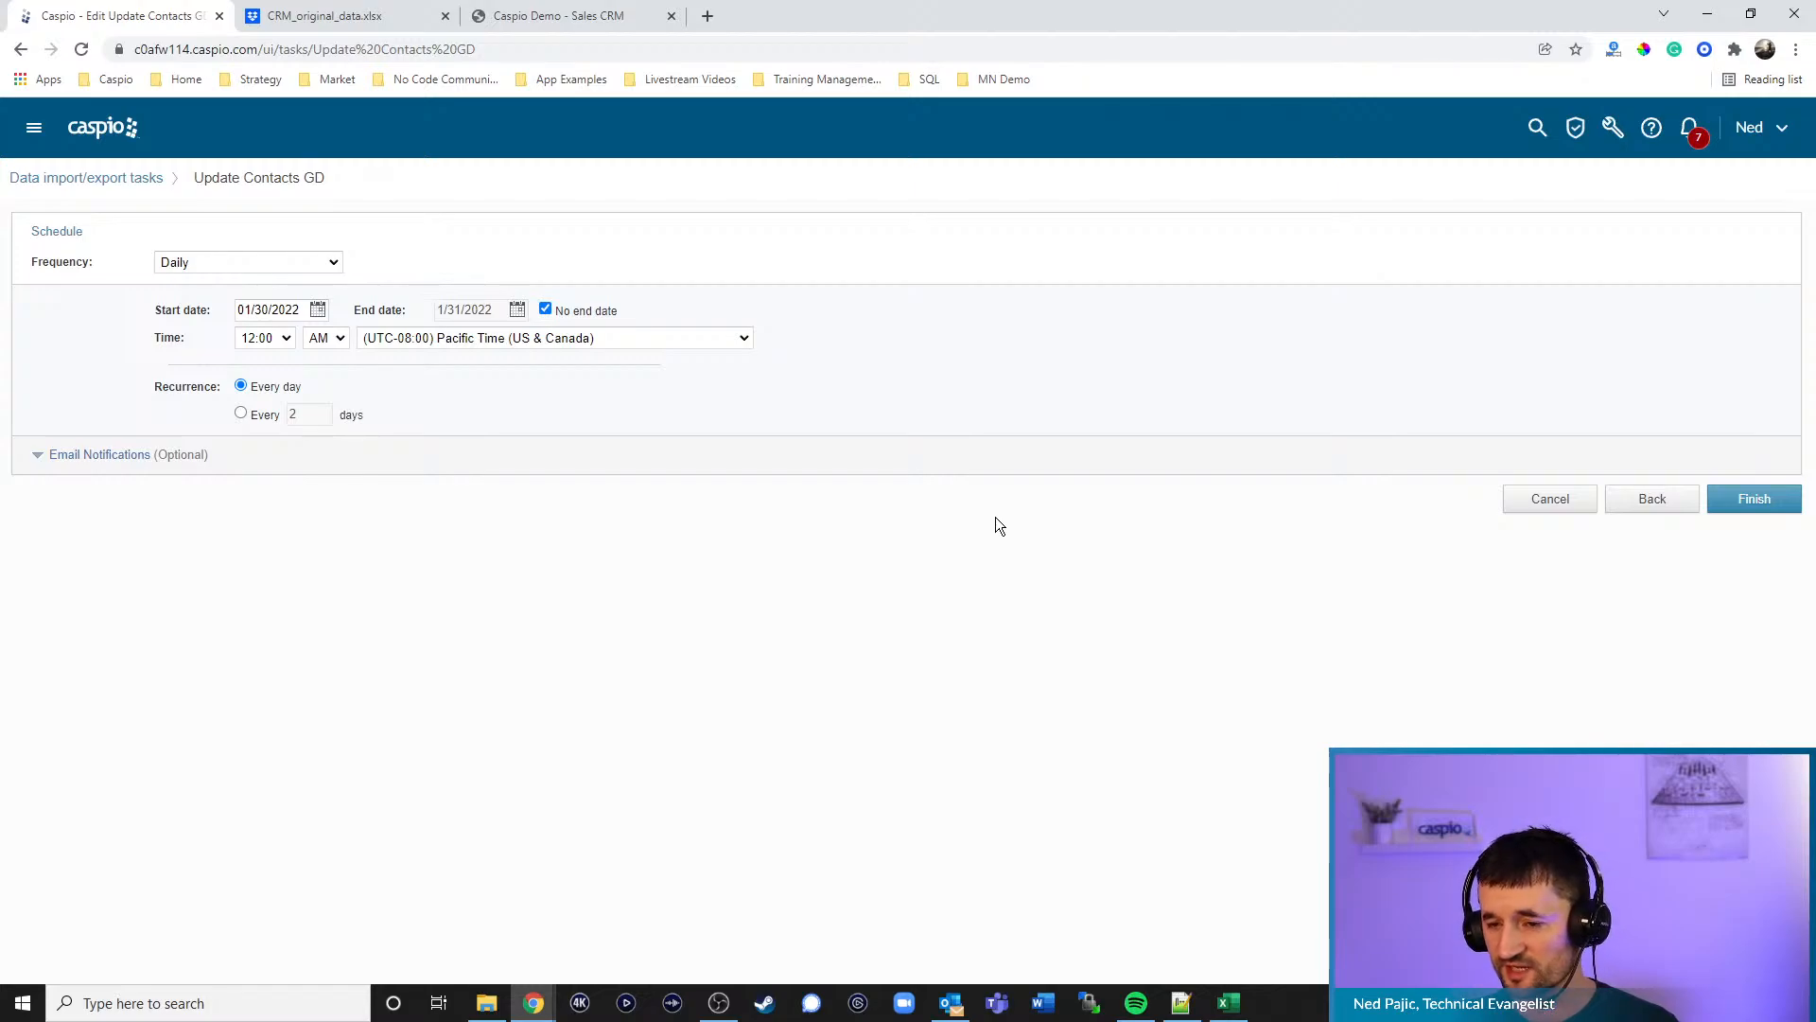
# - Keep the Daily frequency, then cancel the task editor without saving
pyautogui.click(318, 264)
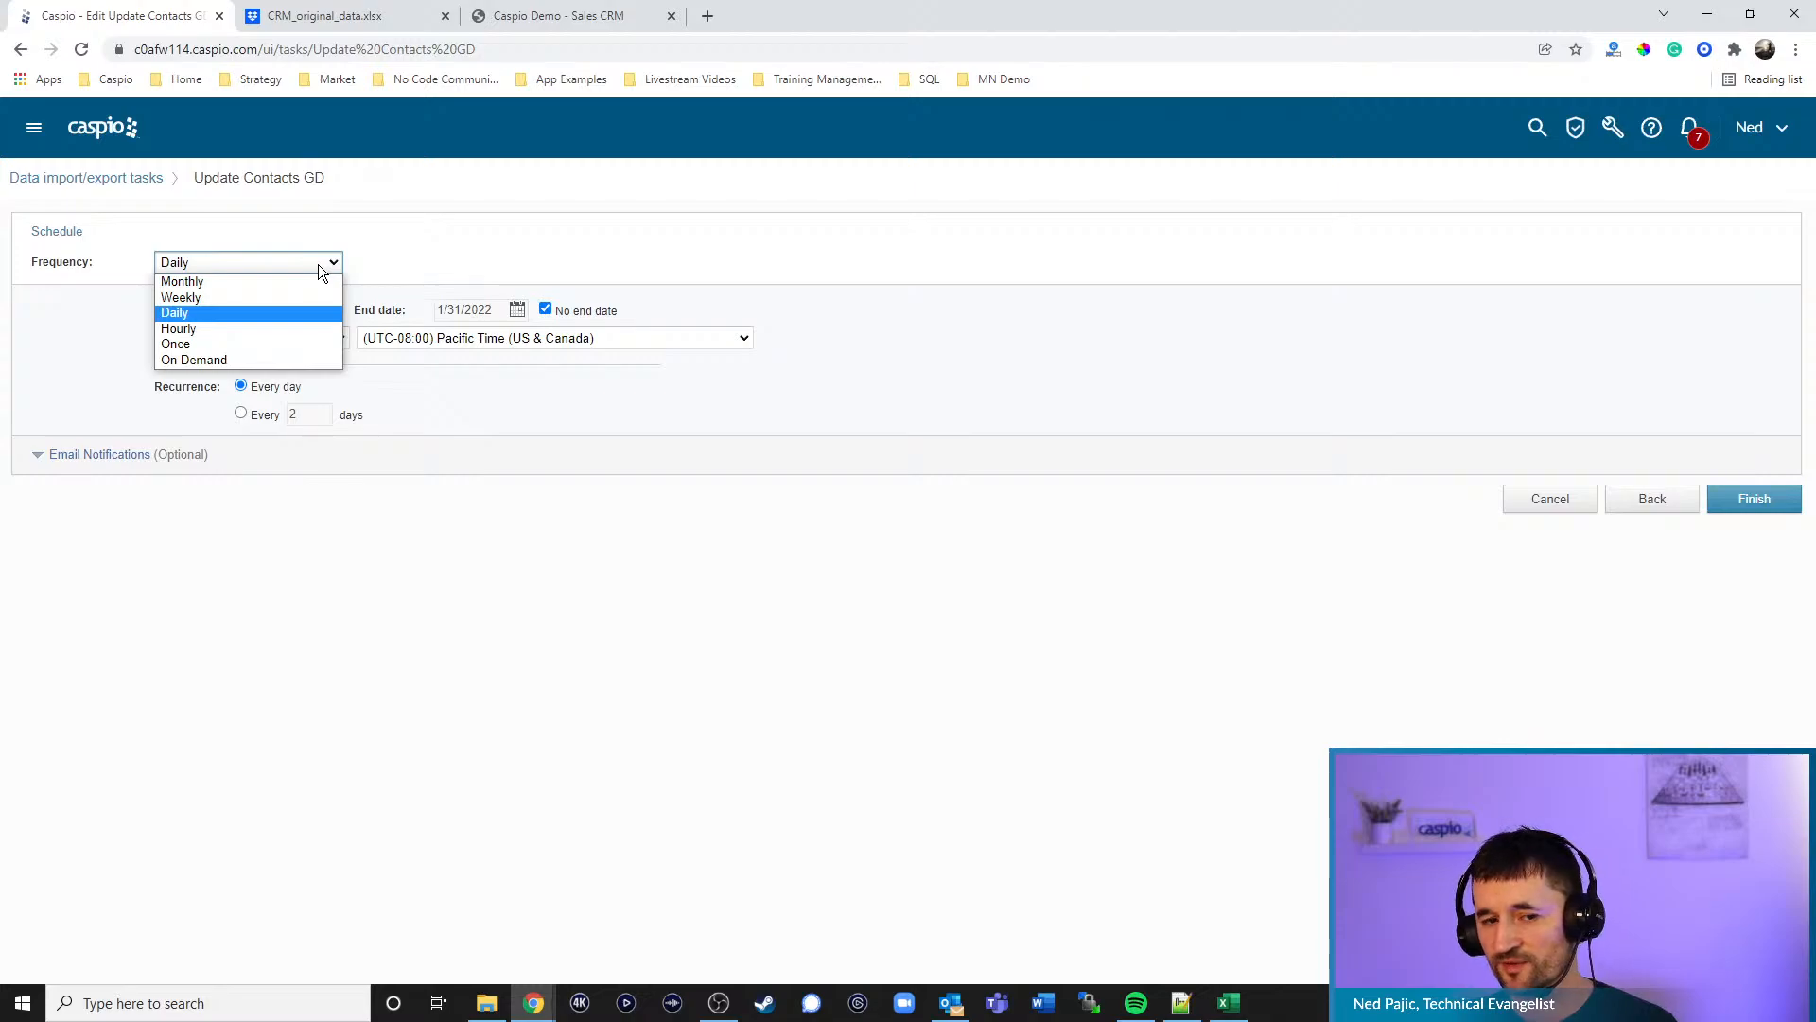
pyautogui.click(318, 264)
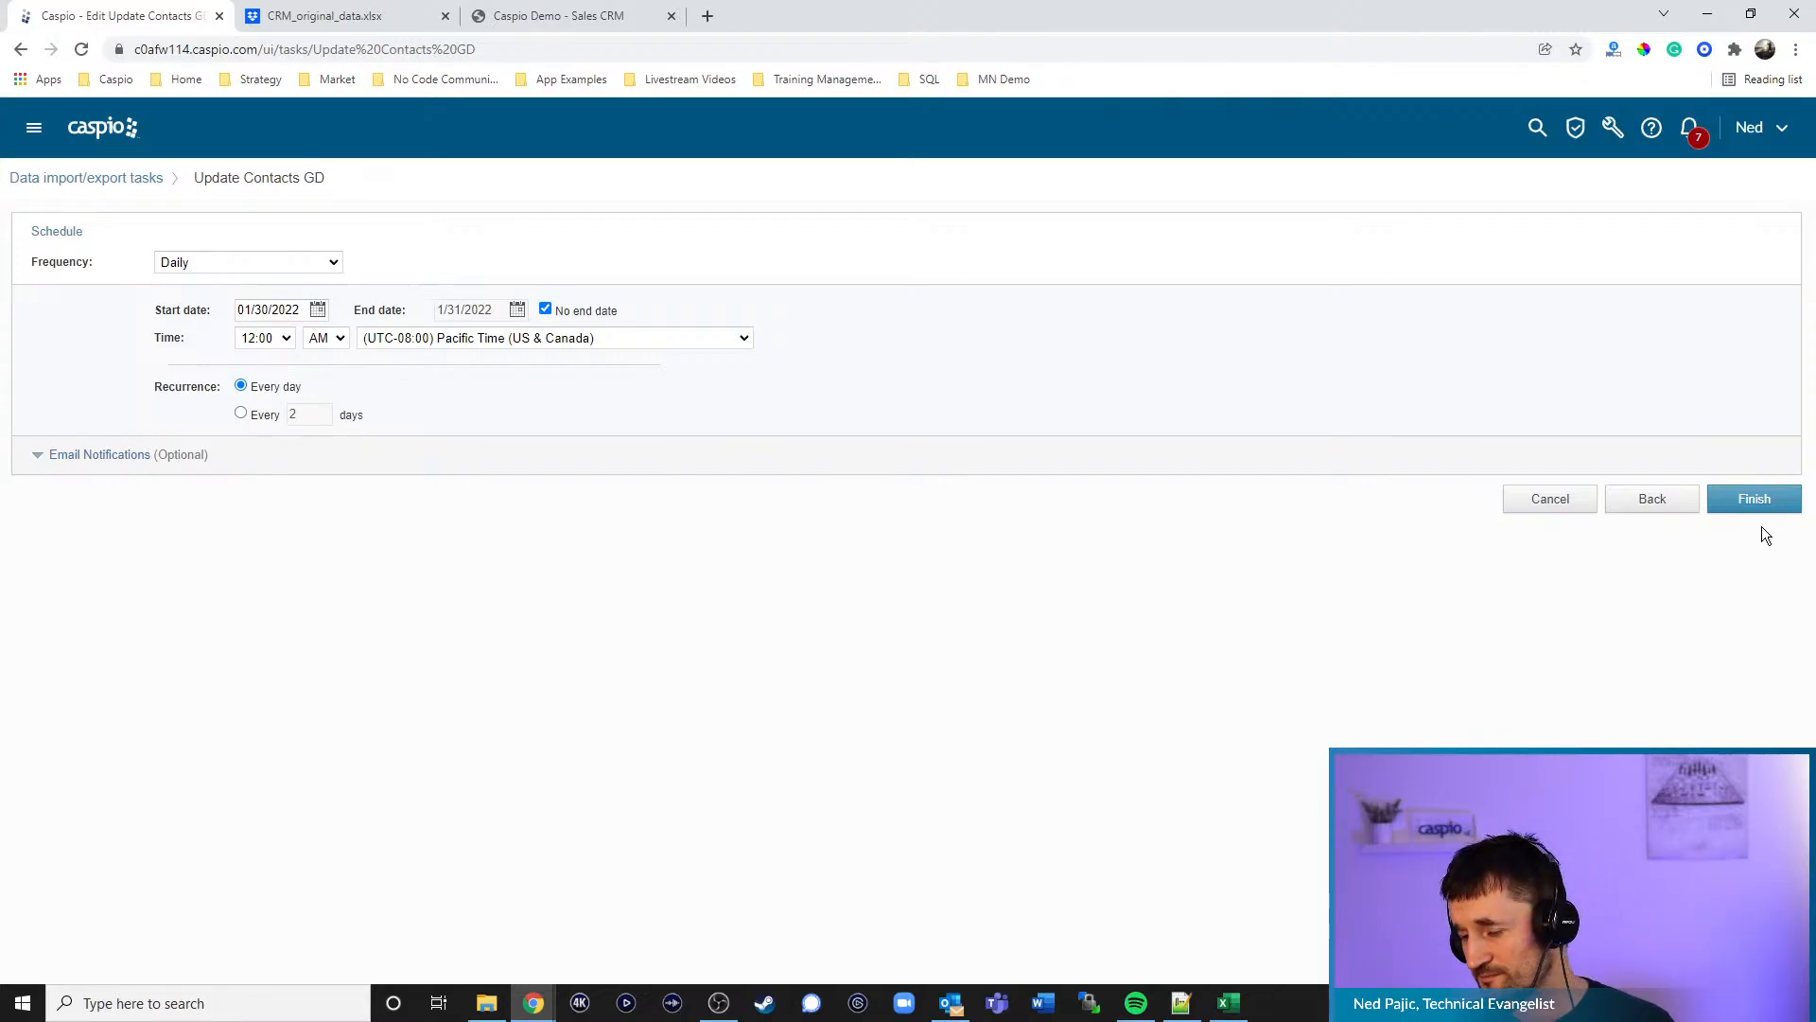
pyautogui.click(1559, 508)
pyautogui.click(1013, 490)
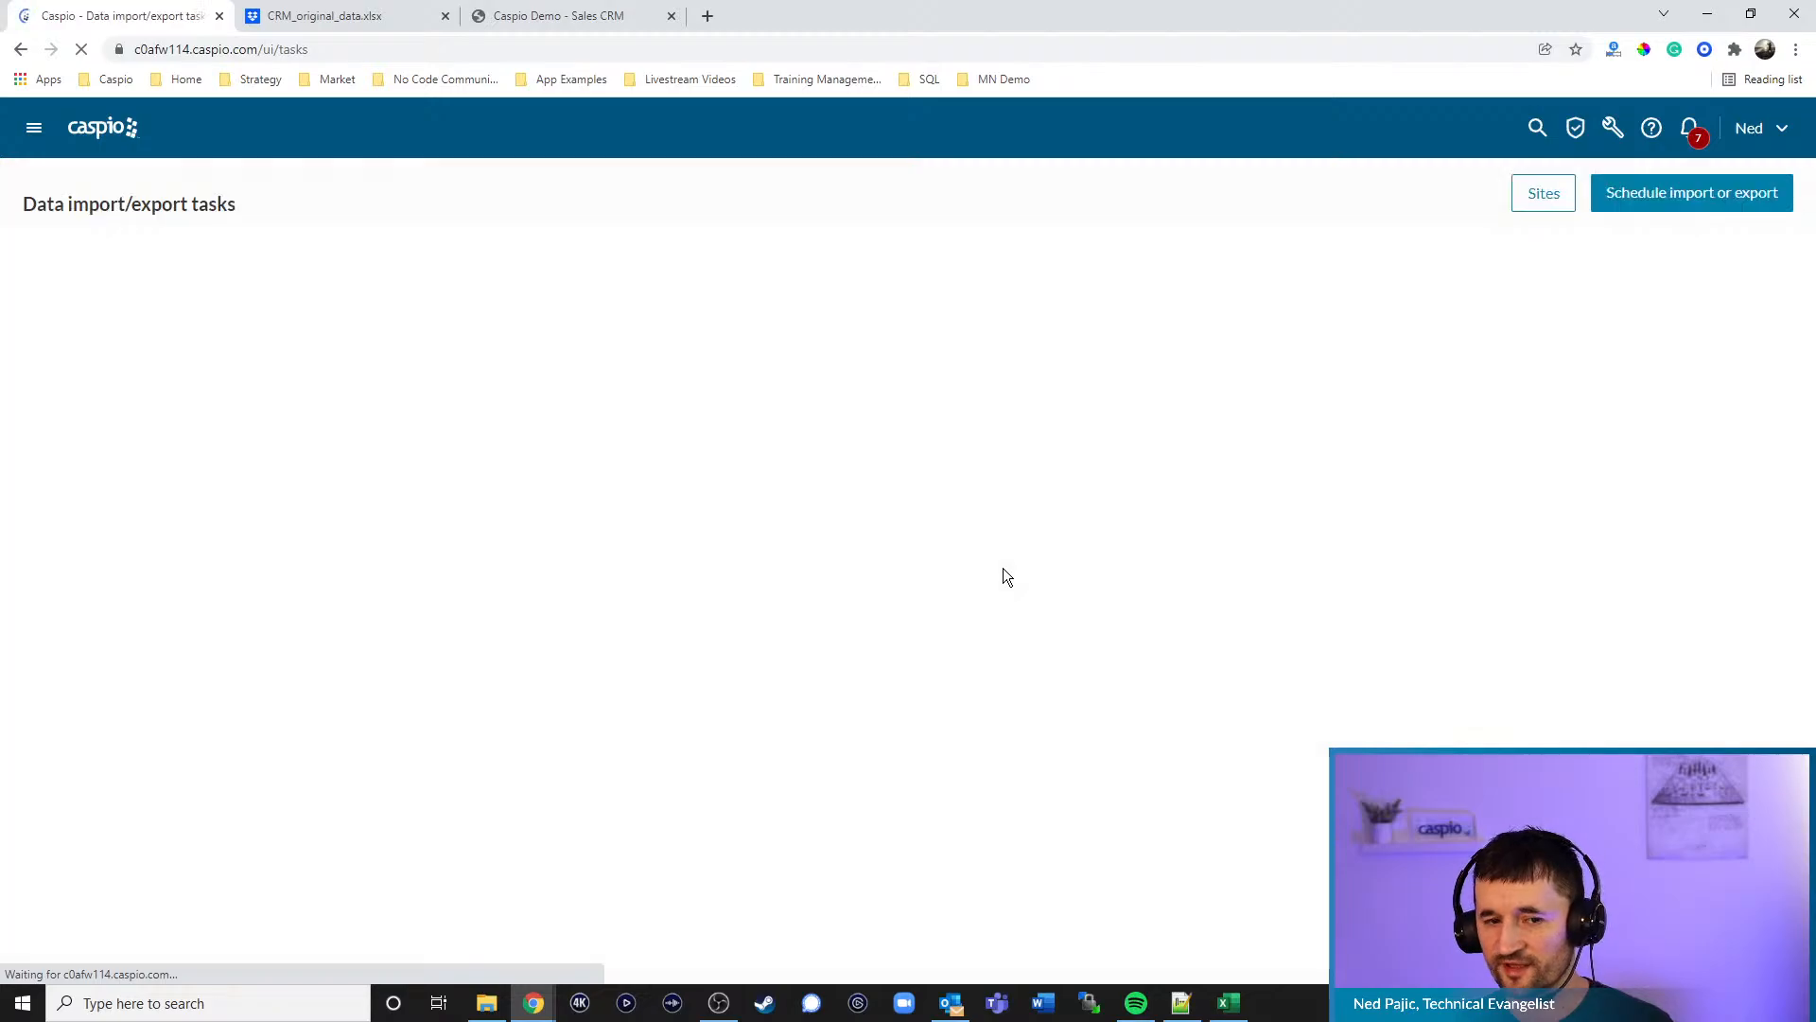
# - Run the Update Contacts GD task now, then open the Google Drive app's Contacts_GD datasheet
pyautogui.moveTo(127, 371)
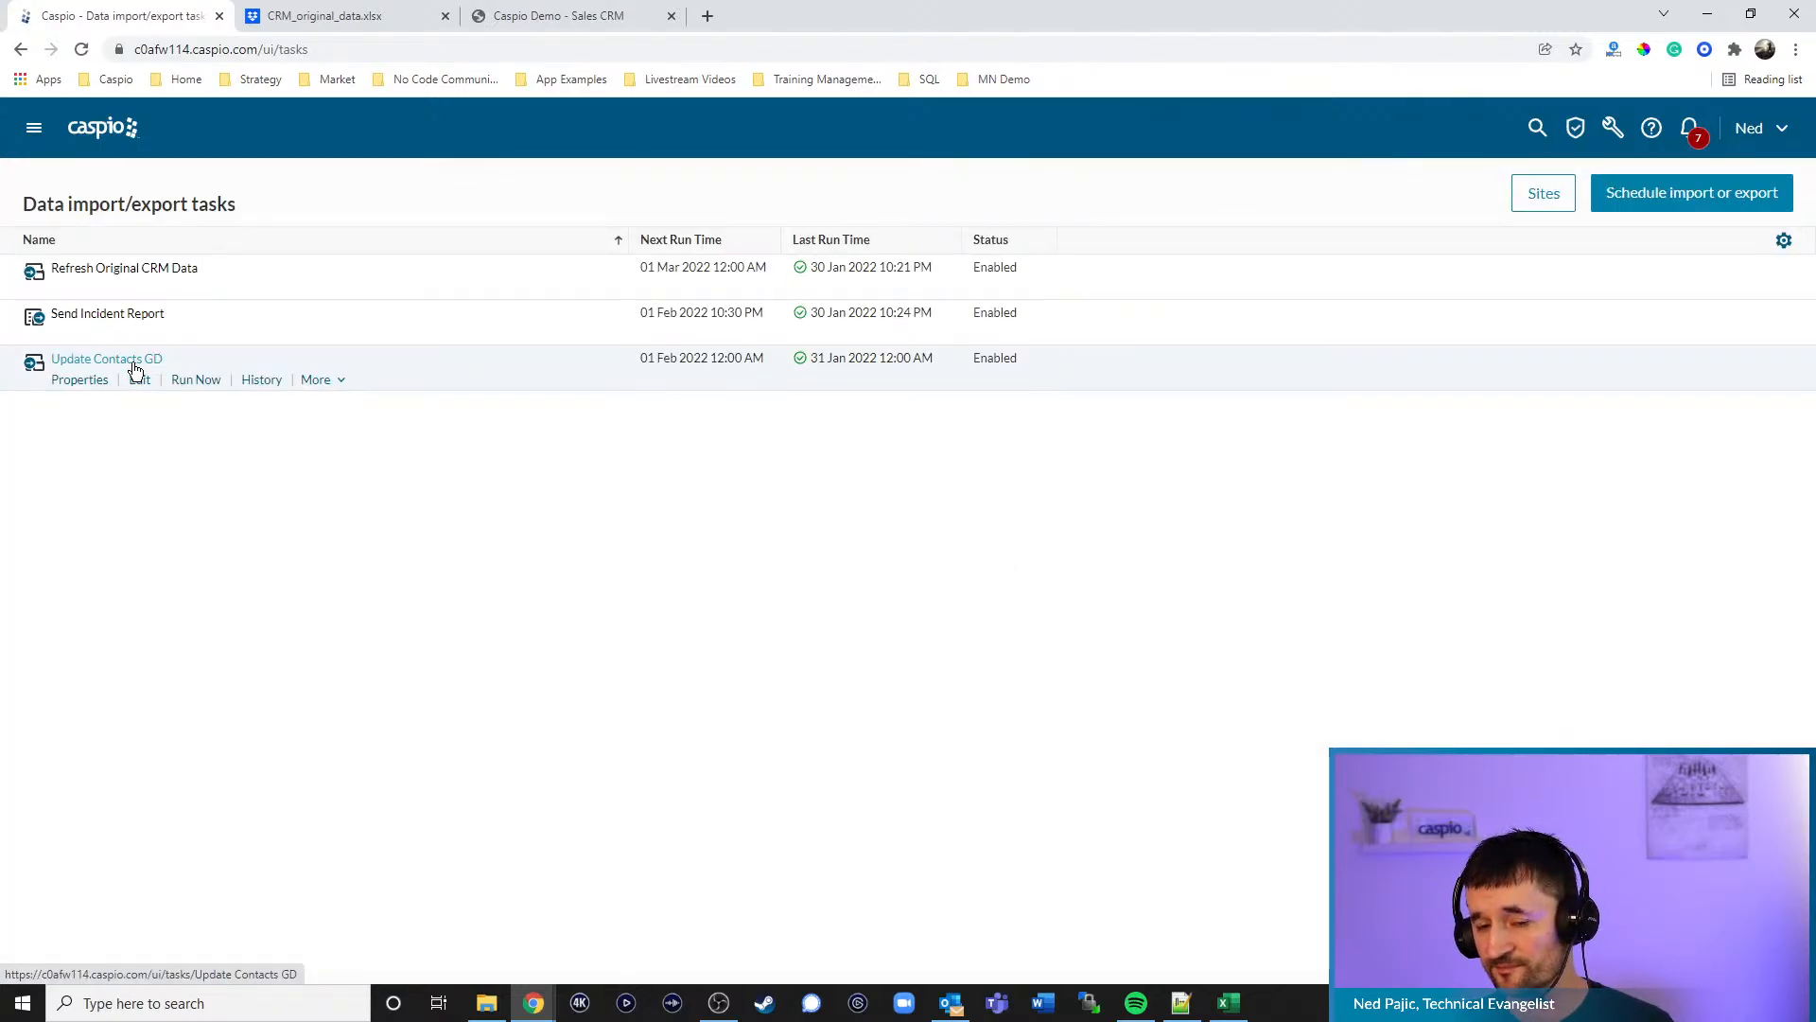
pyautogui.click(198, 381)
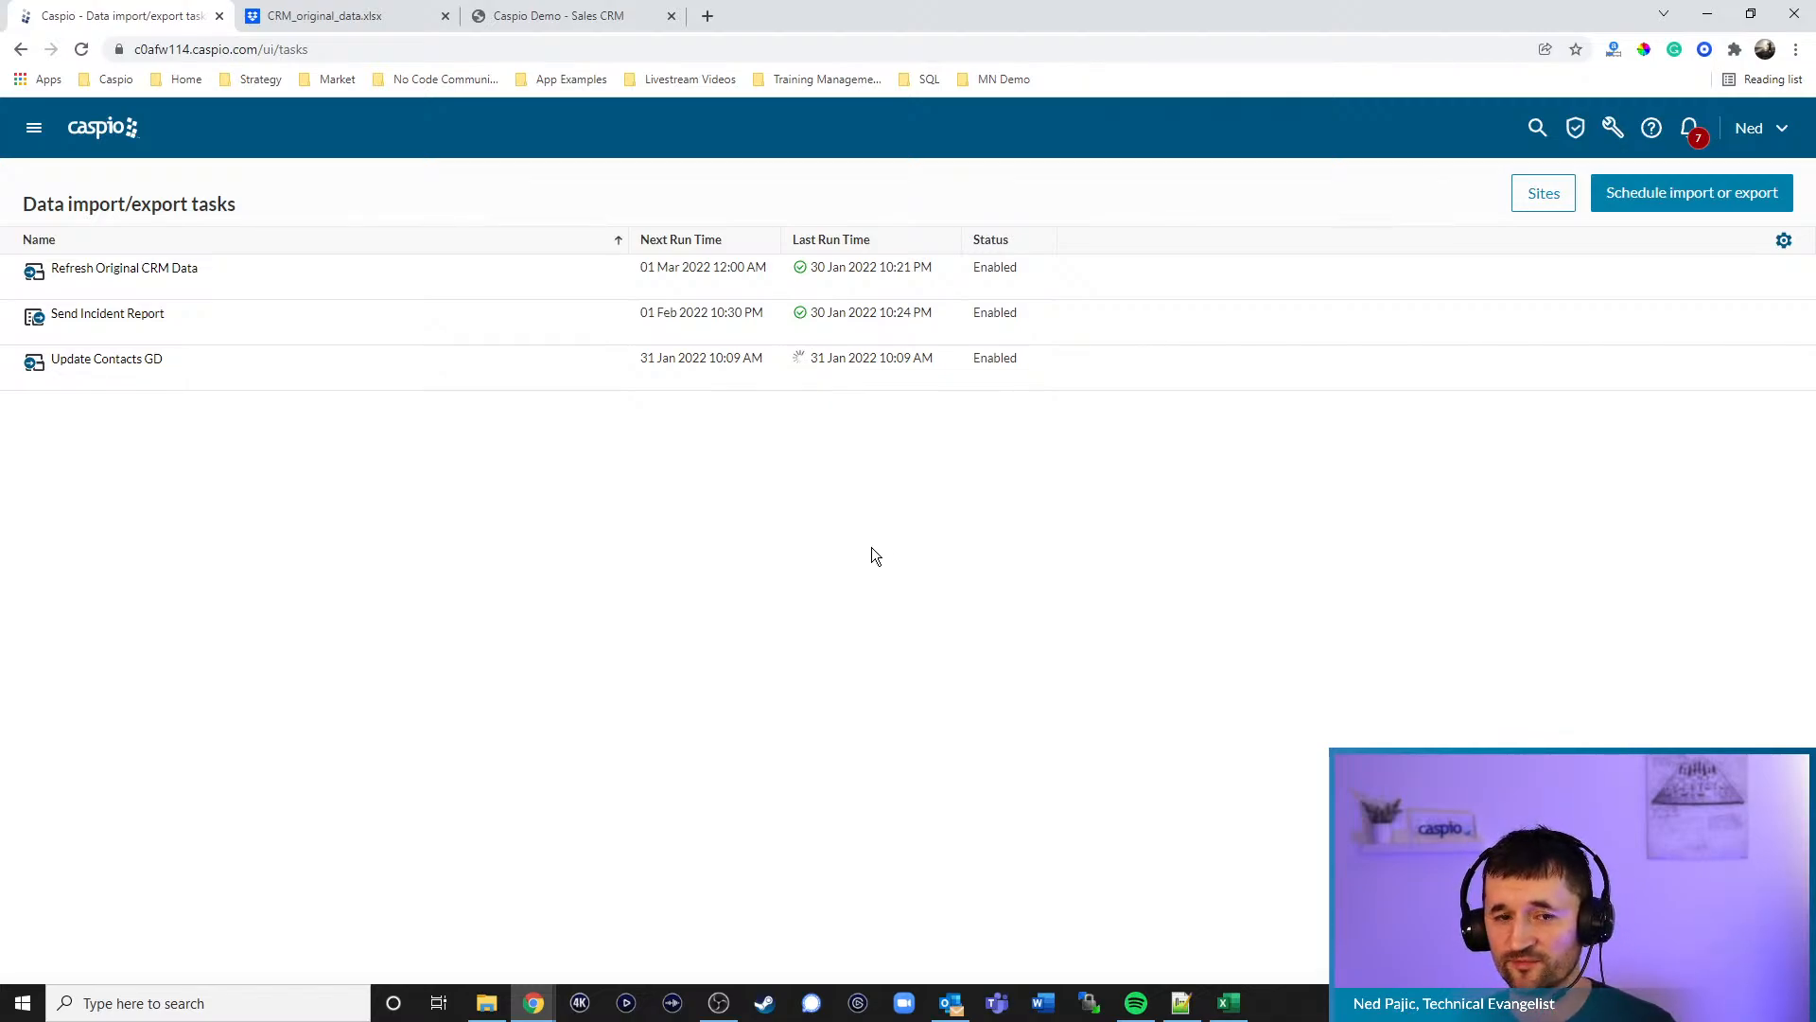
pyautogui.click(102, 128)
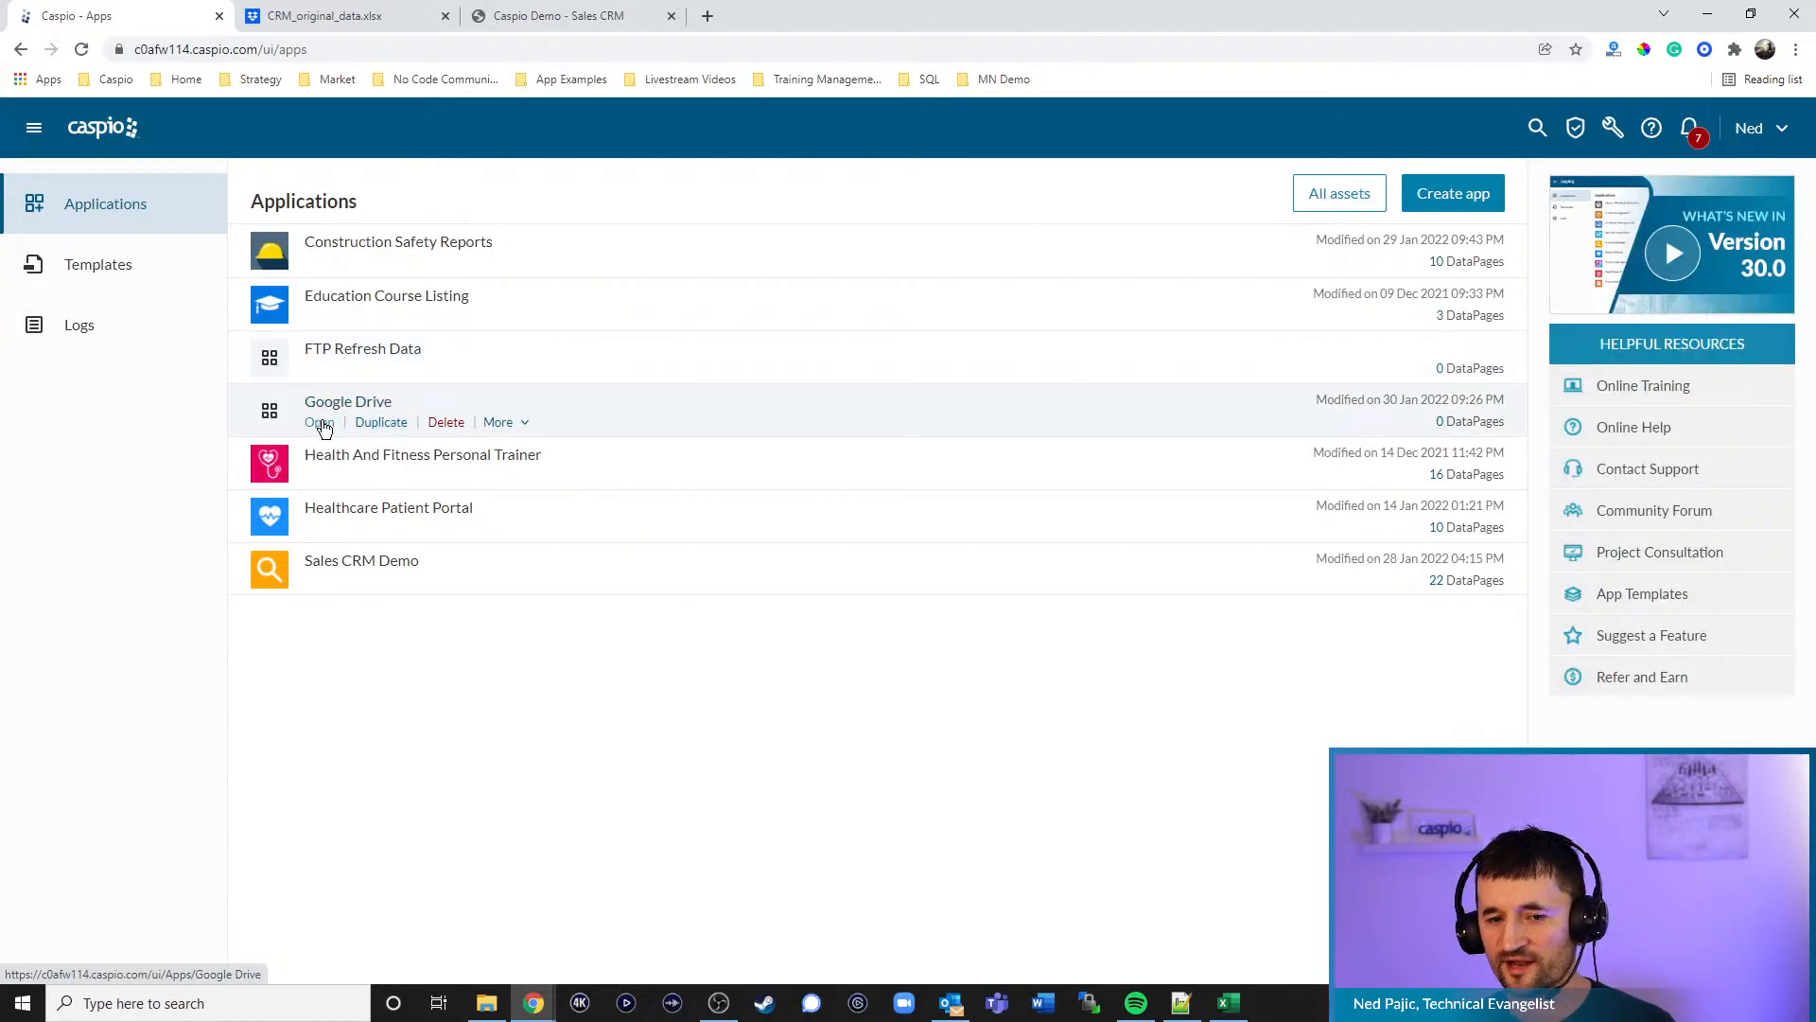
pyautogui.click(320, 423)
pyautogui.click(39, 339)
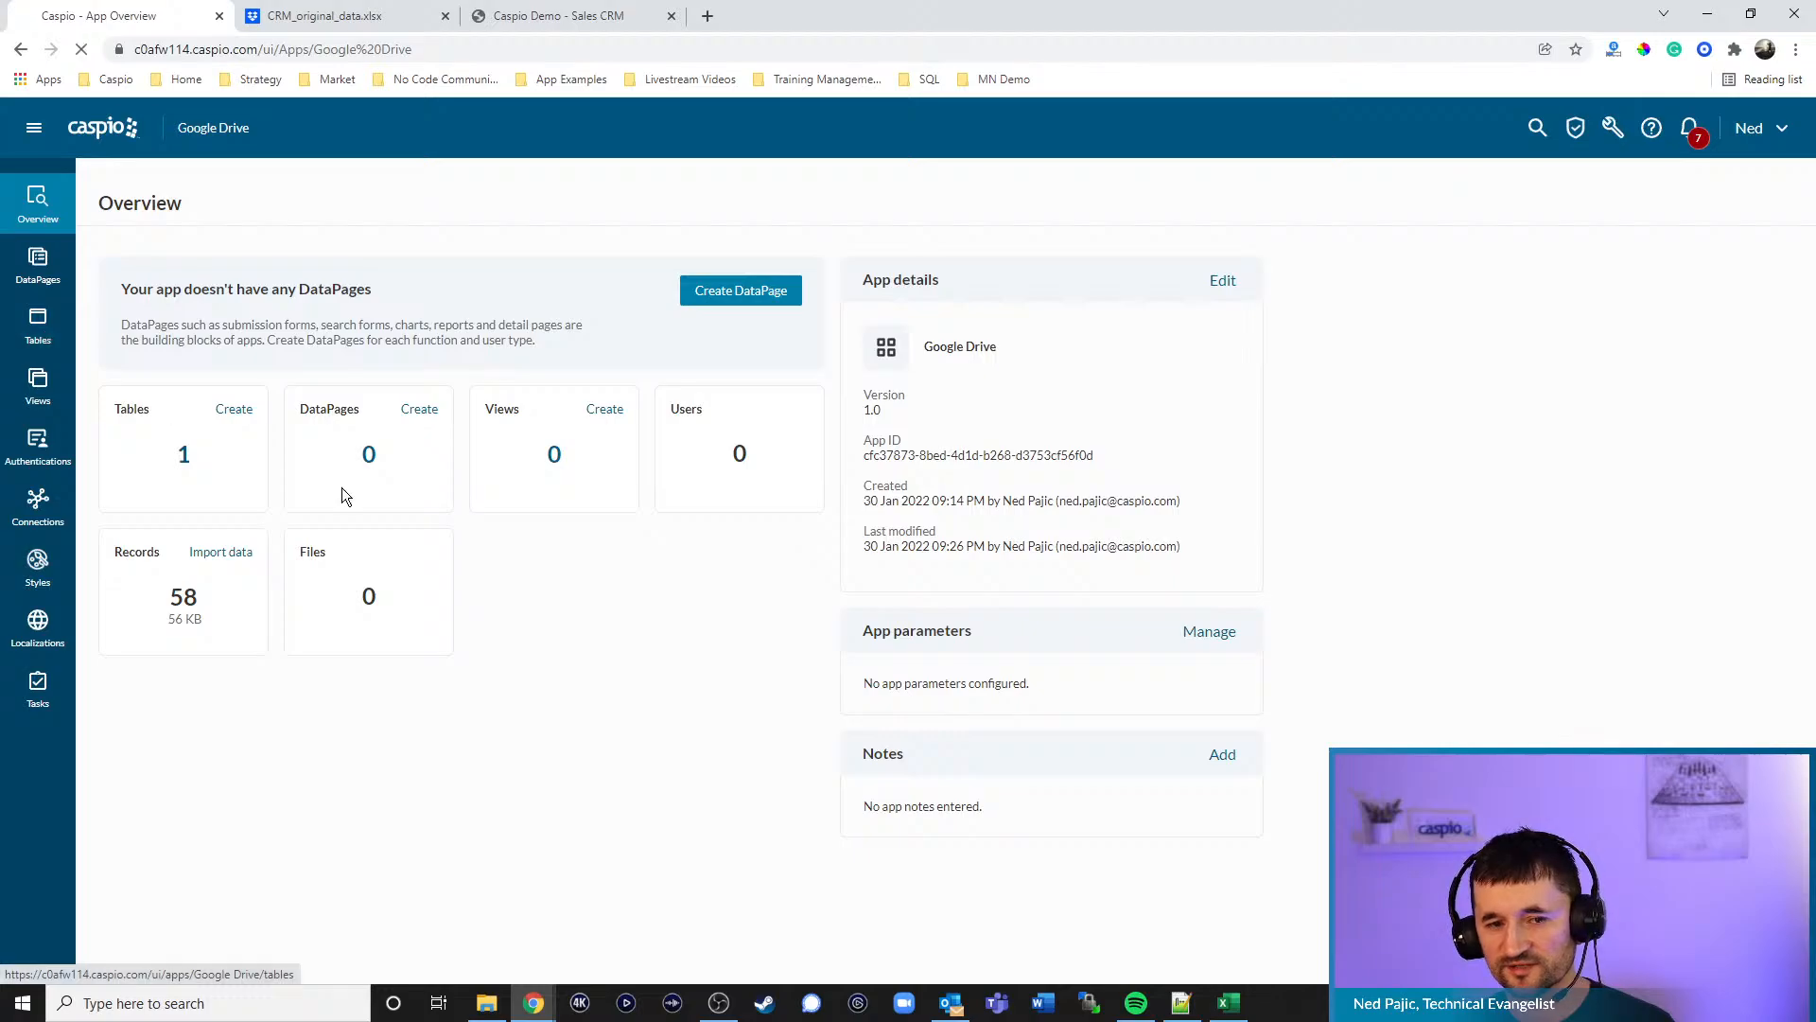
pyautogui.click(218, 296)
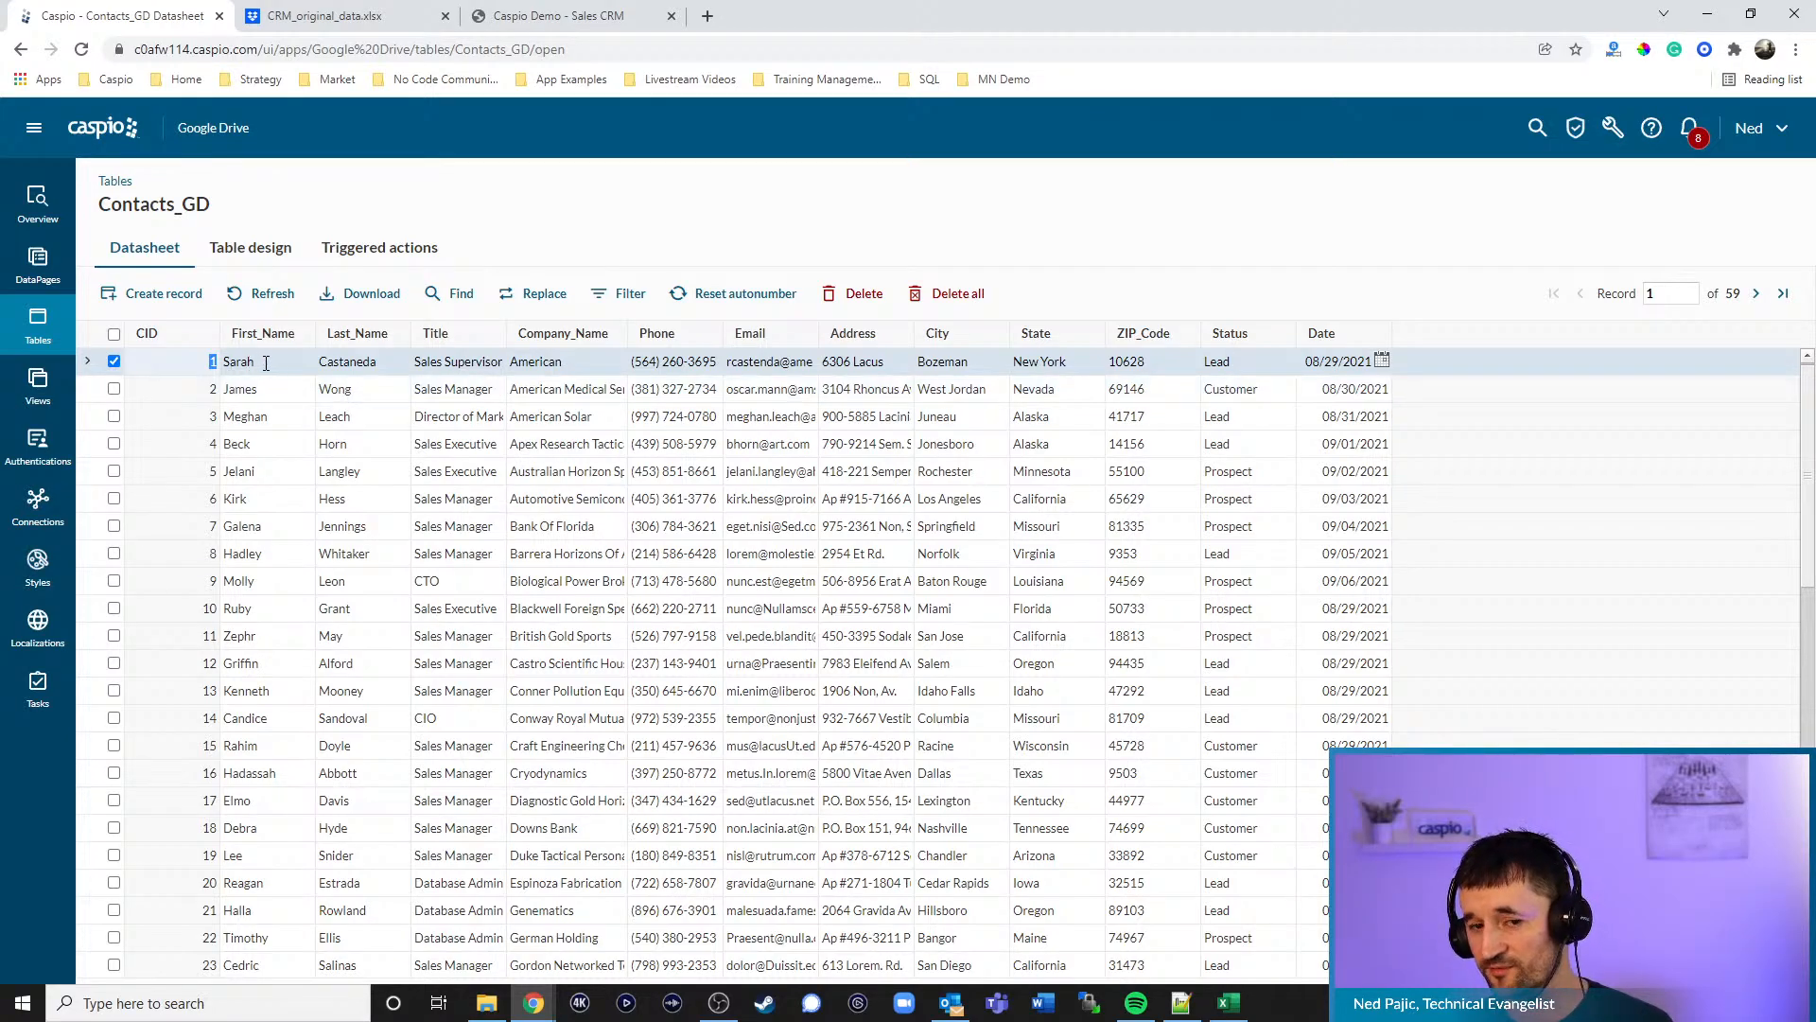
# - Scroll the Contacts_GD datasheet down to record 59, then bring up the CRM_original_data.xlsx Dropbox tab
pyautogui.scroll(-4, 791, 527)
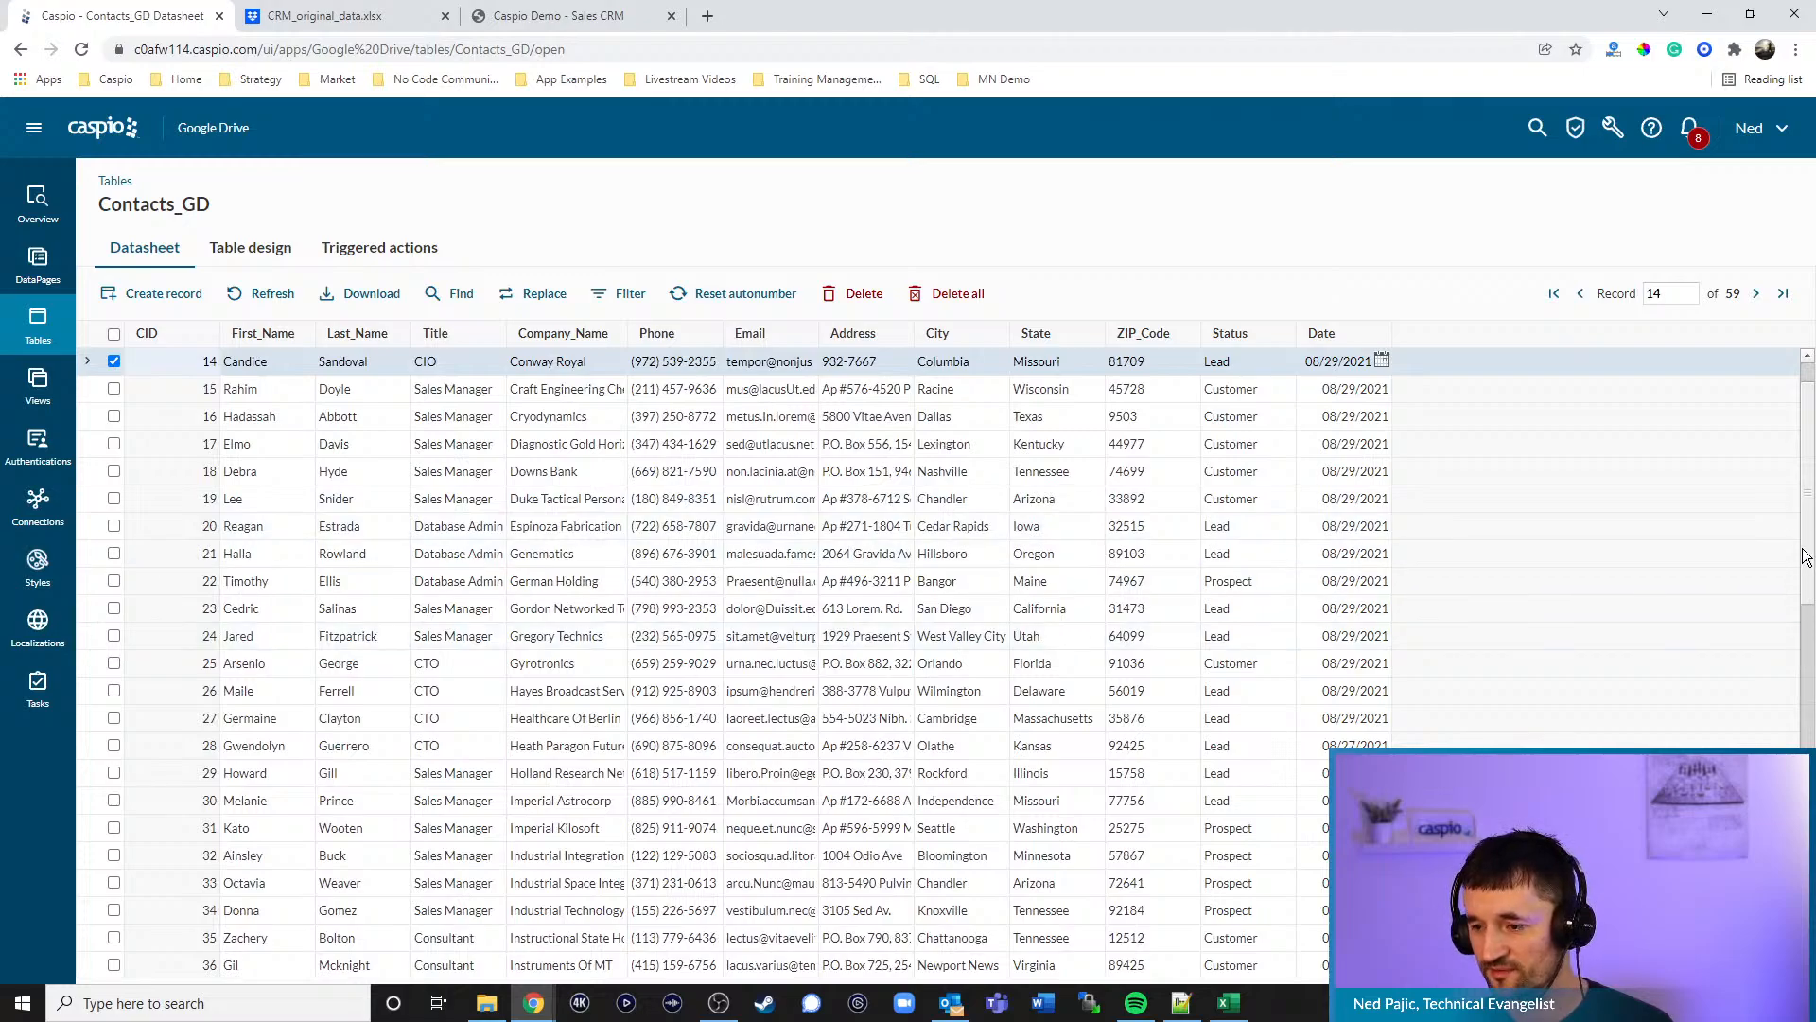
pyautogui.moveTo(1806, 559); pyautogui.dragTo(1806, 751)
pyautogui.scroll(-5, 789, 801)
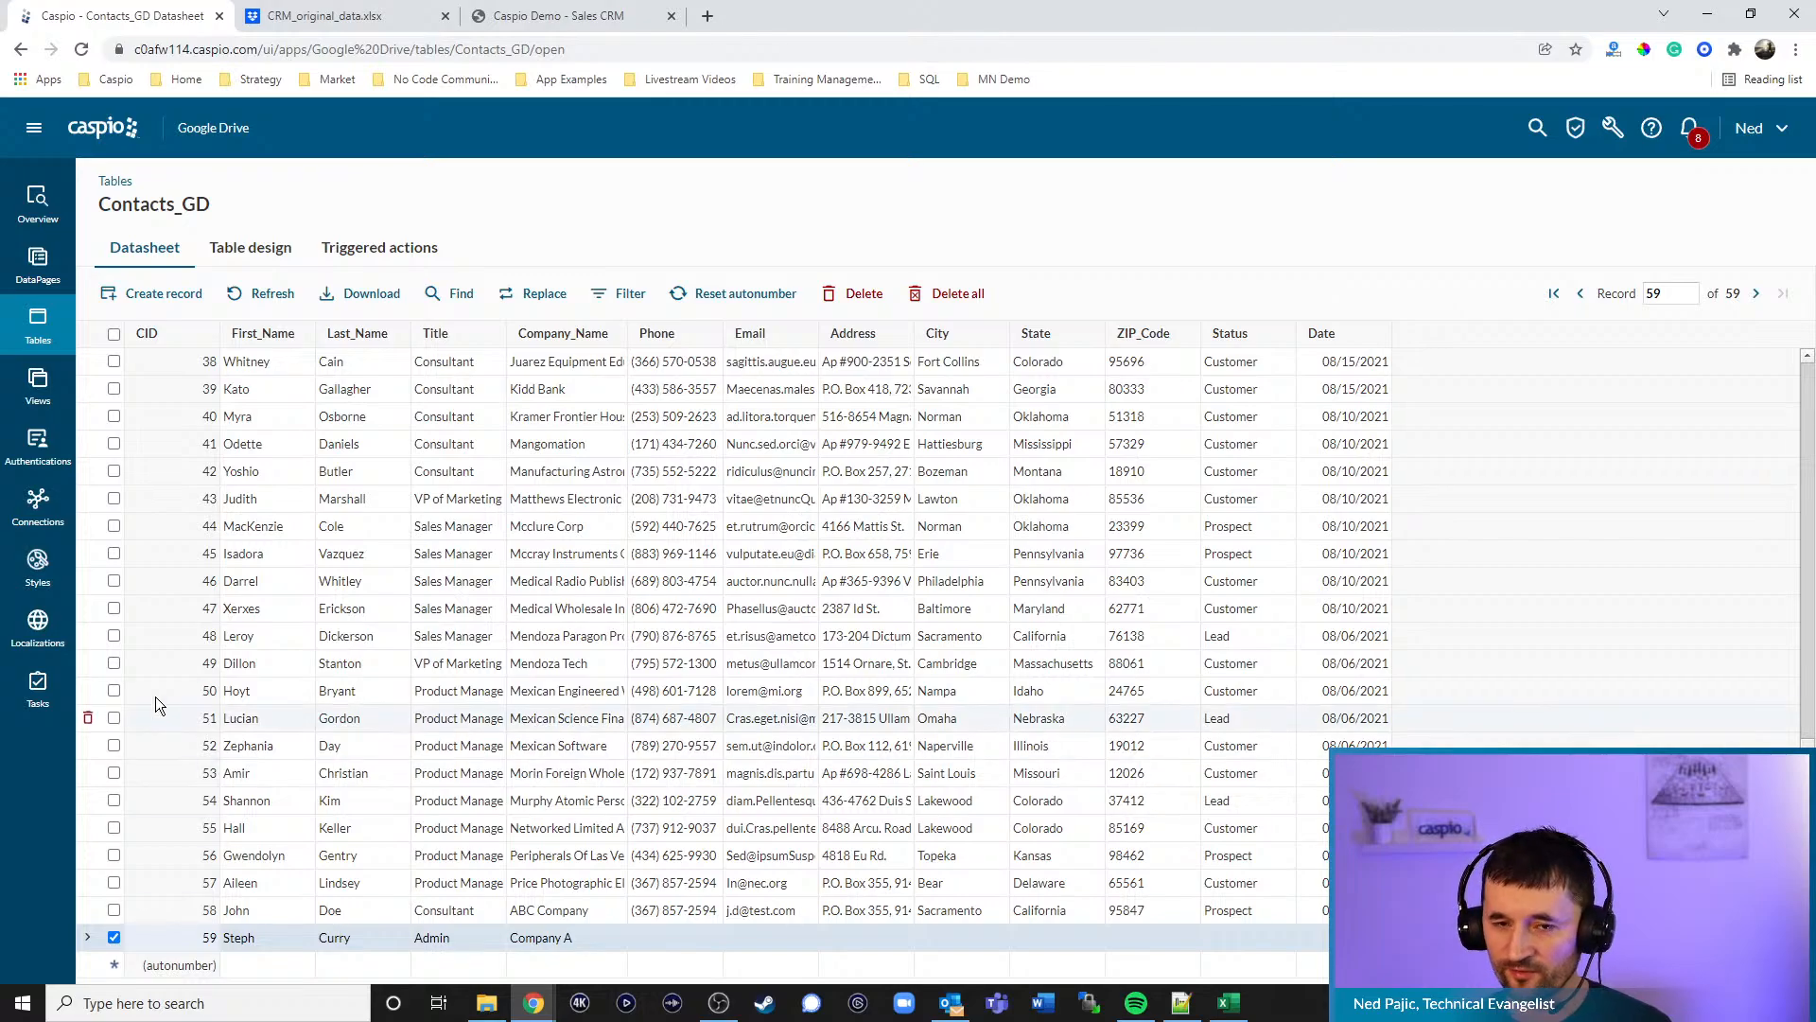
pyautogui.click(340, 18)
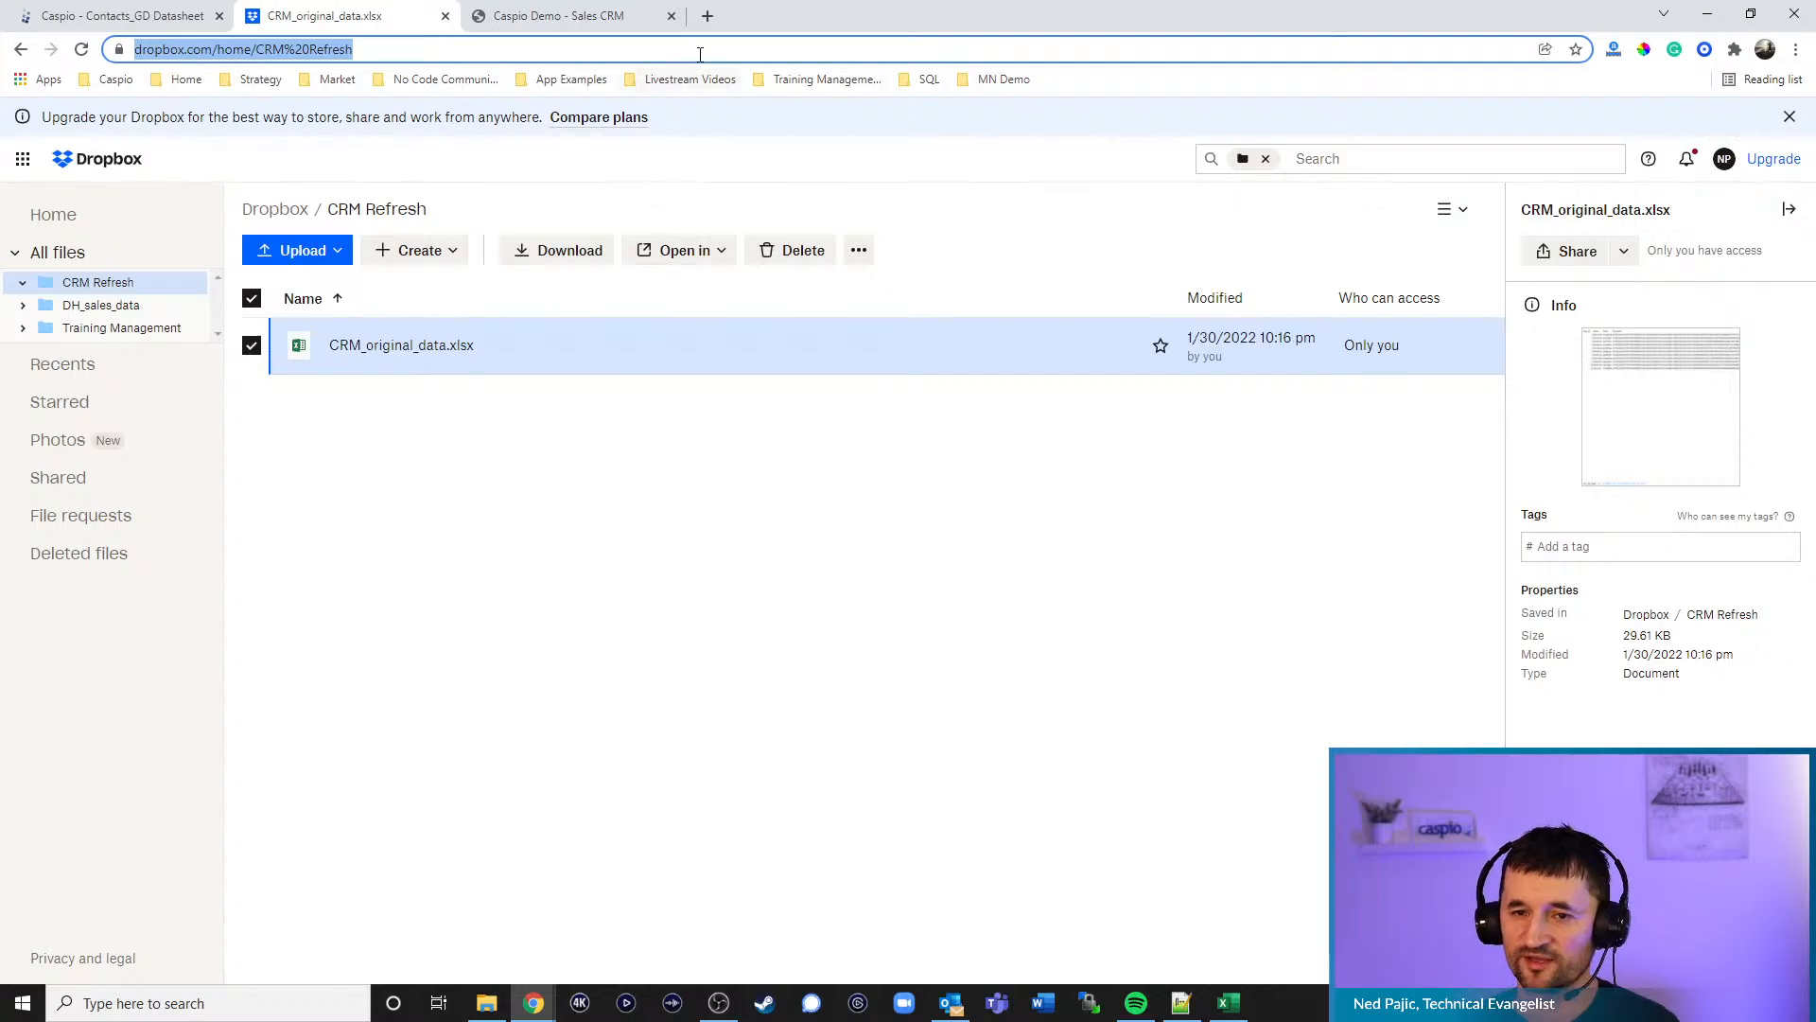
# - Go to caspio.com and launch the Knowledge Base app template's live User View from App Templates
pyautogui.click(707, 16)
pyautogui.write('caspio')
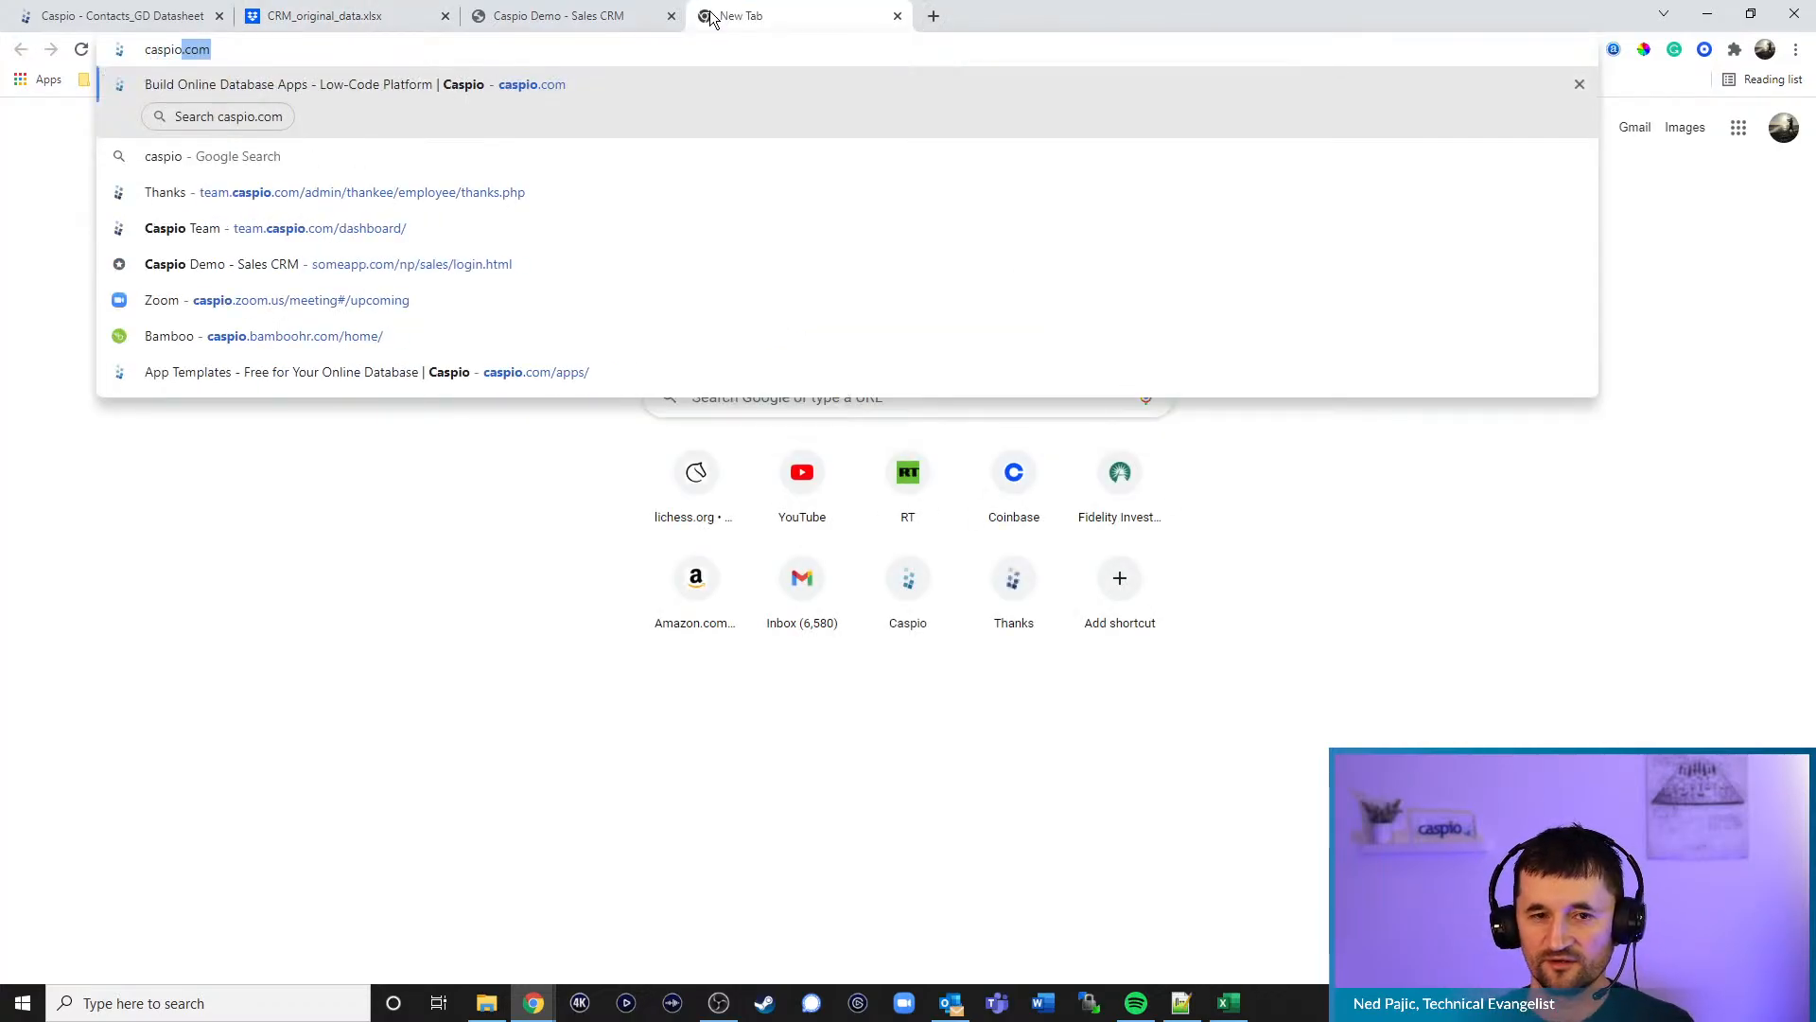
pyautogui.press('Return')
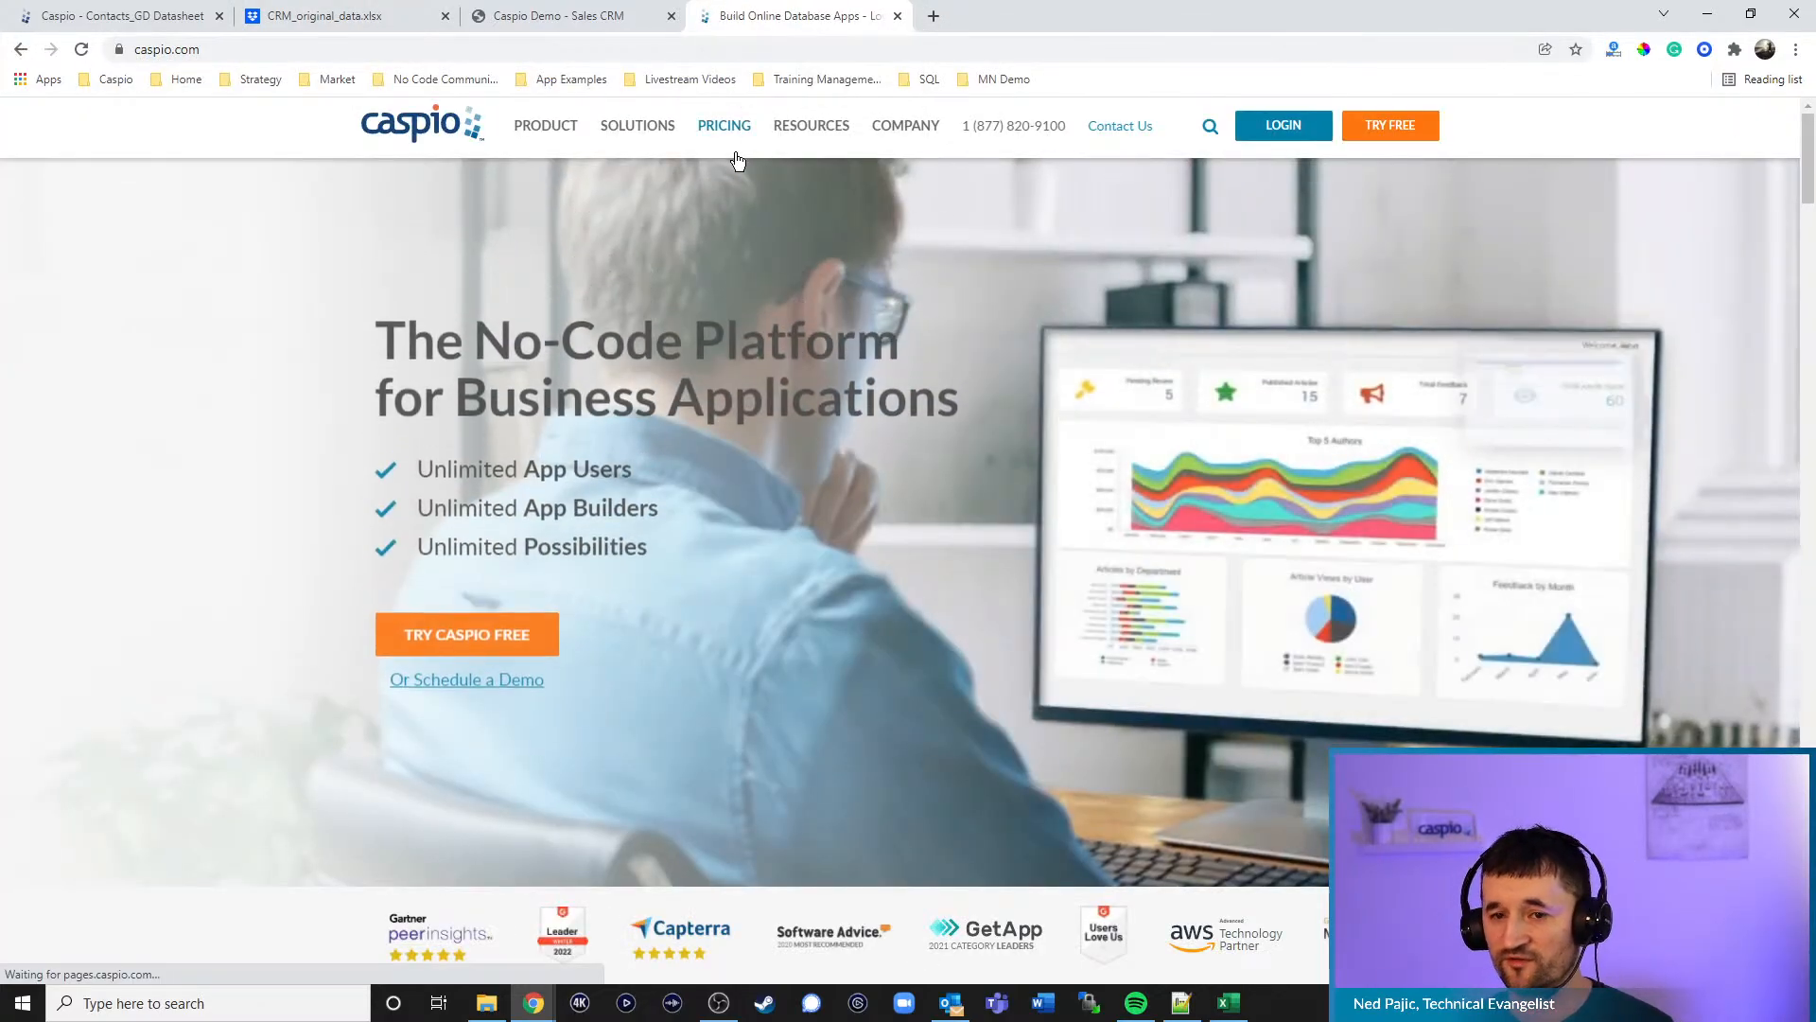
pyautogui.moveTo(527, 133)
pyautogui.click(454, 364)
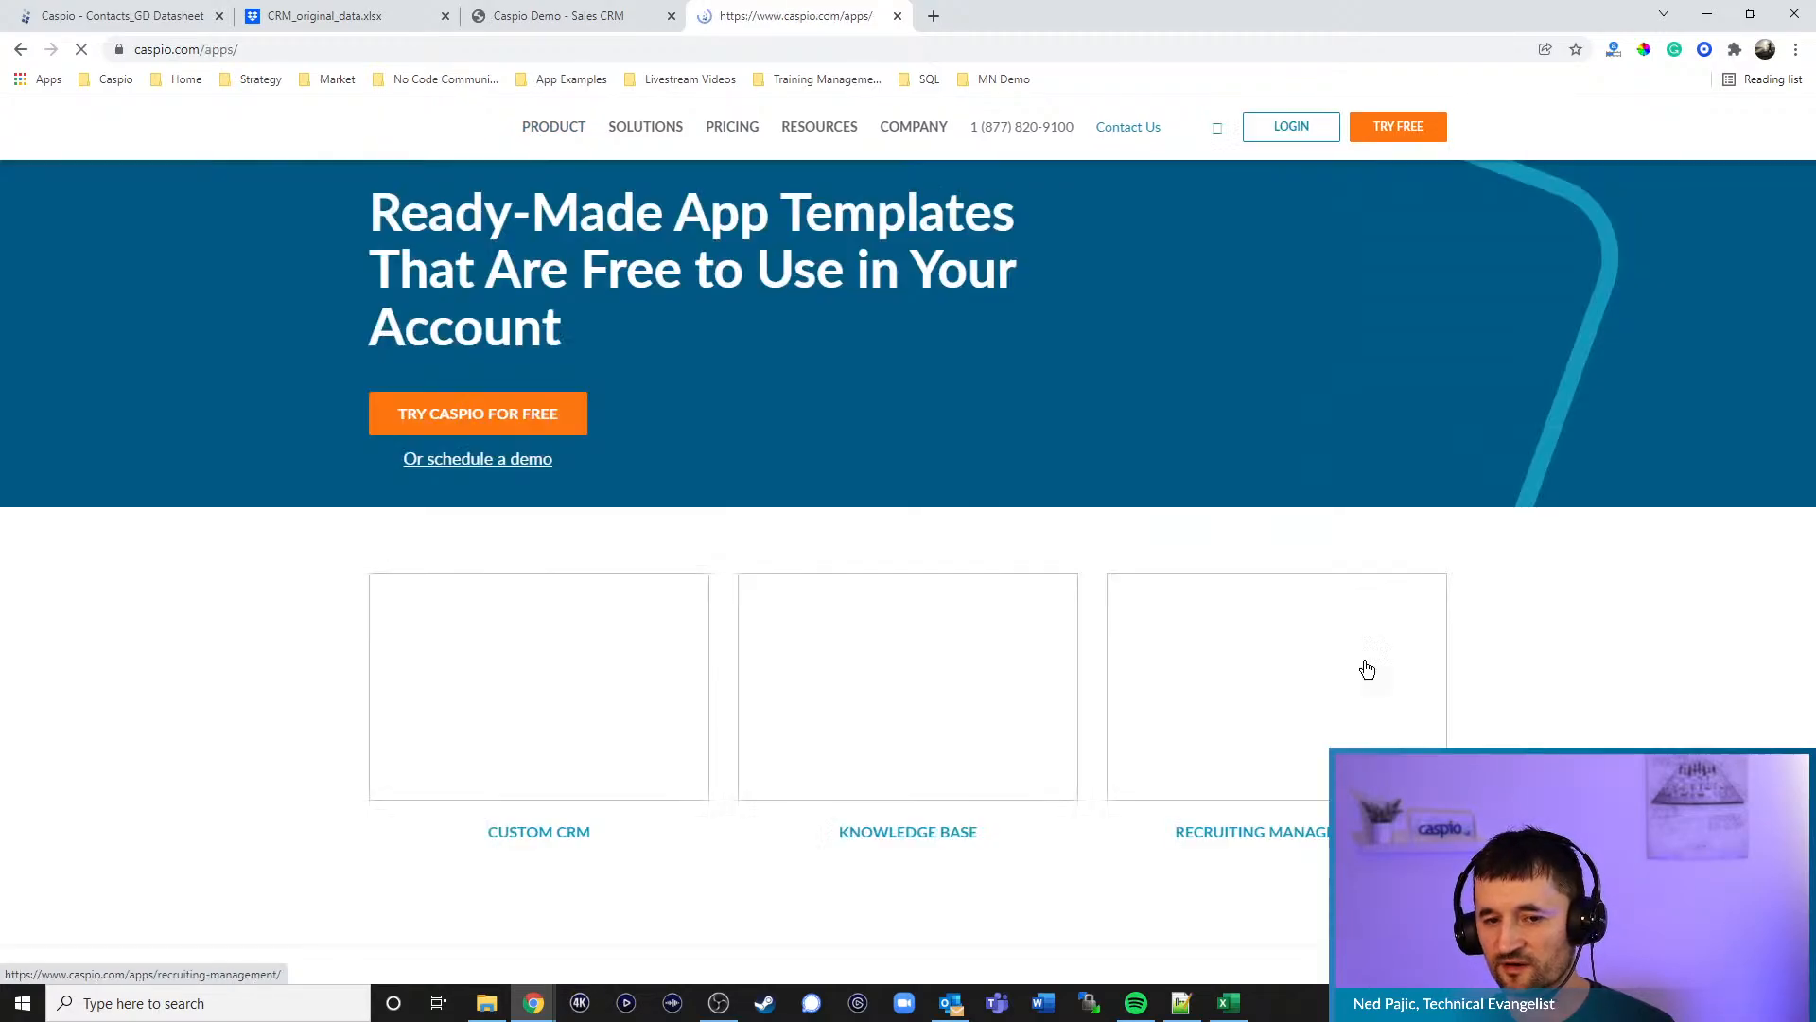
pyautogui.scroll(-2, 1561, 634)
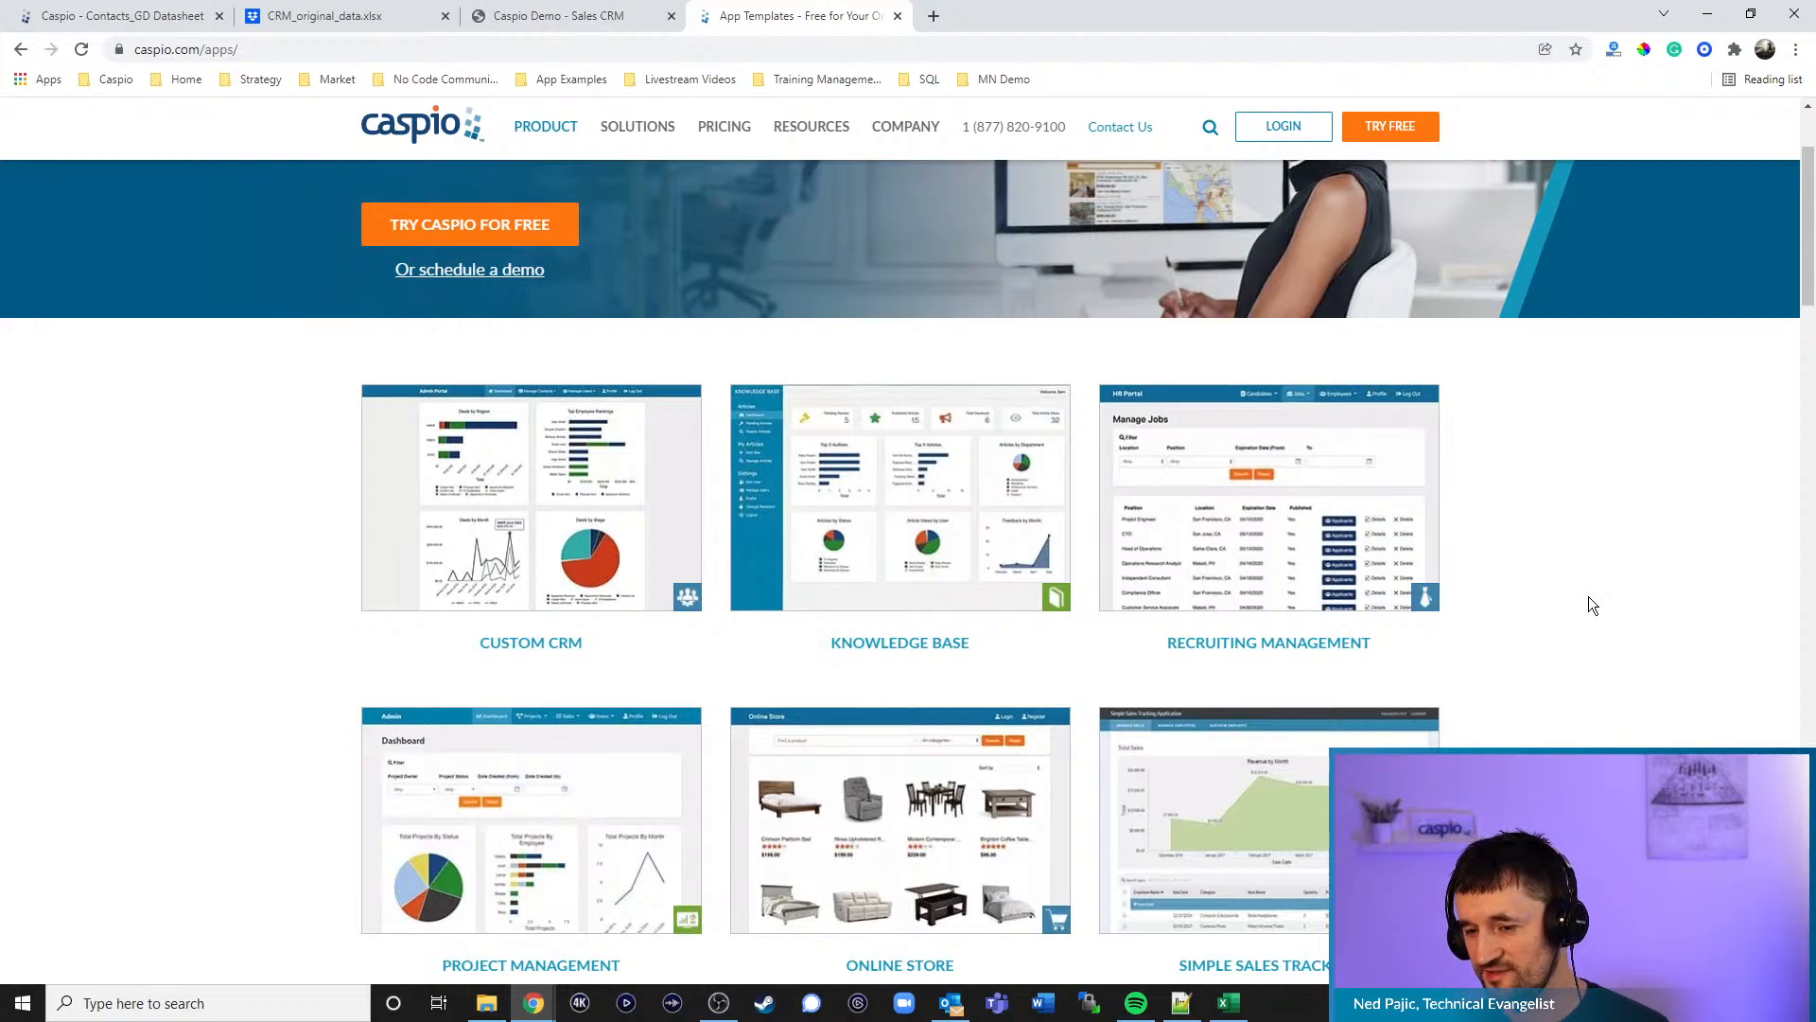
pyautogui.click(885, 647)
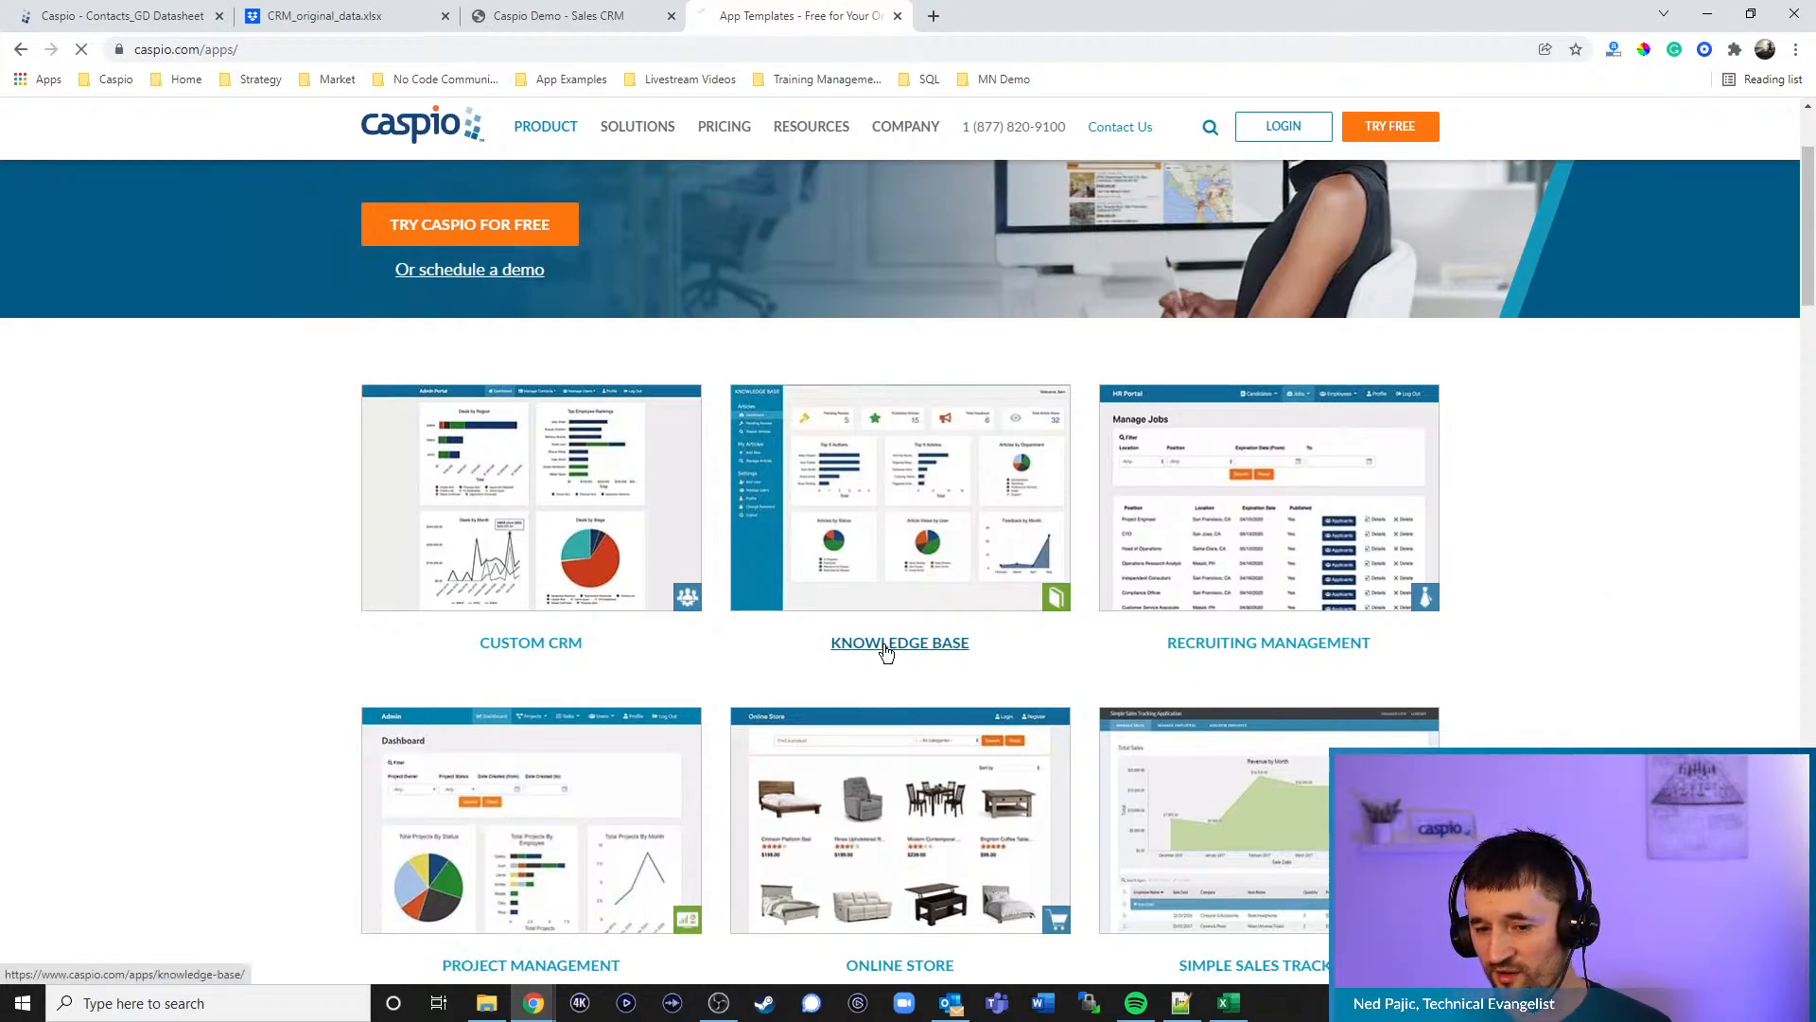
pyautogui.scroll(-4, 958, 610)
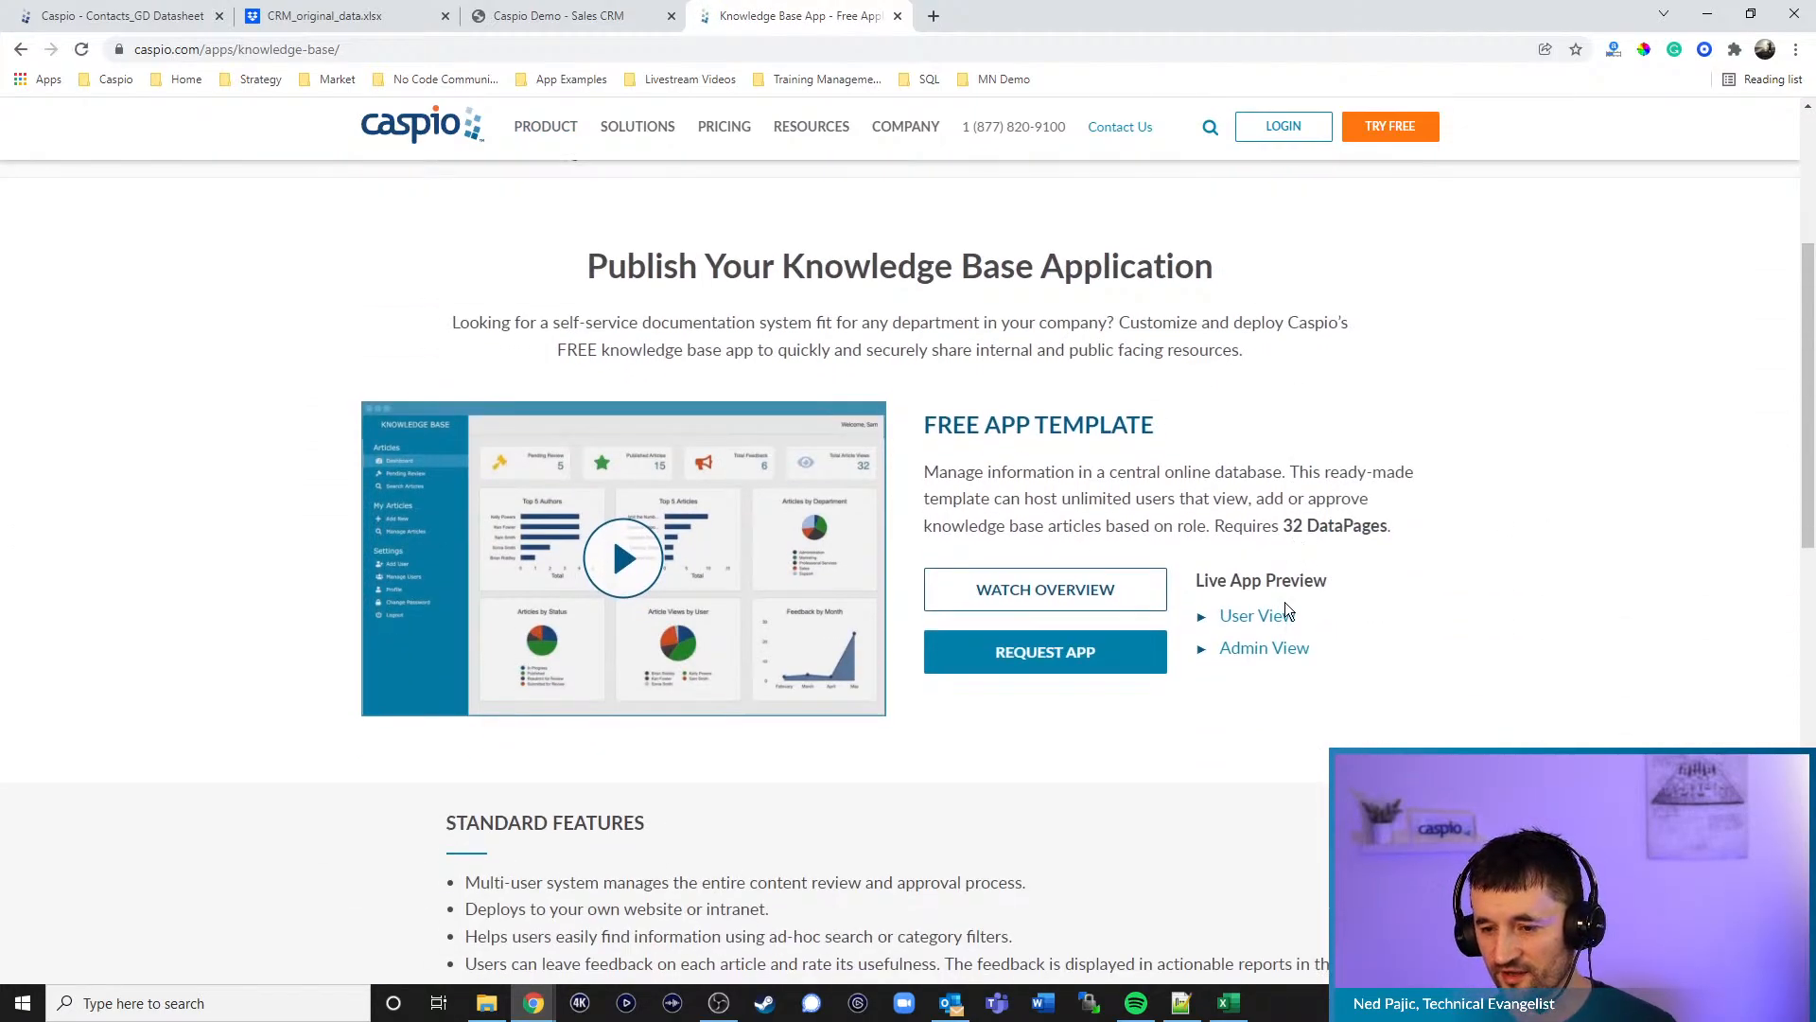
pyautogui.click(1265, 617)
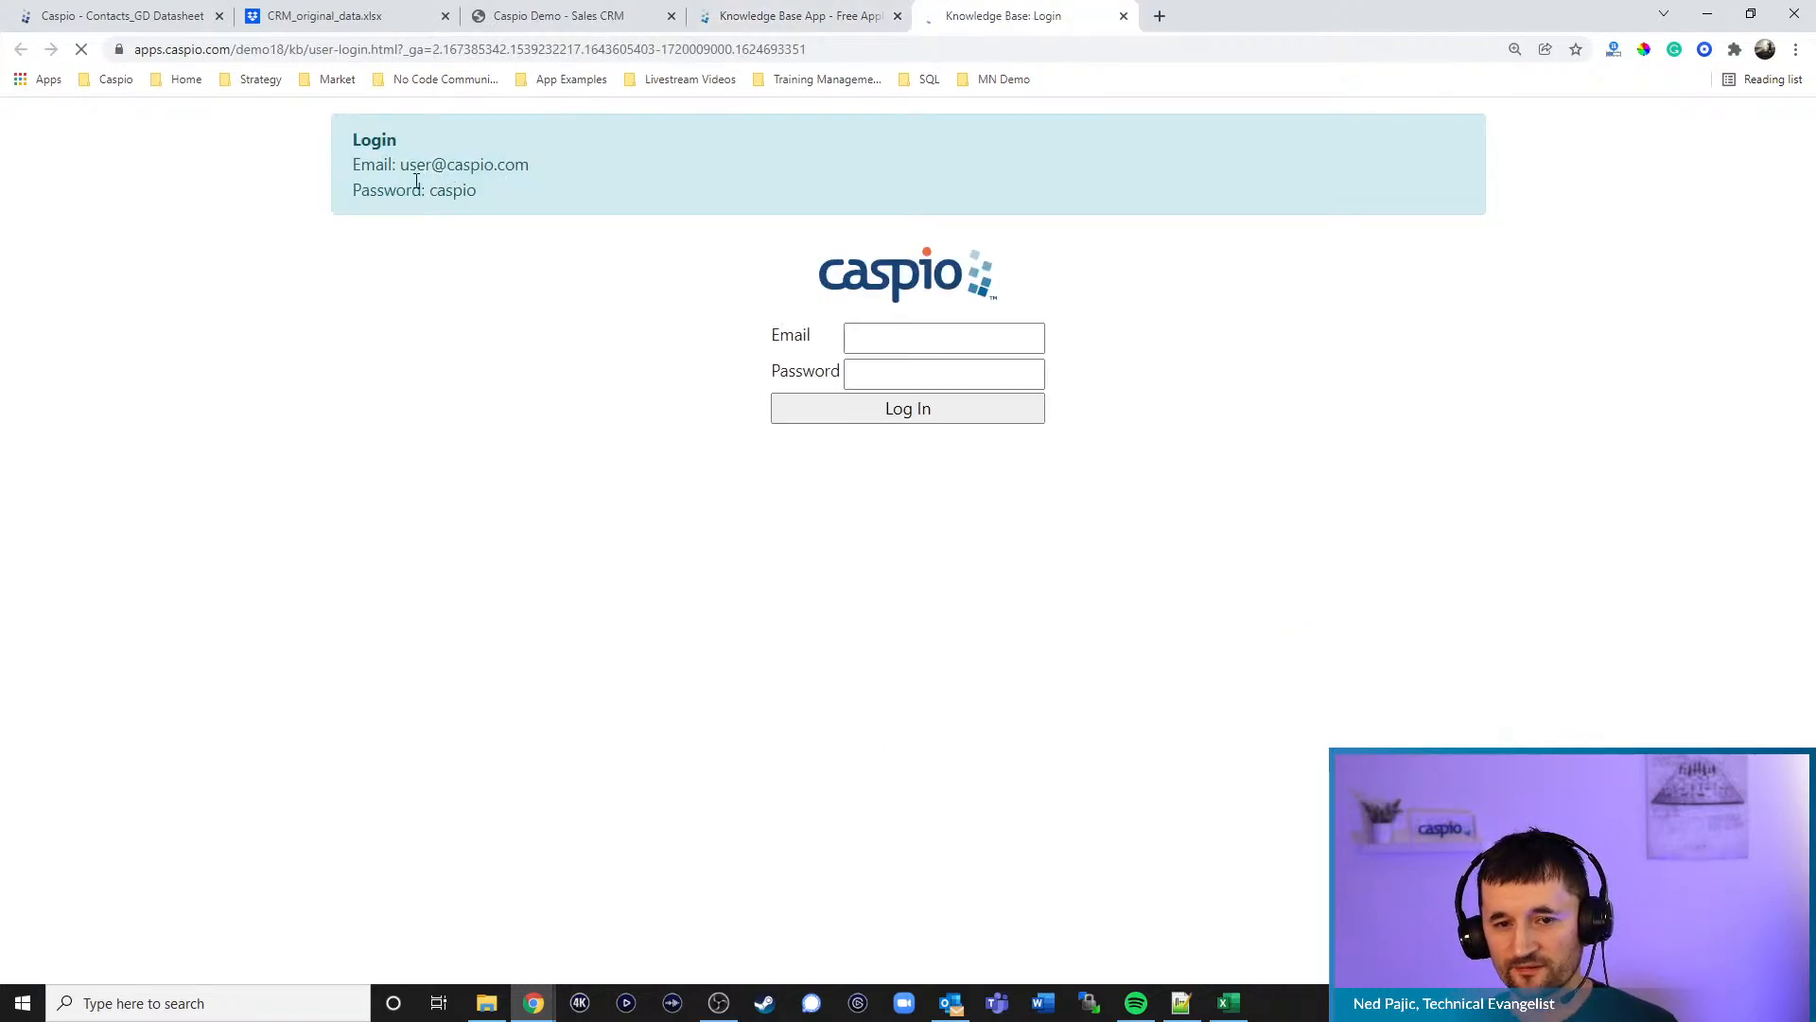
# - Log in with the hint's sample email and open the Add New Article form
pyautogui.moveTo(405, 167); pyautogui.dragTo(528, 169)
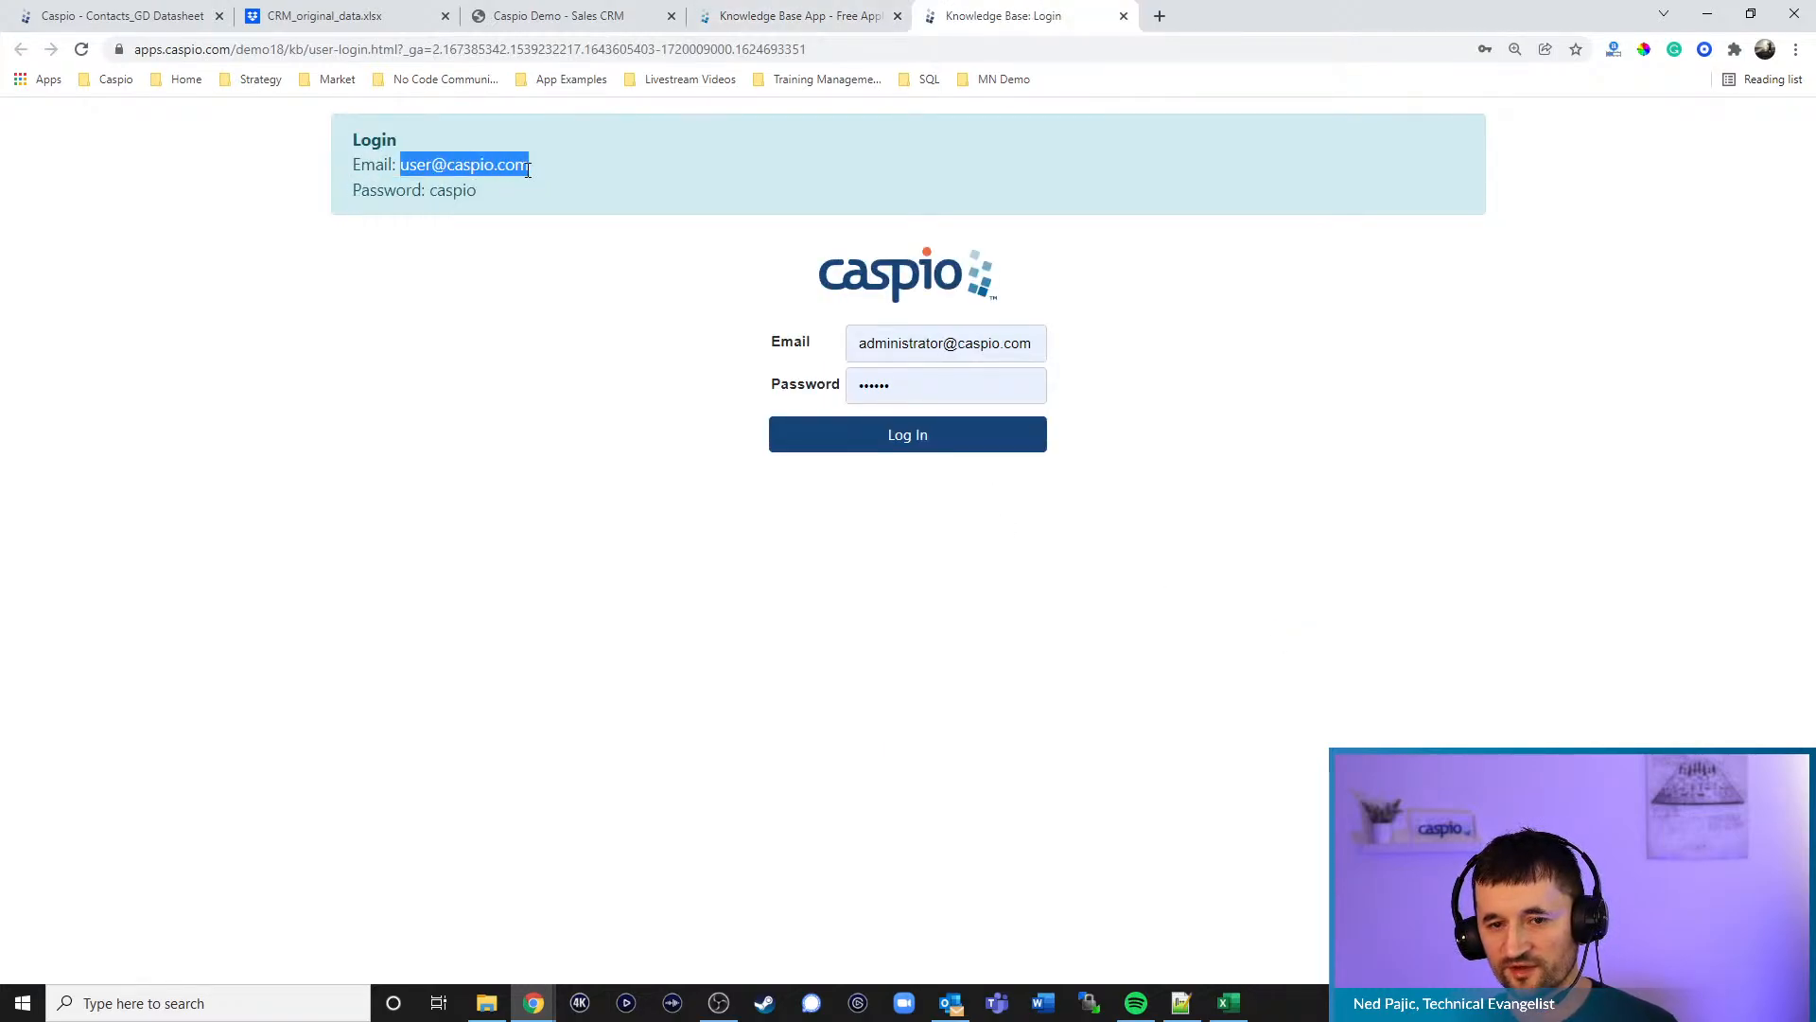
pyautogui.hotkey('ctrl', 'c')
pyautogui.click(923, 344)
pyautogui.hotkey('ctrl', 'a')
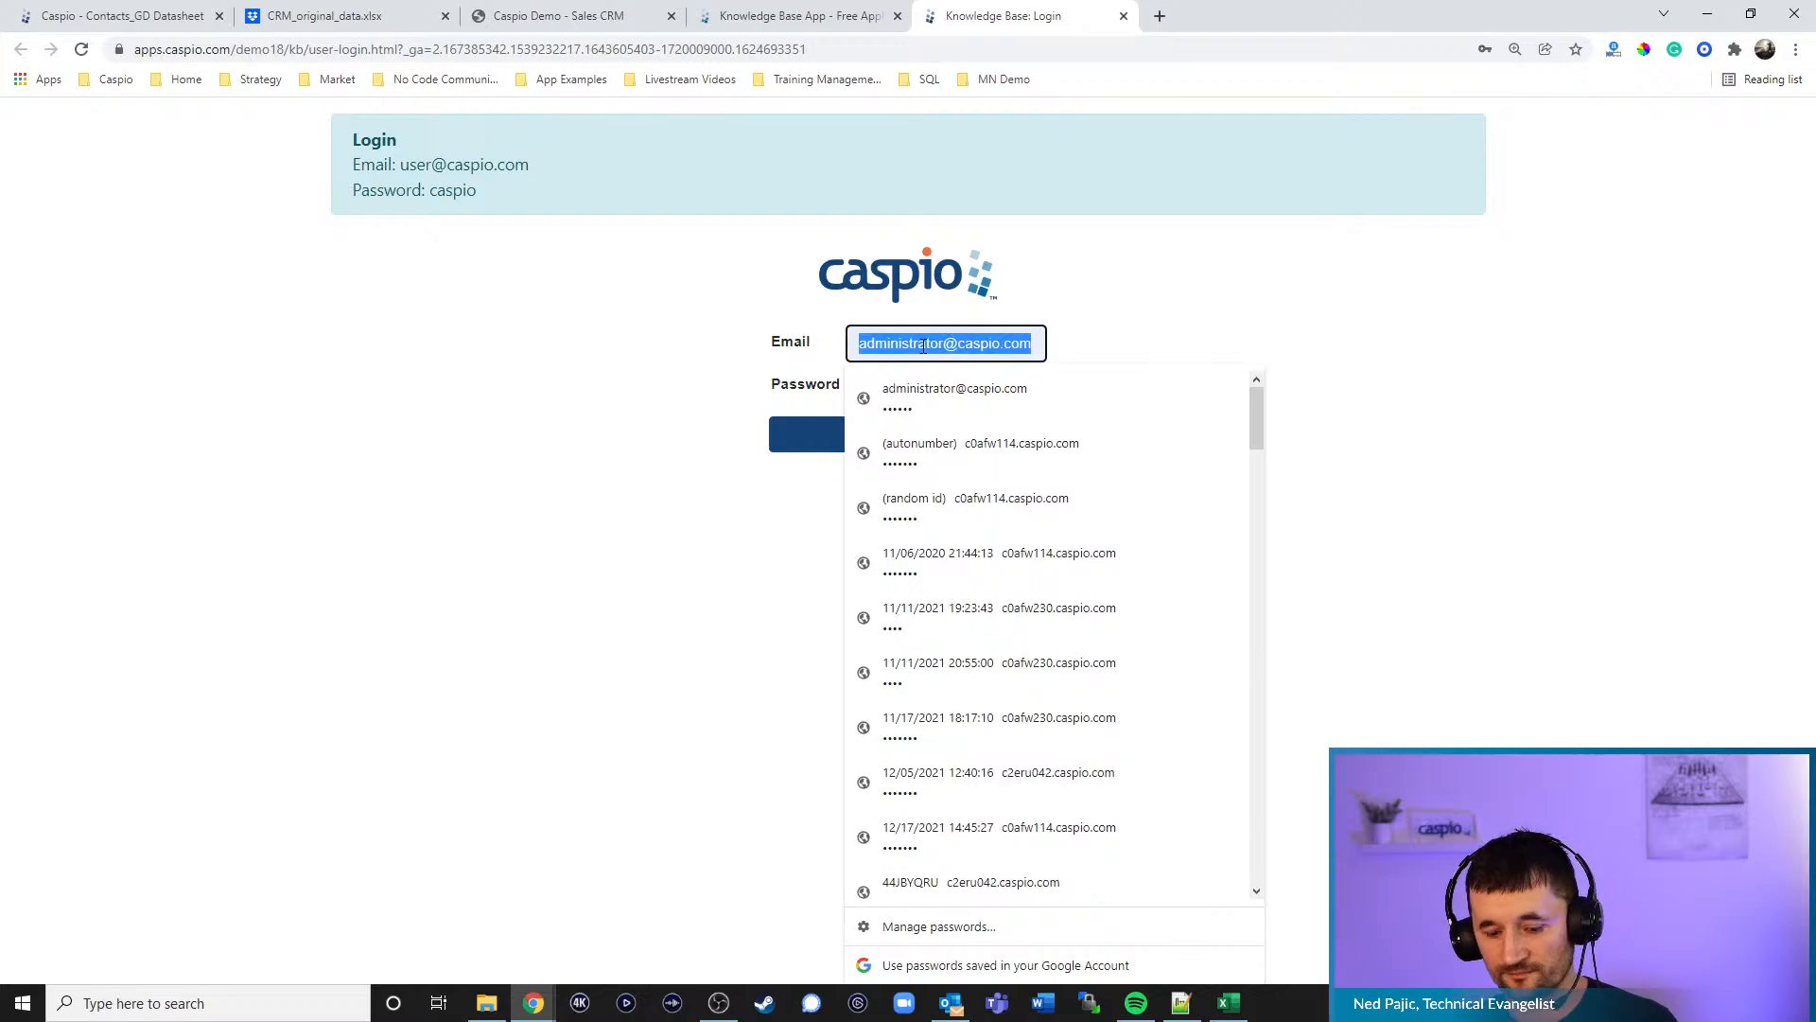
pyautogui.hotkey('ctrl', 'v')
pyautogui.click(936, 386)
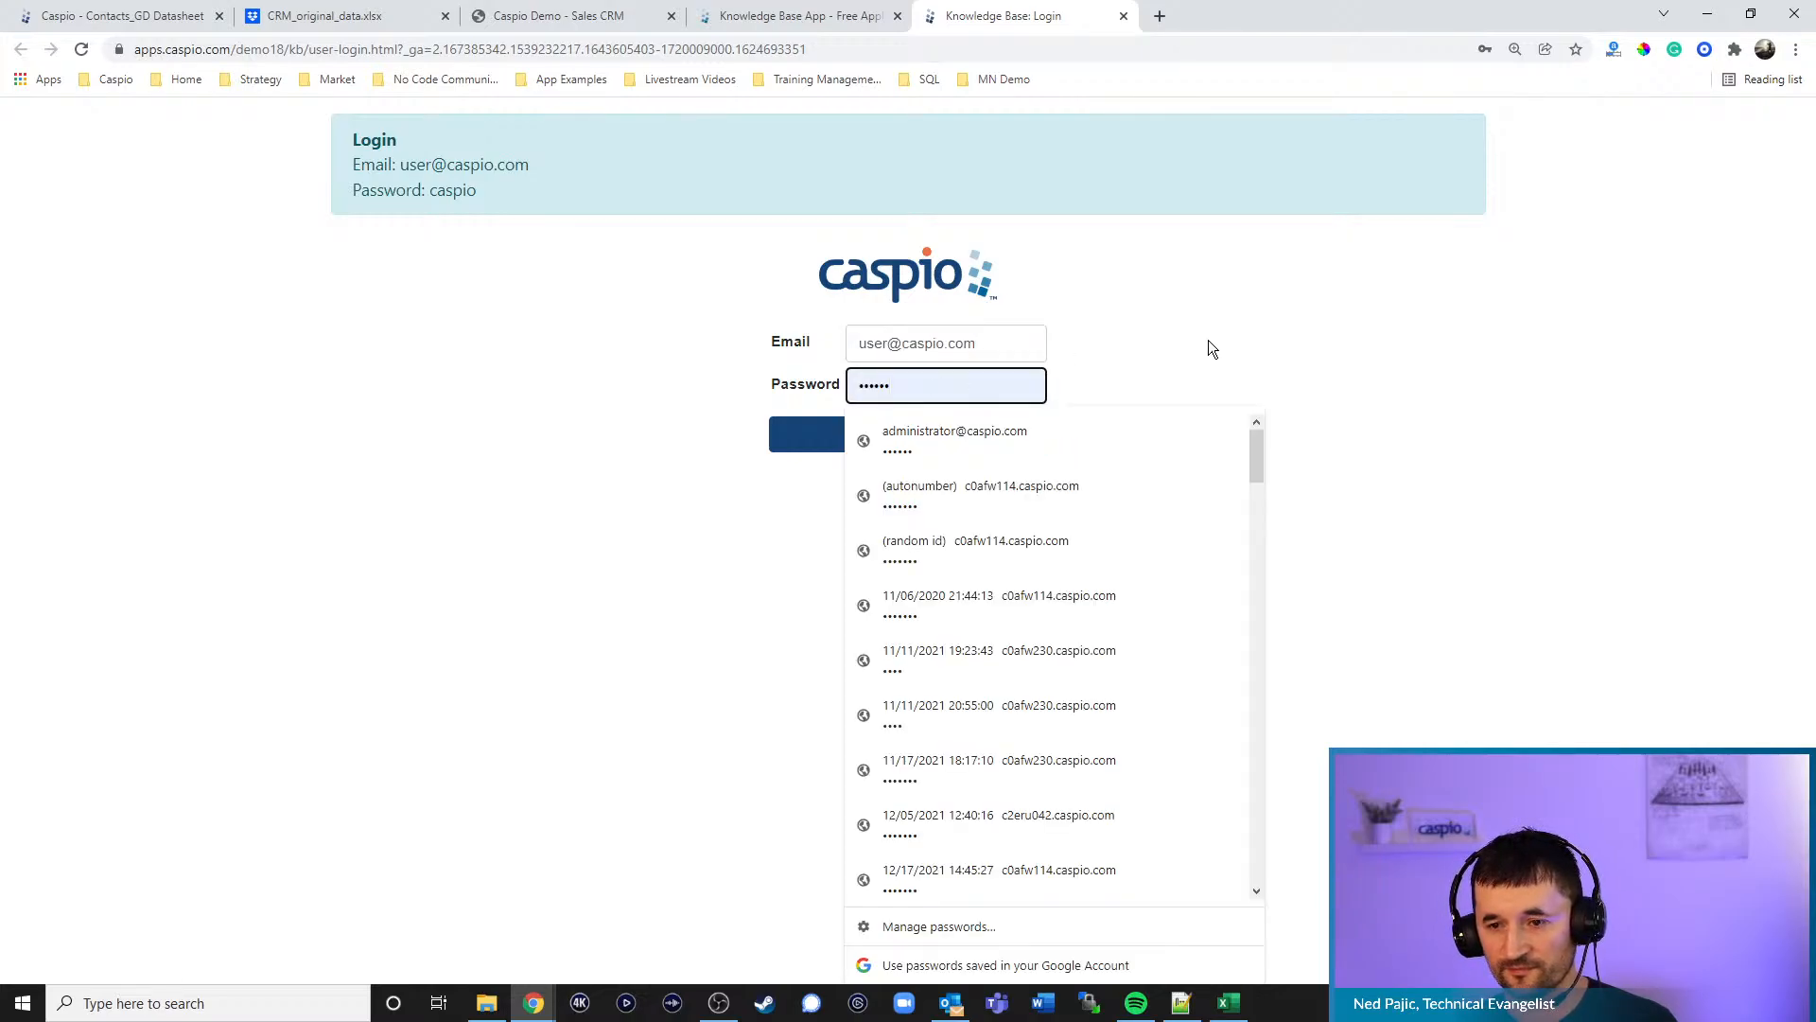
pyautogui.click(1022, 434)
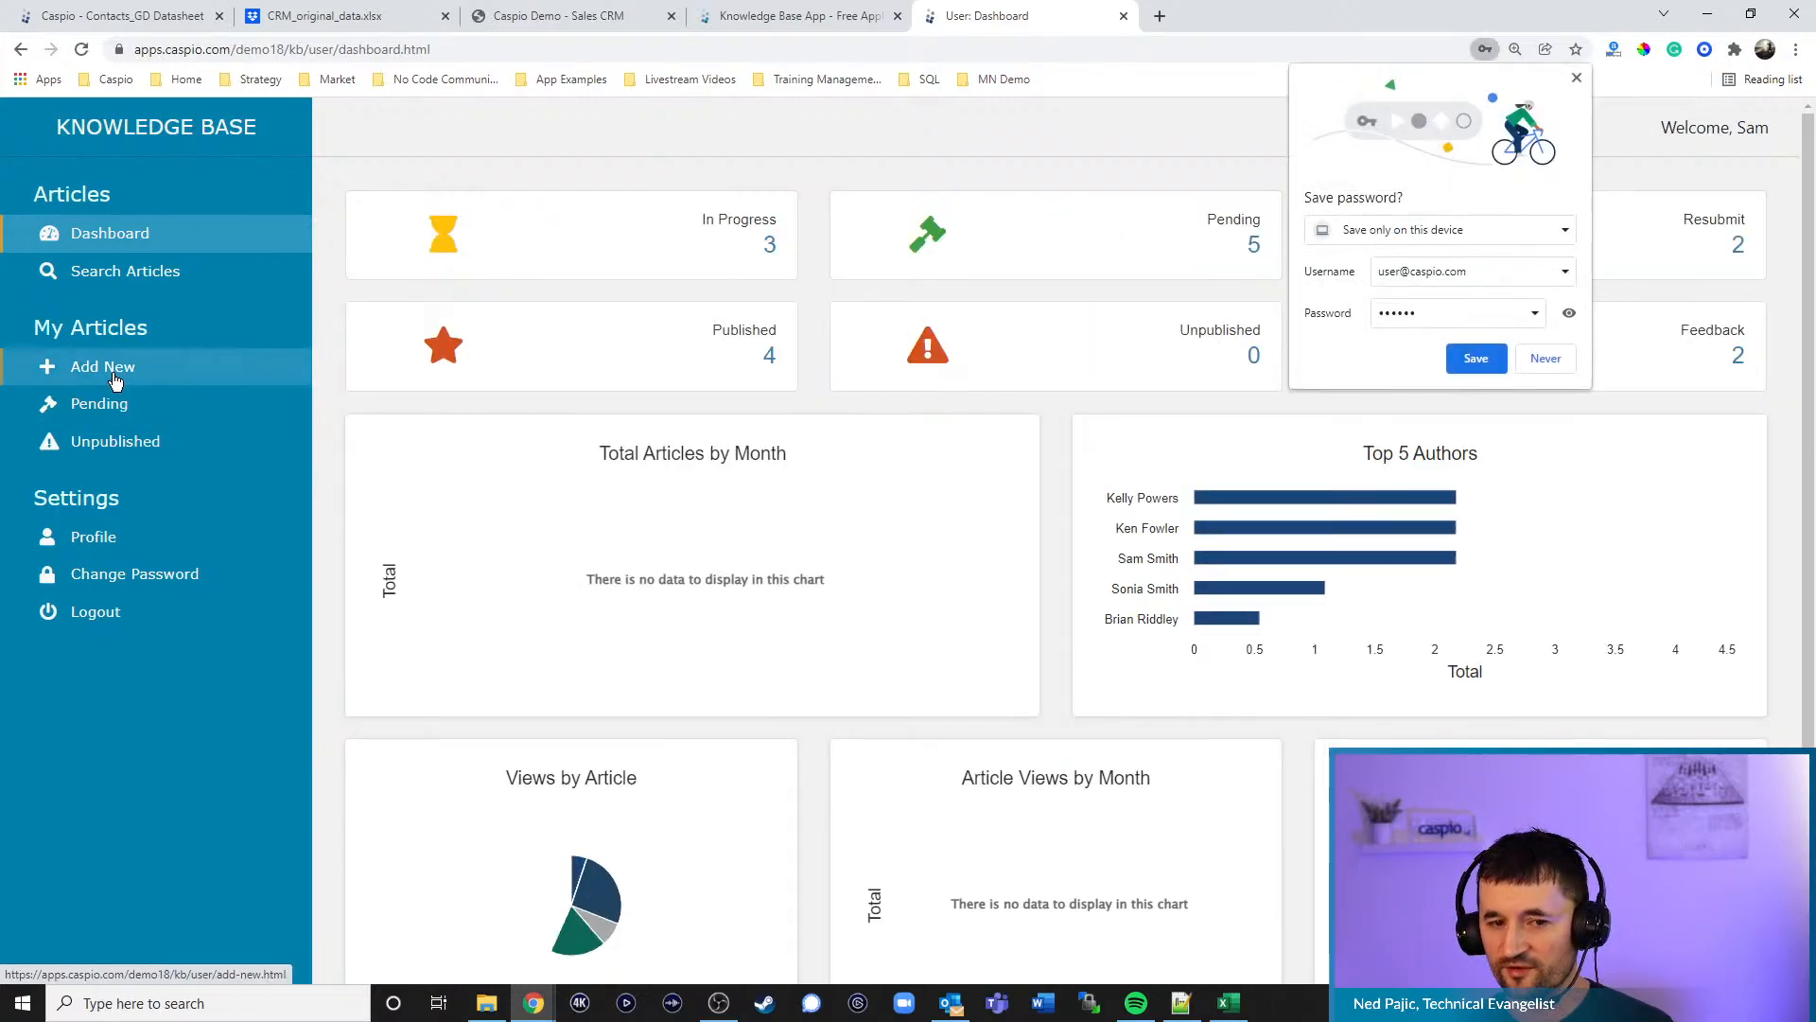
pyautogui.click(114, 377)
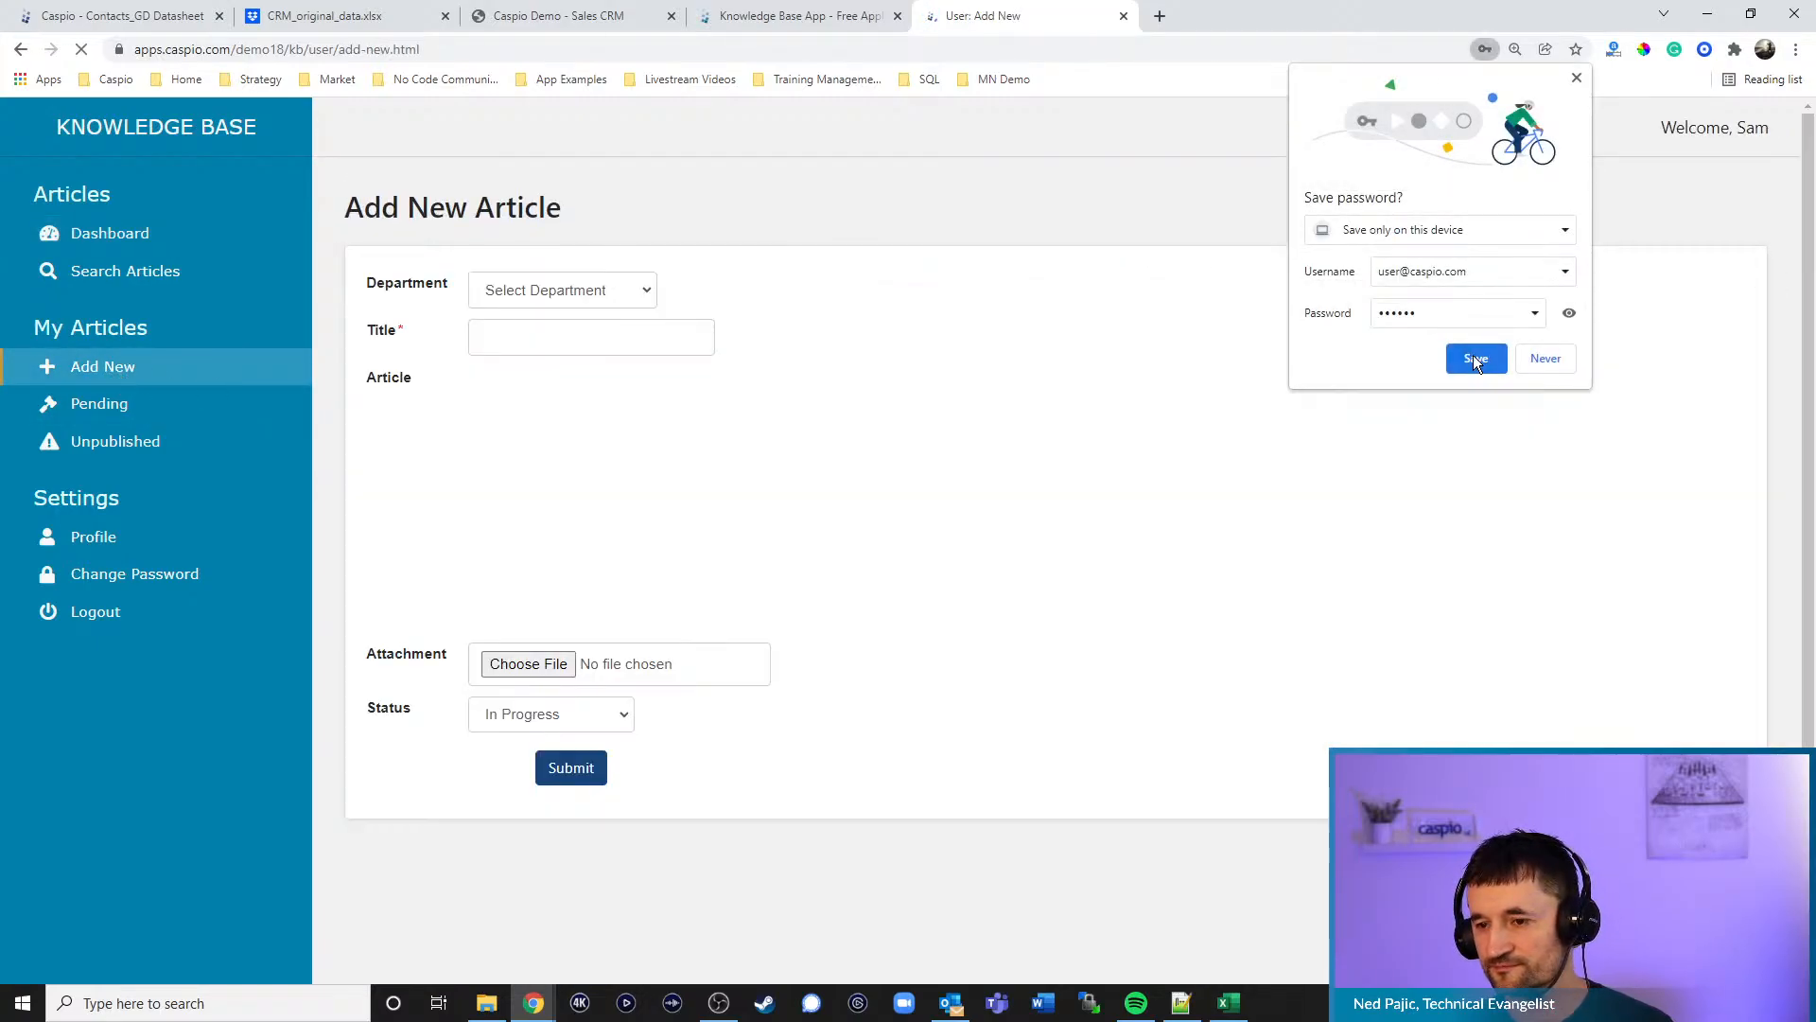
# - Submit a Marketing article titled 'test' with body 'teststse', then open the Pending articles list
pyautogui.click(1475, 357)
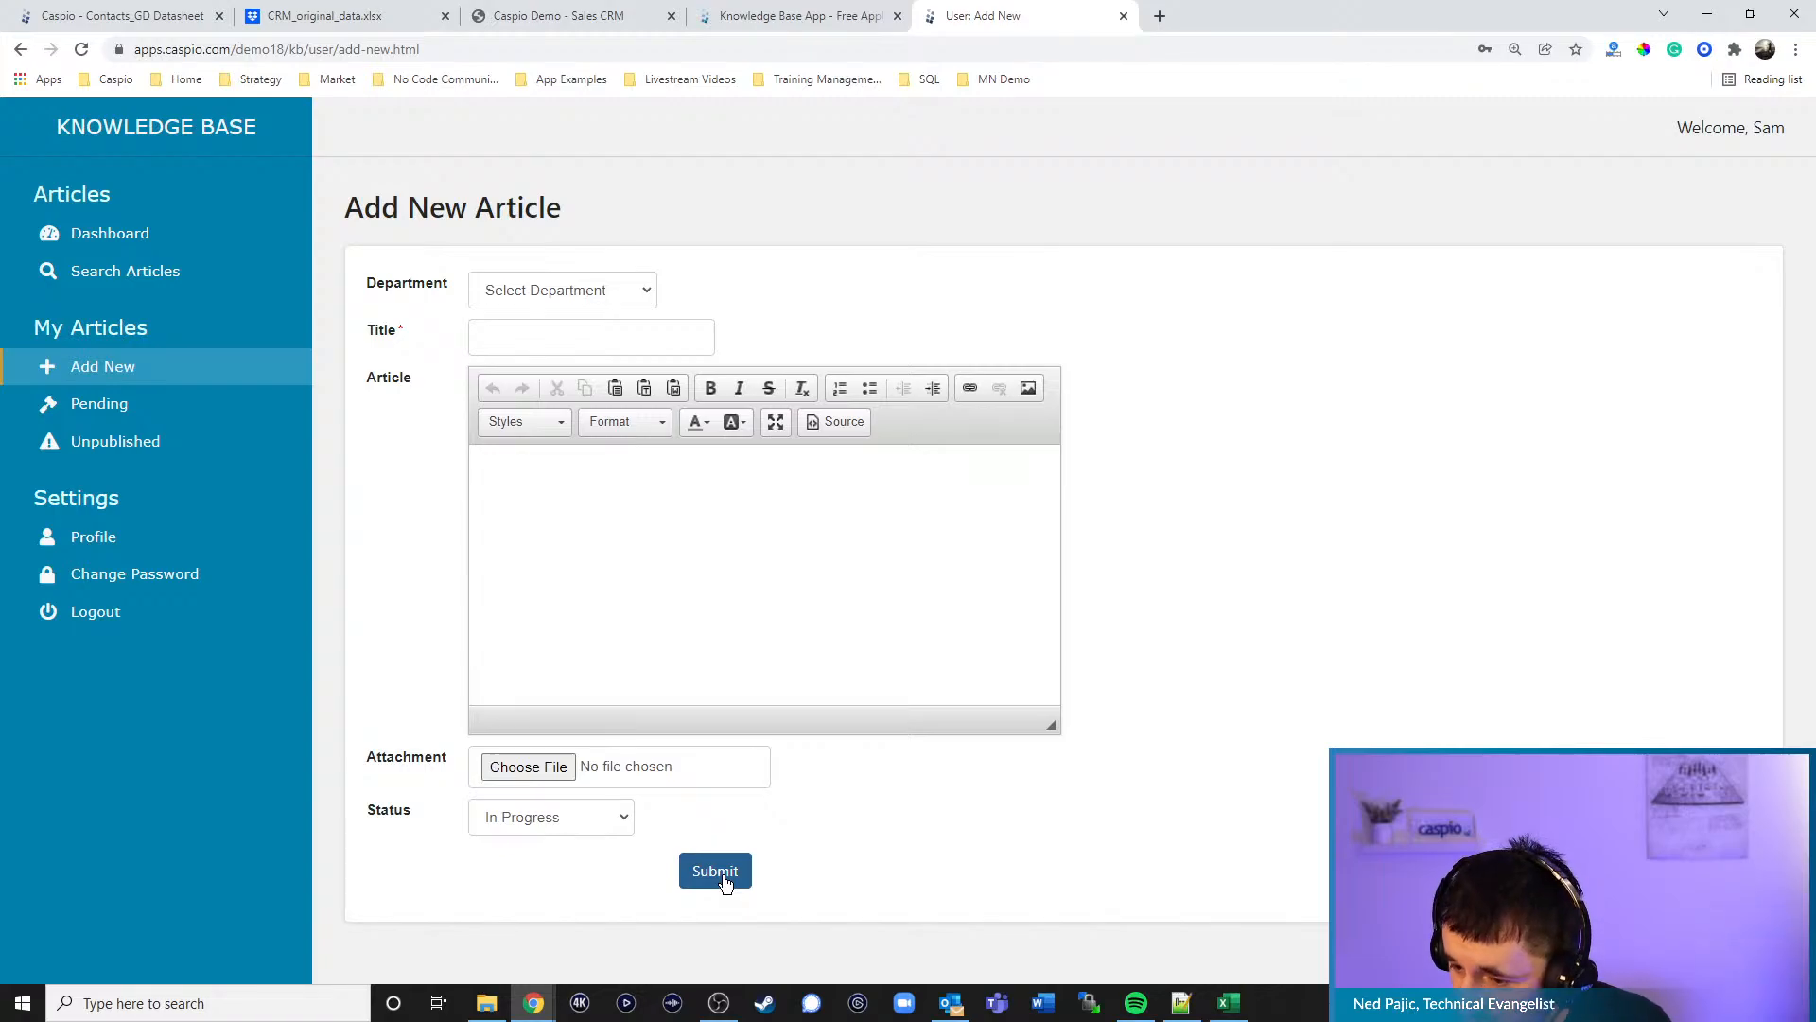
pyautogui.click(567, 299)
pyautogui.click(518, 354)
pyautogui.click(523, 338)
pyautogui.write('test')
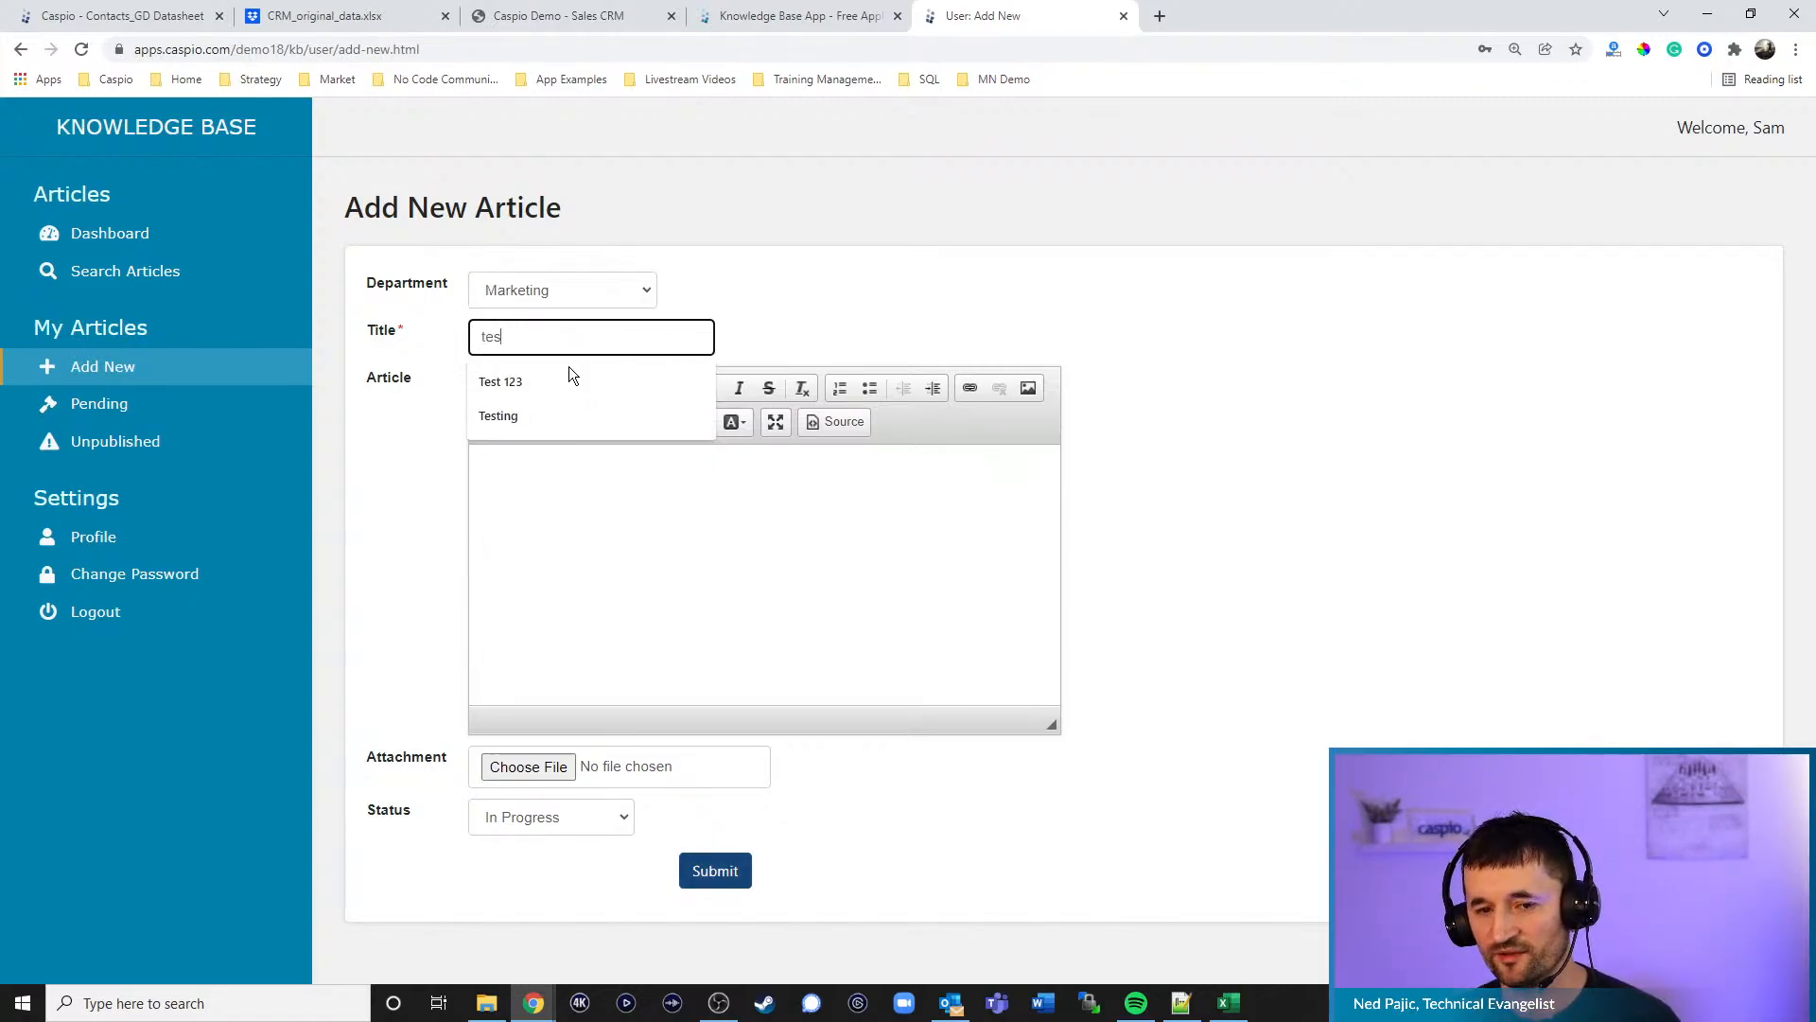
pyautogui.click(769, 639)
pyautogui.write('teststset')
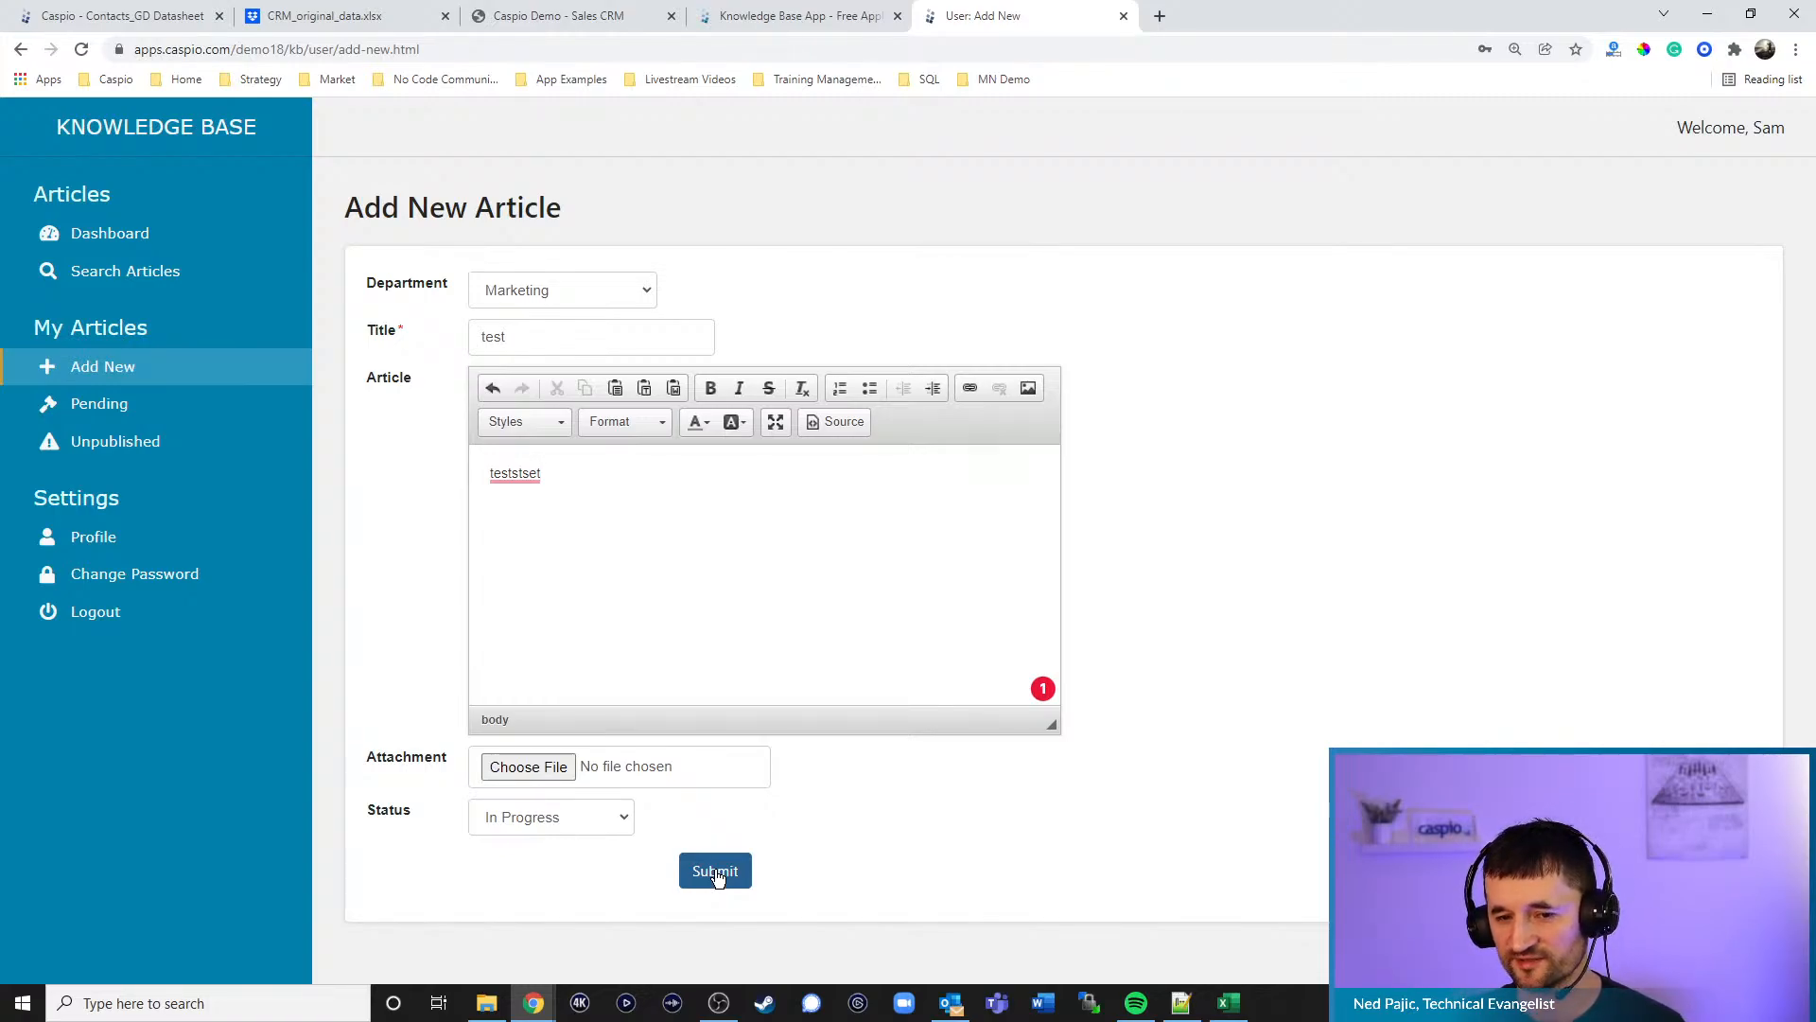
pyautogui.click(716, 873)
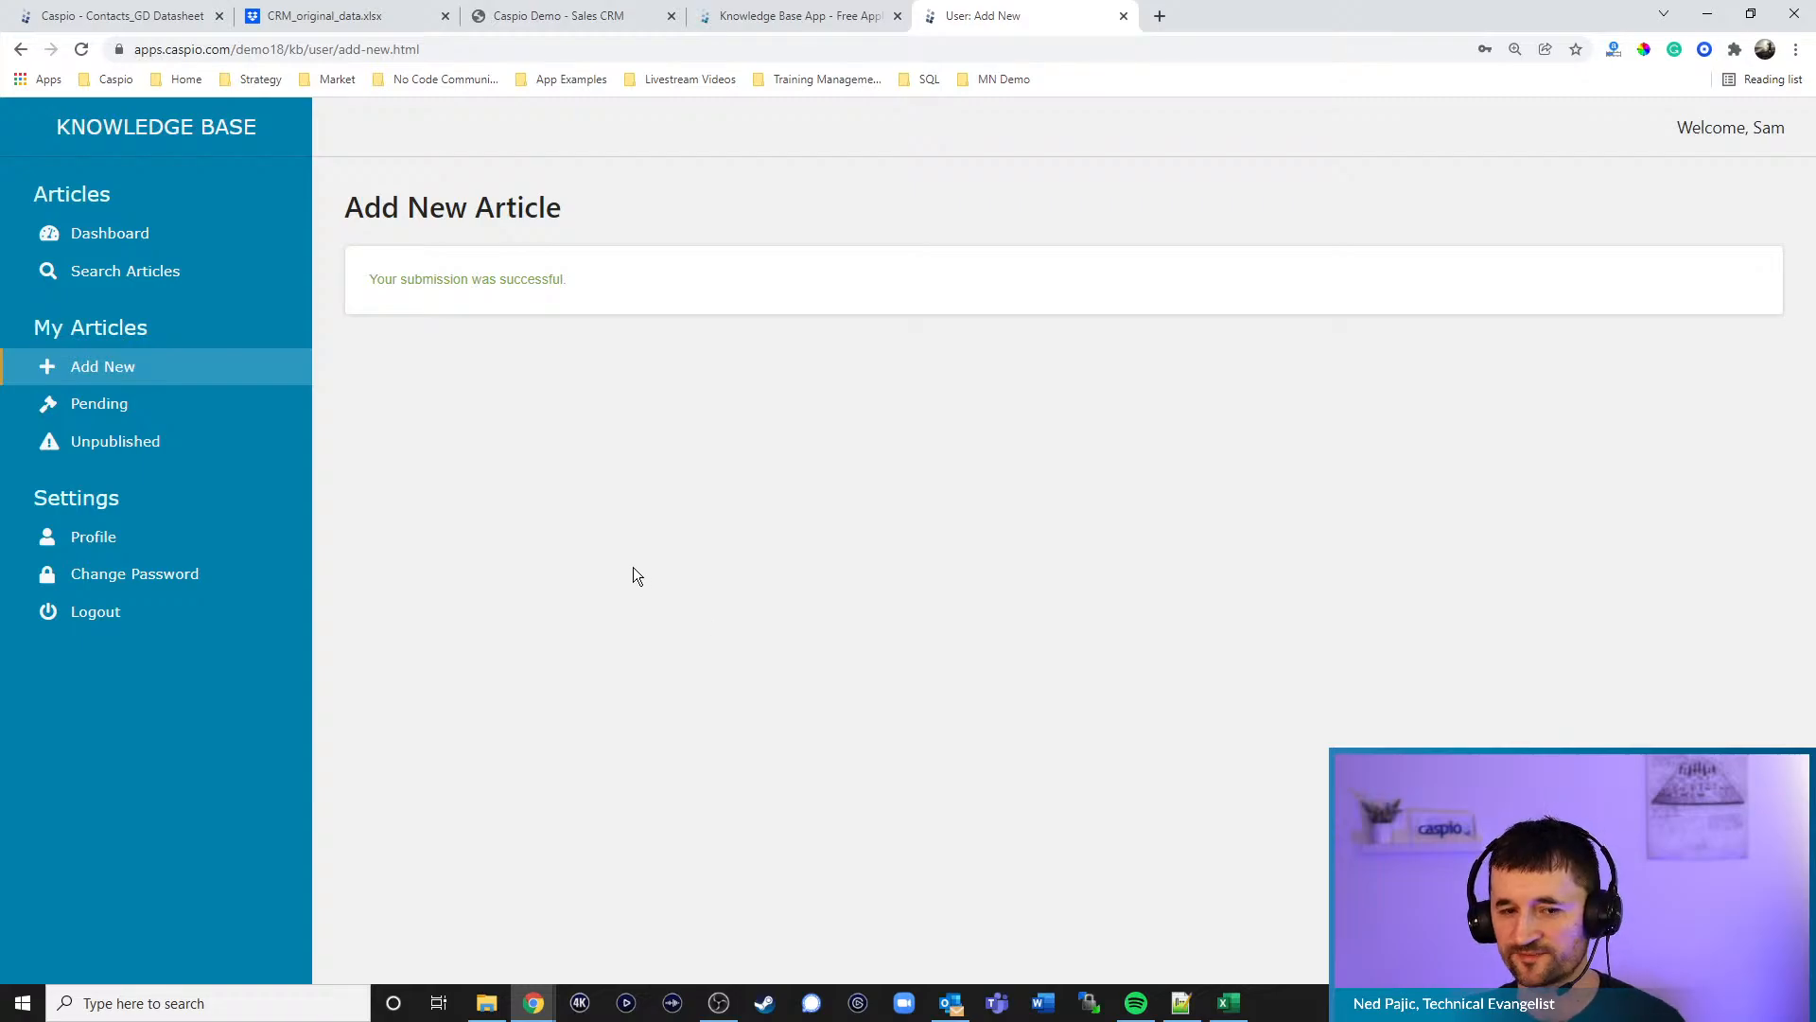
pyautogui.click(130, 415)
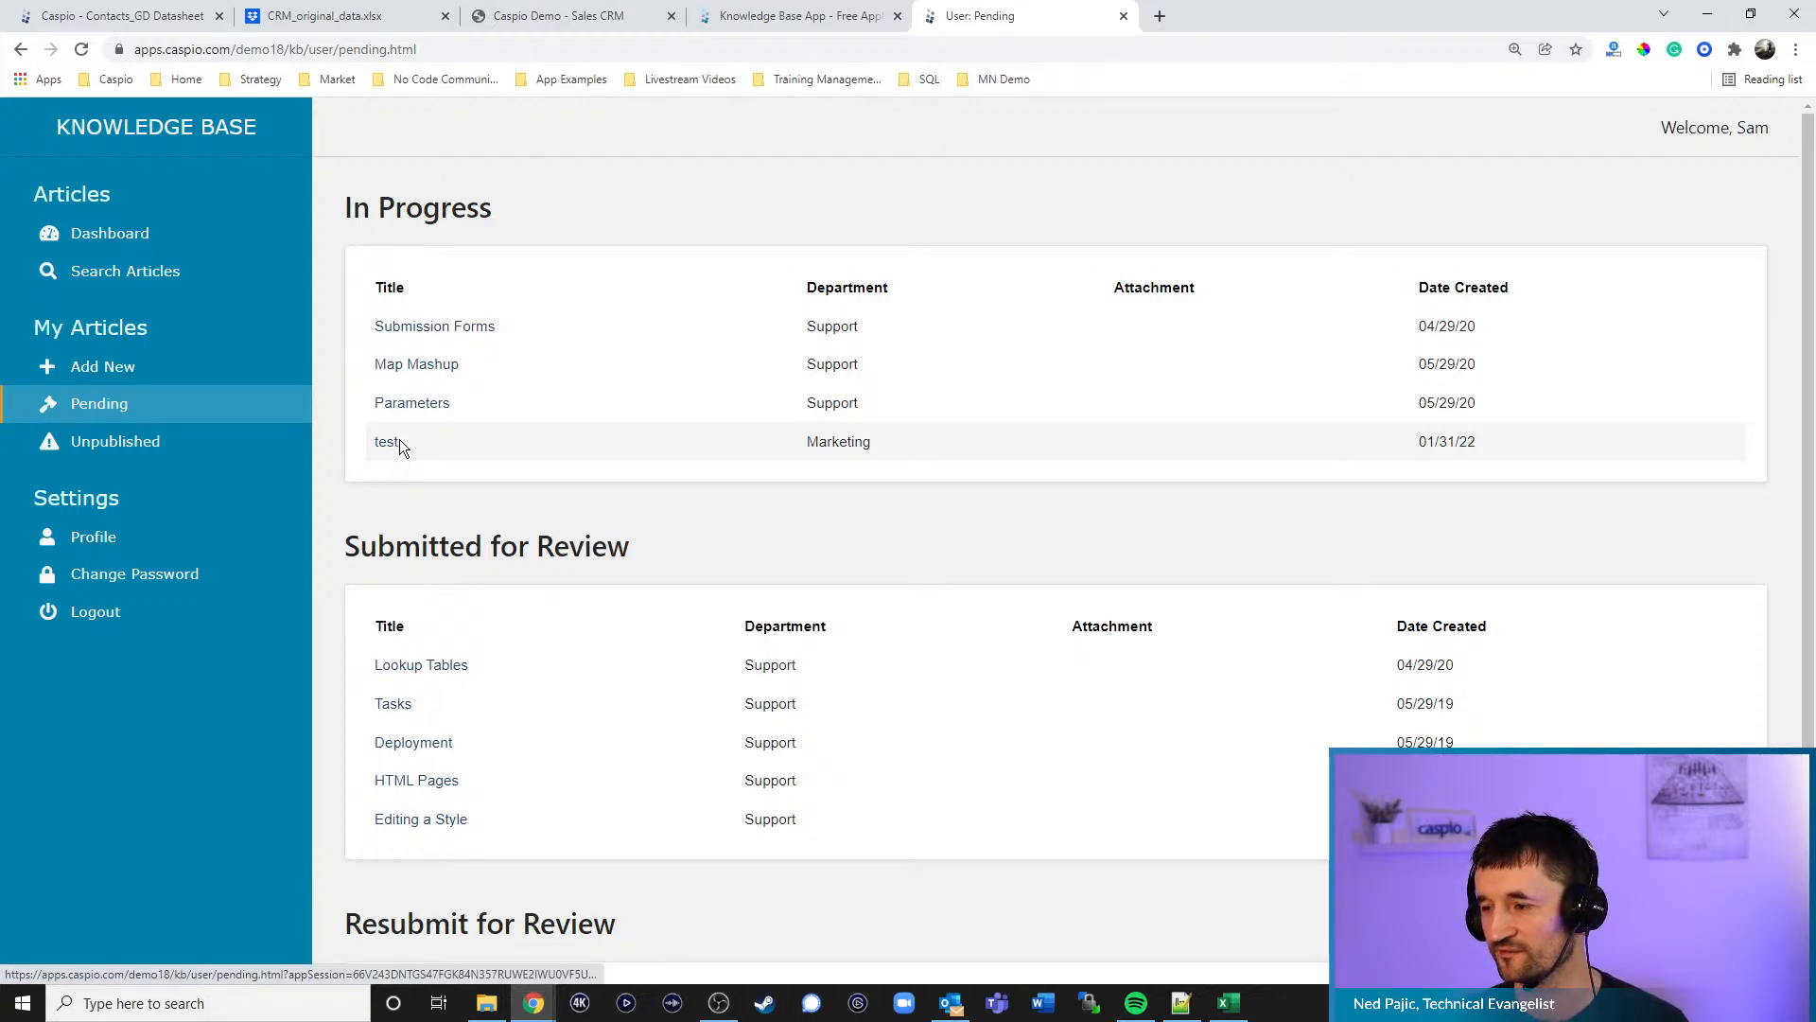
# - Confirm the 'test' article is under In Progress, then return to the Dropbox CRM Refresh folder tab
pyautogui.click(813, 17)
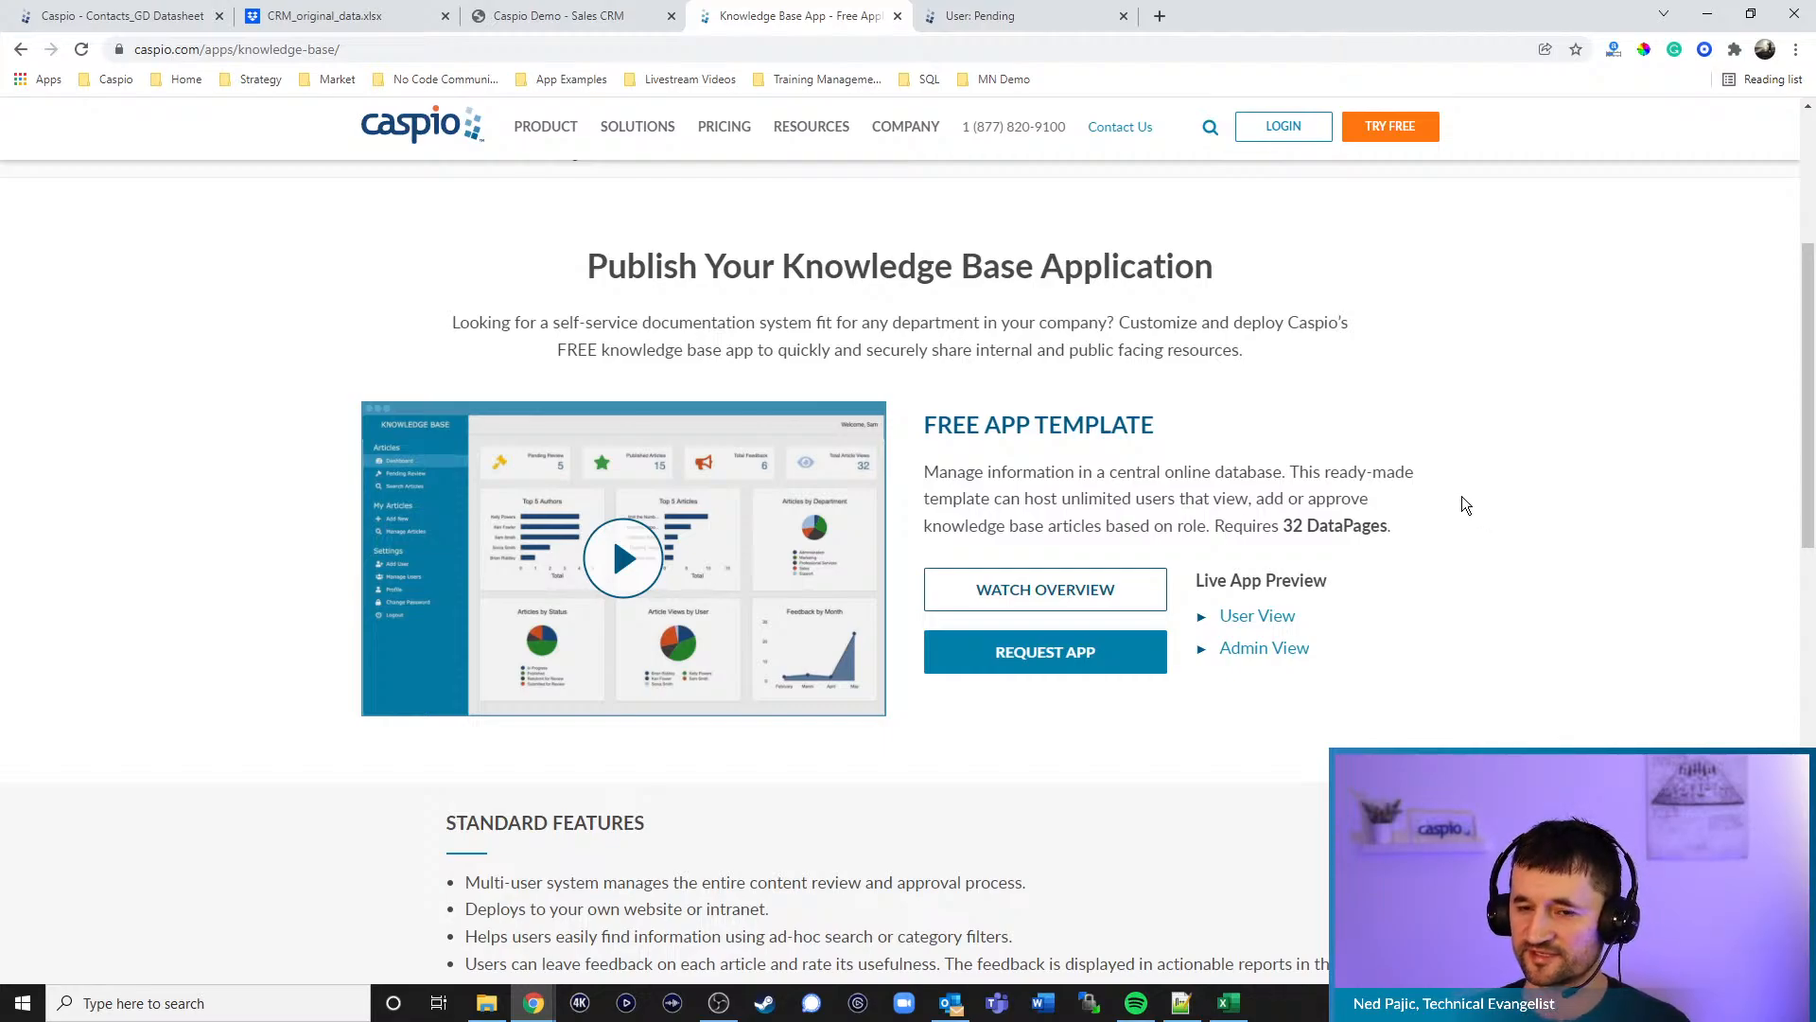
pyautogui.click(324, 16)
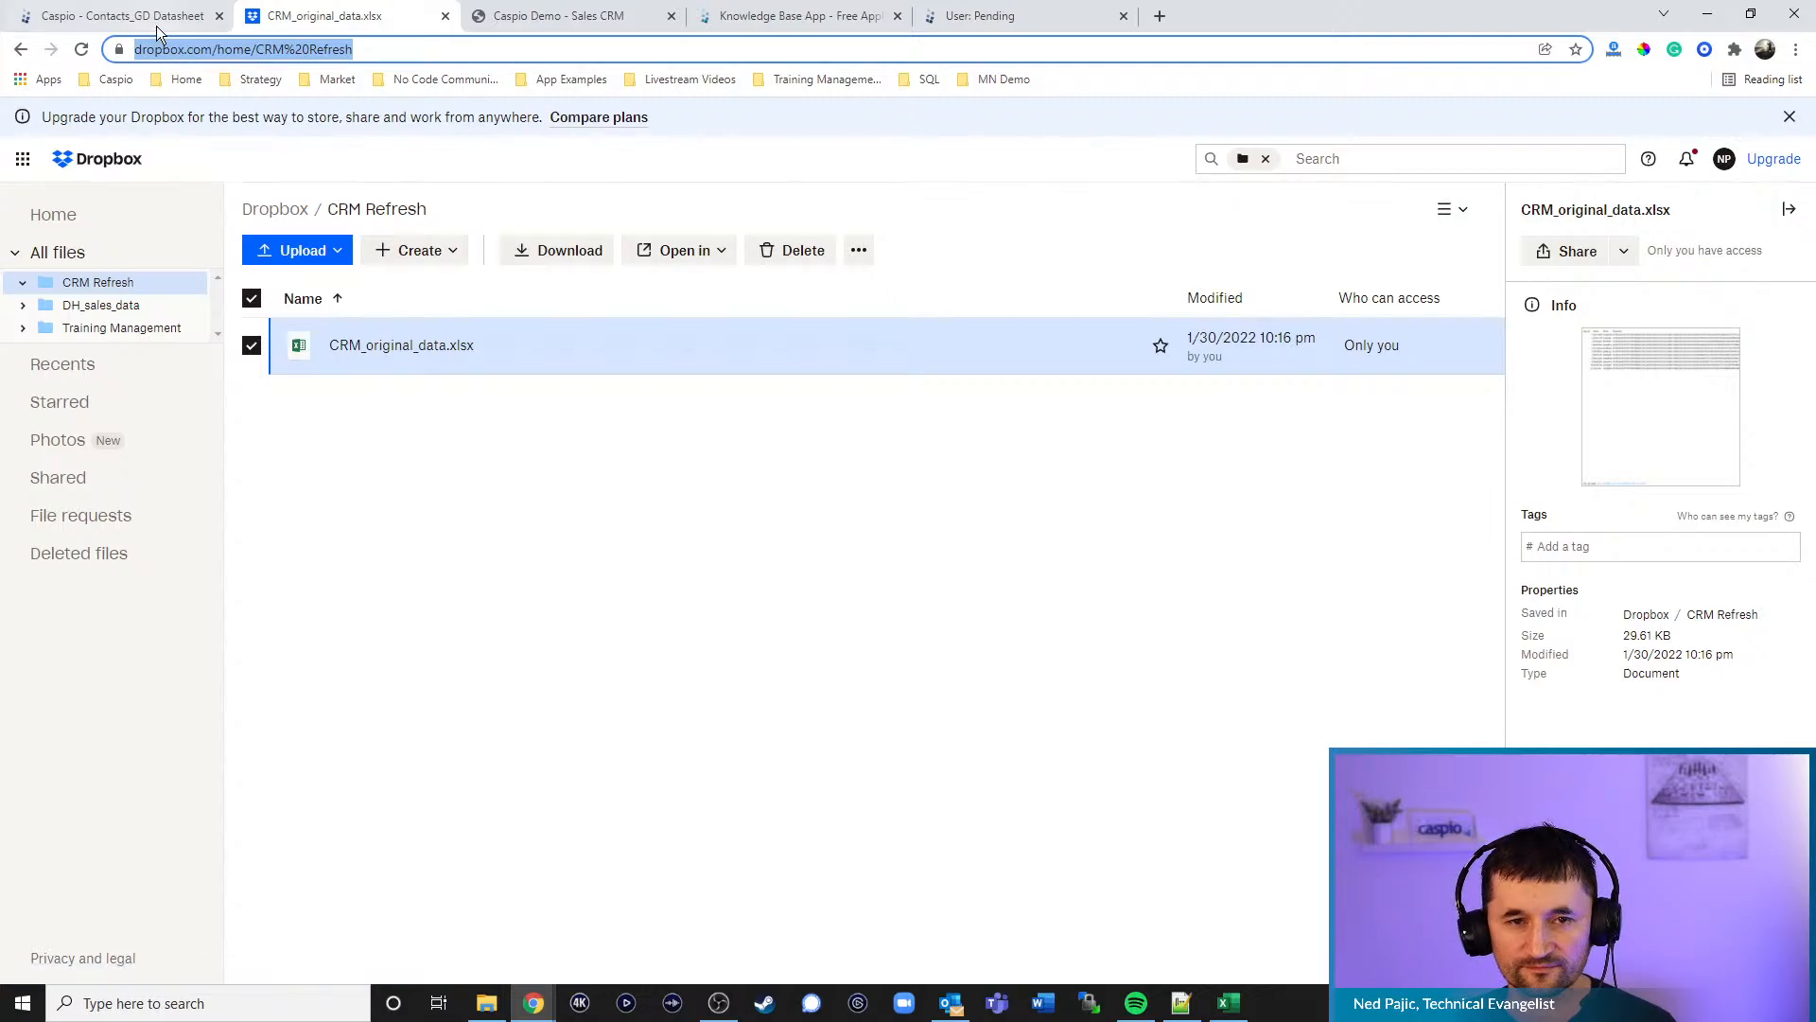
# - Preview CRM_original_data.xlsx and view its crm_tbl_sales, crm_tbl_customers and crm_tbl_logs sheets
pyautogui.click(397, 348)
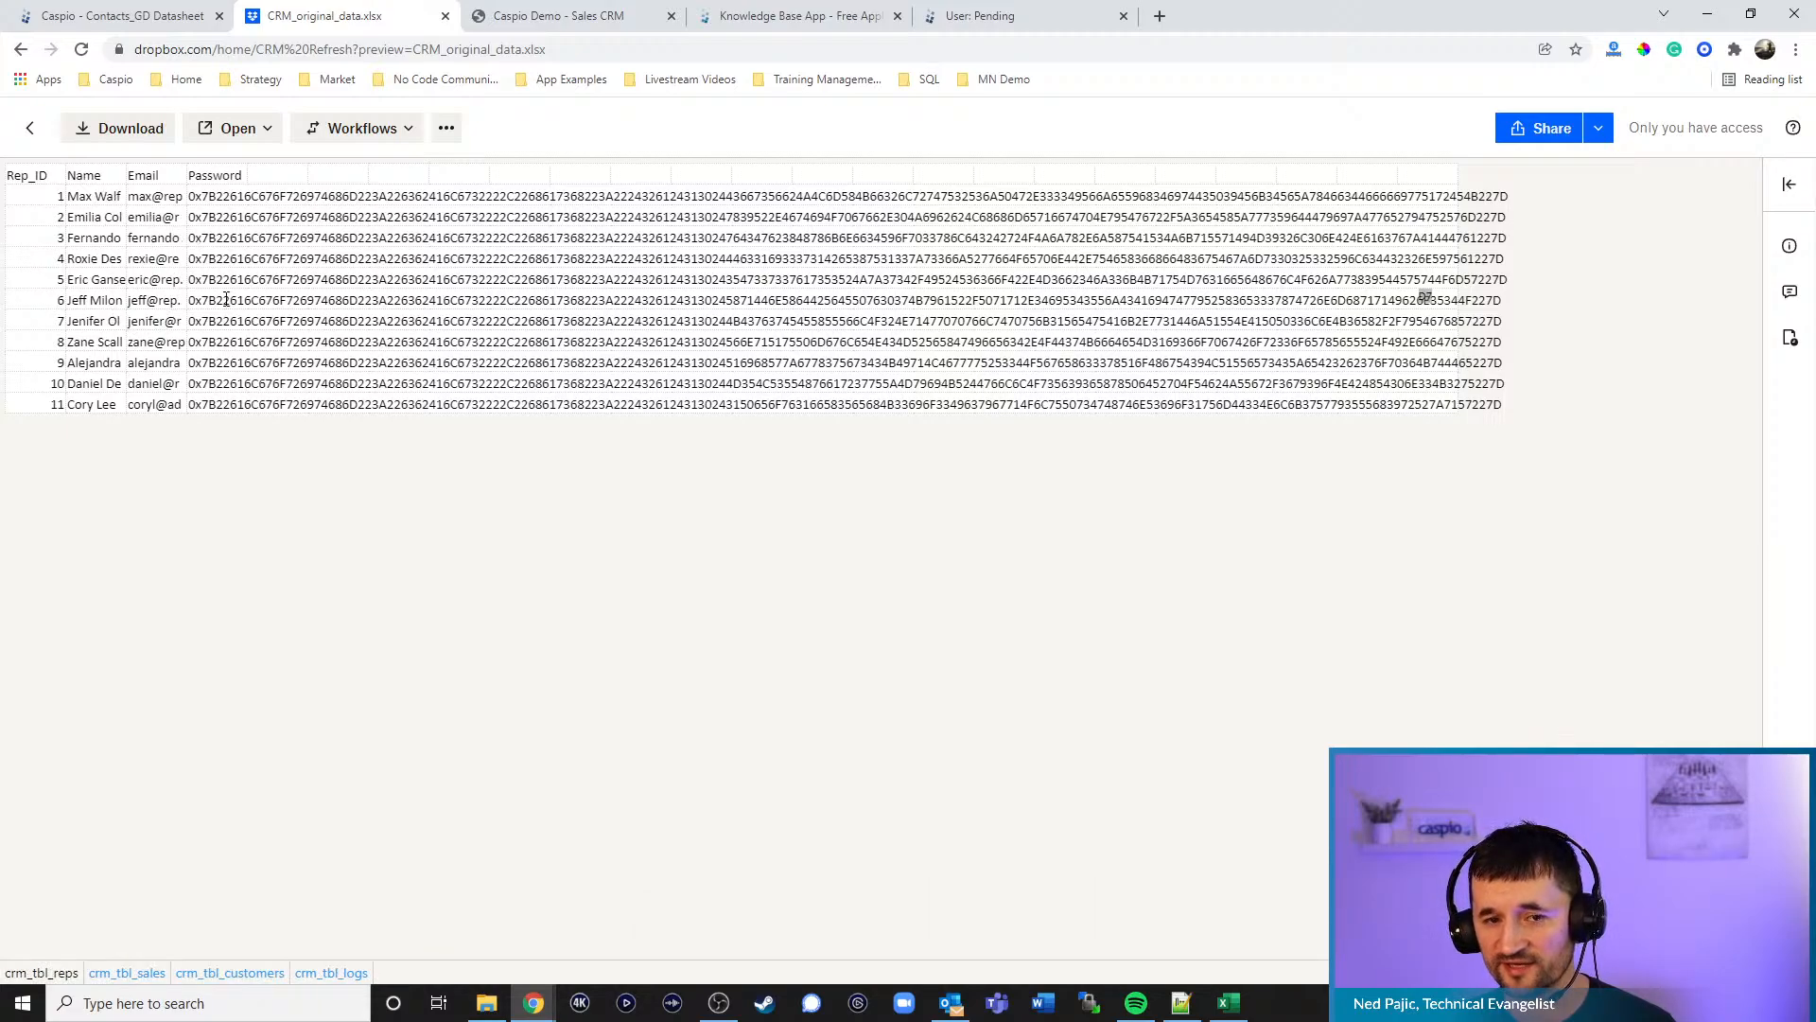
pyautogui.click(135, 970)
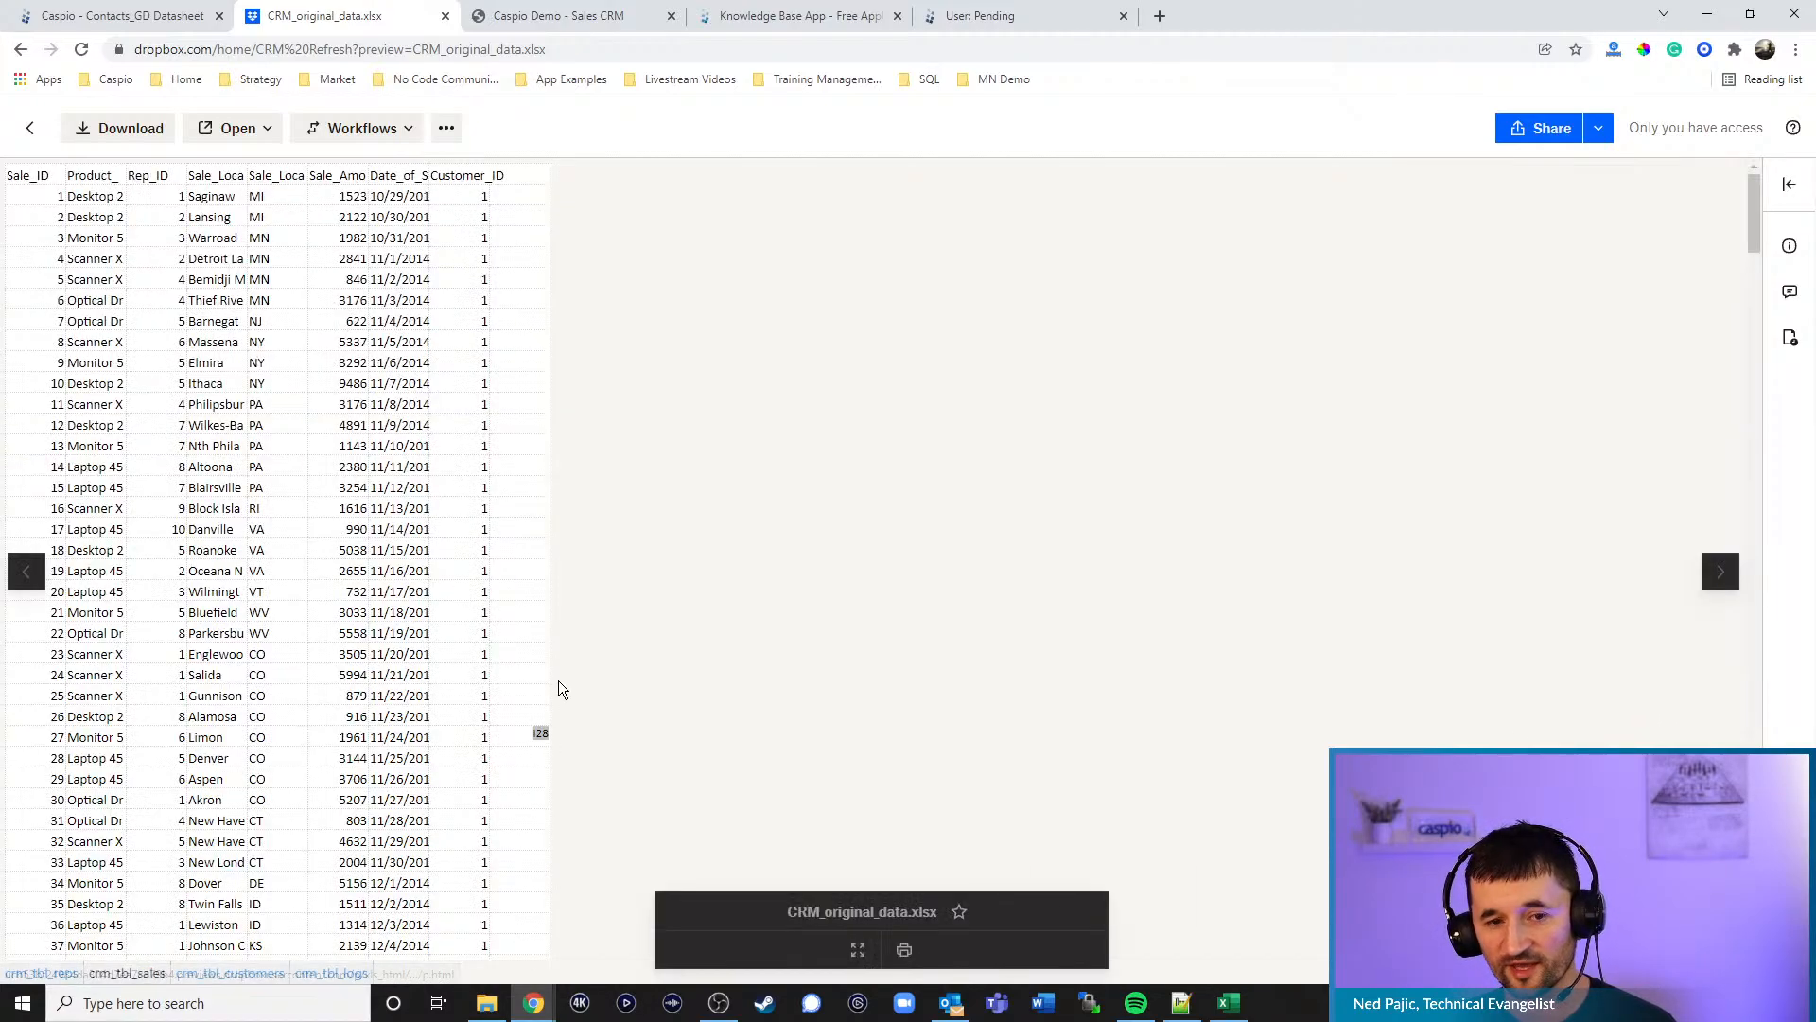
pyautogui.click(227, 975)
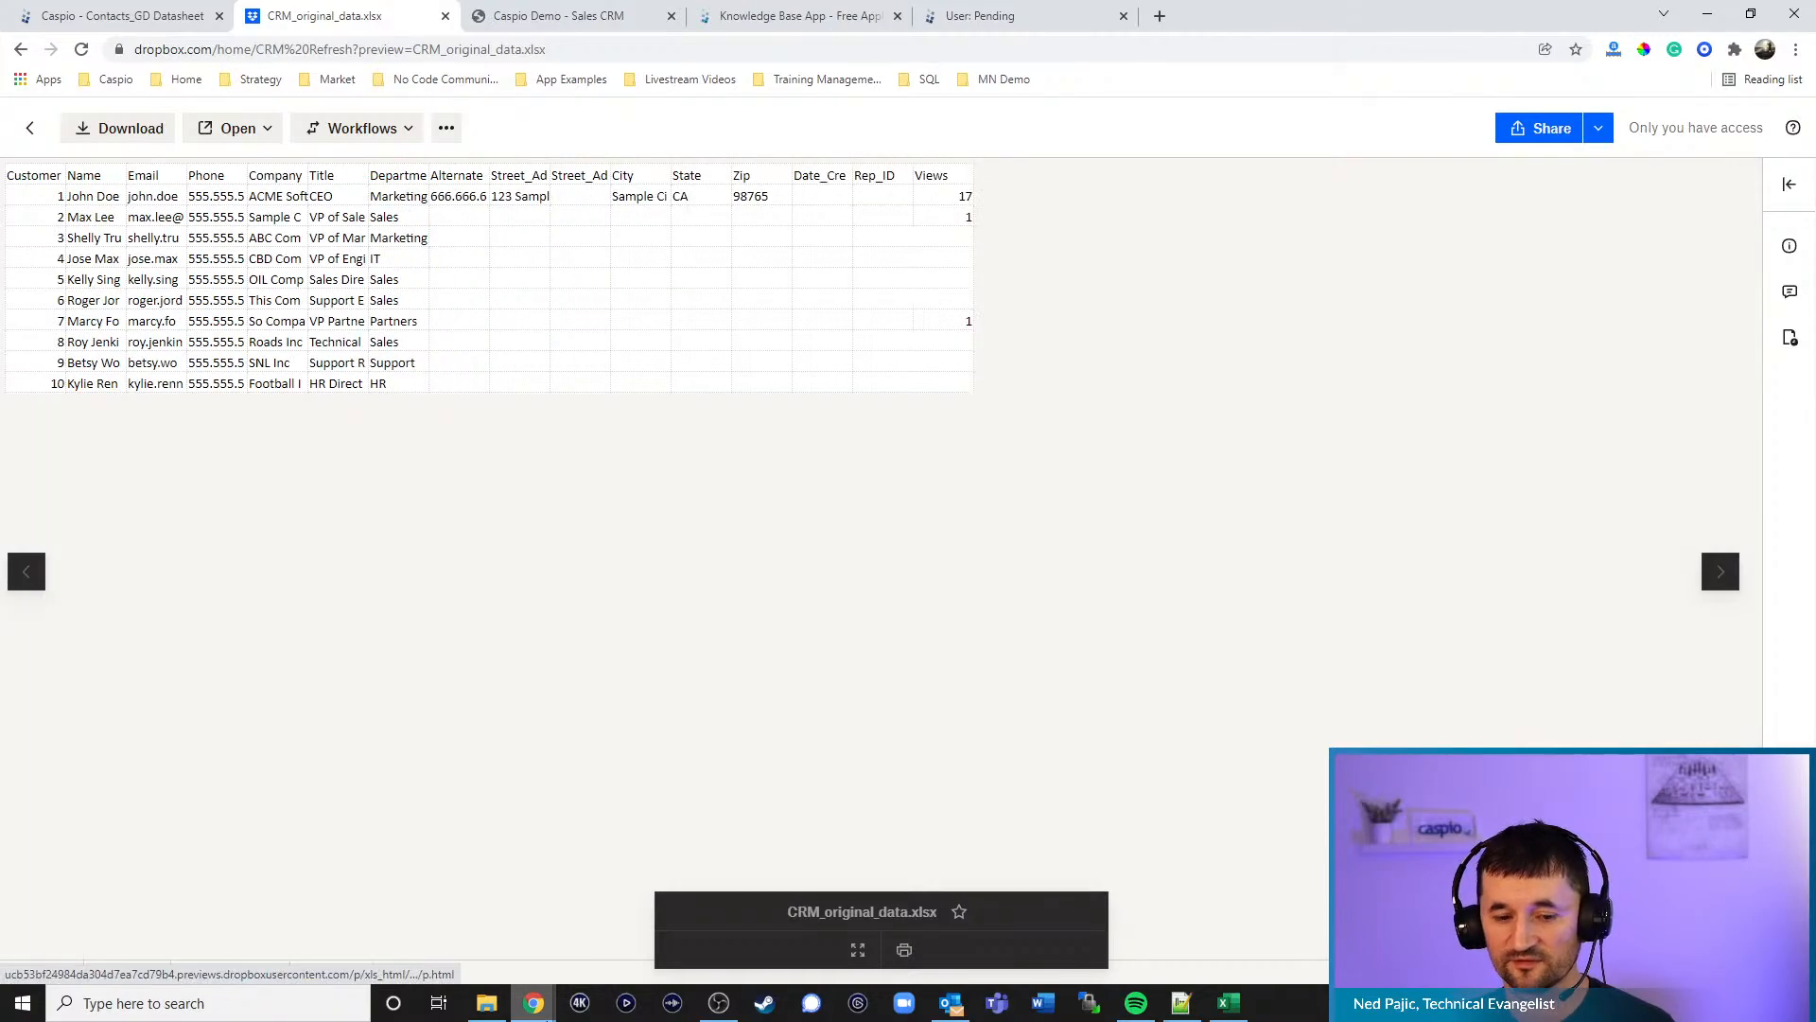
pyautogui.click(326, 973)
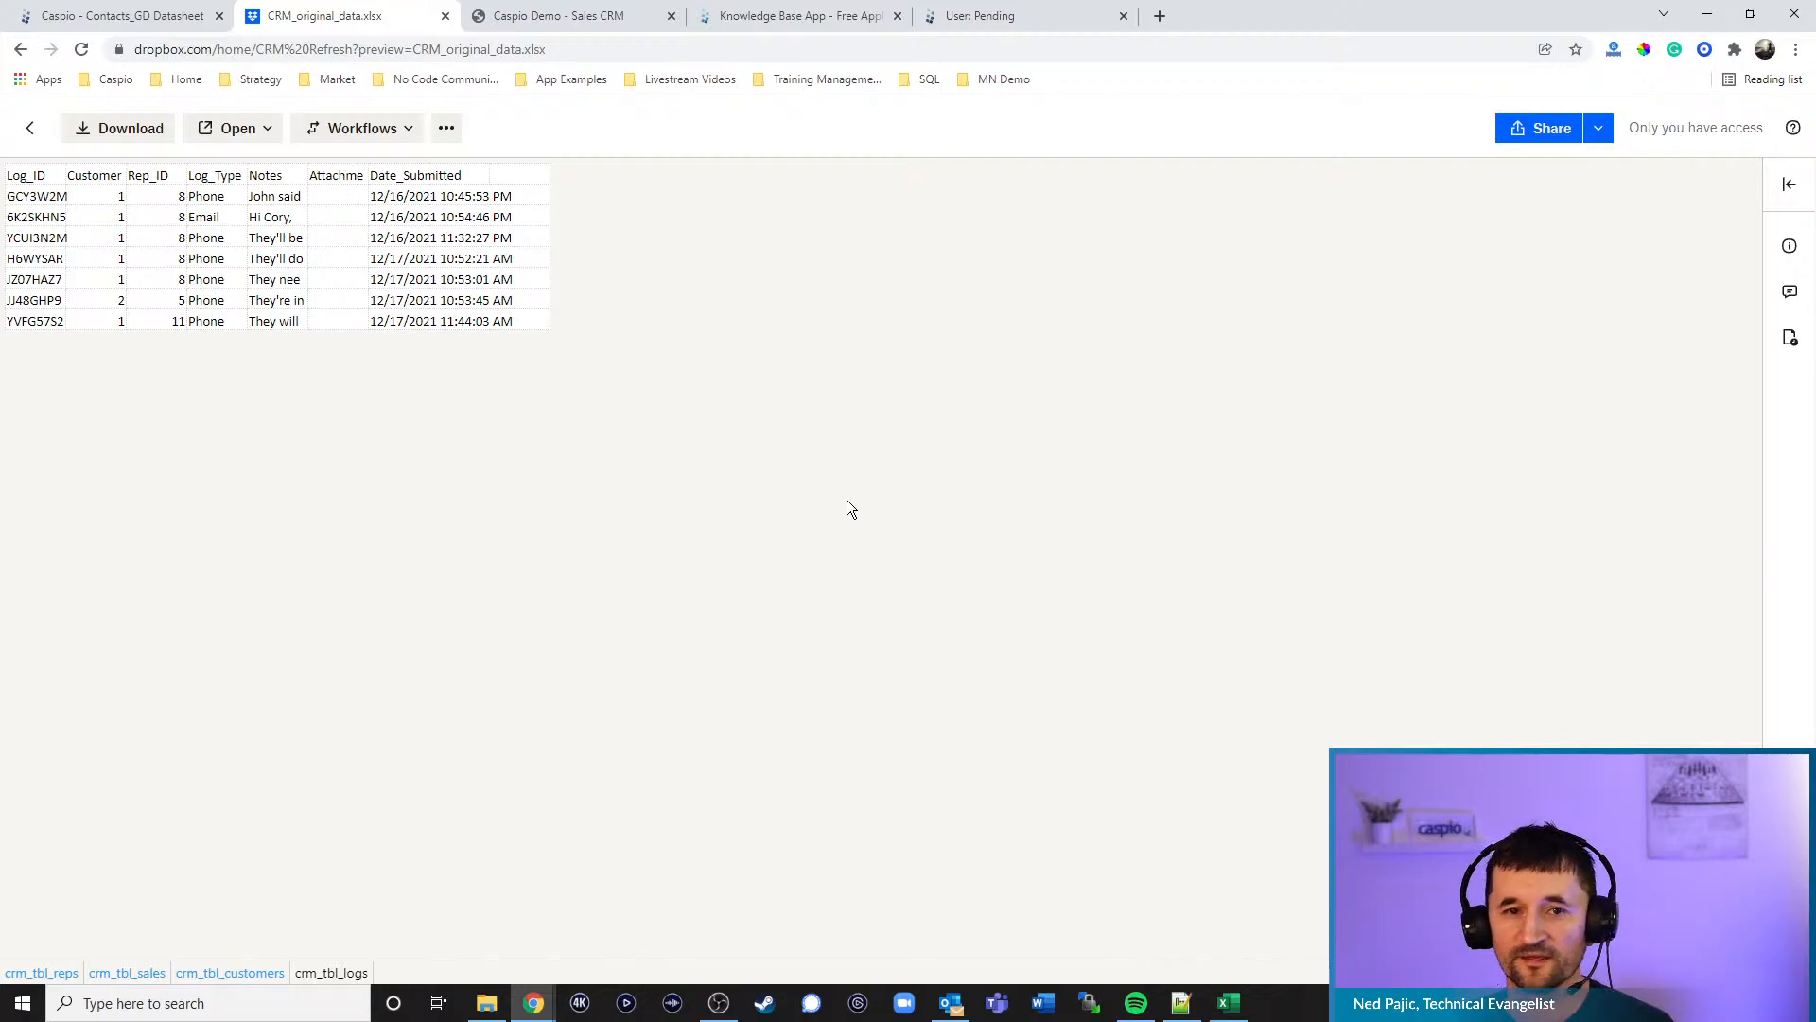
# - Go from Contacts_GD to the Sales CRM Demo app's tables and open the crm_tbl_customers records
pyautogui.click(588, 17)
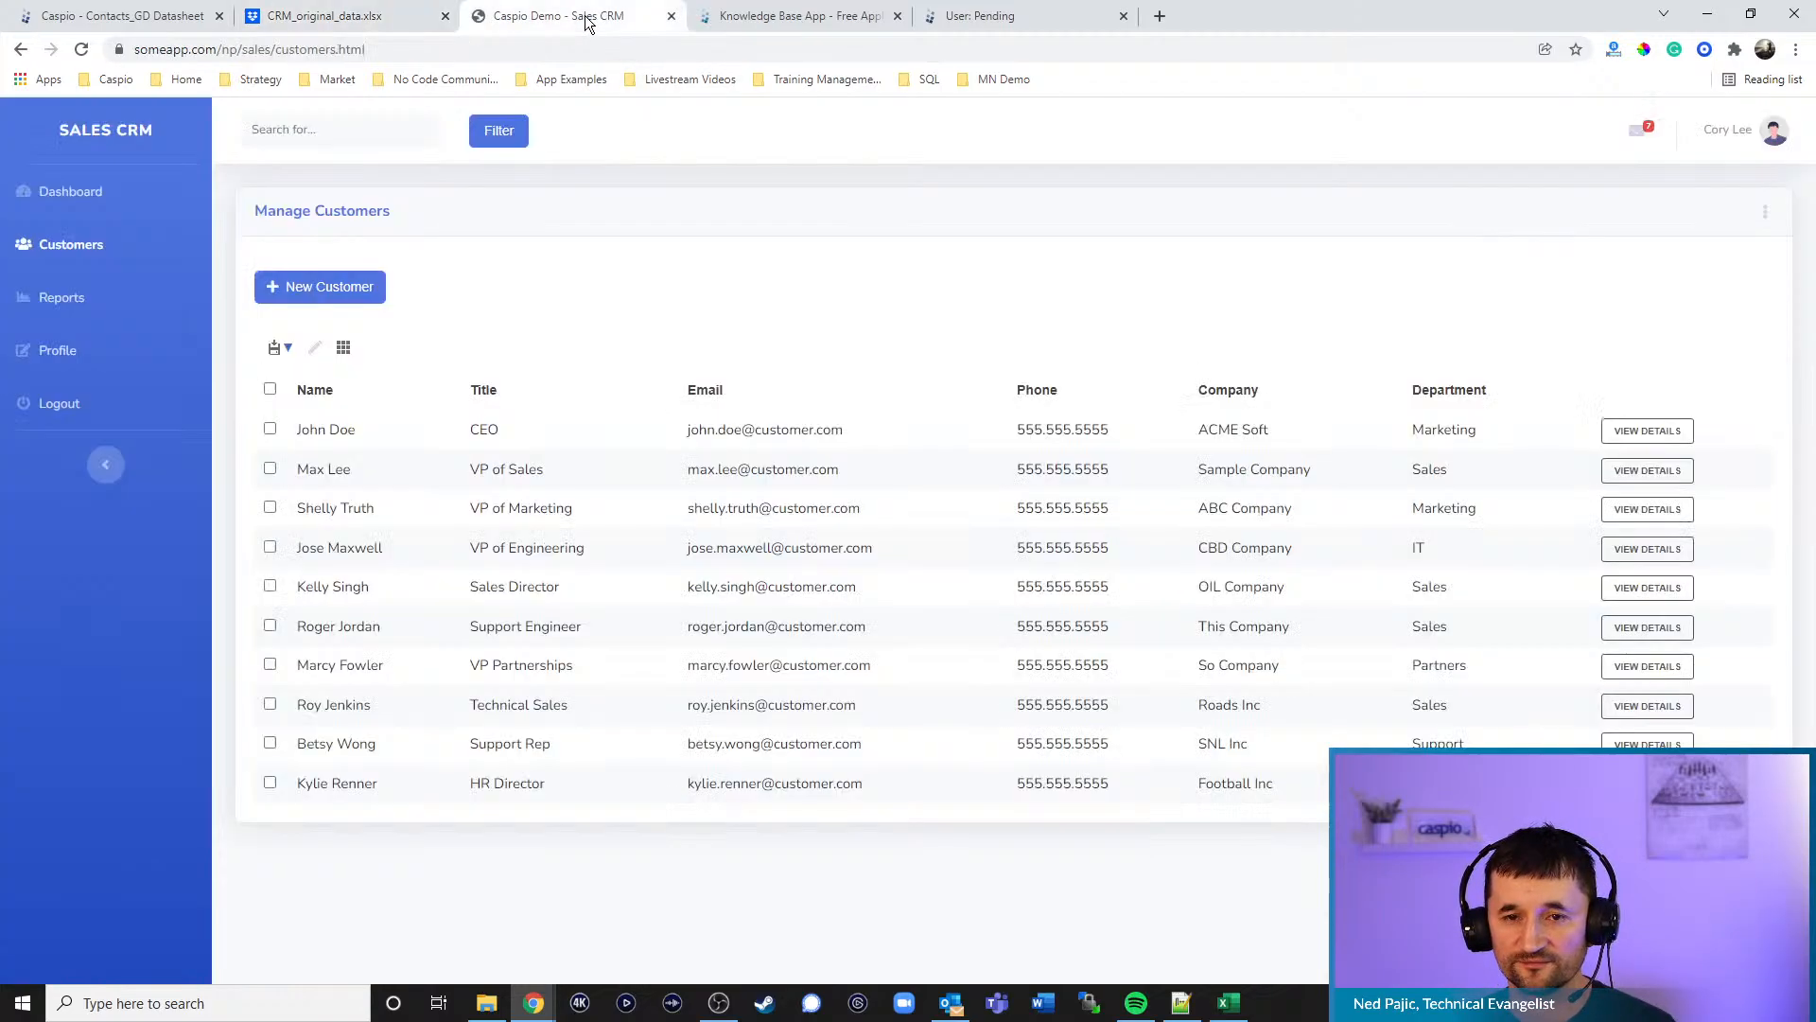
pyautogui.click(142, 17)
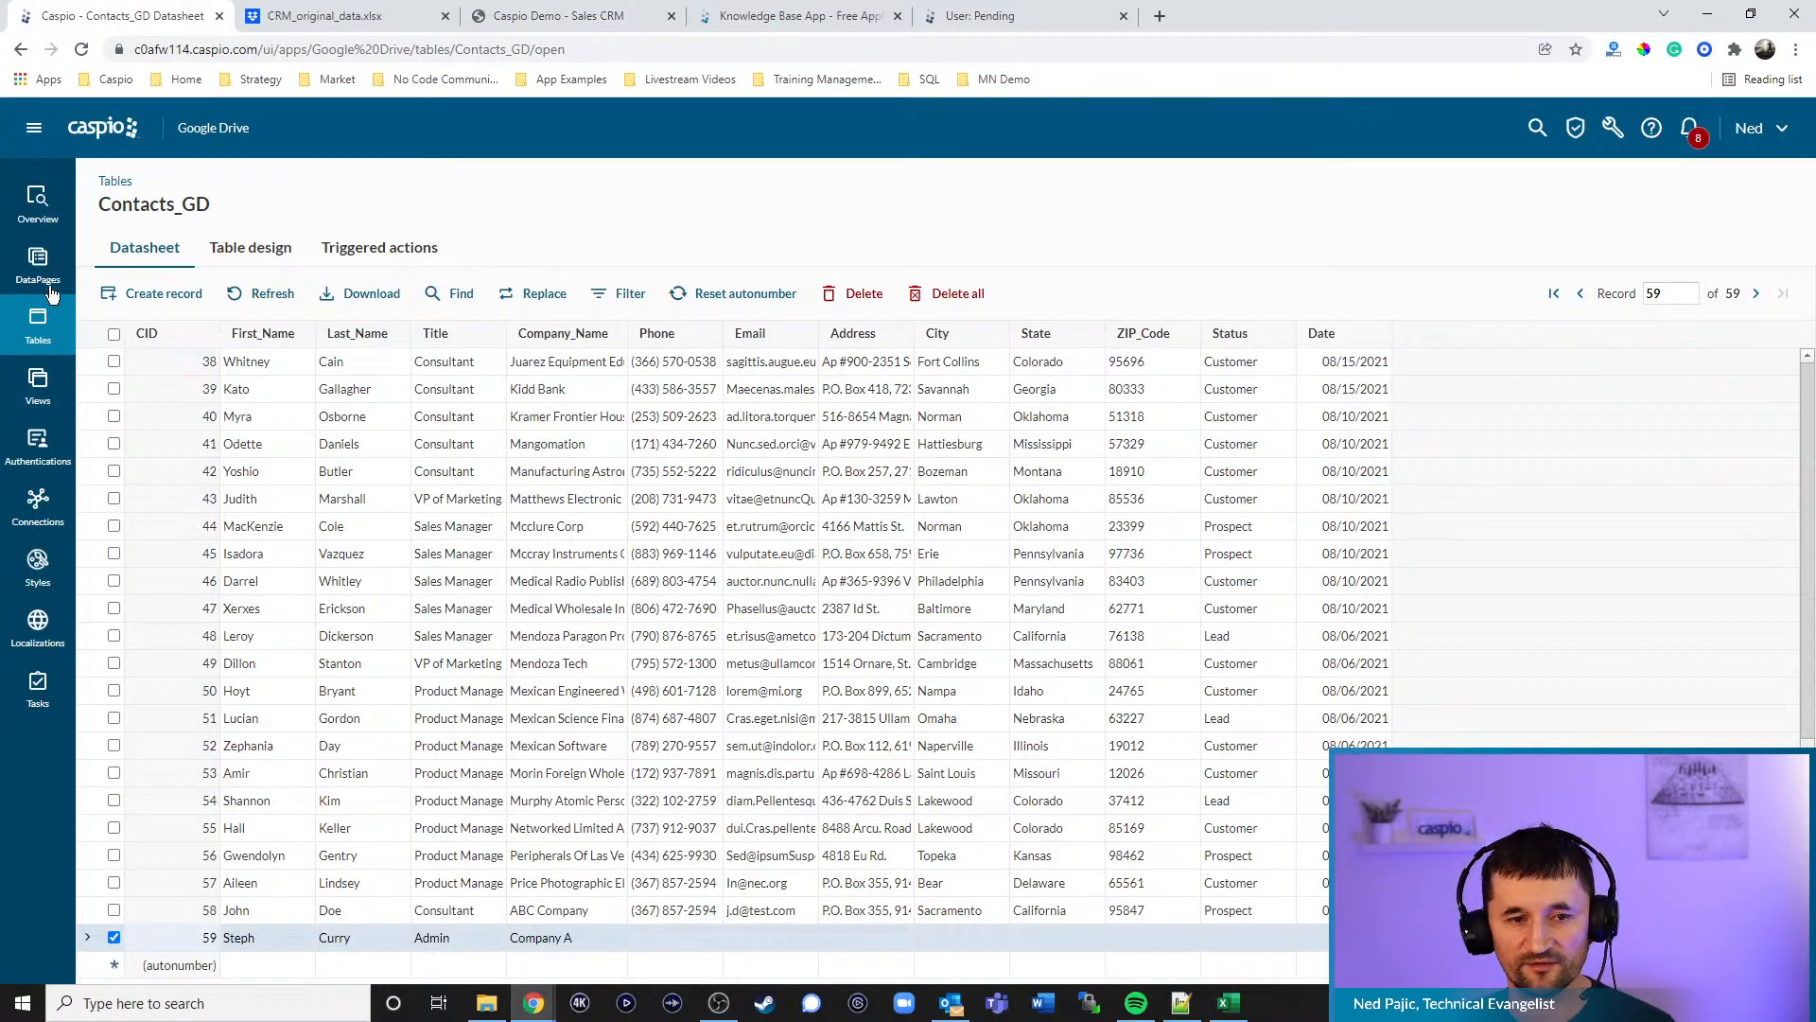
pyautogui.click(136, 132)
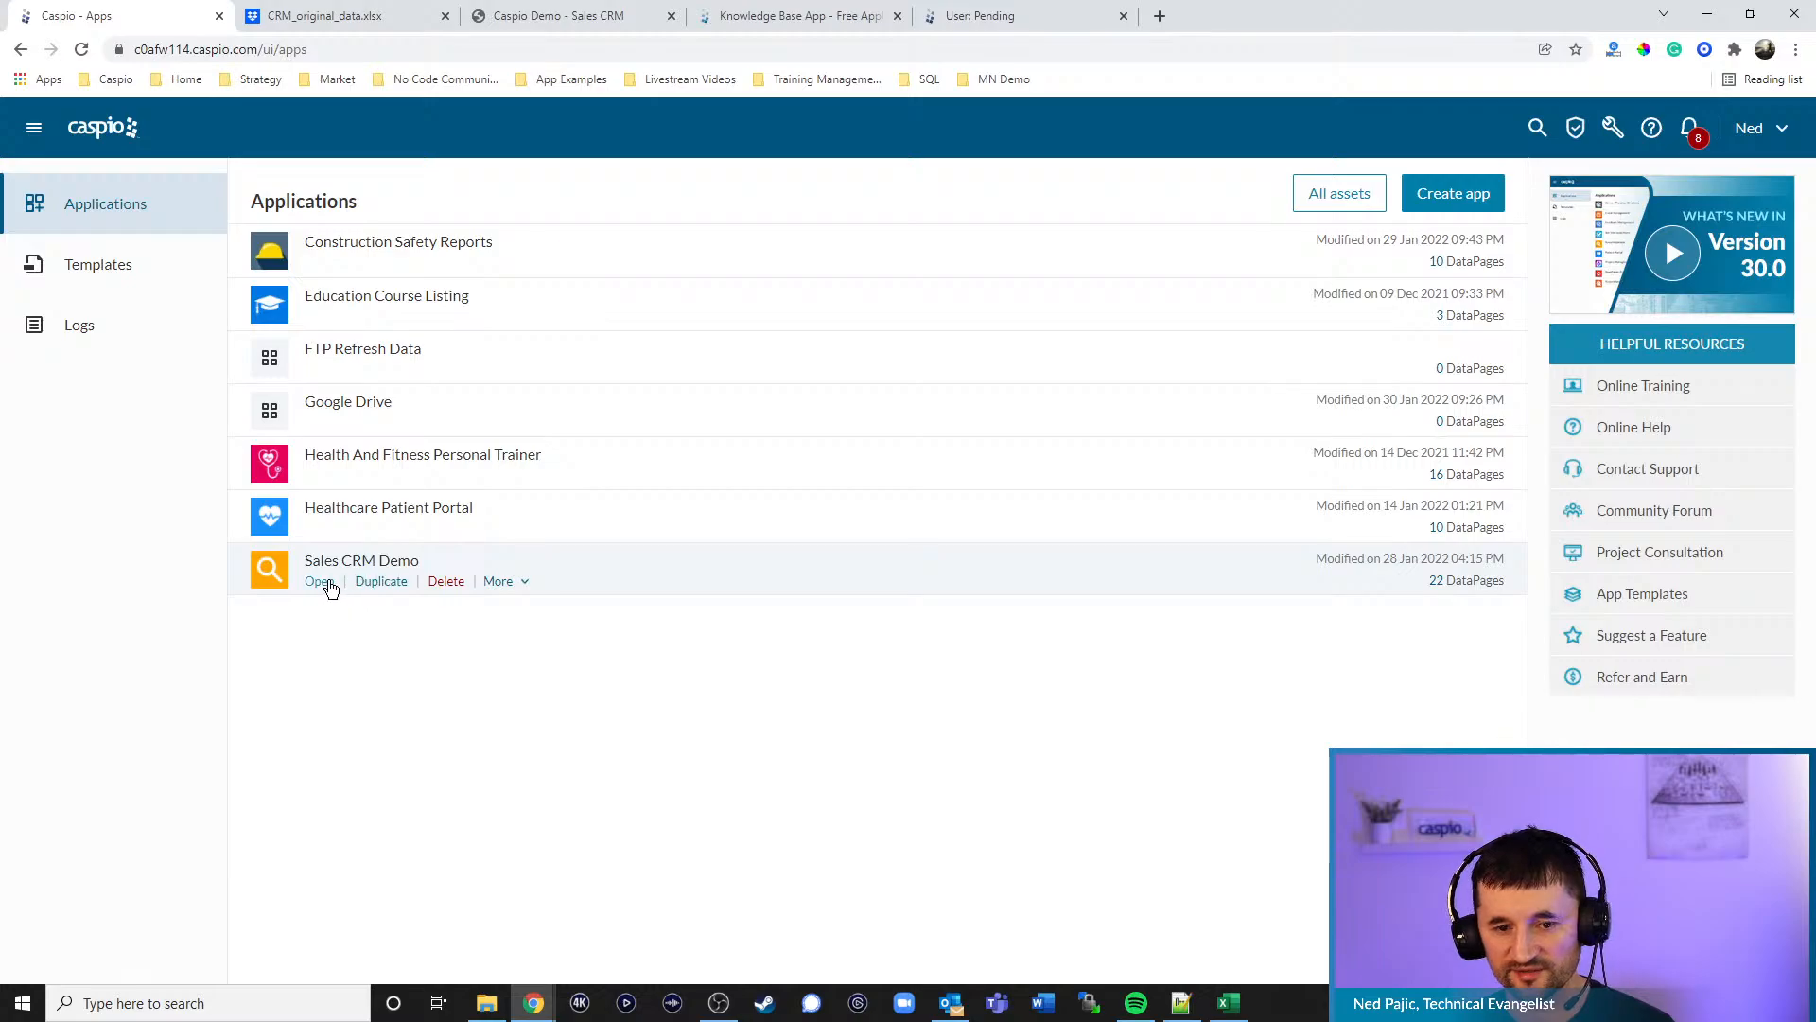
pyautogui.click(328, 584)
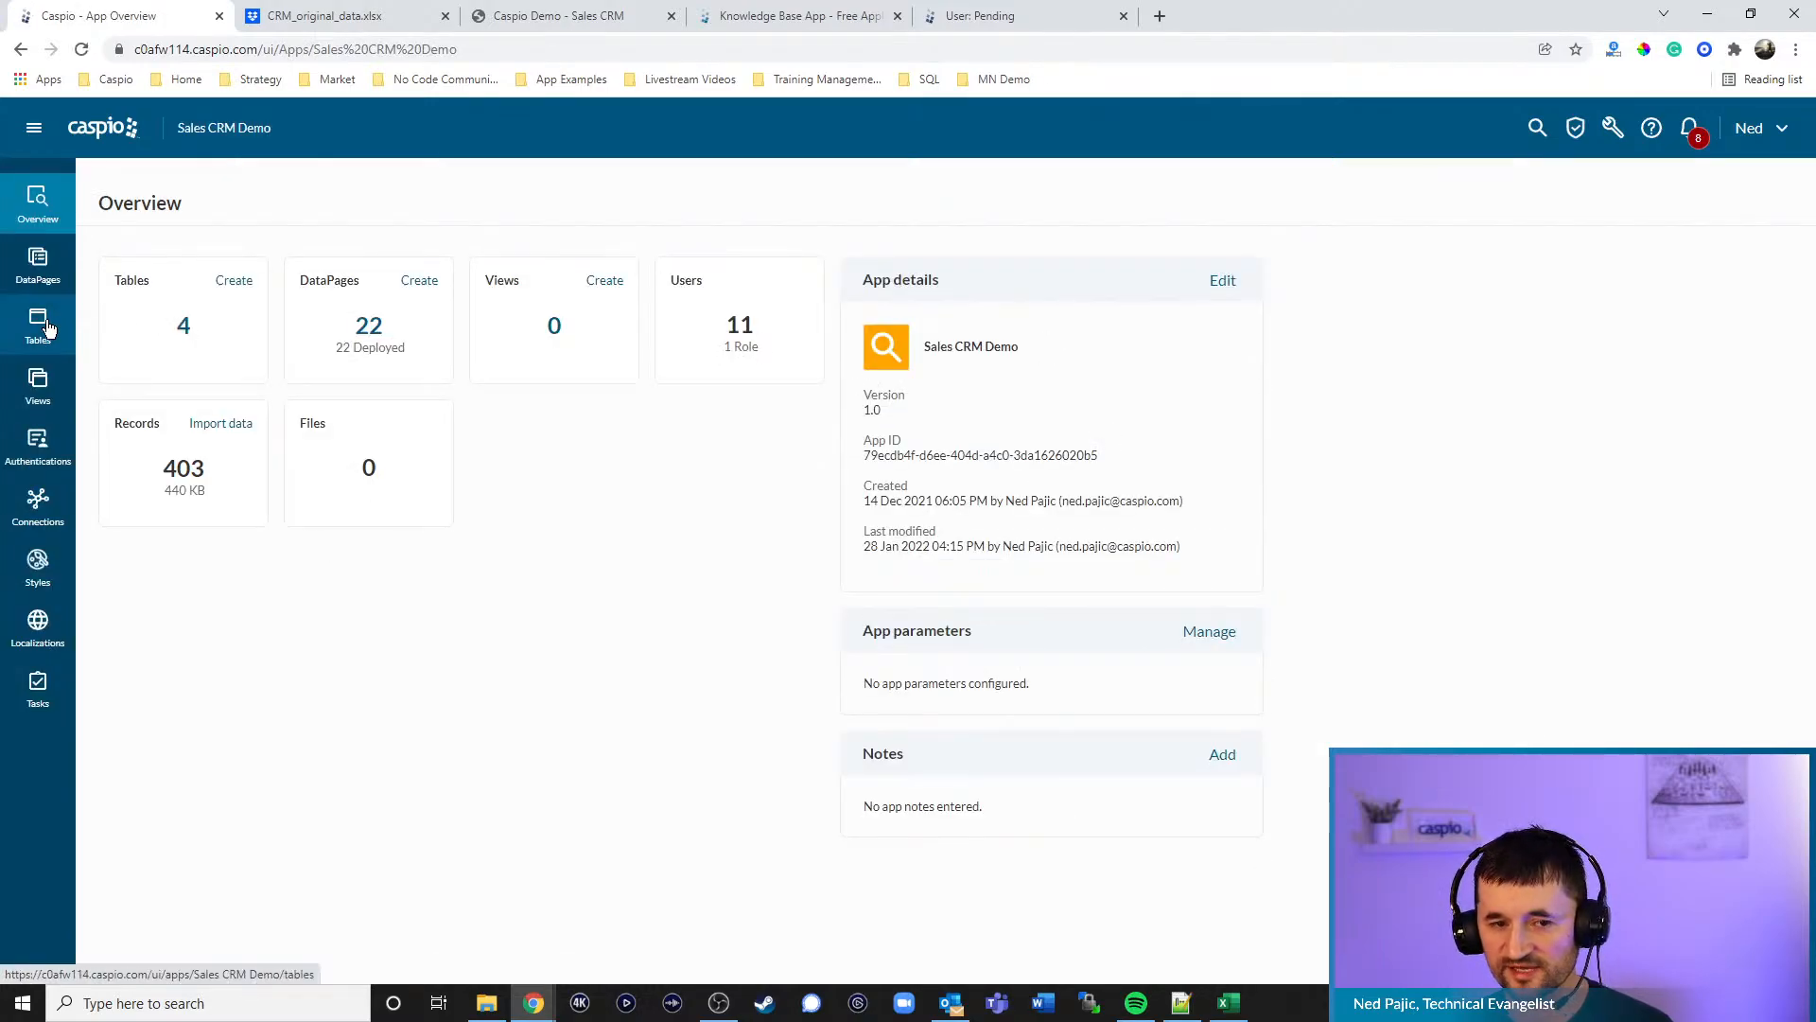
pyautogui.click(38, 326)
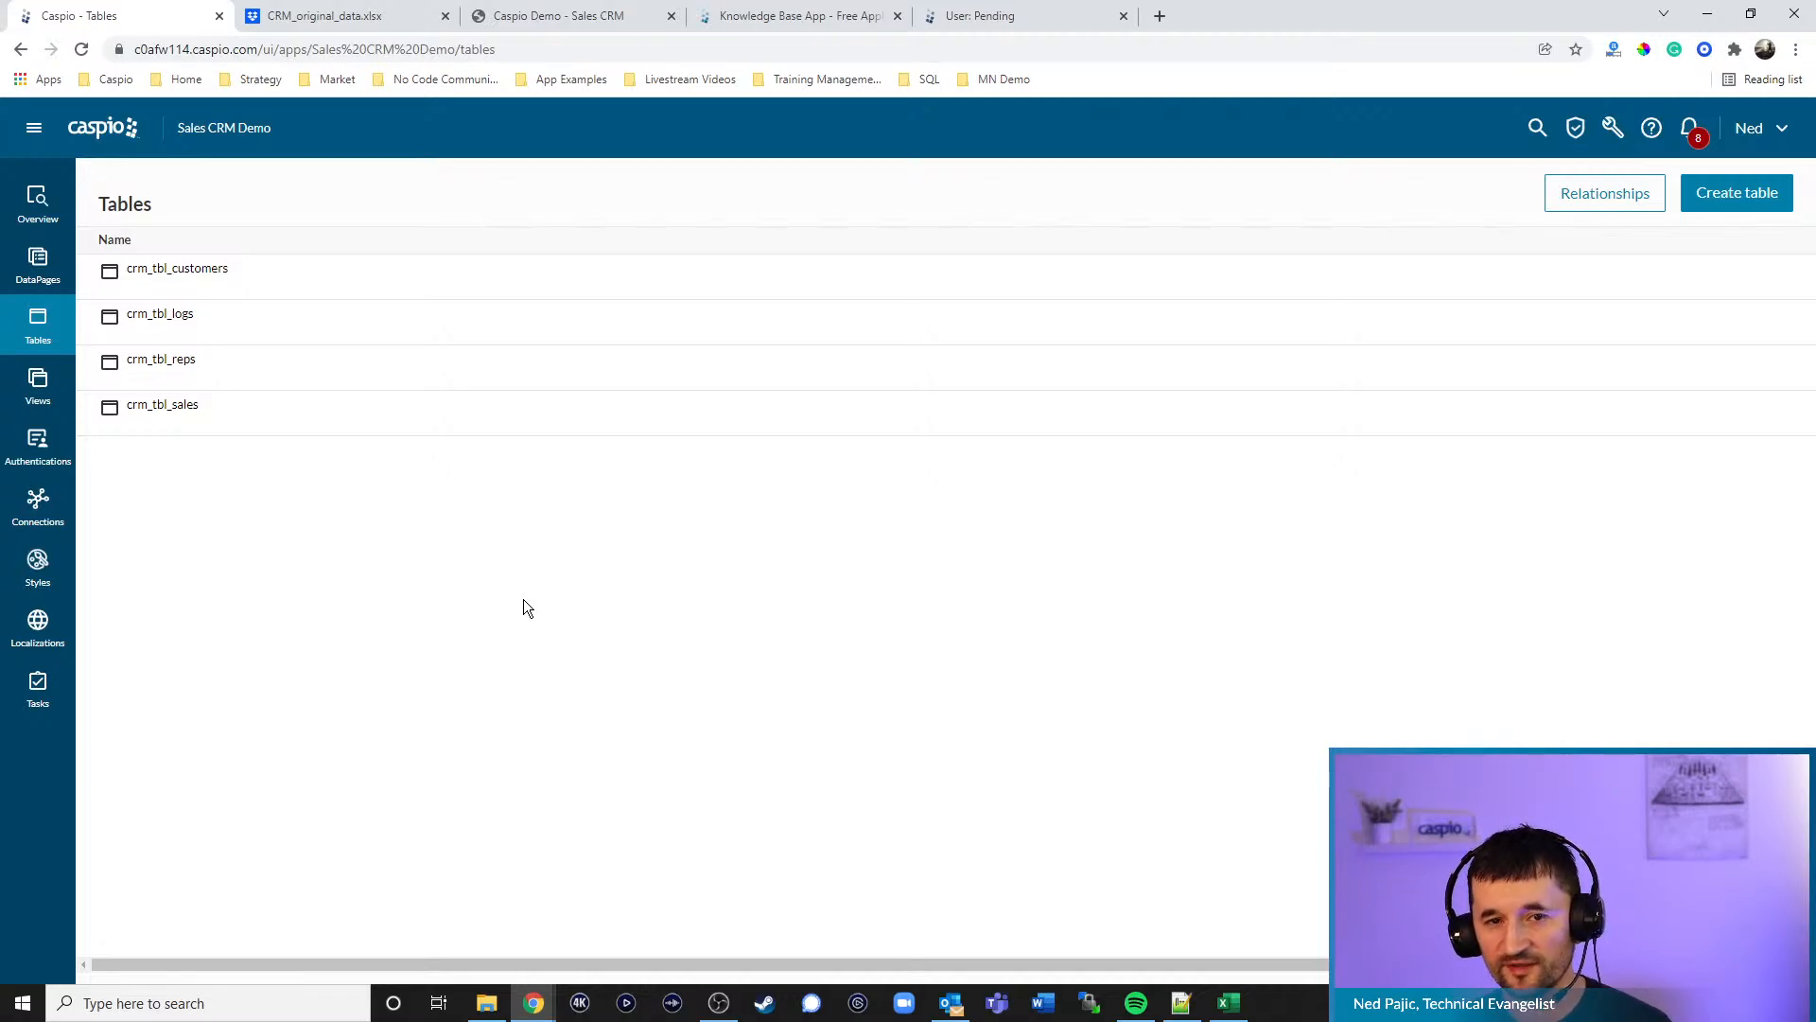
pyautogui.click(607, 22)
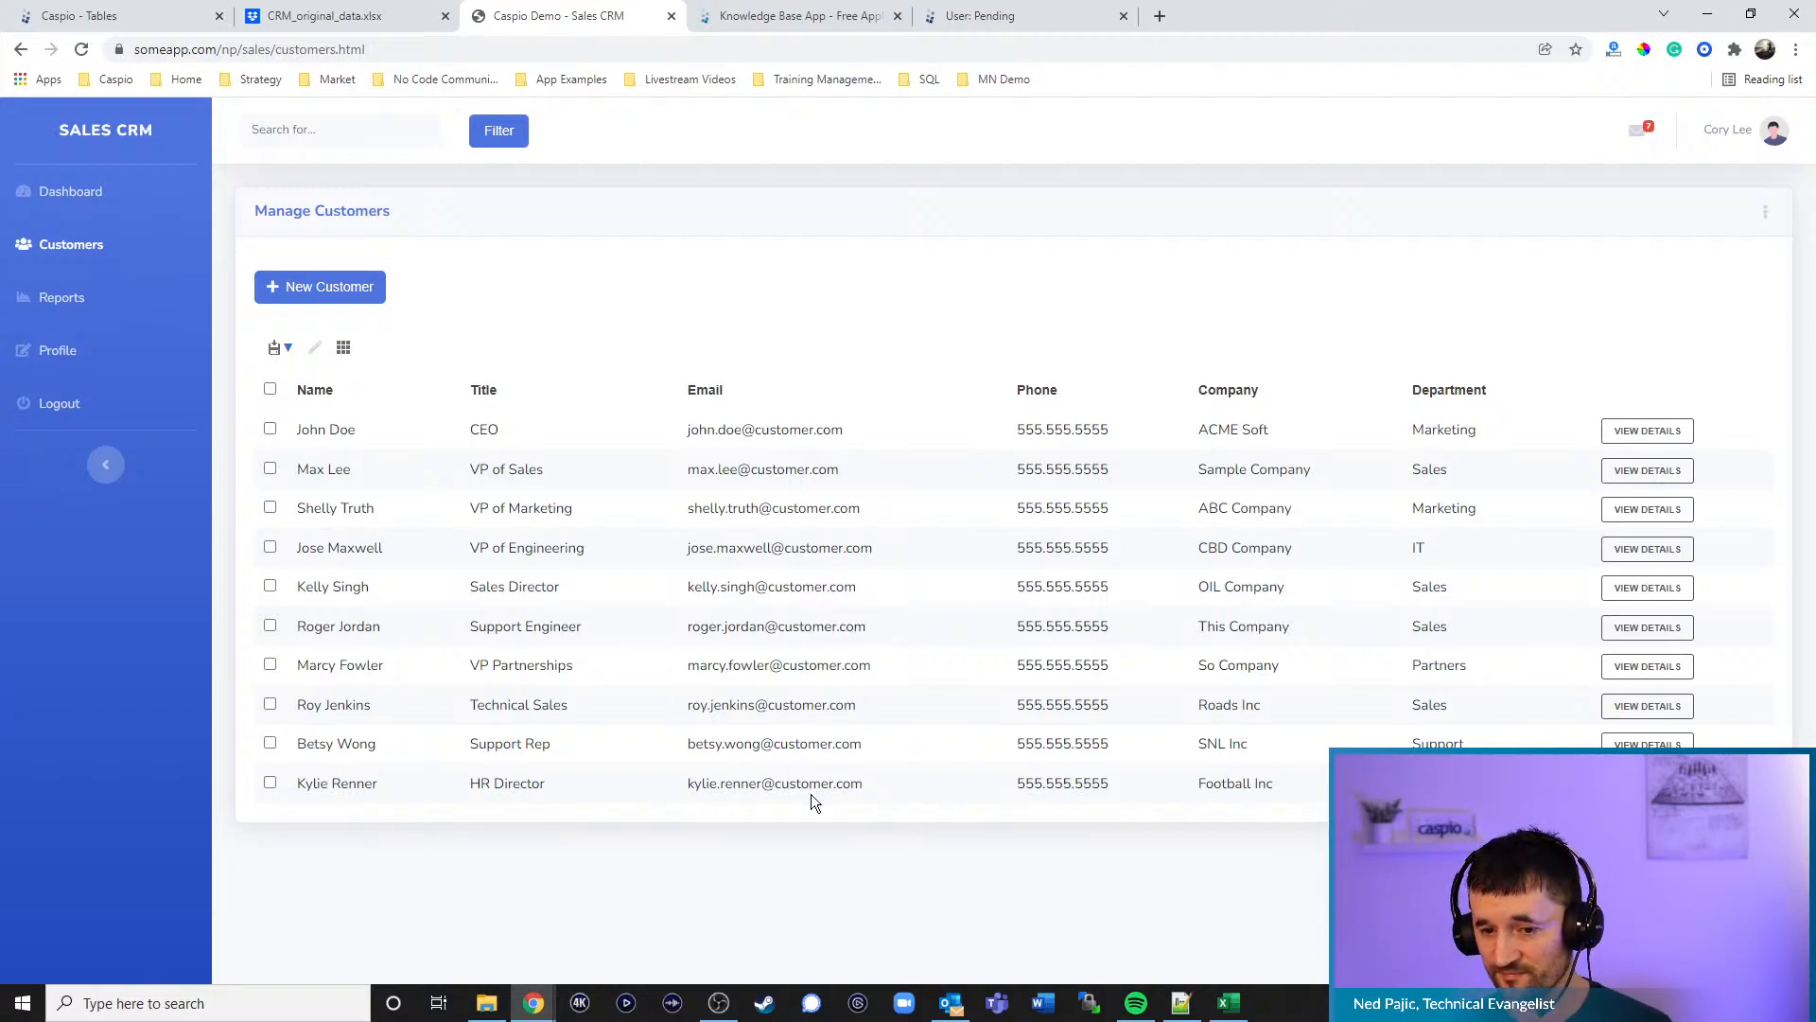
pyautogui.click(167, 23)
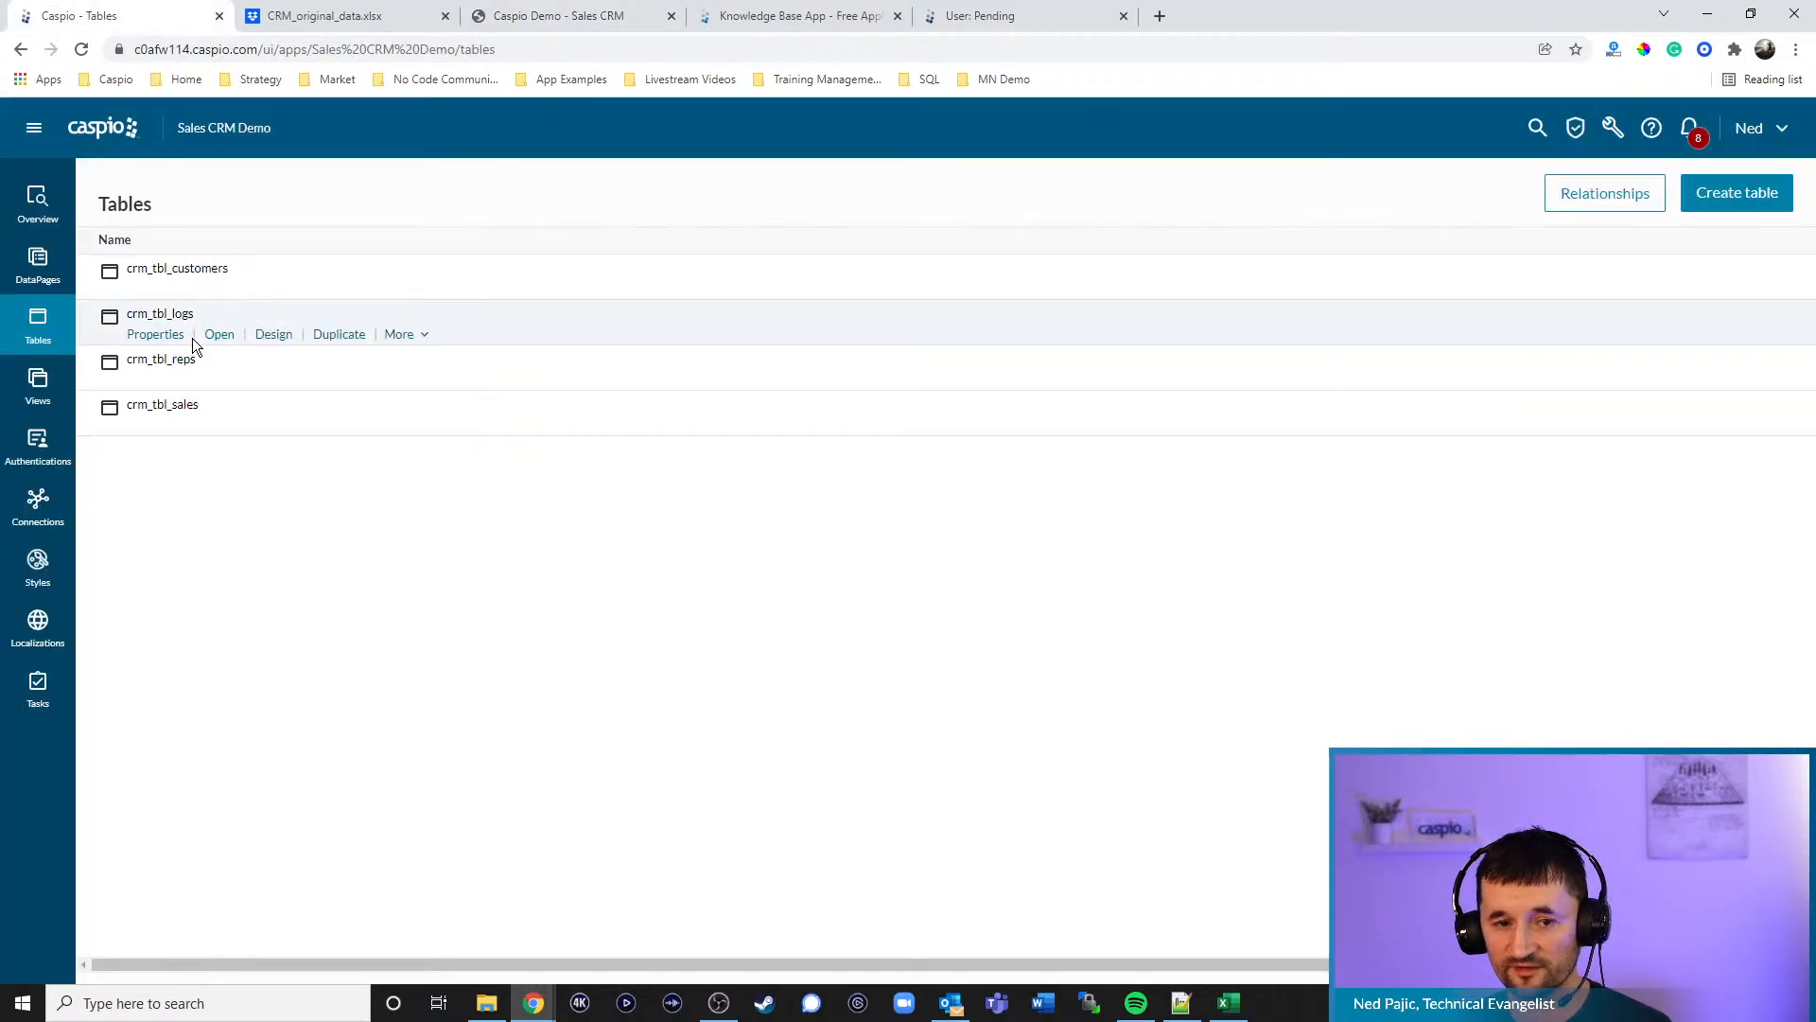
pyautogui.click(217, 290)
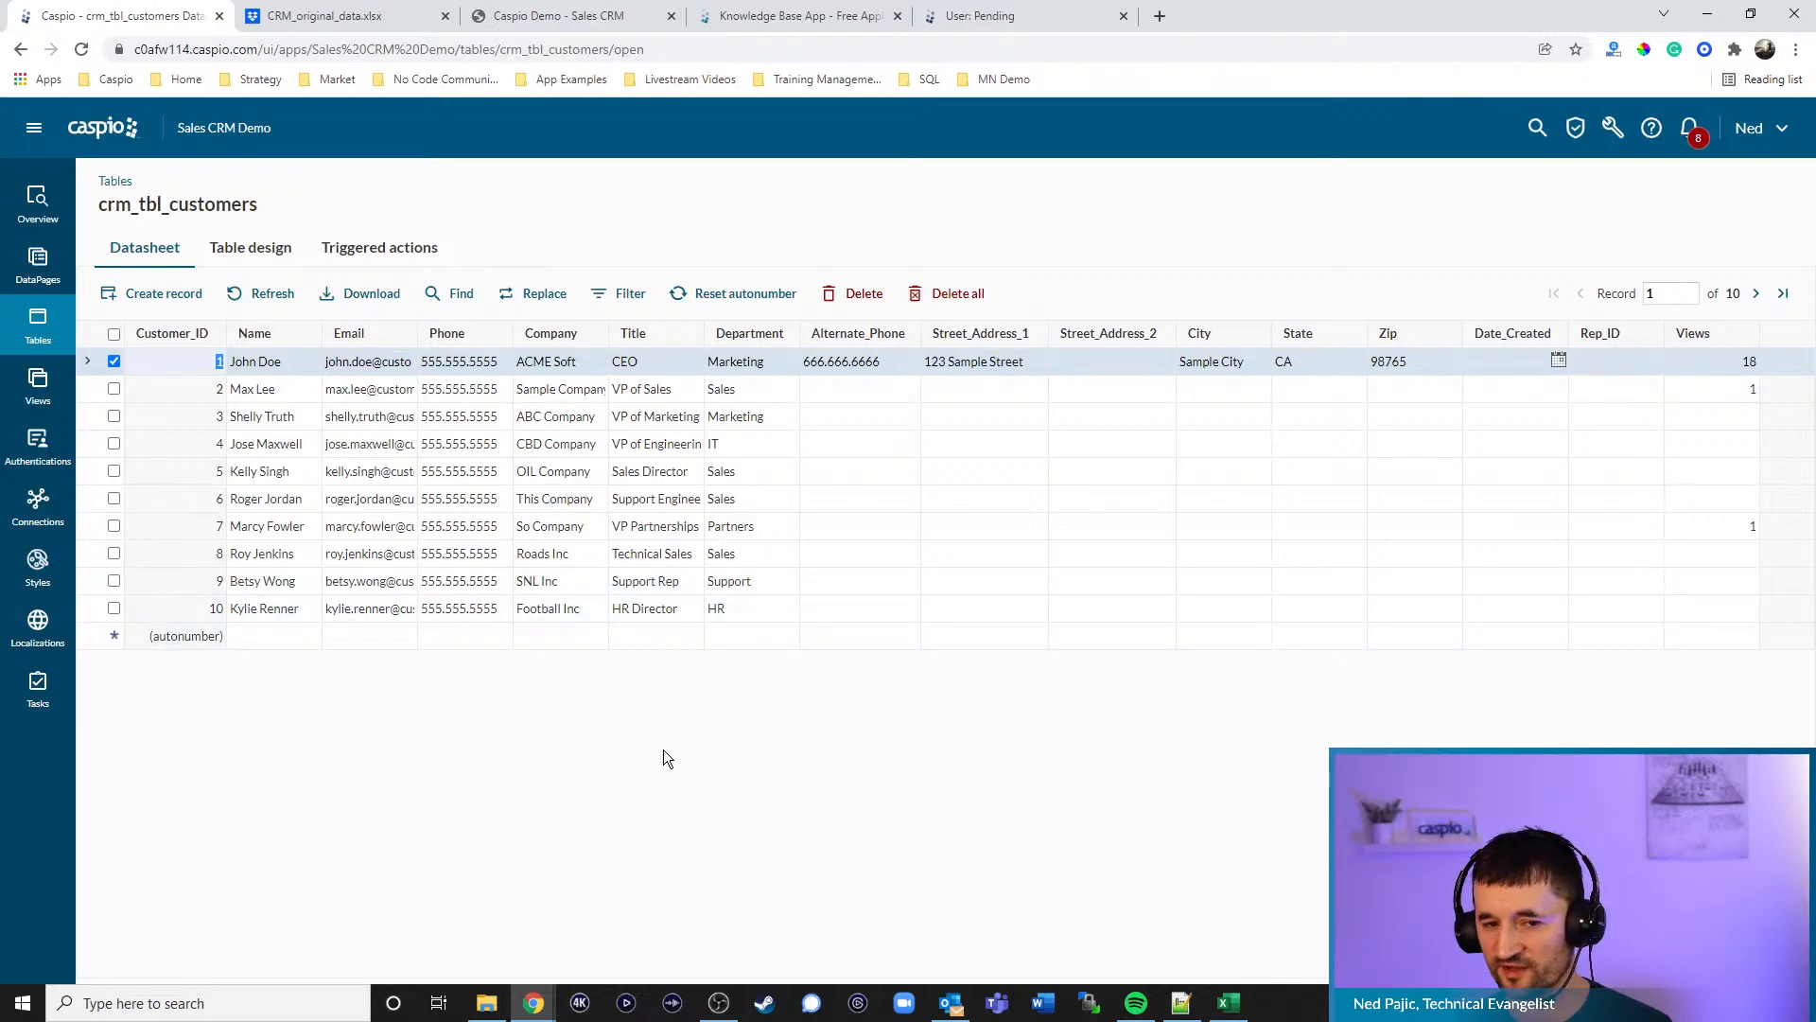
pyautogui.click(564, 17)
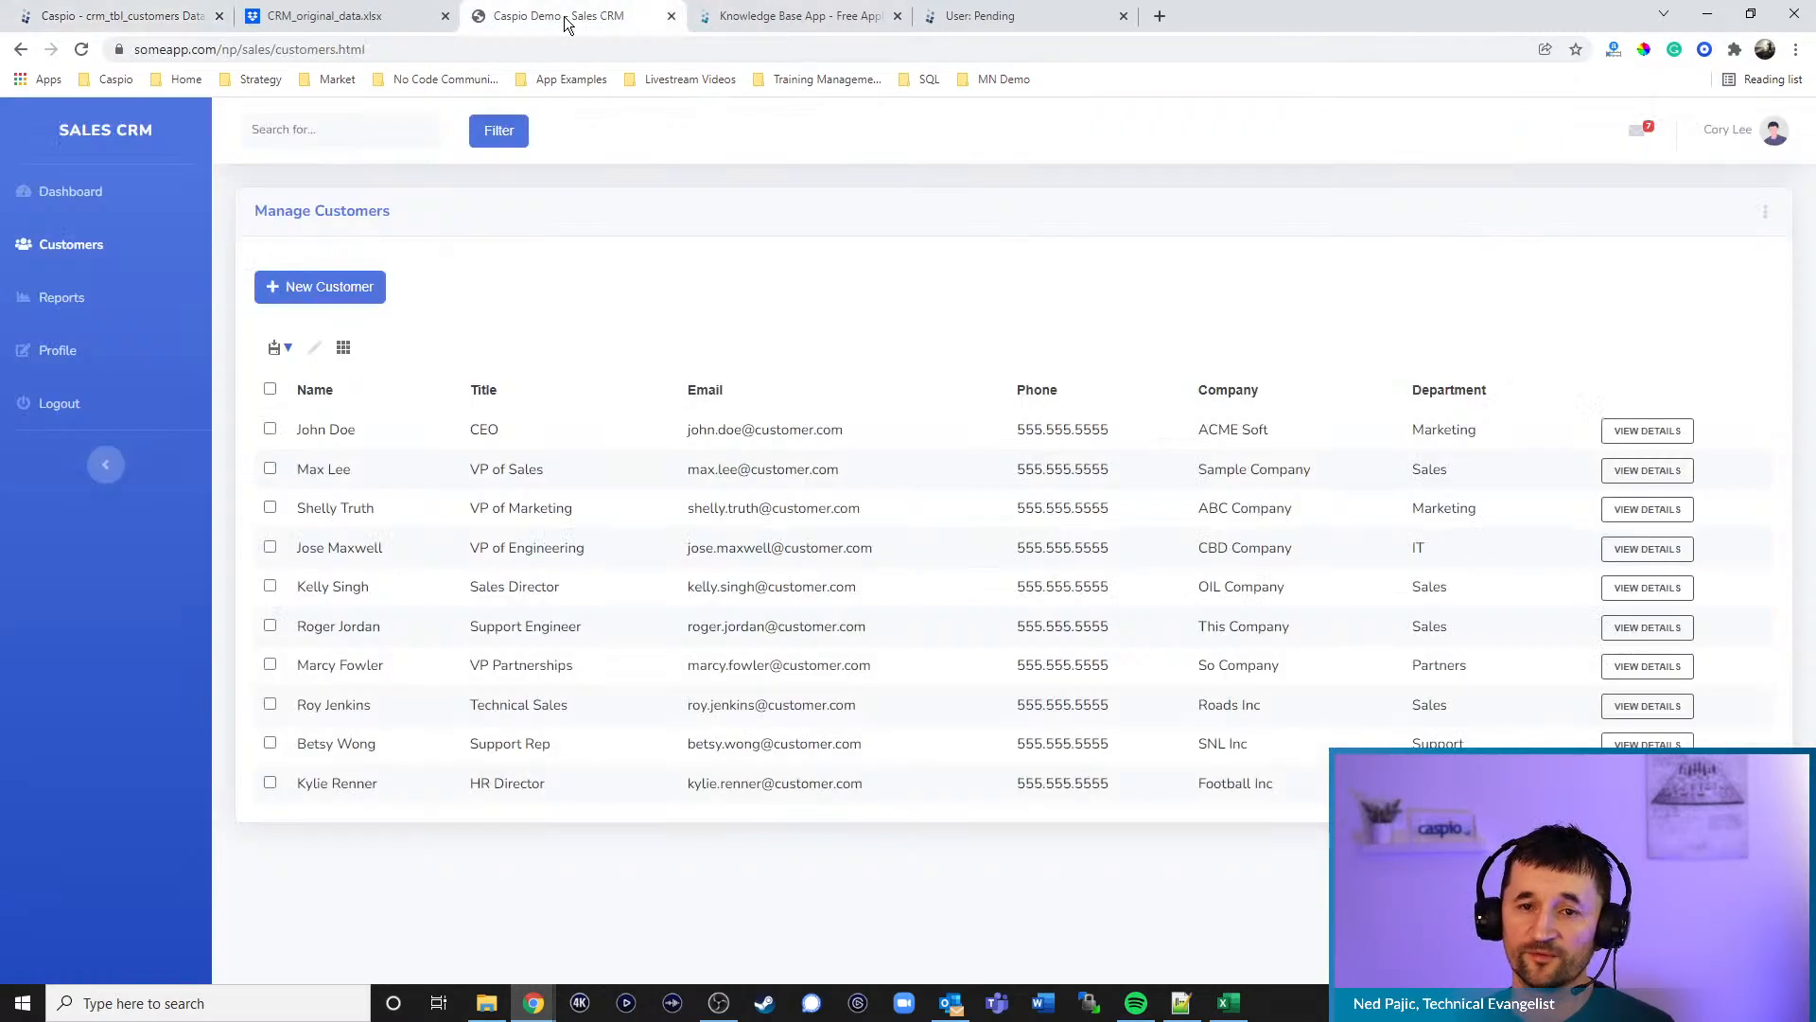
pyautogui.click(342, 301)
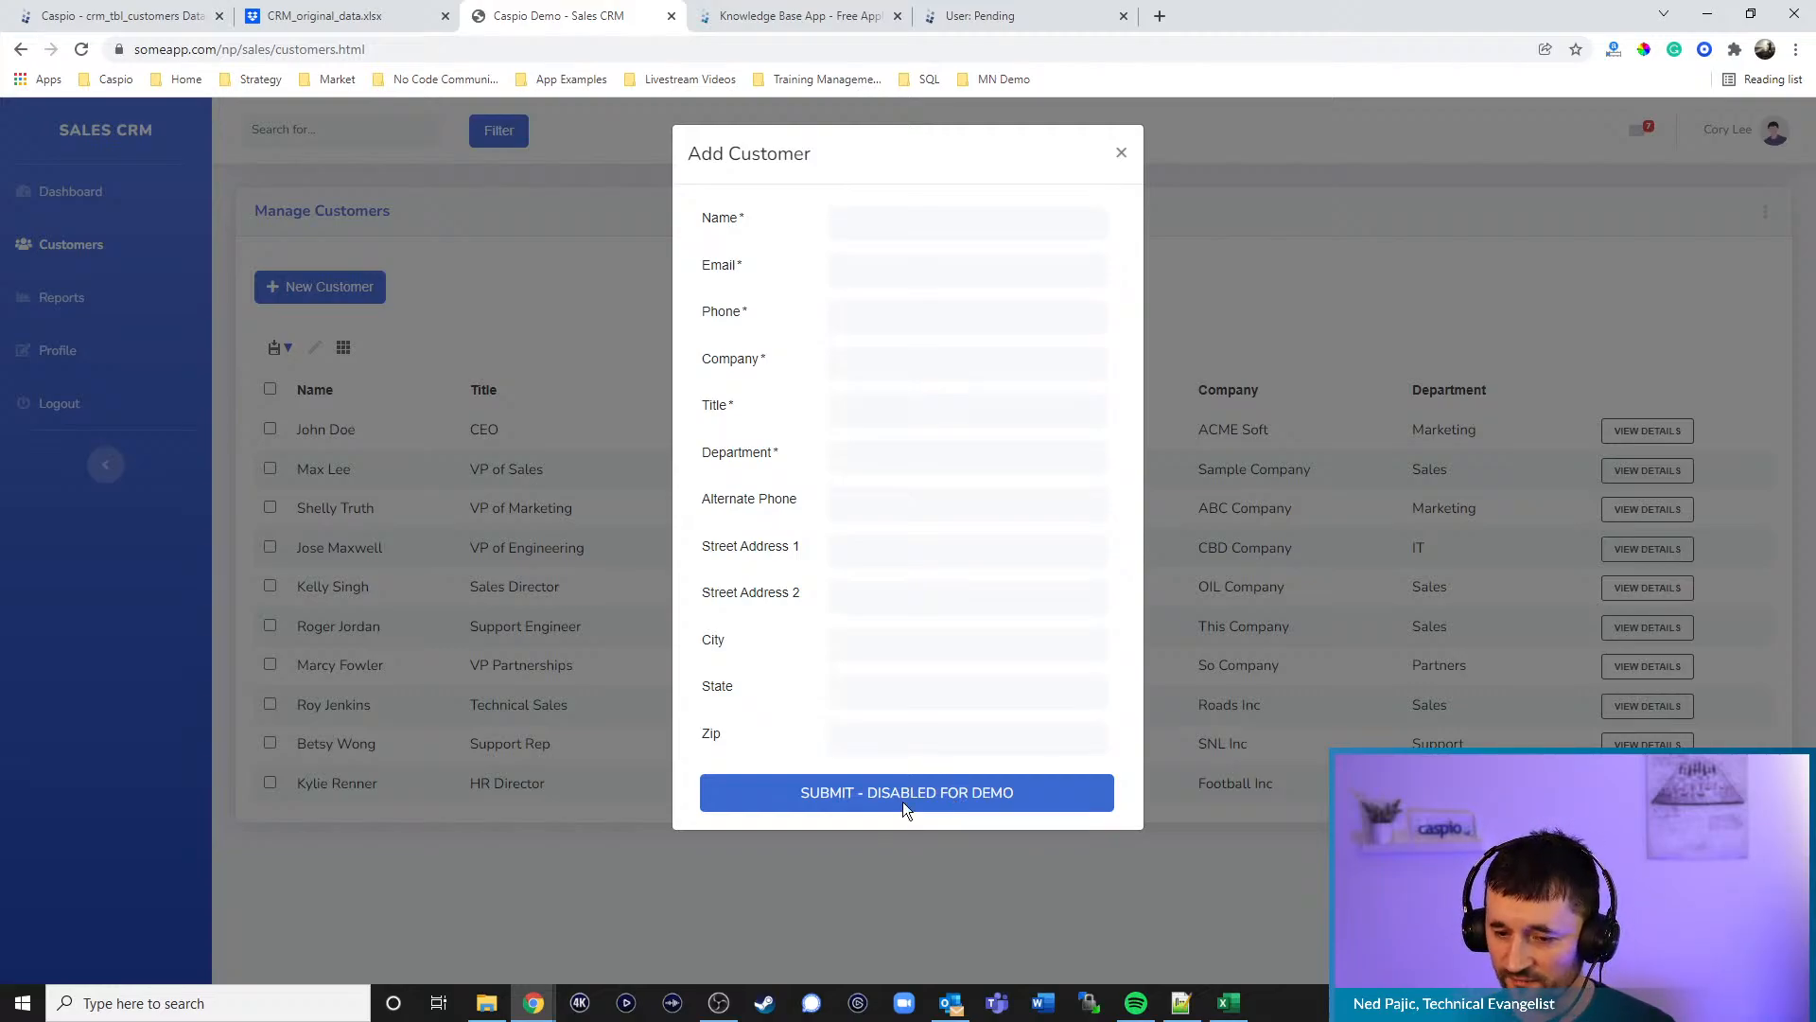
pyautogui.click(1122, 153)
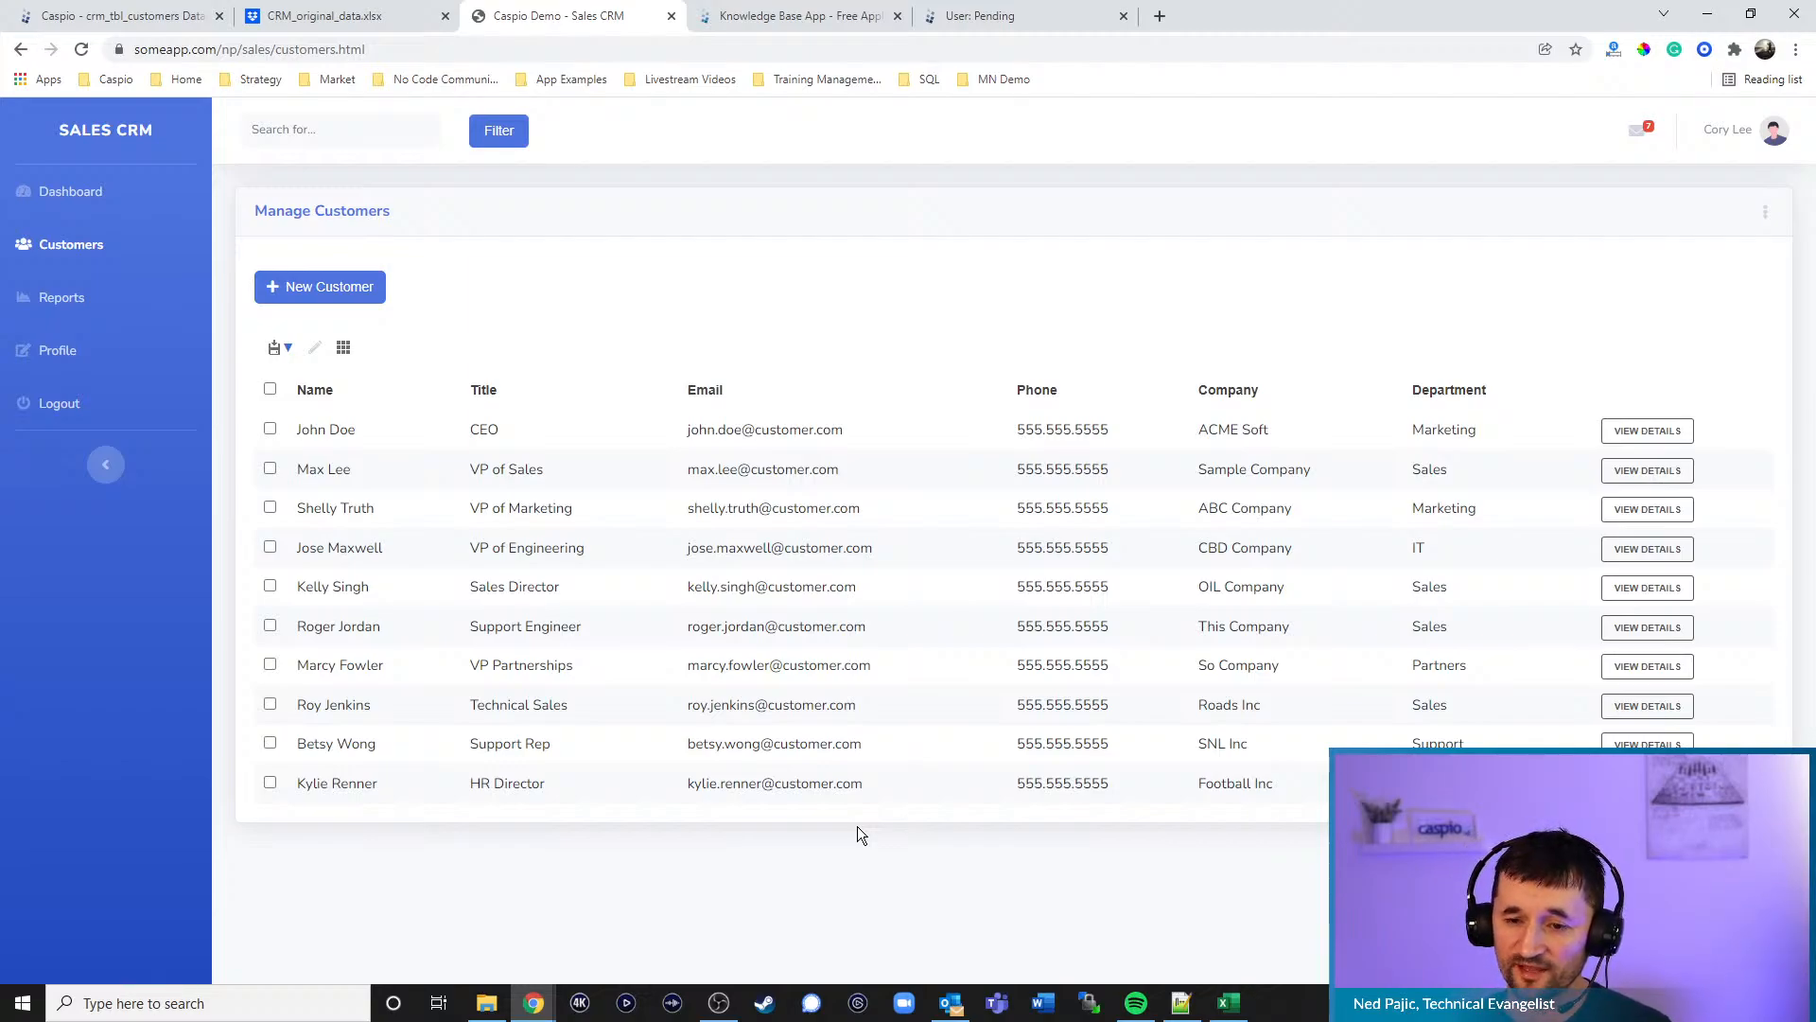
pyautogui.click(348, 295)
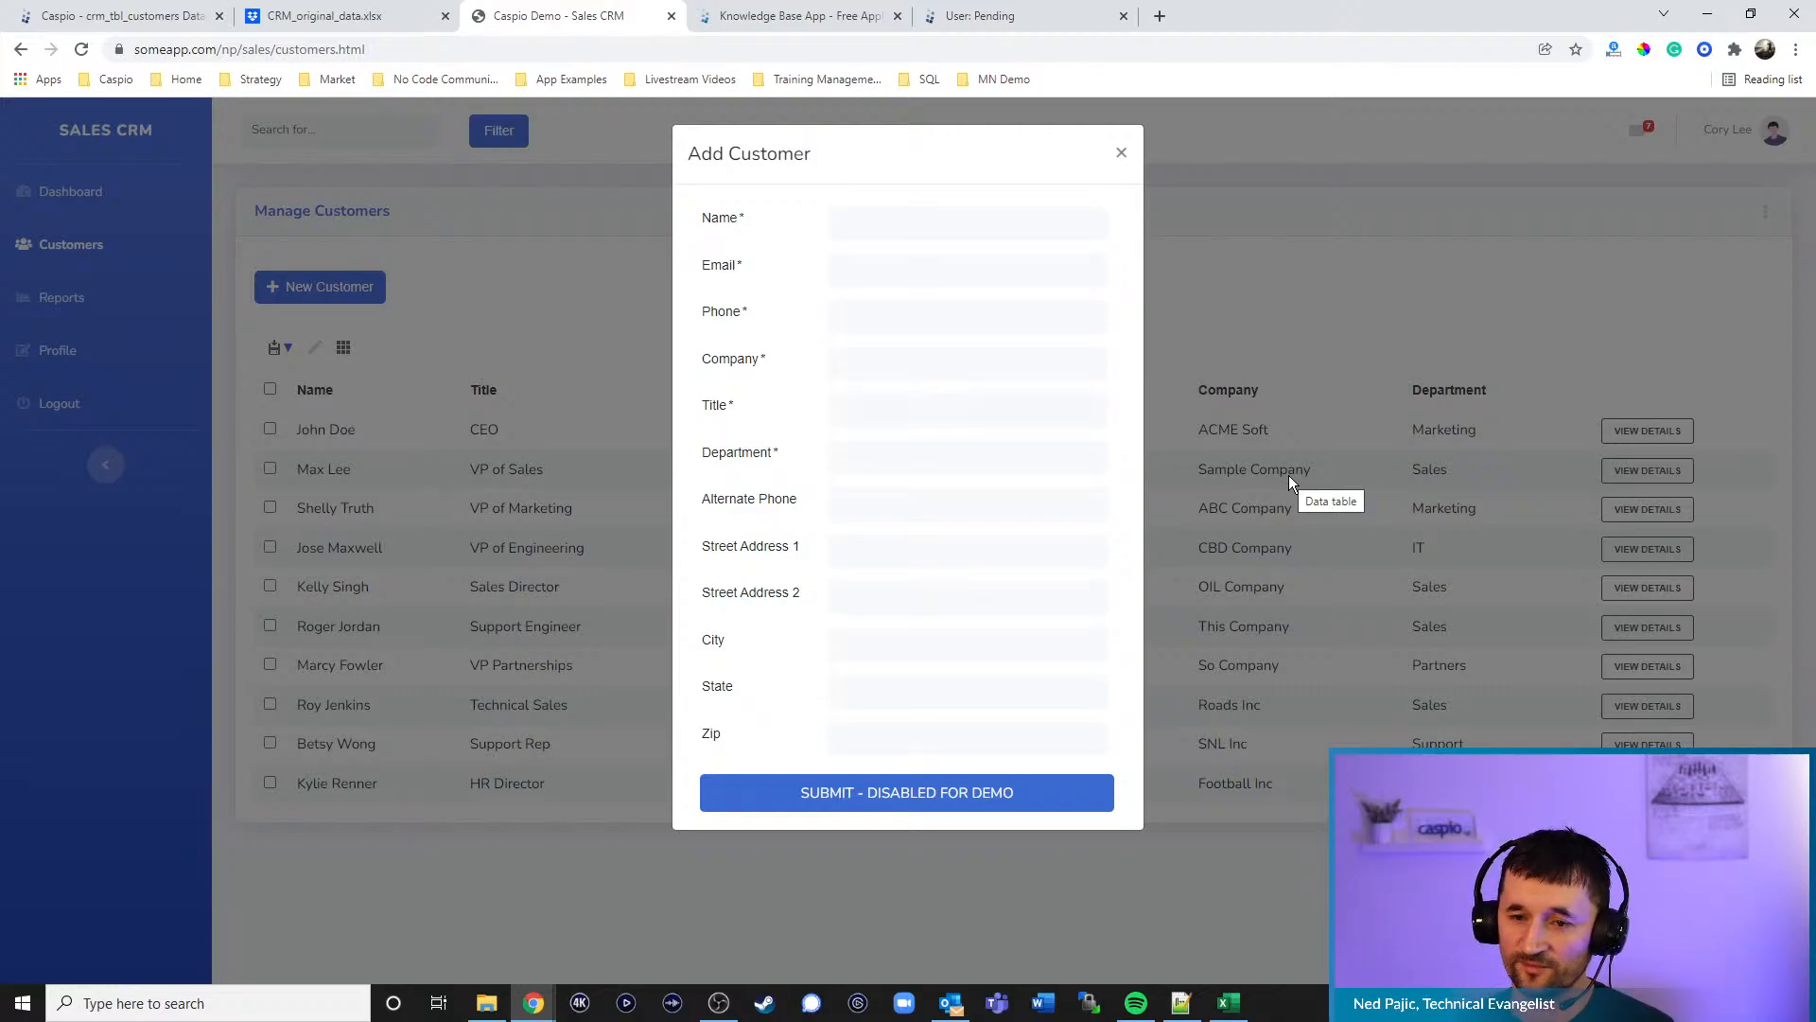
pyautogui.click(1121, 153)
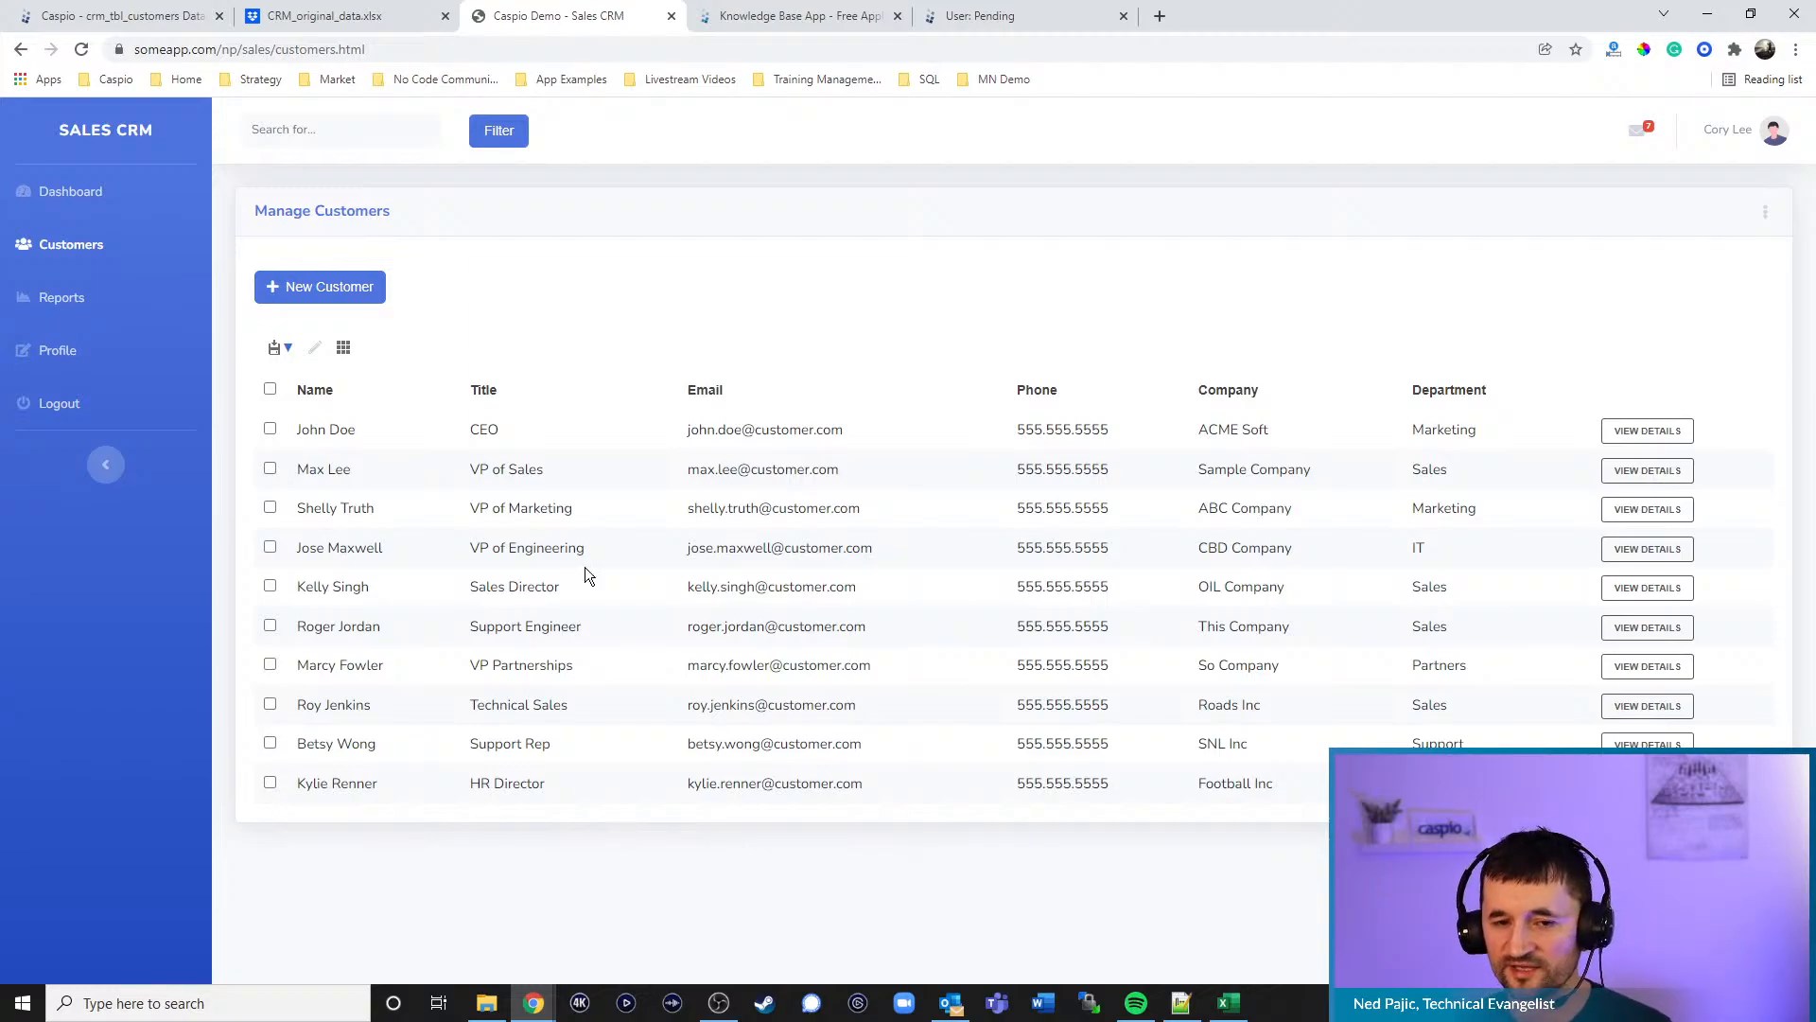
pyautogui.click(359, 287)
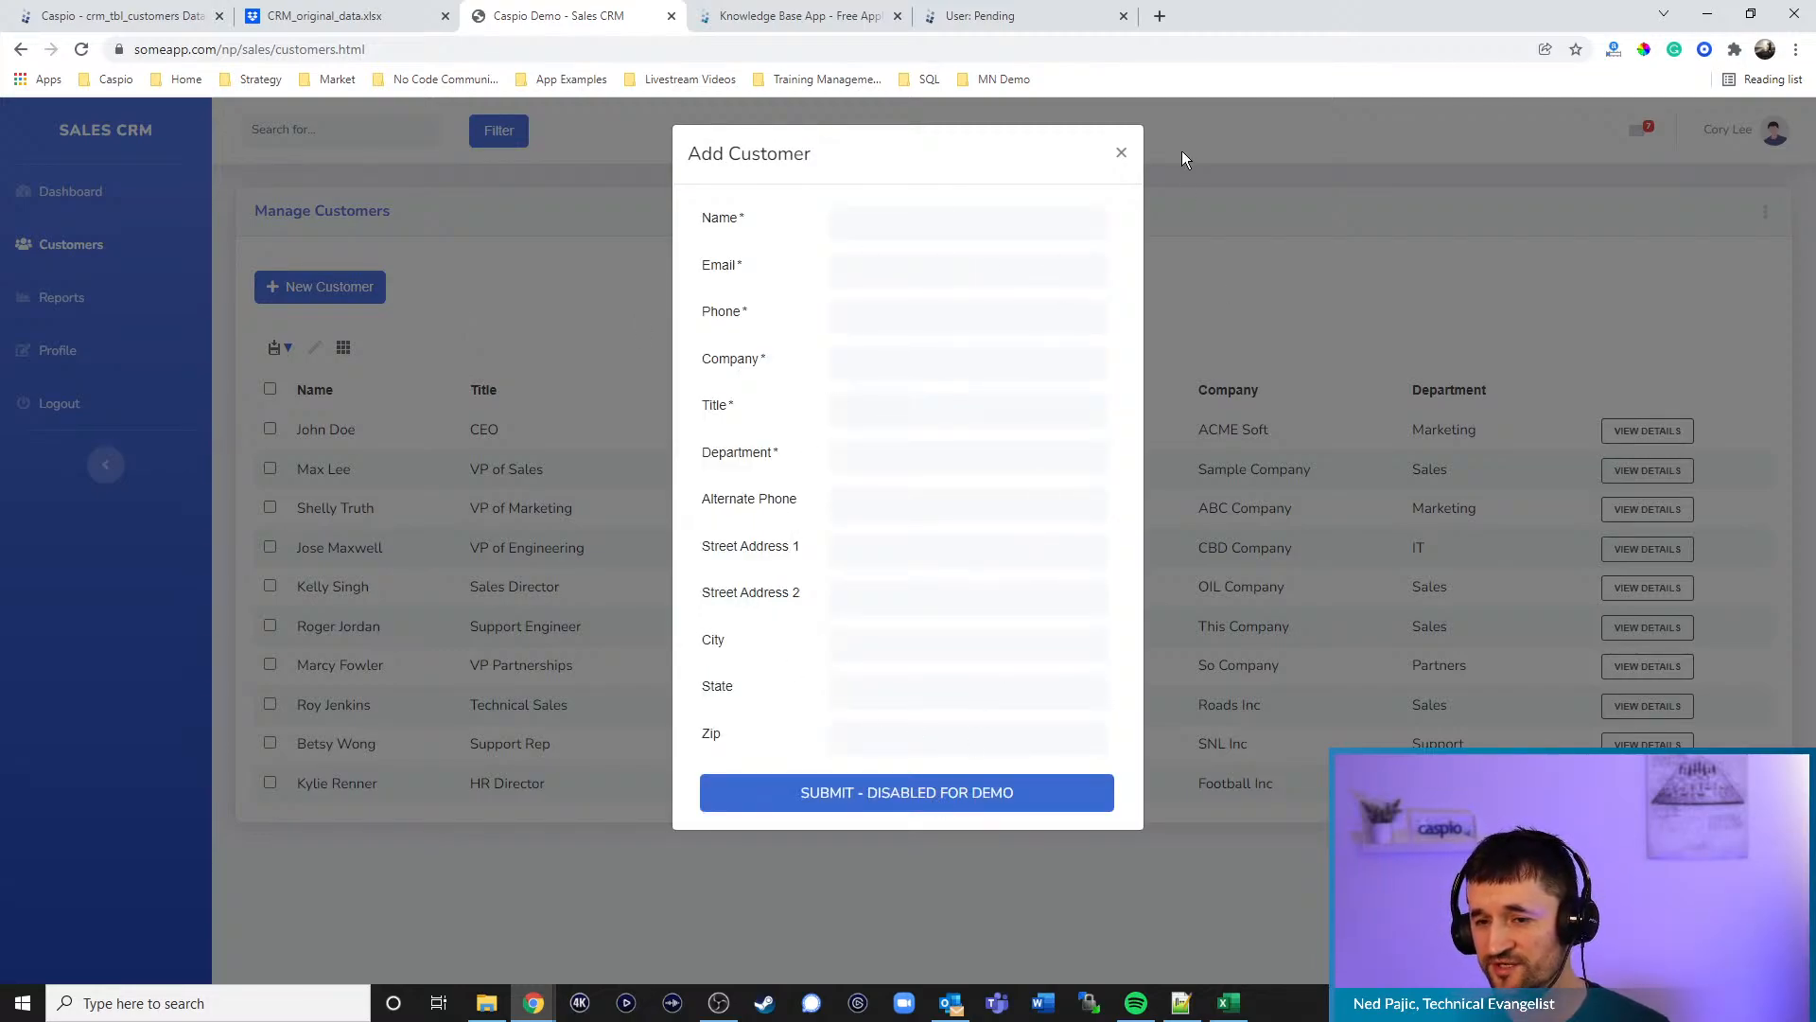
pyautogui.click(1122, 151)
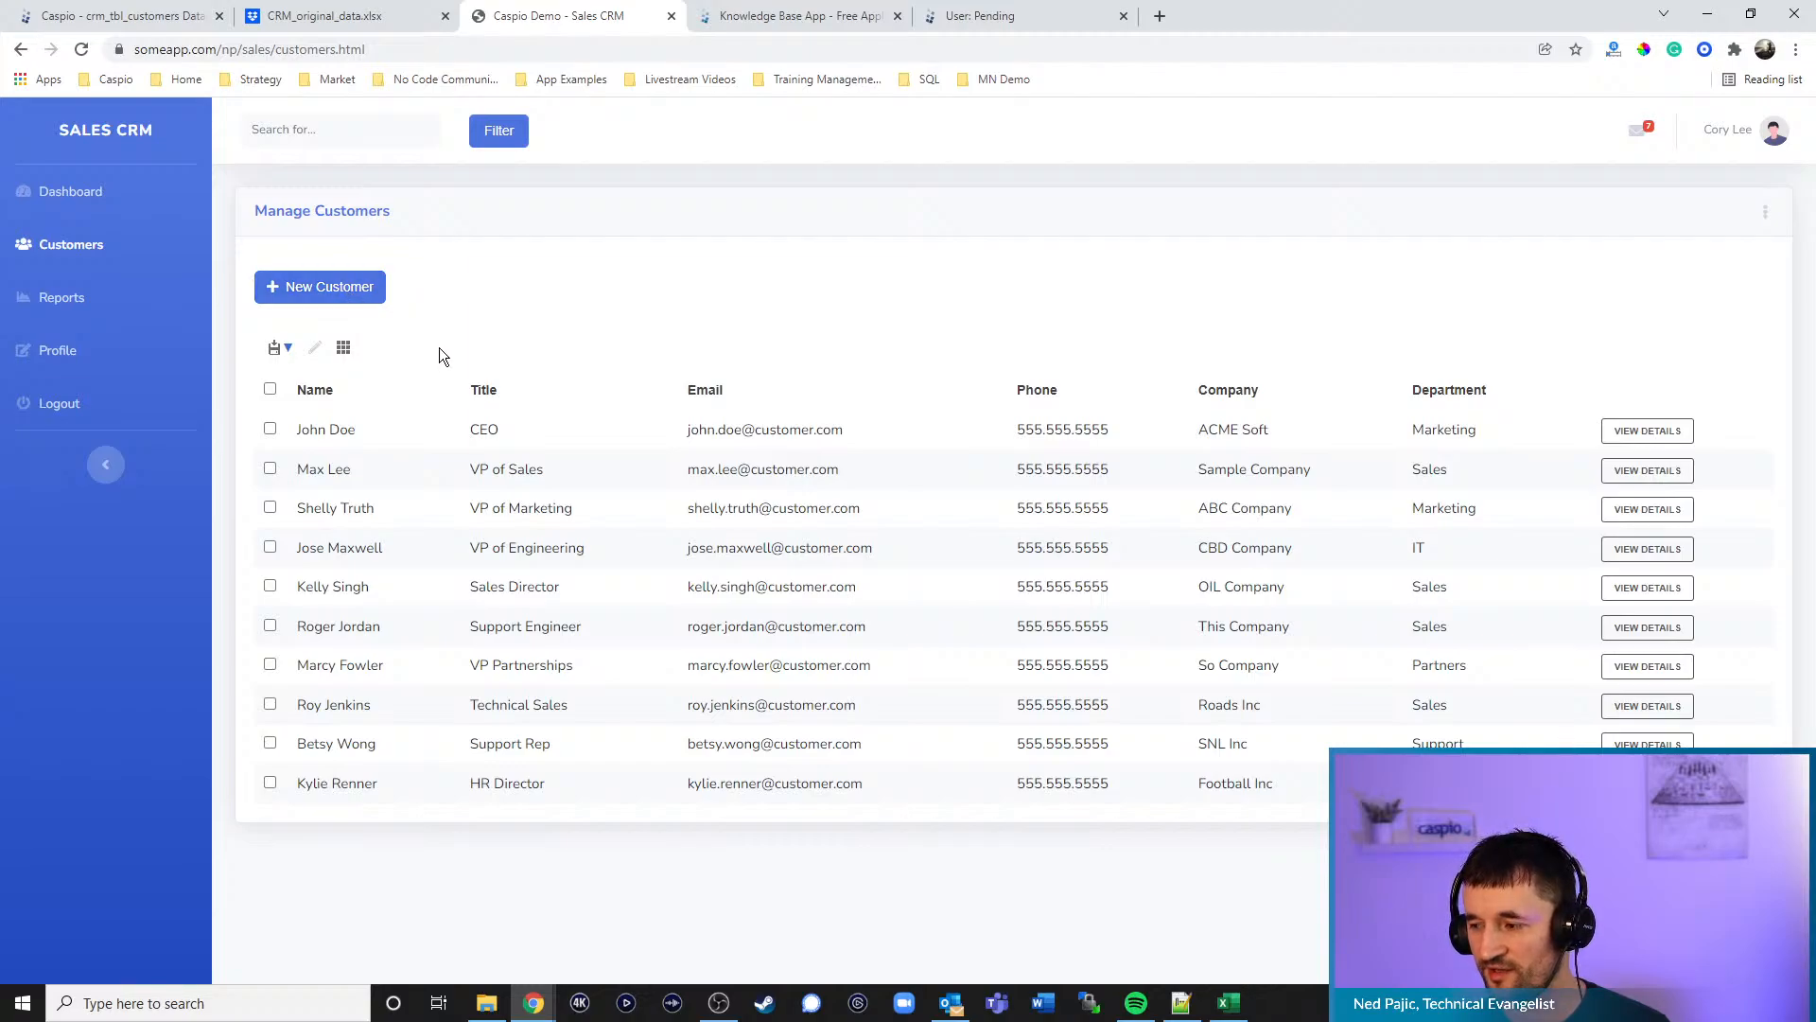
# - Open and dismiss the Add Customer form twice, then return to the crm_tbl_customers datasheet
pyautogui.click(335, 297)
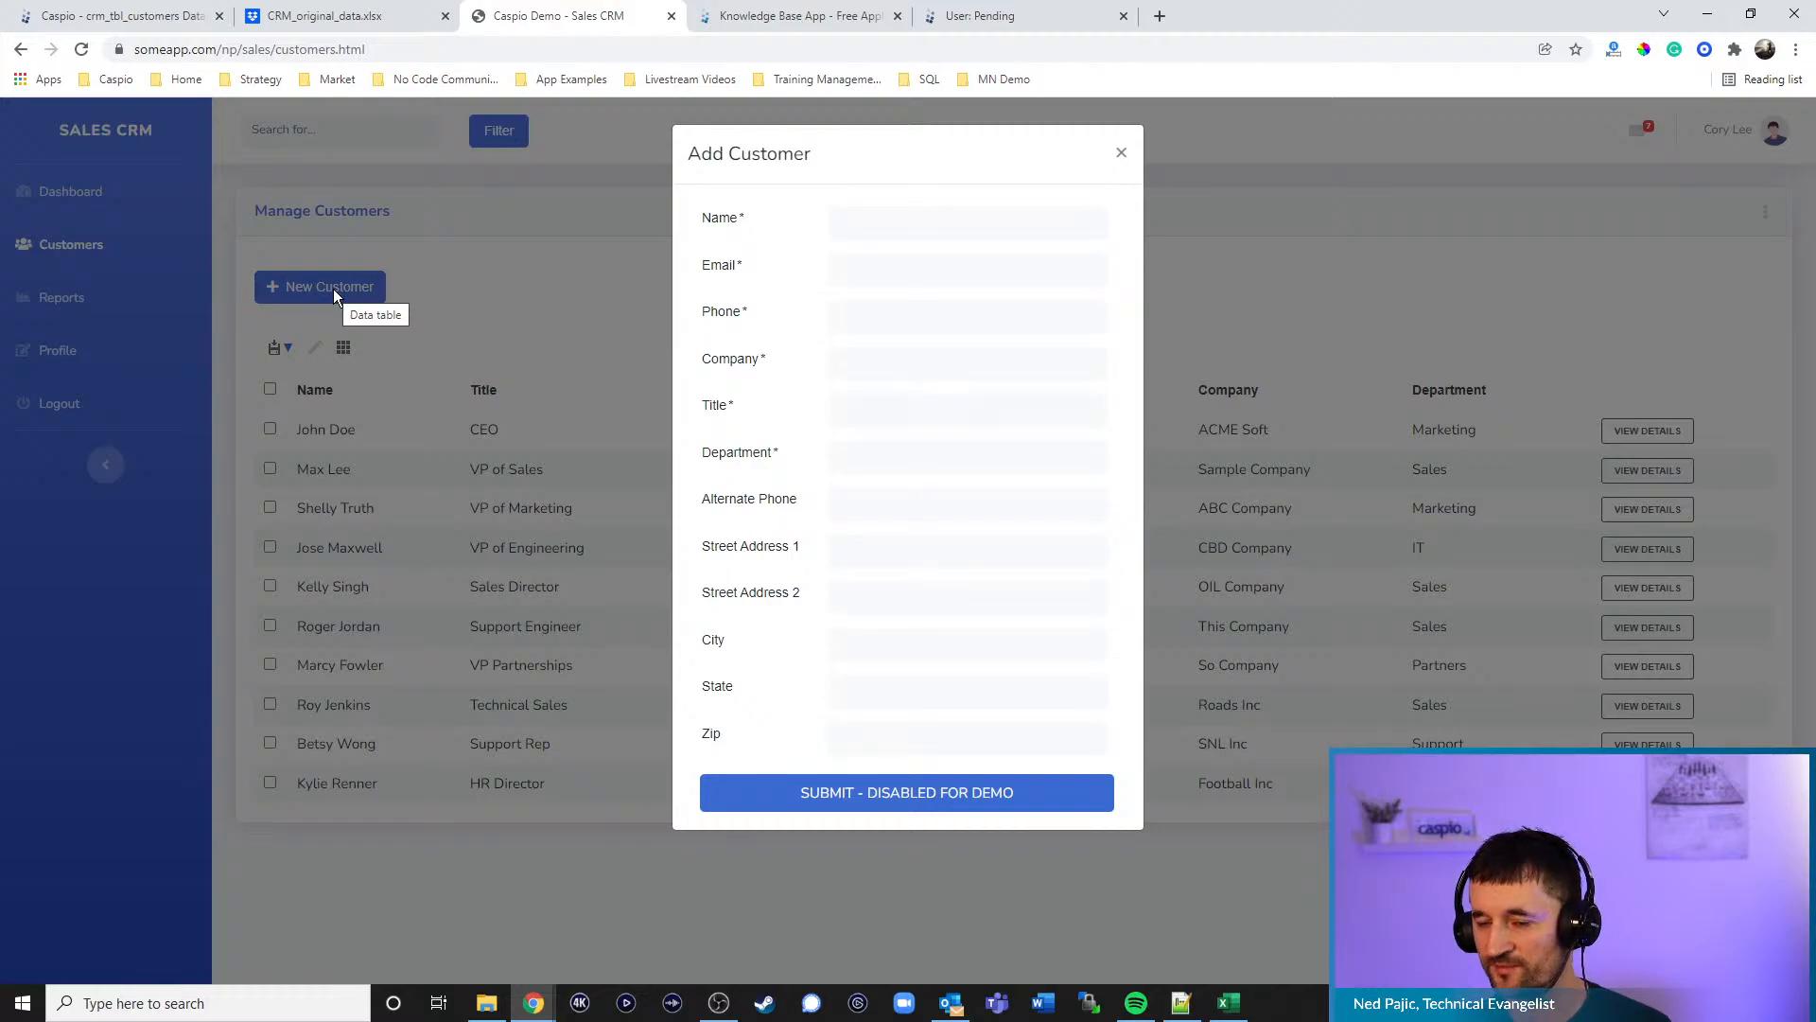
pyautogui.click(1120, 156)
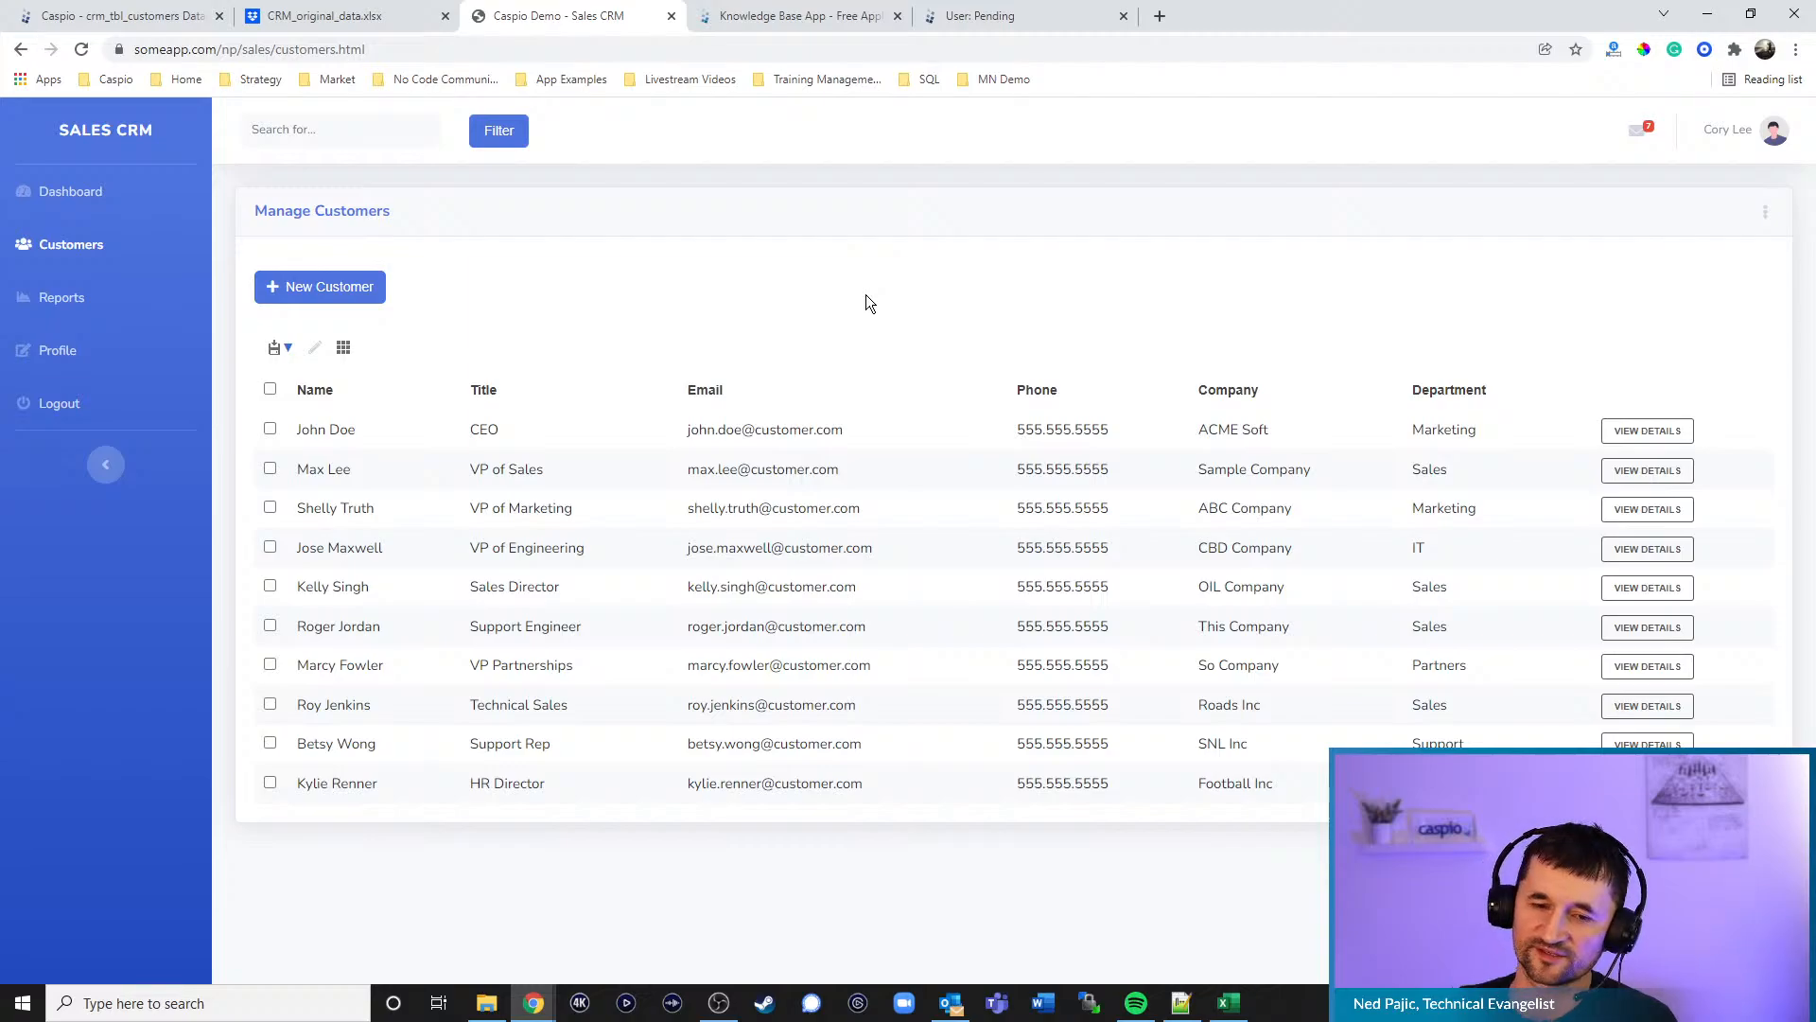
pyautogui.click(348, 288)
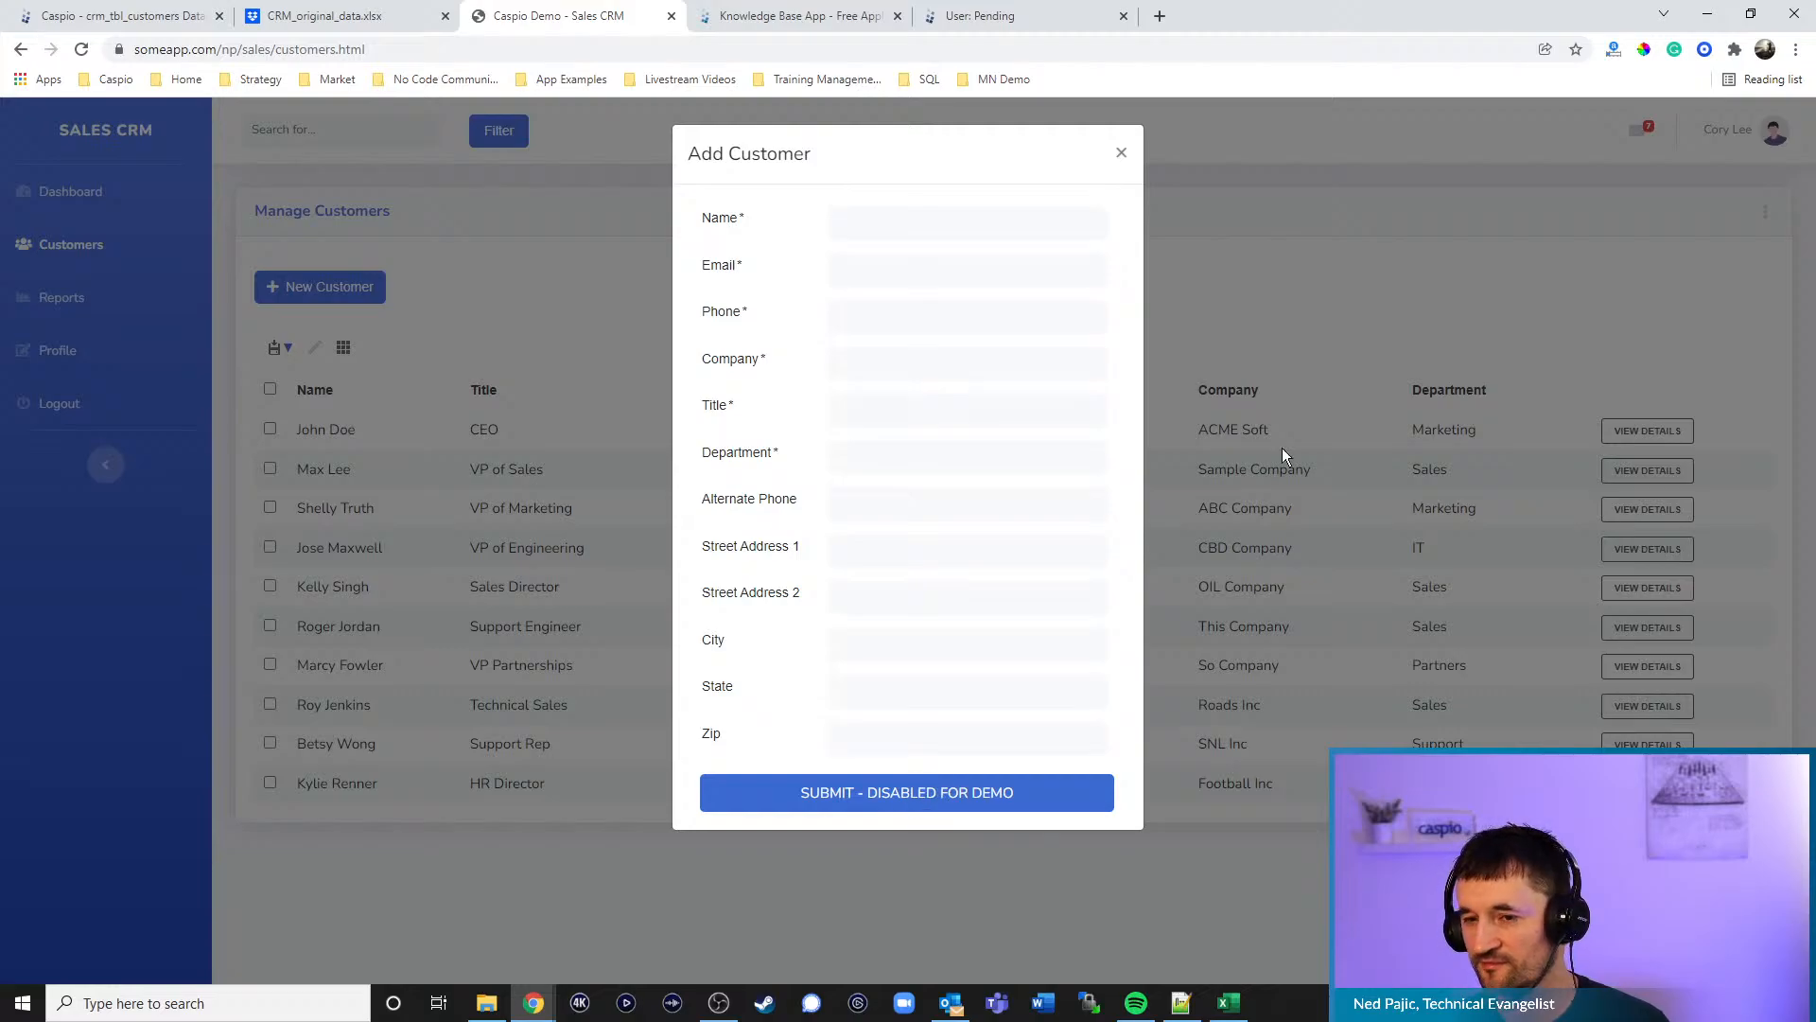
pyautogui.click(1121, 154)
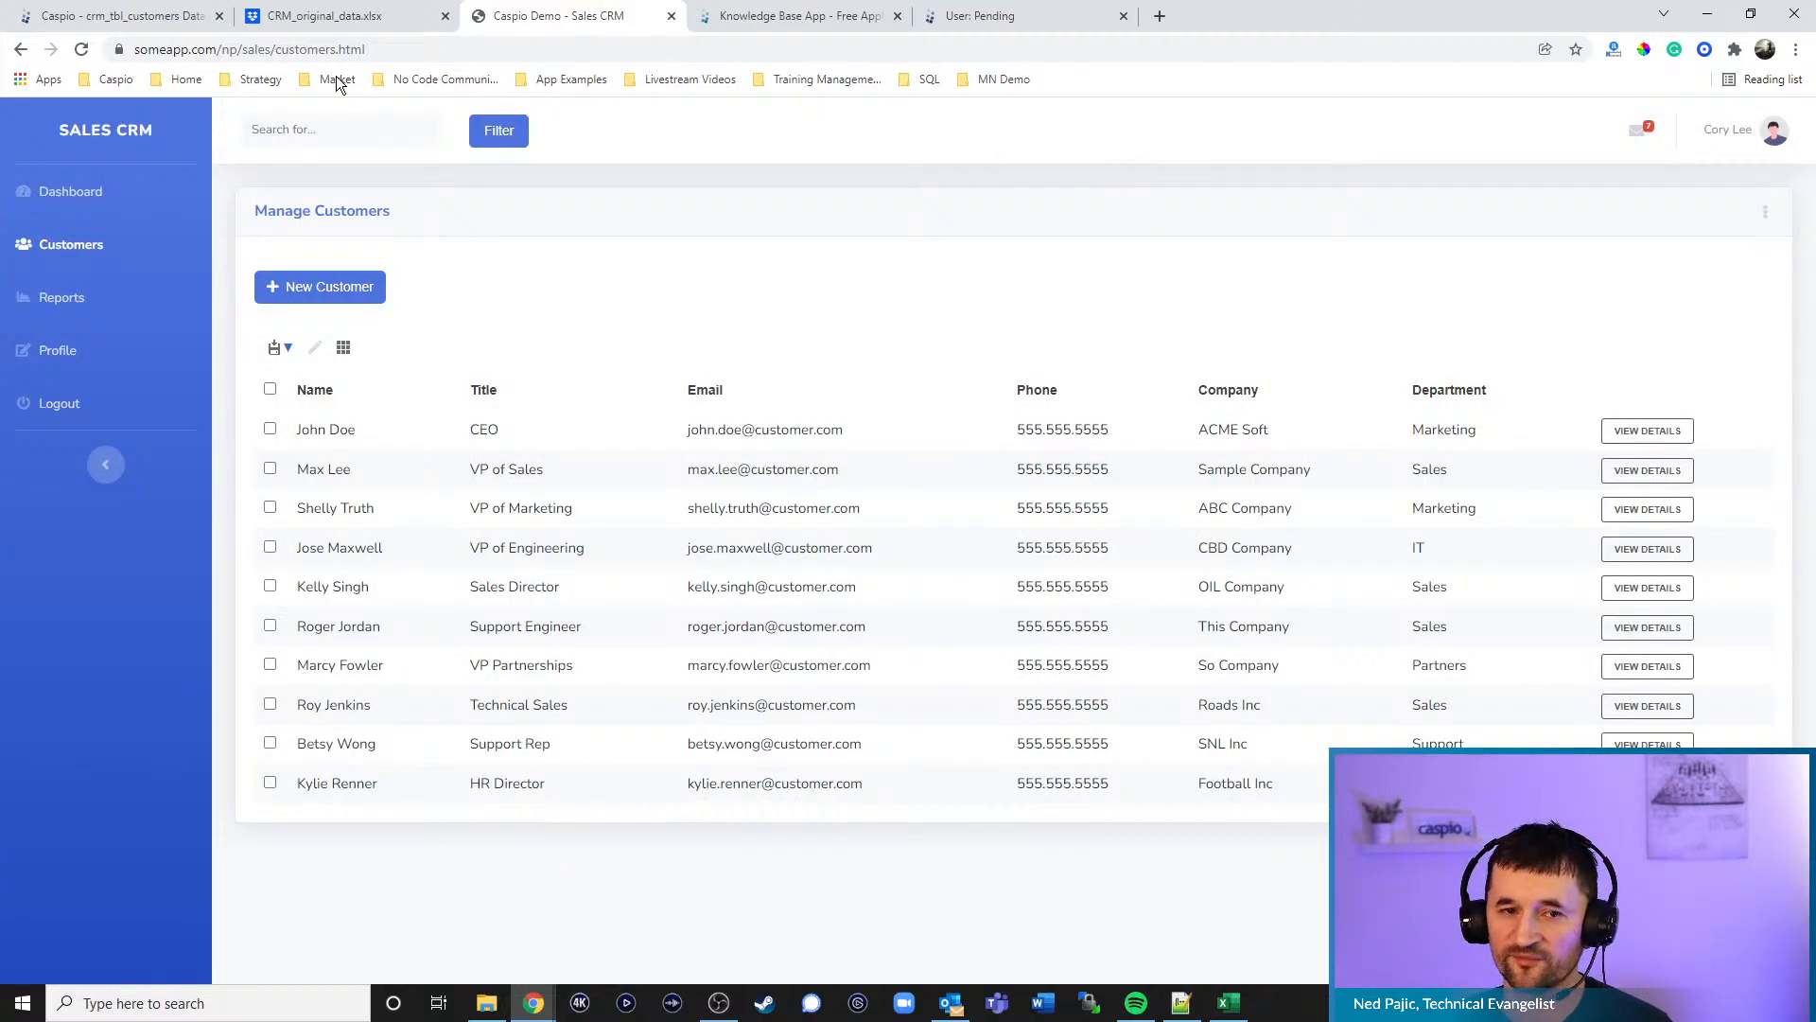
pyautogui.click(168, 21)
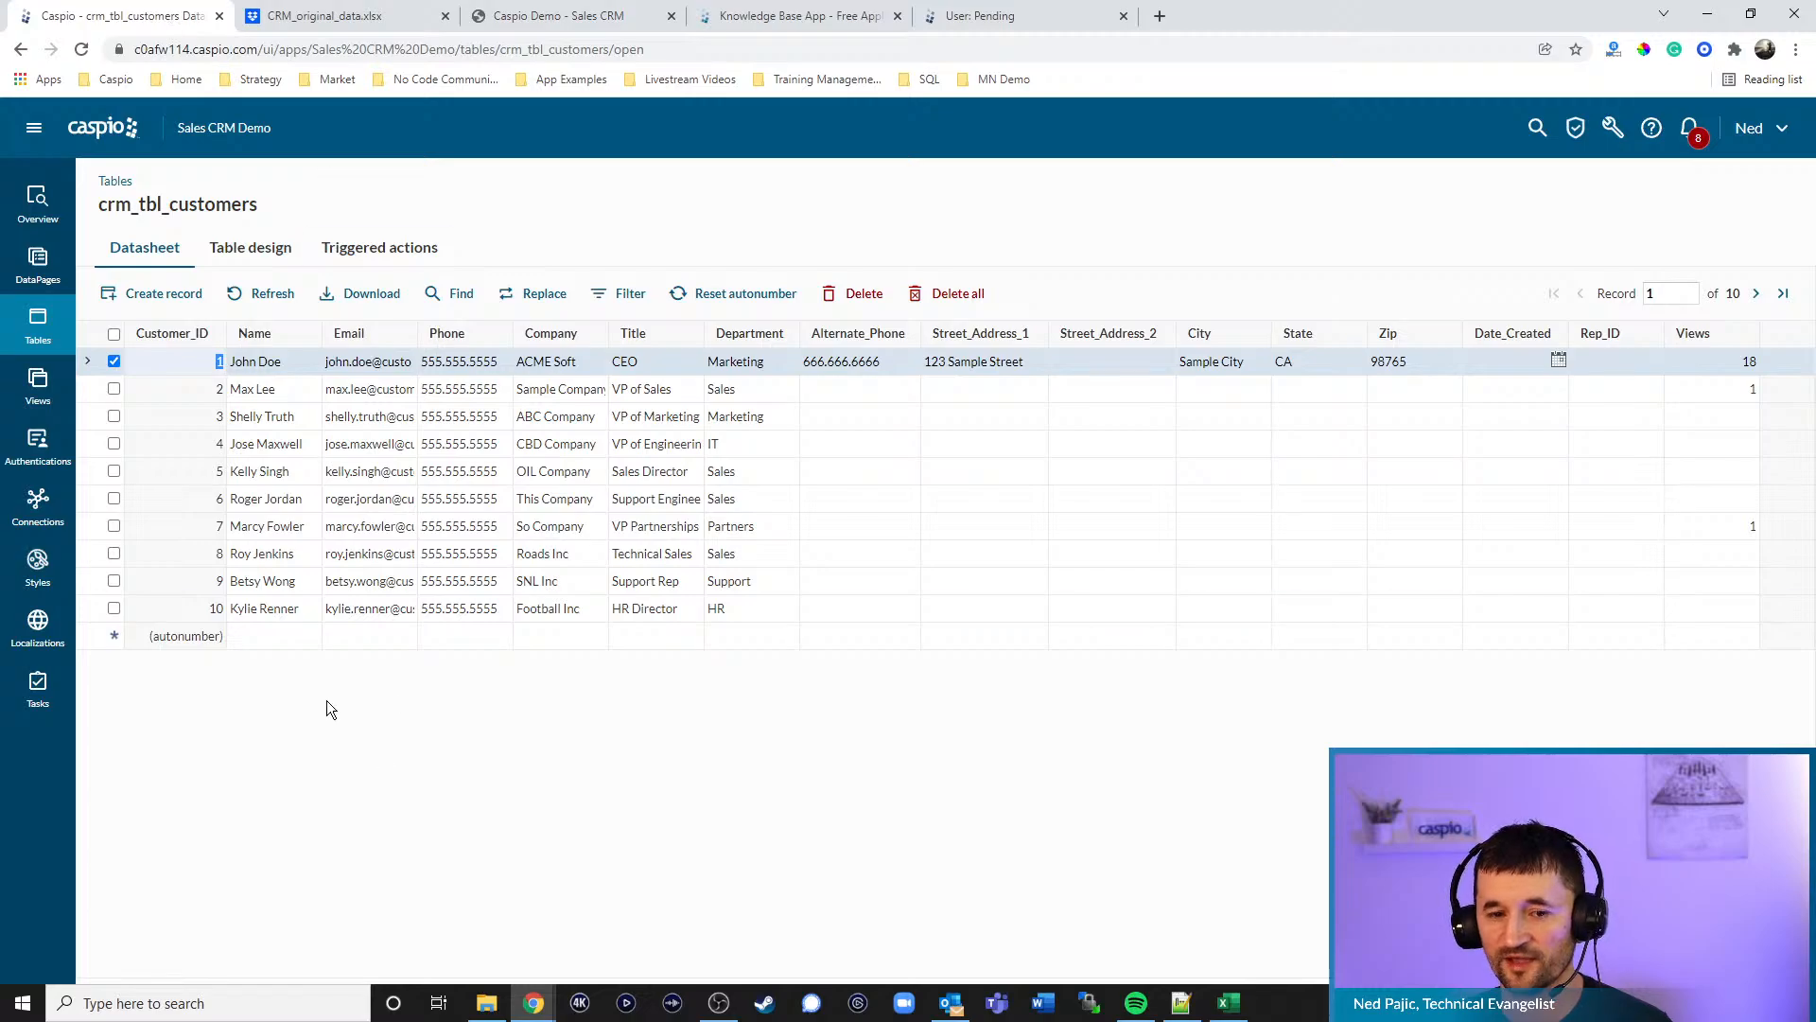
# - Add an eleventh crm_tbl_customers record with a name, email and phone, then reload the Sales CRM list
pyautogui.click(283, 640)
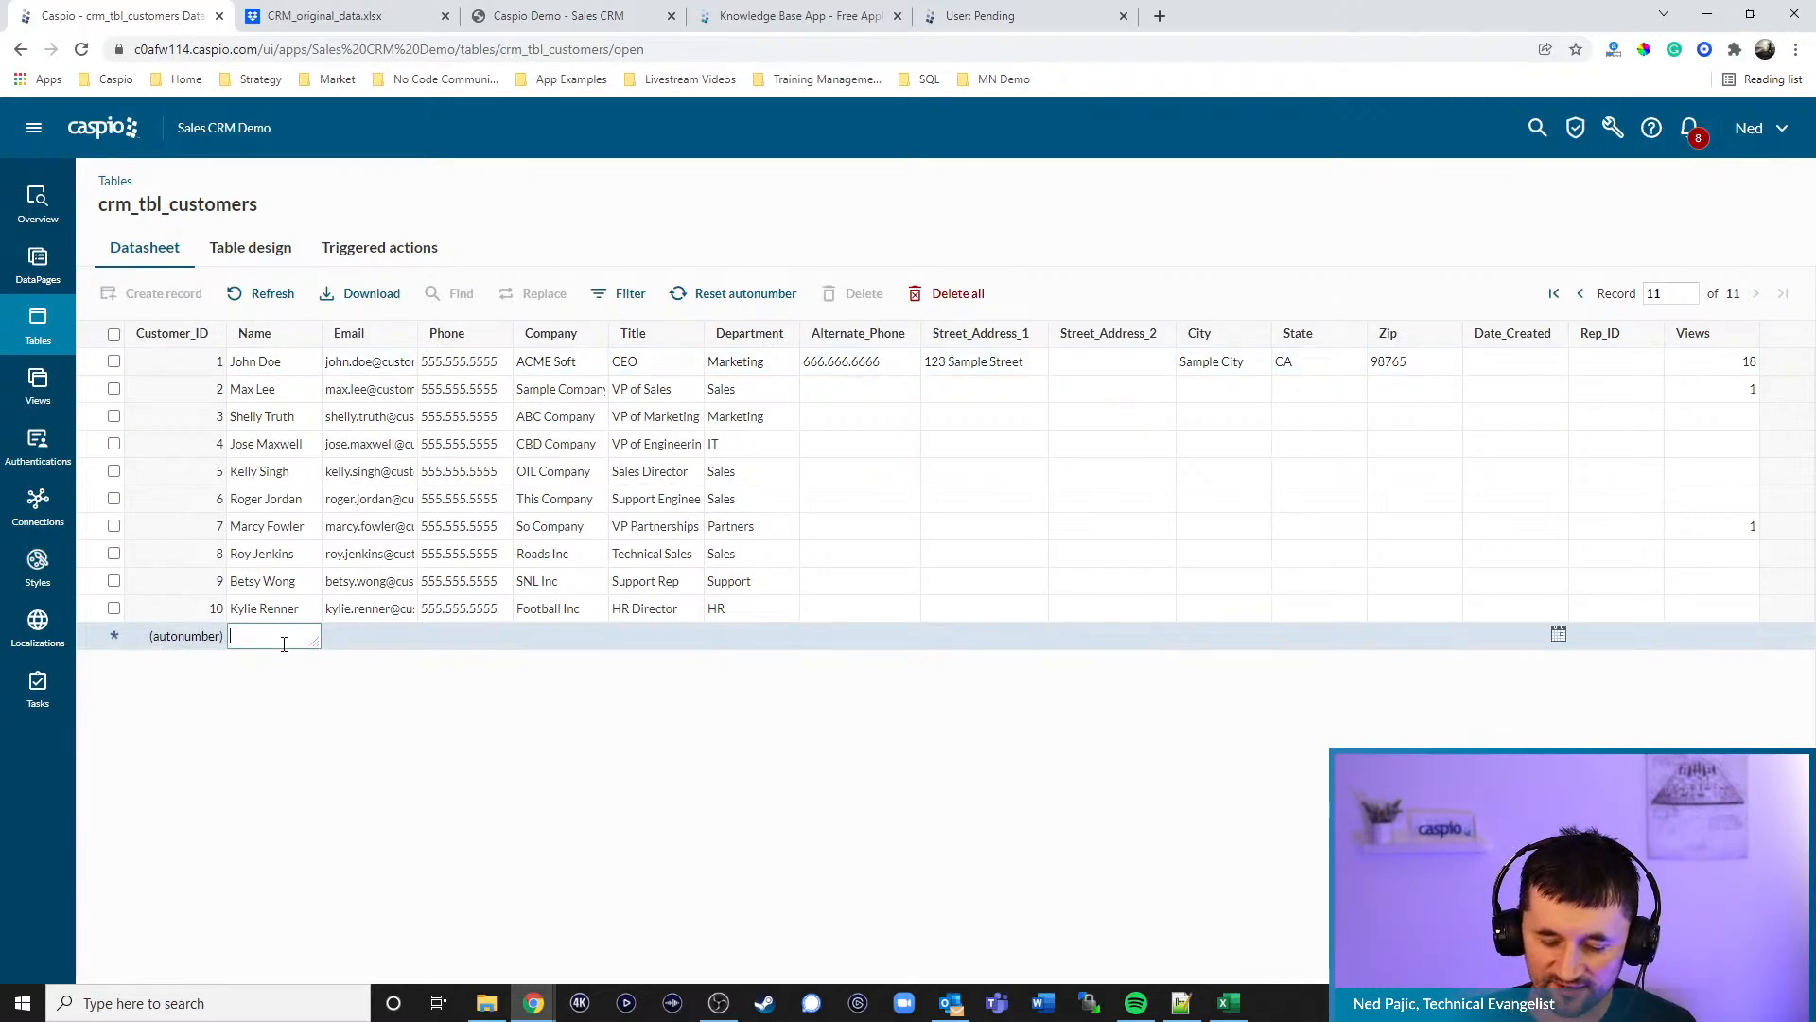
pyautogui.write('Steve')
pyautogui.press('Tab')
pyautogui.write('Smith')
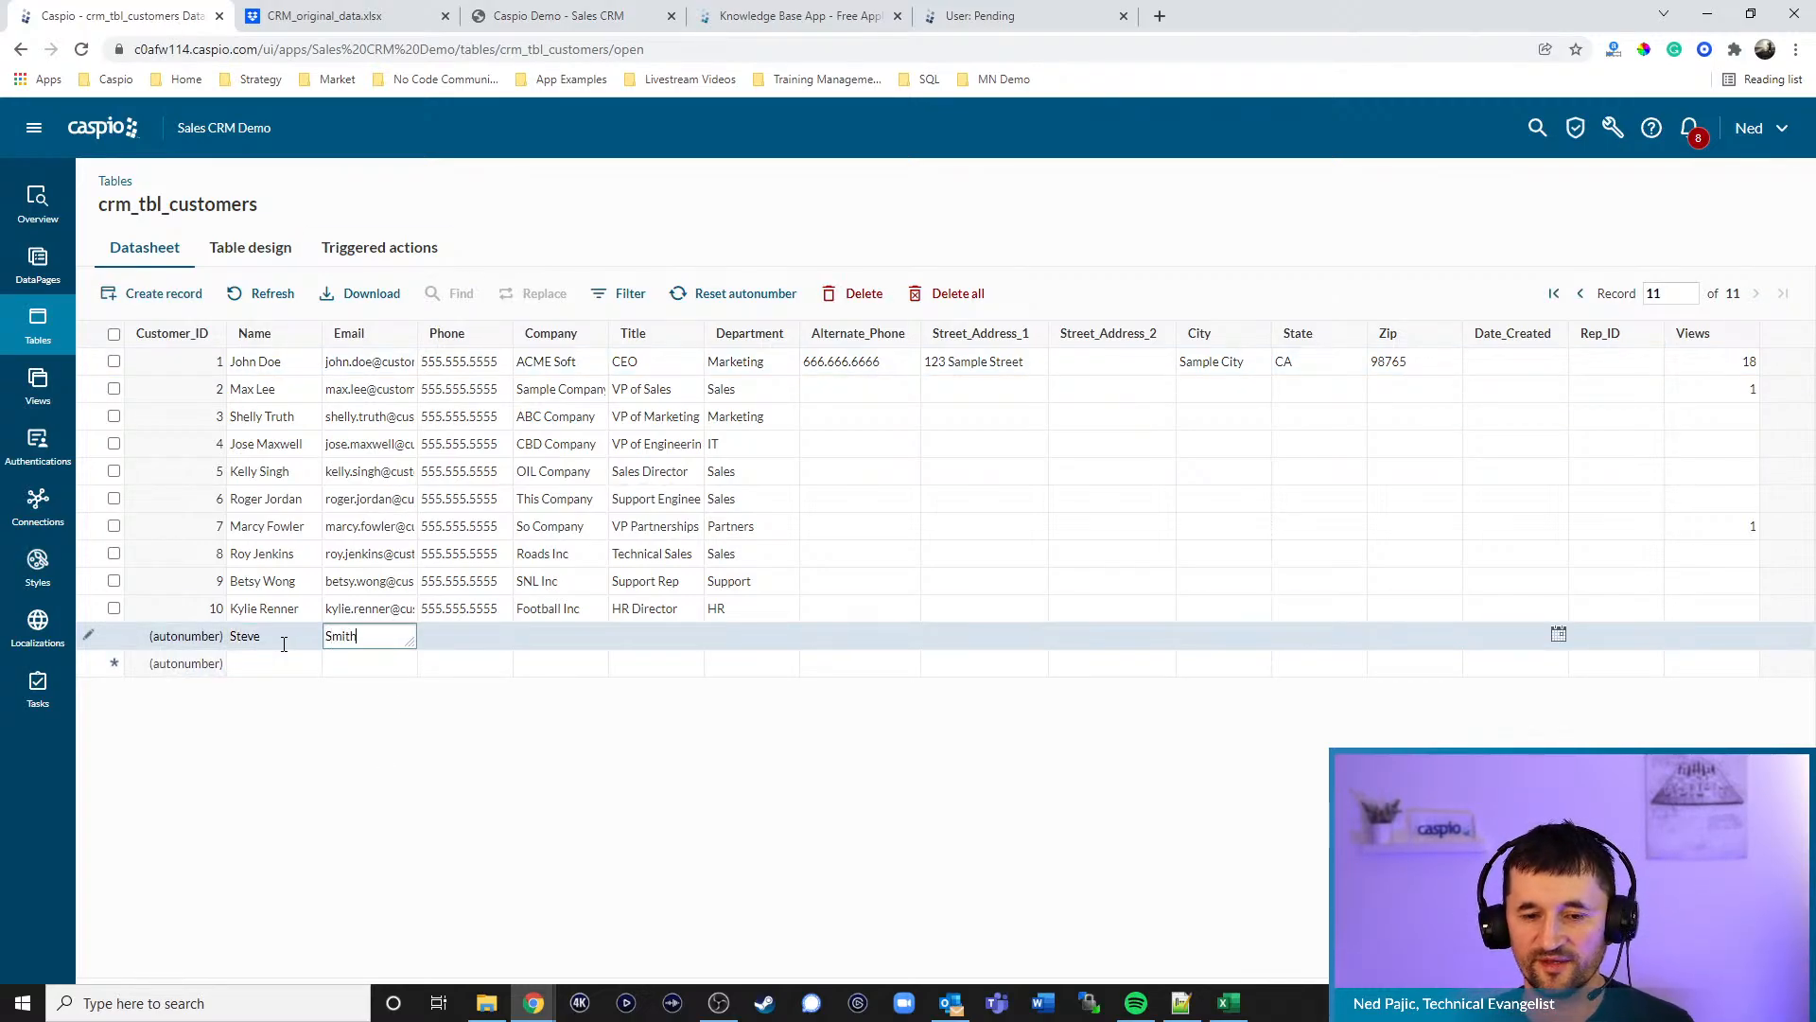
pyautogui.press('Tab')
pyautogui.write('333')
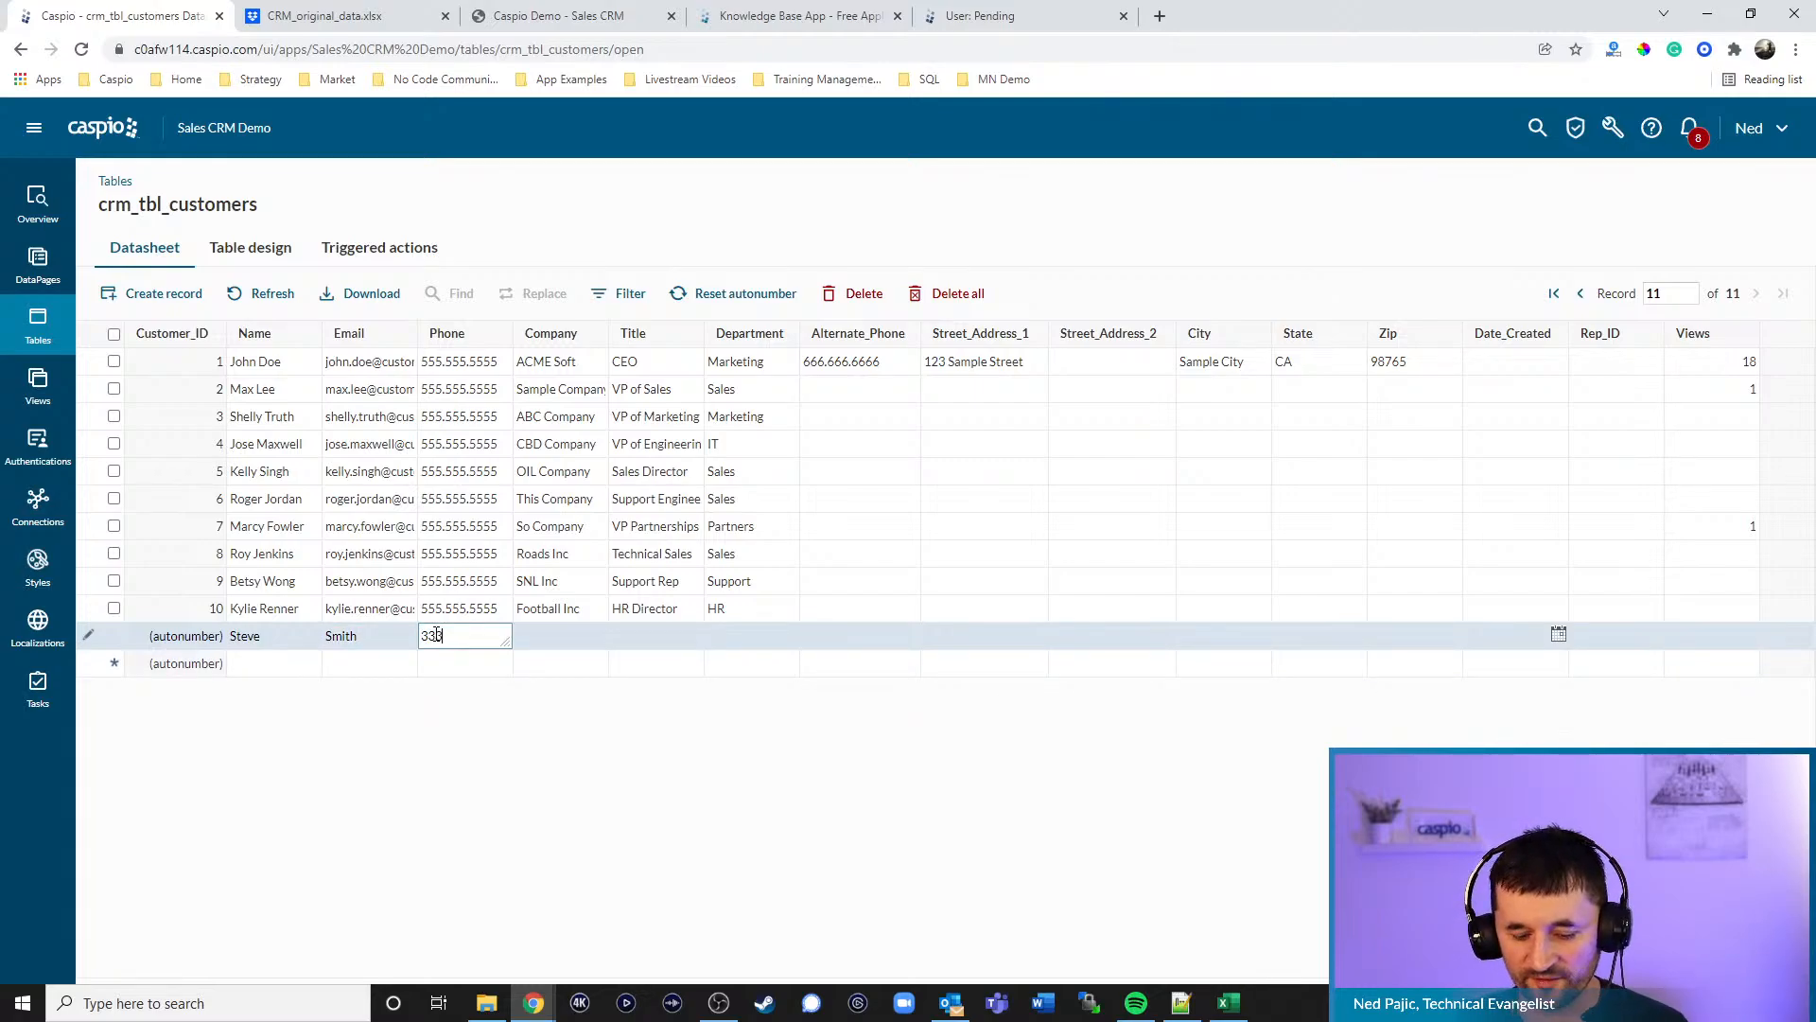
pyautogui.write('.333.3333')
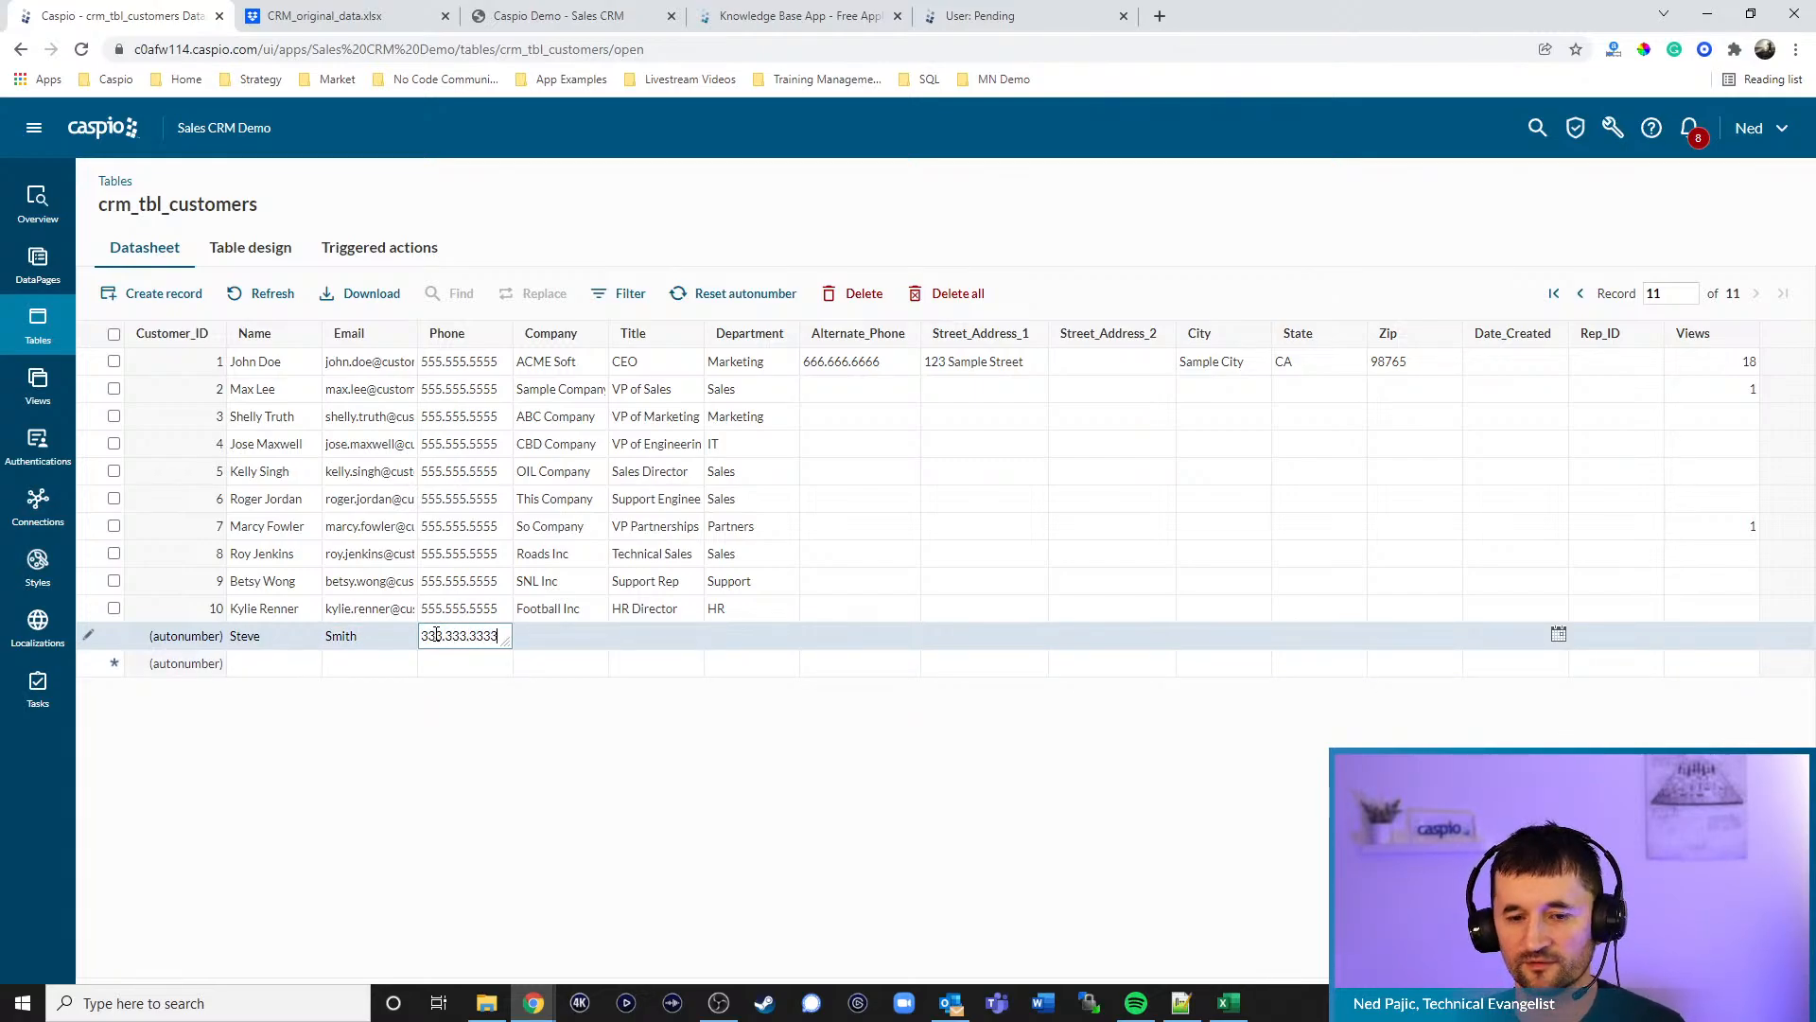
pyautogui.click(282, 665)
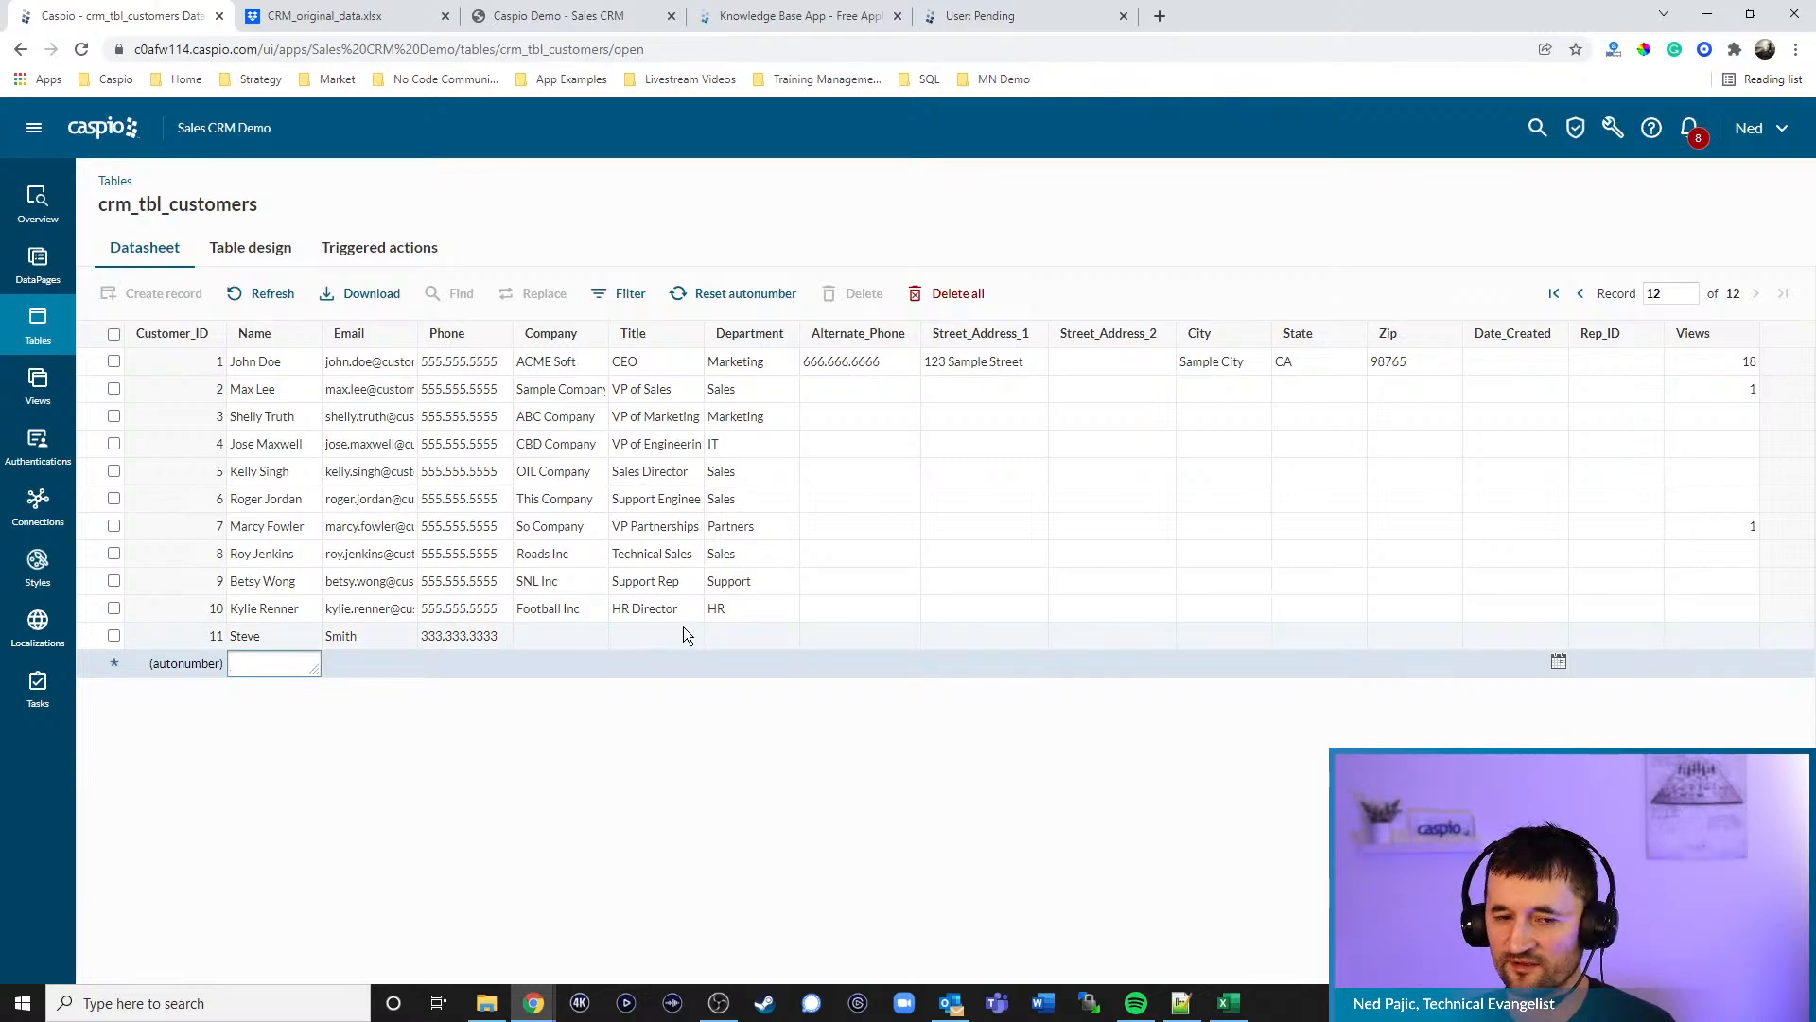
pyautogui.click(572, 23)
pyautogui.click(82, 50)
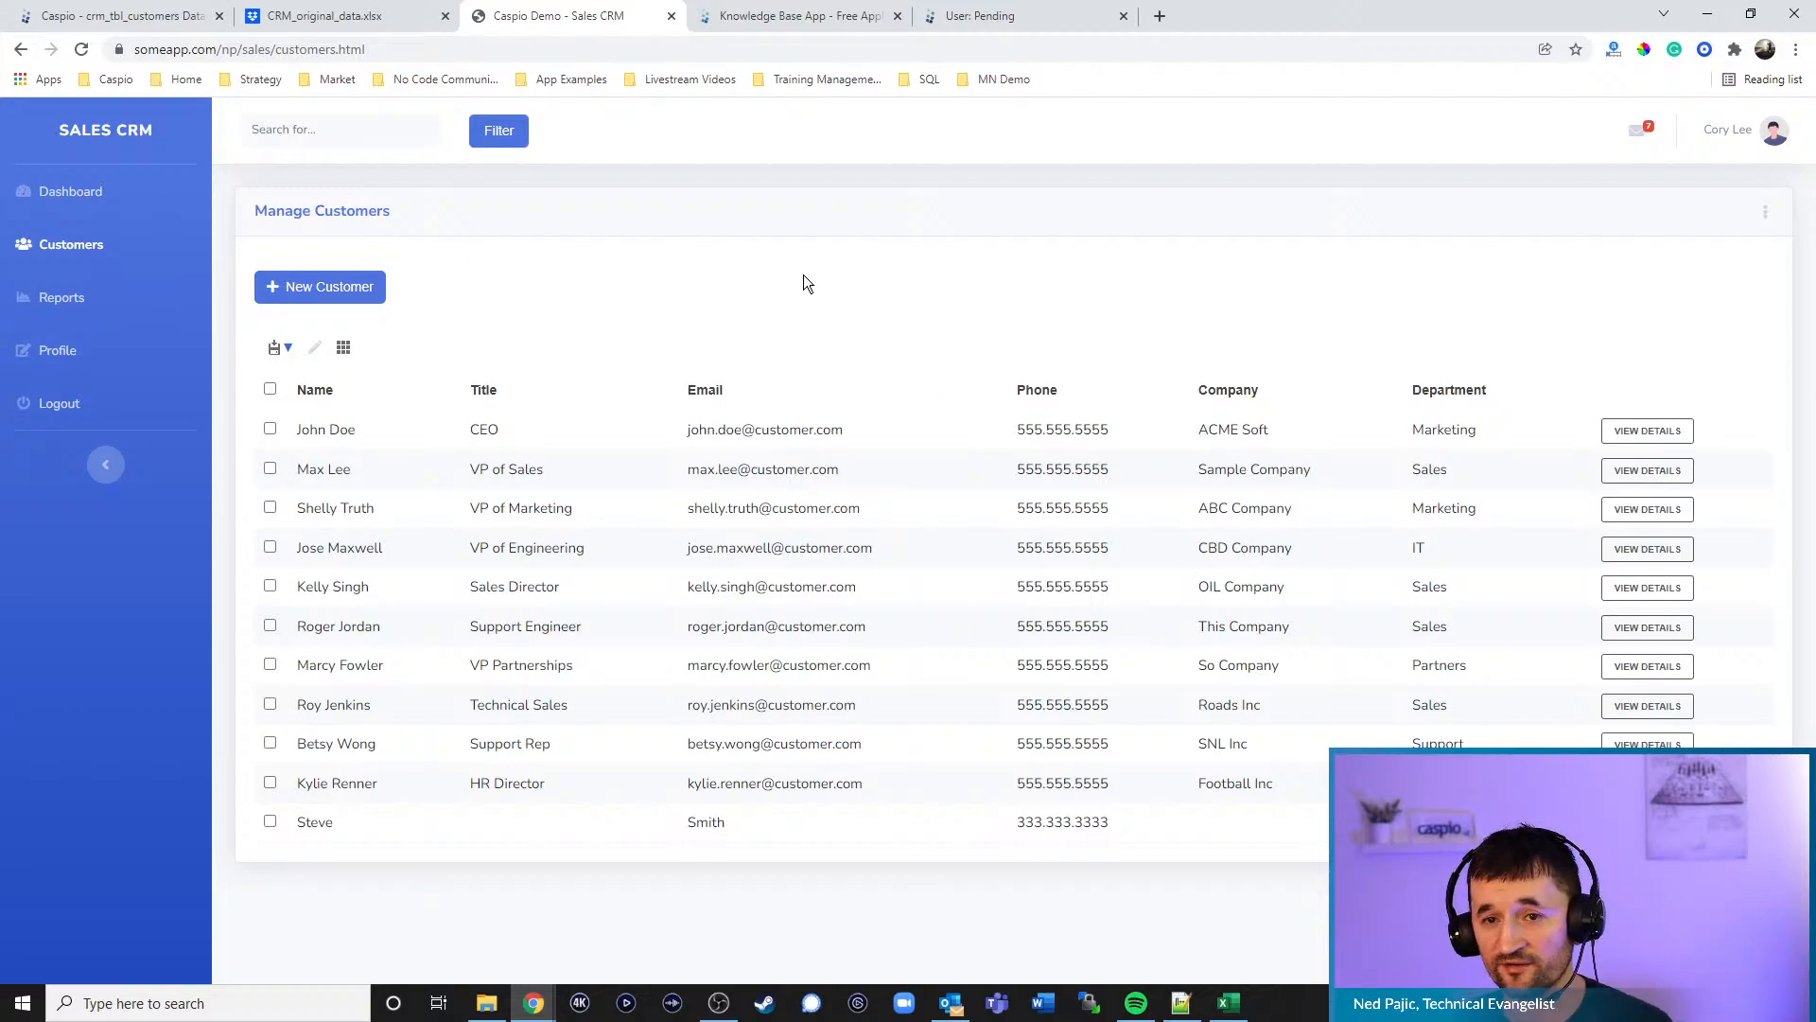
# - From the customers datasheet, go to Tools > Data import/export tasks and edit Refresh Original CRM Data
pyautogui.click(359, 16)
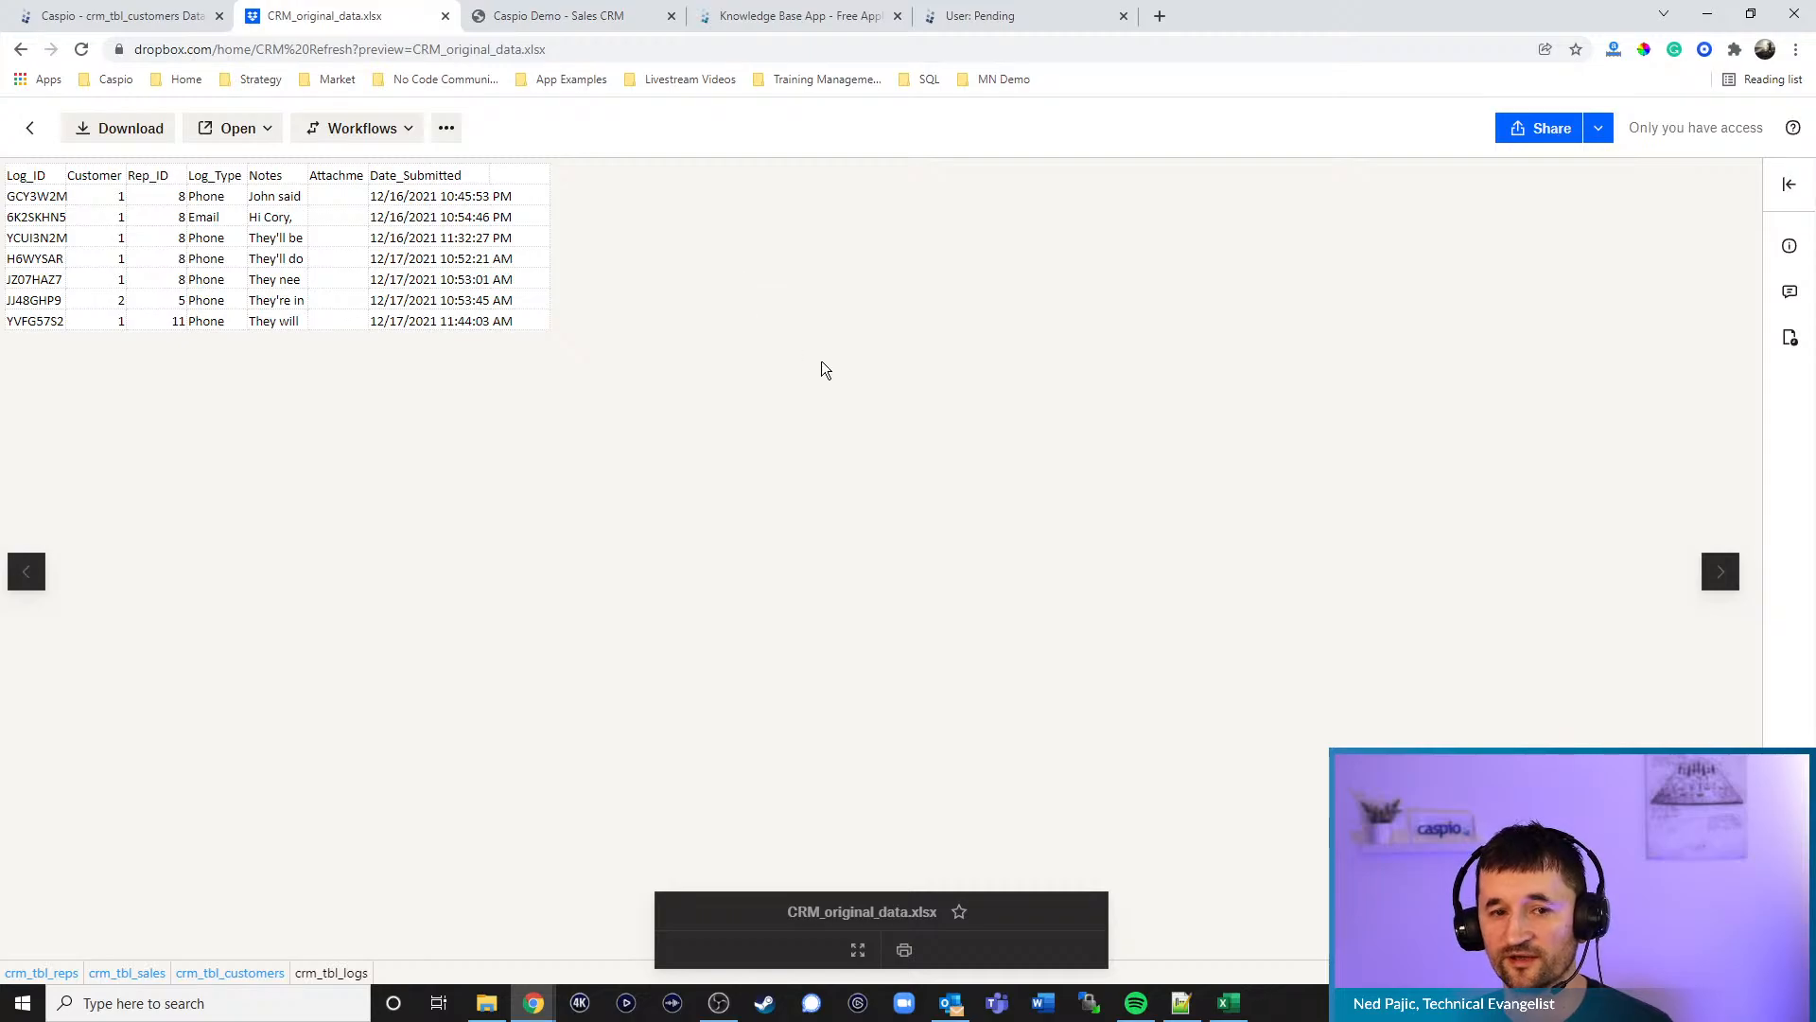
pyautogui.click(587, 18)
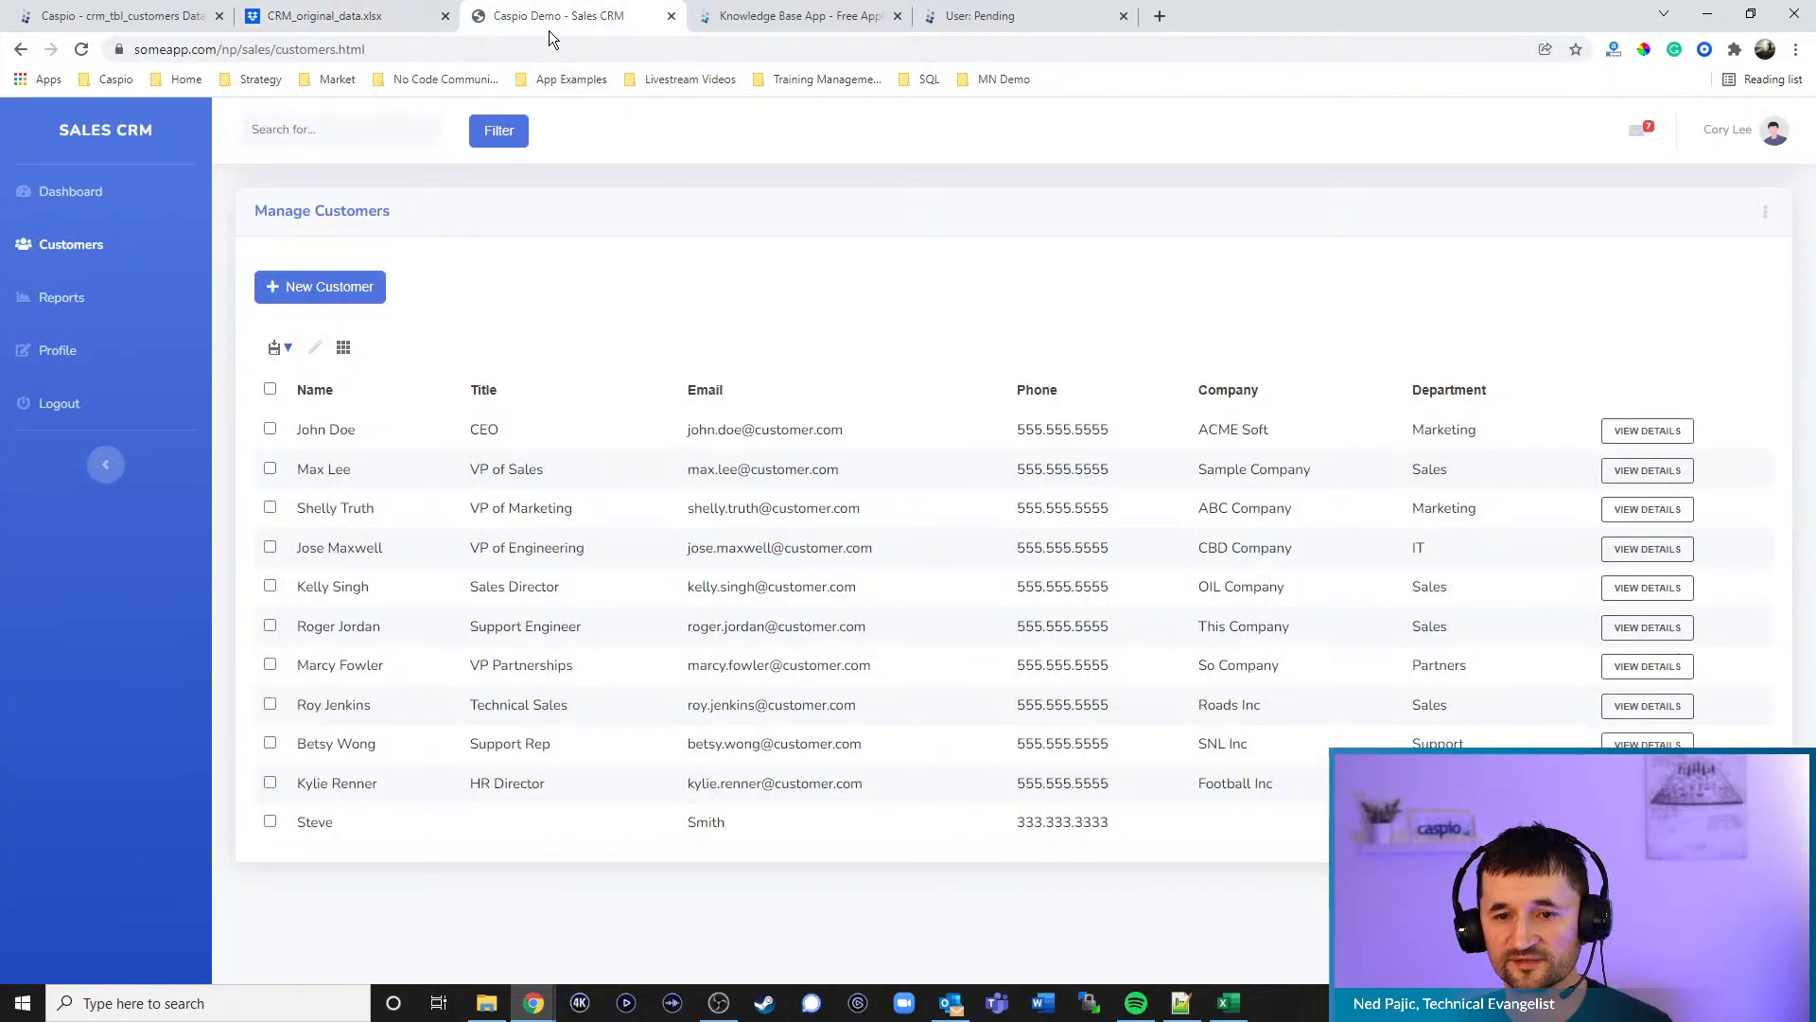
pyautogui.click(208, 27)
pyautogui.click(1613, 128)
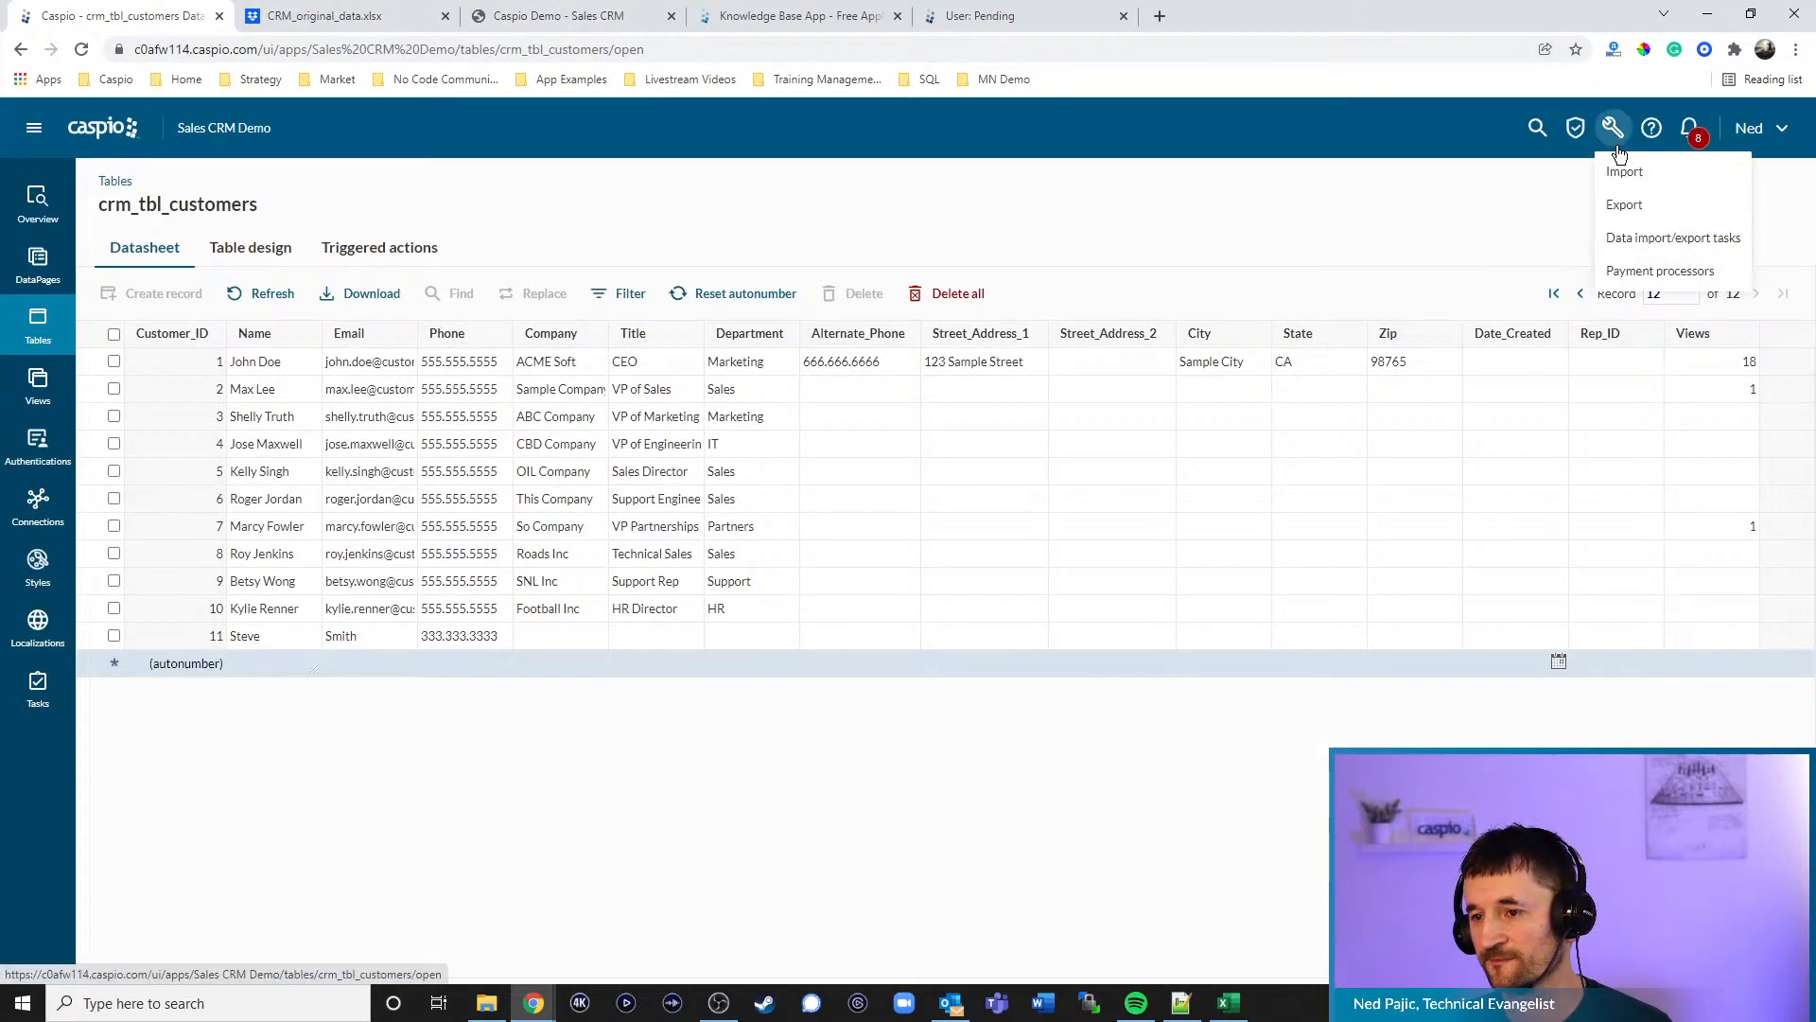
pyautogui.click(1635, 239)
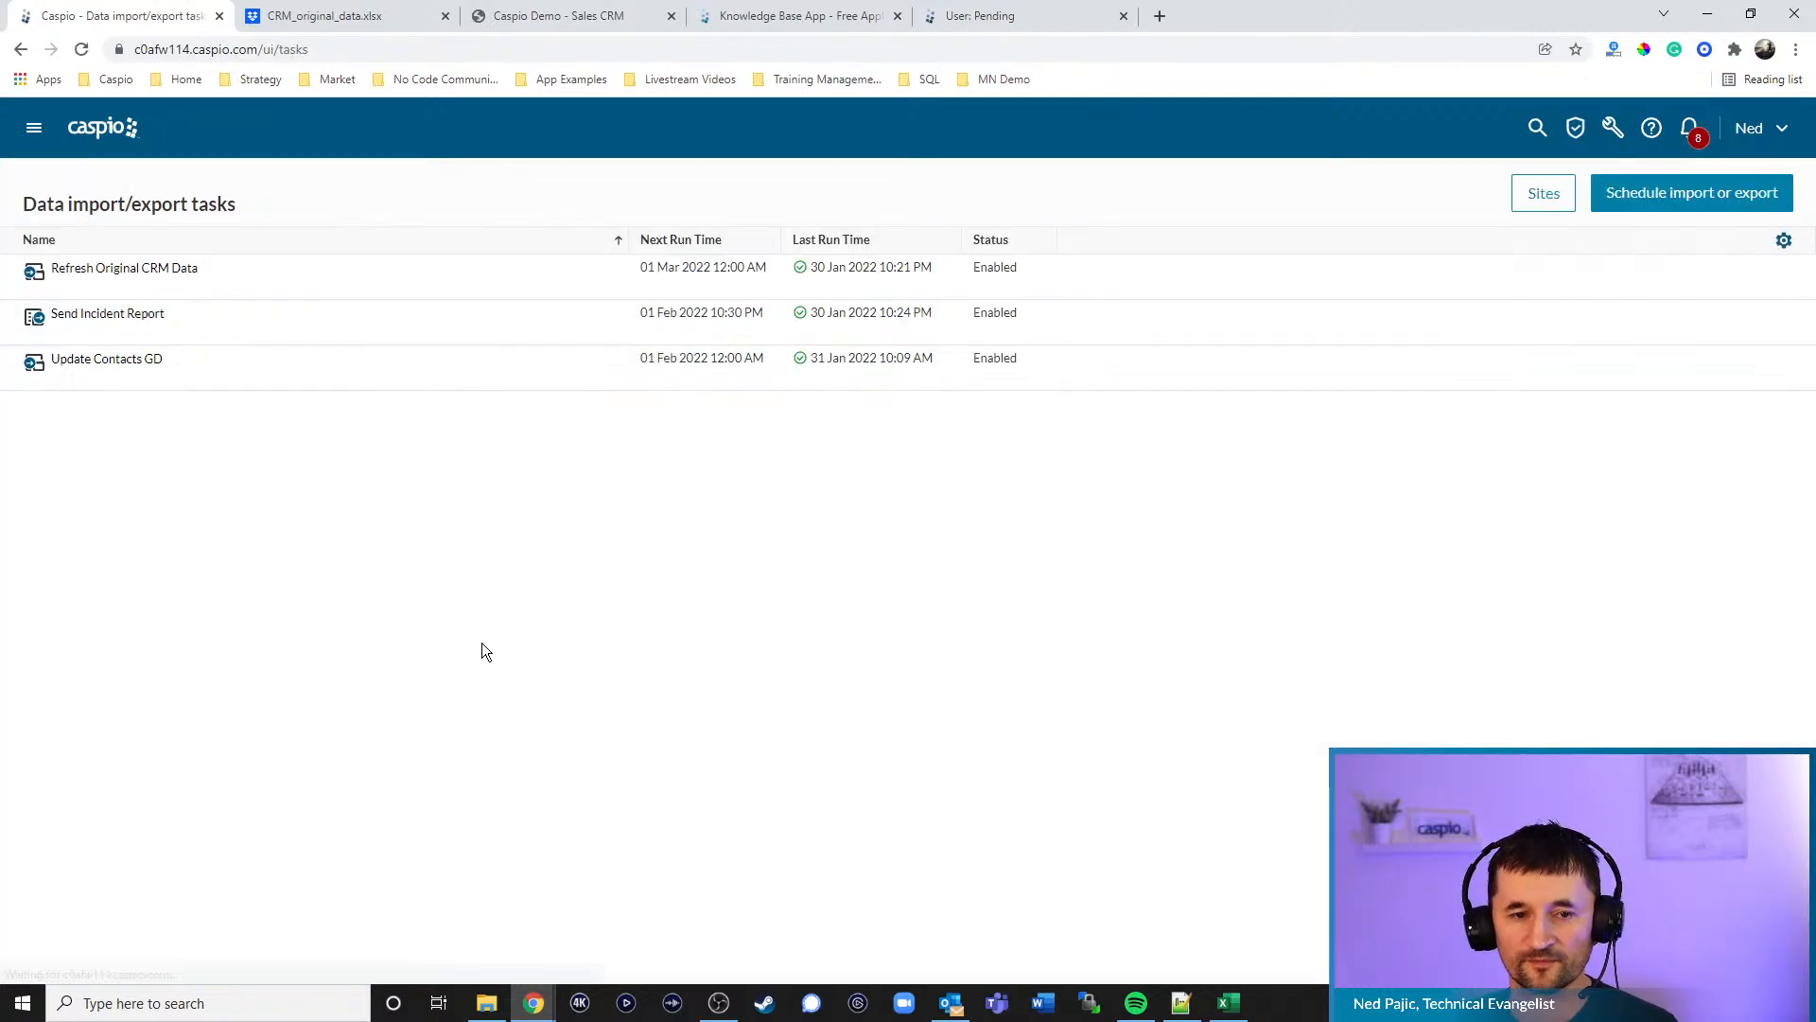
pyautogui.moveTo(110, 274)
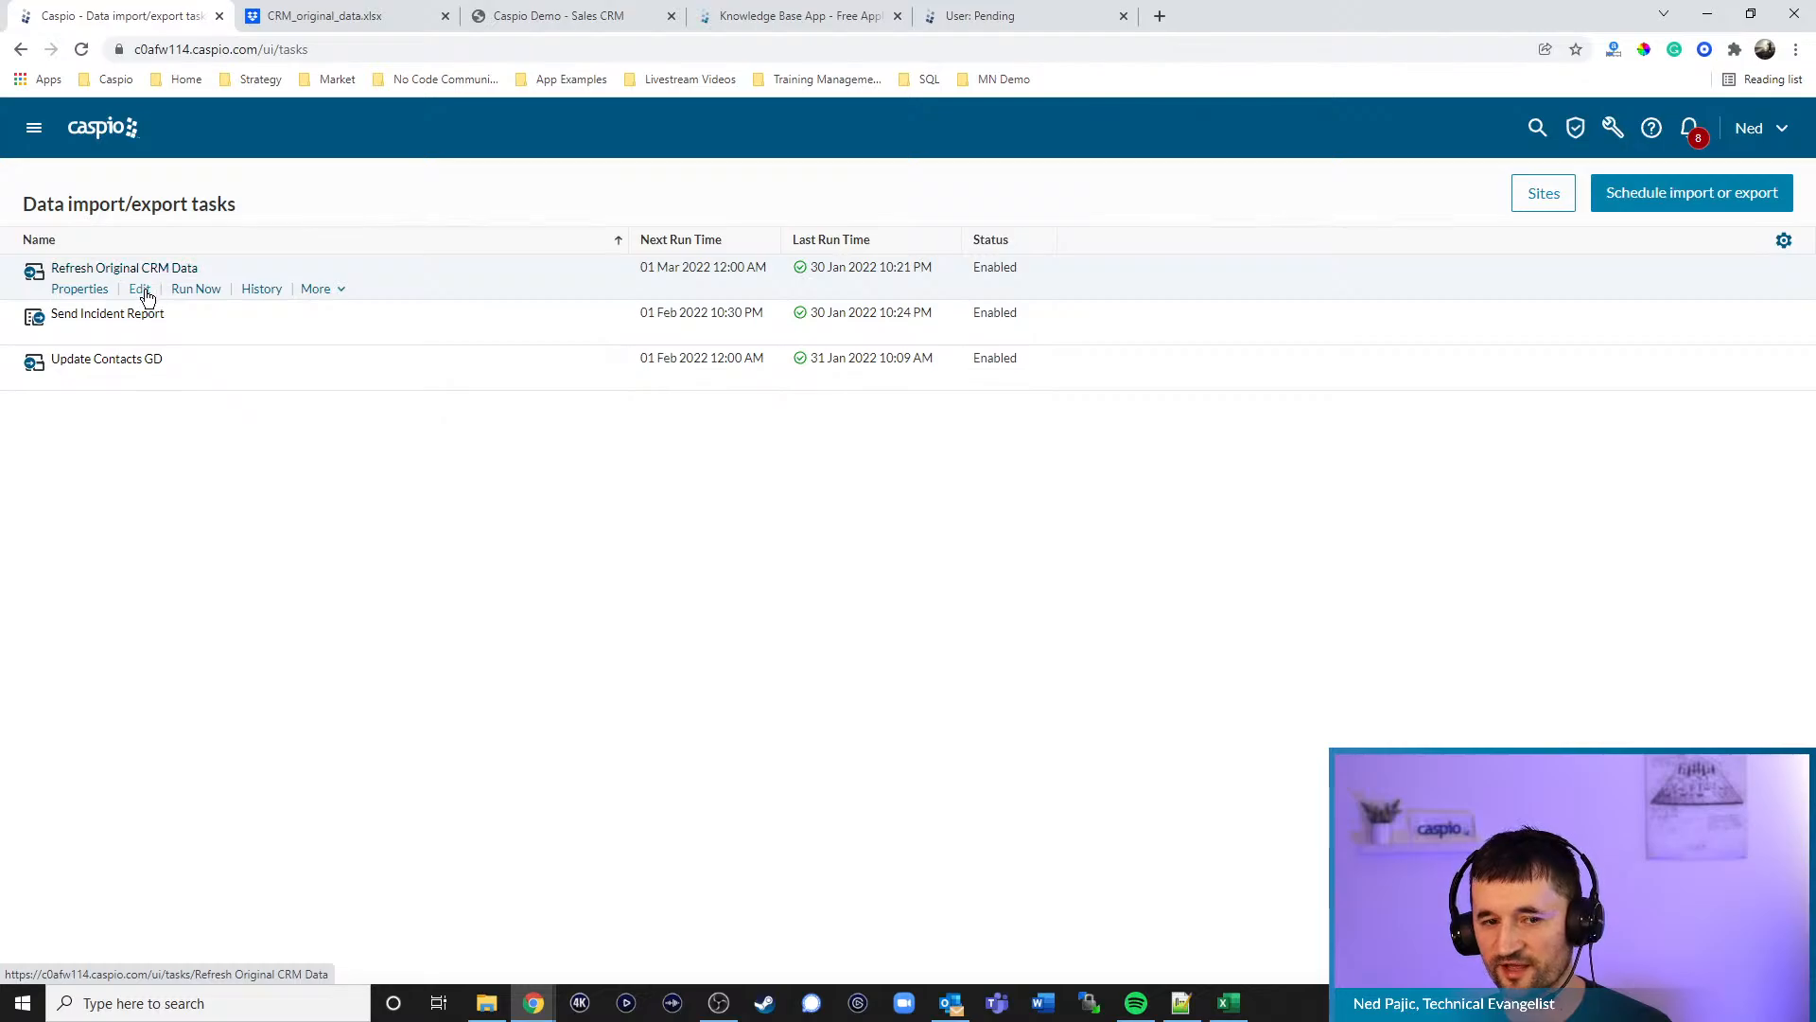
pyautogui.click(140, 289)
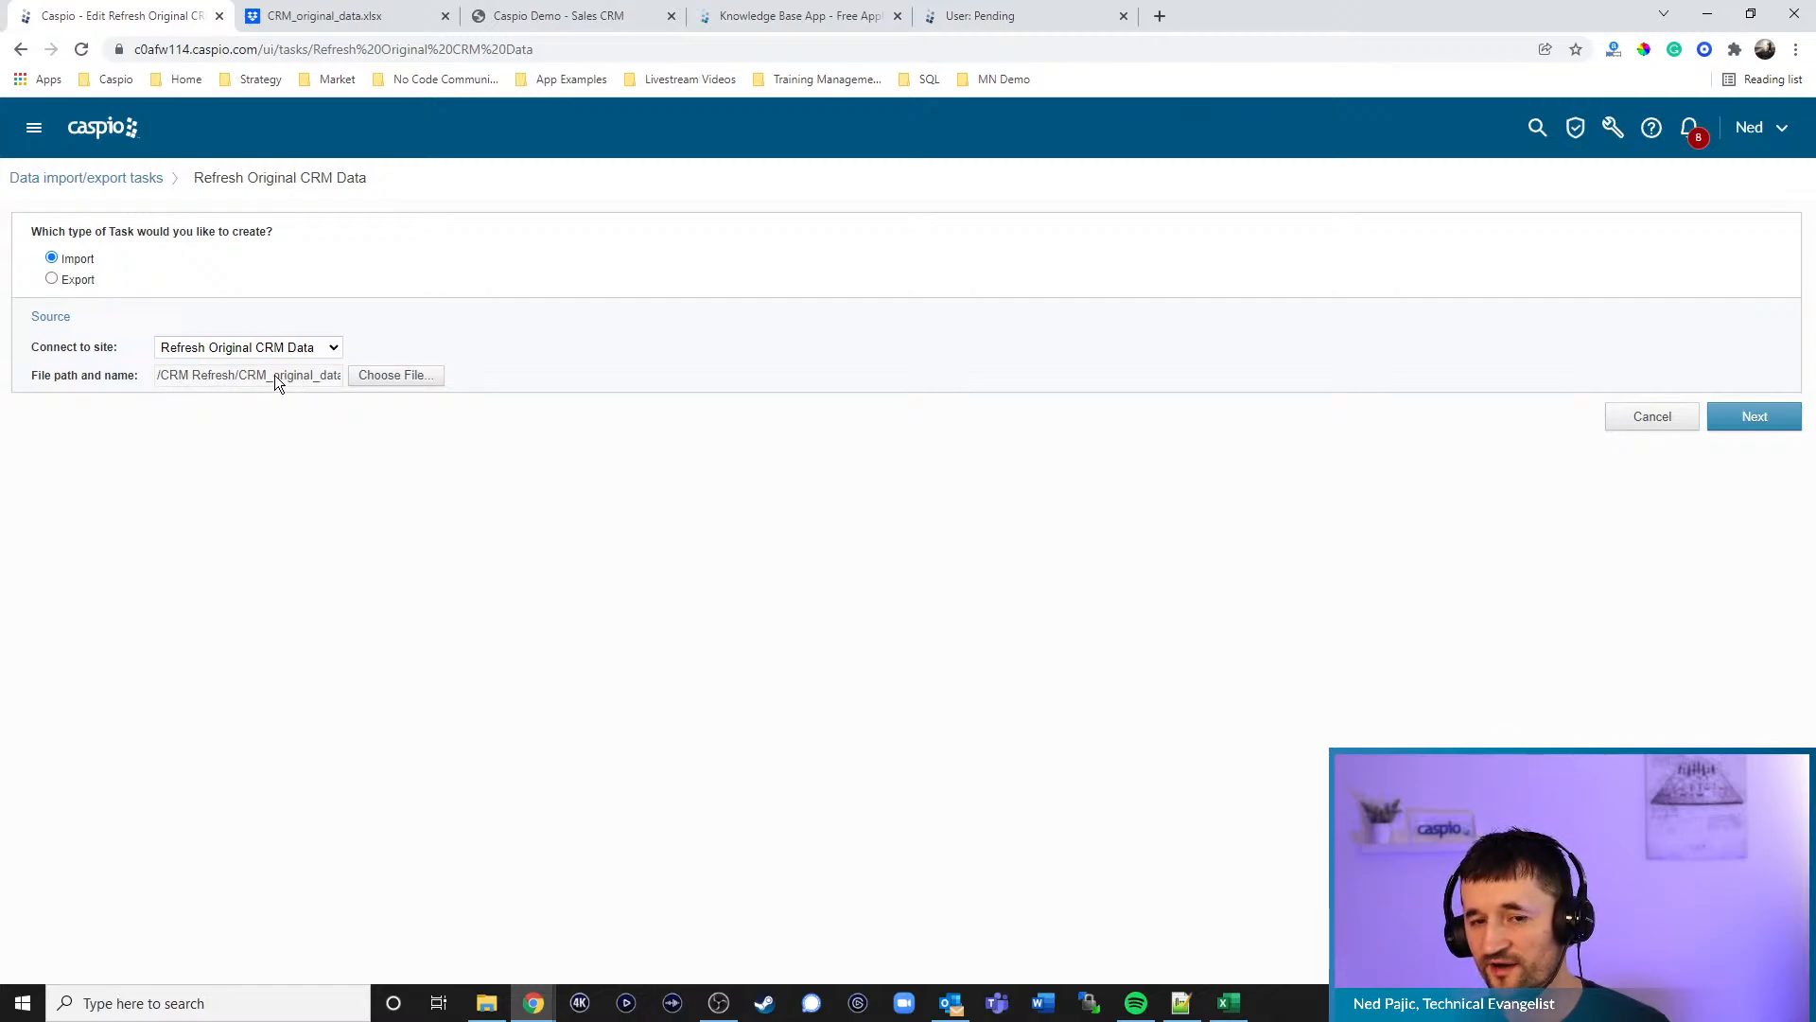
# - Check CRM_original_data.xlsx in the Dropbox CRM Refresh folder, then advance the Caspio import task with Next
pyautogui.click(384, 13)
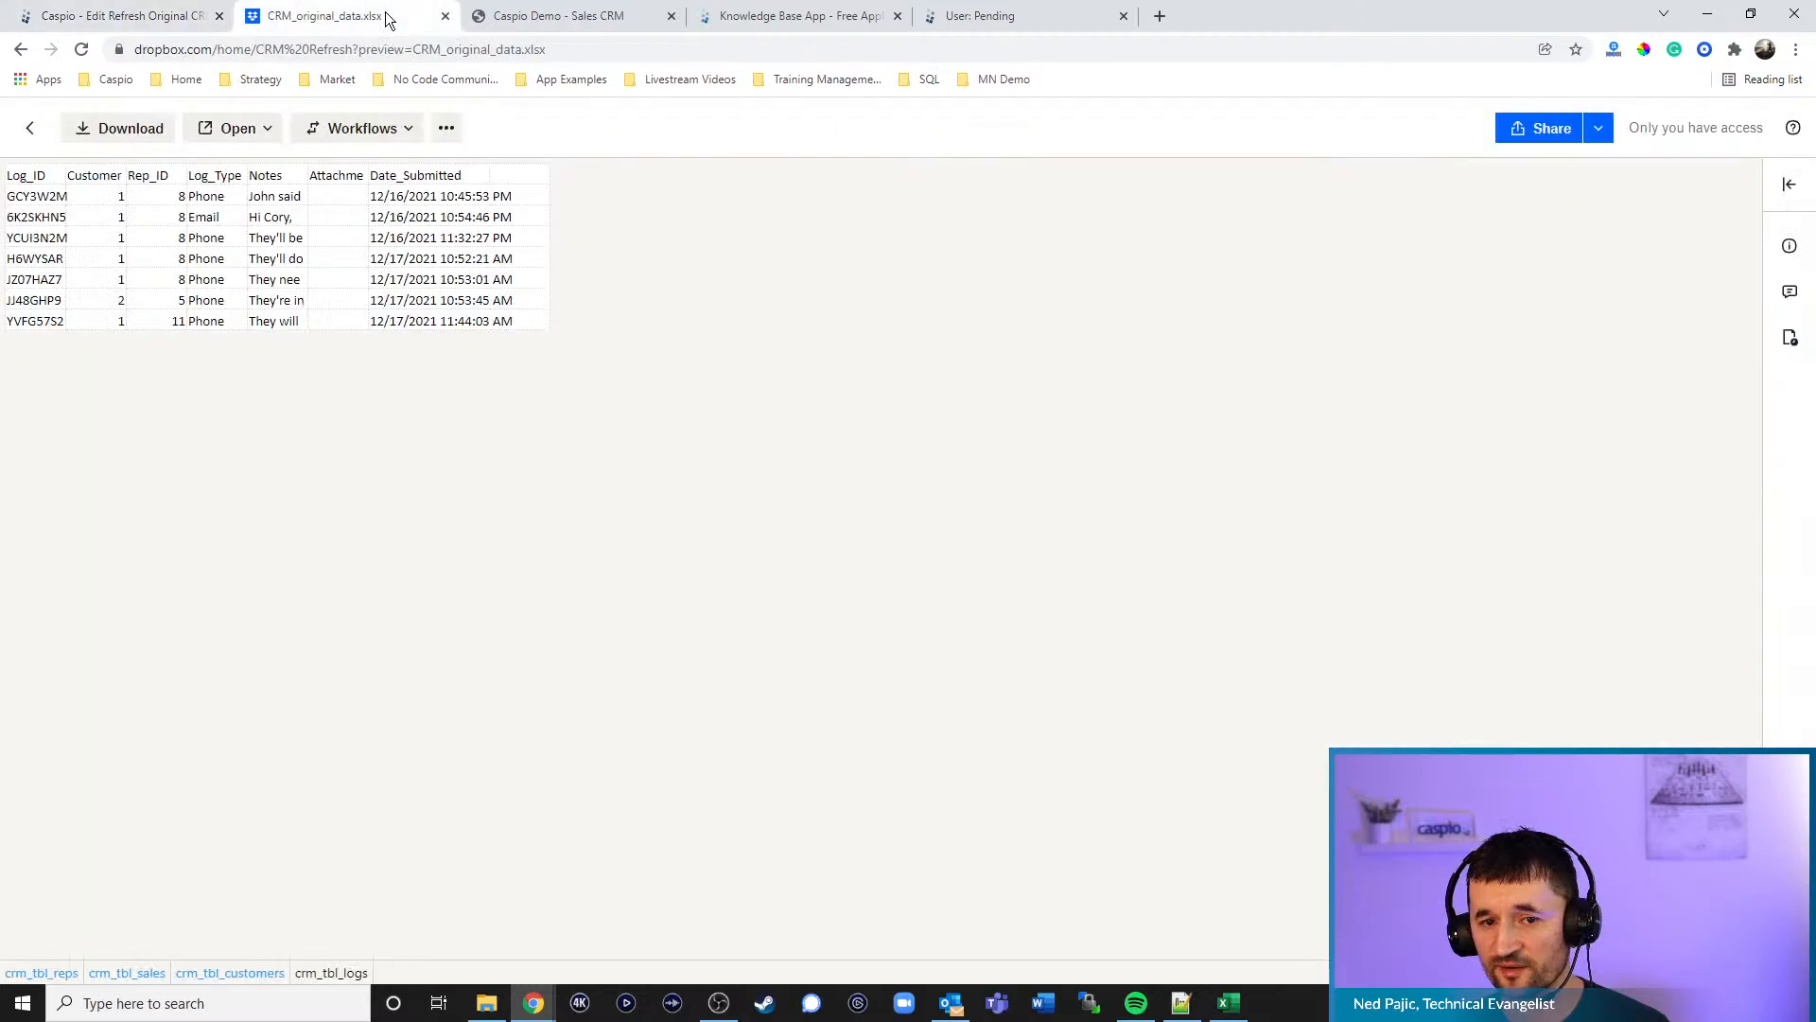
pyautogui.click(29, 128)
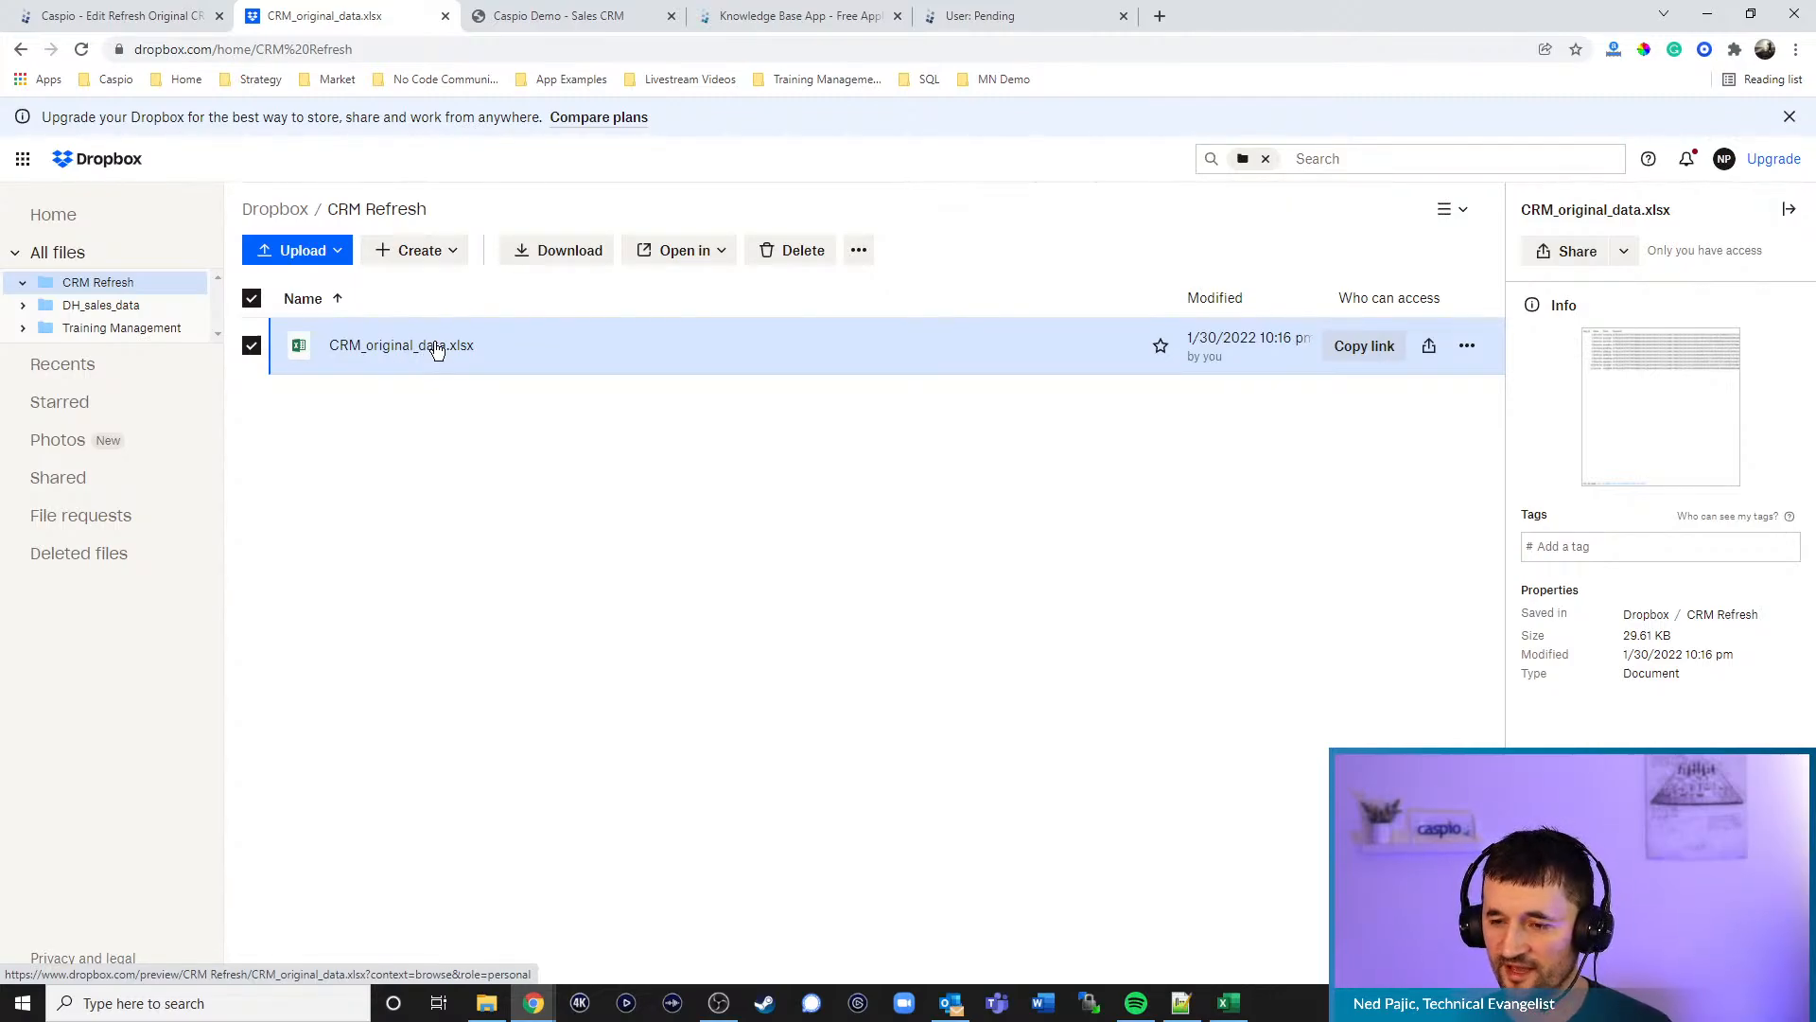
pyautogui.click(161, 27)
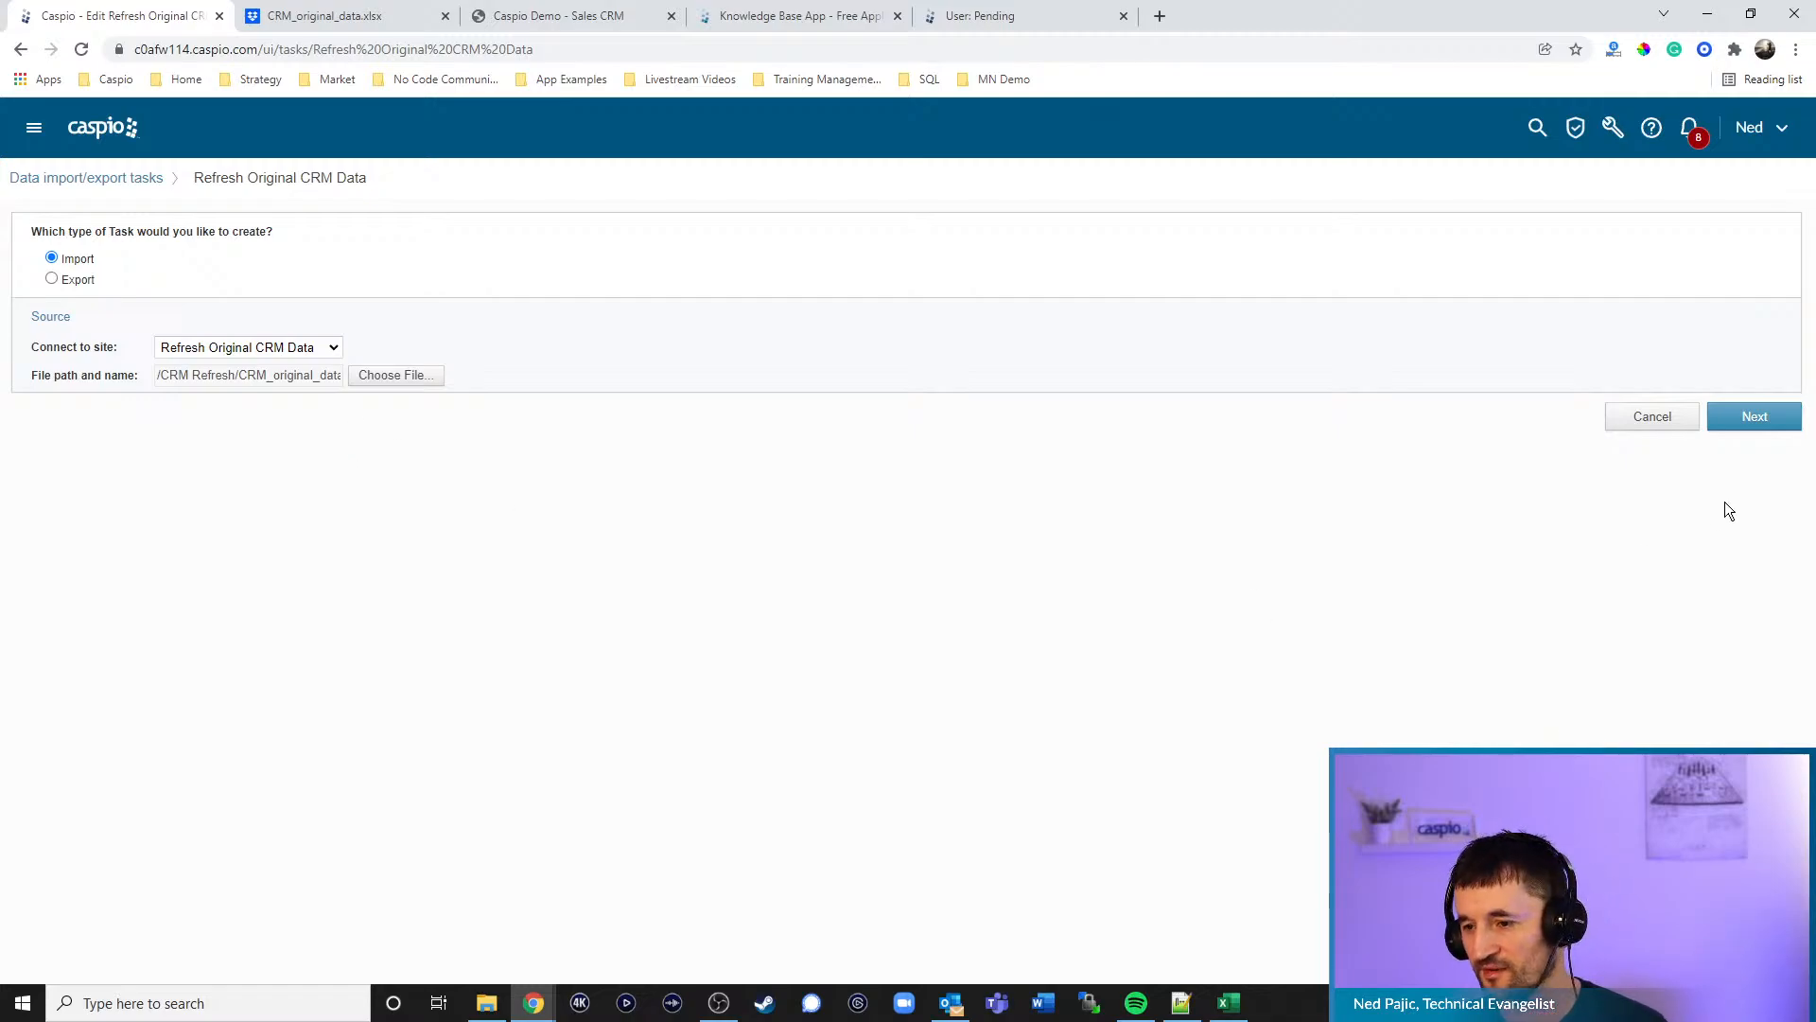
pyautogui.click(1745, 421)
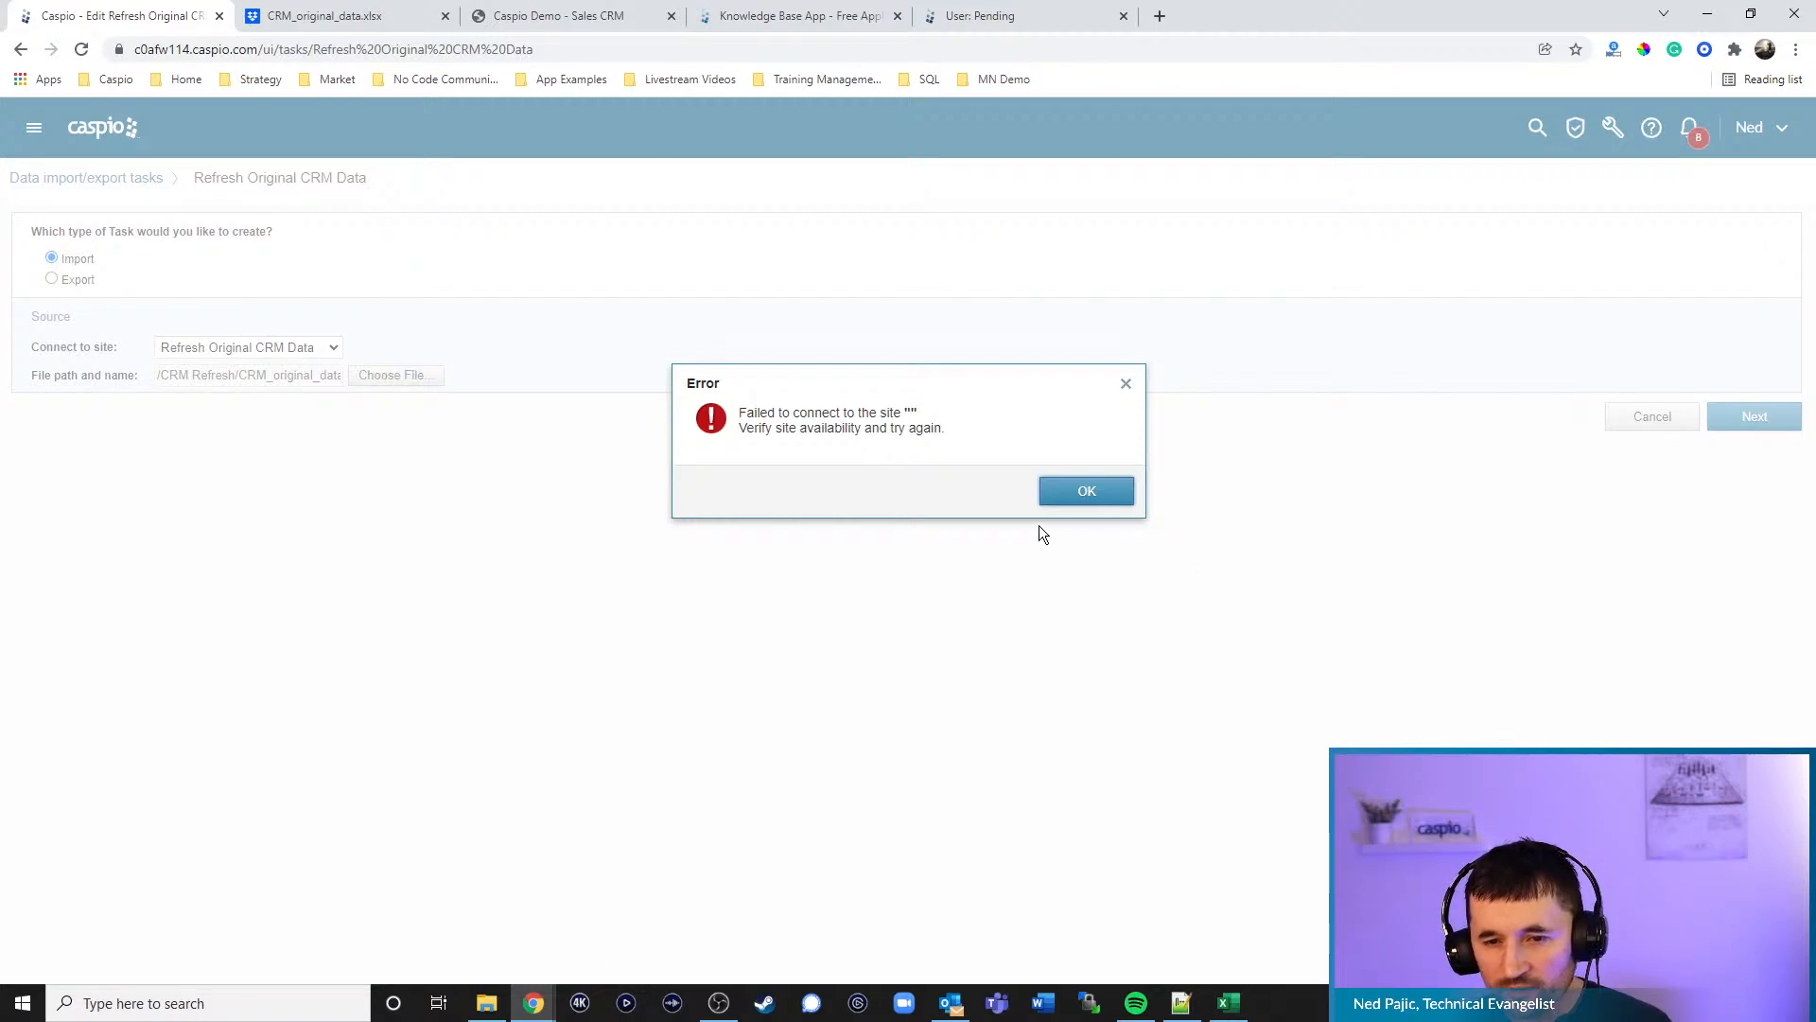
# - Dismiss the connection error, retest the import task, and cancel out of the task editor
pyautogui.click(1088, 496)
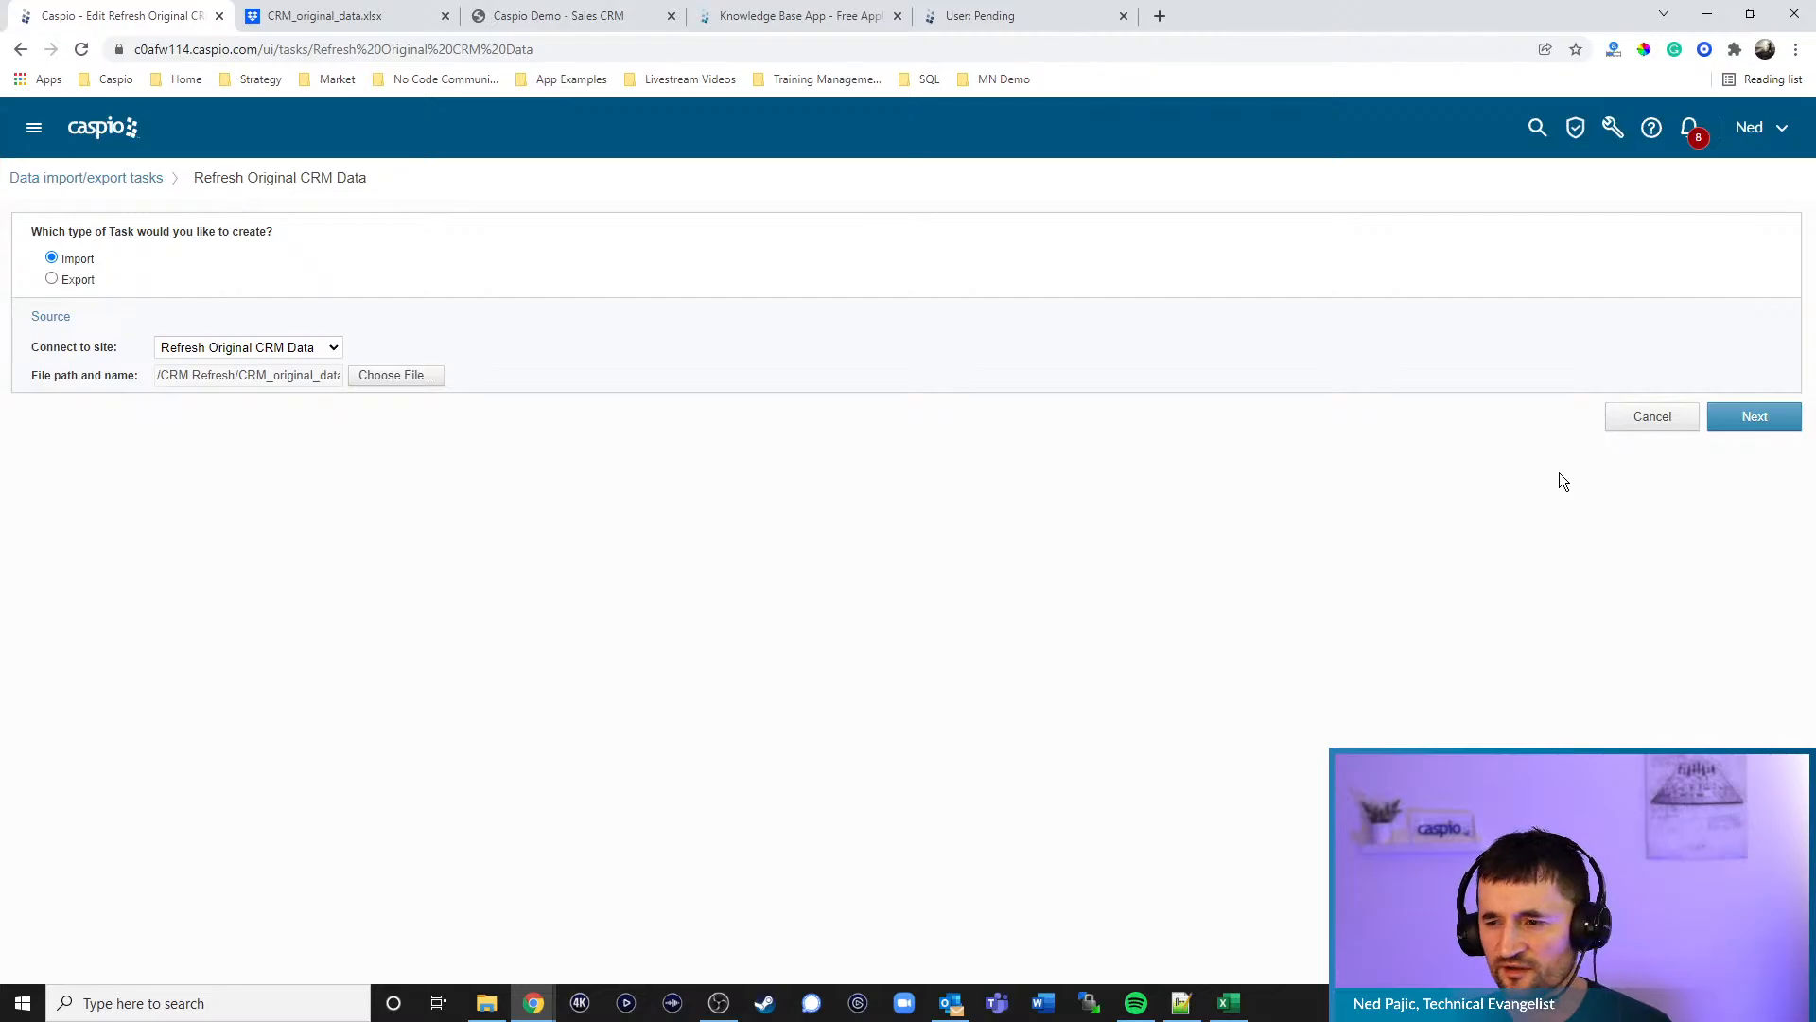
pyautogui.click(1748, 437)
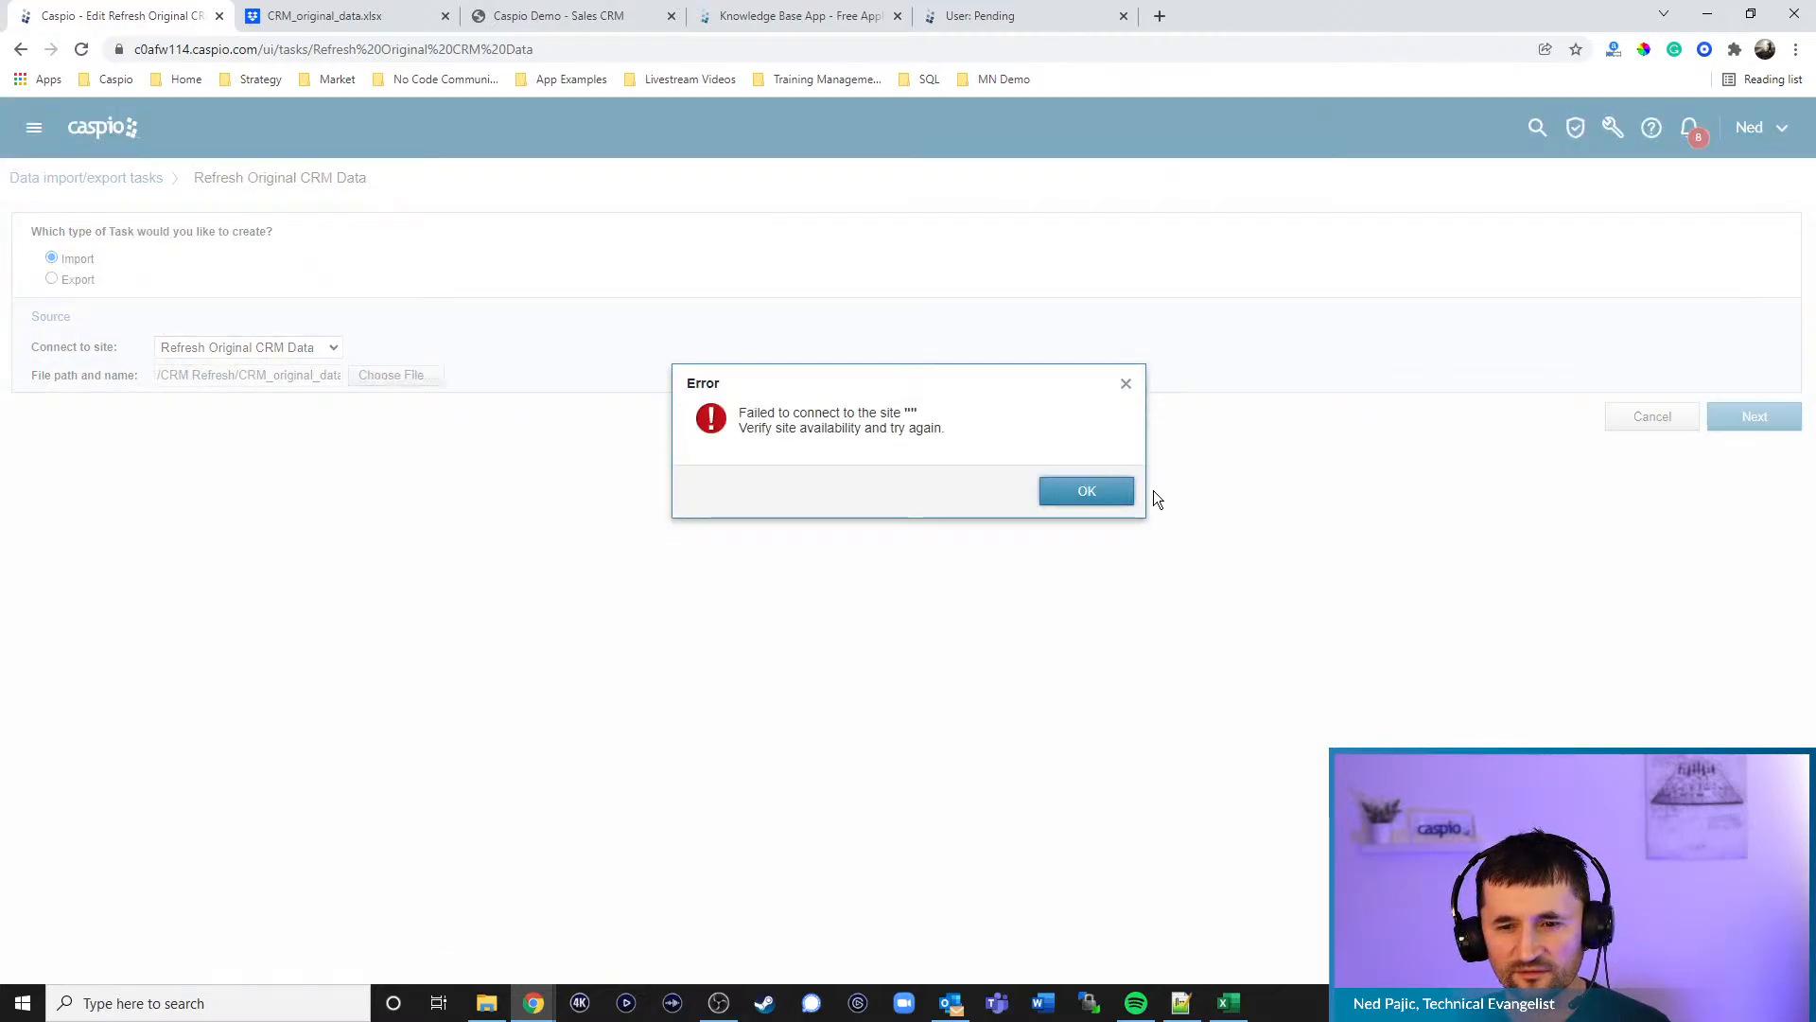
pyautogui.click(1083, 492)
pyautogui.click(125, 177)
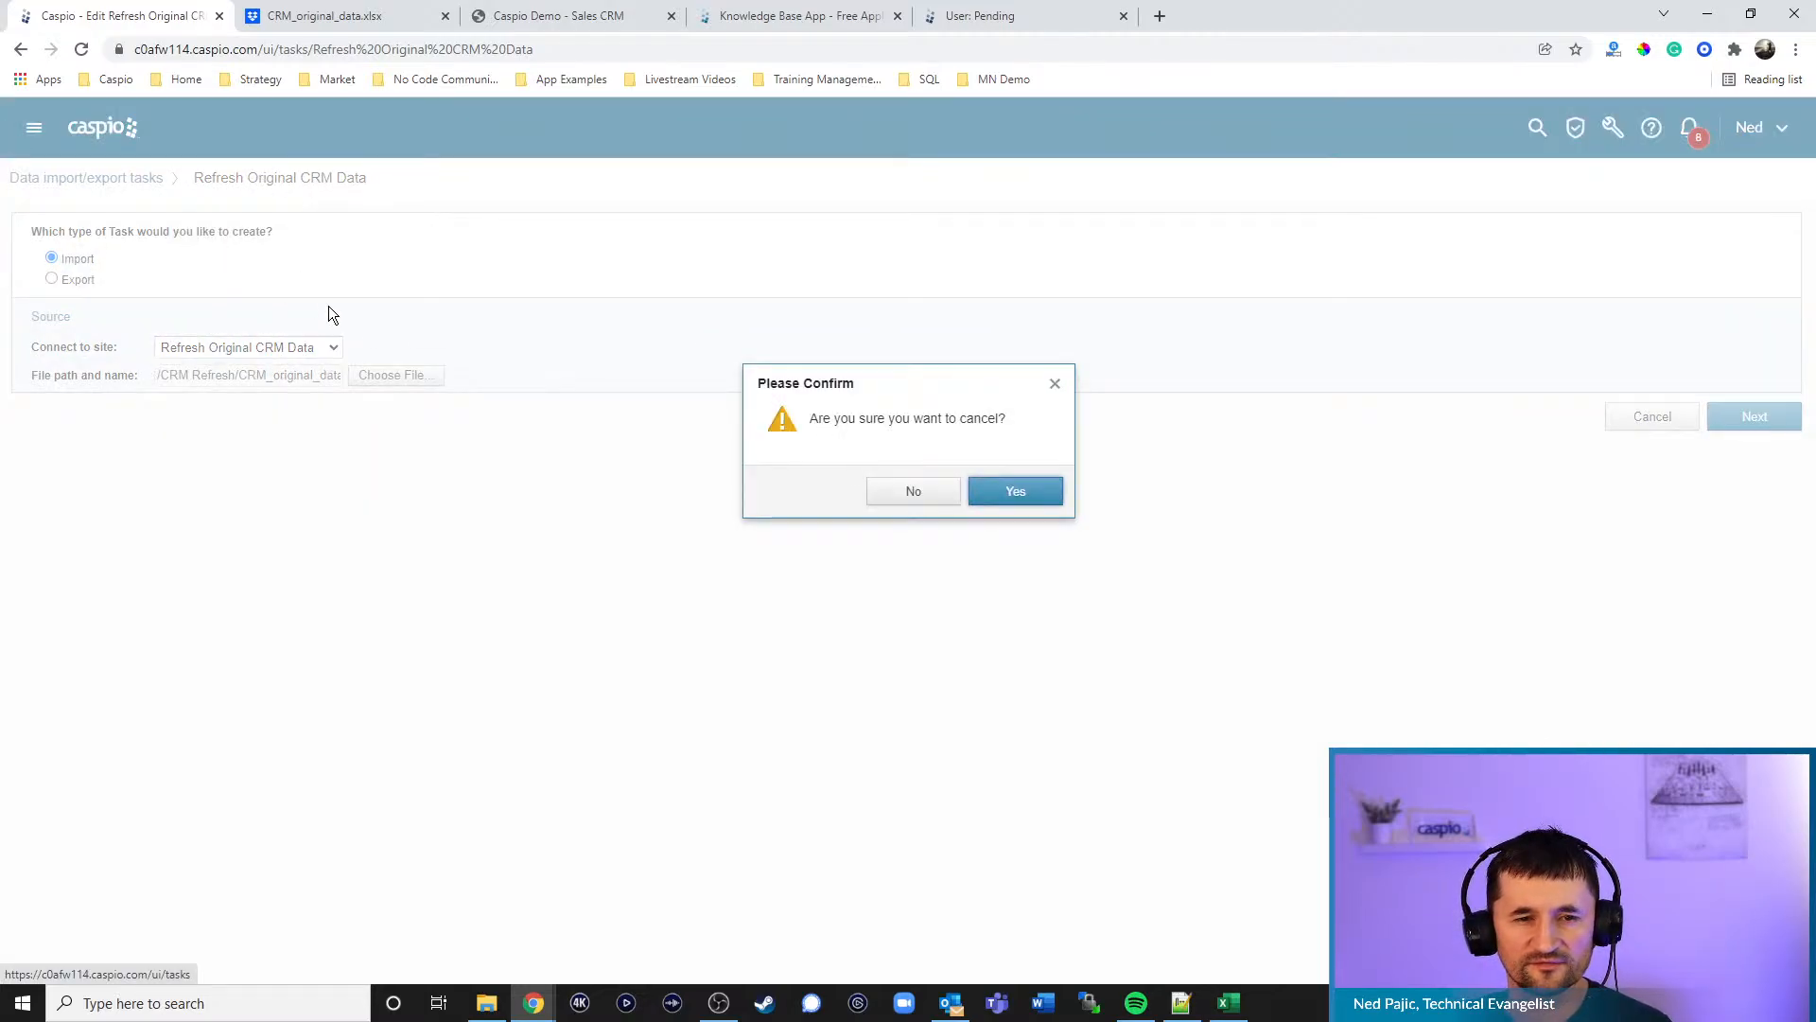
pyautogui.click(1046, 495)
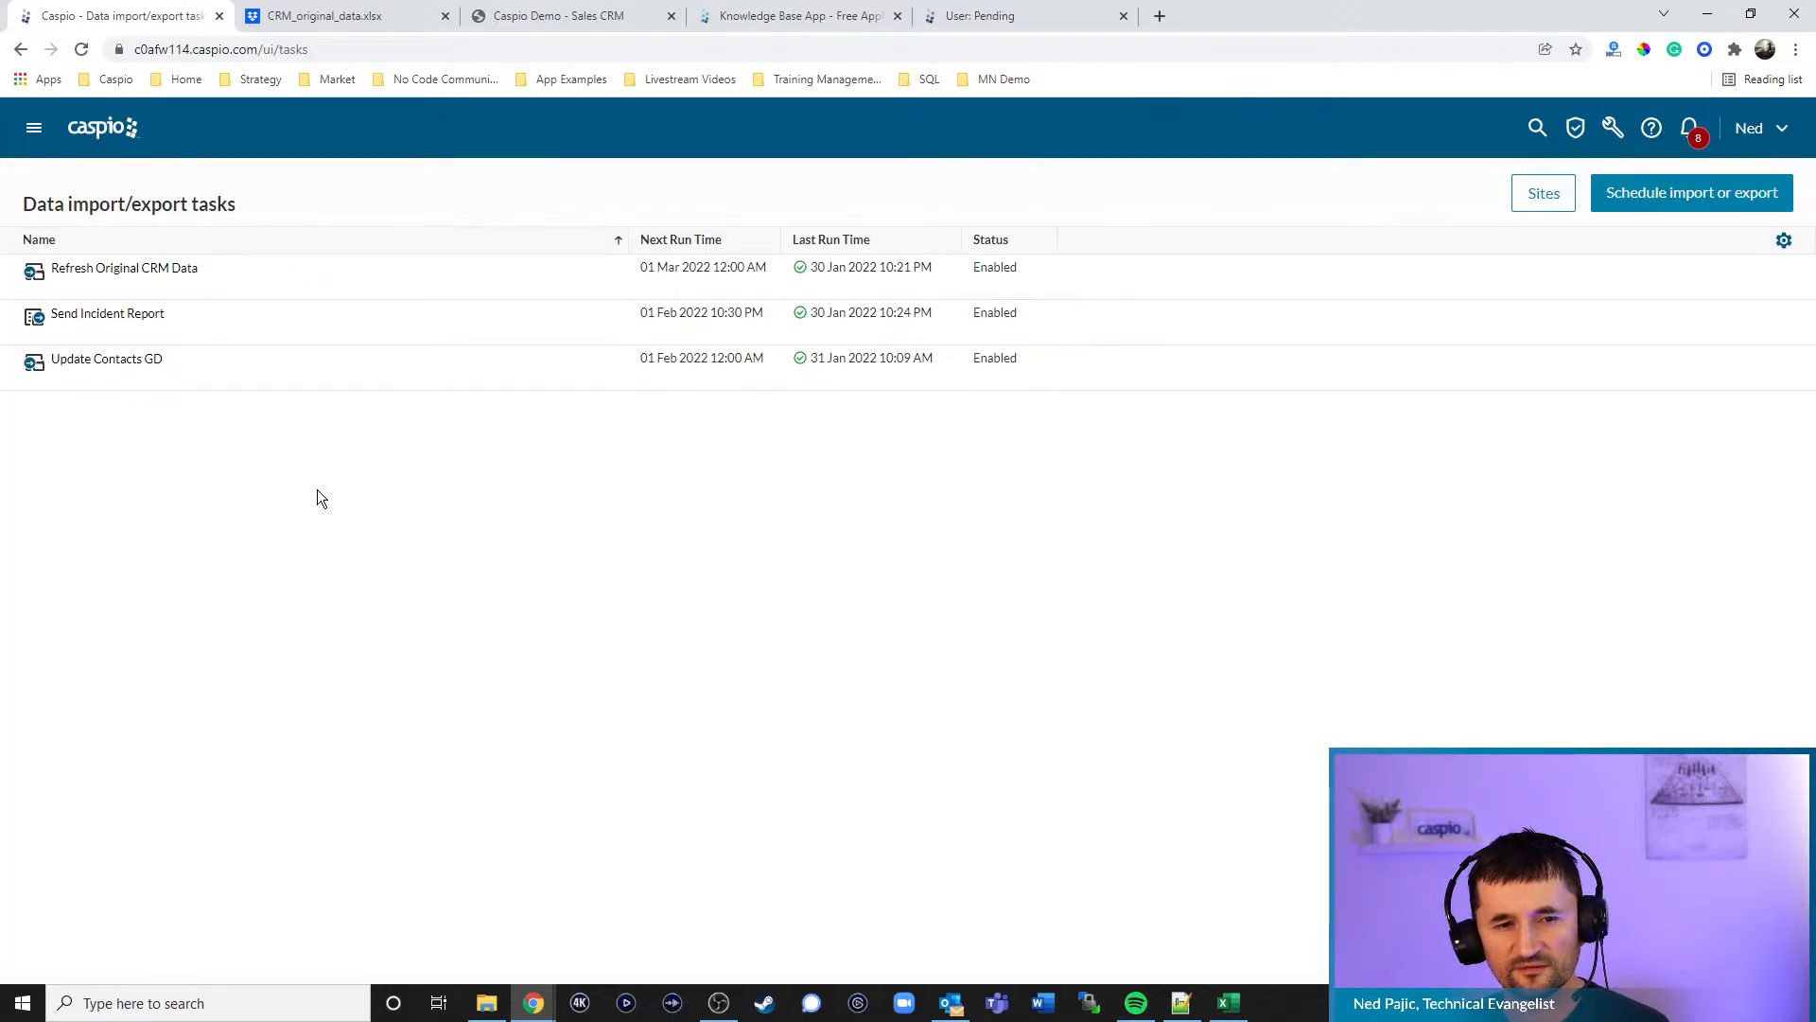
# - Reopen Refresh Original CRM Data, hit the same connection failure, and bring up the Dropbox CRM Refresh folder
pyautogui.moveTo(290, 258)
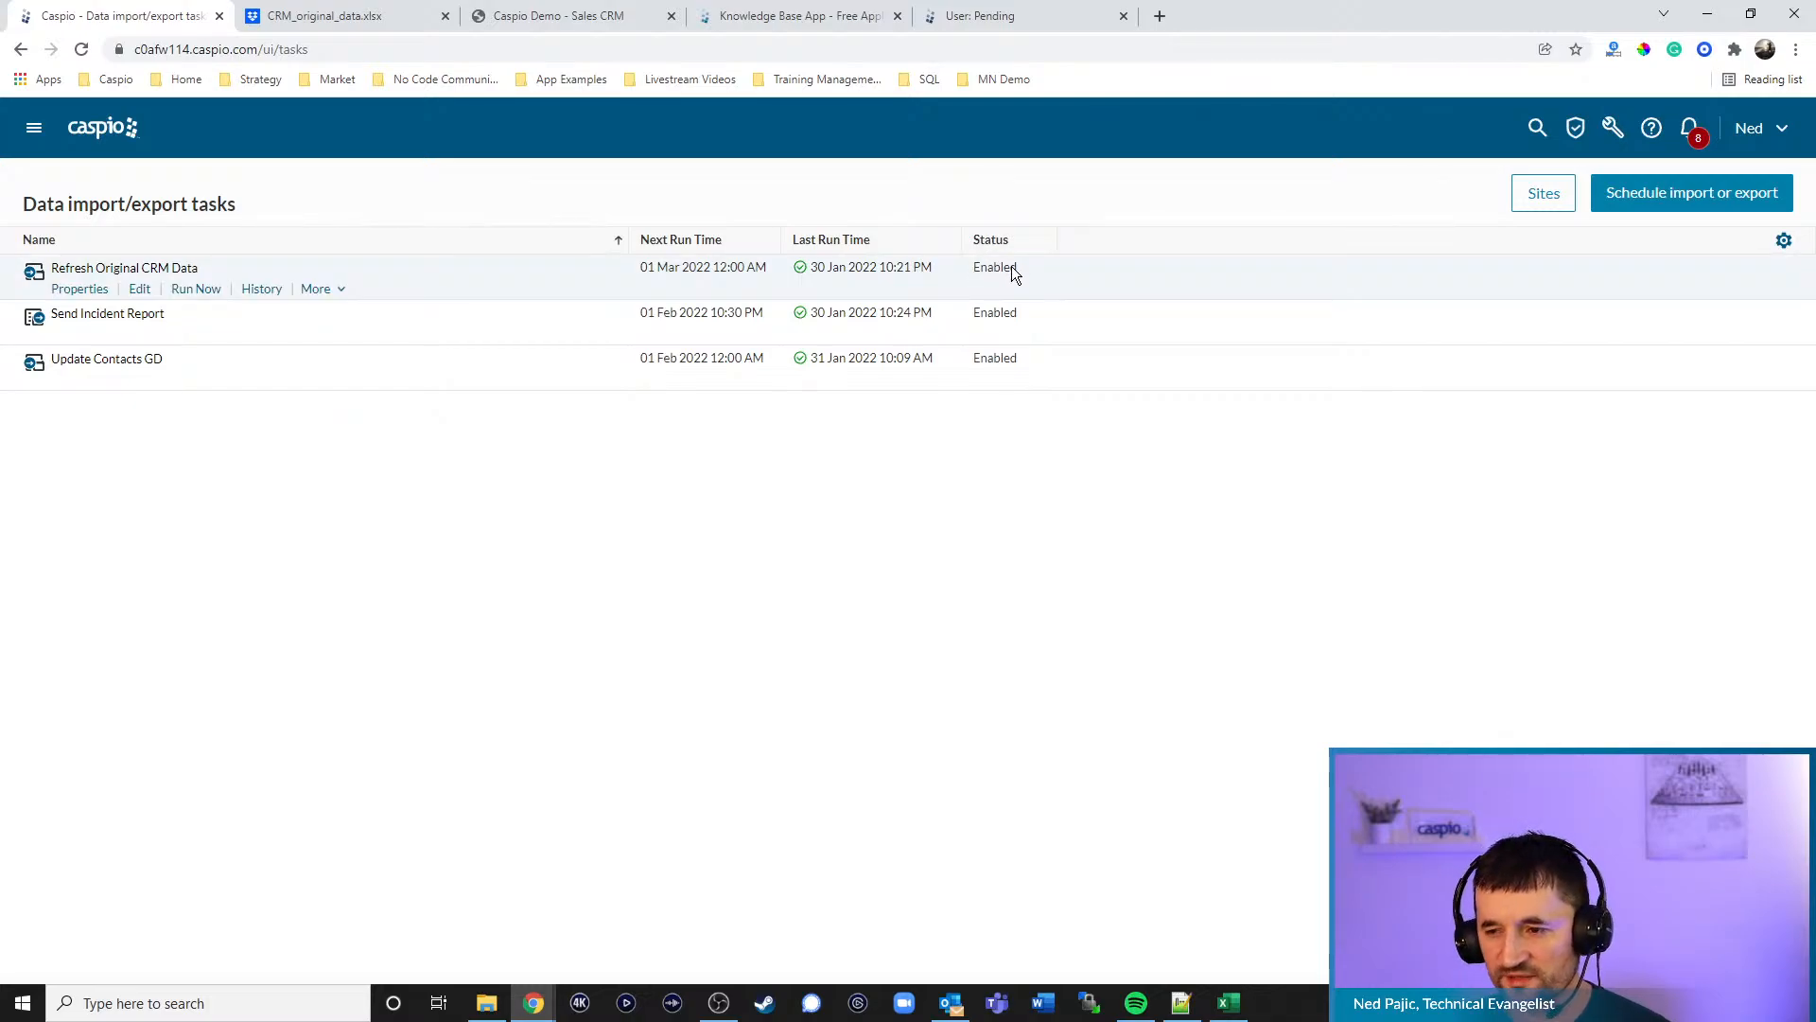
pyautogui.click(137, 290)
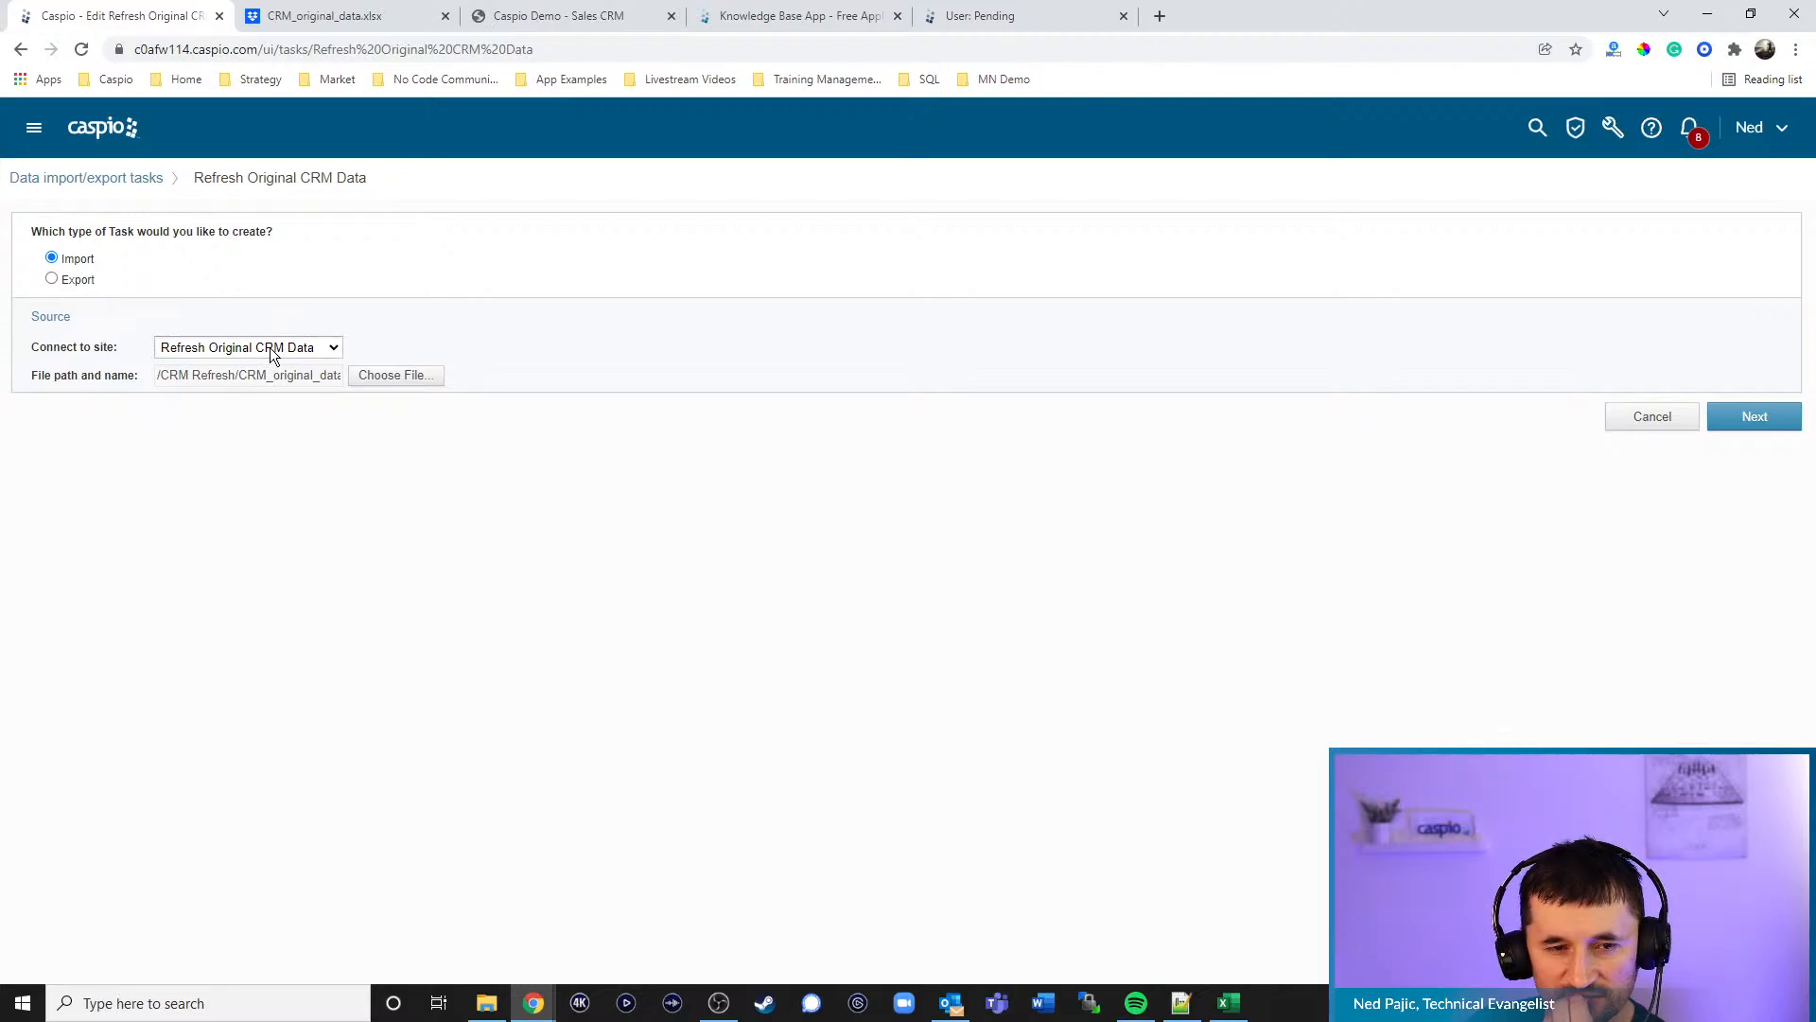
pyautogui.click(1765, 416)
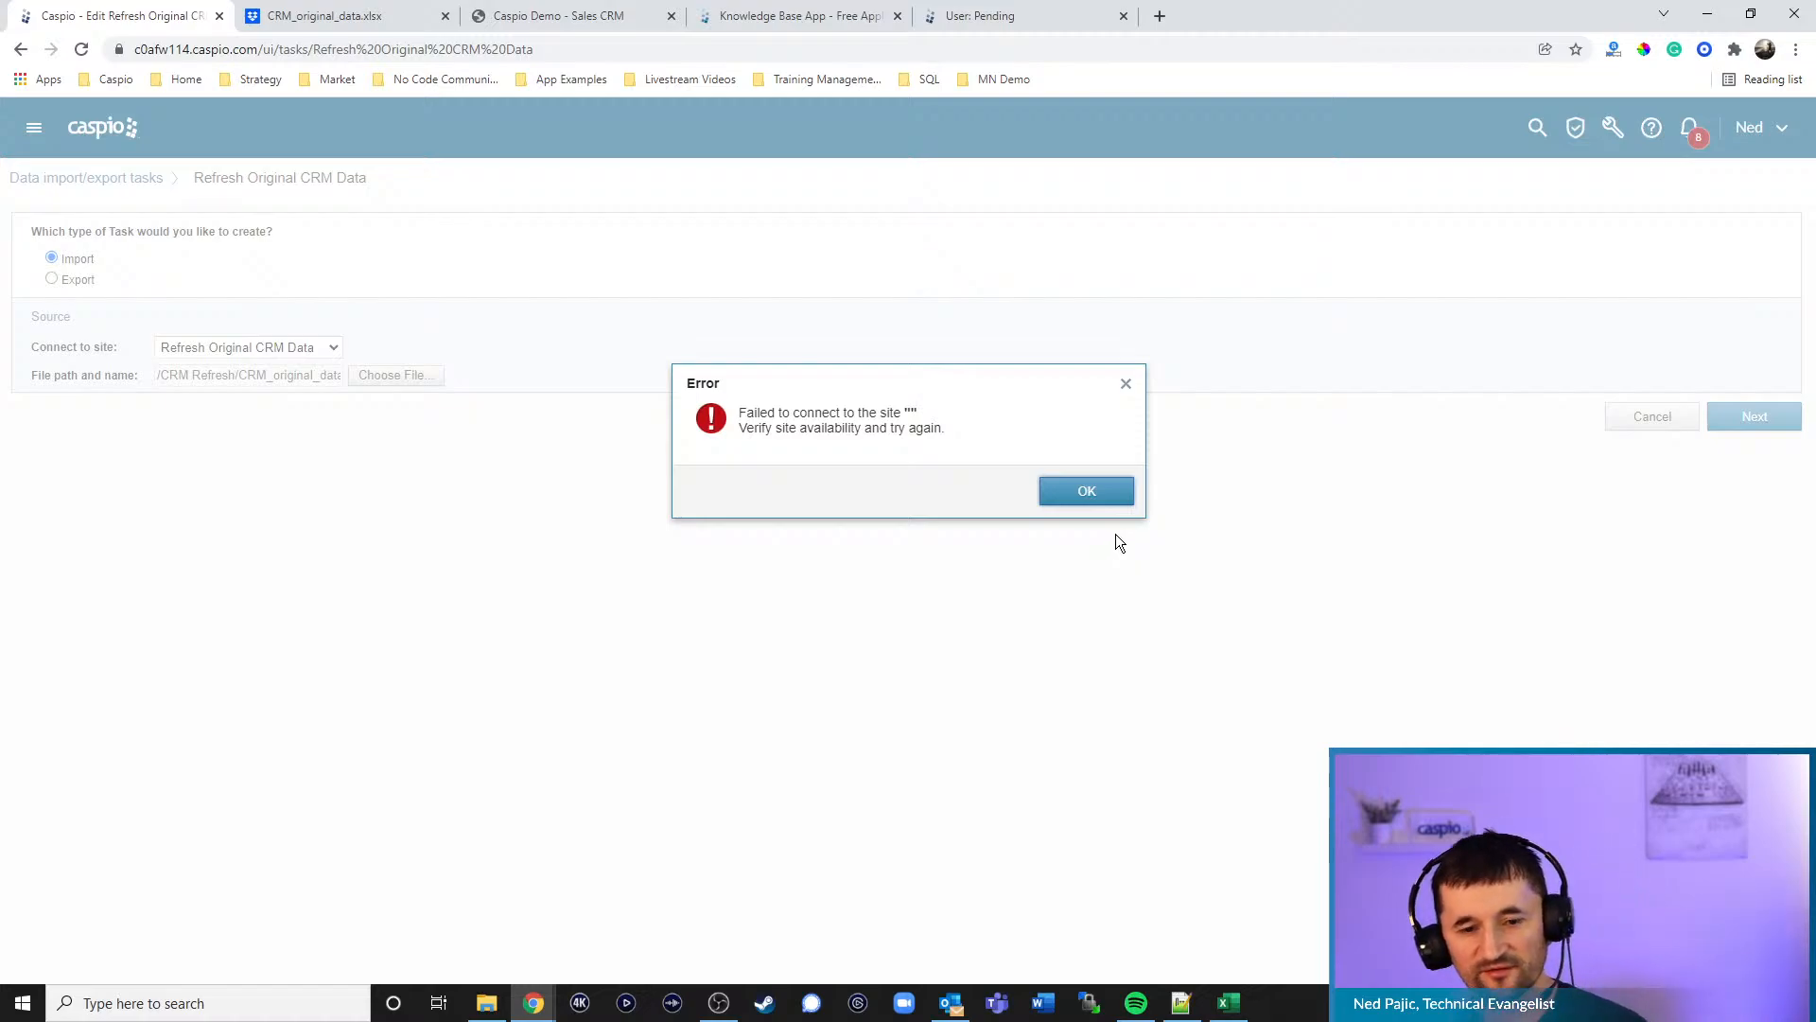
pyautogui.click(1084, 492)
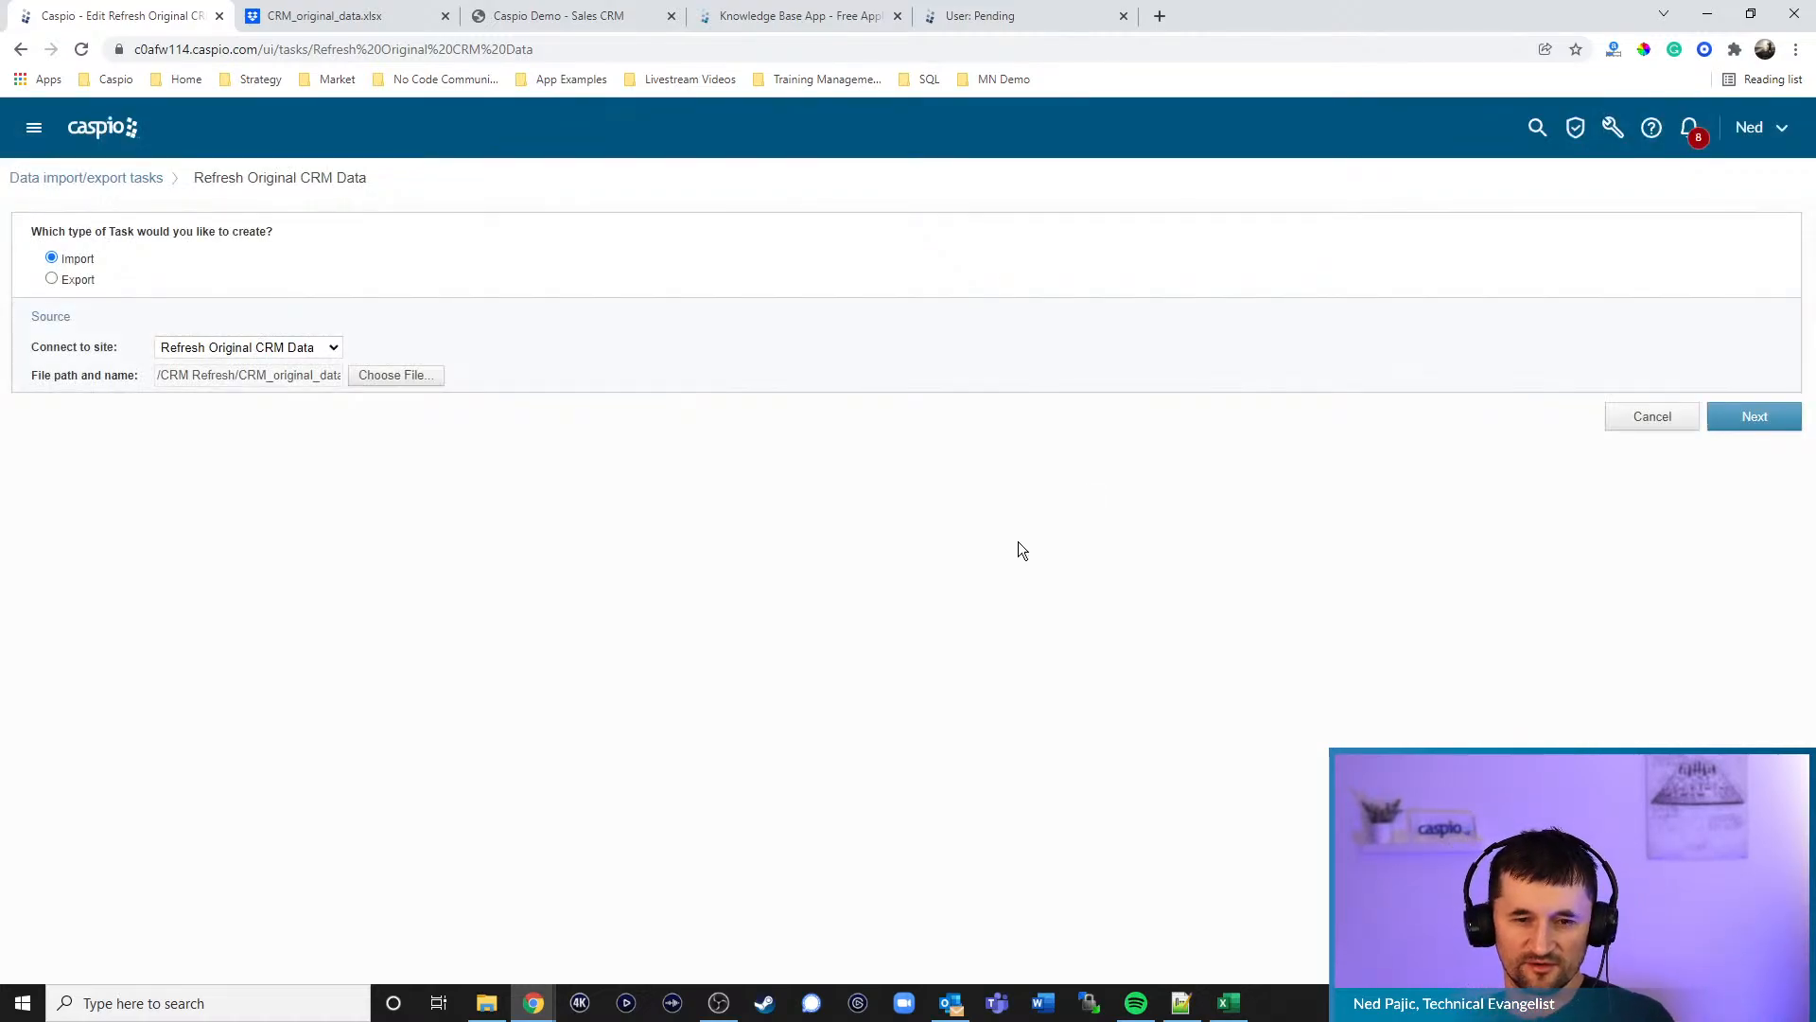
pyautogui.click(340, 16)
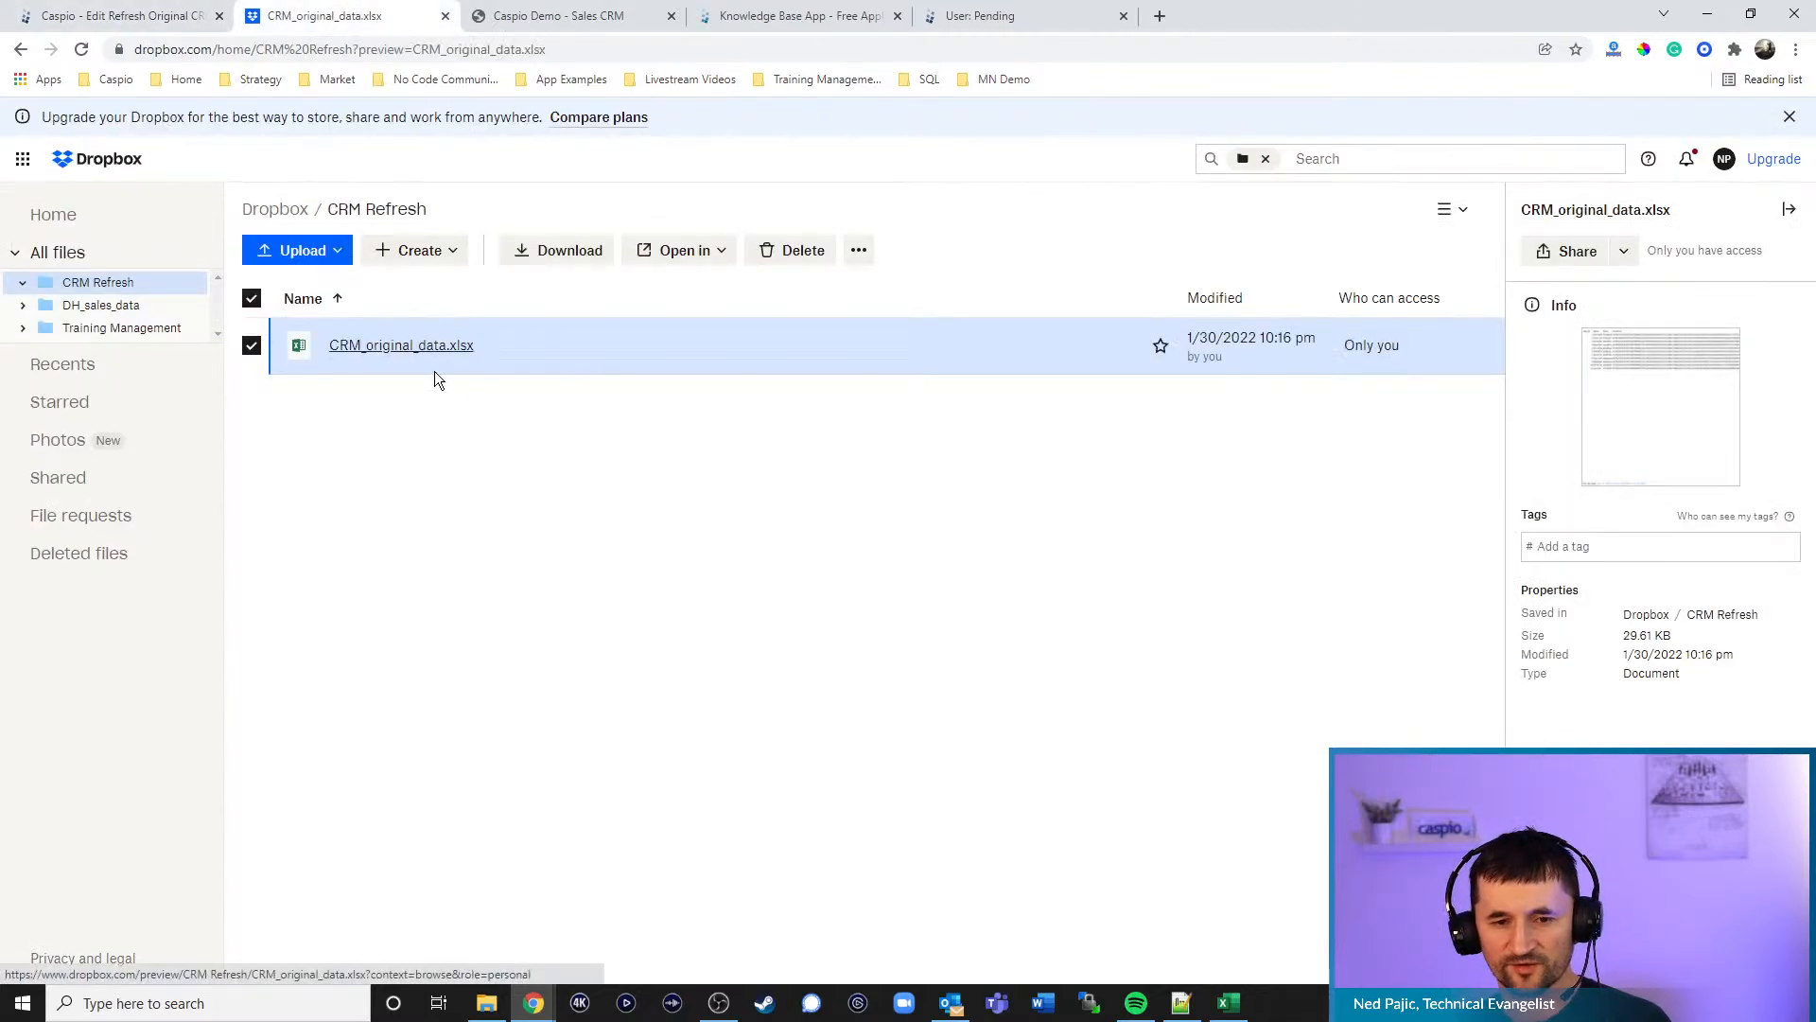
# - Preview CRM_original_data.xlsx on its crm_tbl_customers sheet, listing 10 customers
pyautogui.click(430, 346)
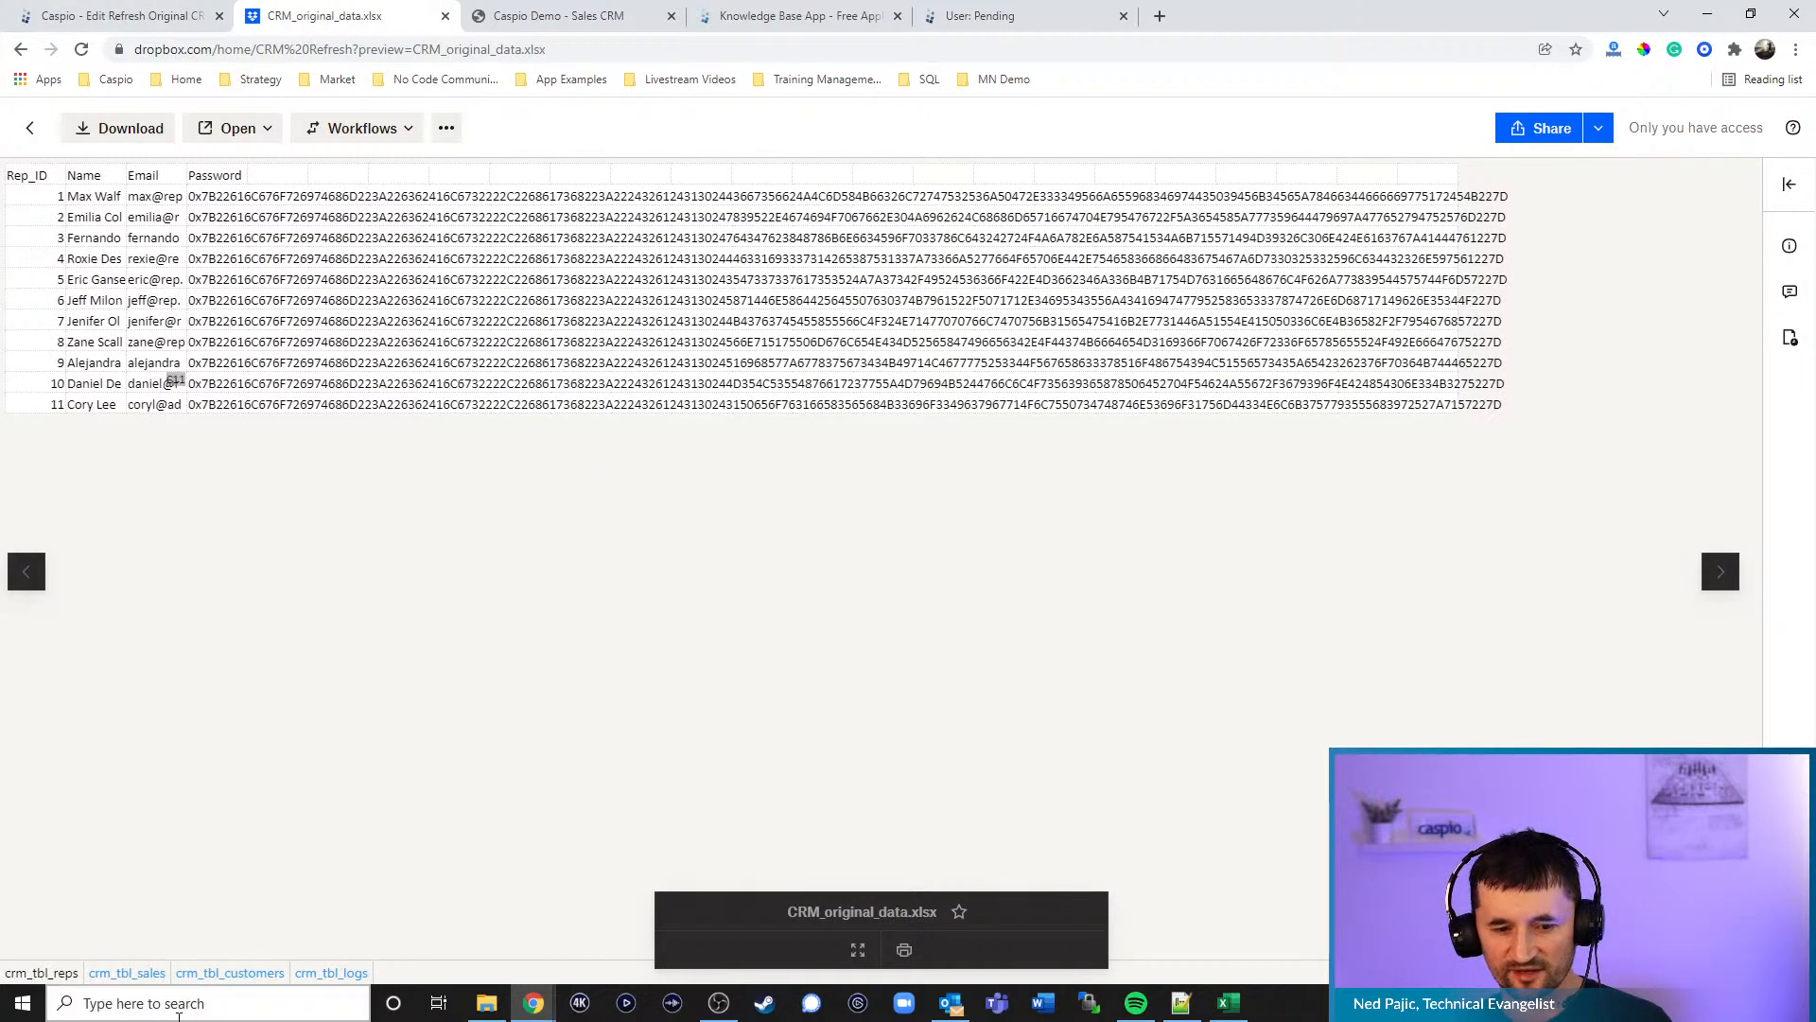
pyautogui.click(222, 960)
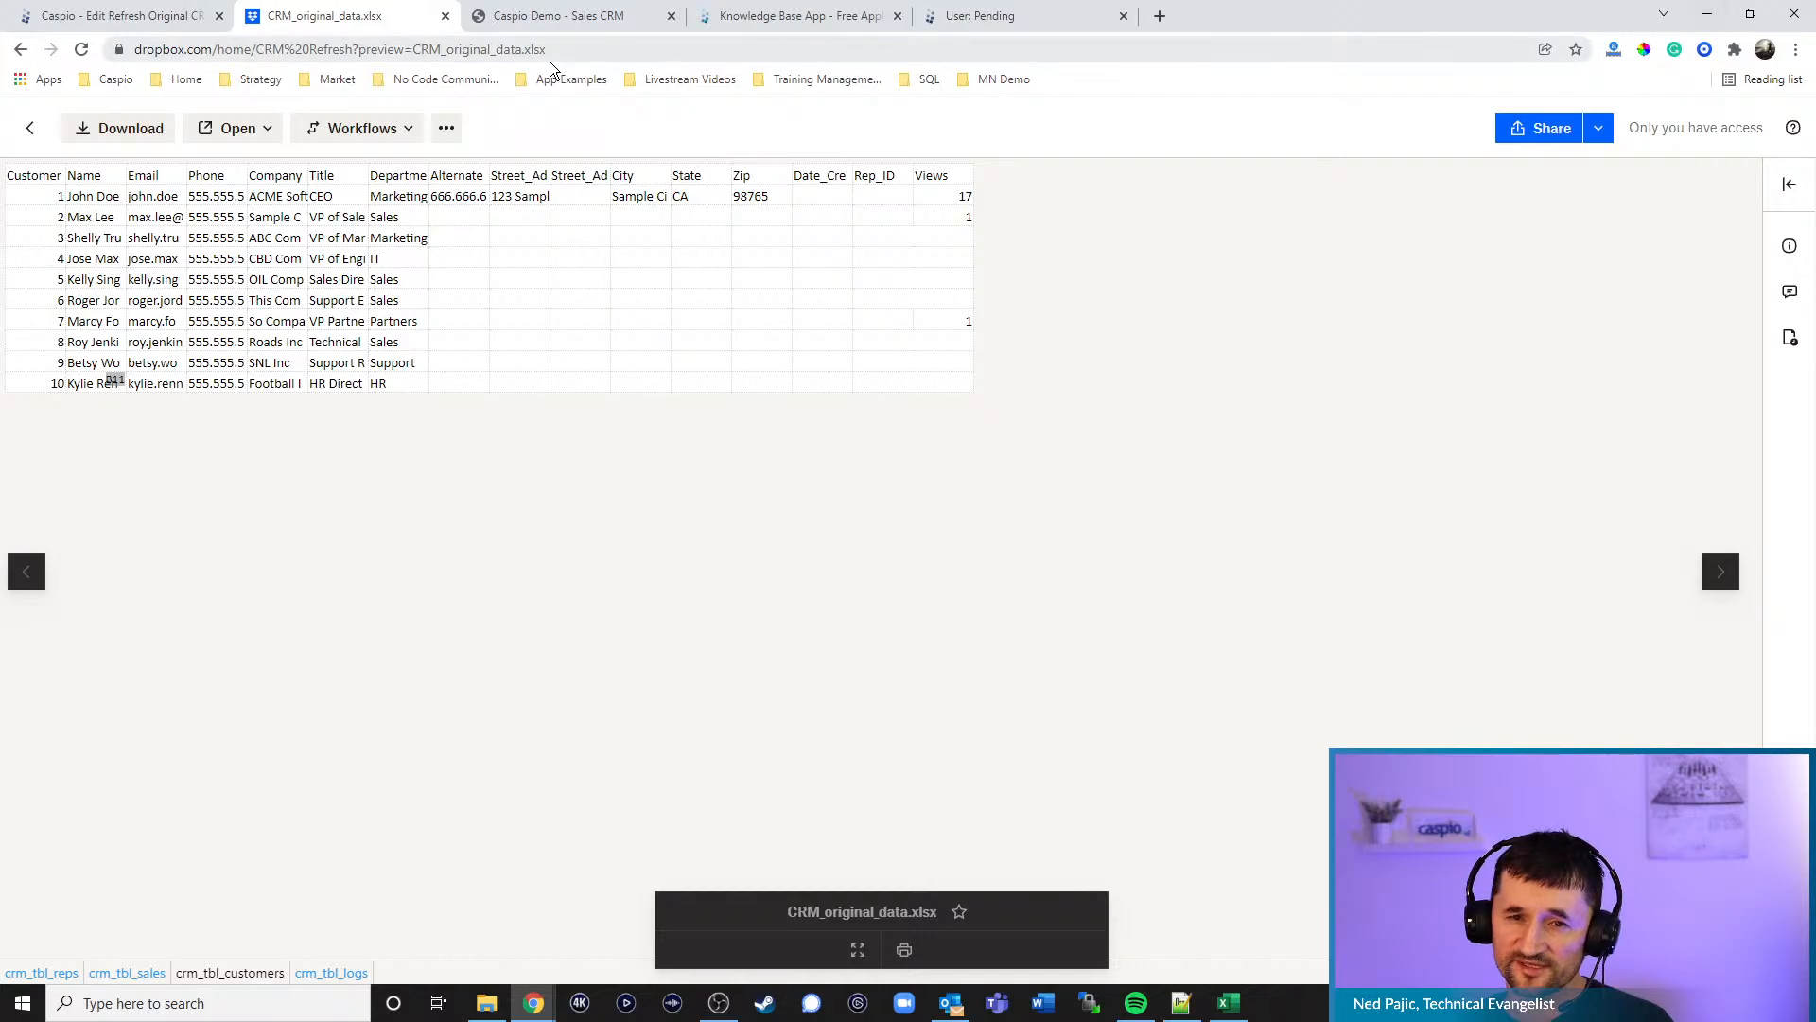
# - Abandon the task edit and run Refresh Original CRM Data now; the 31 Jan 2022 10:18 AM run errors
pyautogui.click(163, 19)
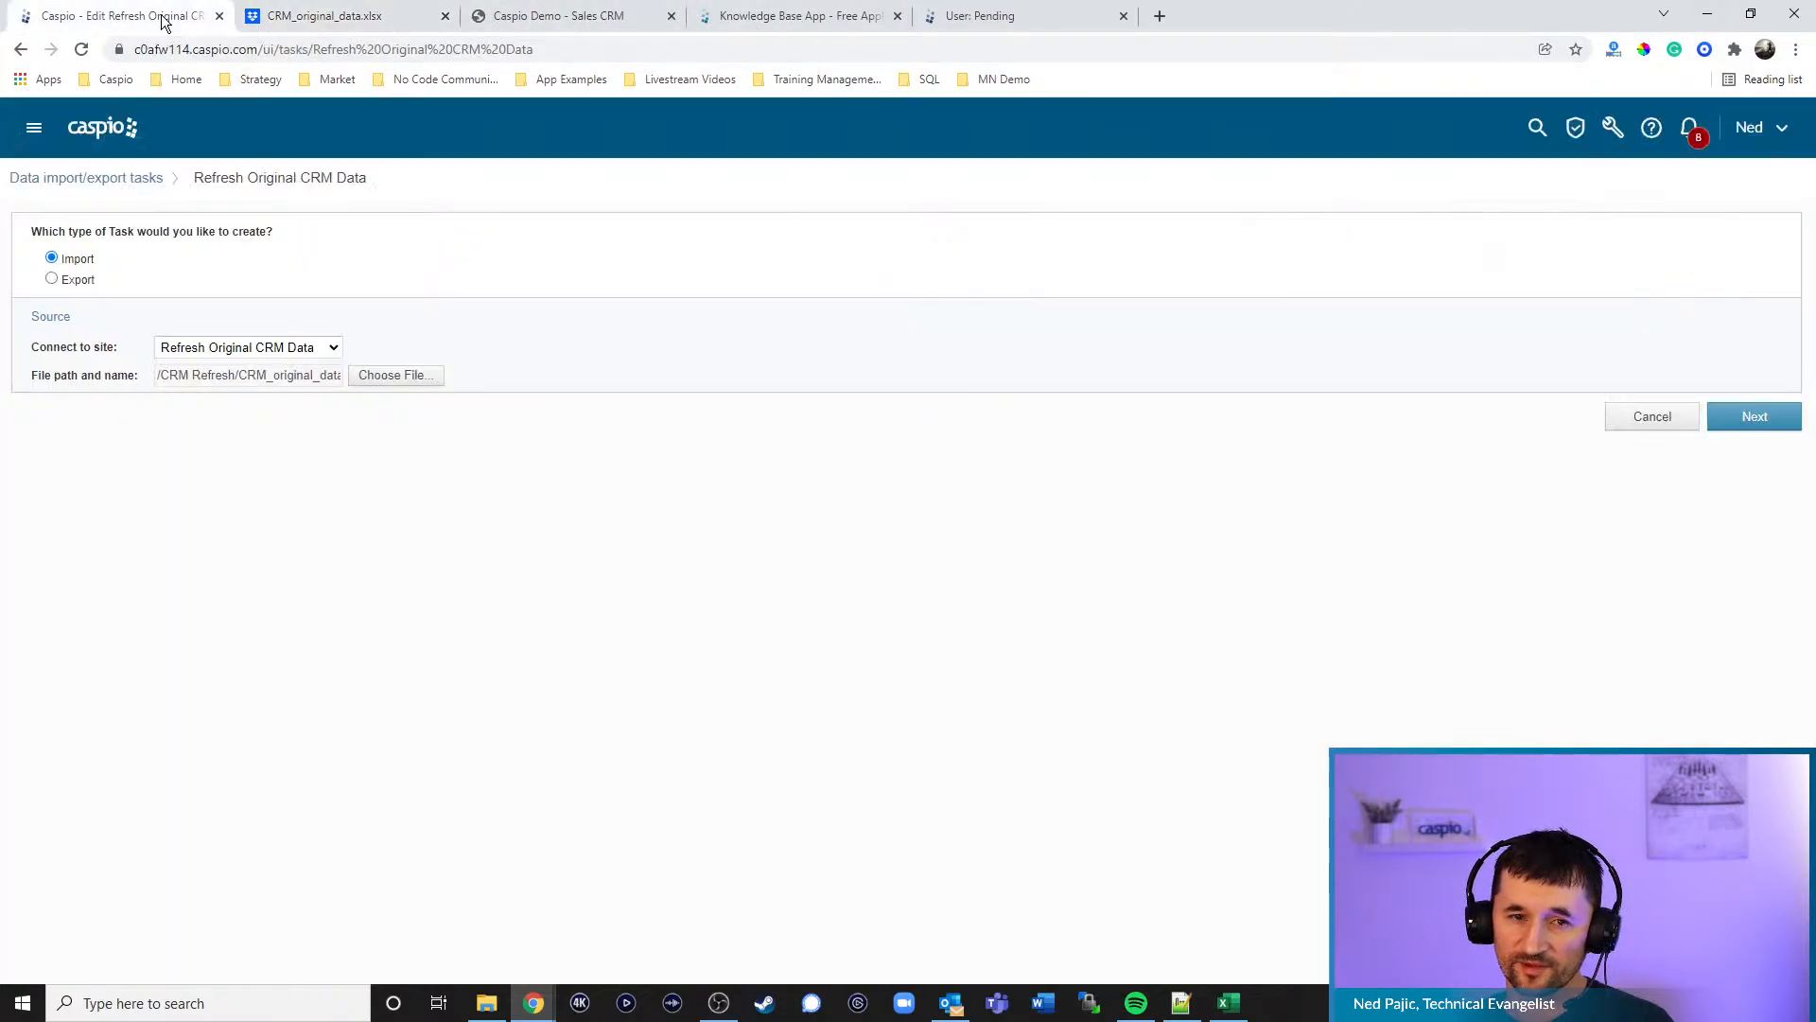
pyautogui.click(1652, 417)
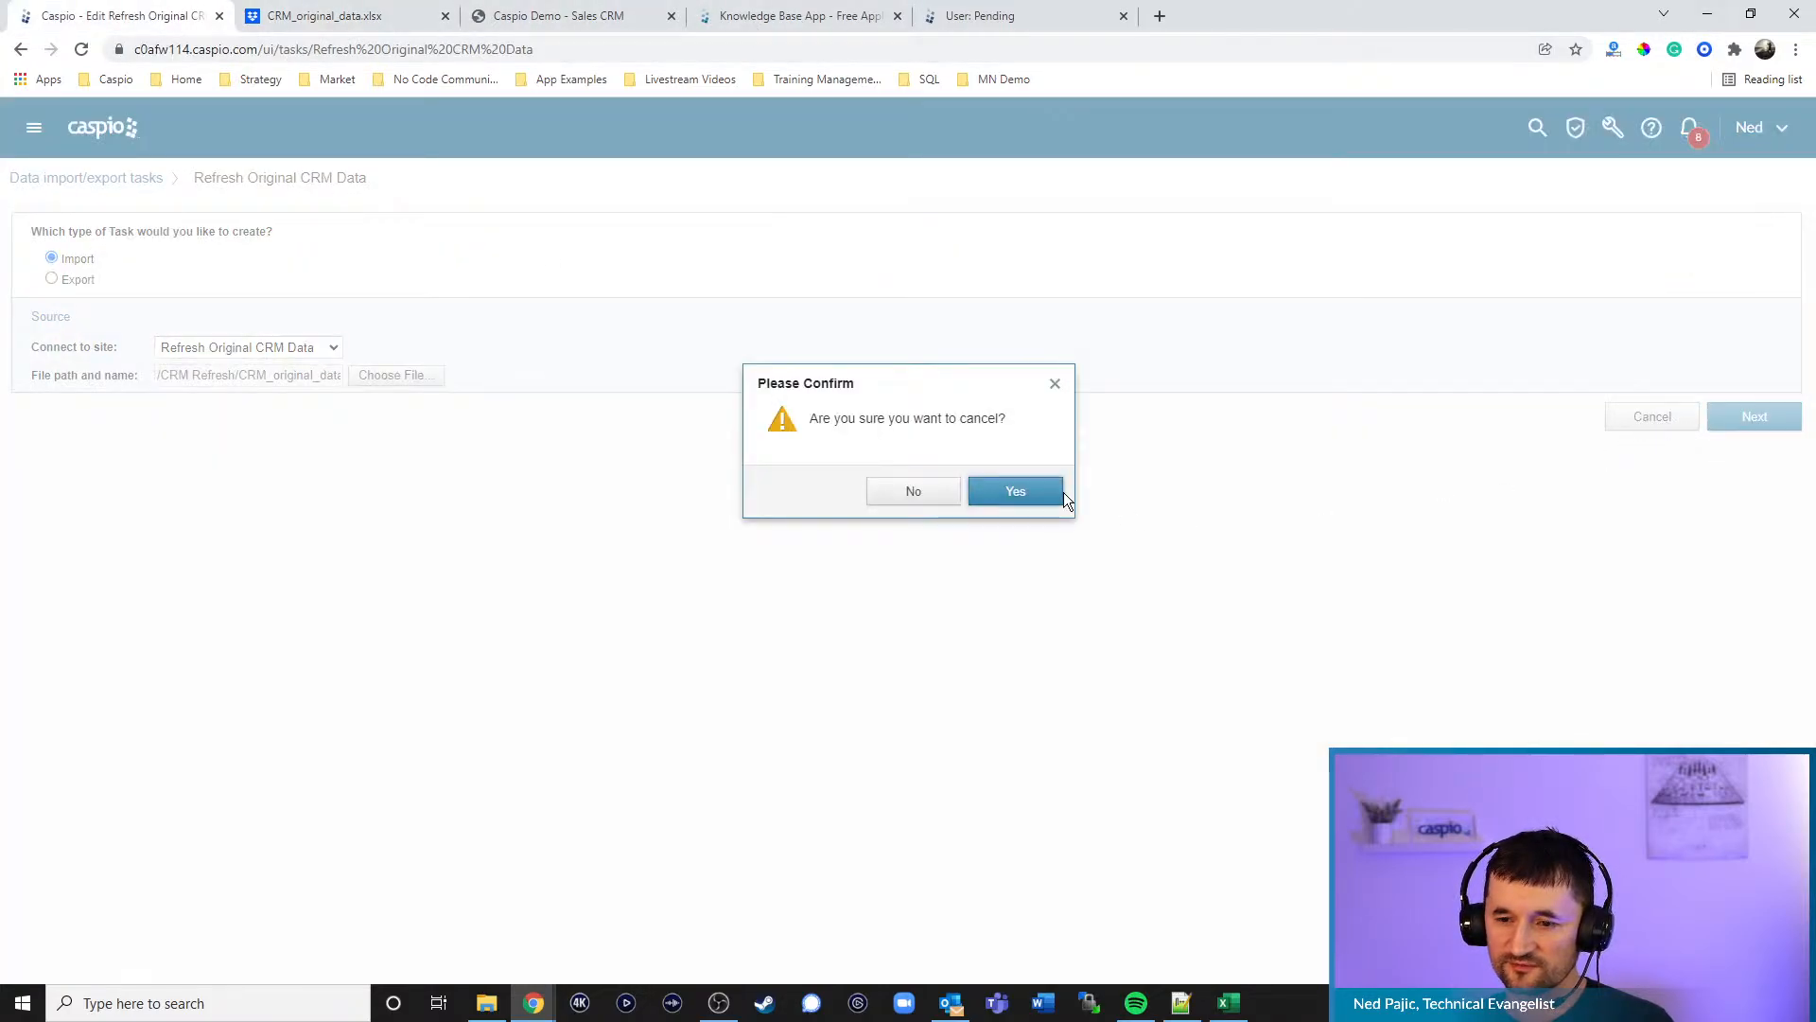
pyautogui.click(993, 491)
pyautogui.moveTo(95, 291)
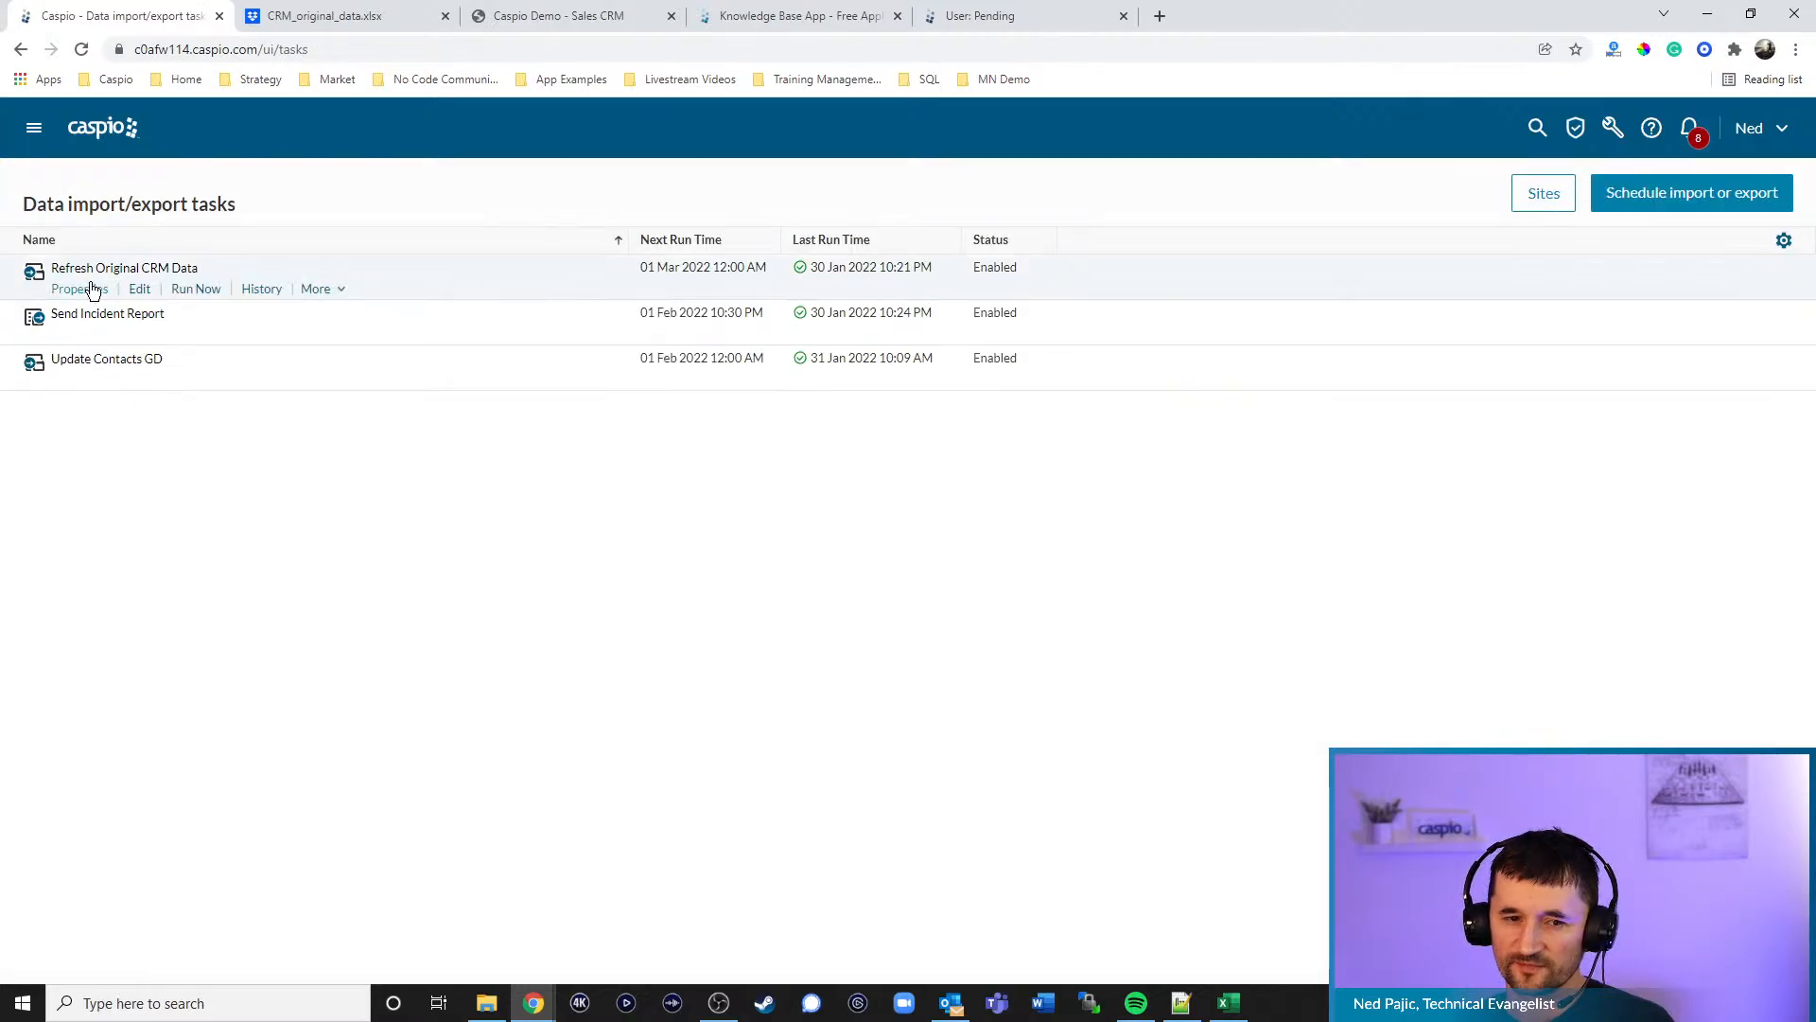
pyautogui.click(192, 292)
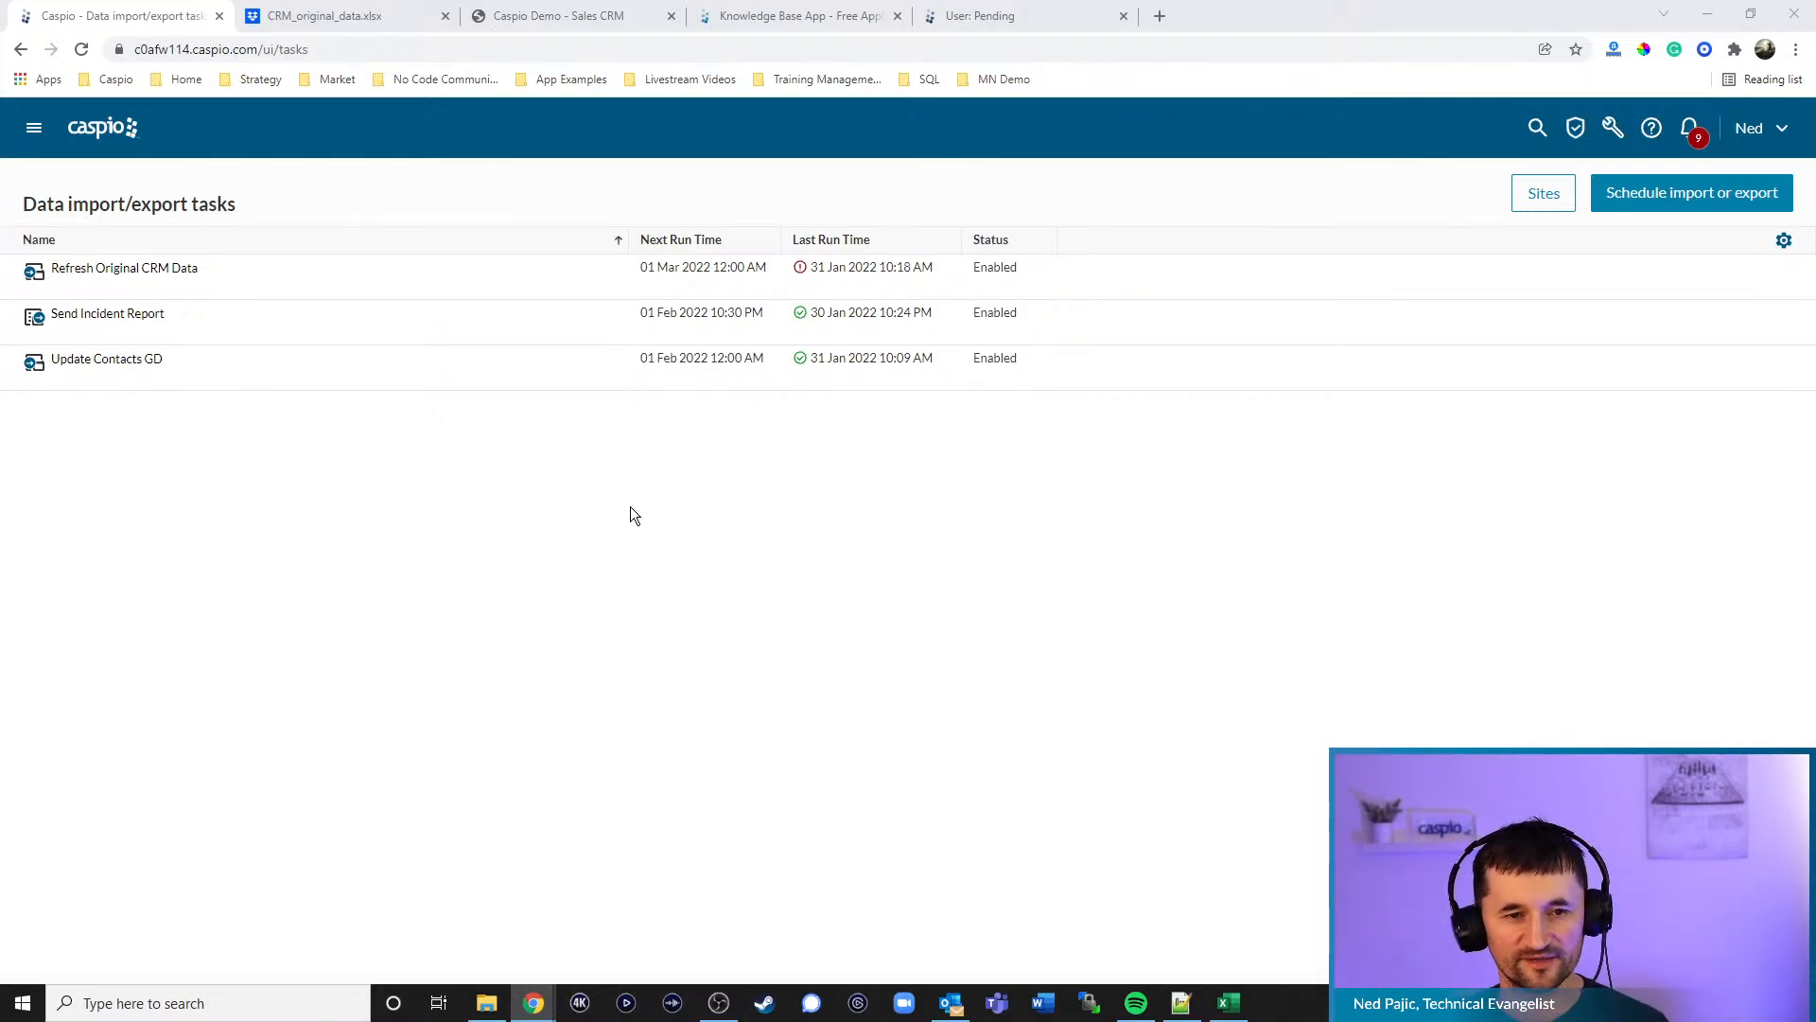
pyautogui.moveTo(156, 292)
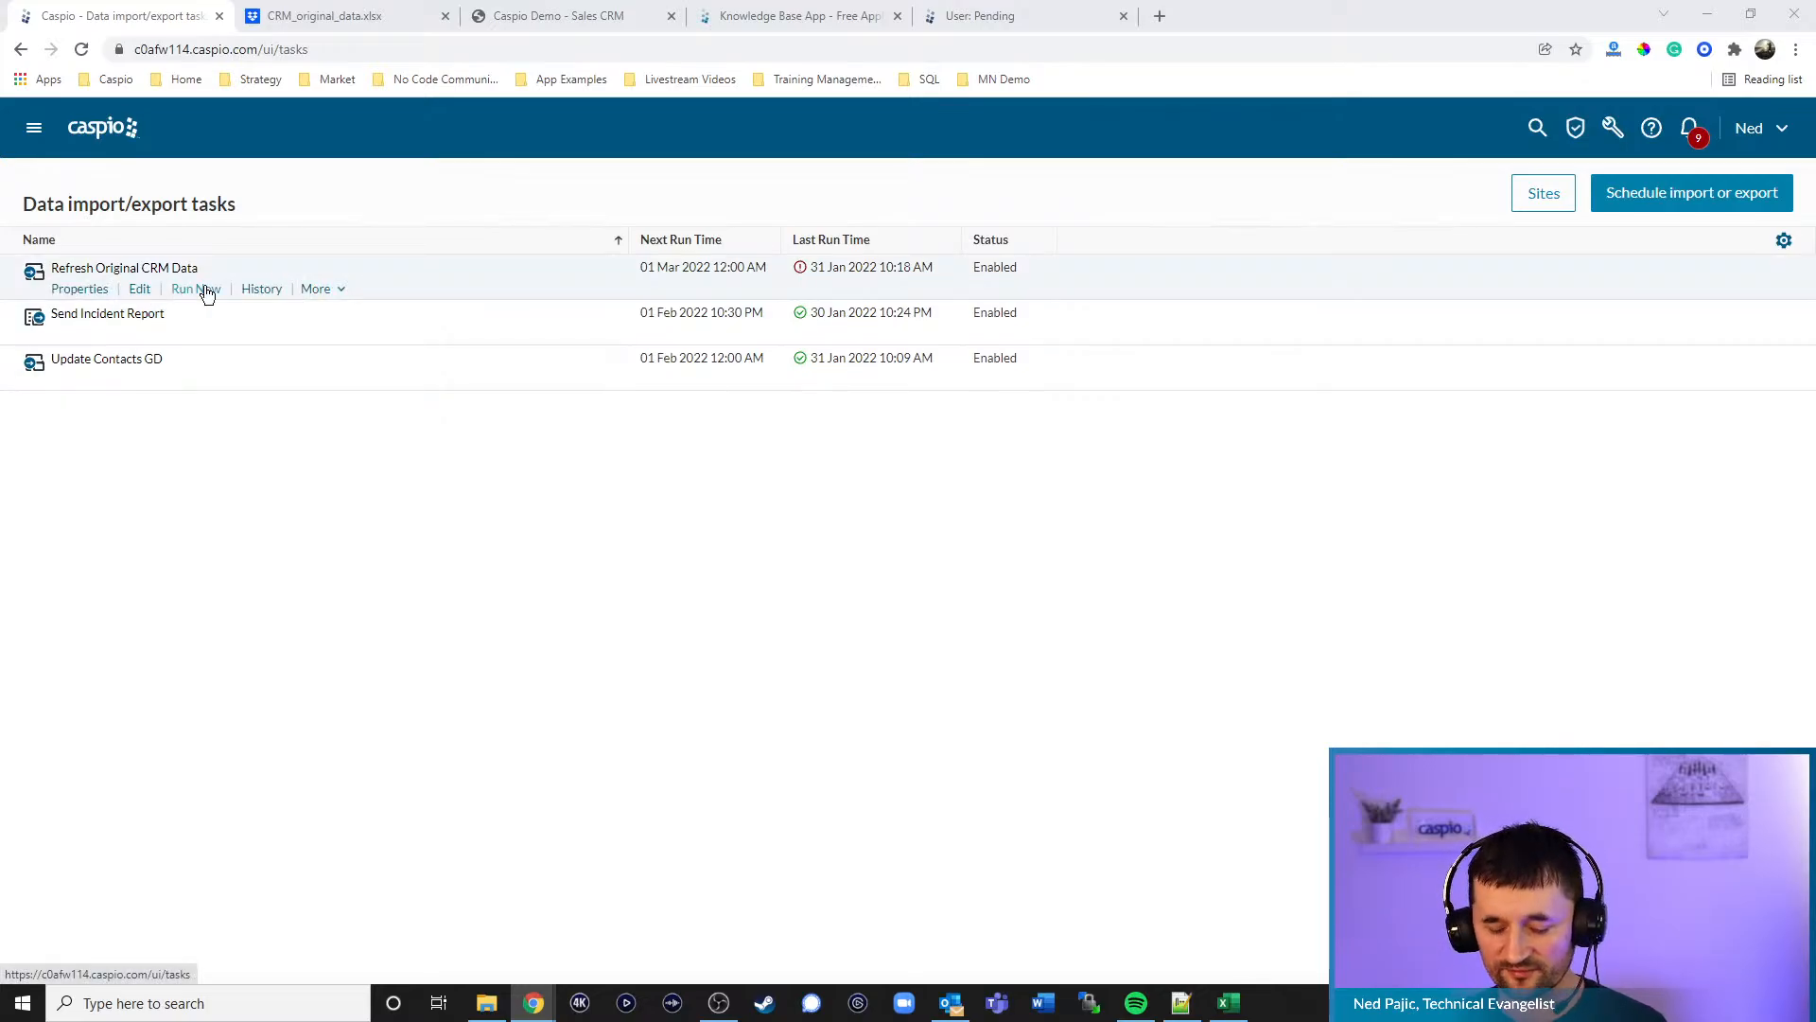
# - Open Sales CRM Demo's crm_tbl_customers datasheet (11 records) and compare it against the Dropbox spreadsheet preview
pyautogui.click(102, 128)
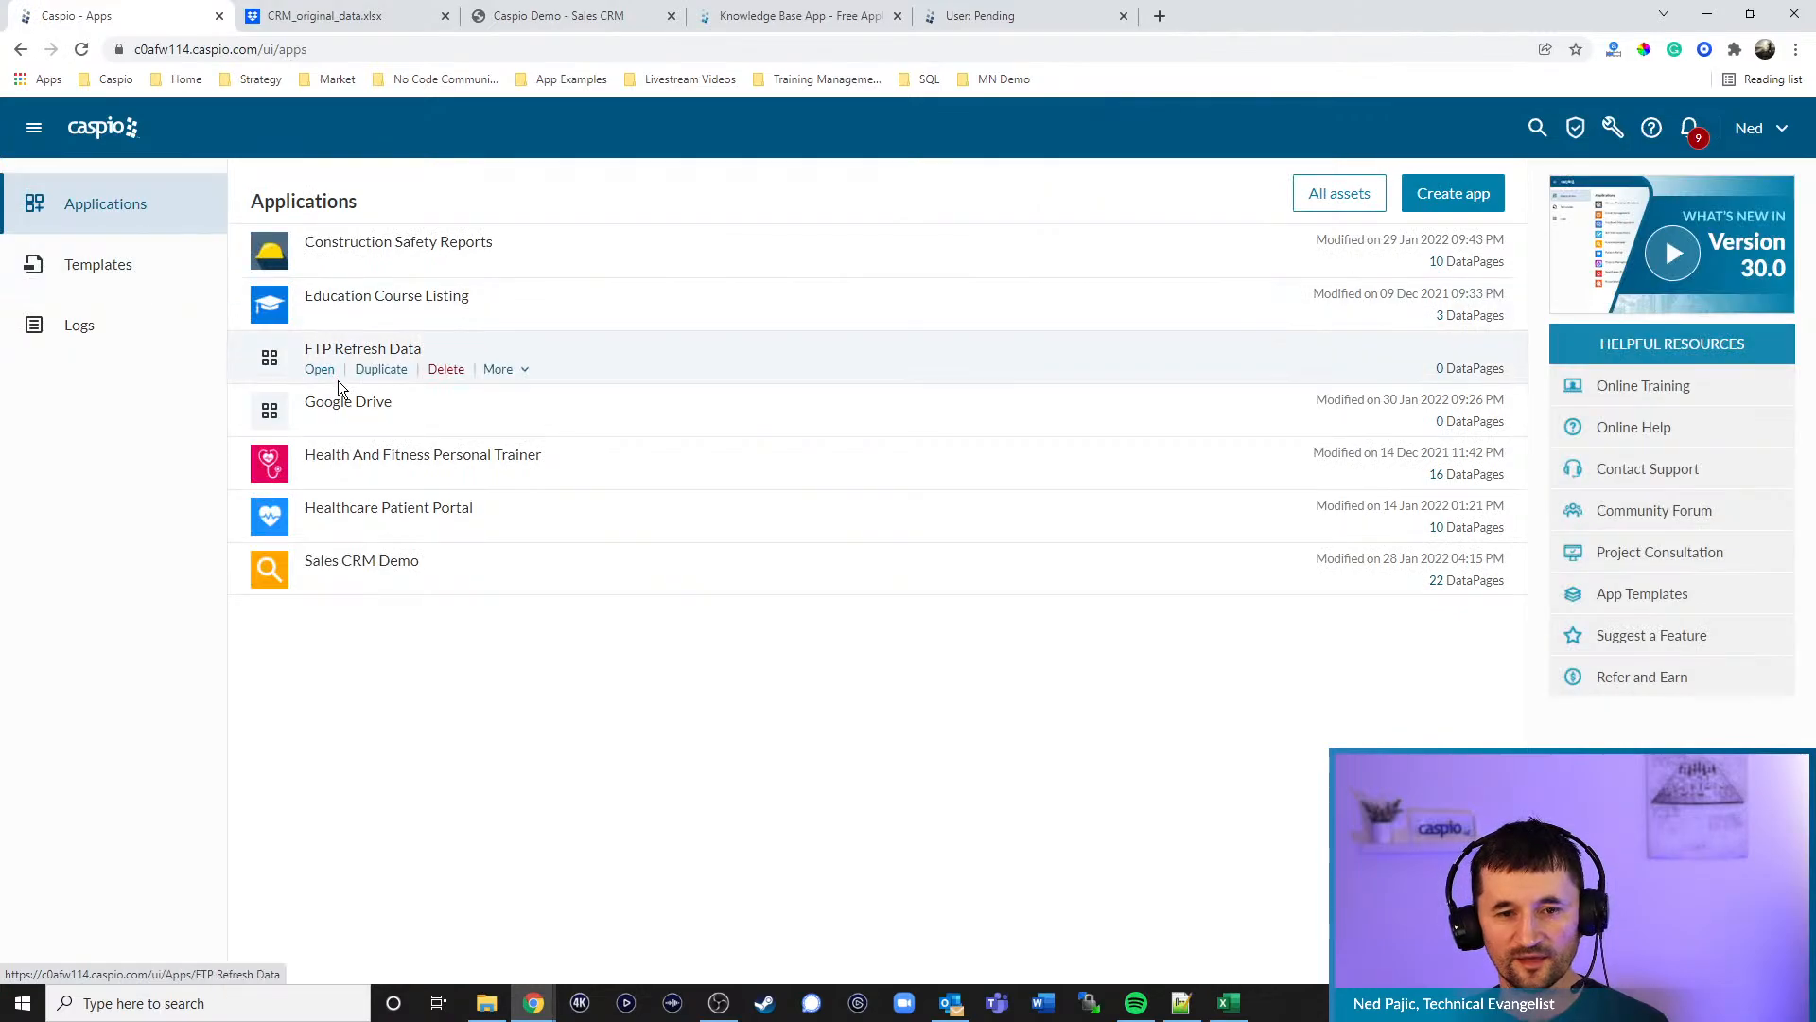
pyautogui.moveTo(354, 407)
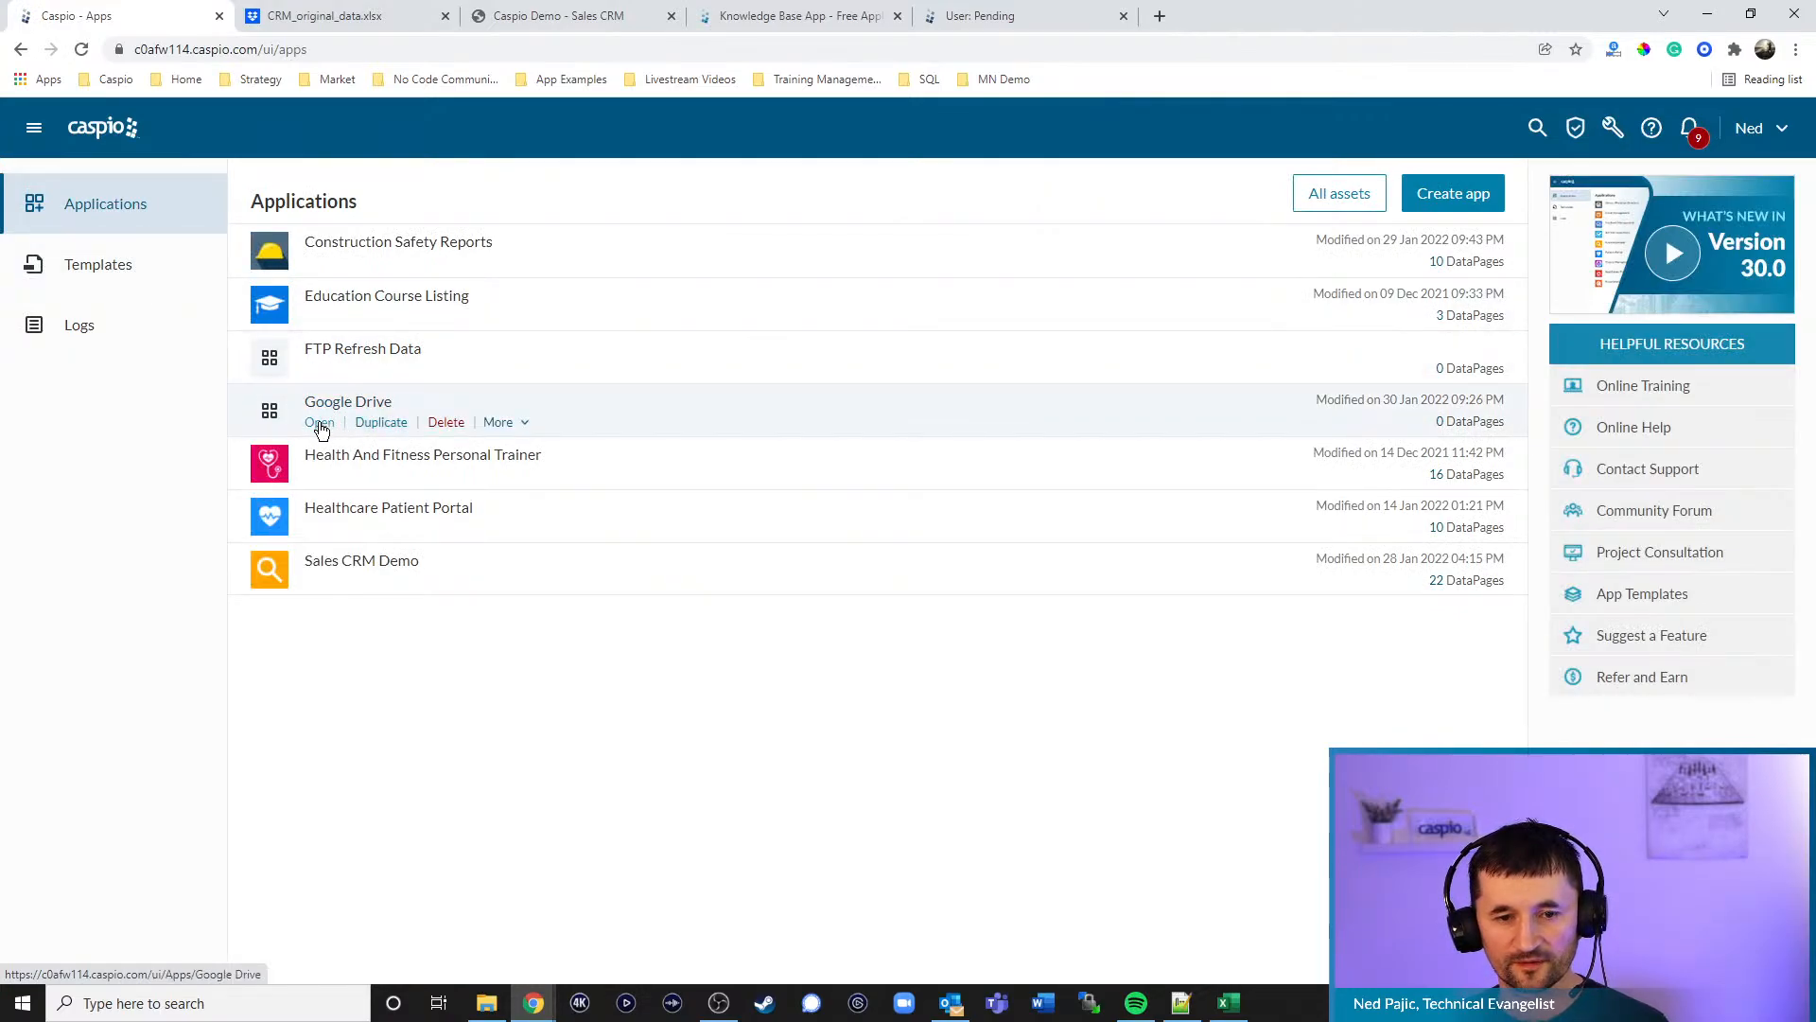
pyautogui.click(319, 422)
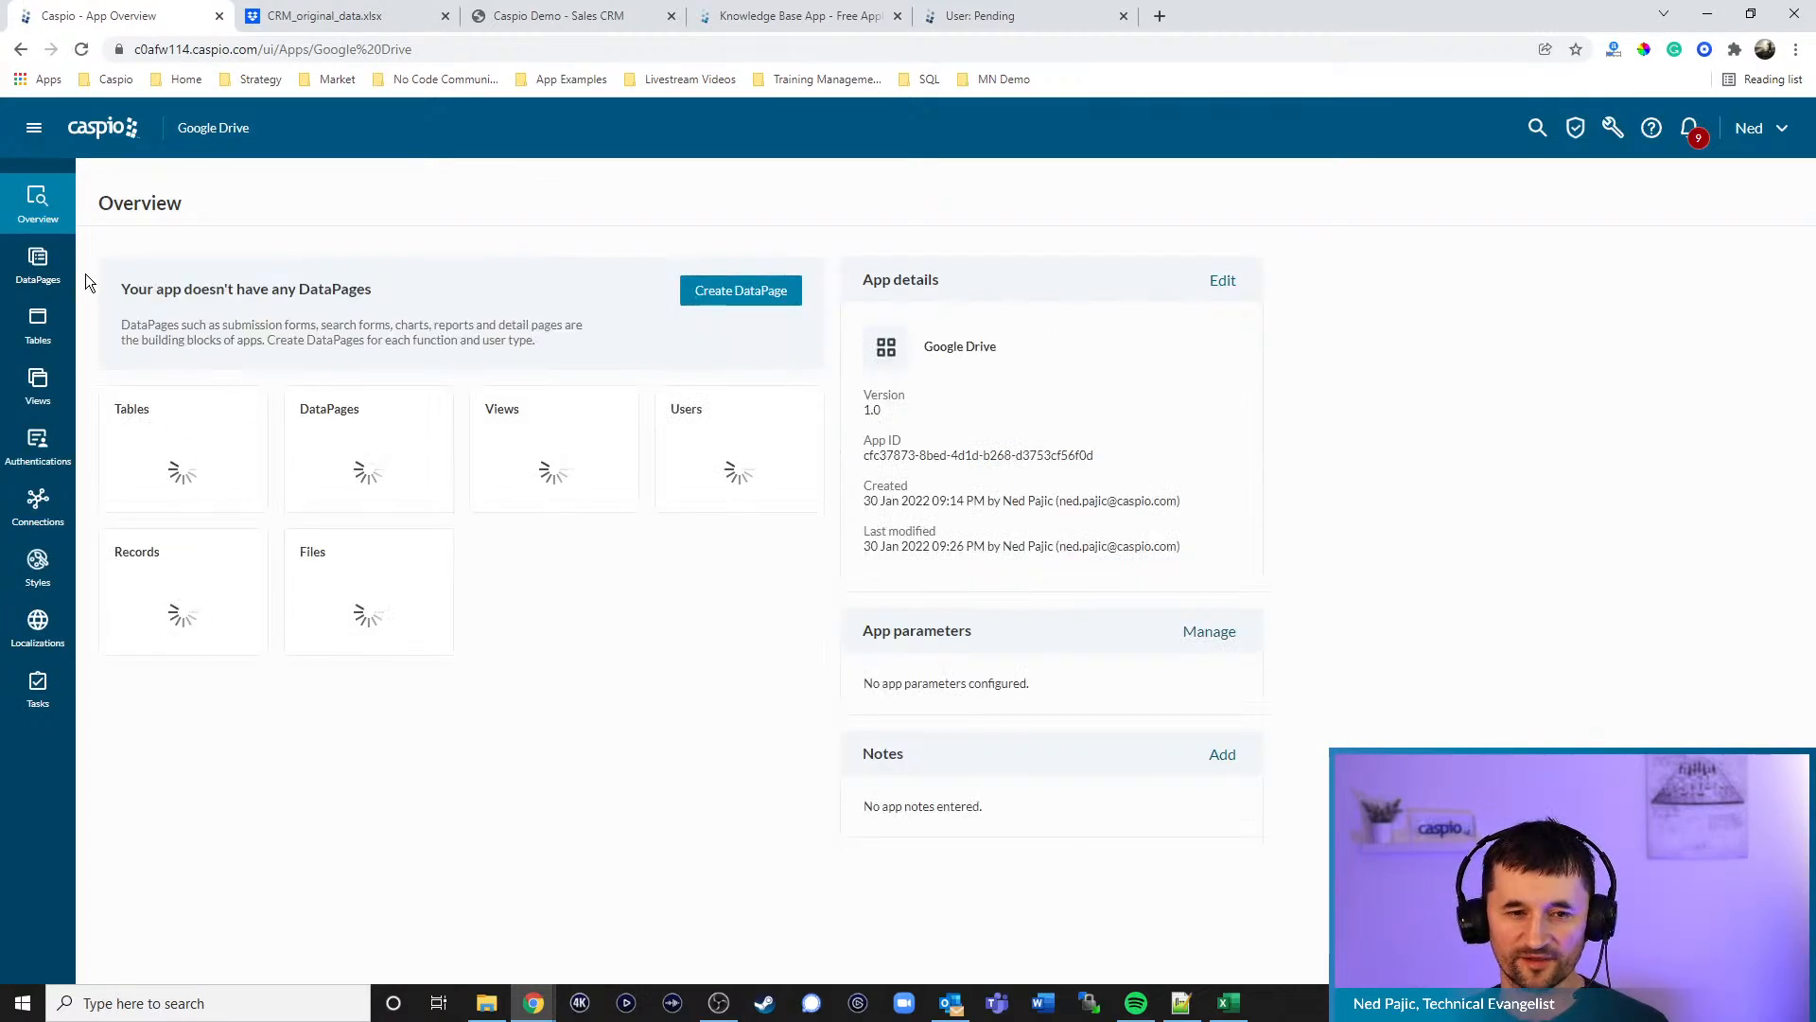
pyautogui.click(119, 138)
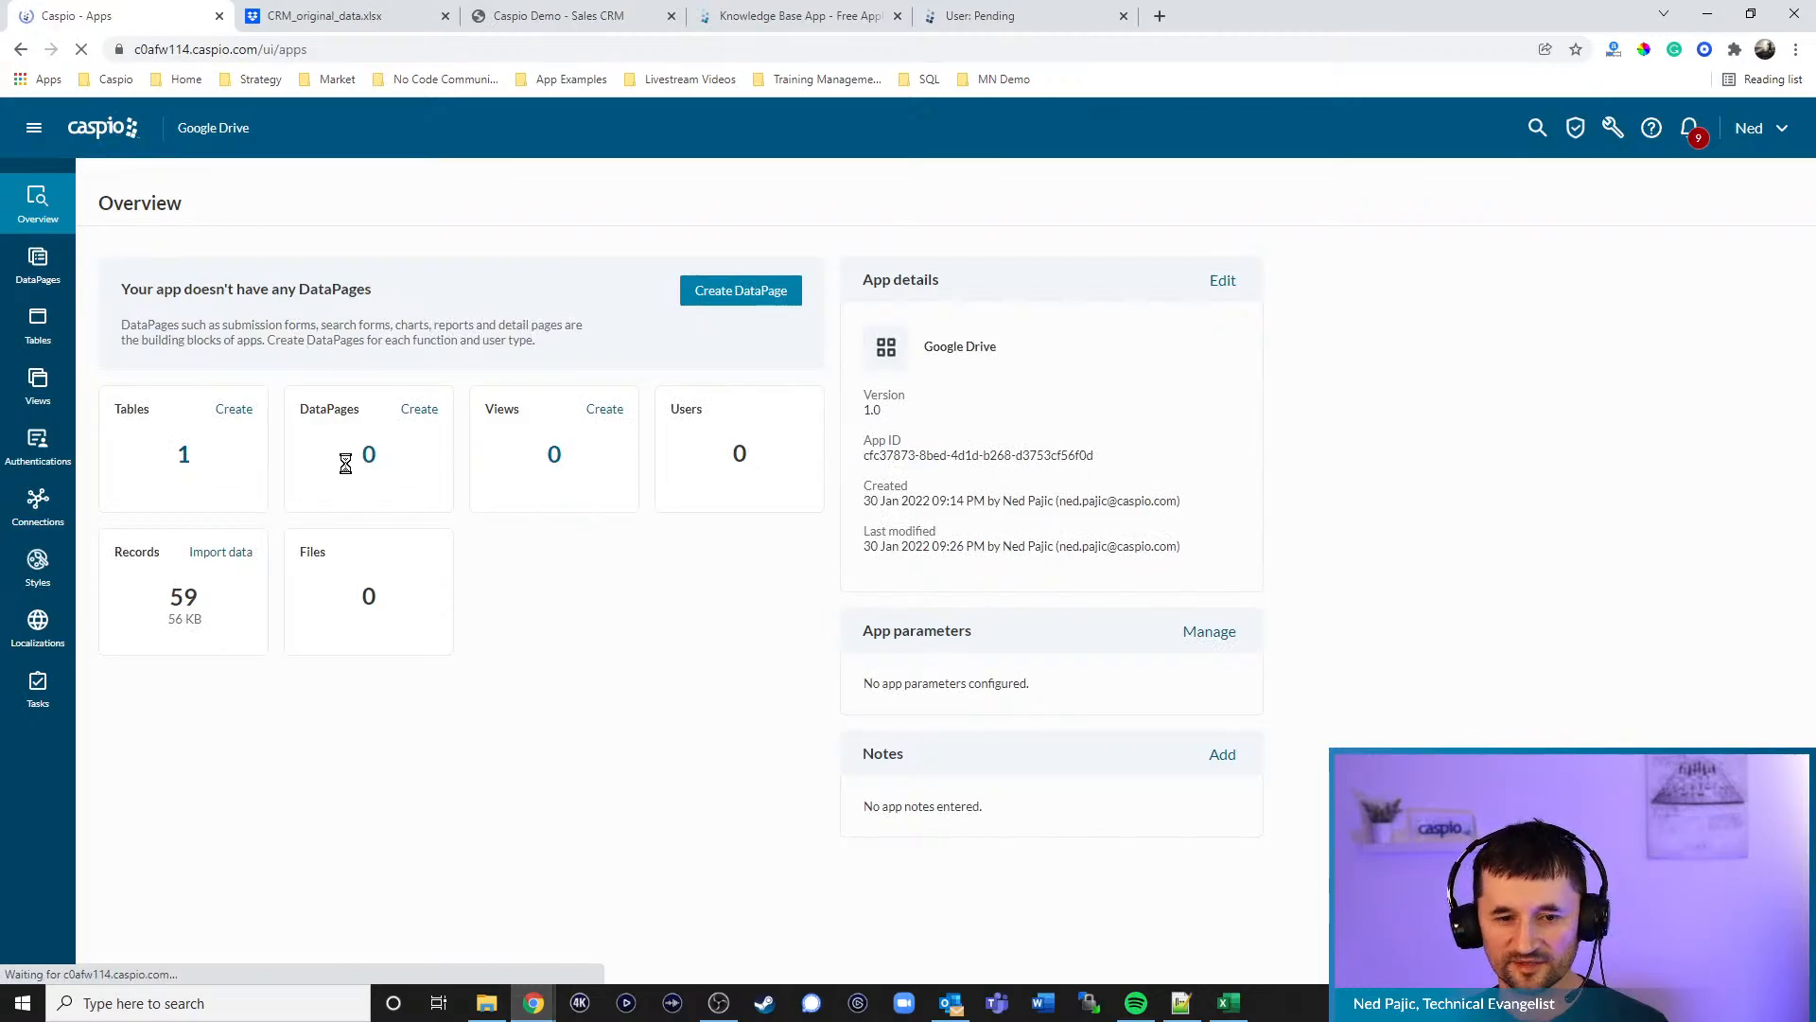
pyautogui.click(320, 582)
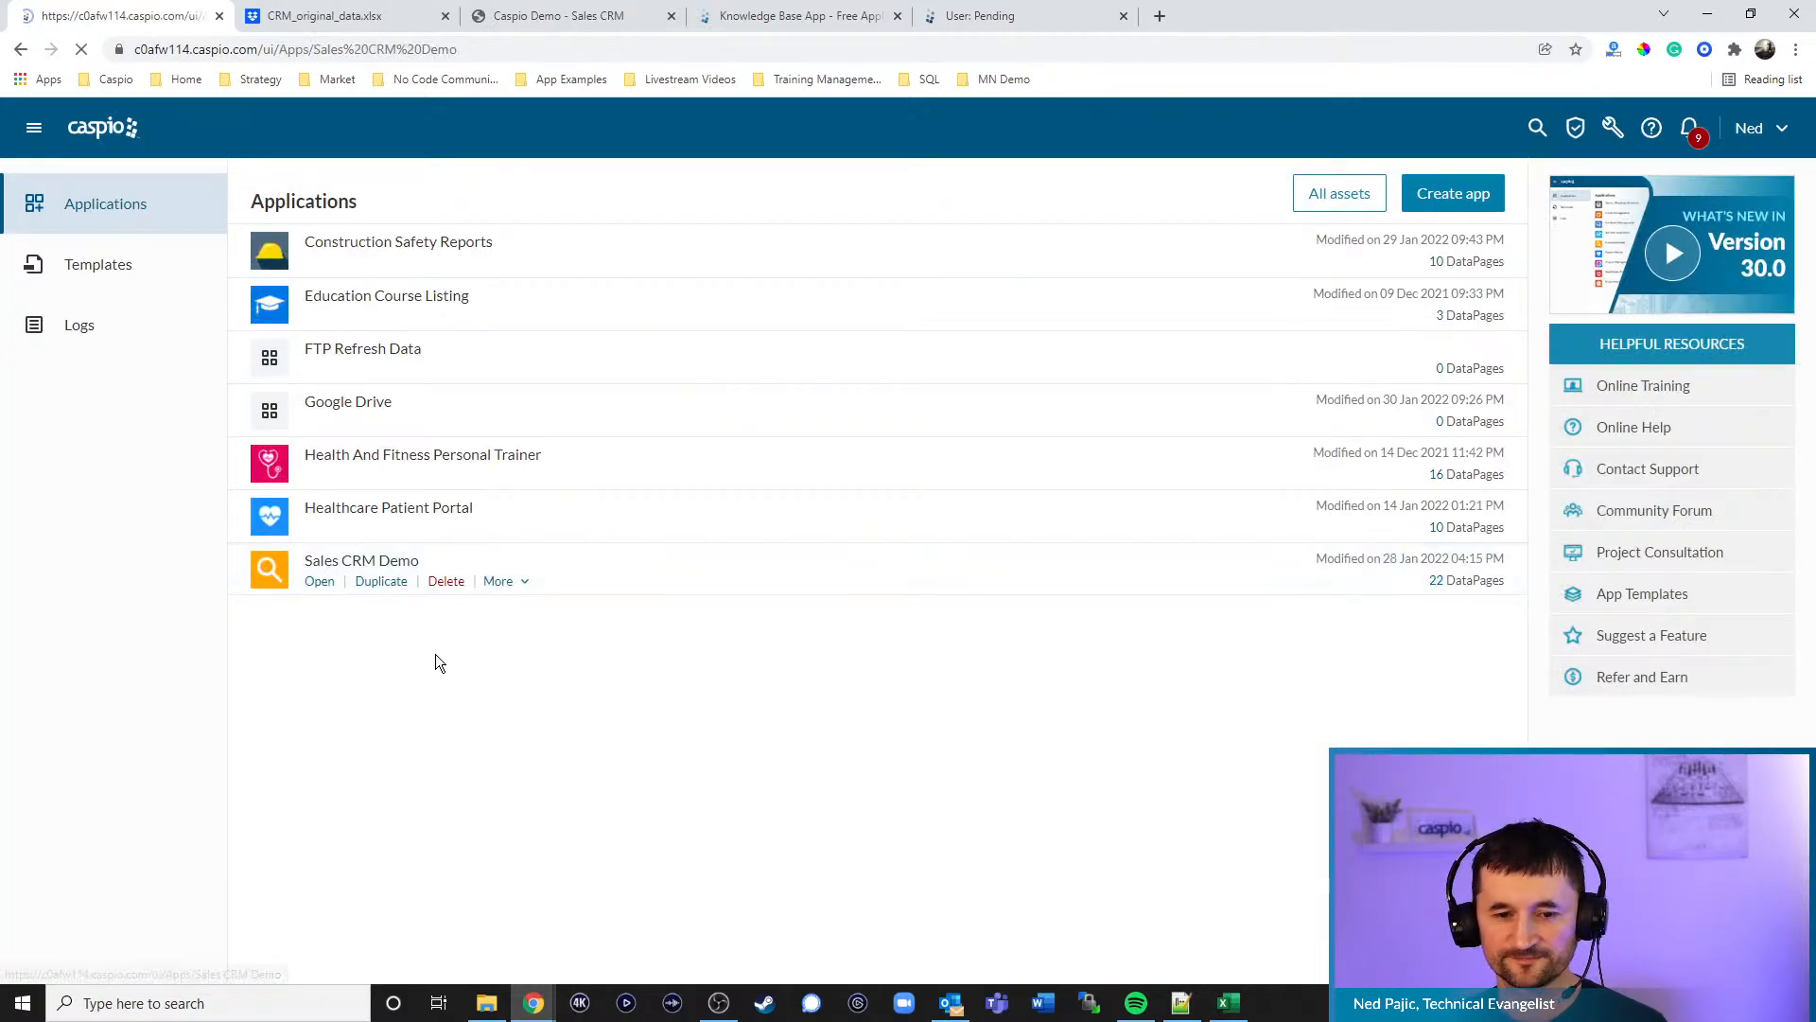
pyautogui.click(74, 339)
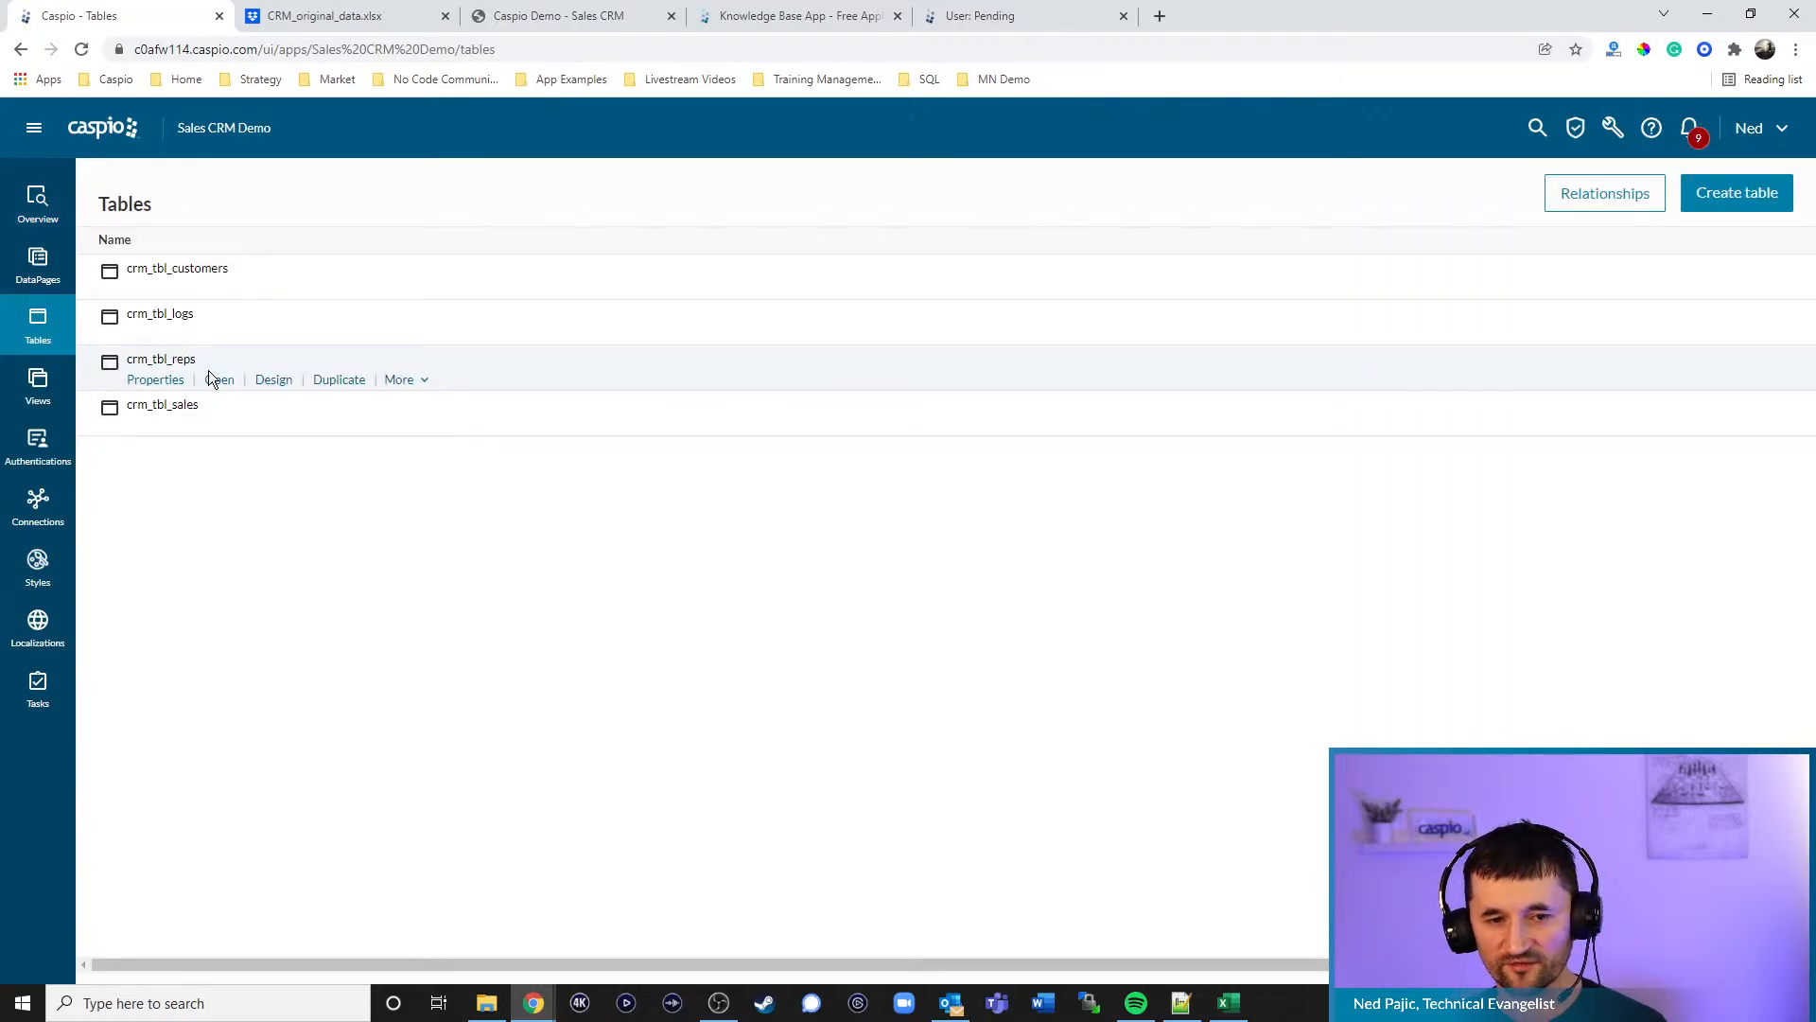
pyautogui.click(218, 289)
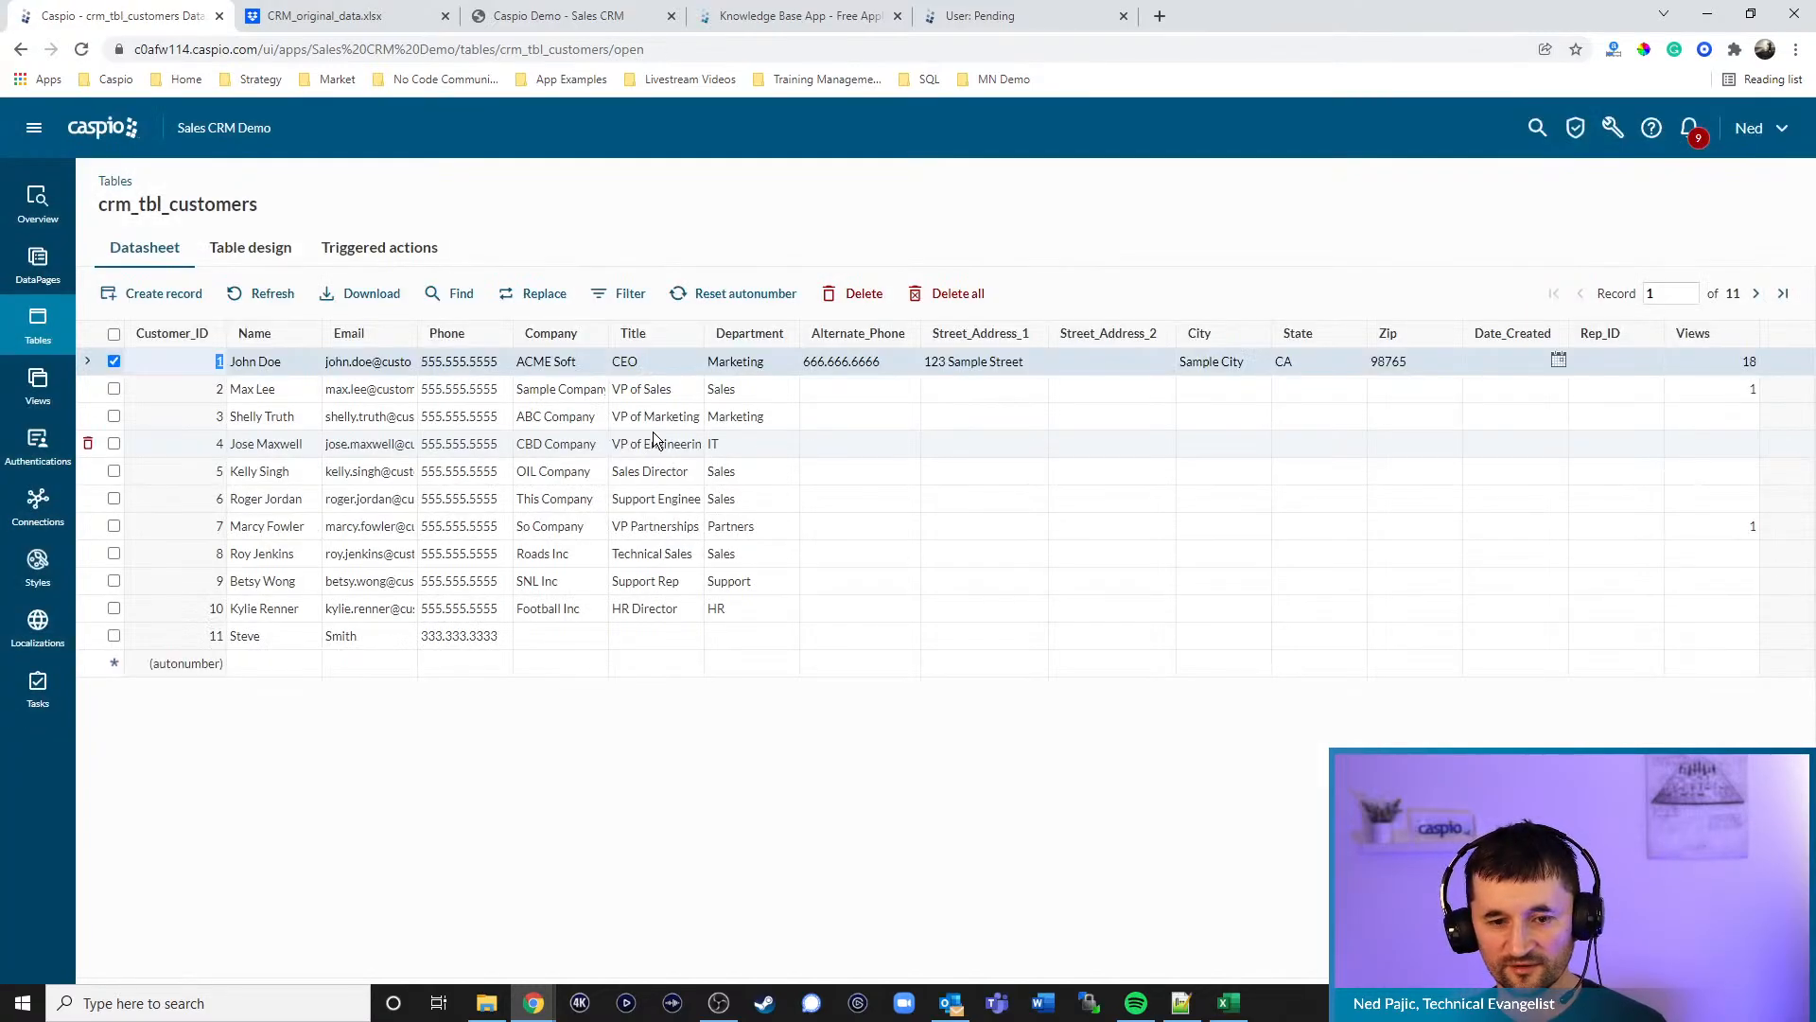
pyautogui.click(276, 301)
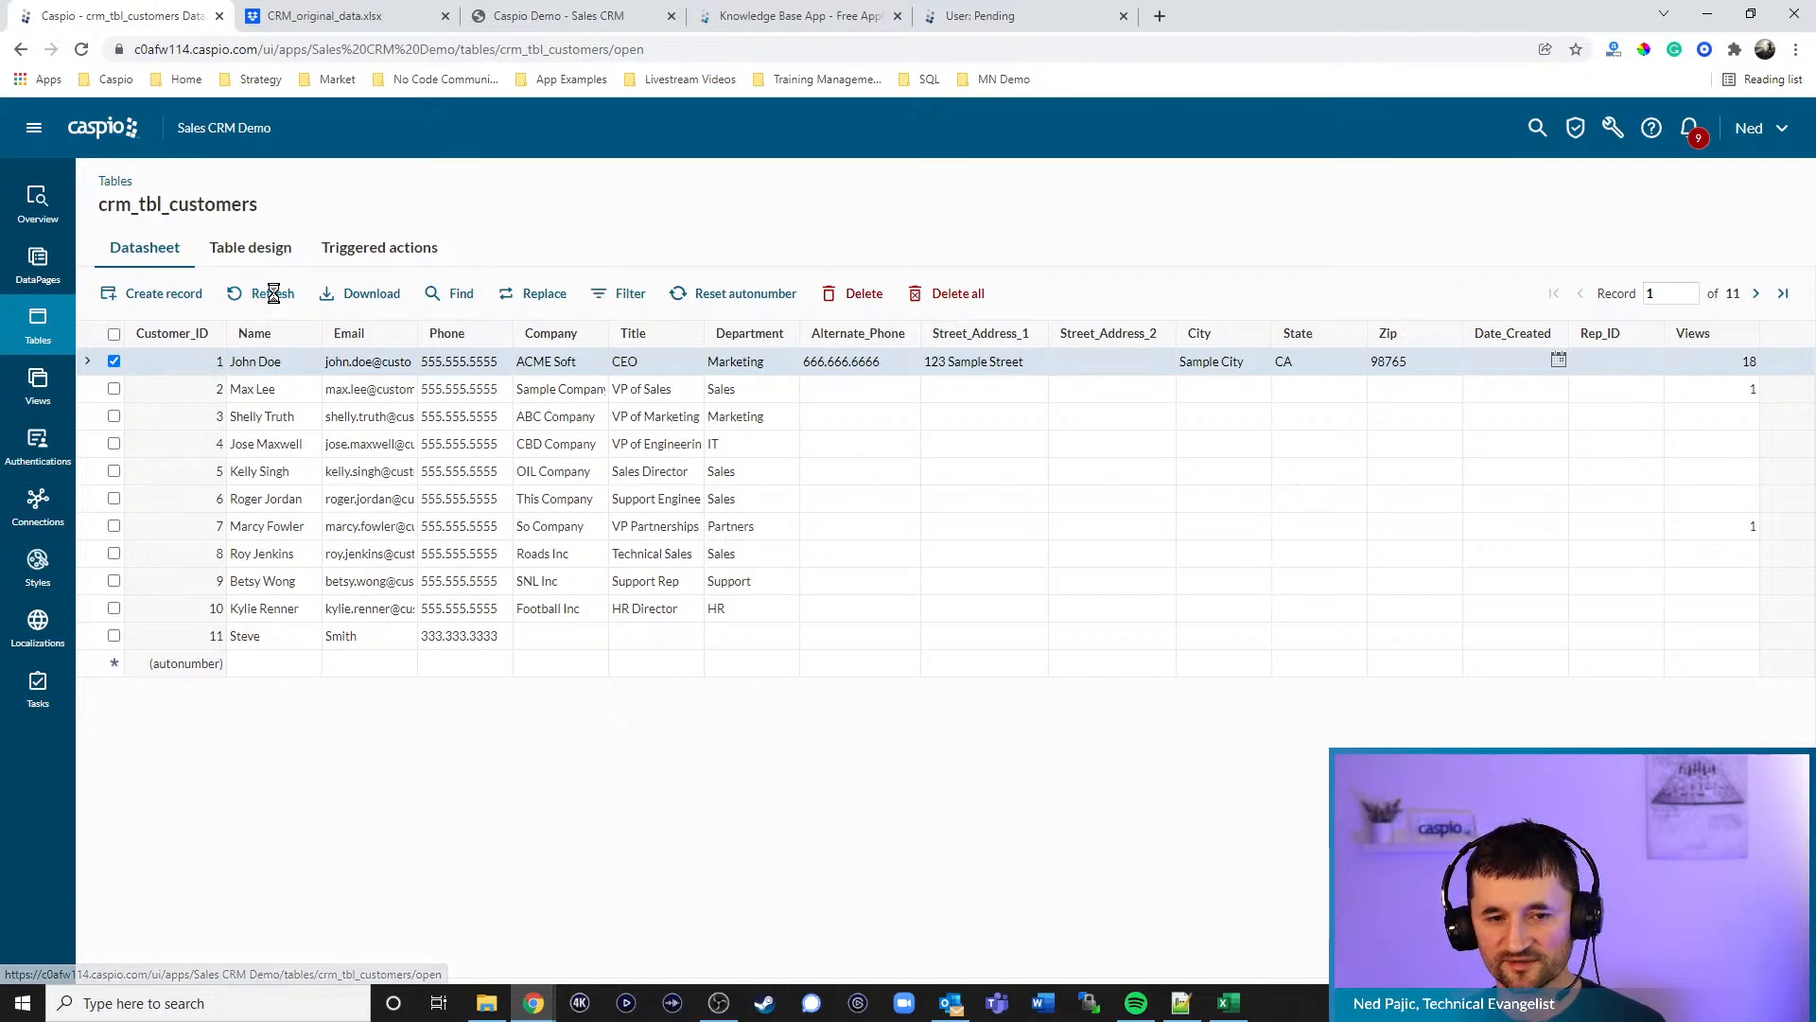
pyautogui.click(335, 18)
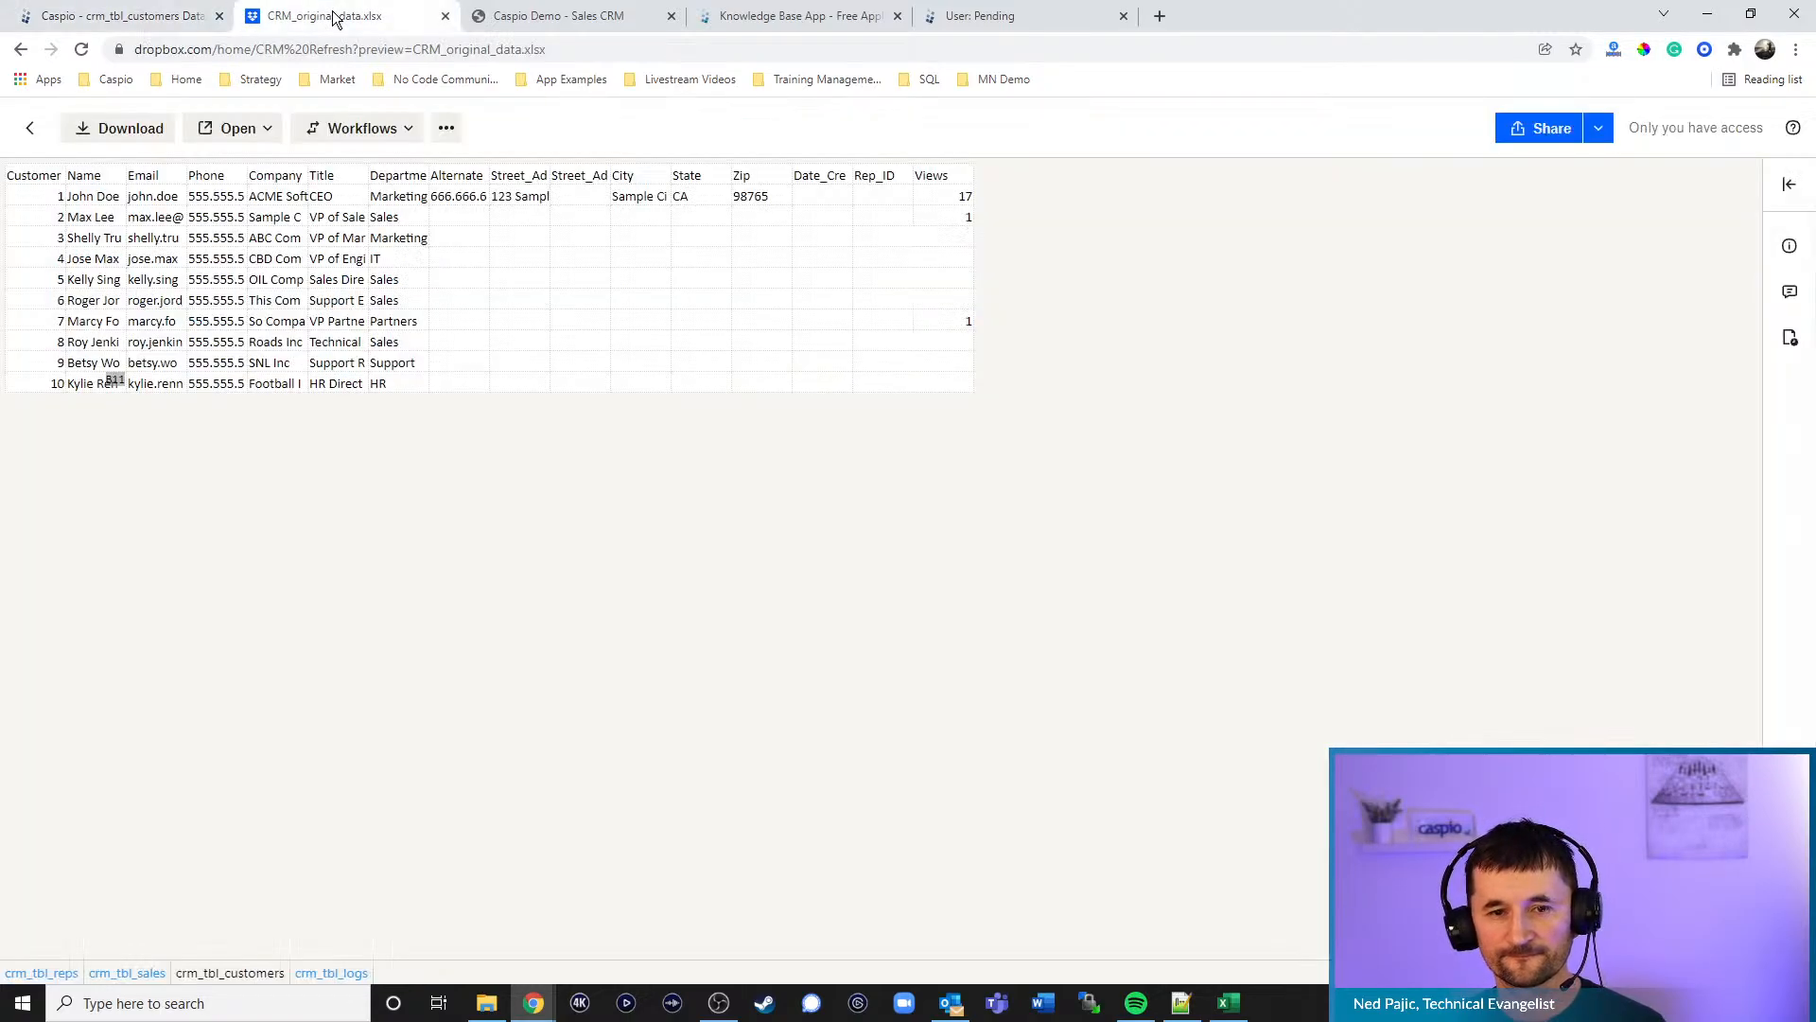
pyautogui.click(29, 128)
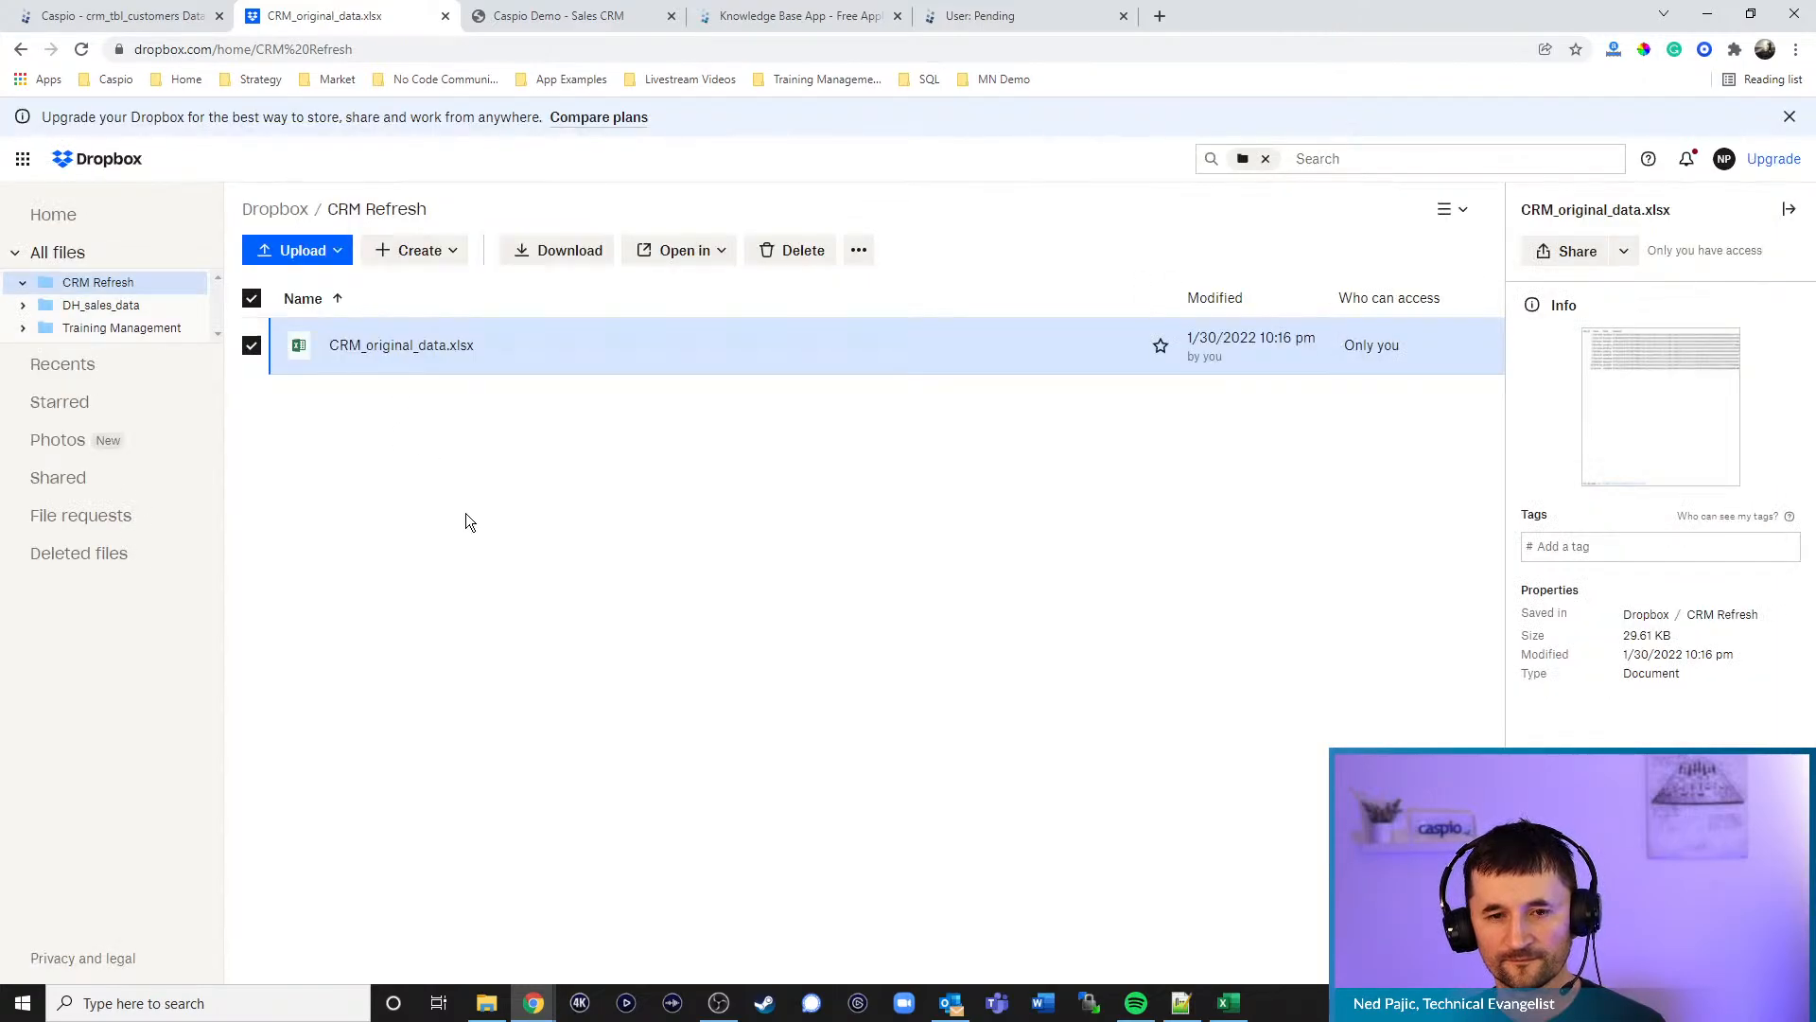
# - Open the Data import/export tasks page in a new window from the data tools menu
pyautogui.click(160, 24)
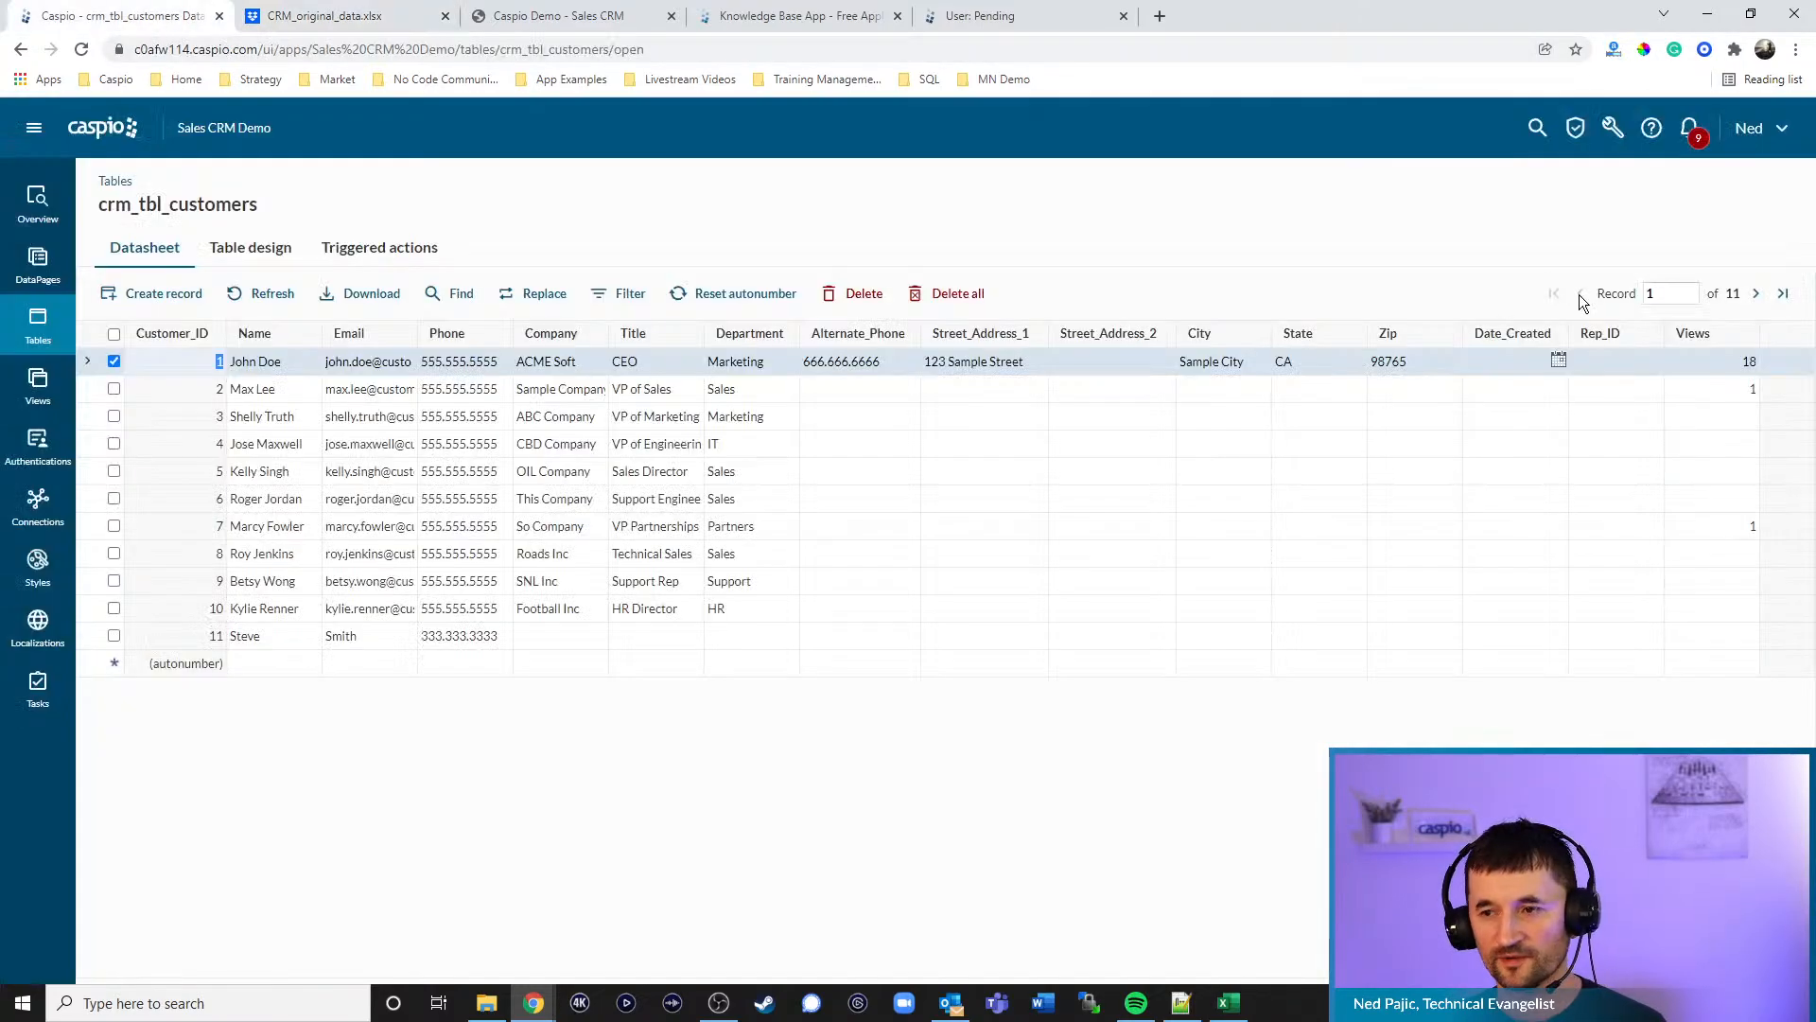
pyautogui.click(1613, 128)
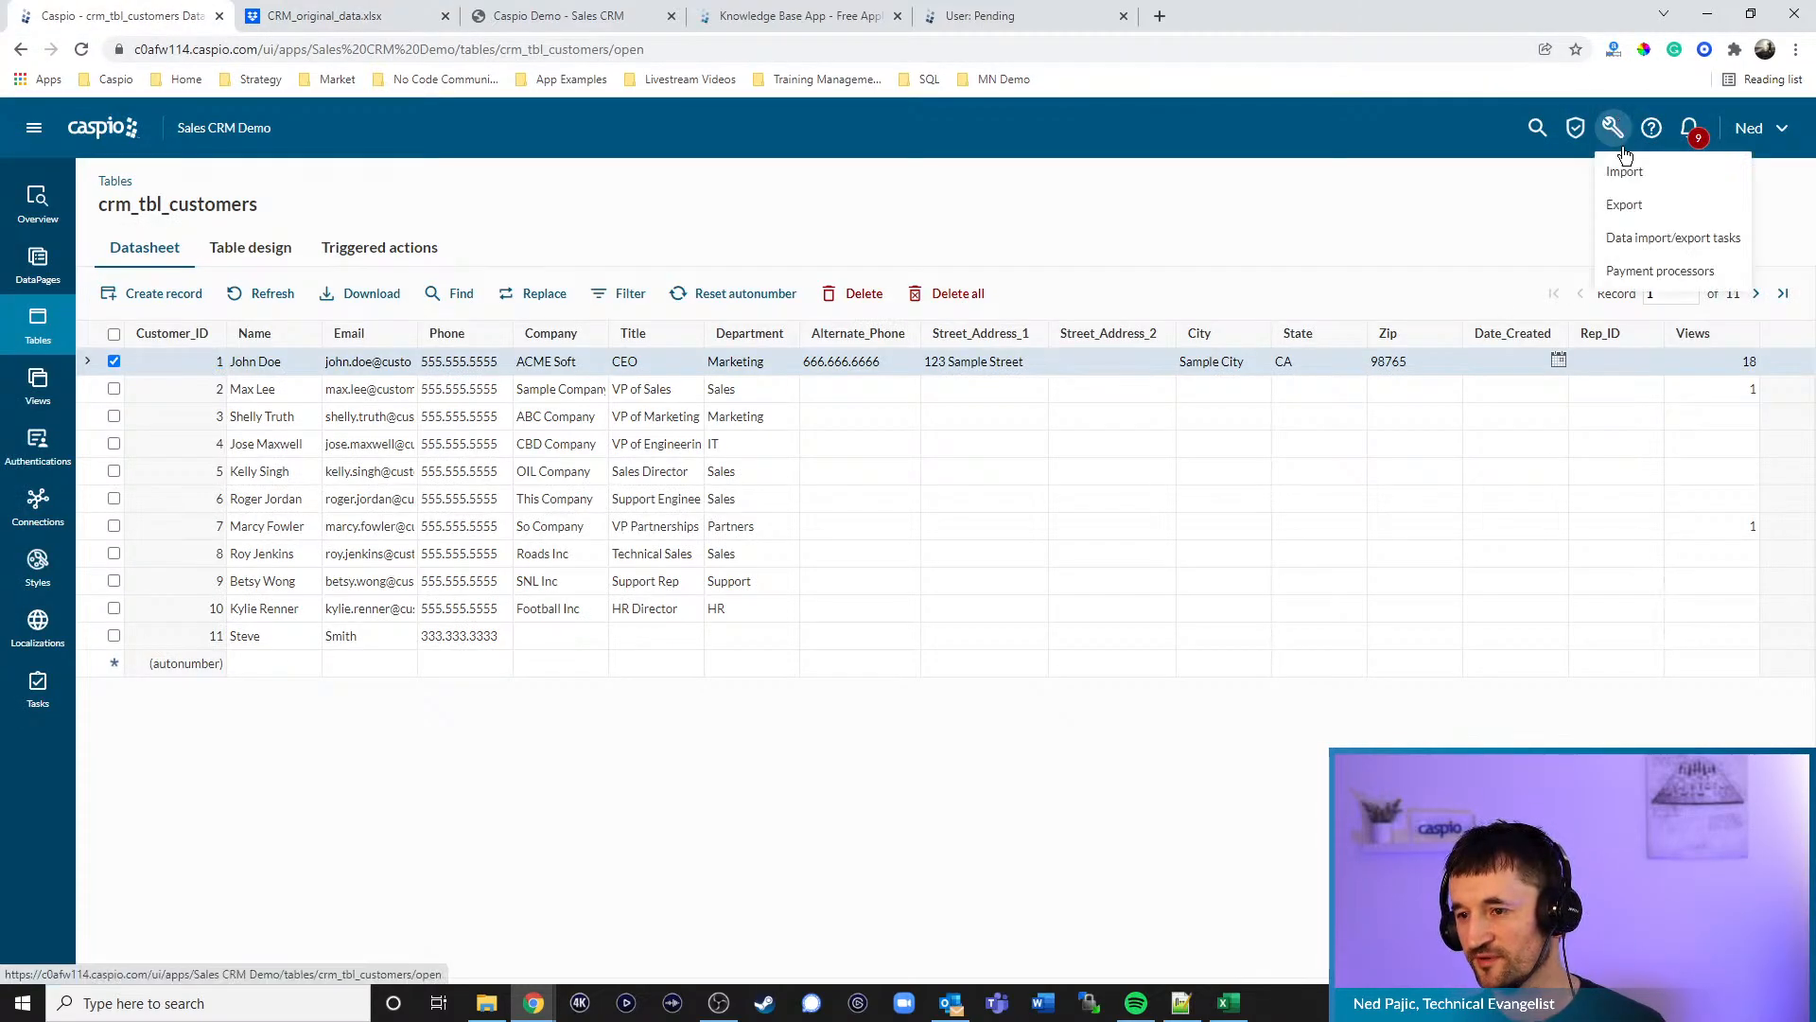
pyautogui.rightClick(1646, 244)
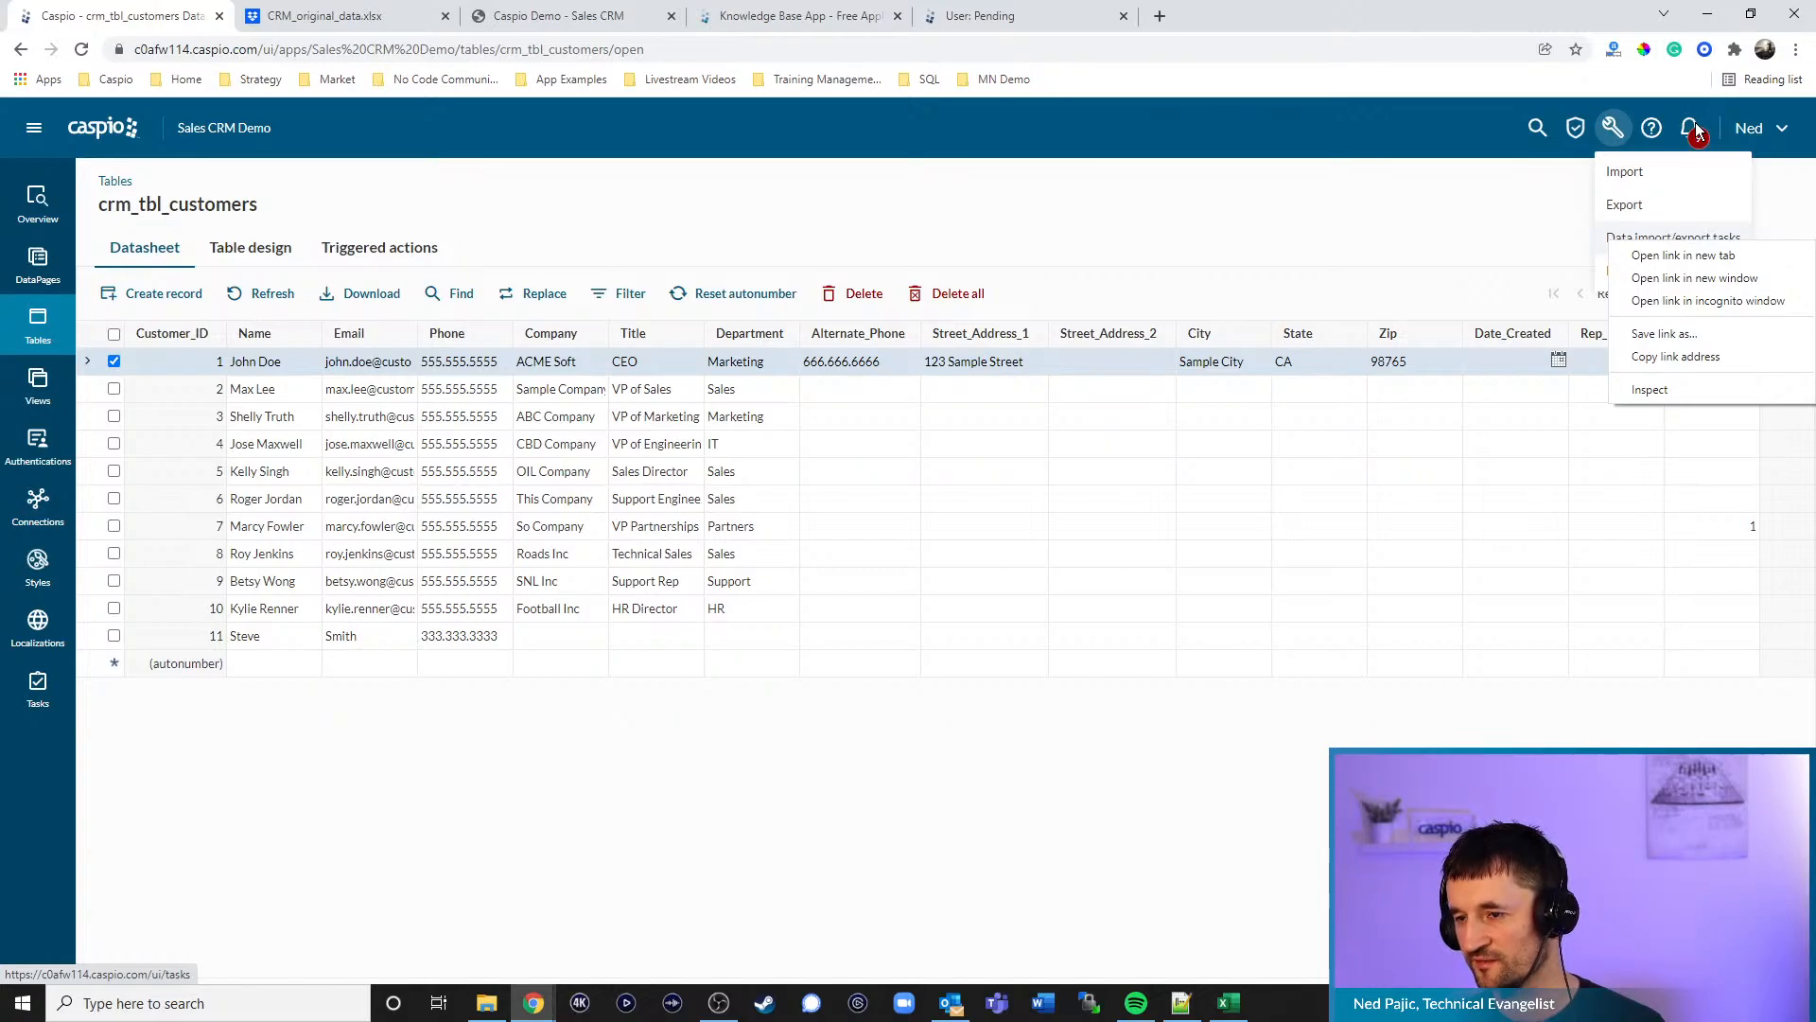
pyautogui.click(1680, 279)
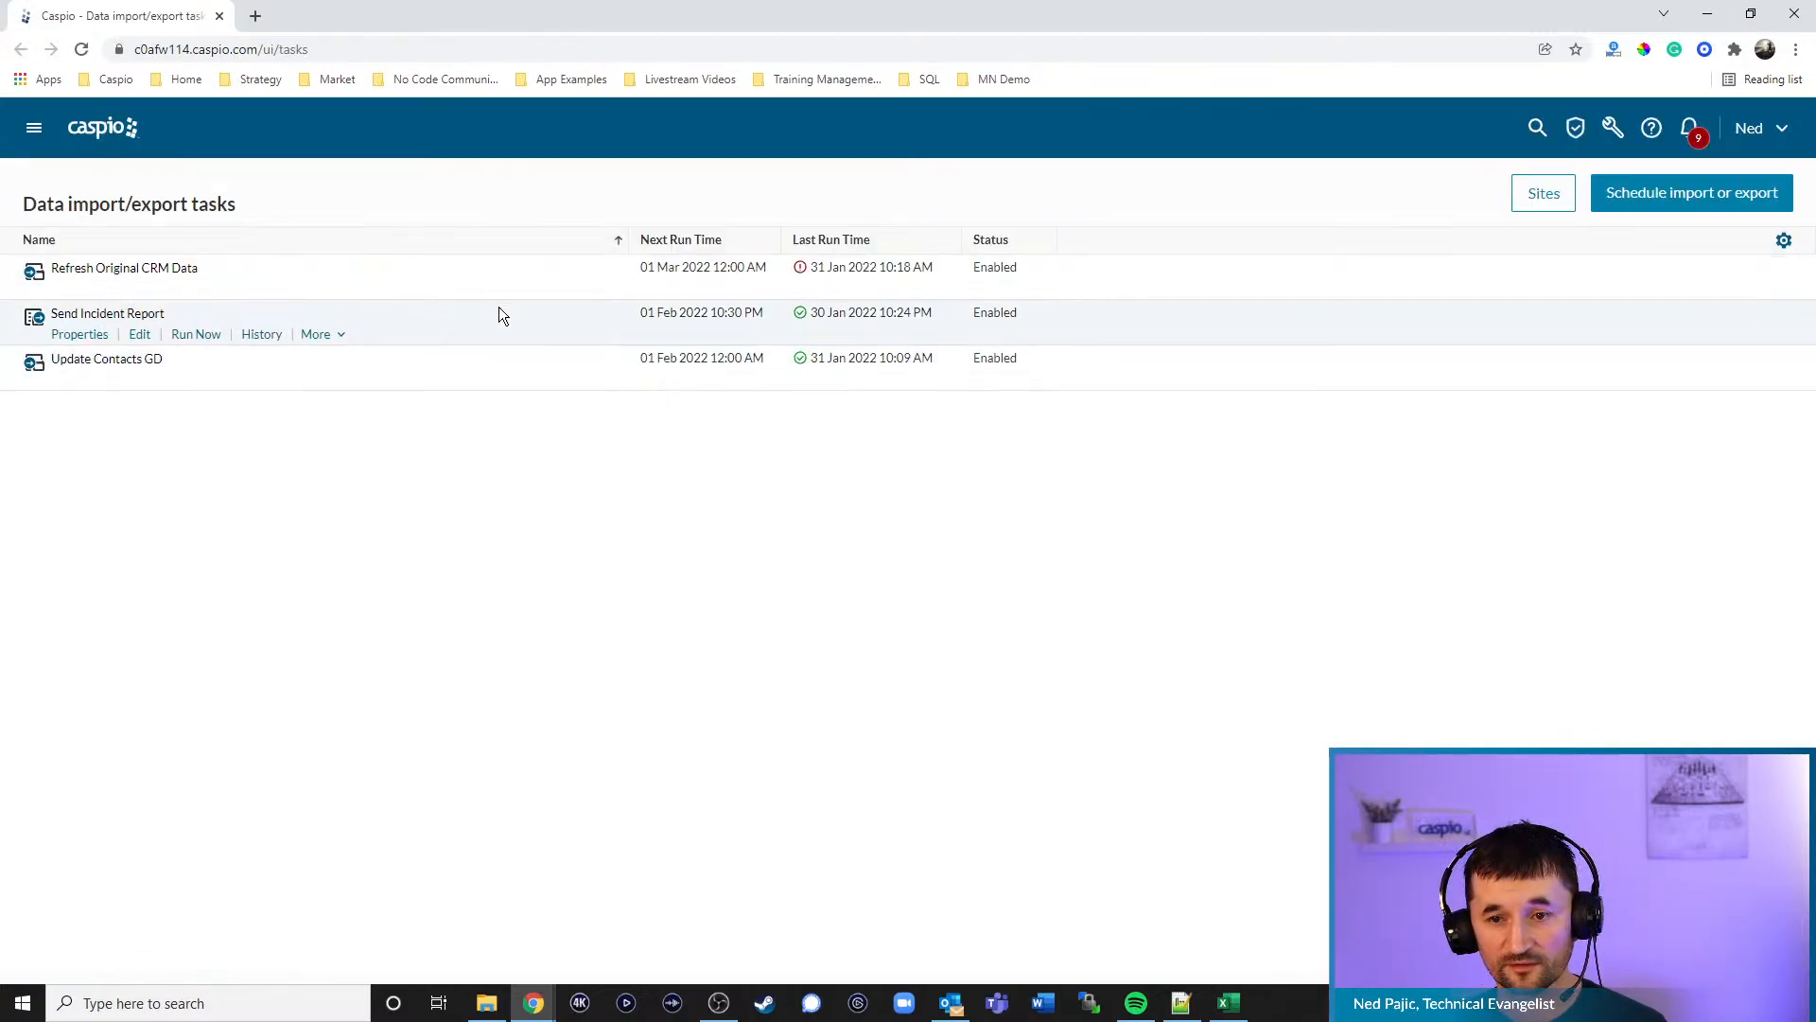
pyautogui.moveTo(804, 273)
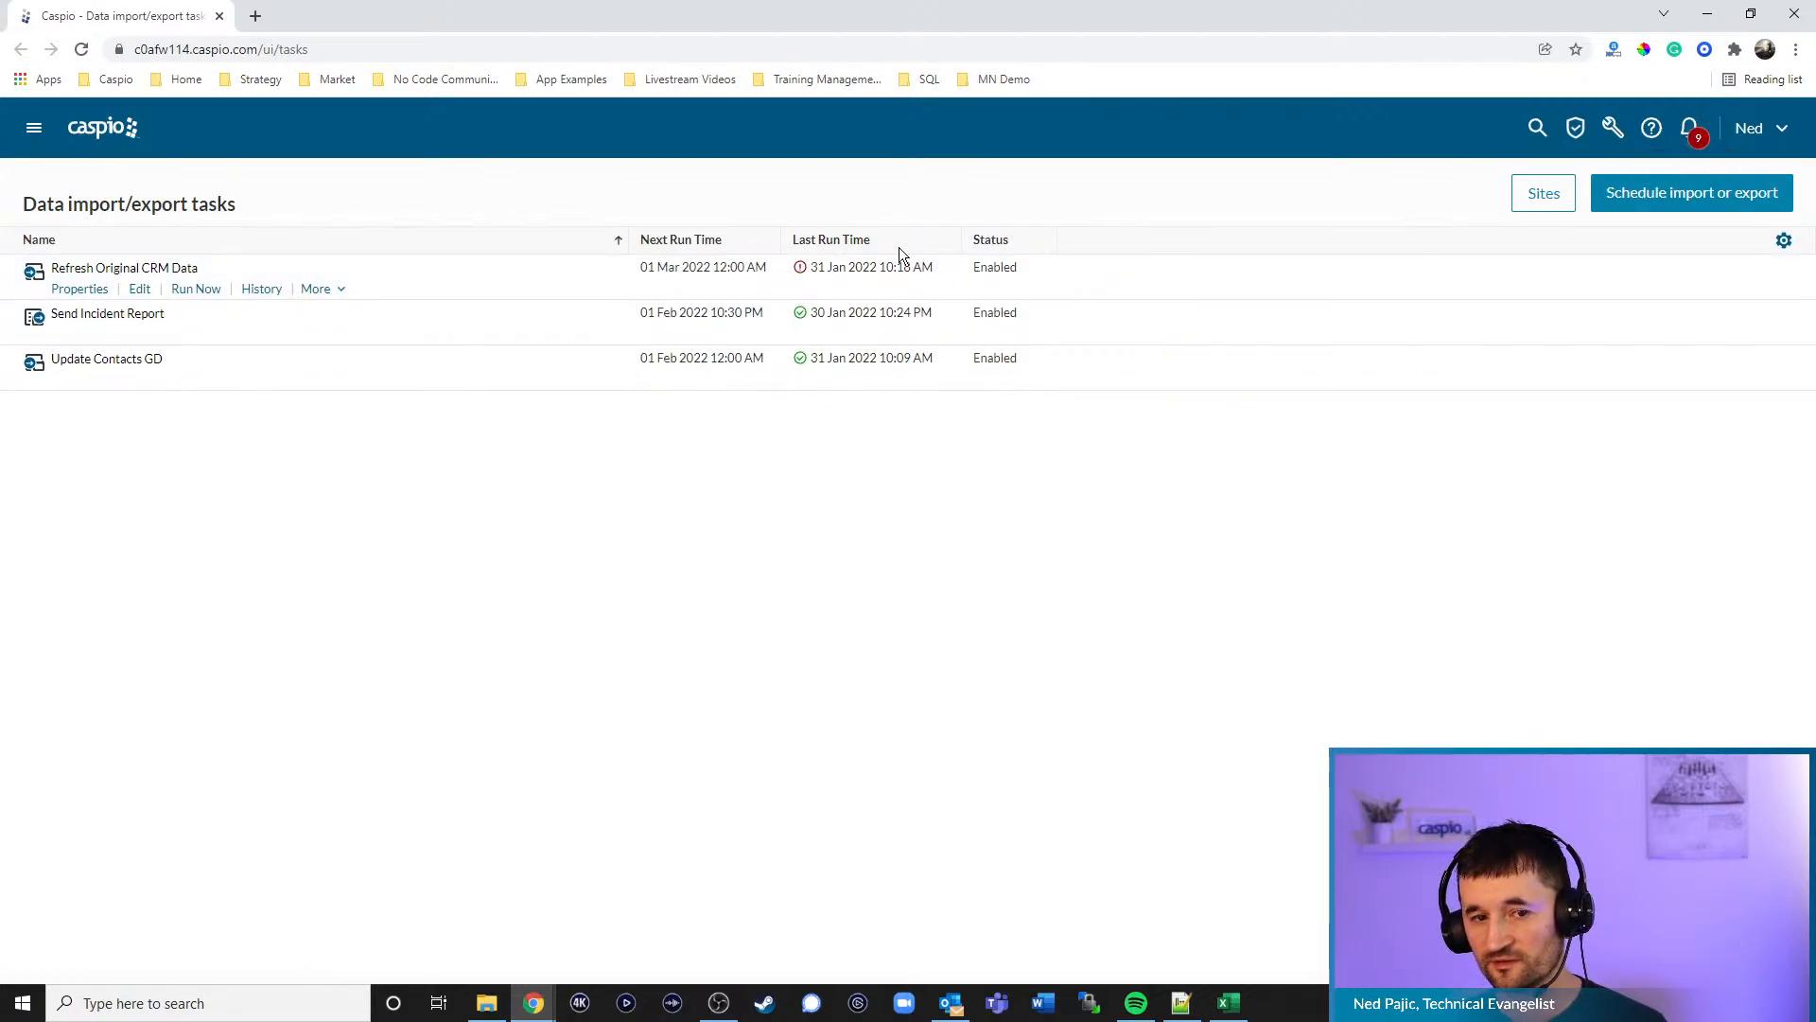
# - Check Refresh Original CRM Data's run history showing the 31 Jan connection failure, then return to the tasks list
pyautogui.click(257, 292)
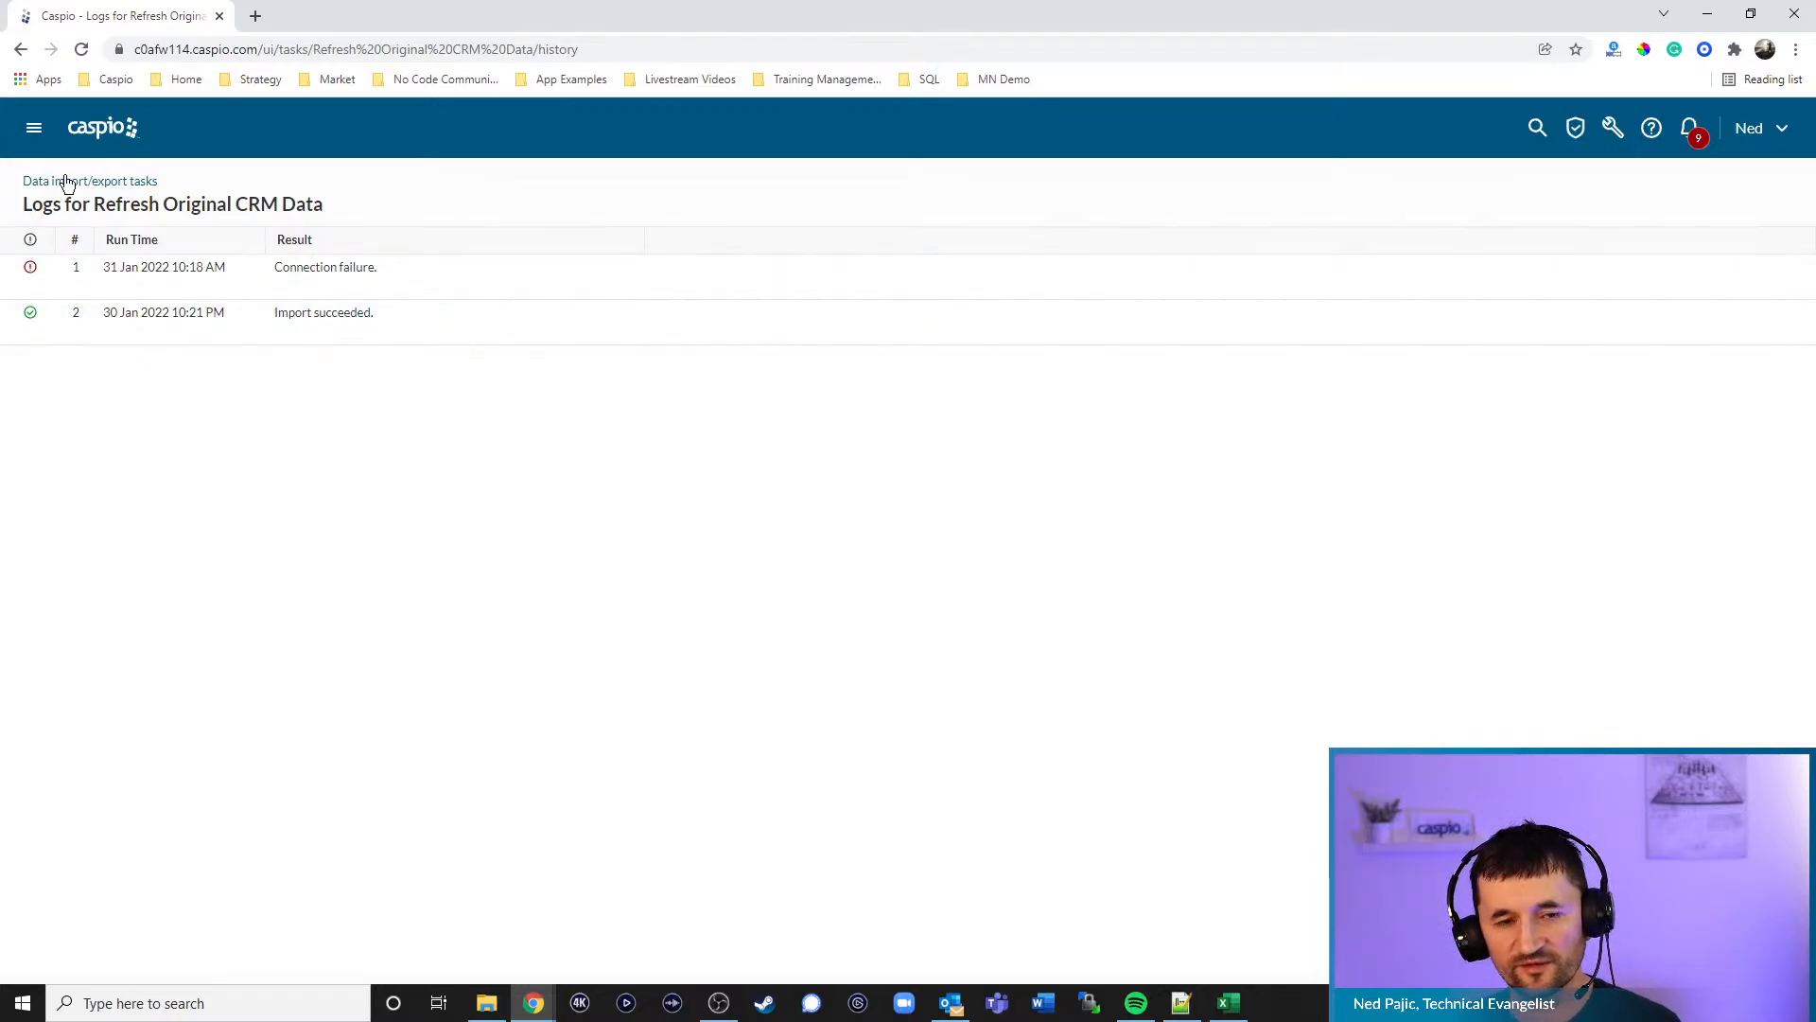
pyautogui.click(1613, 130)
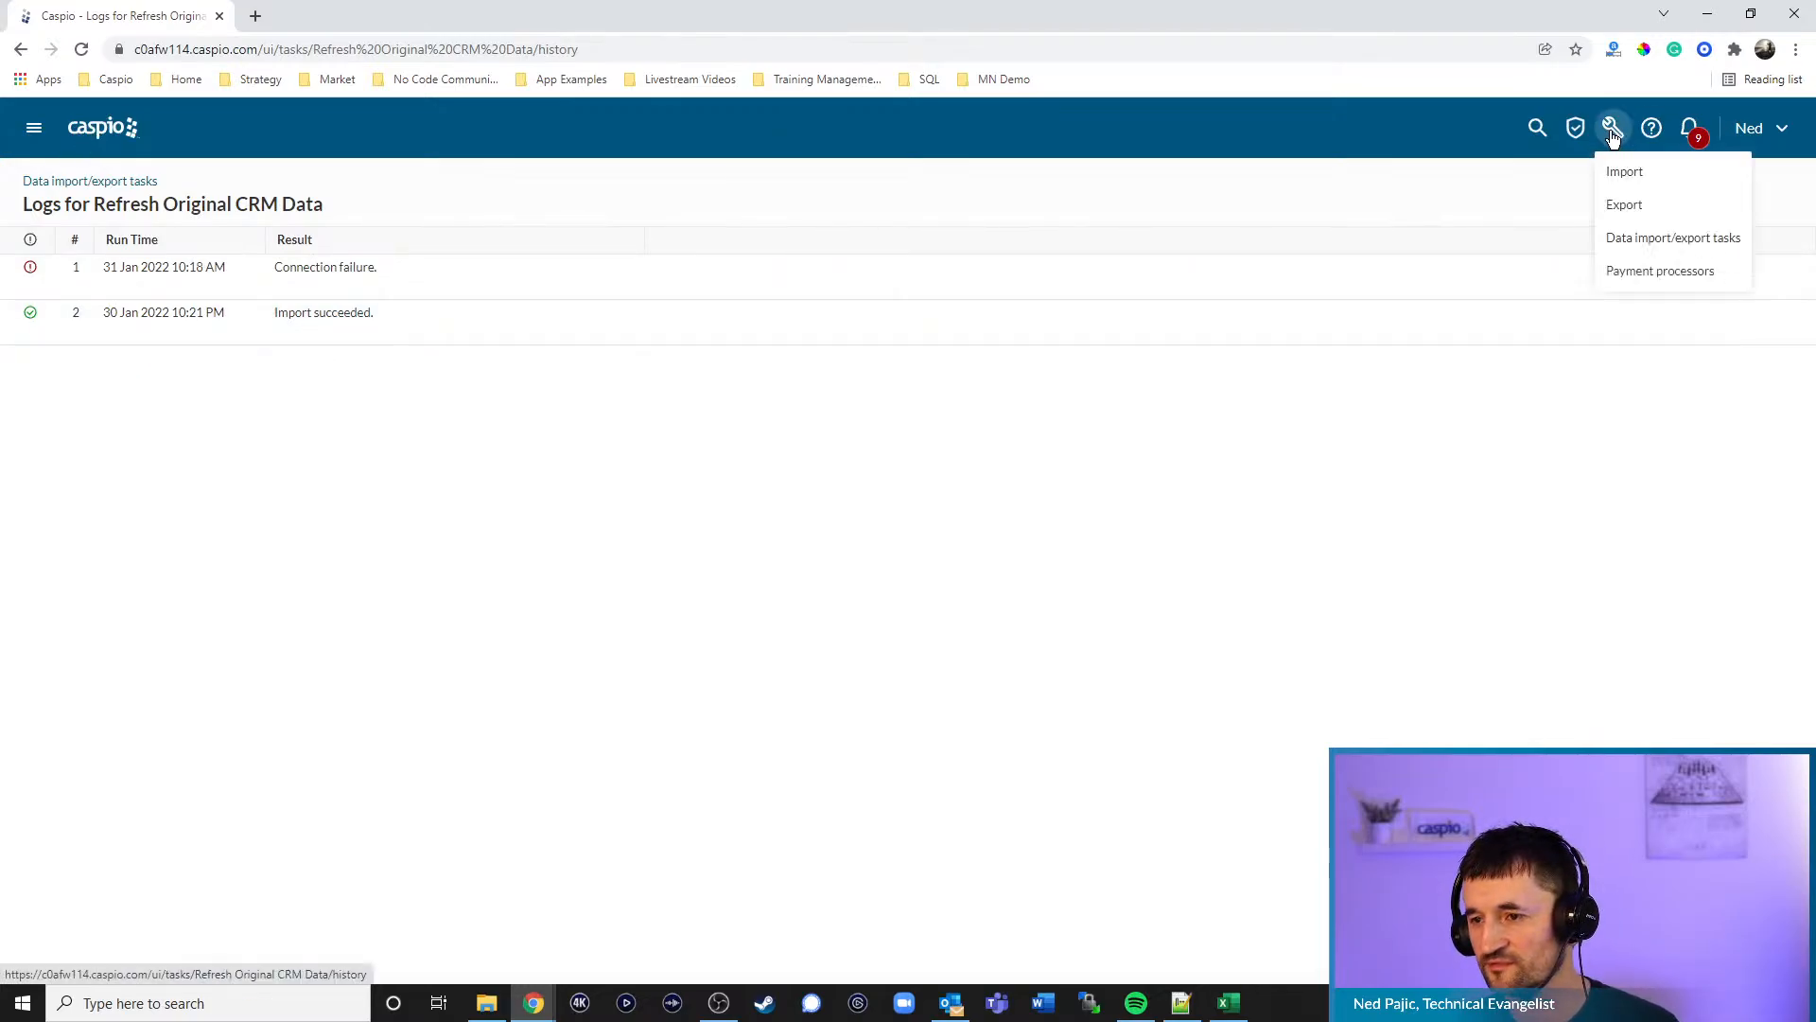
pyautogui.click(1627, 237)
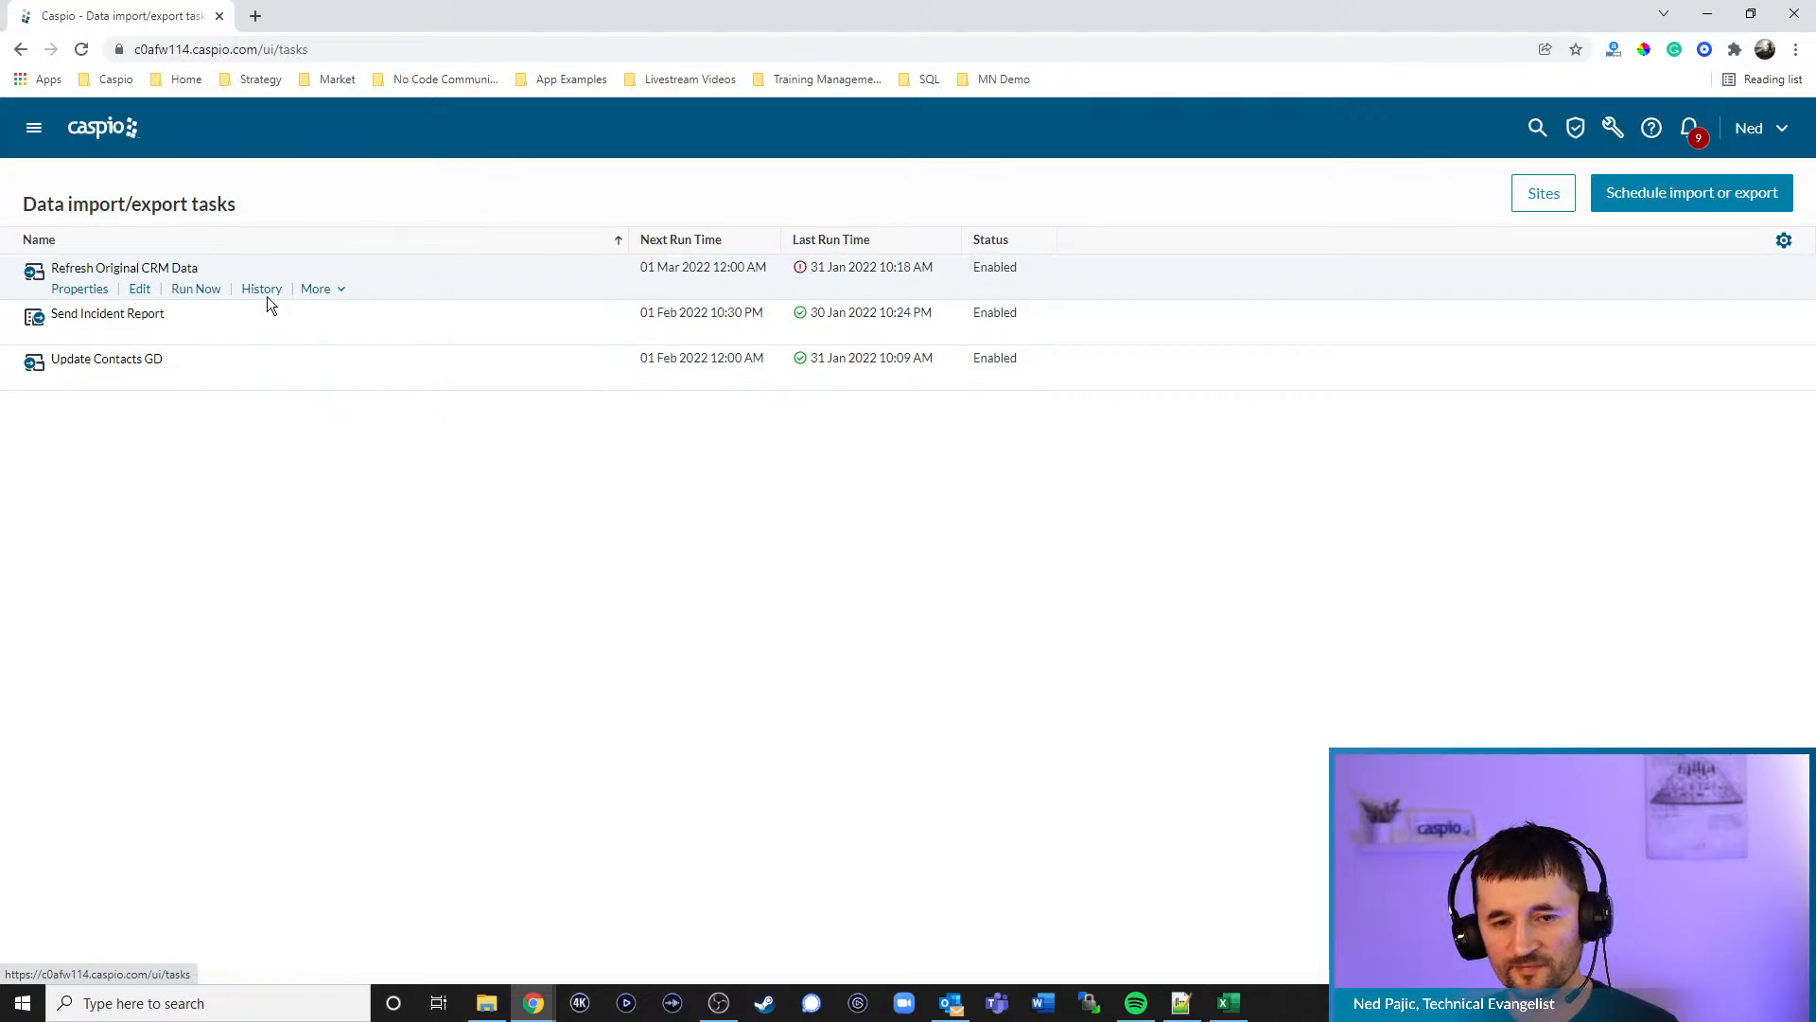
# - Delete the old Refresh Original CRM Data task
pyautogui.click(318, 290)
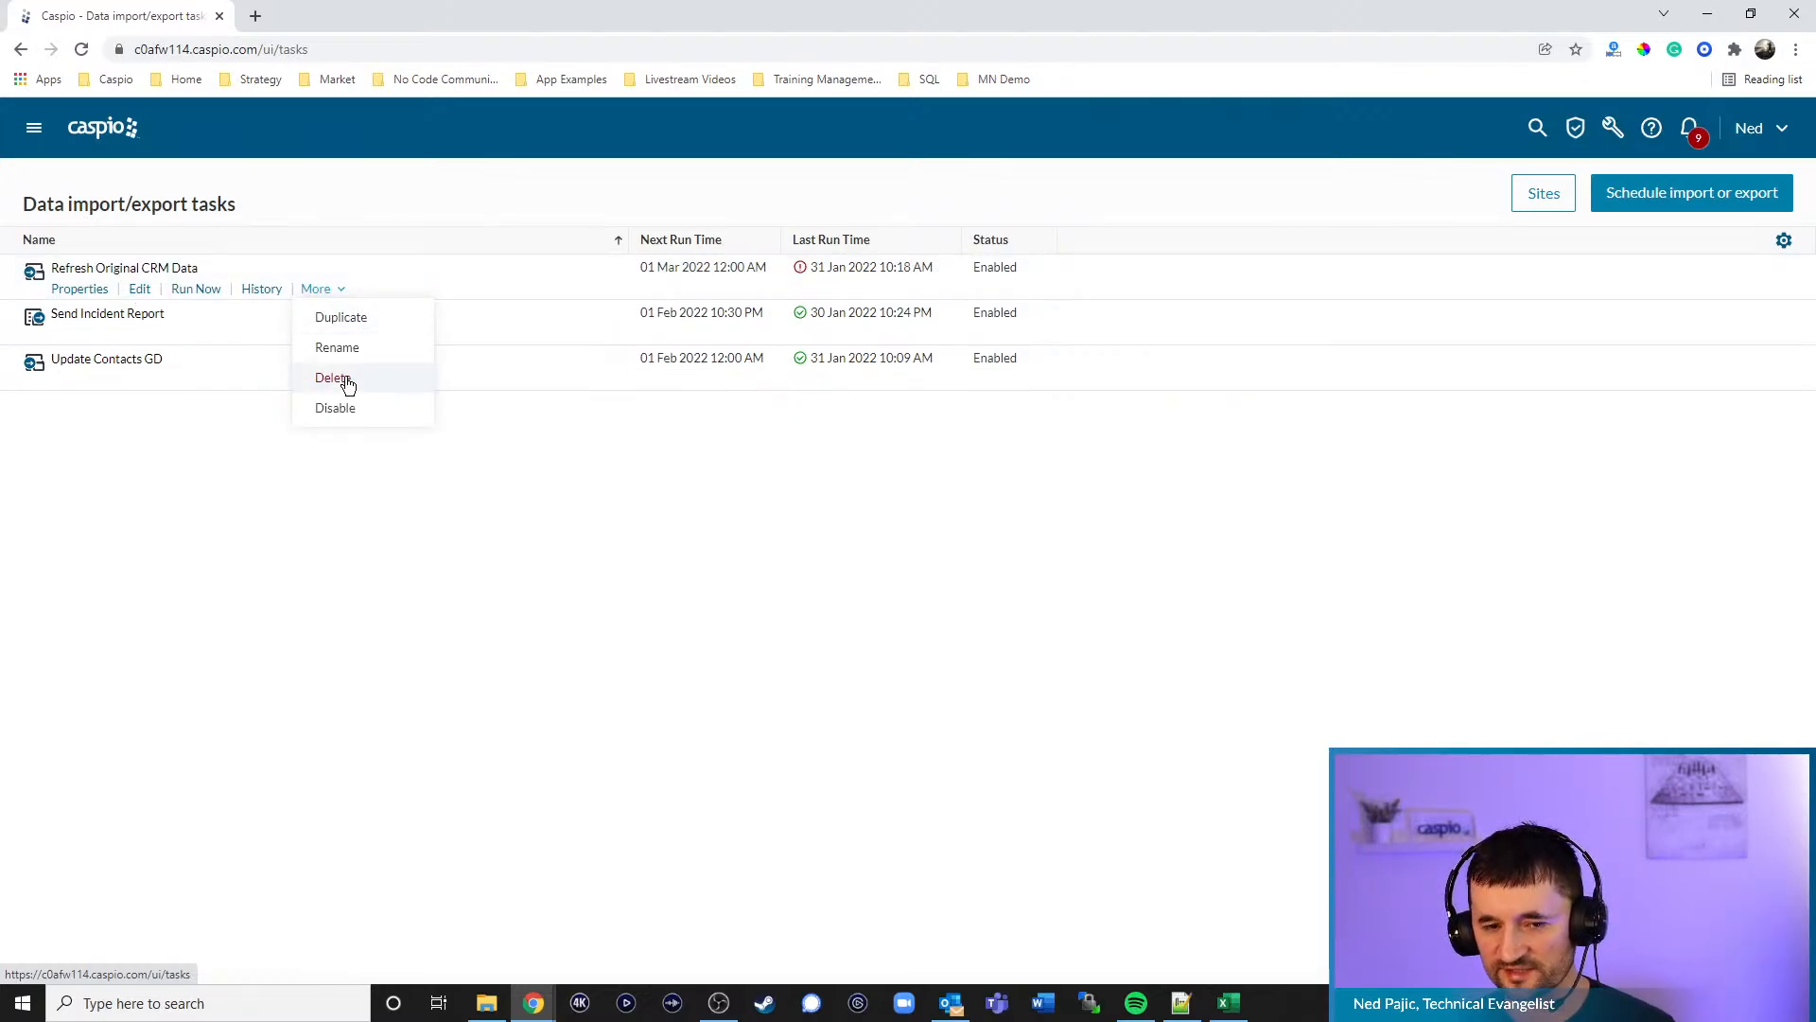
pyautogui.click(345, 378)
pyautogui.click(1127, 509)
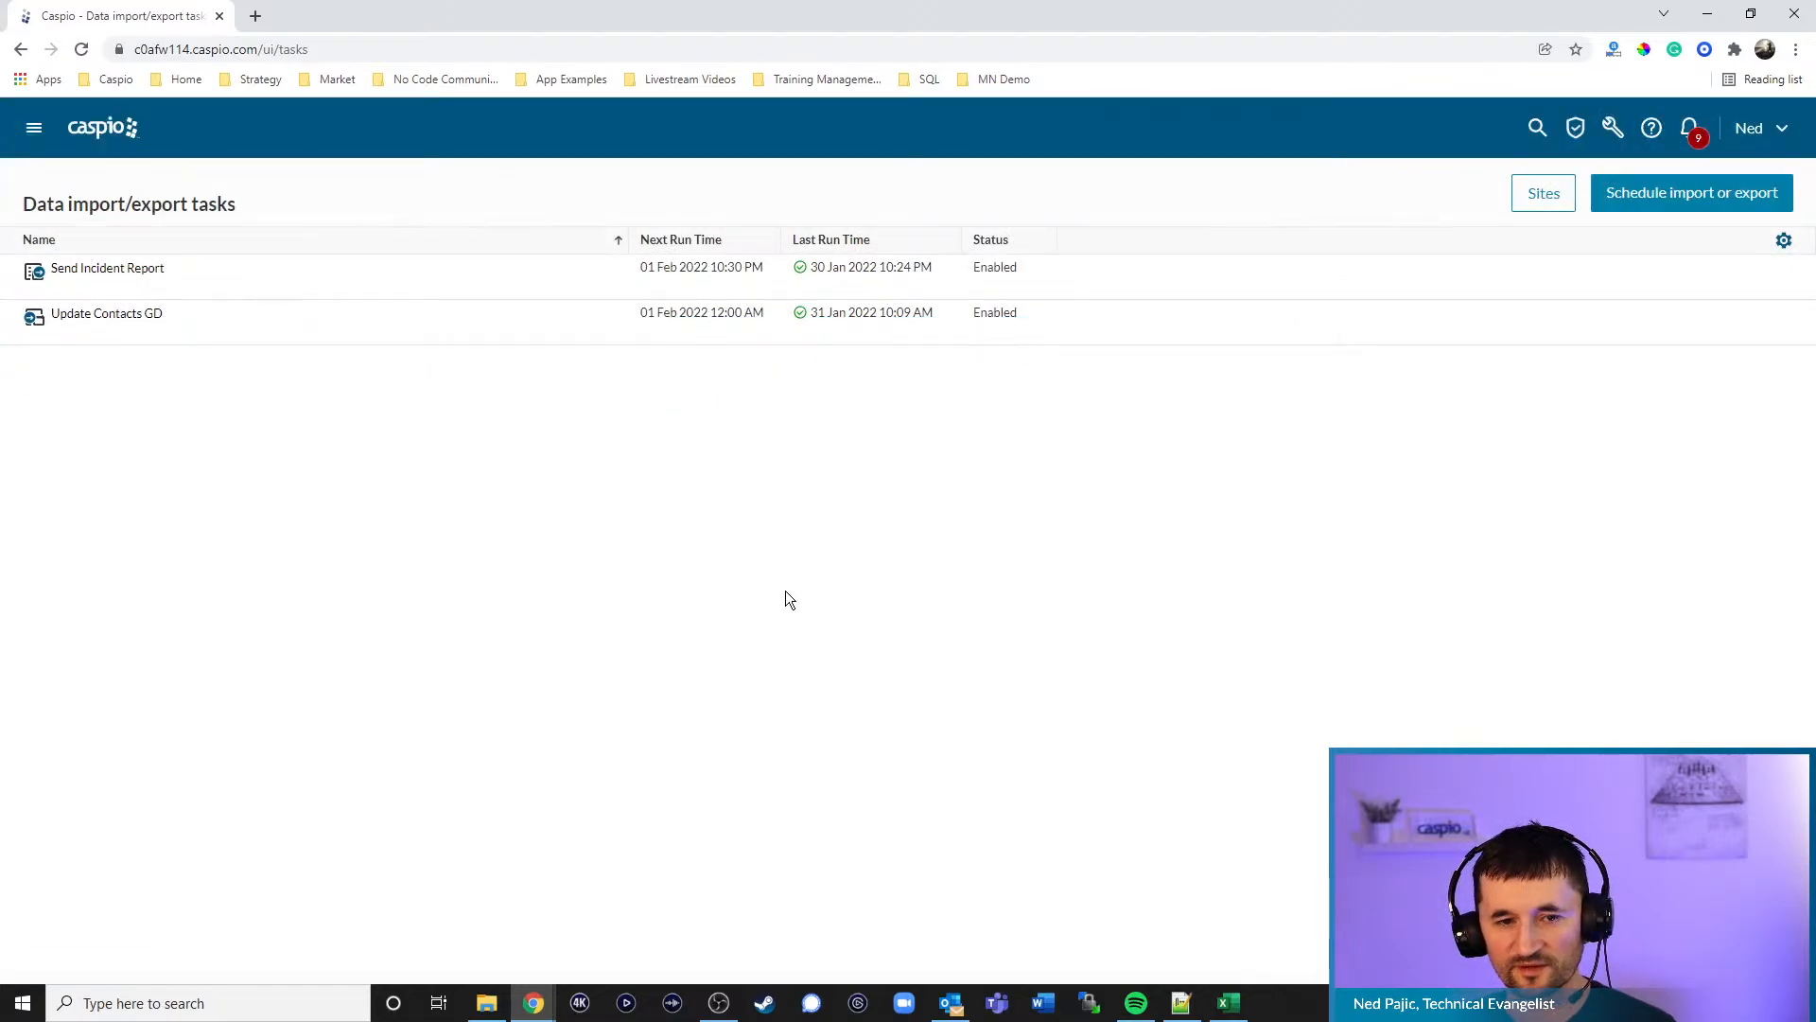
# - Start a new import task with a newly created, authorized Dropbox site
pyautogui.click(1629, 195)
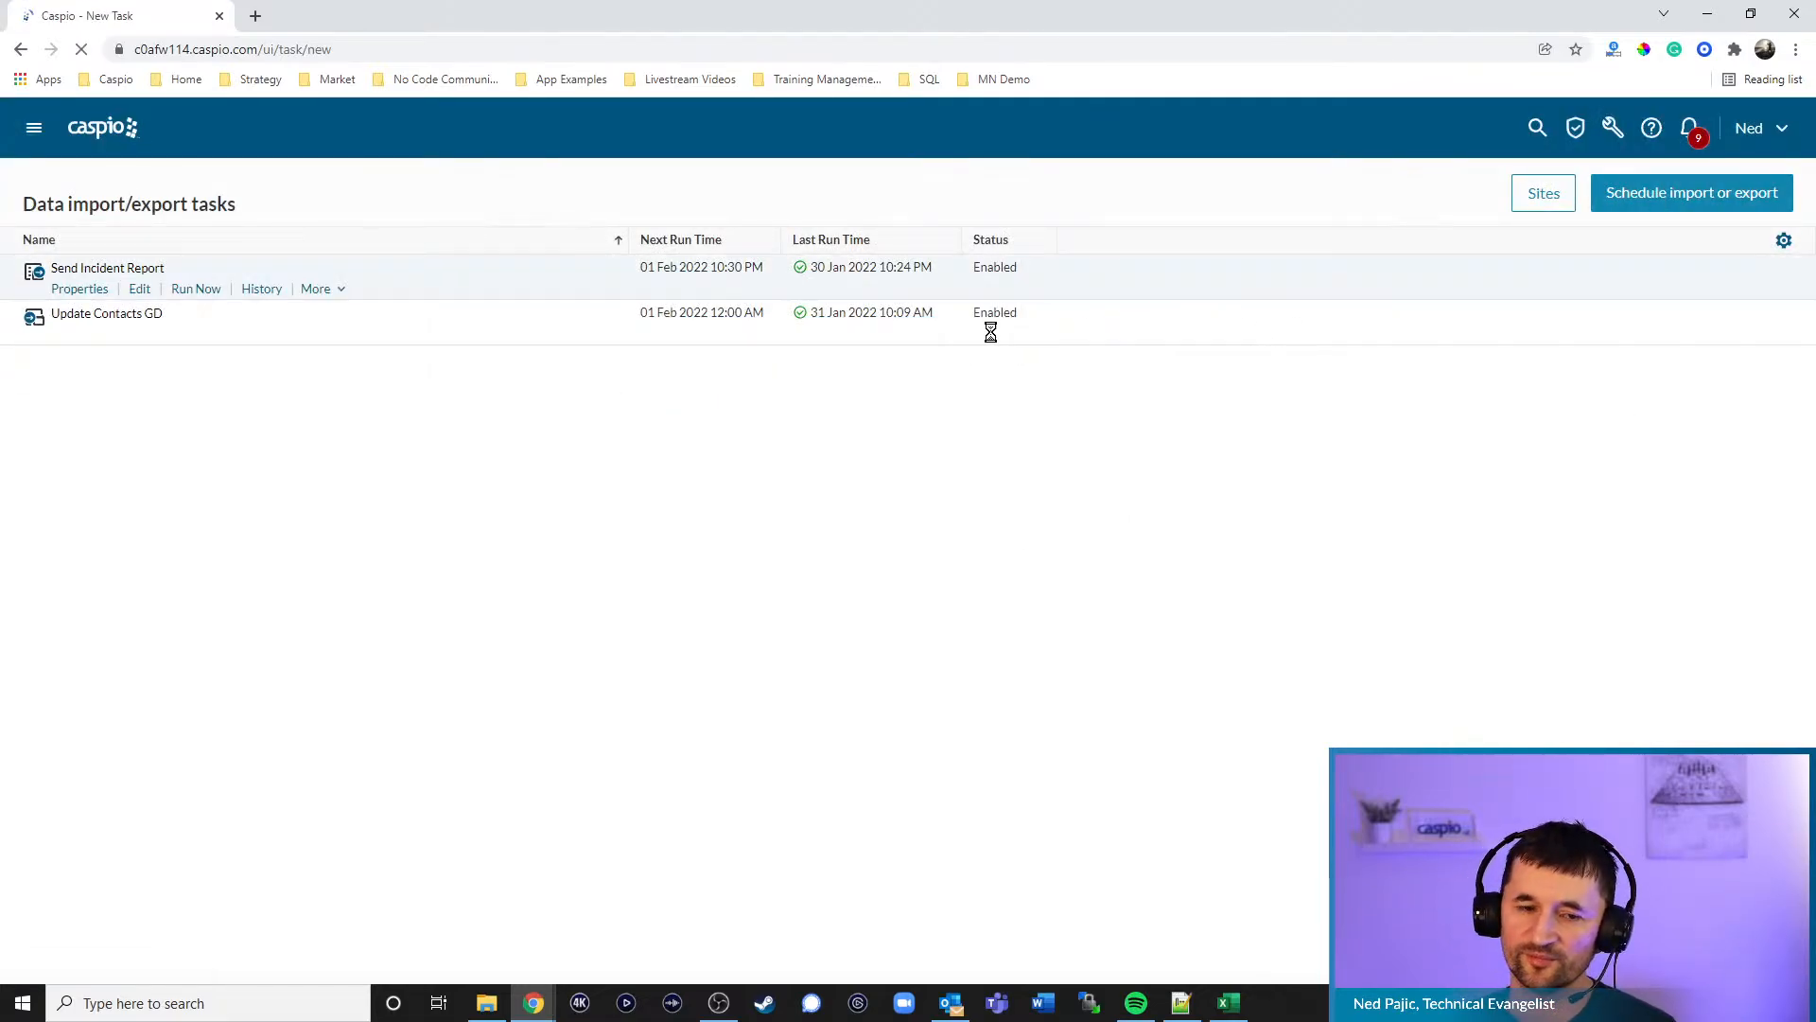
pyautogui.click(90, 261)
pyautogui.click(238, 346)
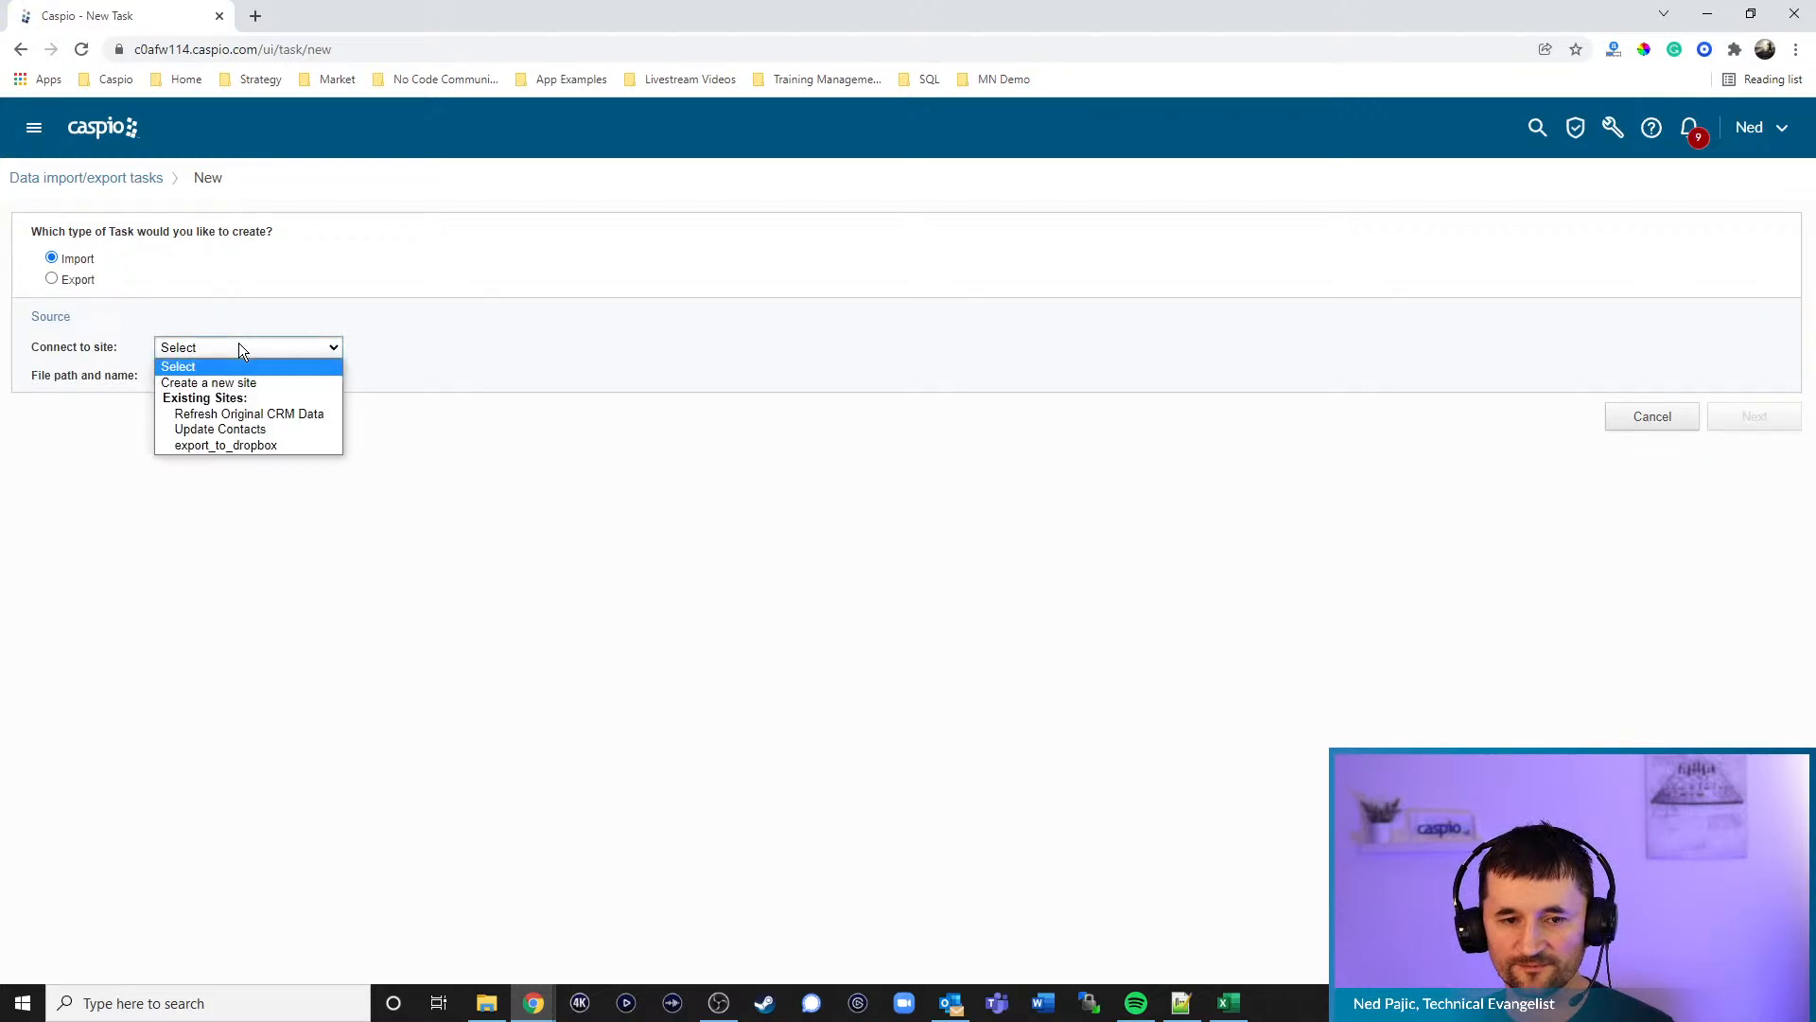
pyautogui.click(253, 384)
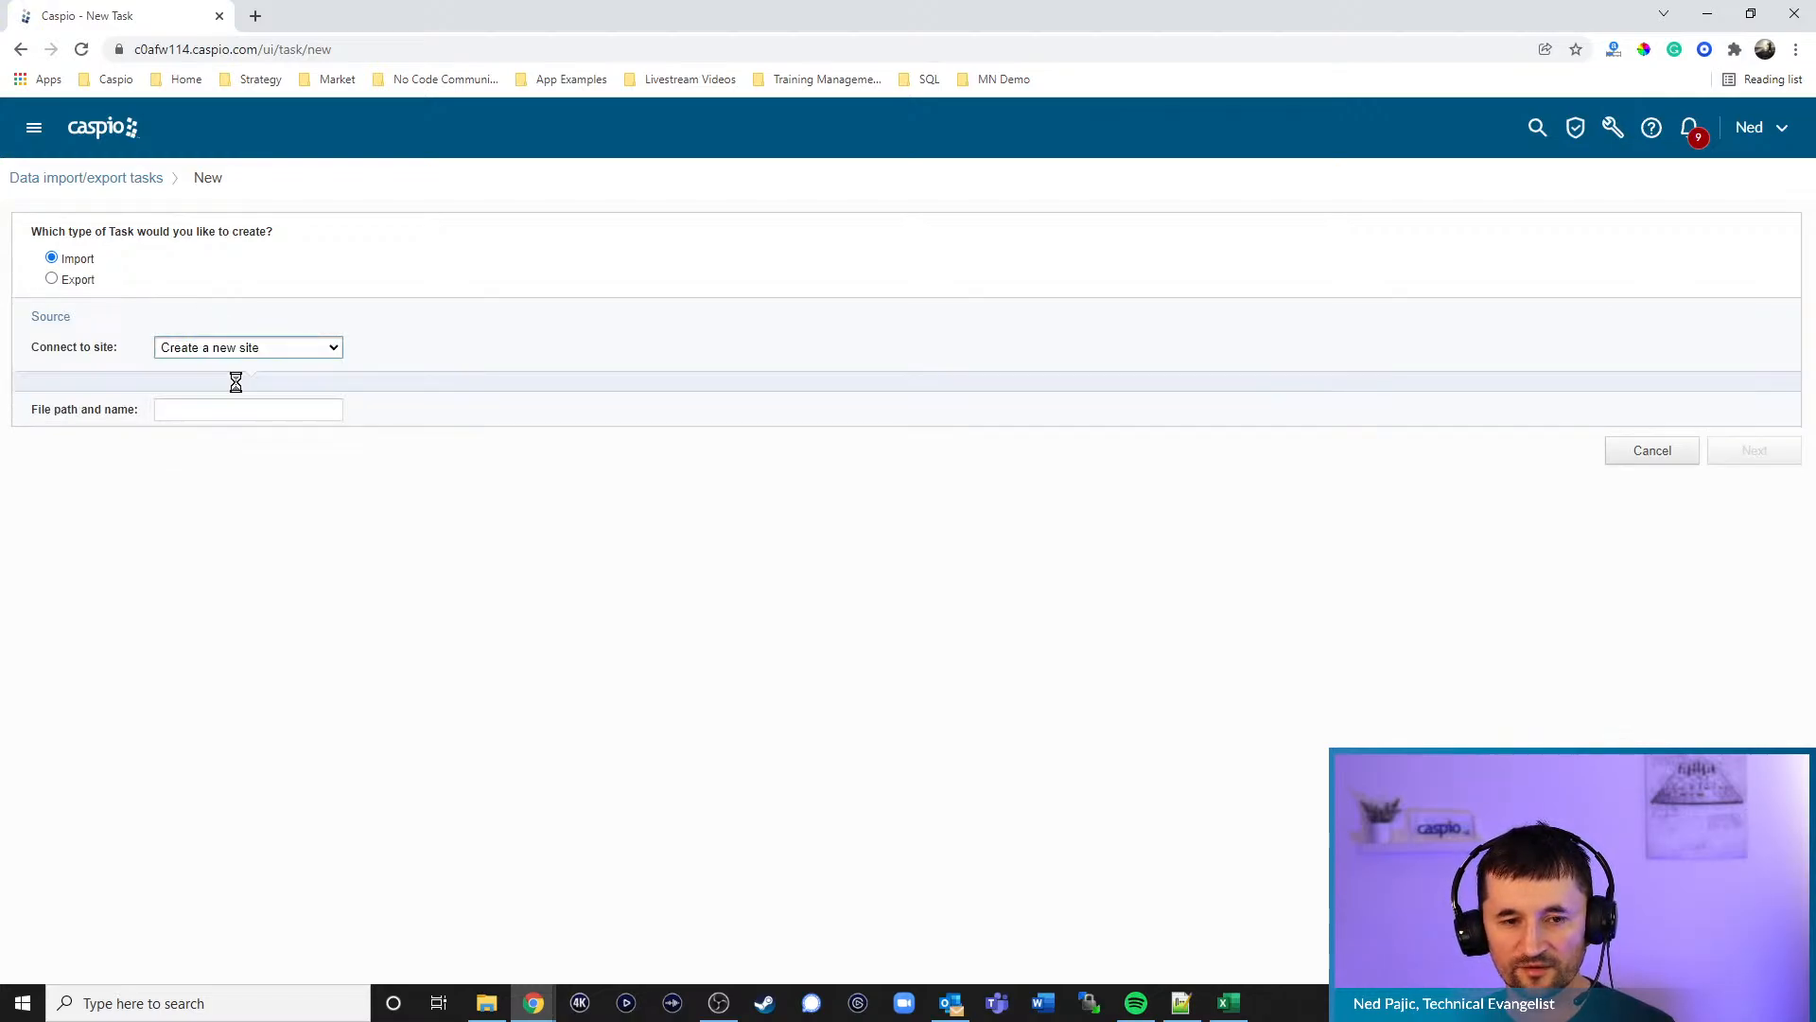
pyautogui.click(388, 399)
pyautogui.click(382, 512)
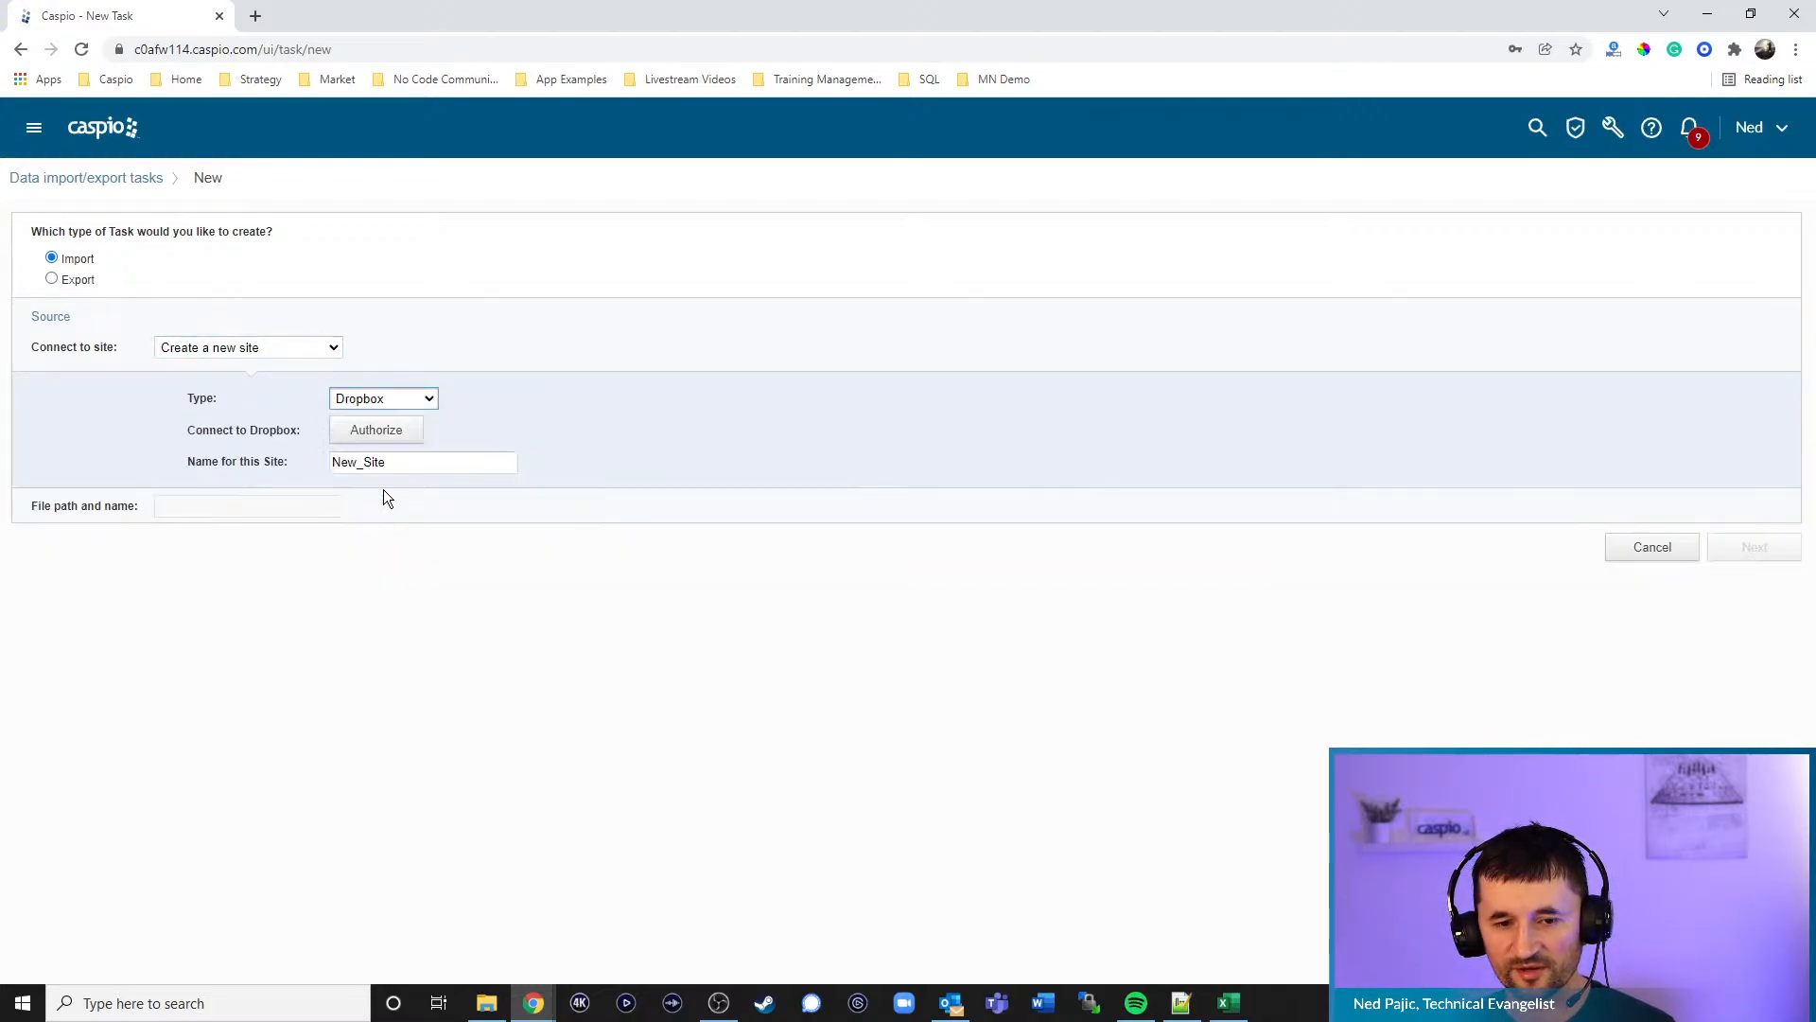
pyautogui.click(377, 431)
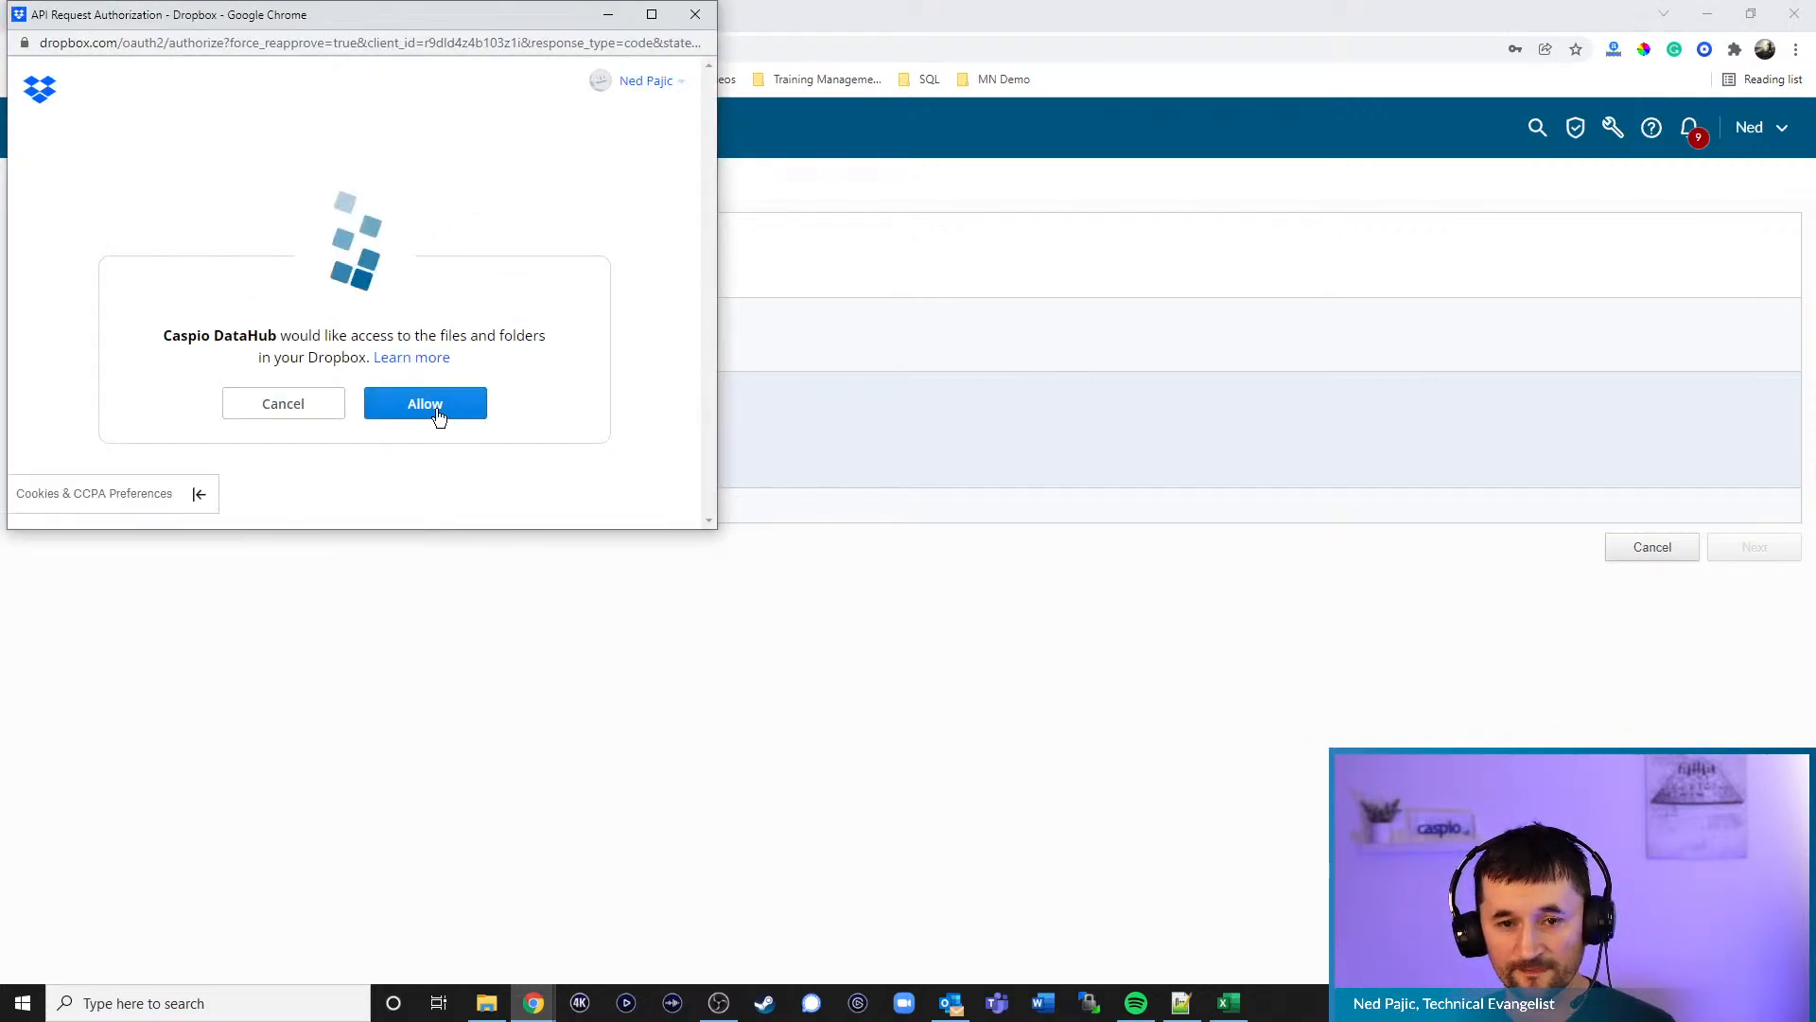
pyautogui.click(427, 407)
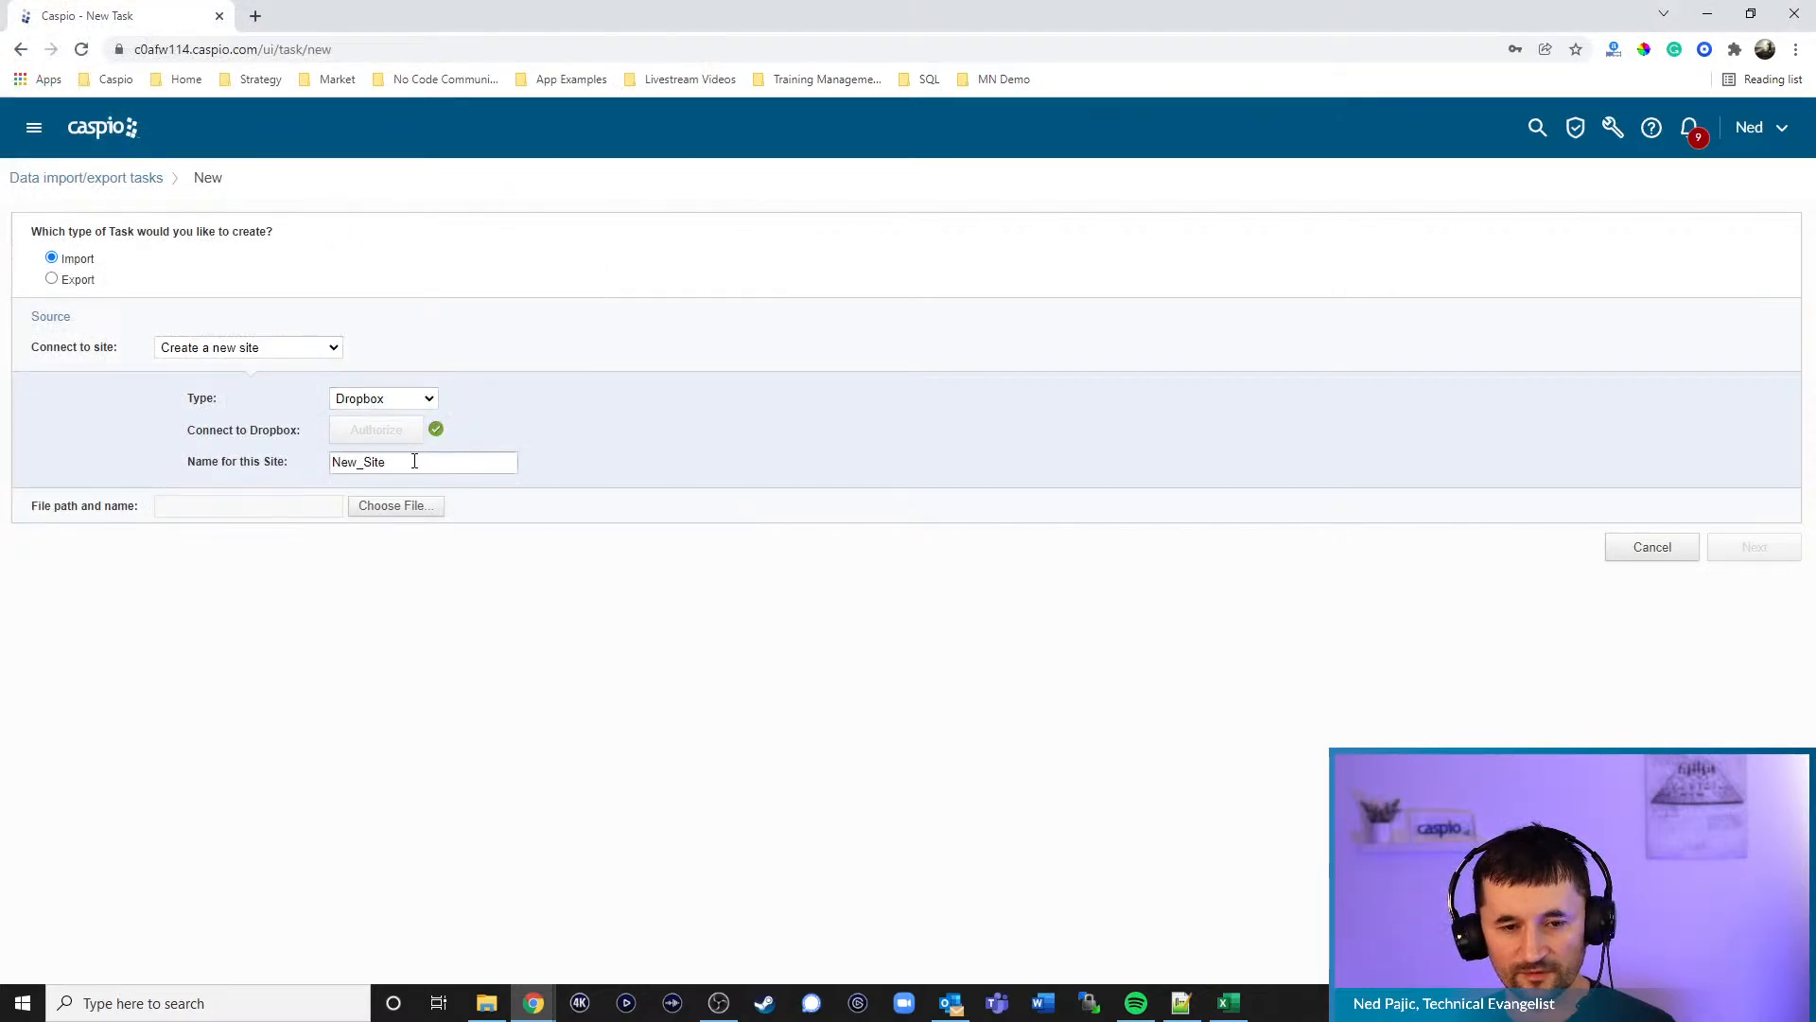
# - Name the Dropbox site after Refresh Original CRM data and pick CRM_original_data.xlsx as the source file
pyautogui.doubleClick(423, 465)
pyautogui.write('Refersh')
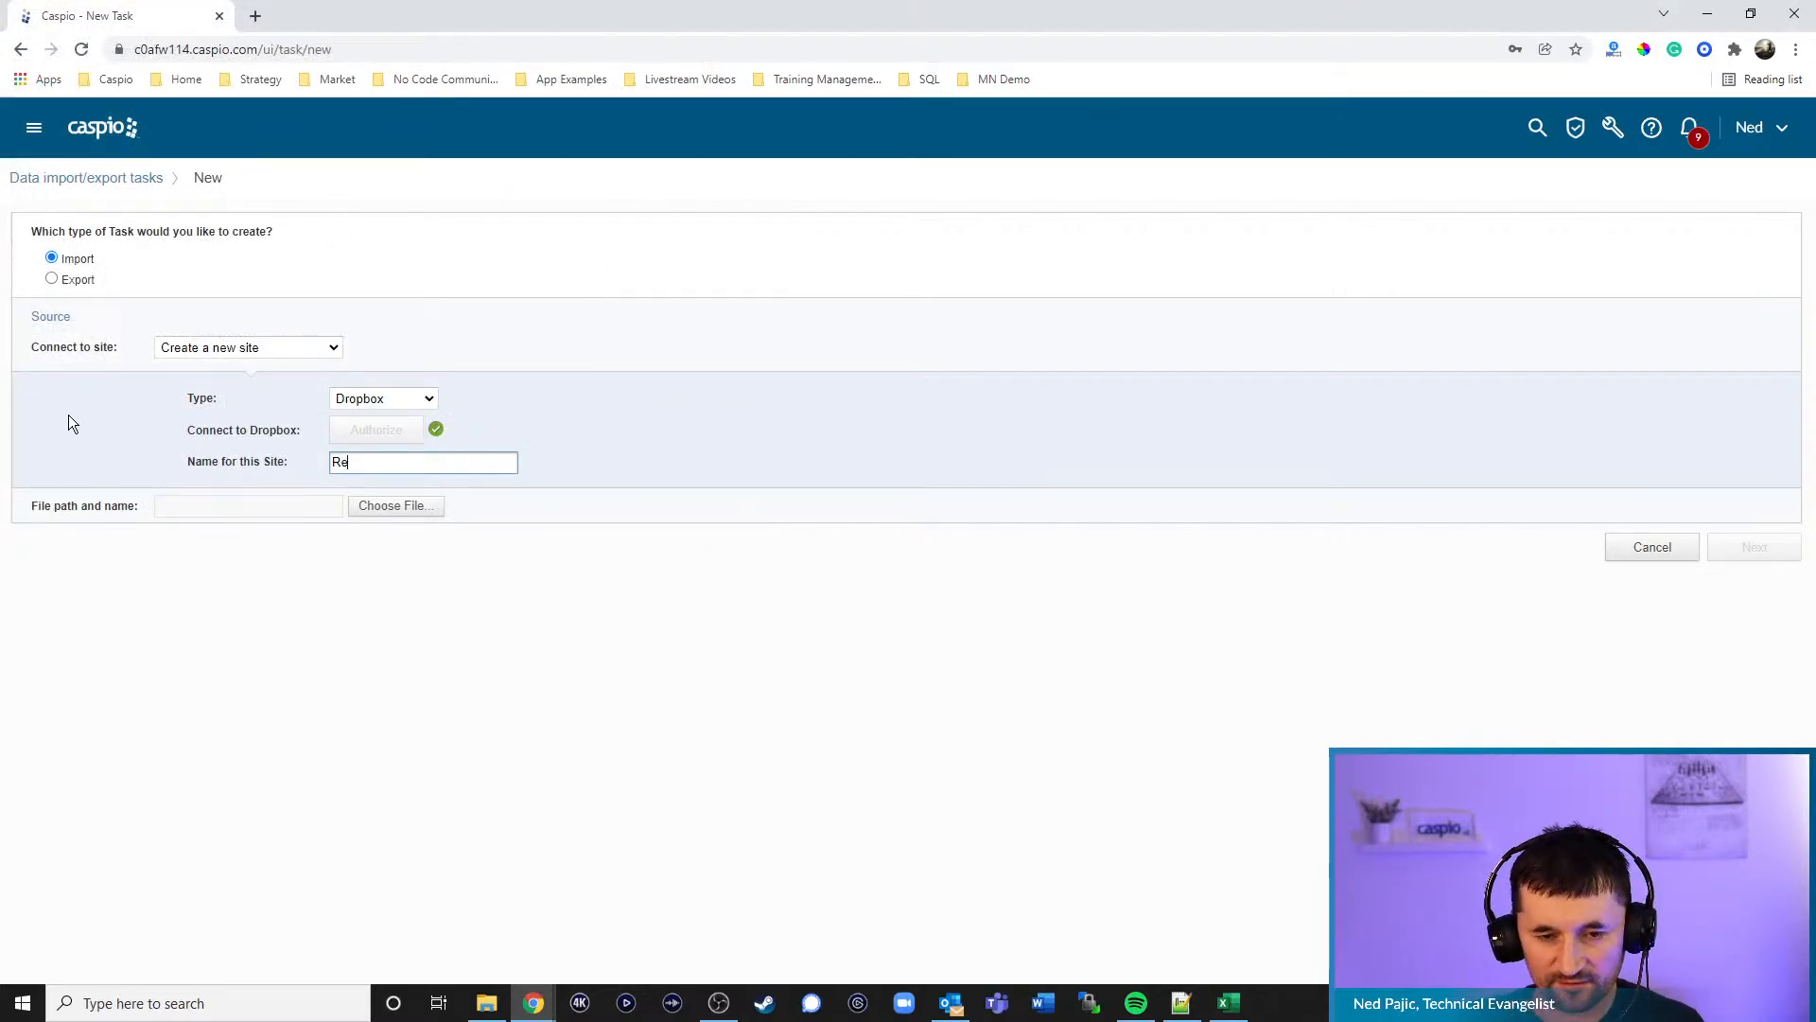
pyautogui.press('BackSpace')
pyautogui.press('BackSpace')
pyautogui.press('BackSpace')
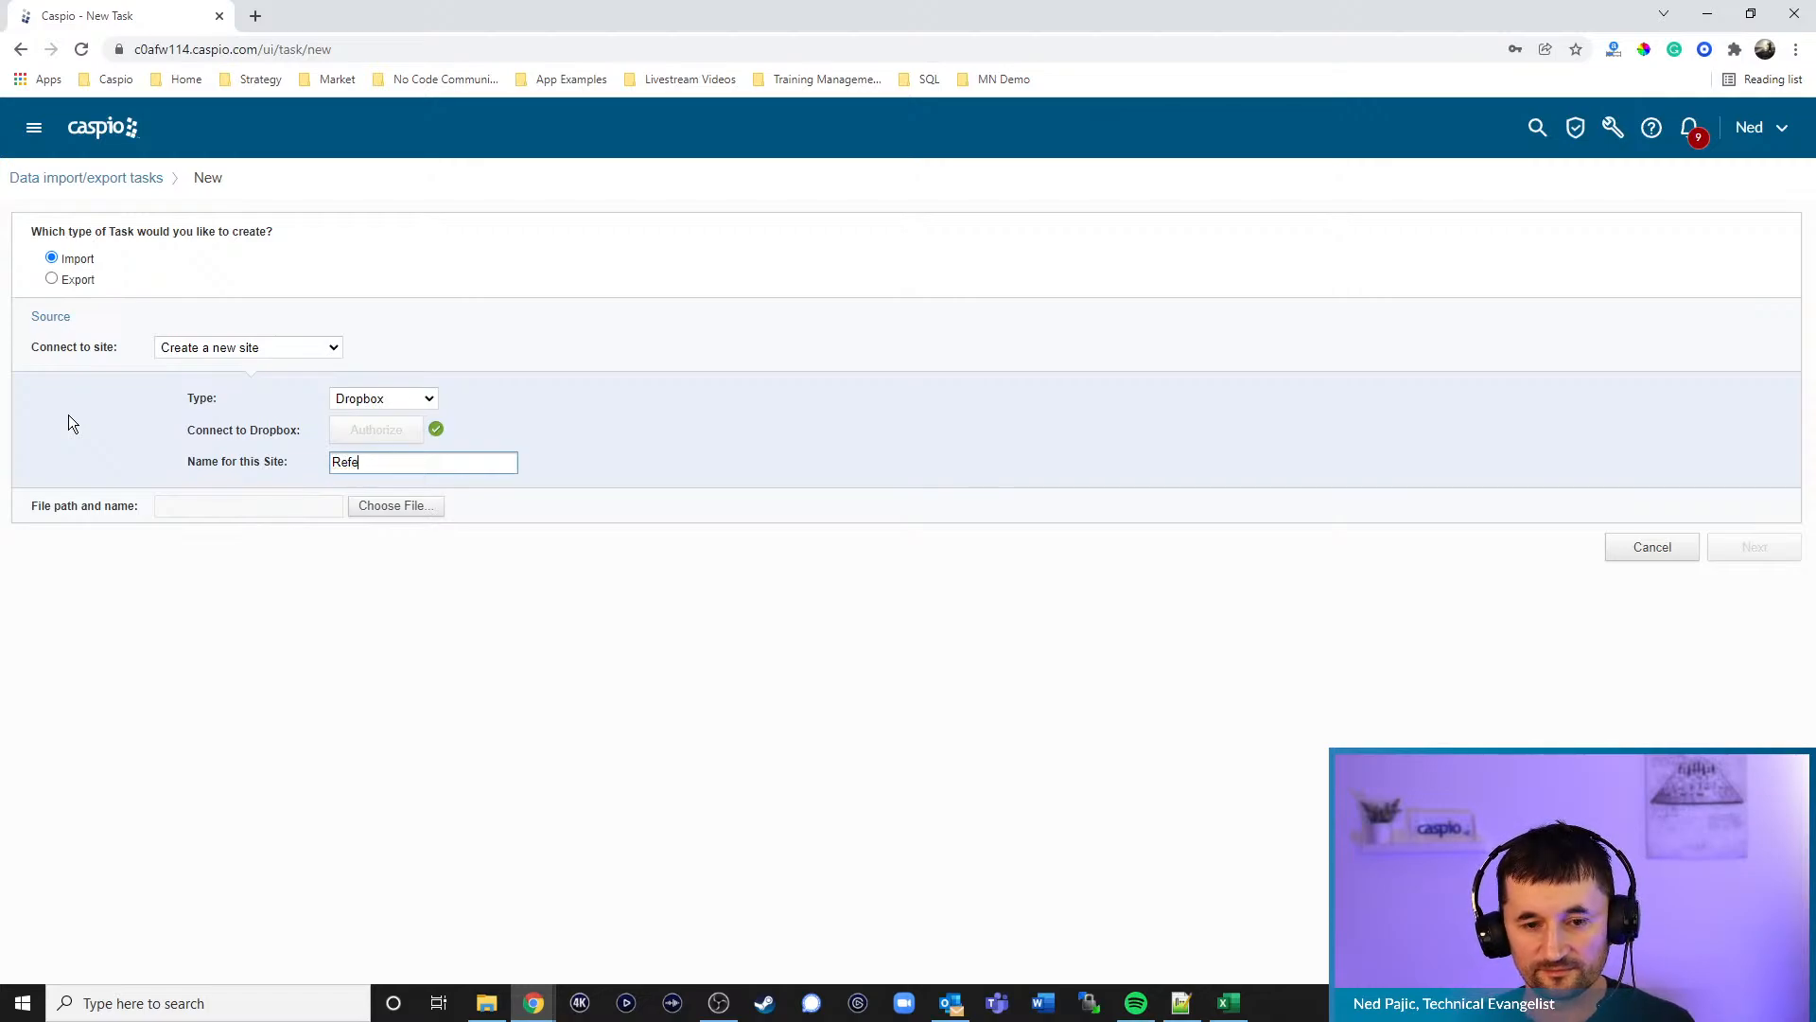
pyautogui.write('res')
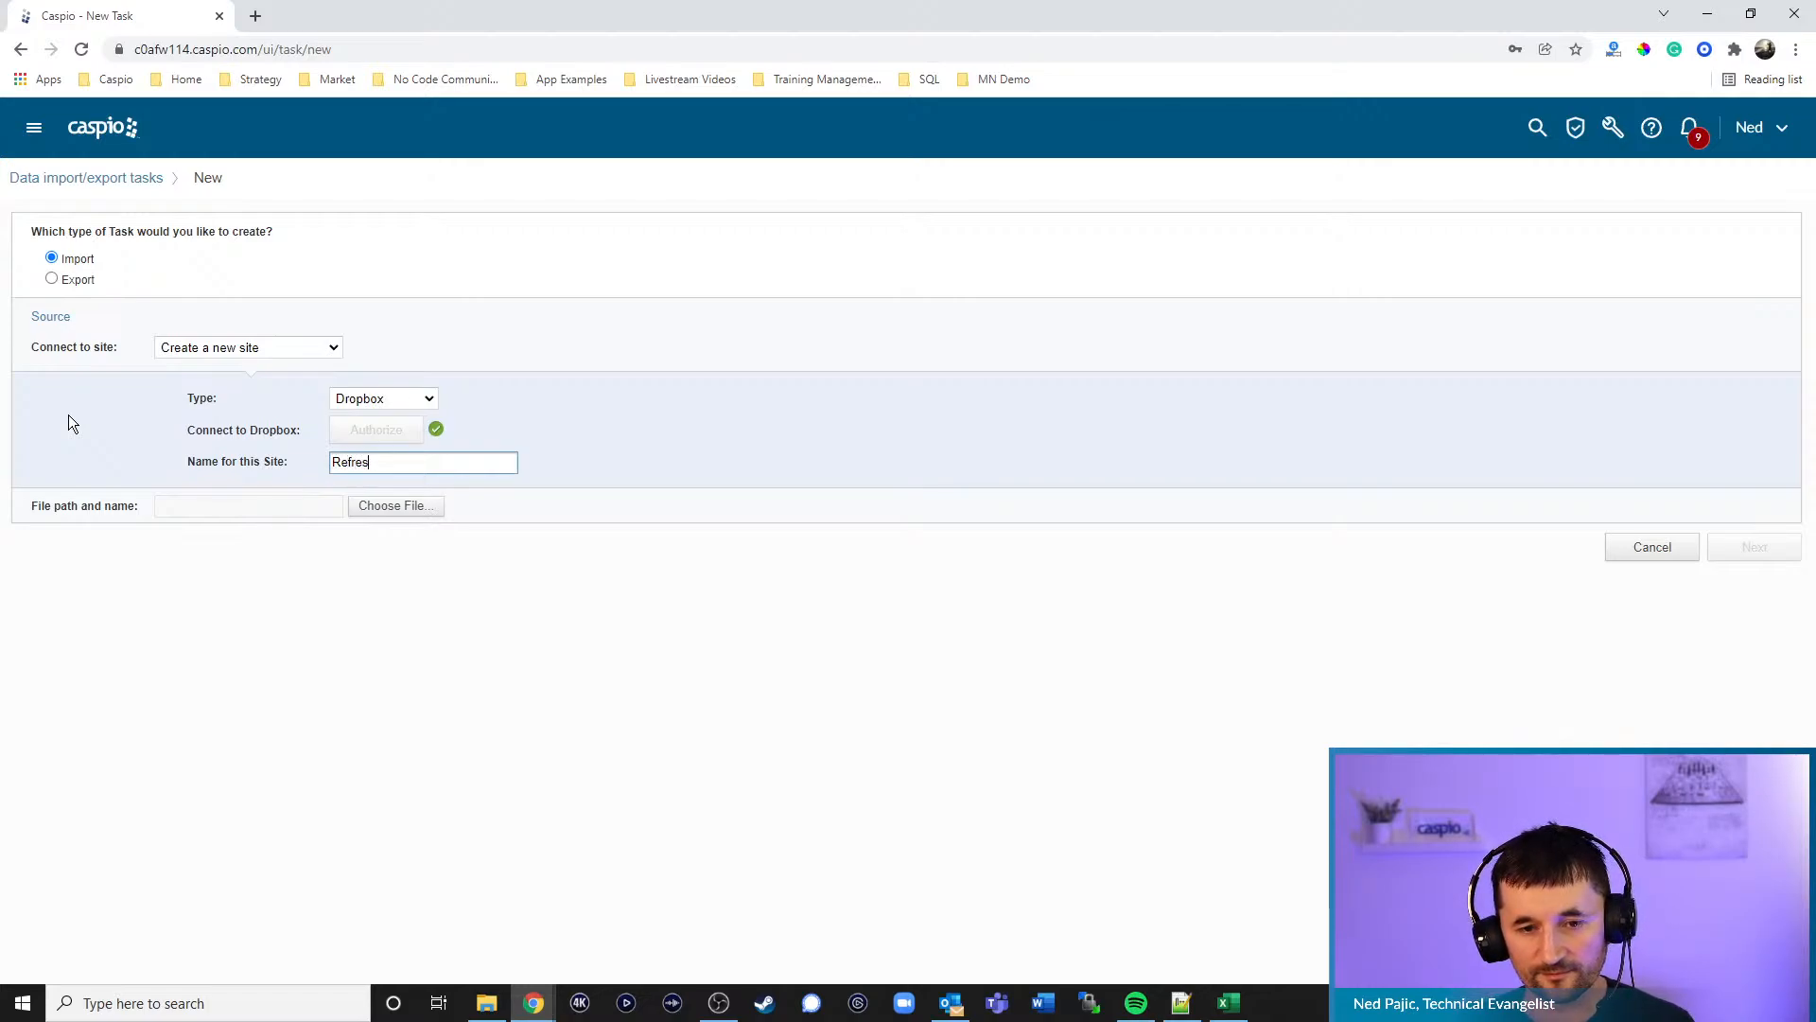
pyautogui.write('h Onignal CRM ')
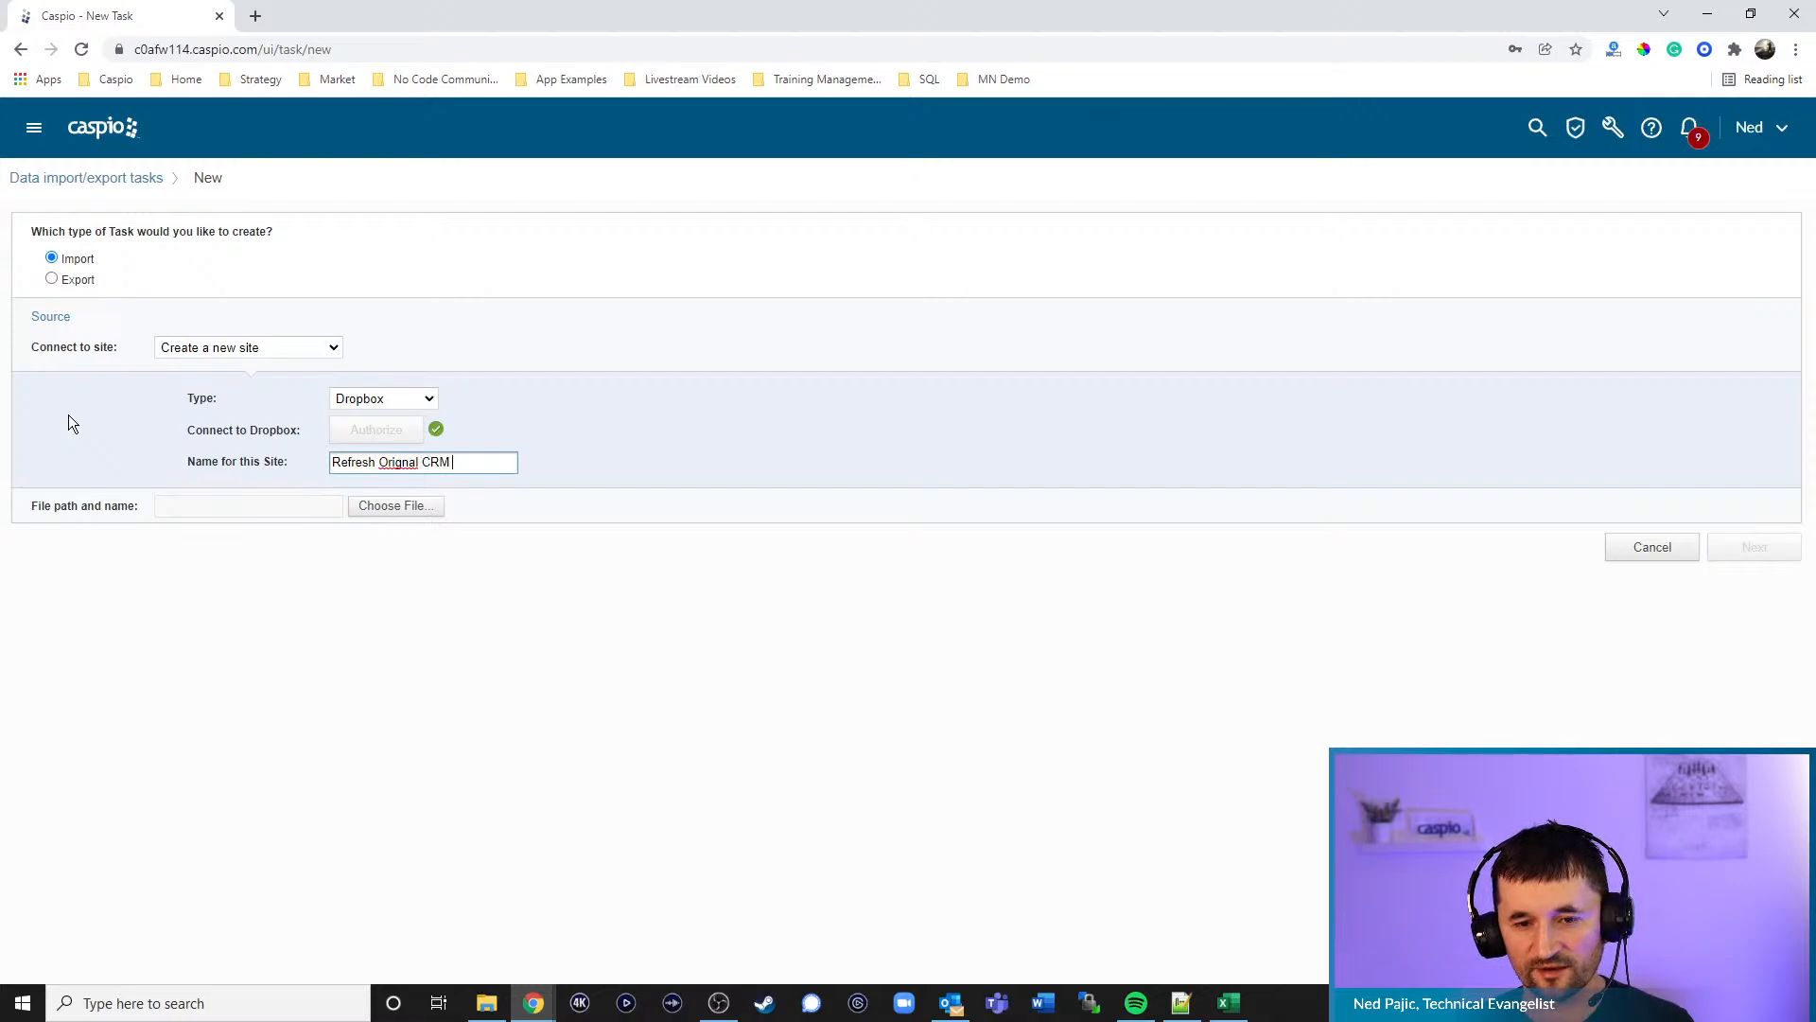
pyautogui.write('data')
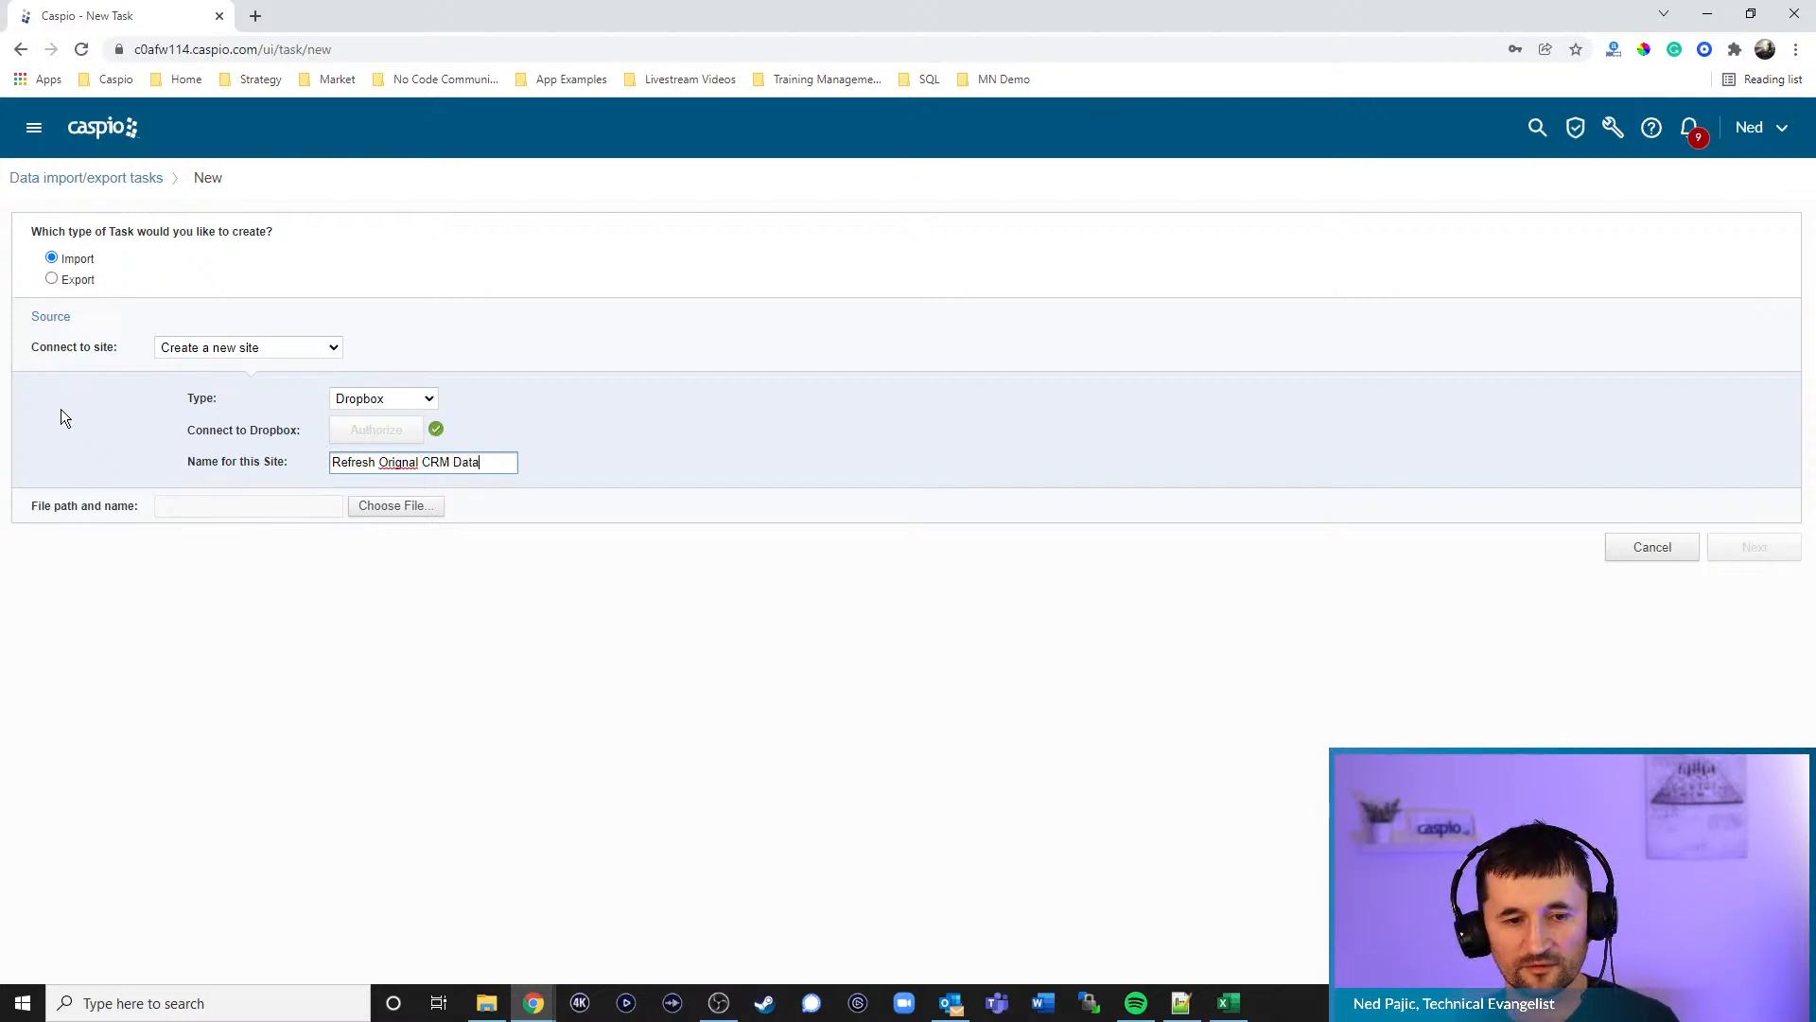
pyautogui.click(298, 499)
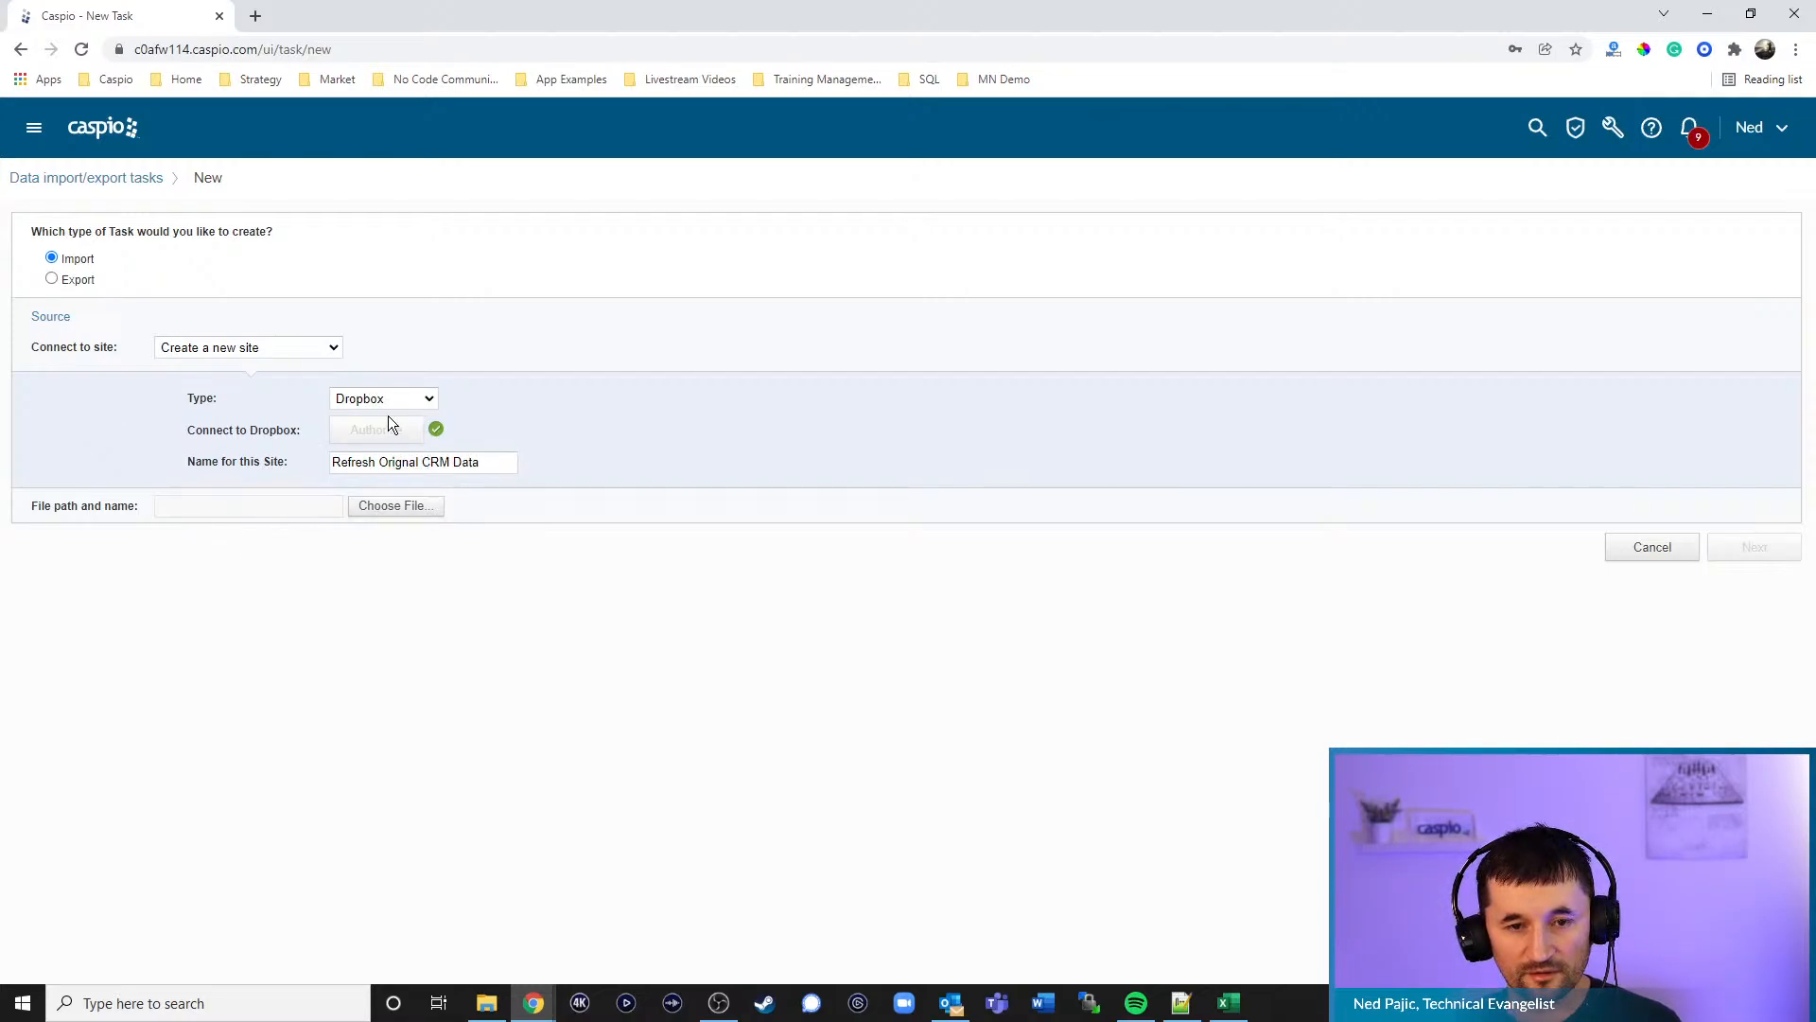
pyautogui.click(398, 509)
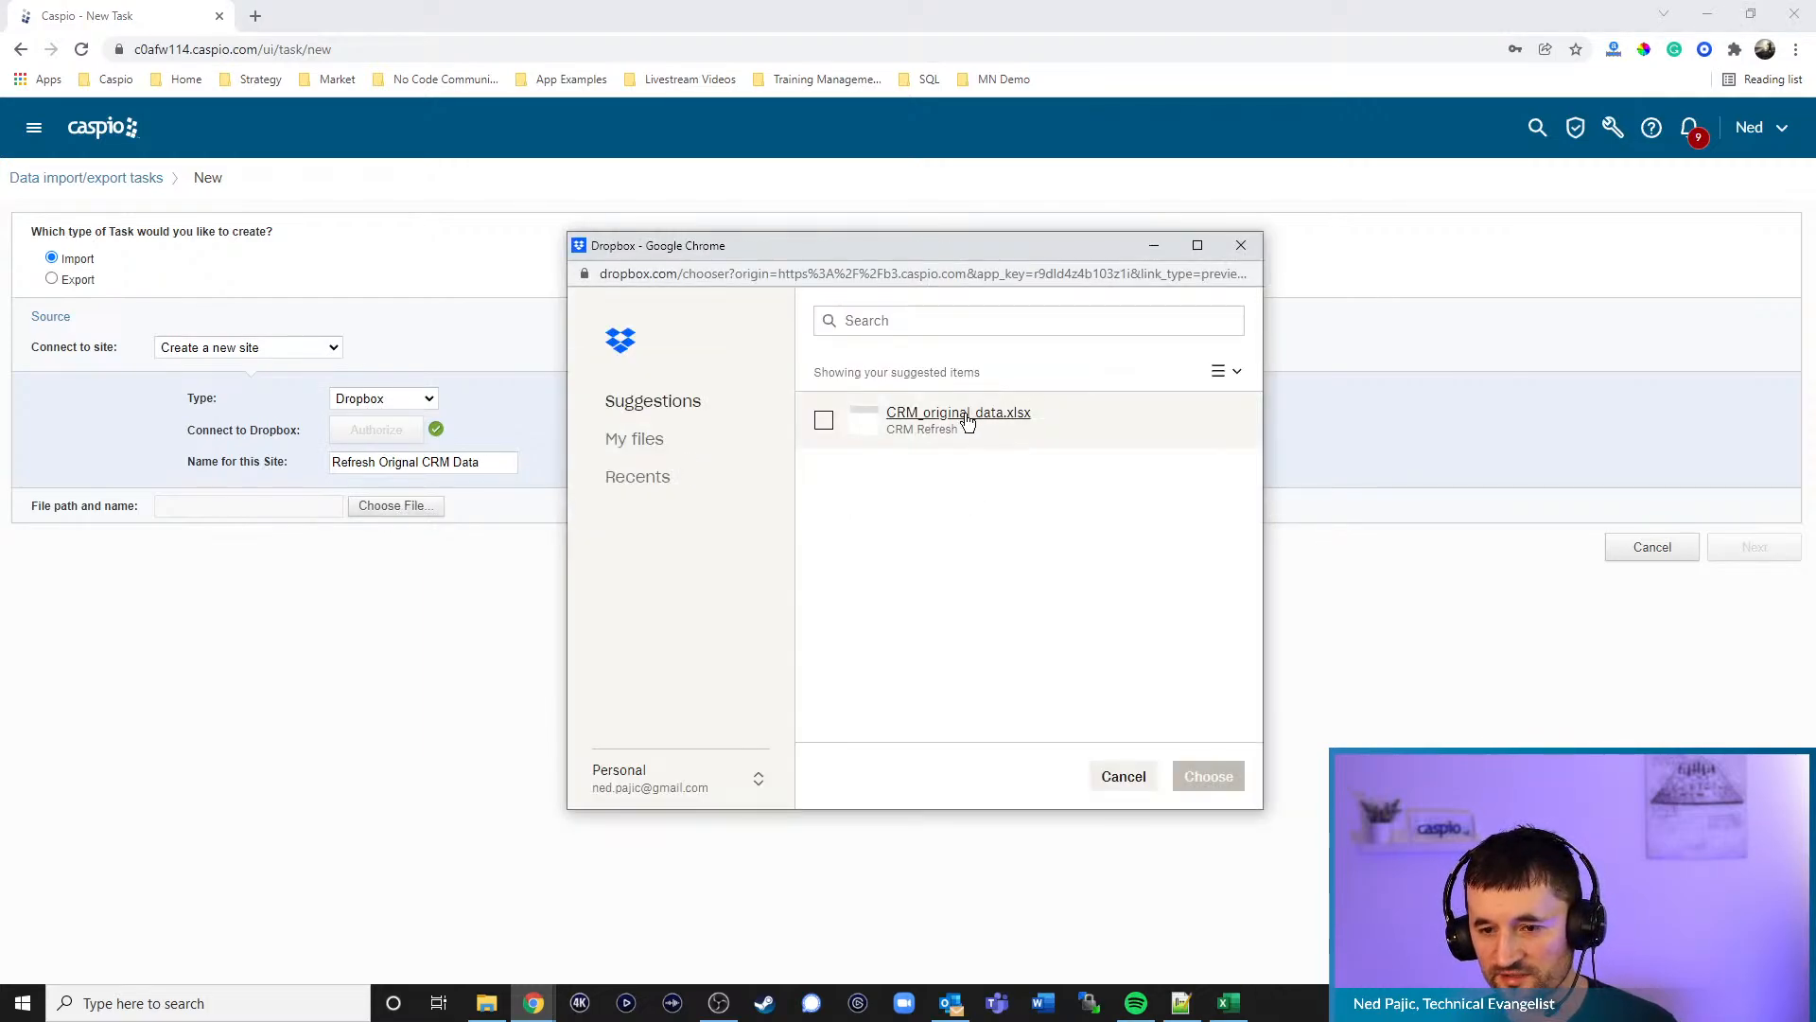
pyautogui.click(967, 422)
pyautogui.click(1205, 775)
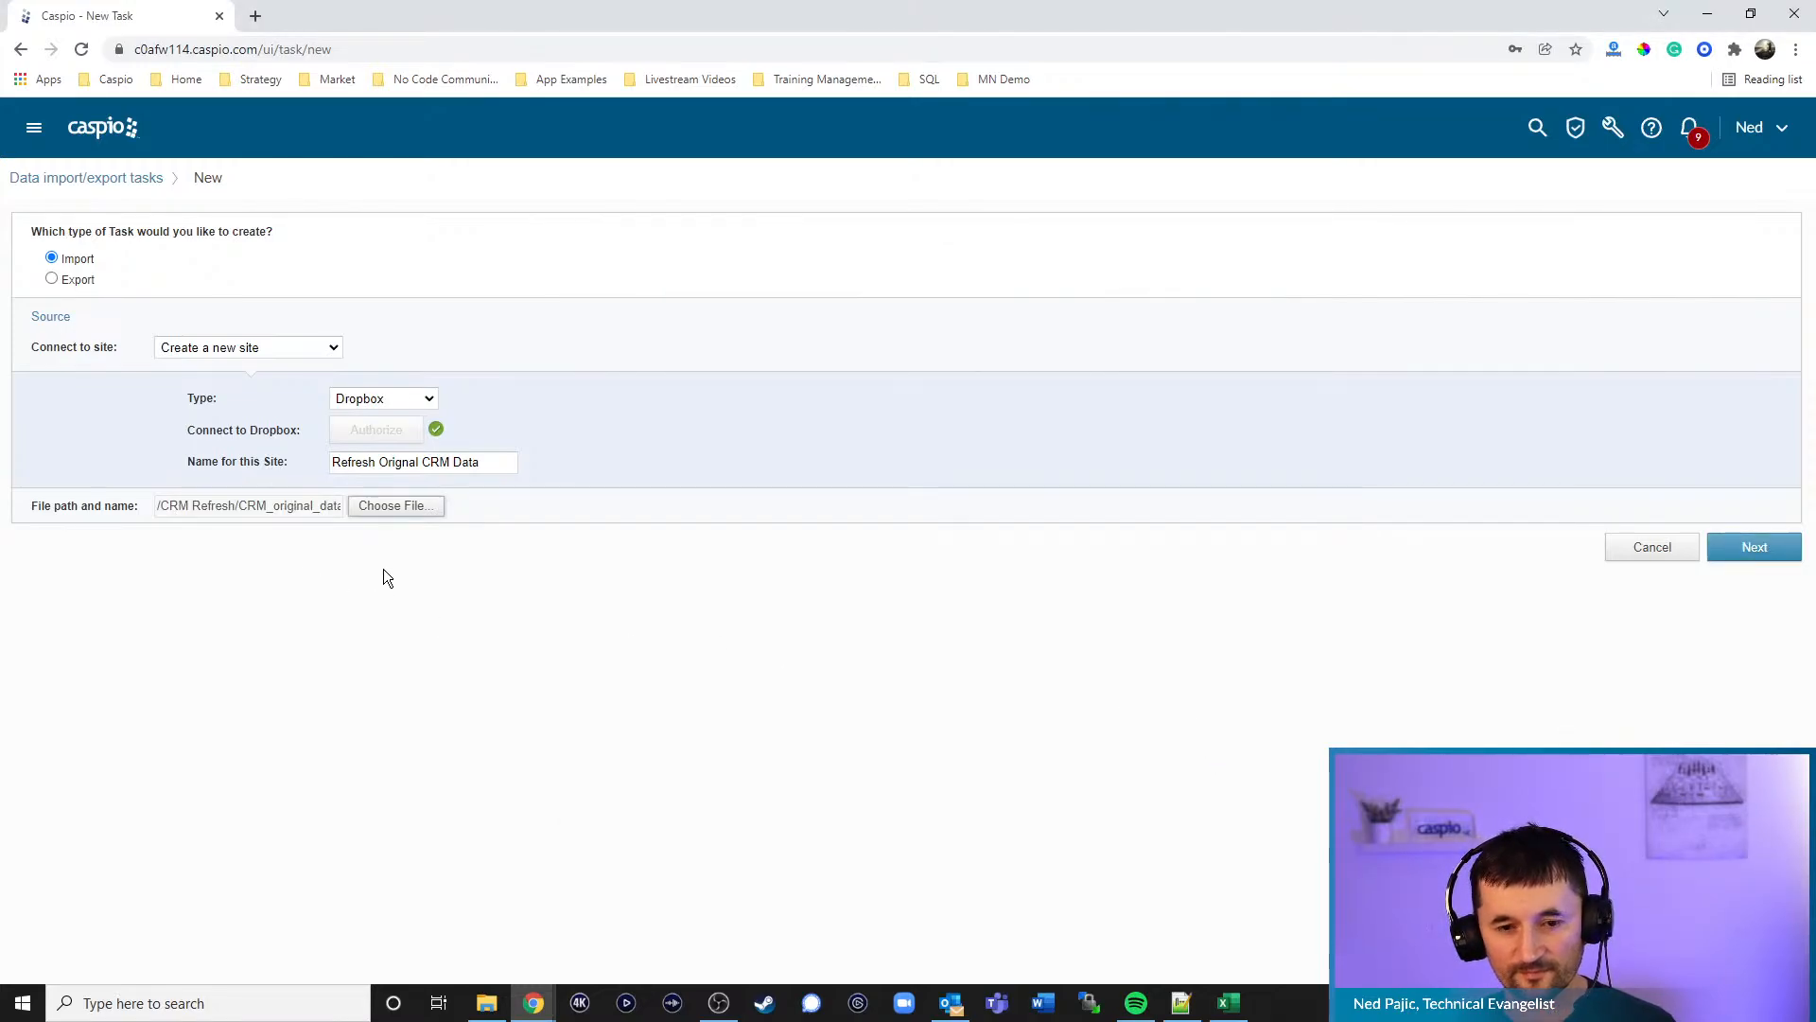
pyautogui.click(1752, 552)
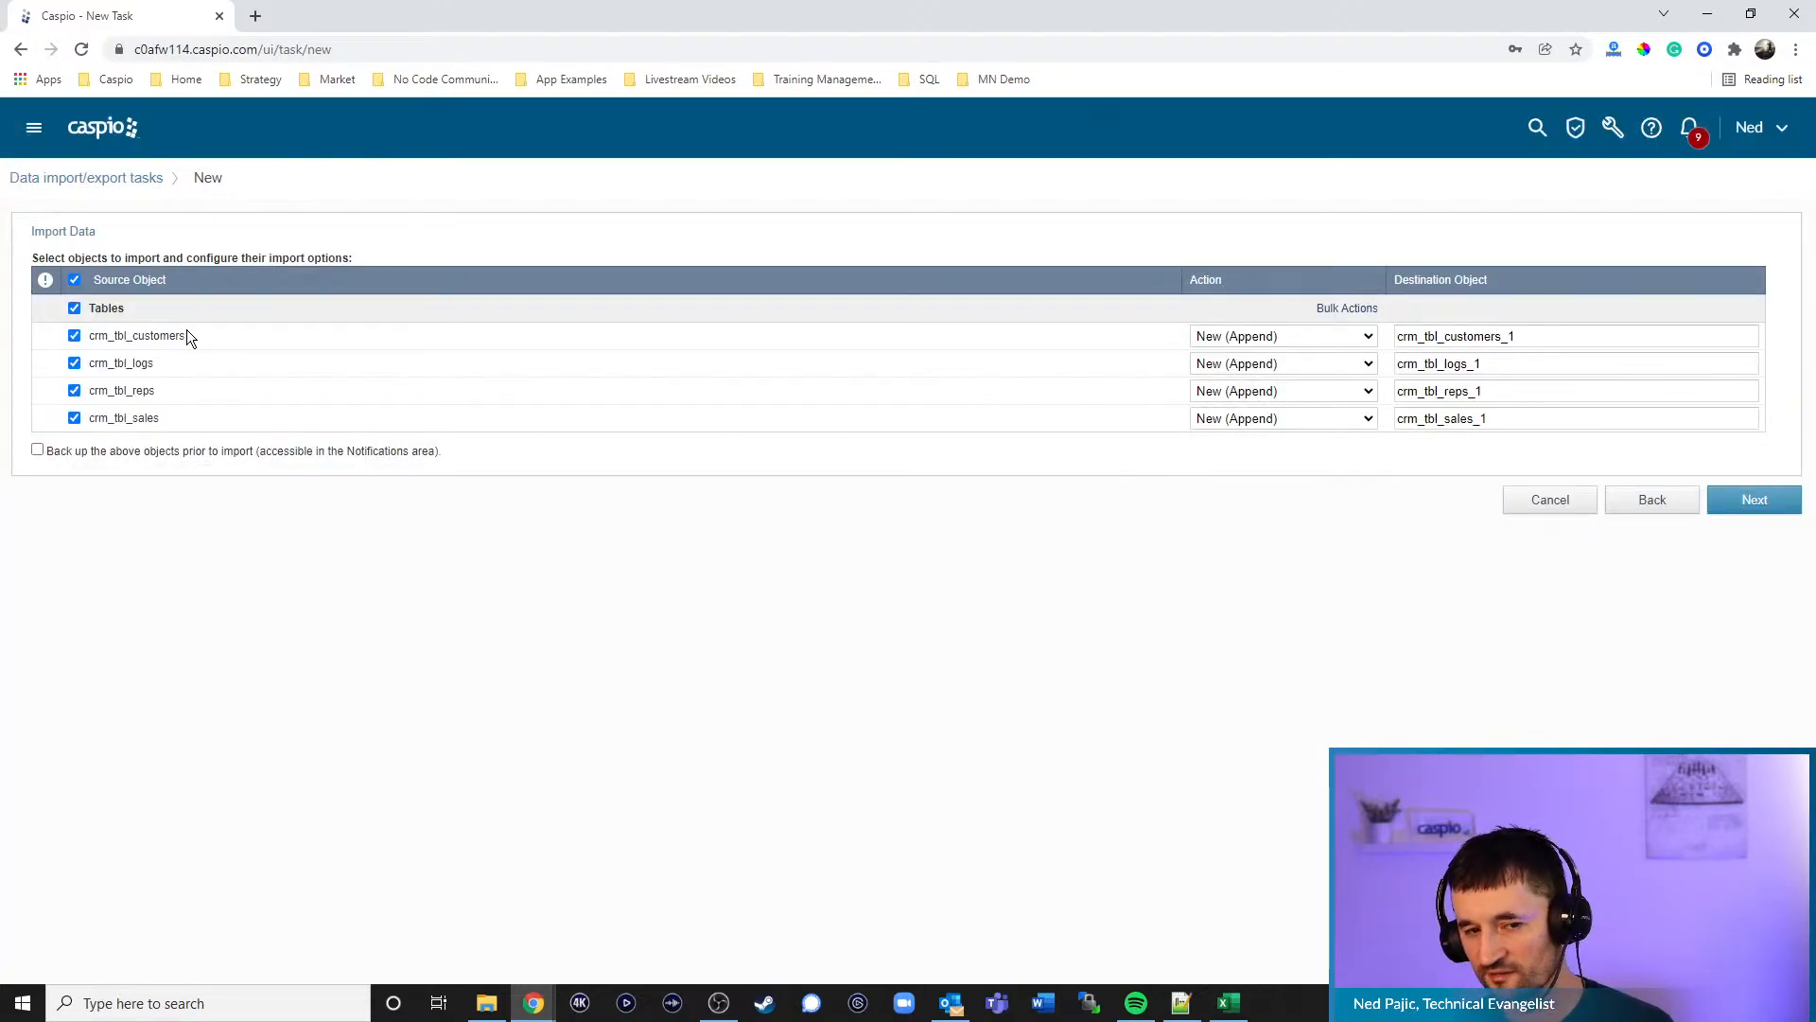
# - Set crm_tbl_customers, crm_tbl_logs, crm_tbl_reps and crm_tbl_sales to Replace their existing tables
pyautogui.click(1205, 340)
pyautogui.click(1226, 369)
pyautogui.click(1247, 367)
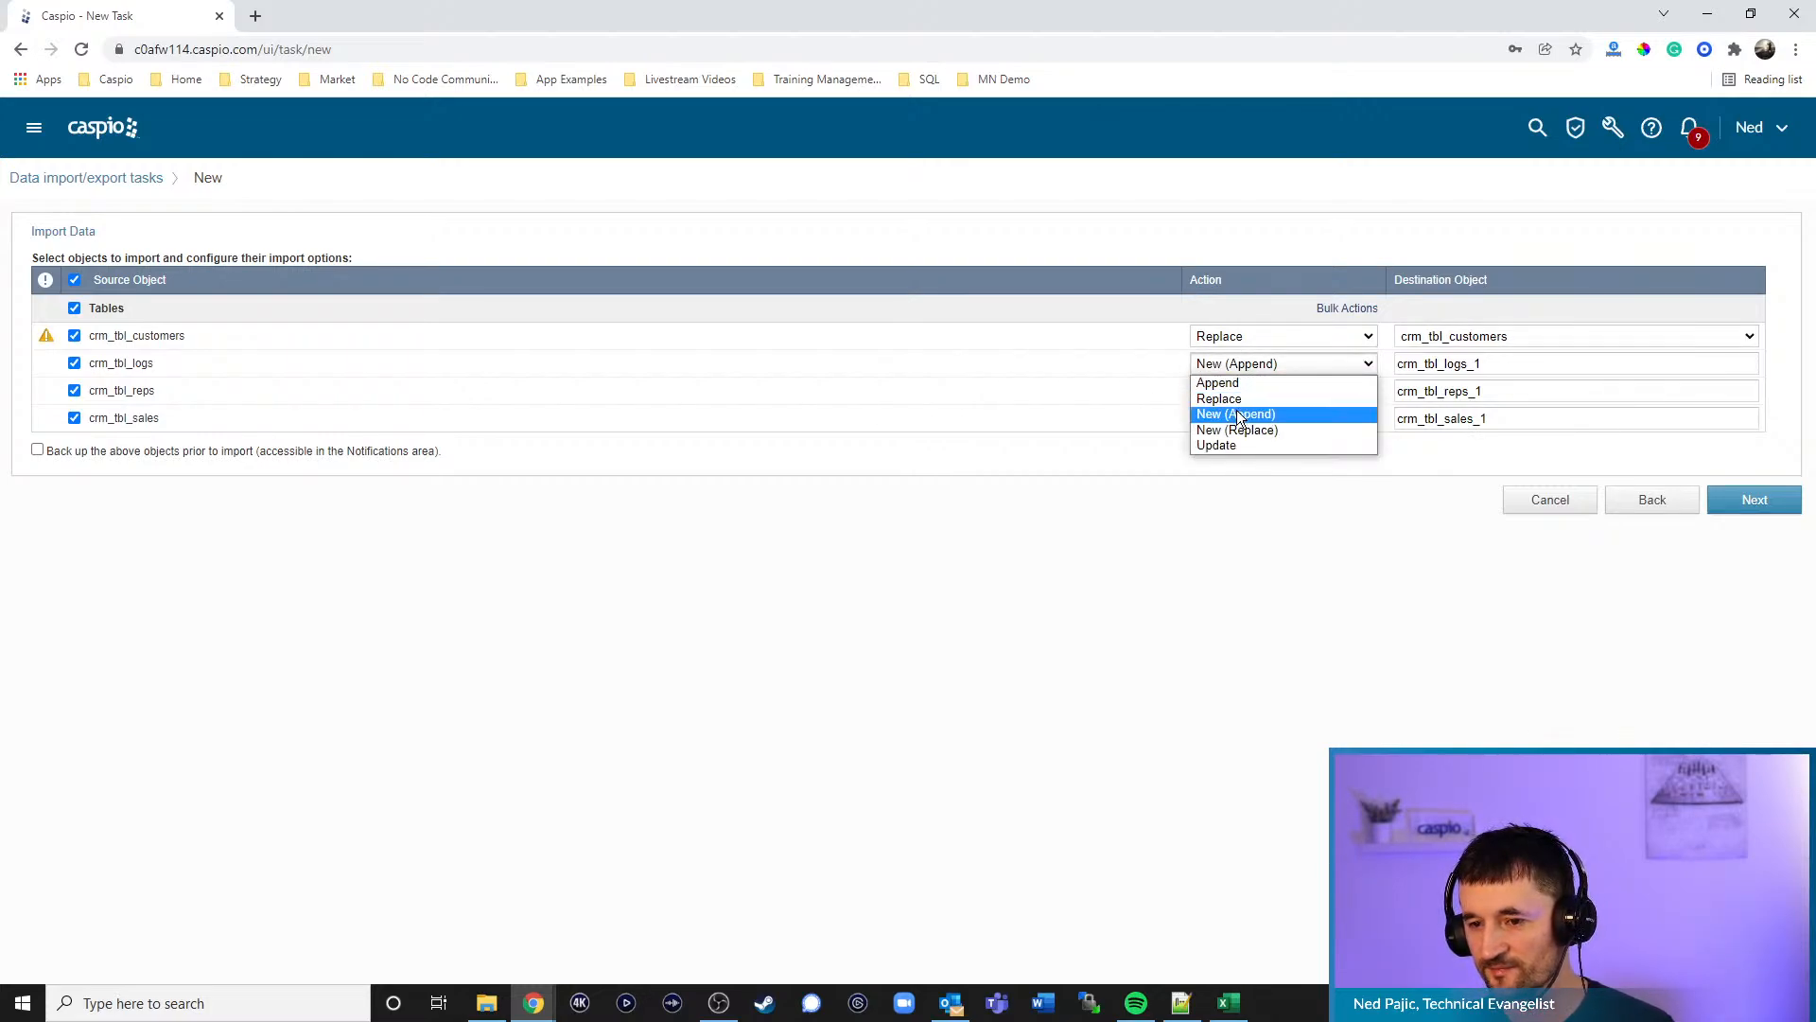
pyautogui.click(1230, 398)
pyautogui.click(1239, 391)
pyautogui.click(1233, 425)
pyautogui.click(1239, 422)
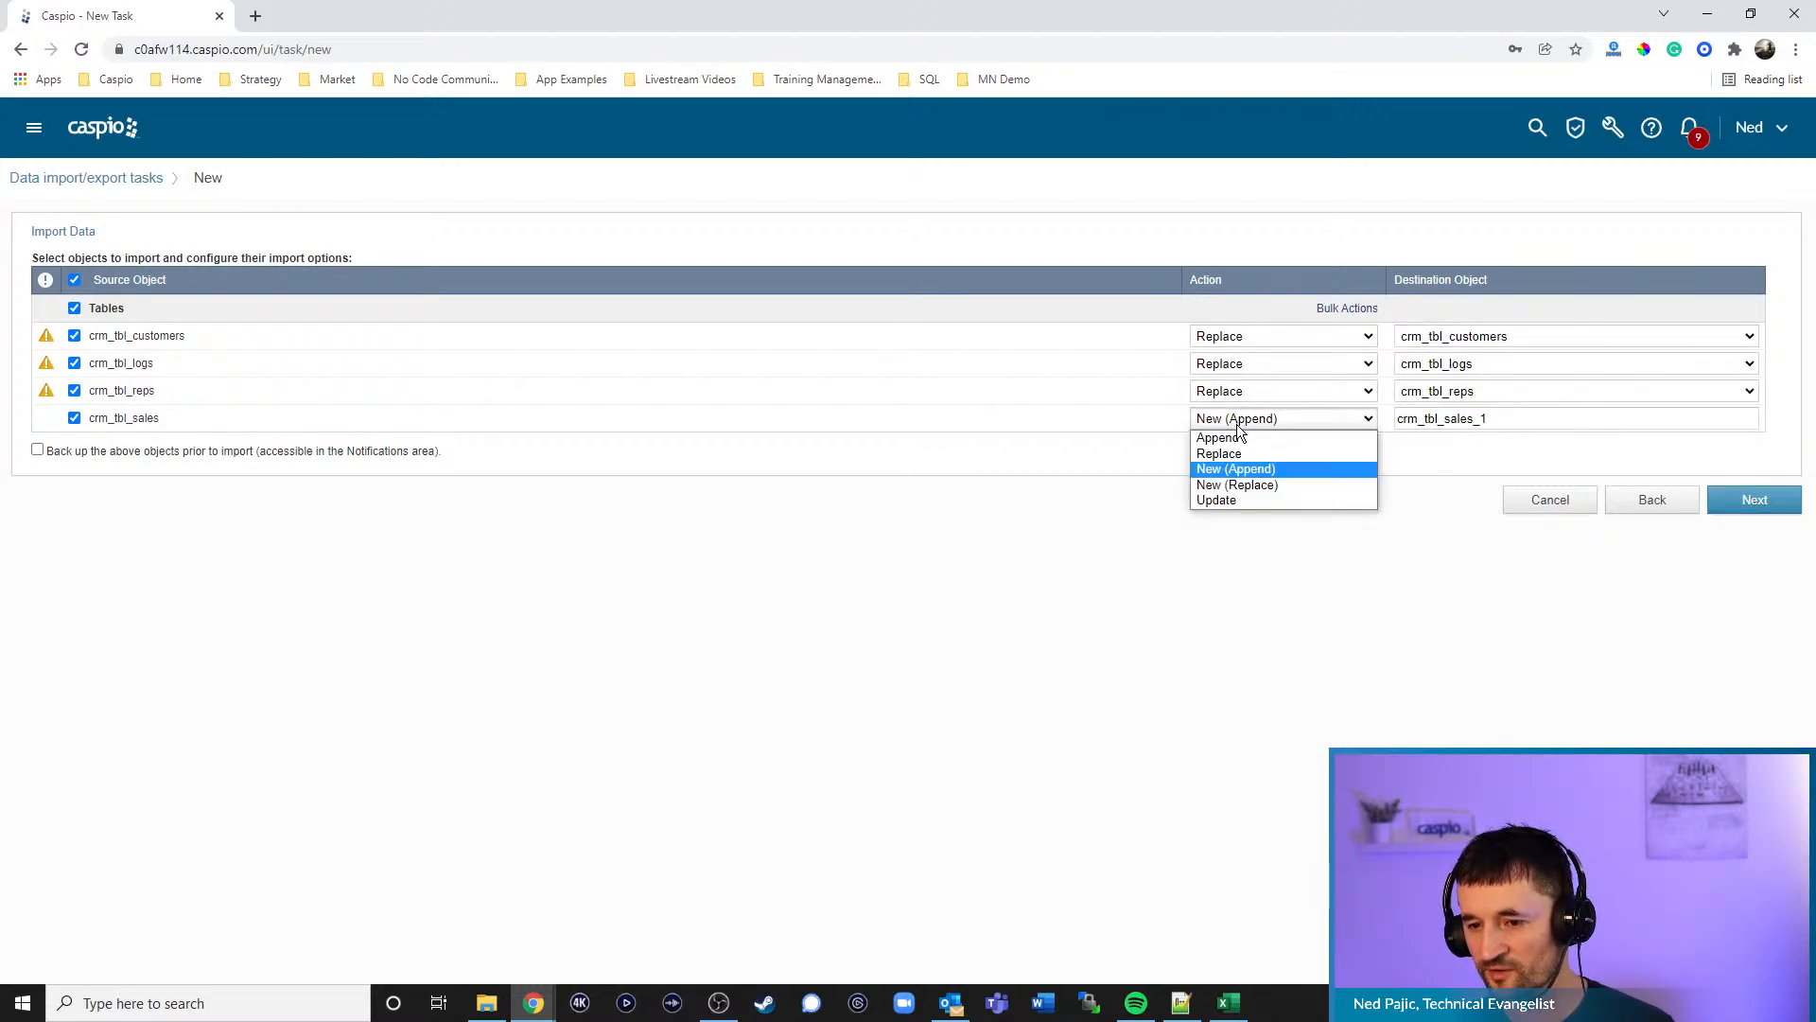
pyautogui.click(1230, 453)
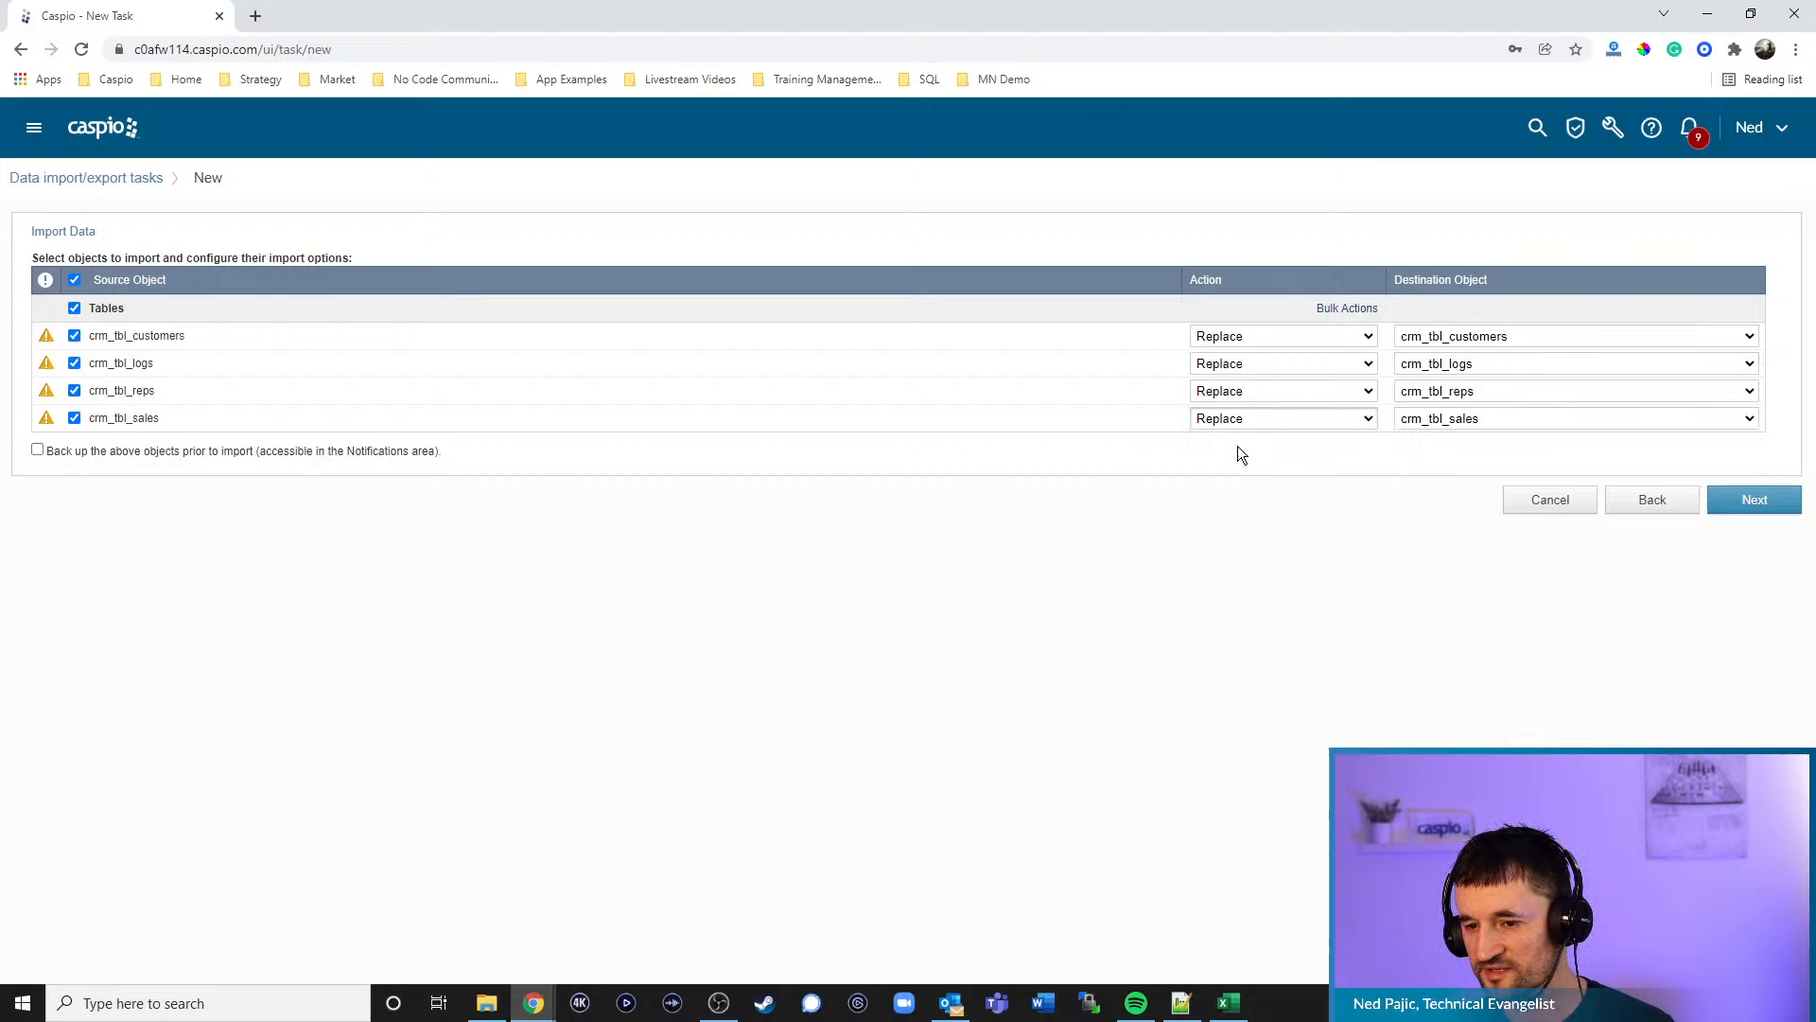
# - Review the field mappings for crm_tbl_logs and crm_tbl_reps in Configure Fields
pyautogui.click(1755, 509)
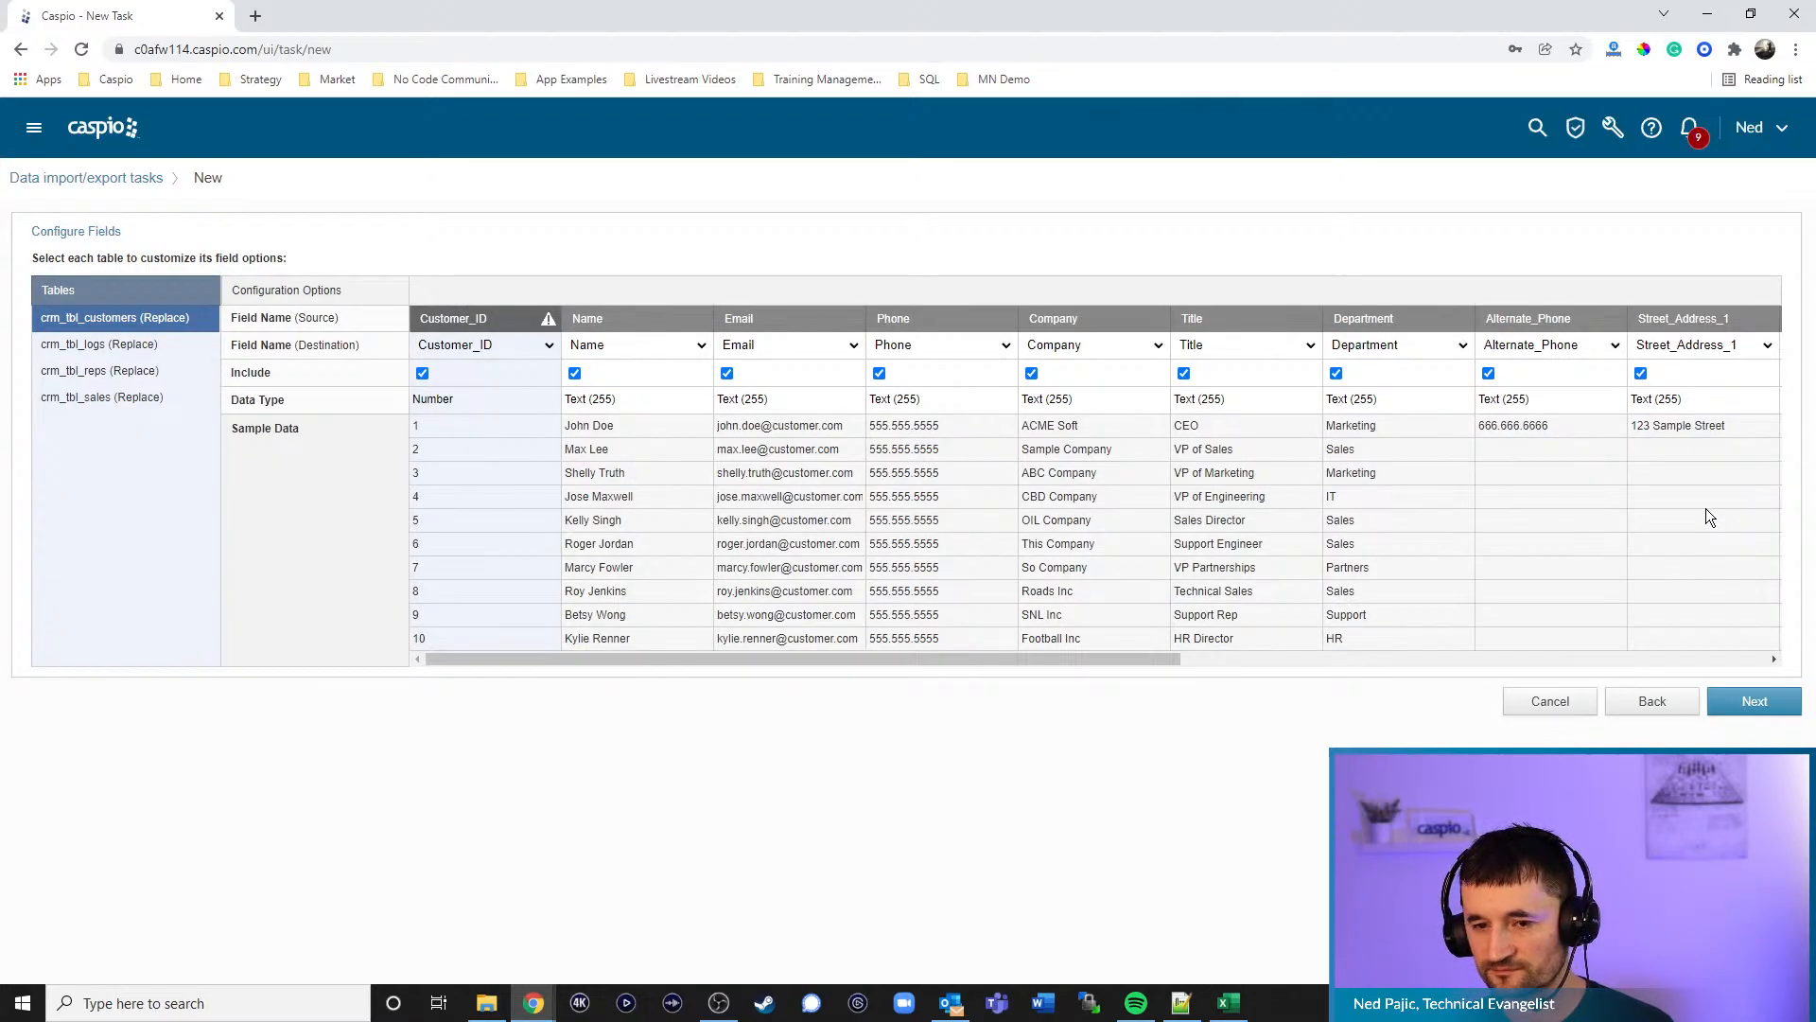
pyautogui.click(134, 341)
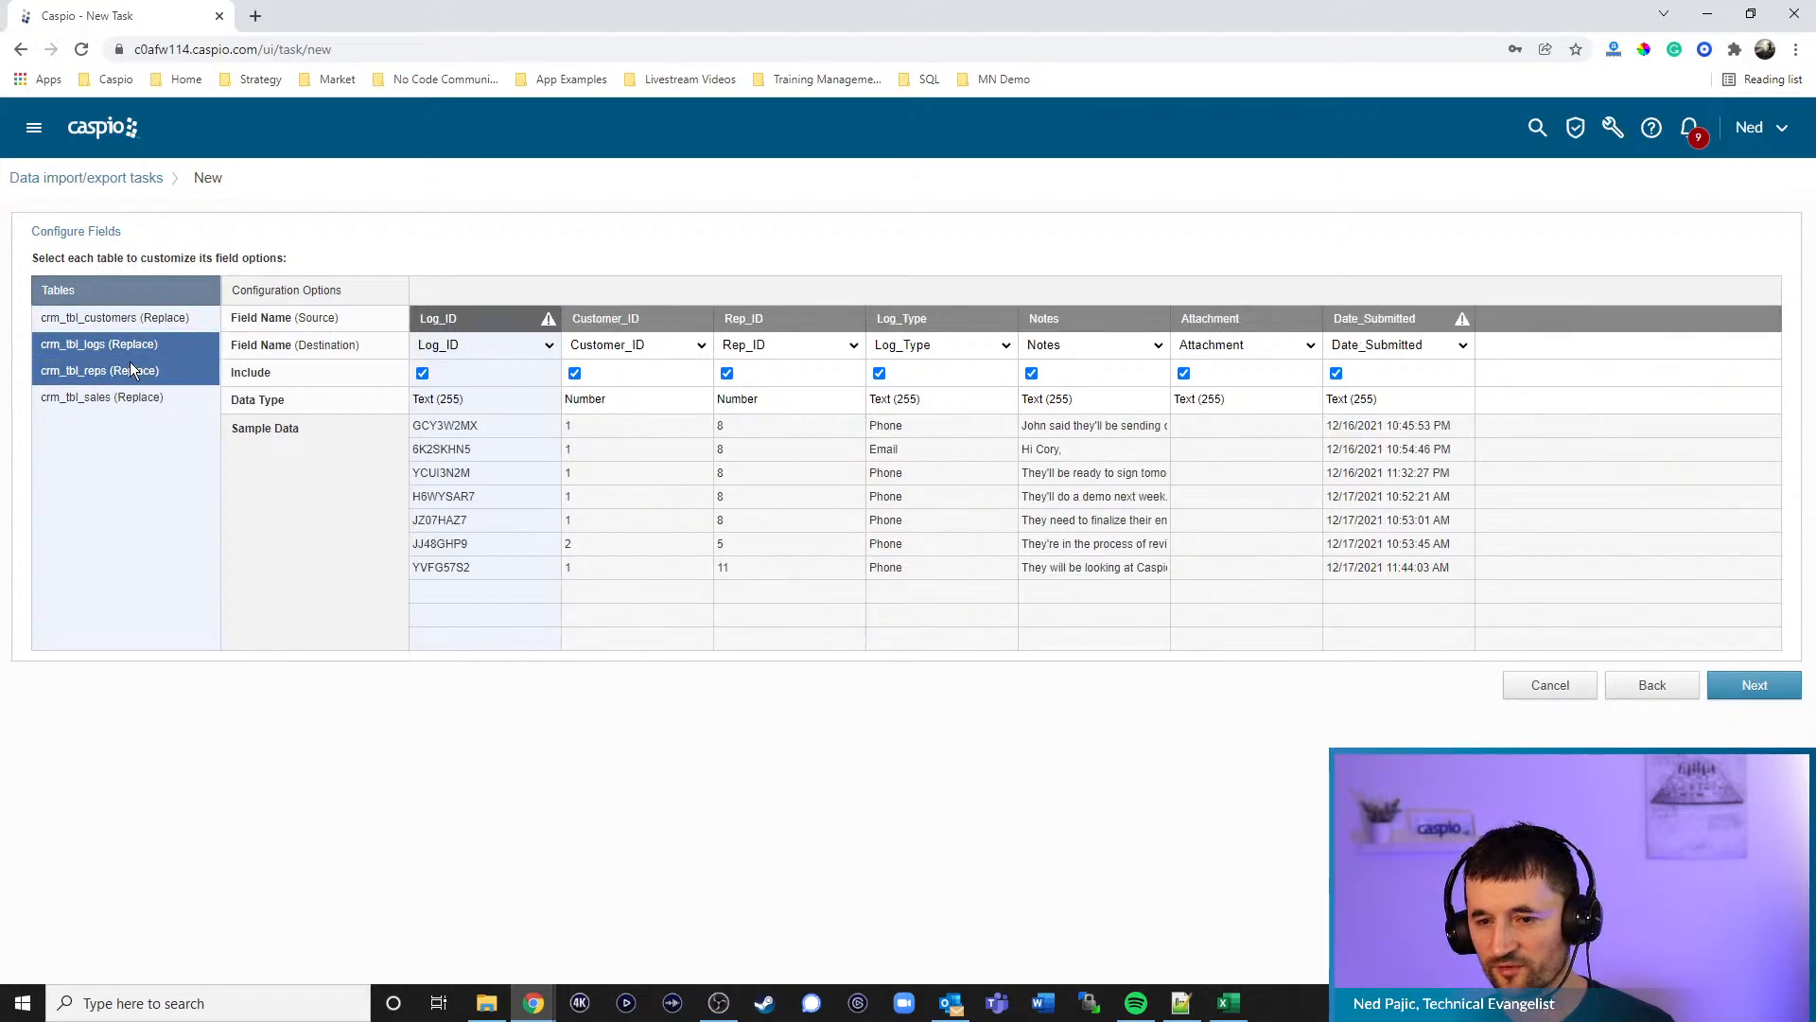
pyautogui.click(137, 371)
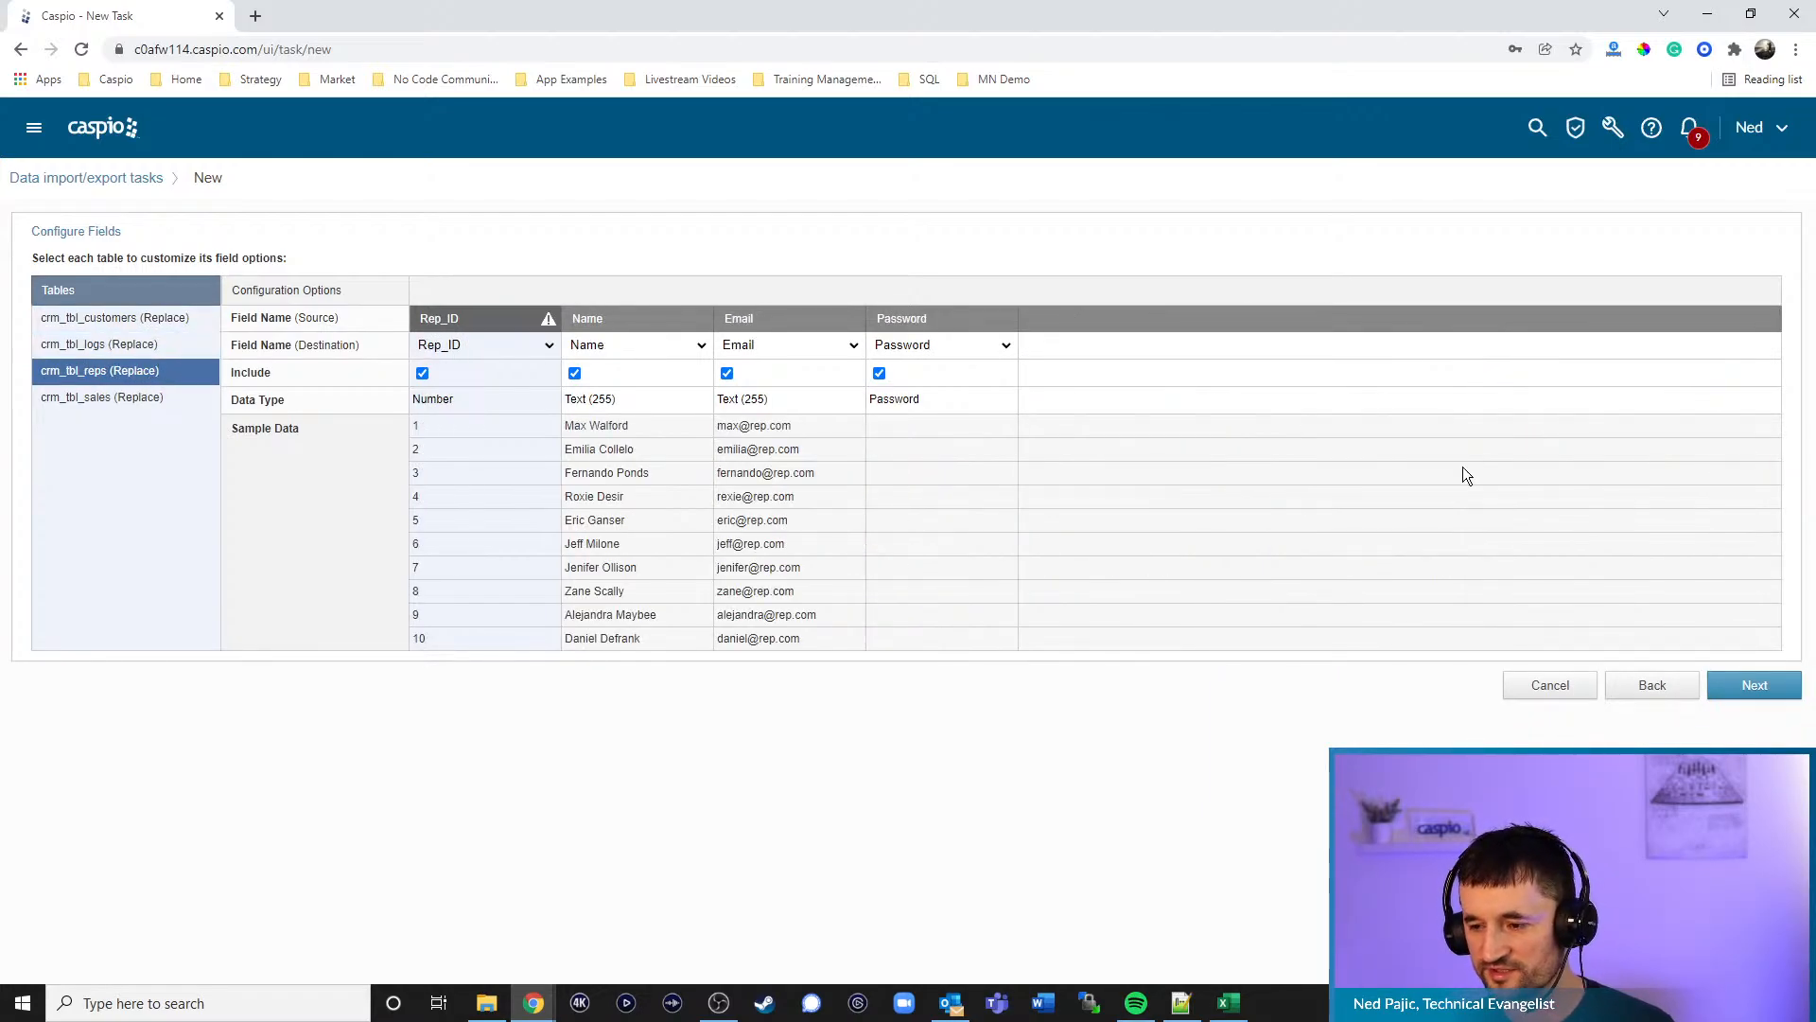
# - Set the import's run frequency to On Demand
pyautogui.click(1746, 688)
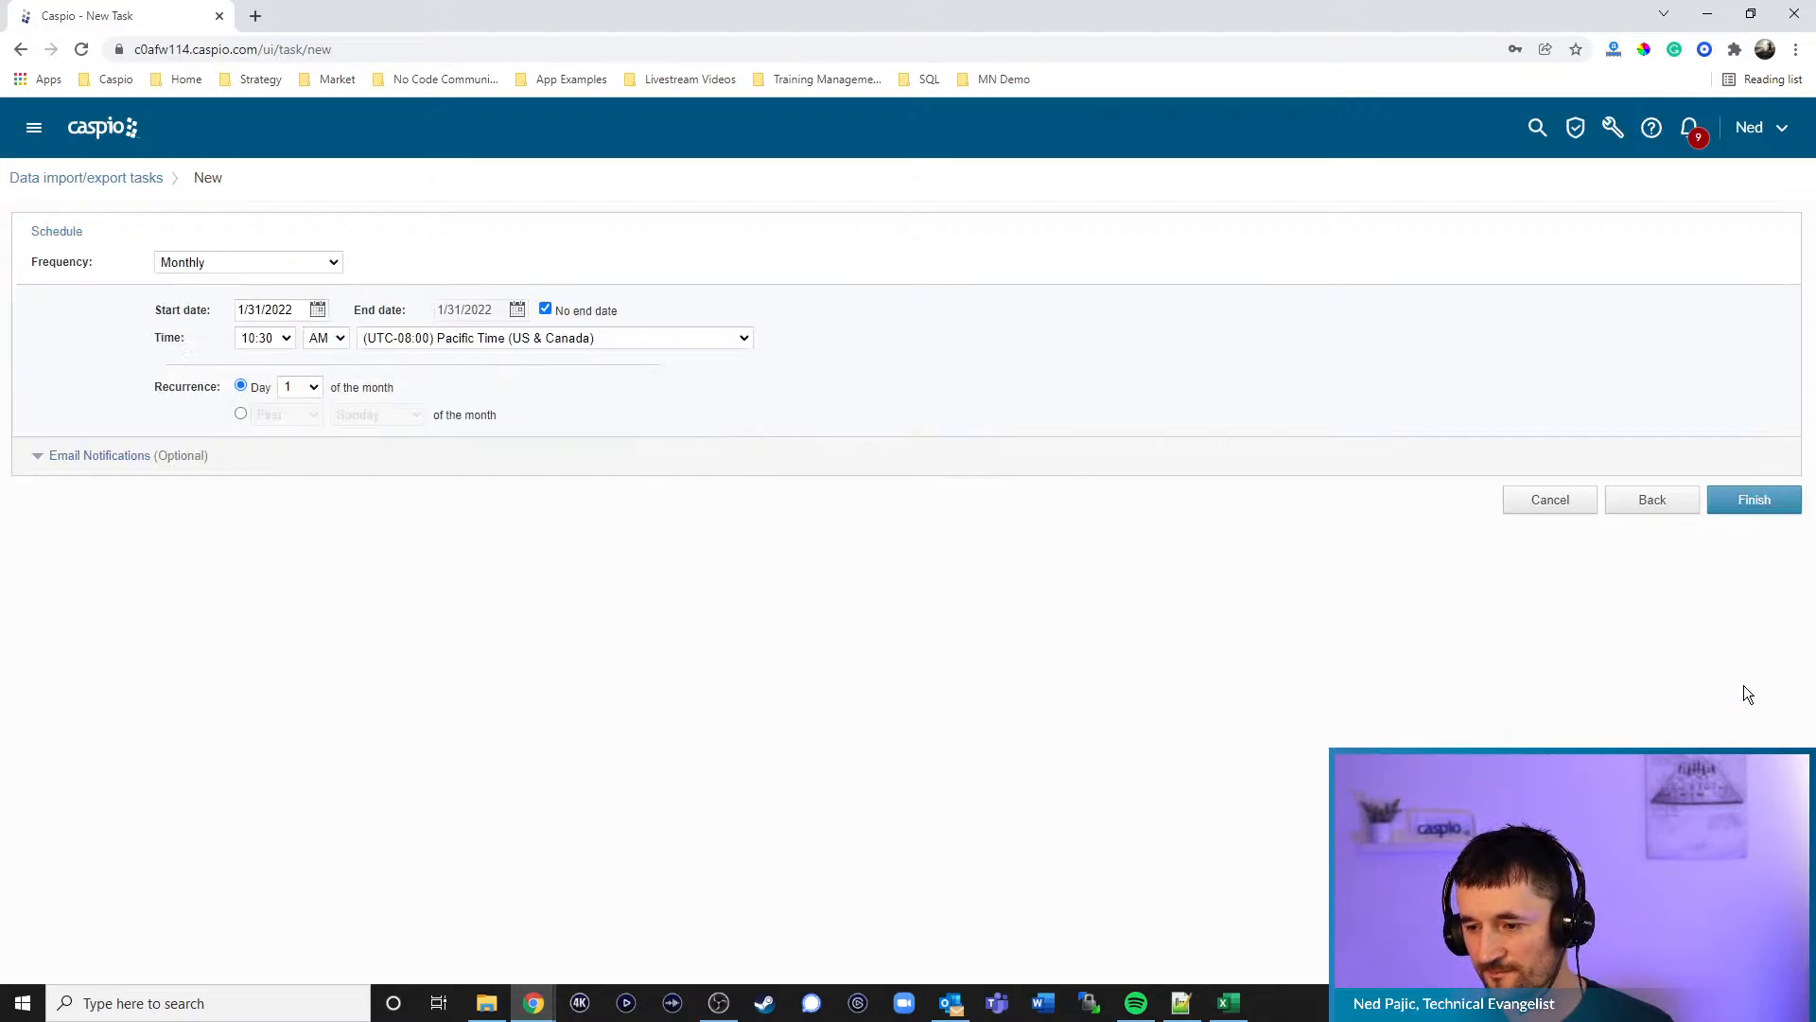
pyautogui.click(281, 261)
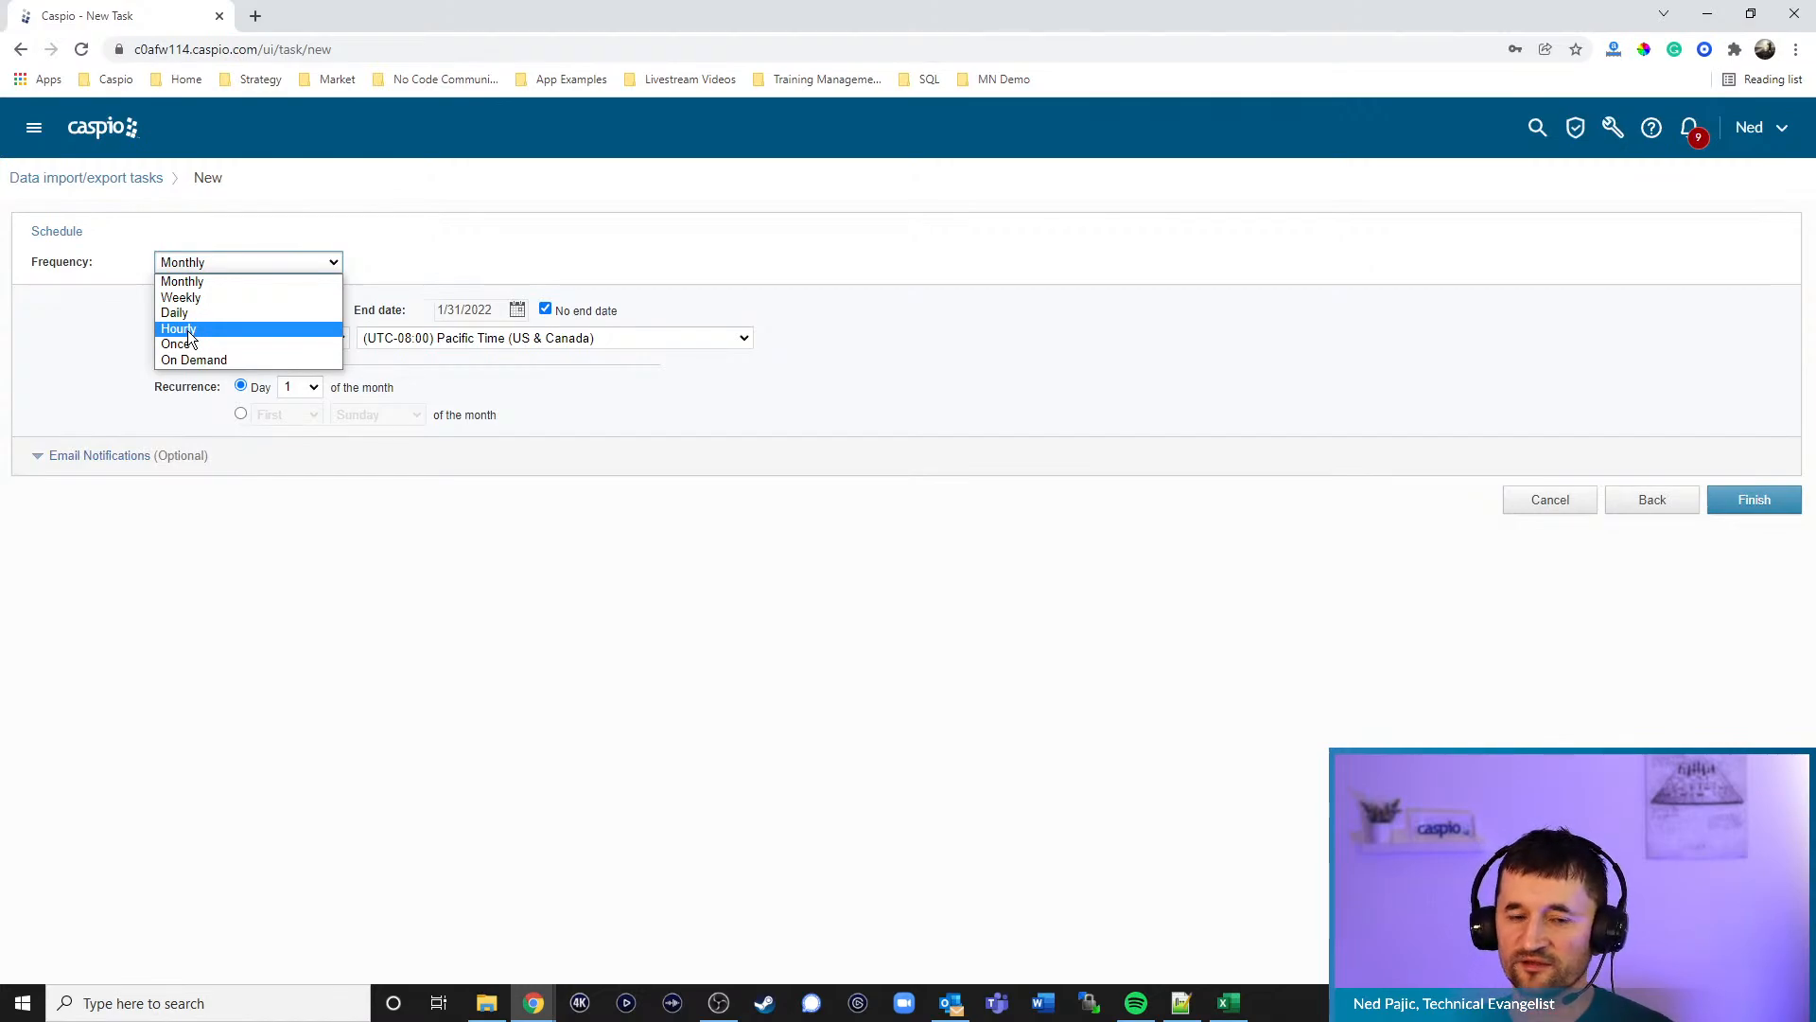
pyautogui.click(197, 359)
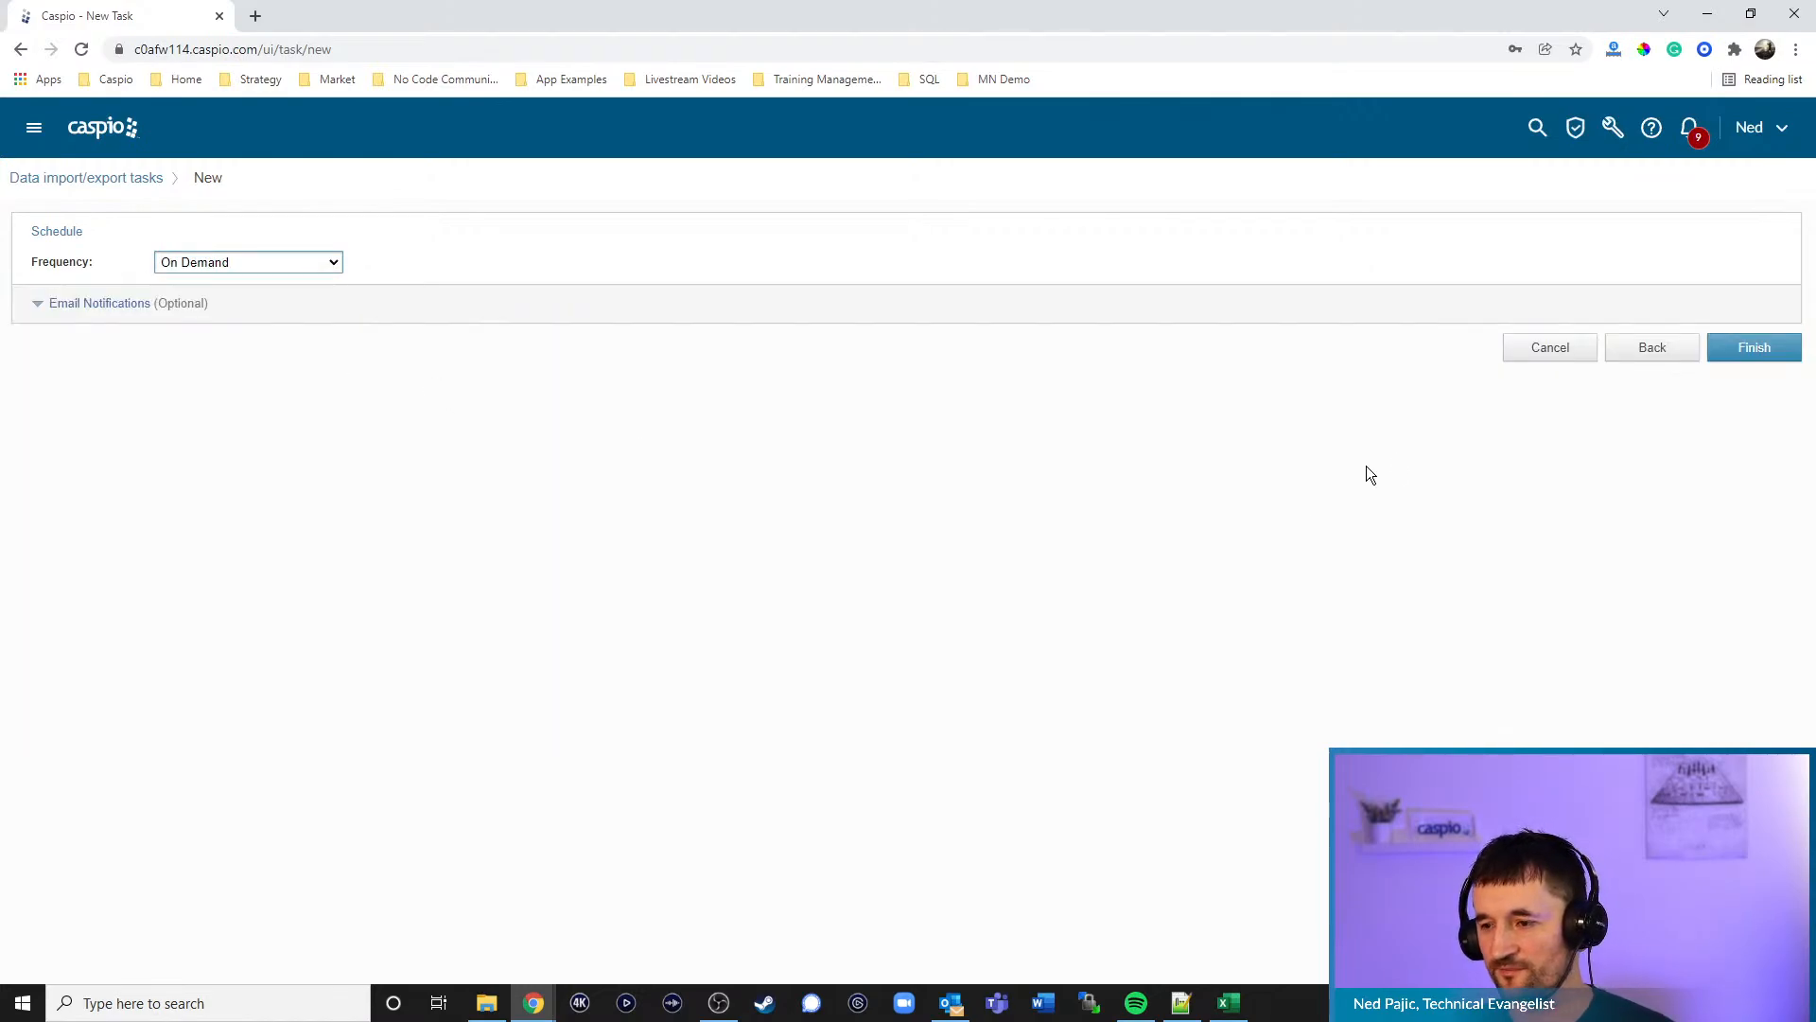
# - Name the task 'Refresh Original CRM data', fixing the Orignal typo, and save it
pyautogui.click(1751, 350)
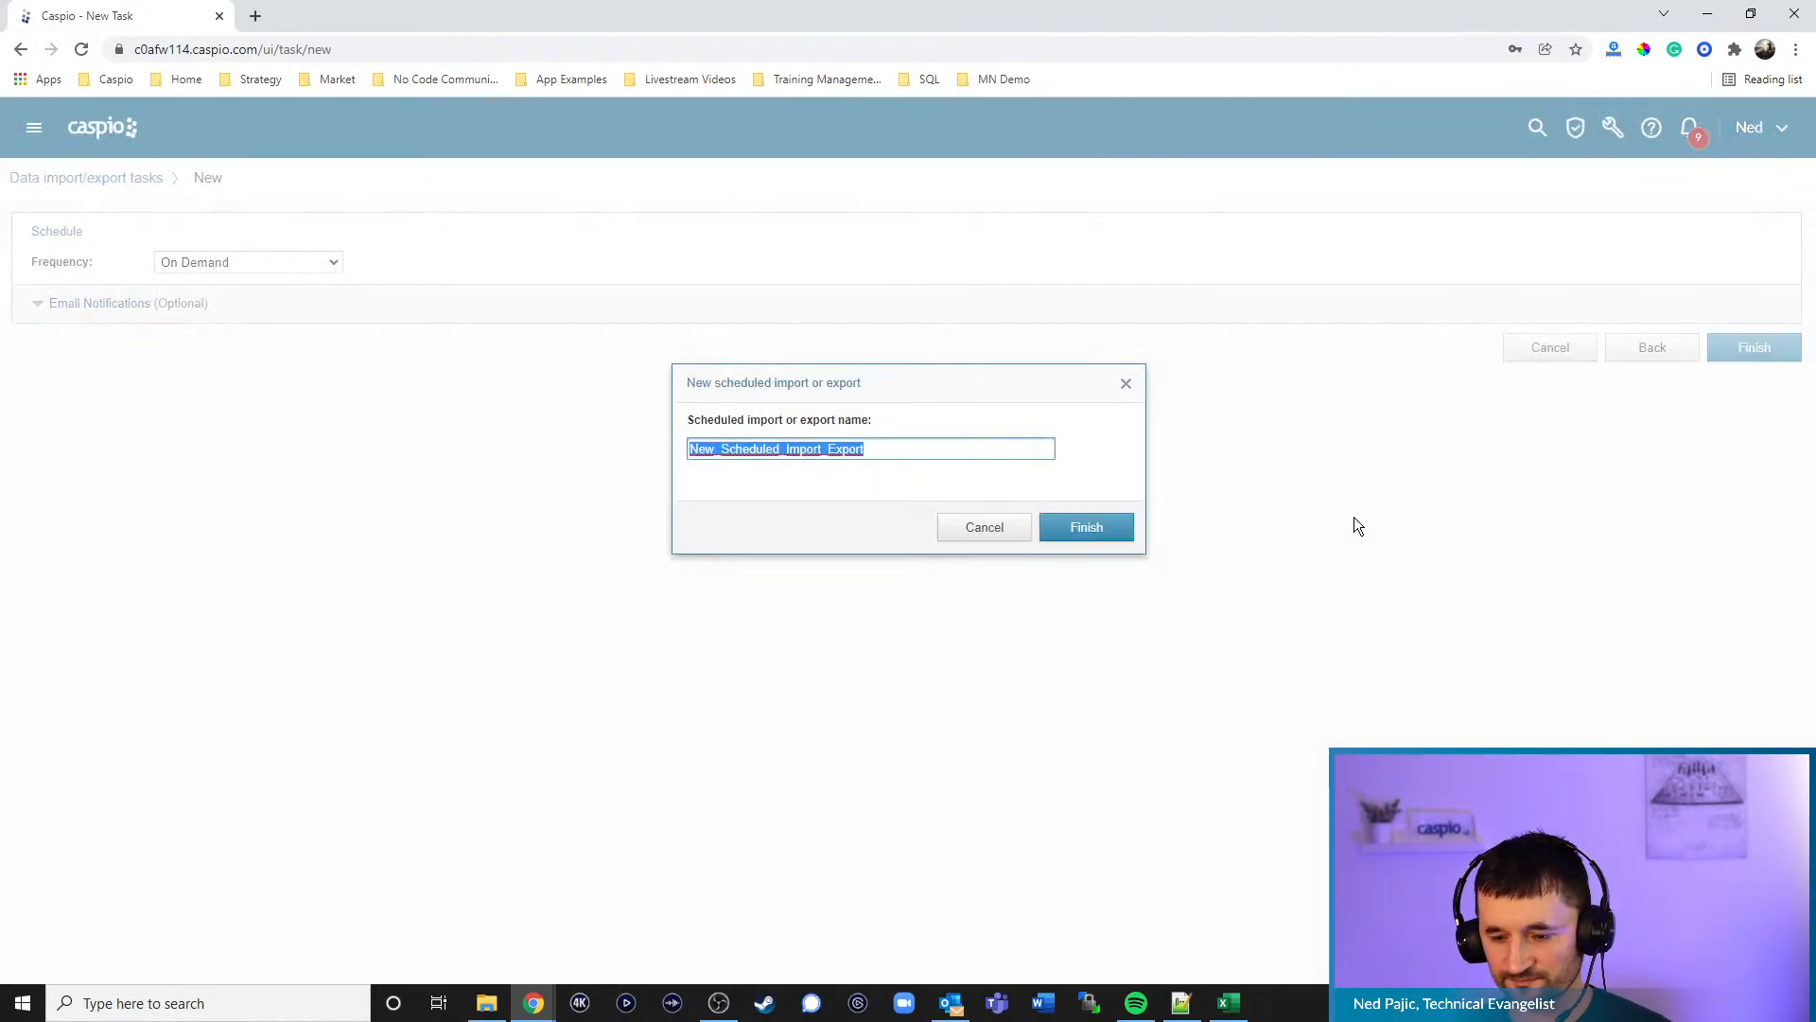
pyautogui.write('R')
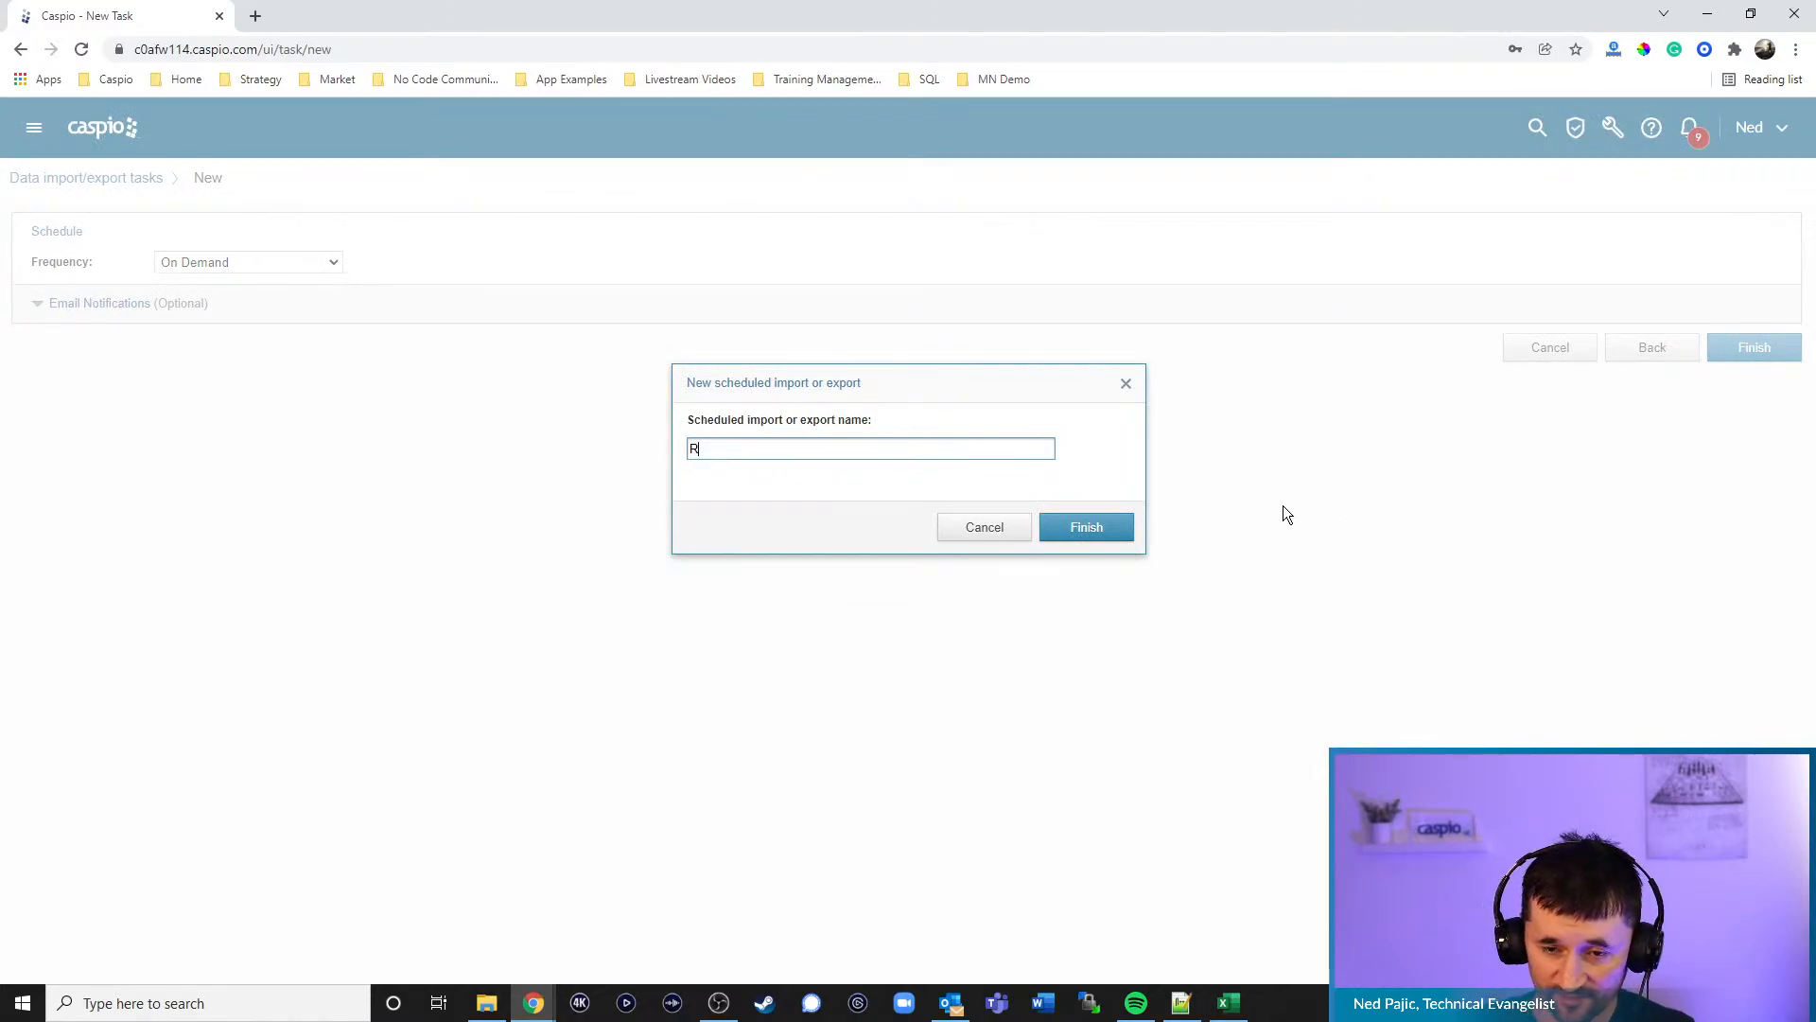
pyautogui.write('efresh Origna')
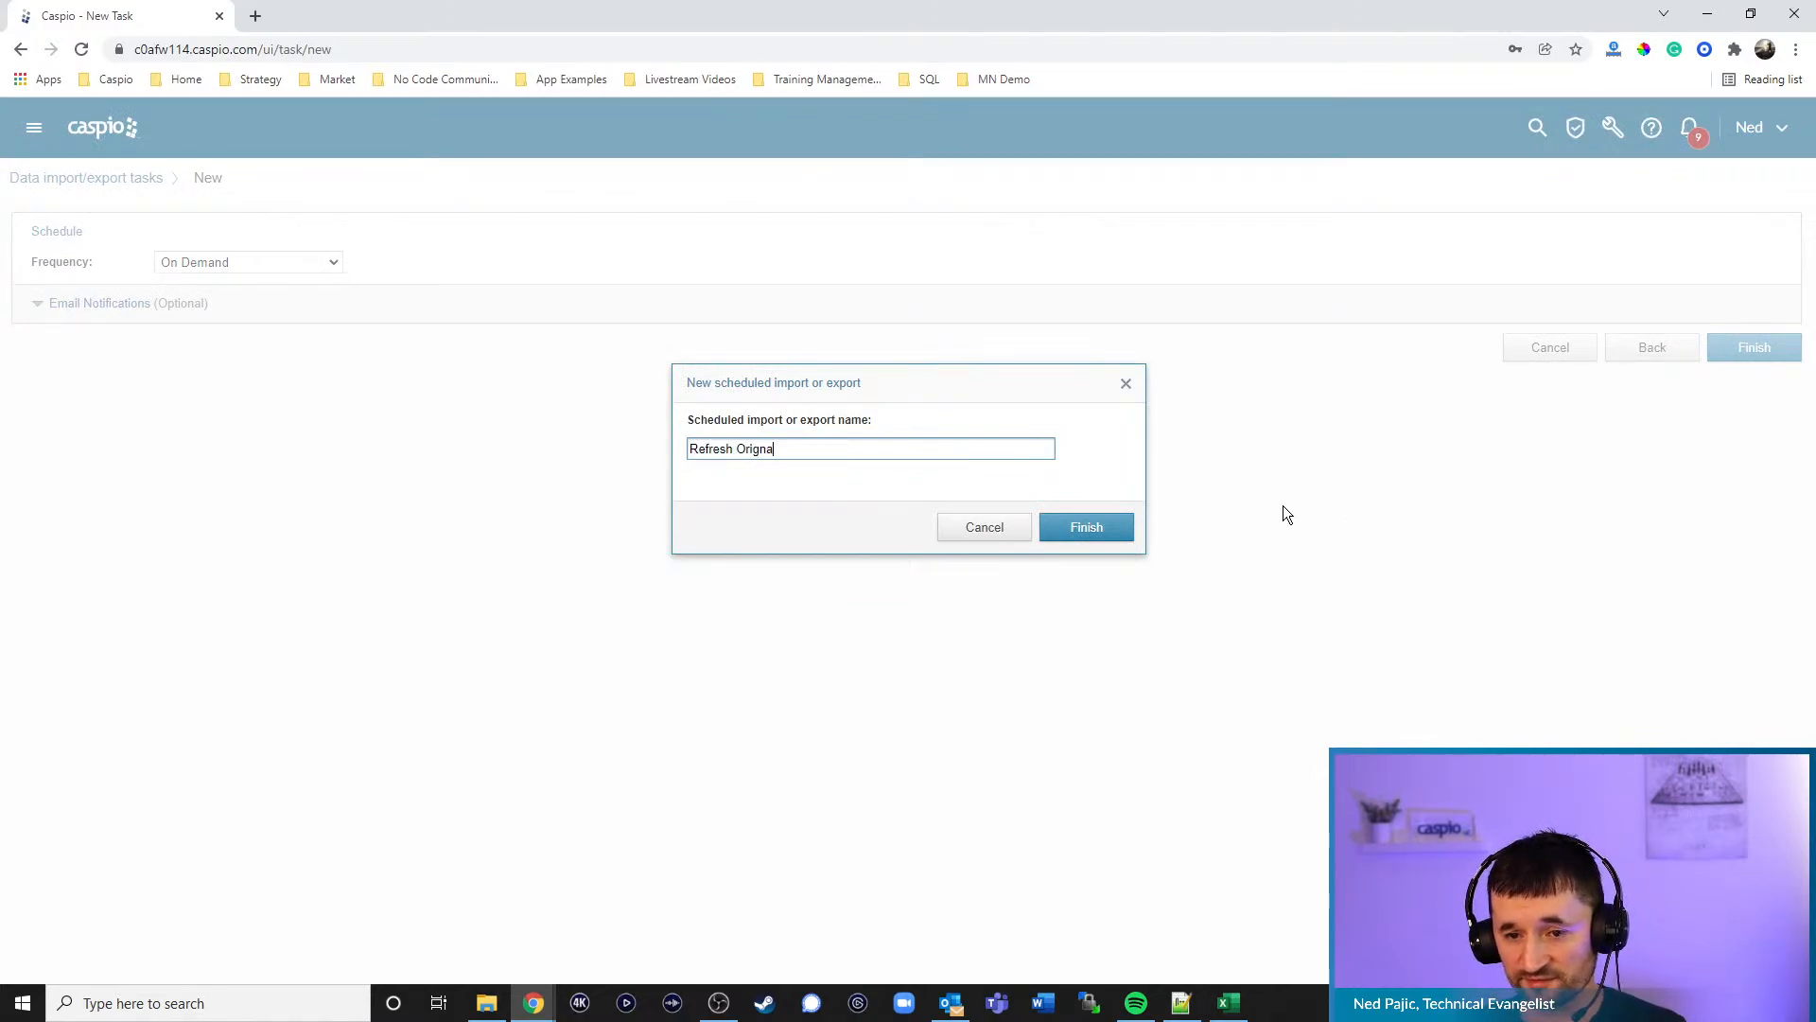
pyautogui.write('l CRM data')
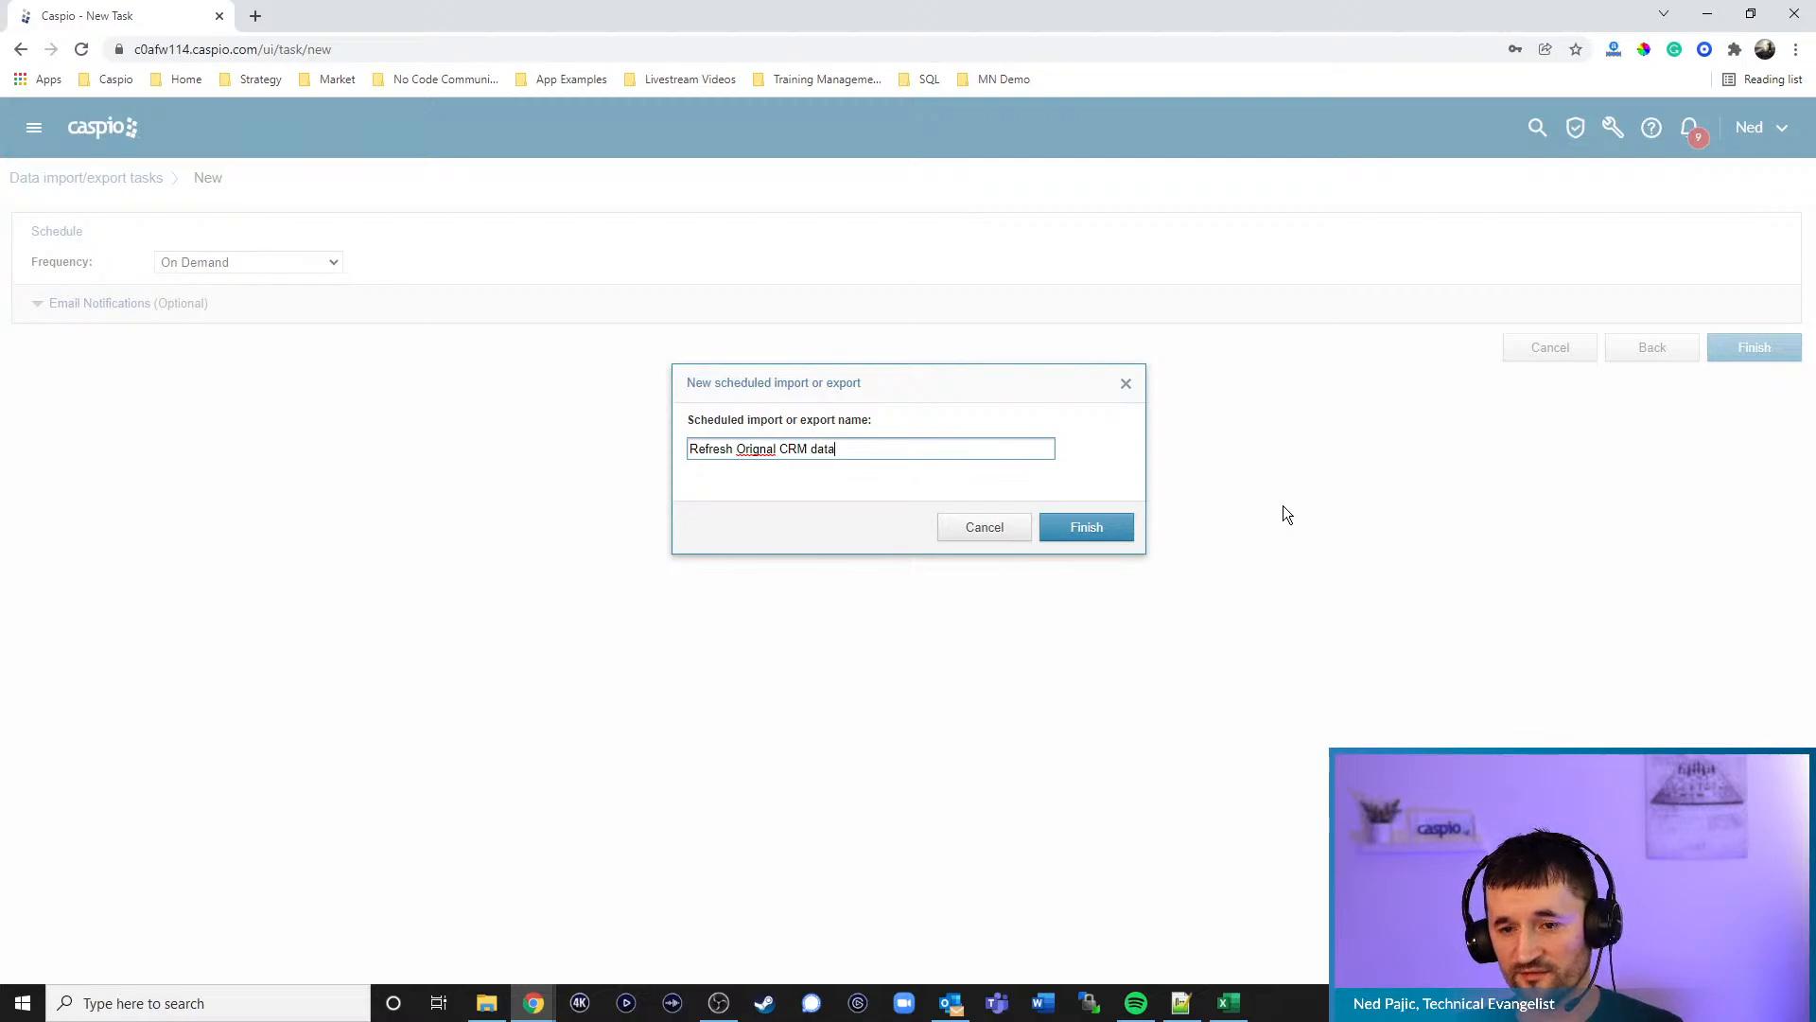
pyautogui.rightClick(764, 450)
pyautogui.click(804, 467)
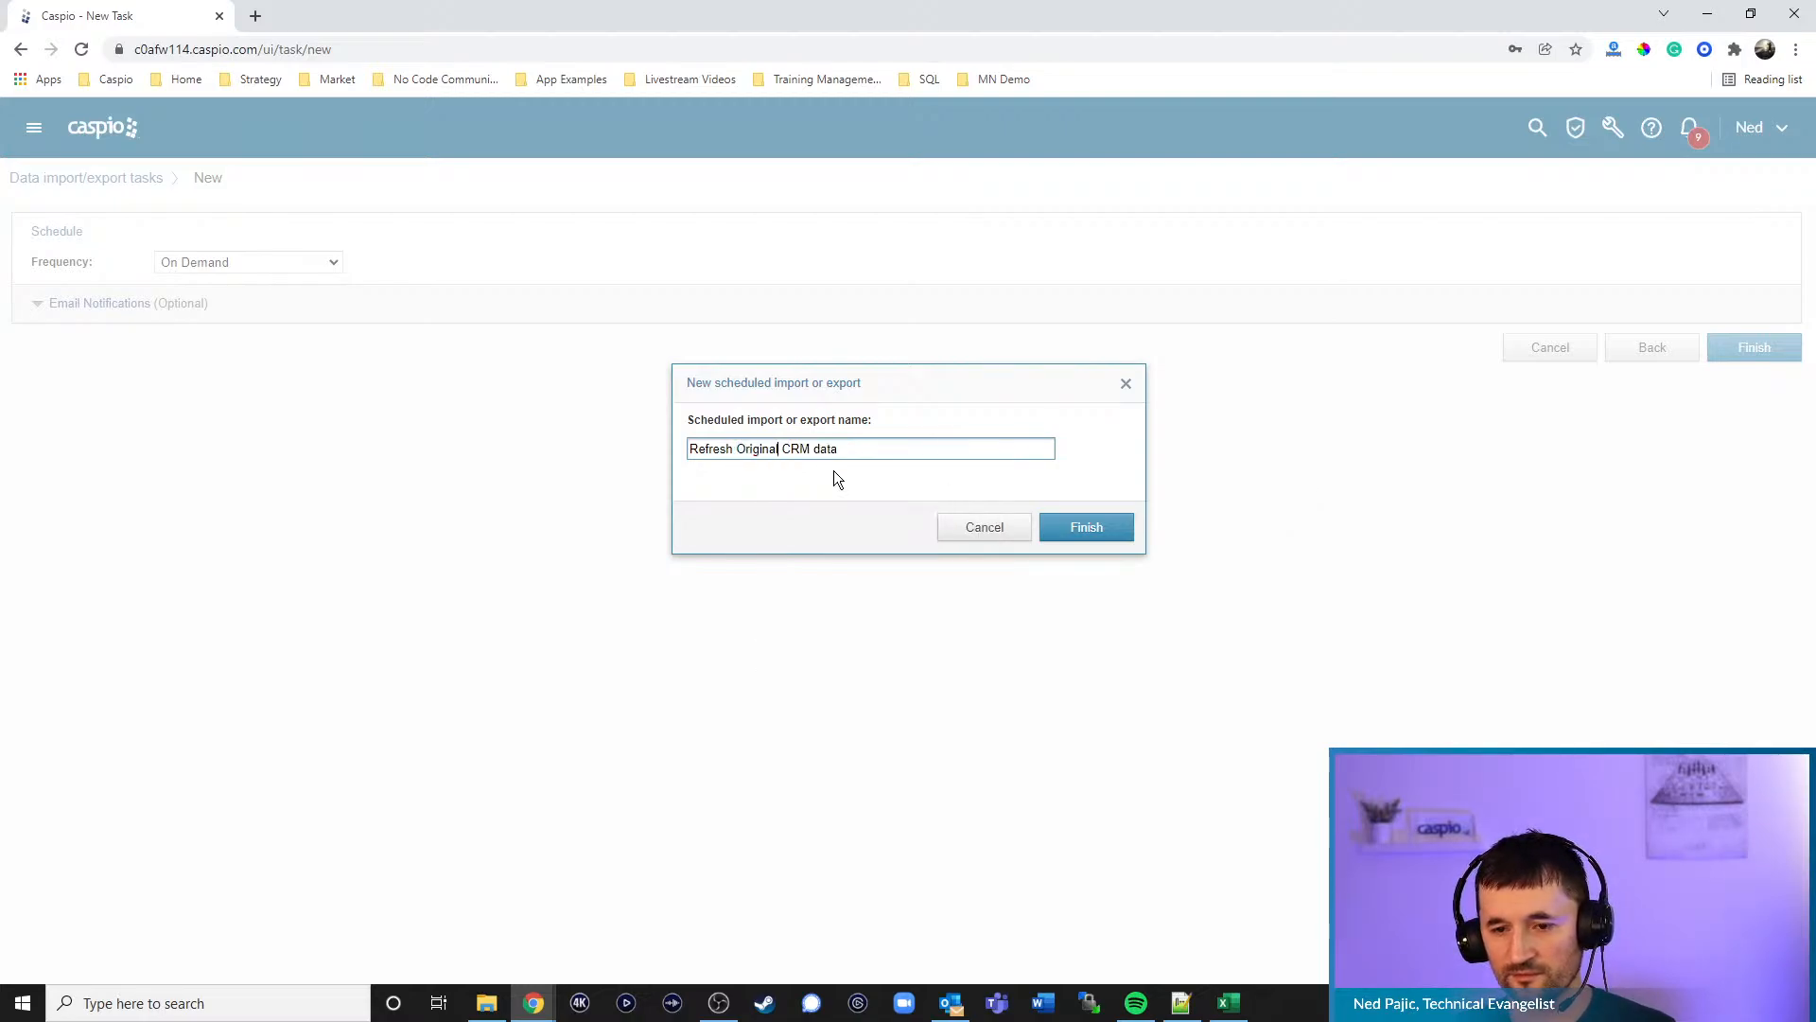
pyautogui.click(1074, 527)
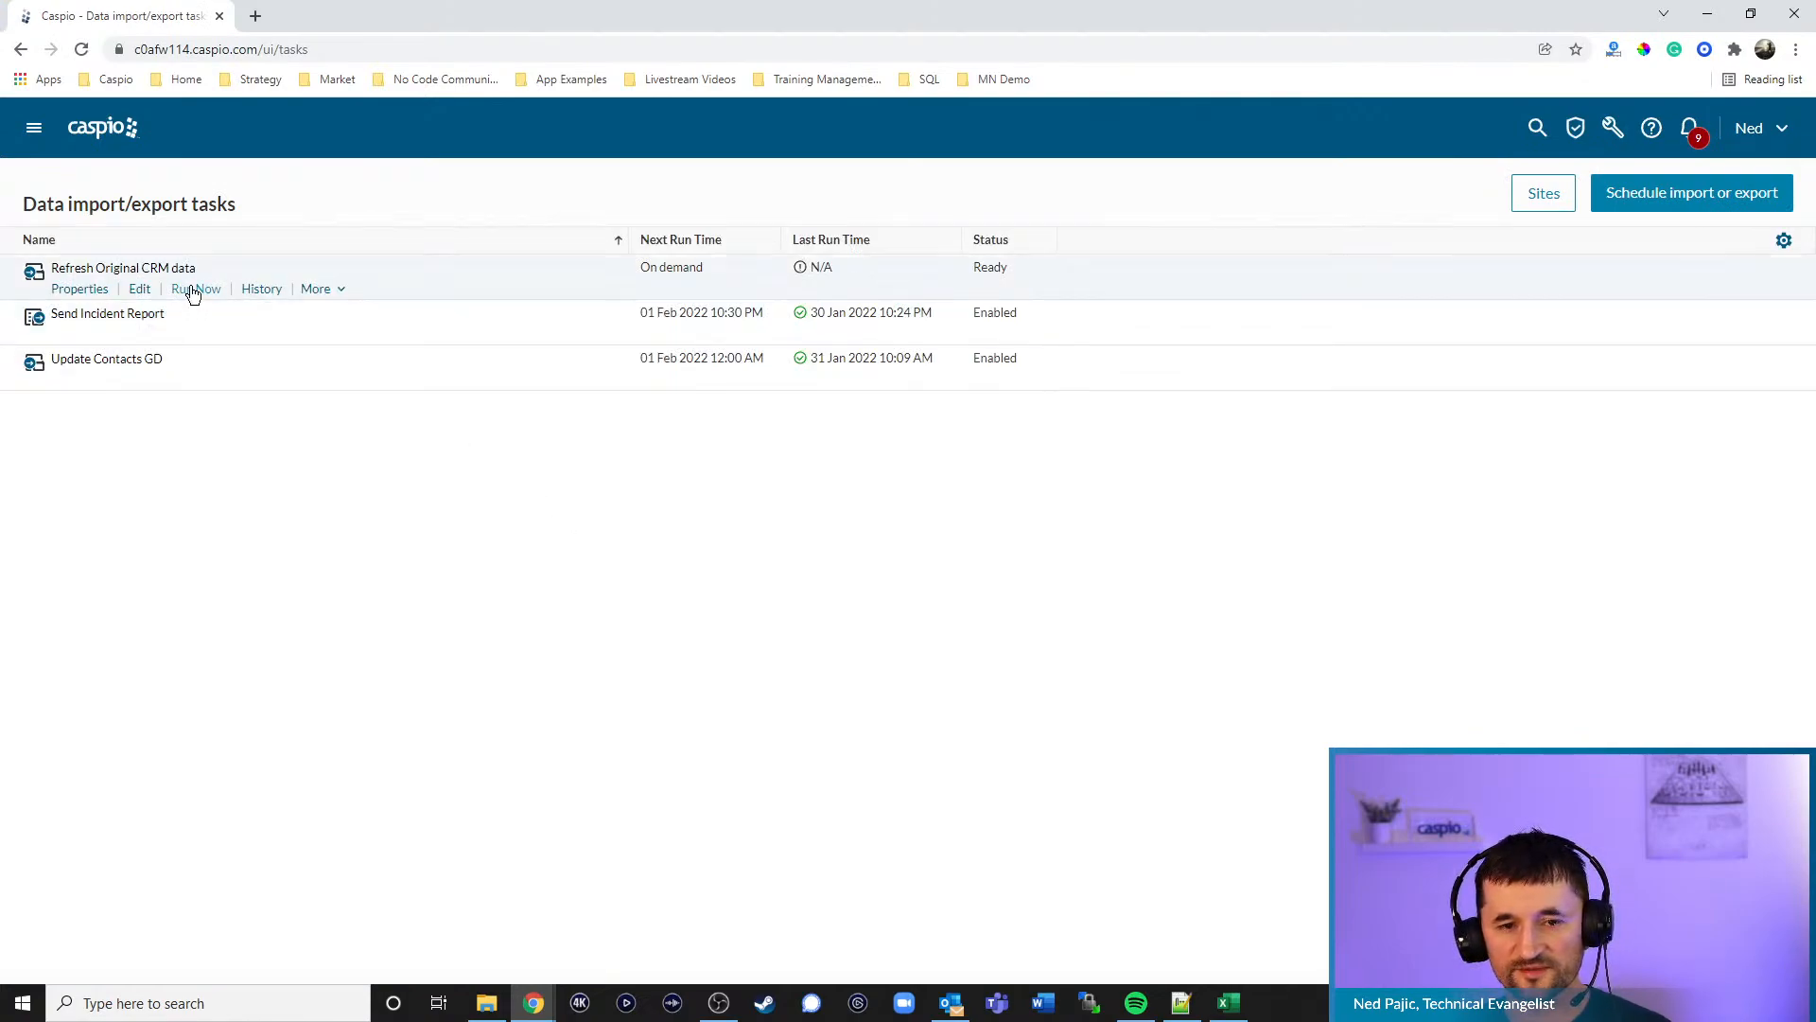
# - Run Refresh Original CRM data now and open Sales CRM Demo's crm_tbl_customers datasheet
pyautogui.click(194, 290)
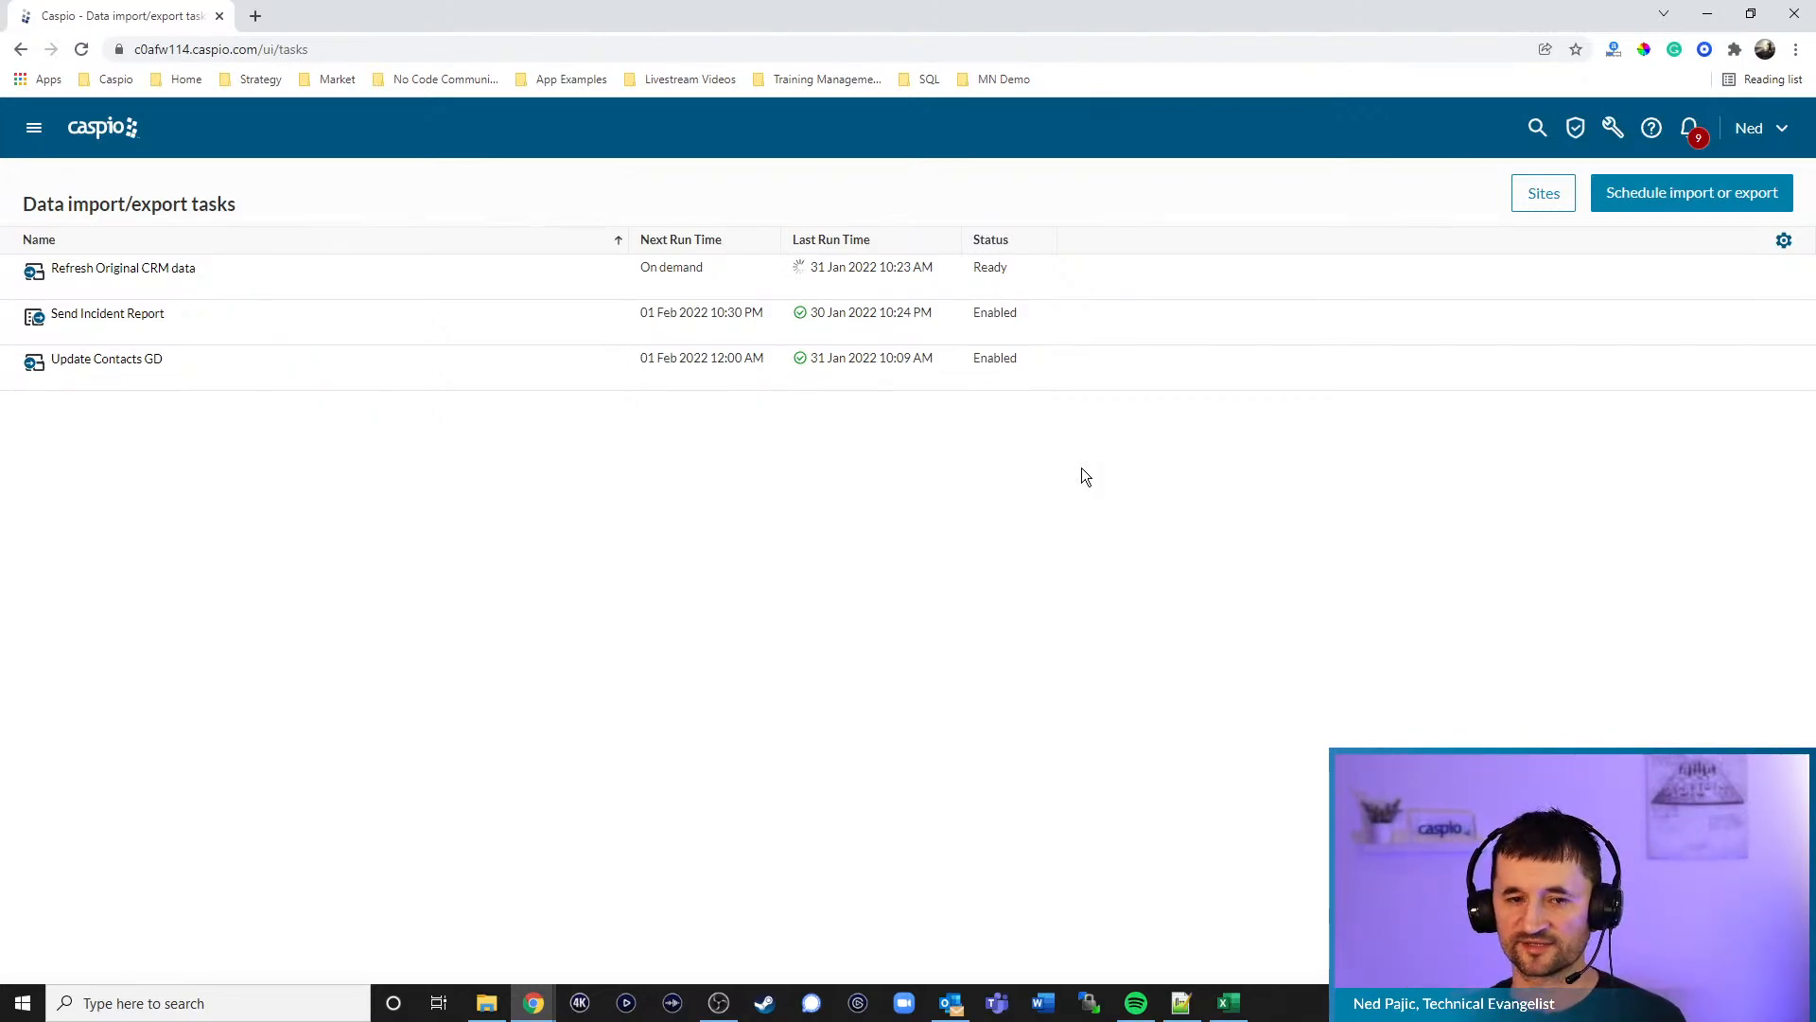
pyautogui.click(124, 135)
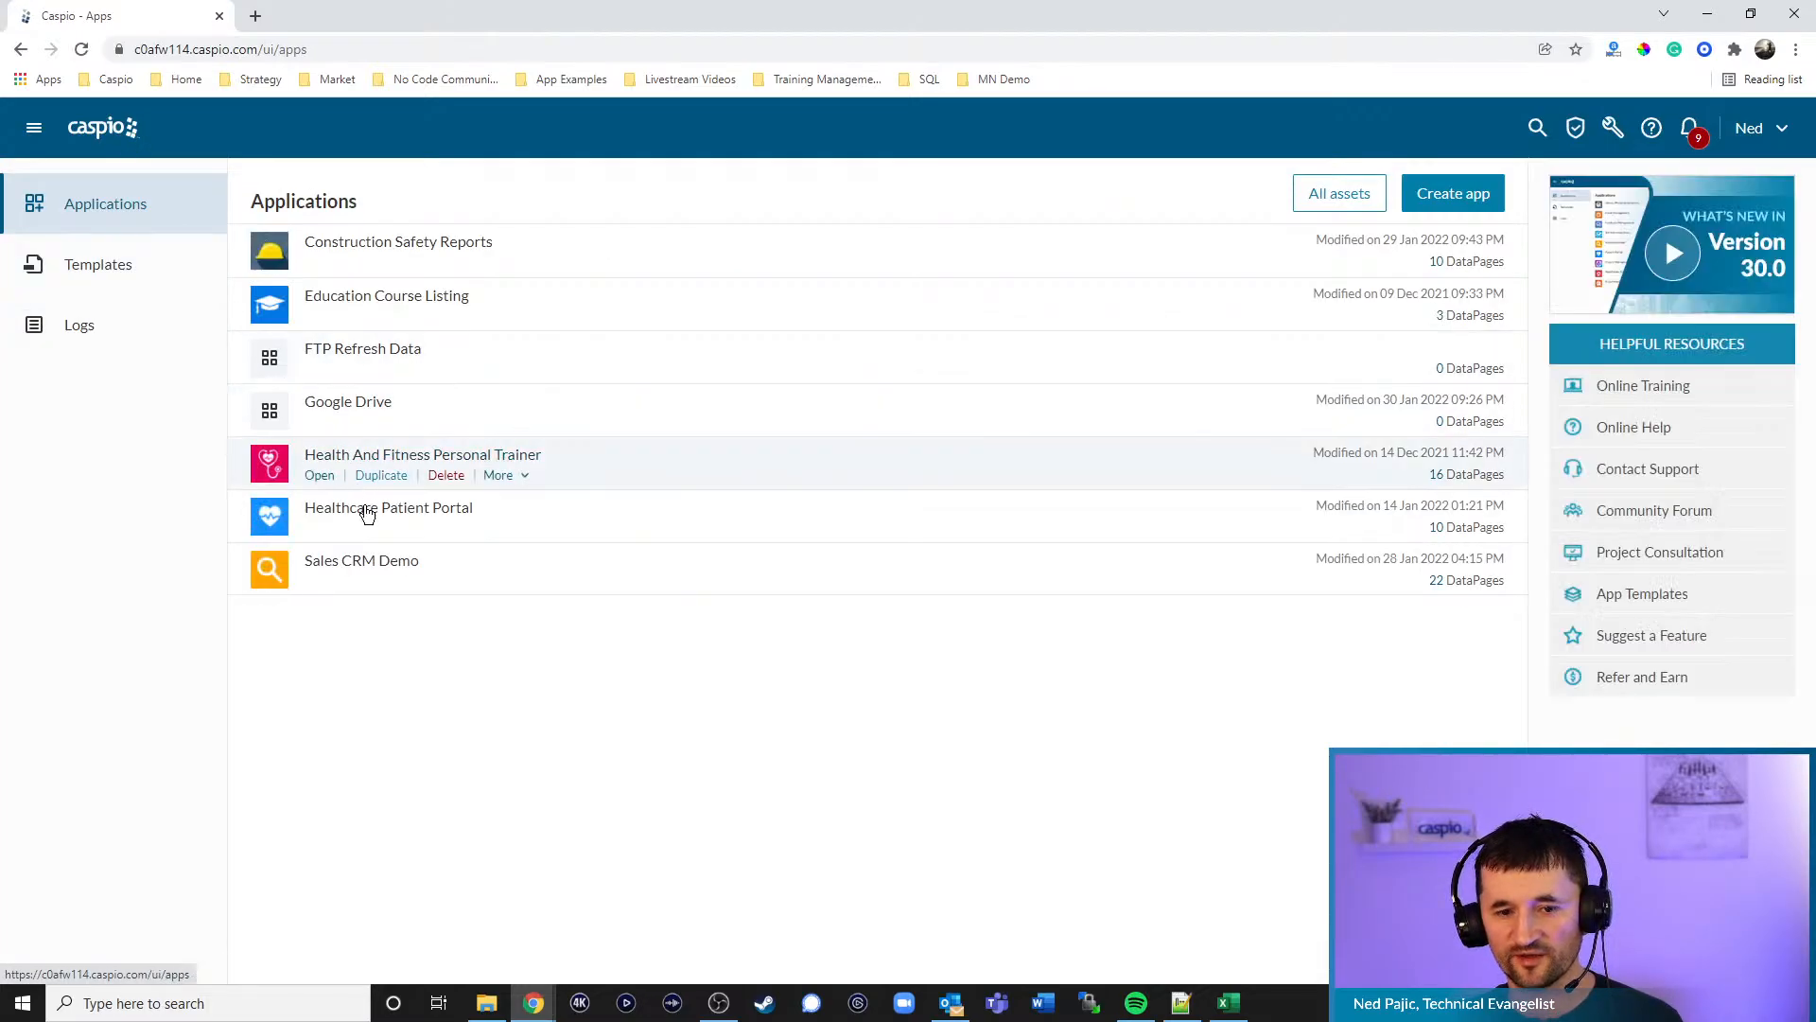
pyautogui.click(320, 583)
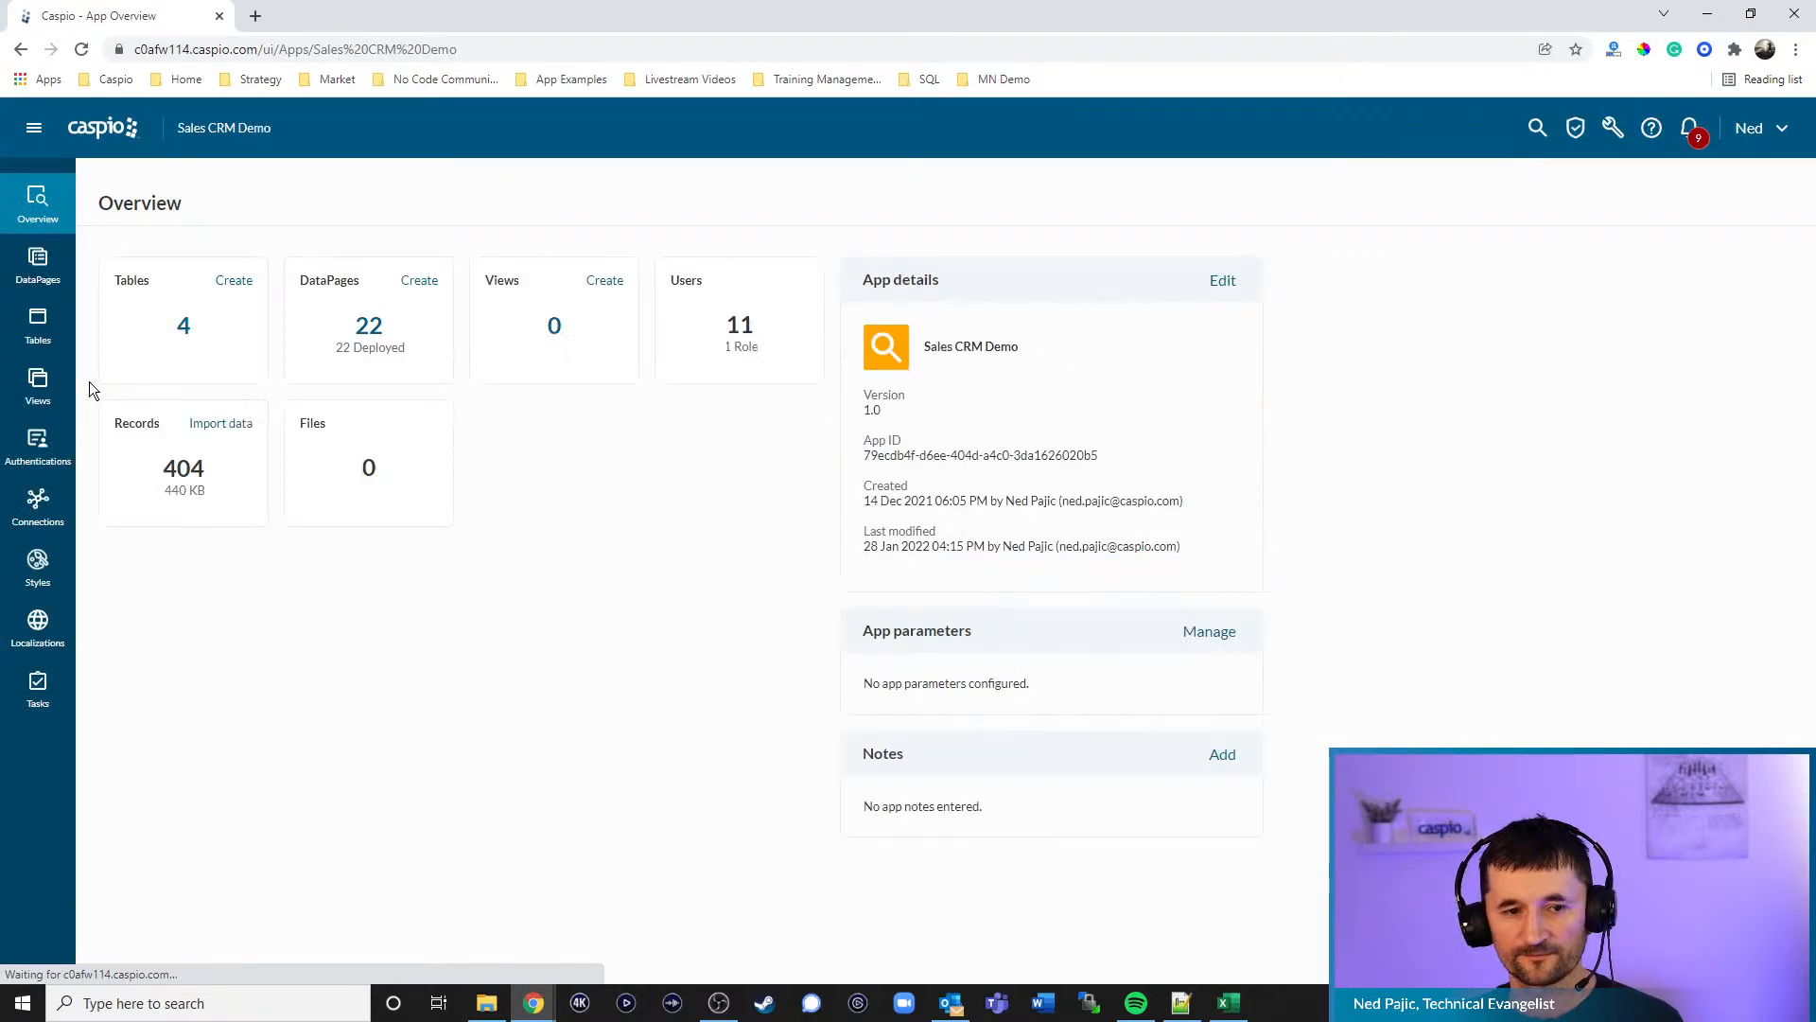
pyautogui.click(30, 339)
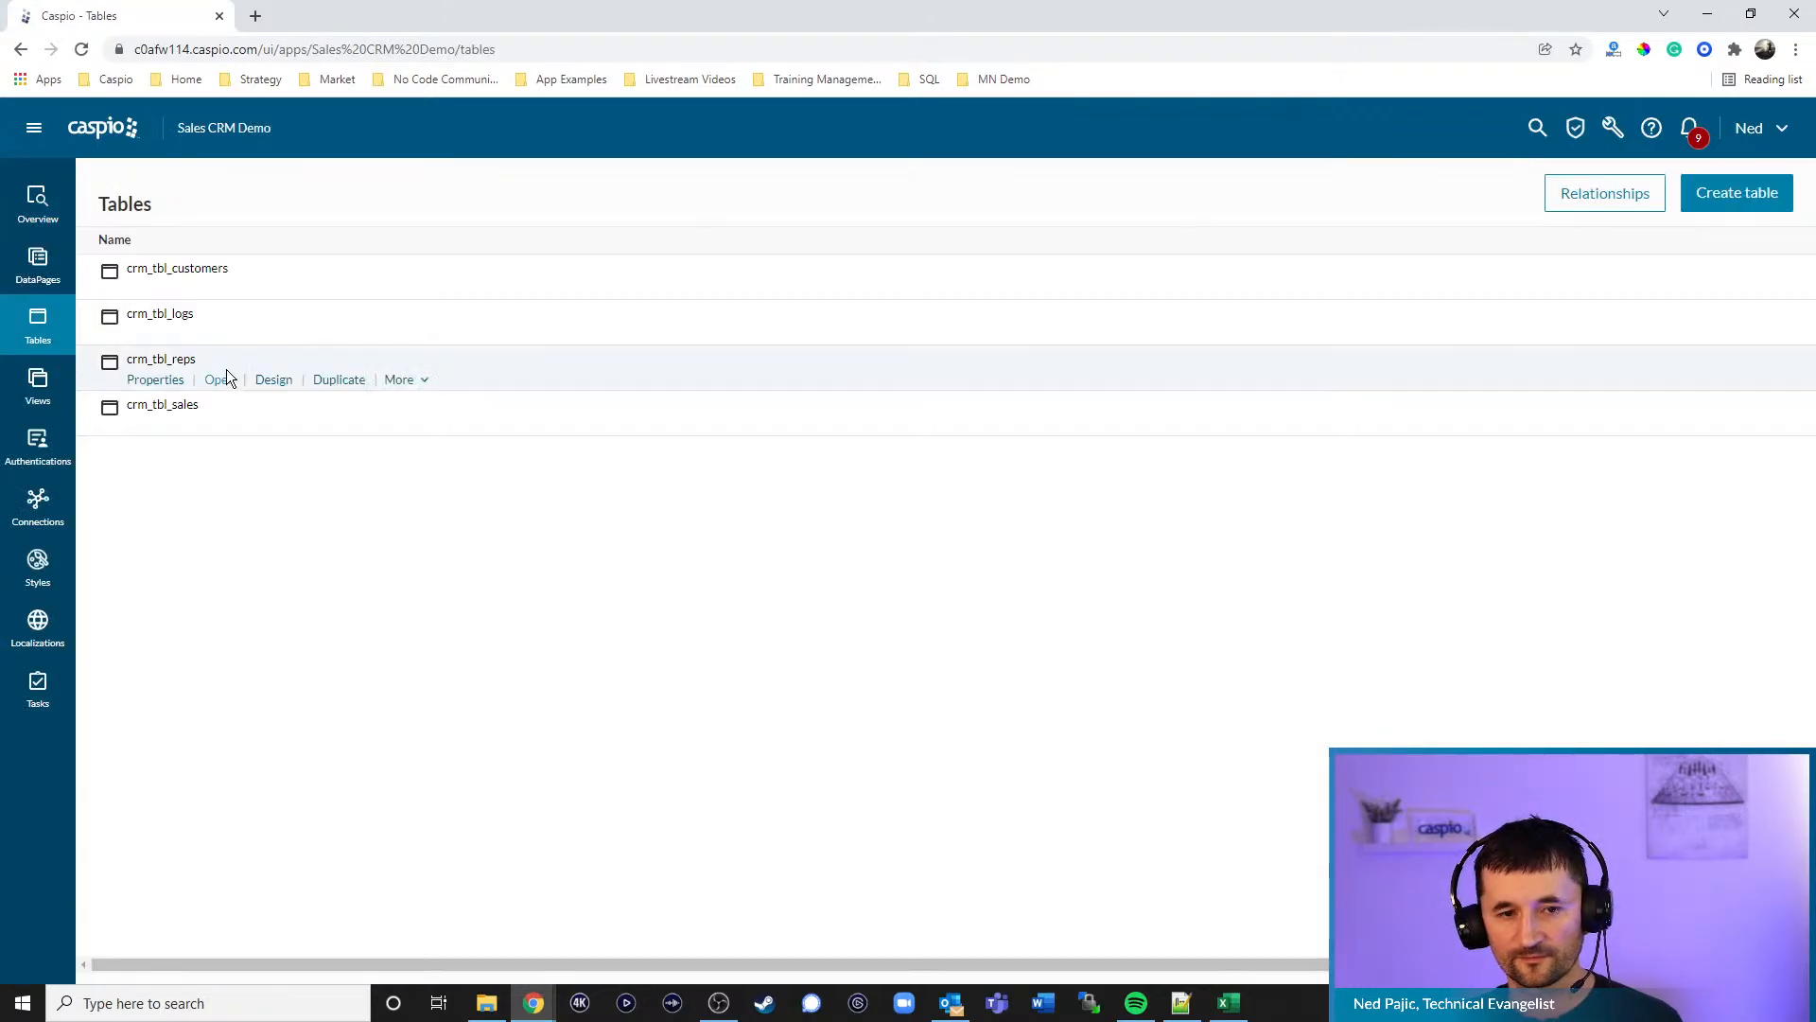
pyautogui.click(218, 290)
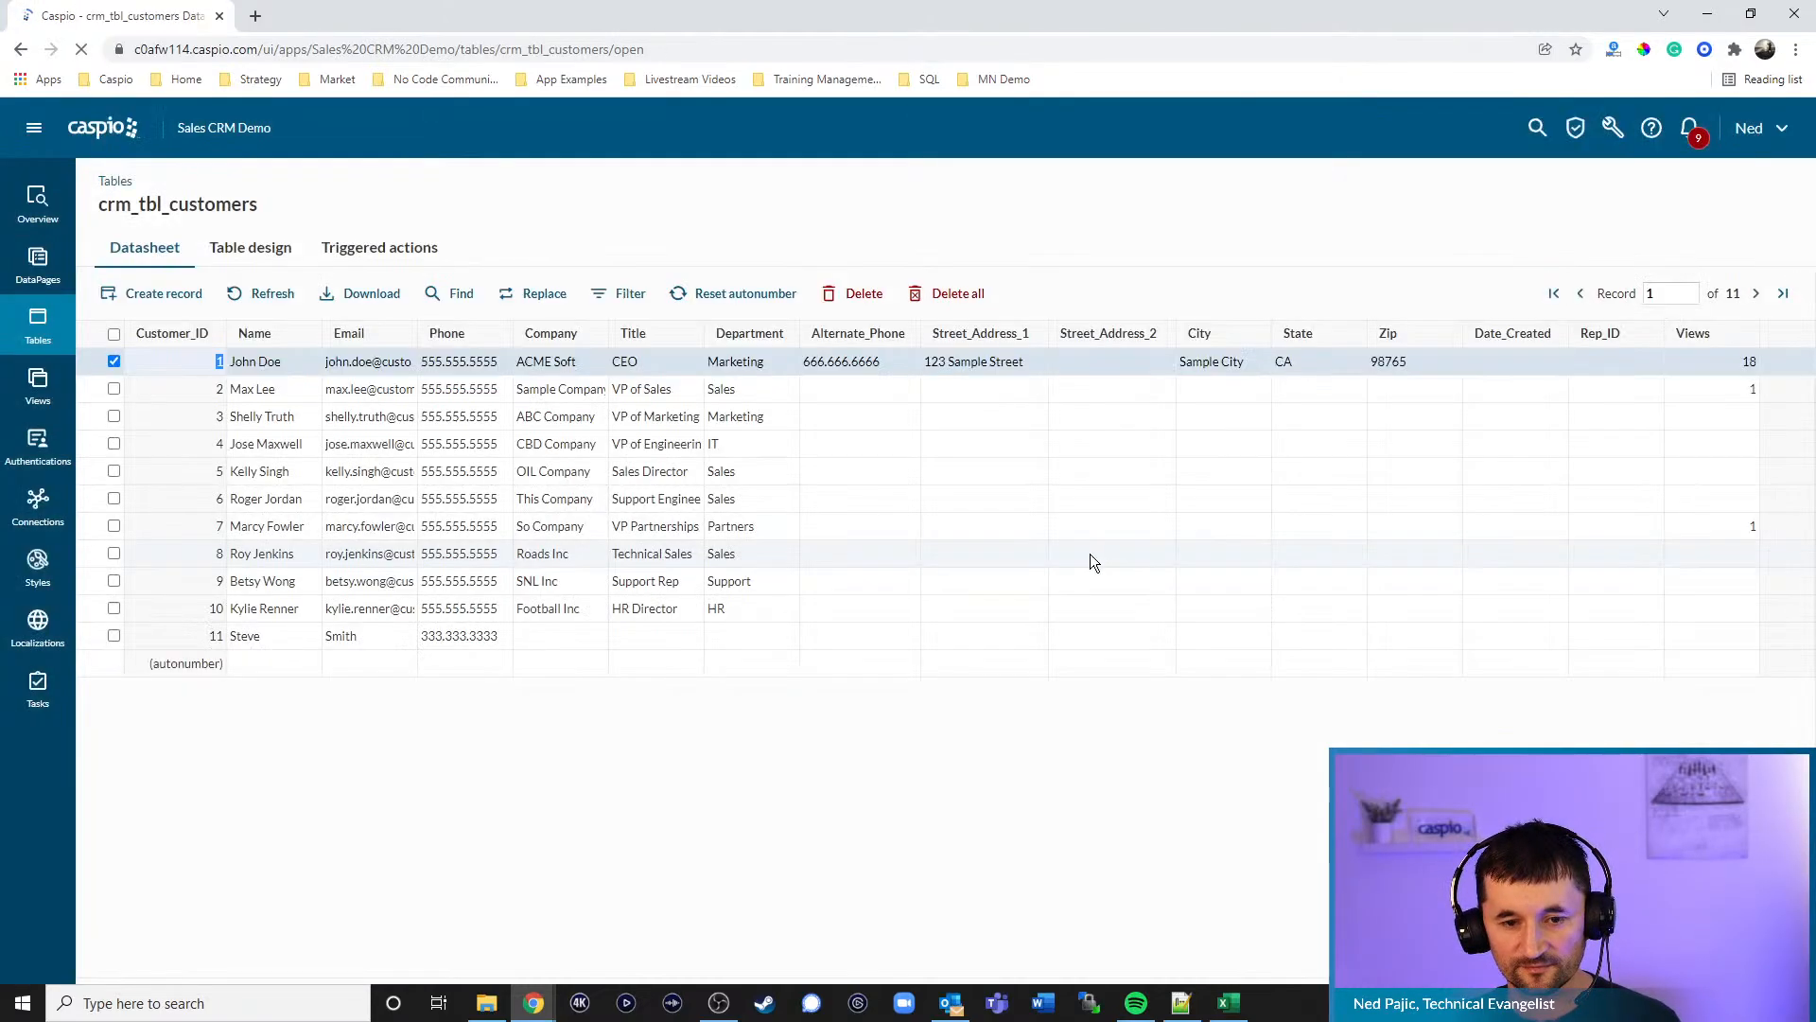
# - Reload the datasheet to confirm the 10 reimported customers, then start a new blank record
pyautogui.click(274, 294)
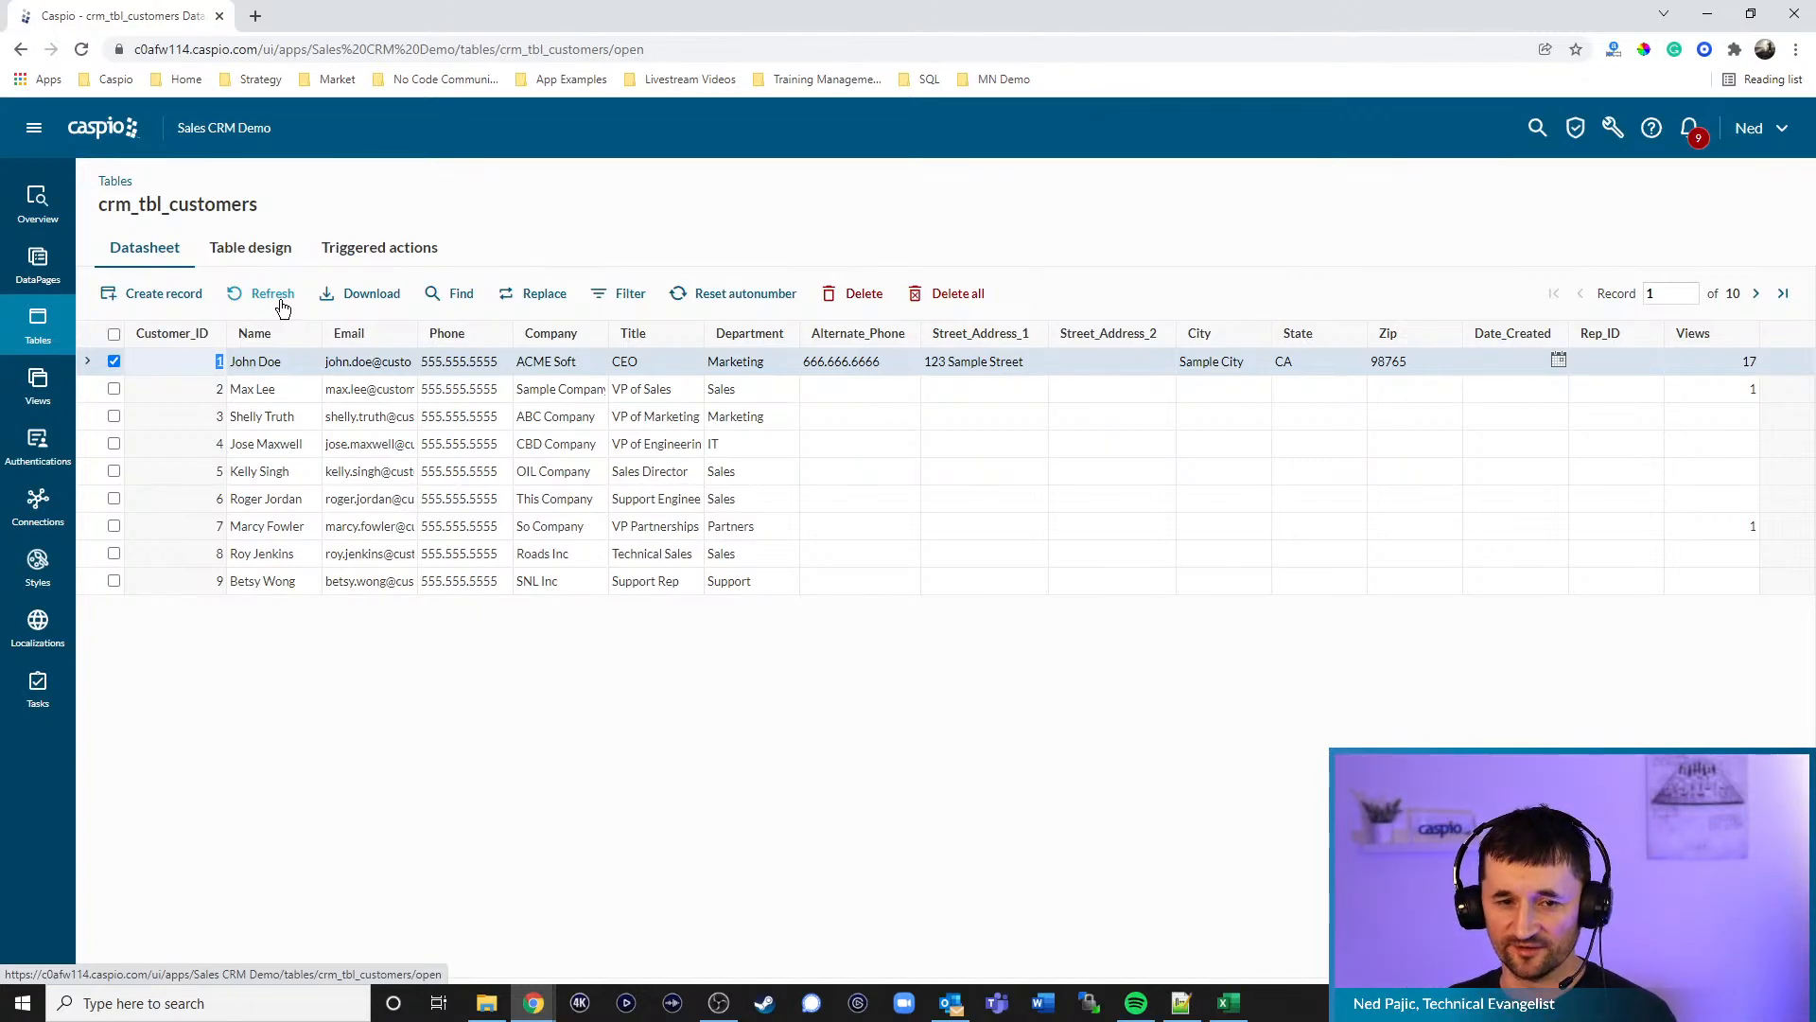
pyautogui.click(281, 305)
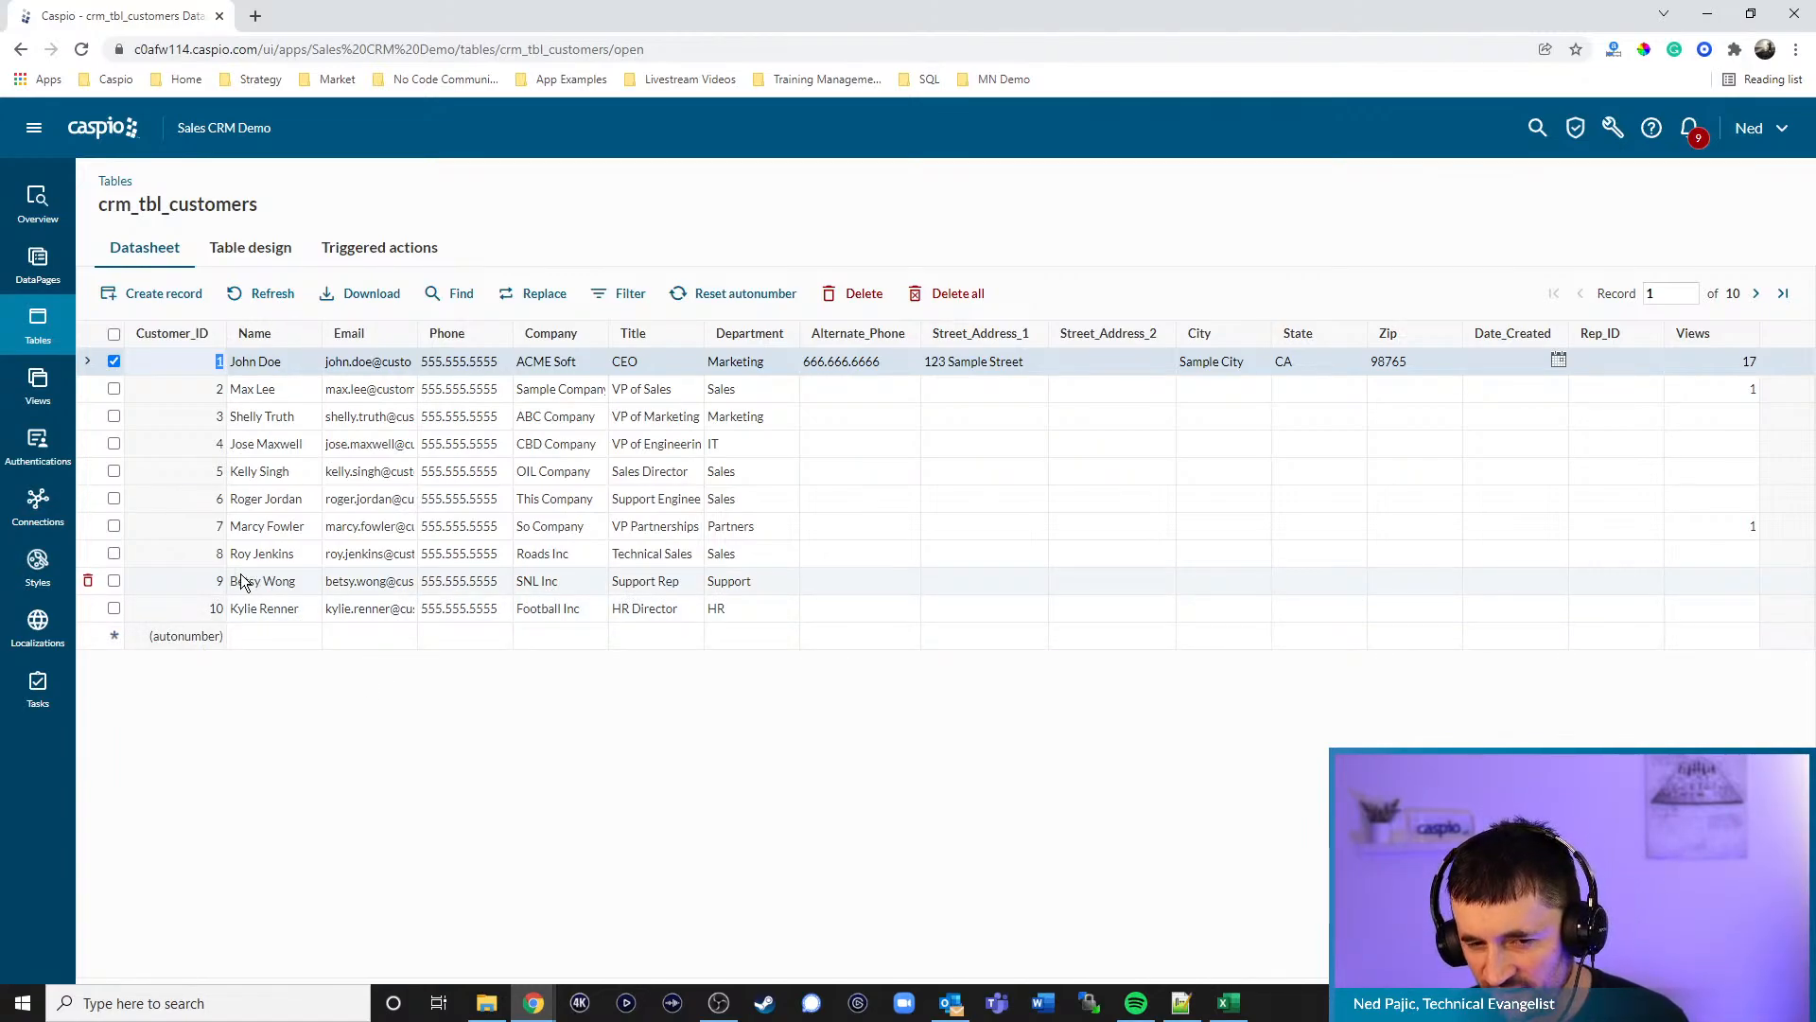
pyautogui.click(272, 635)
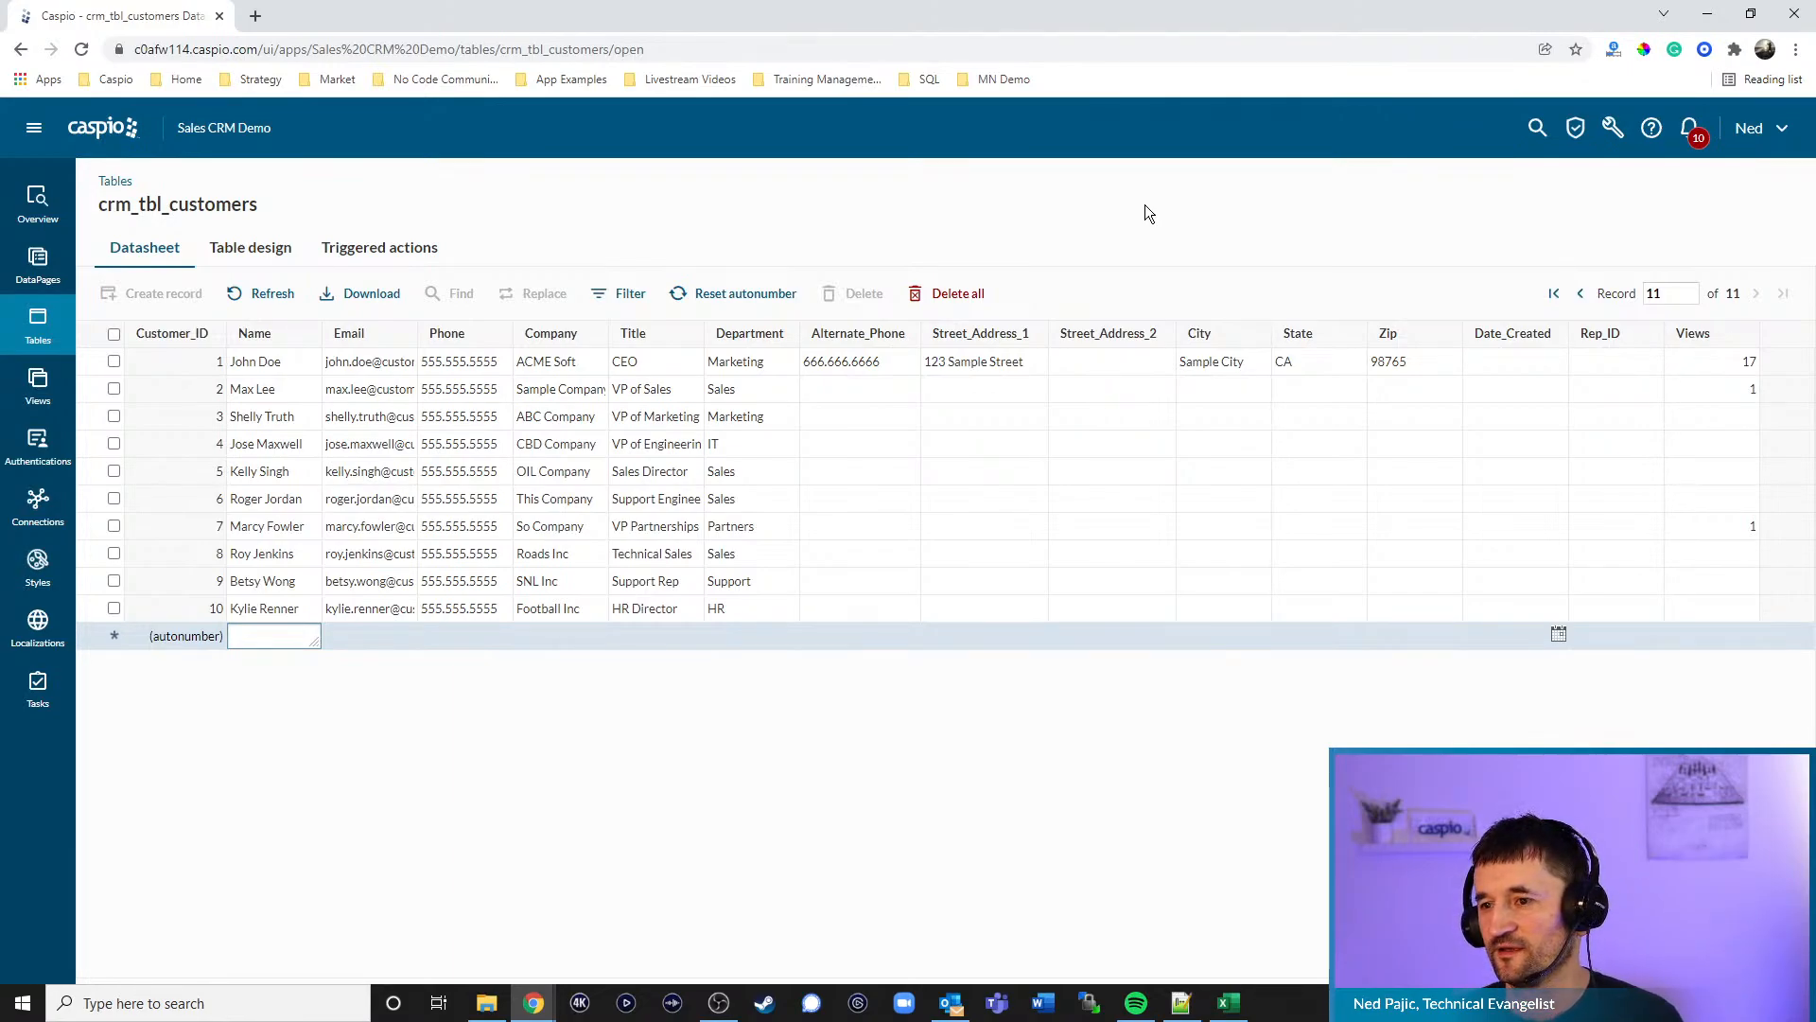
# - Open the Data import/export tasks page from the data tools menu
pyautogui.click(1612, 131)
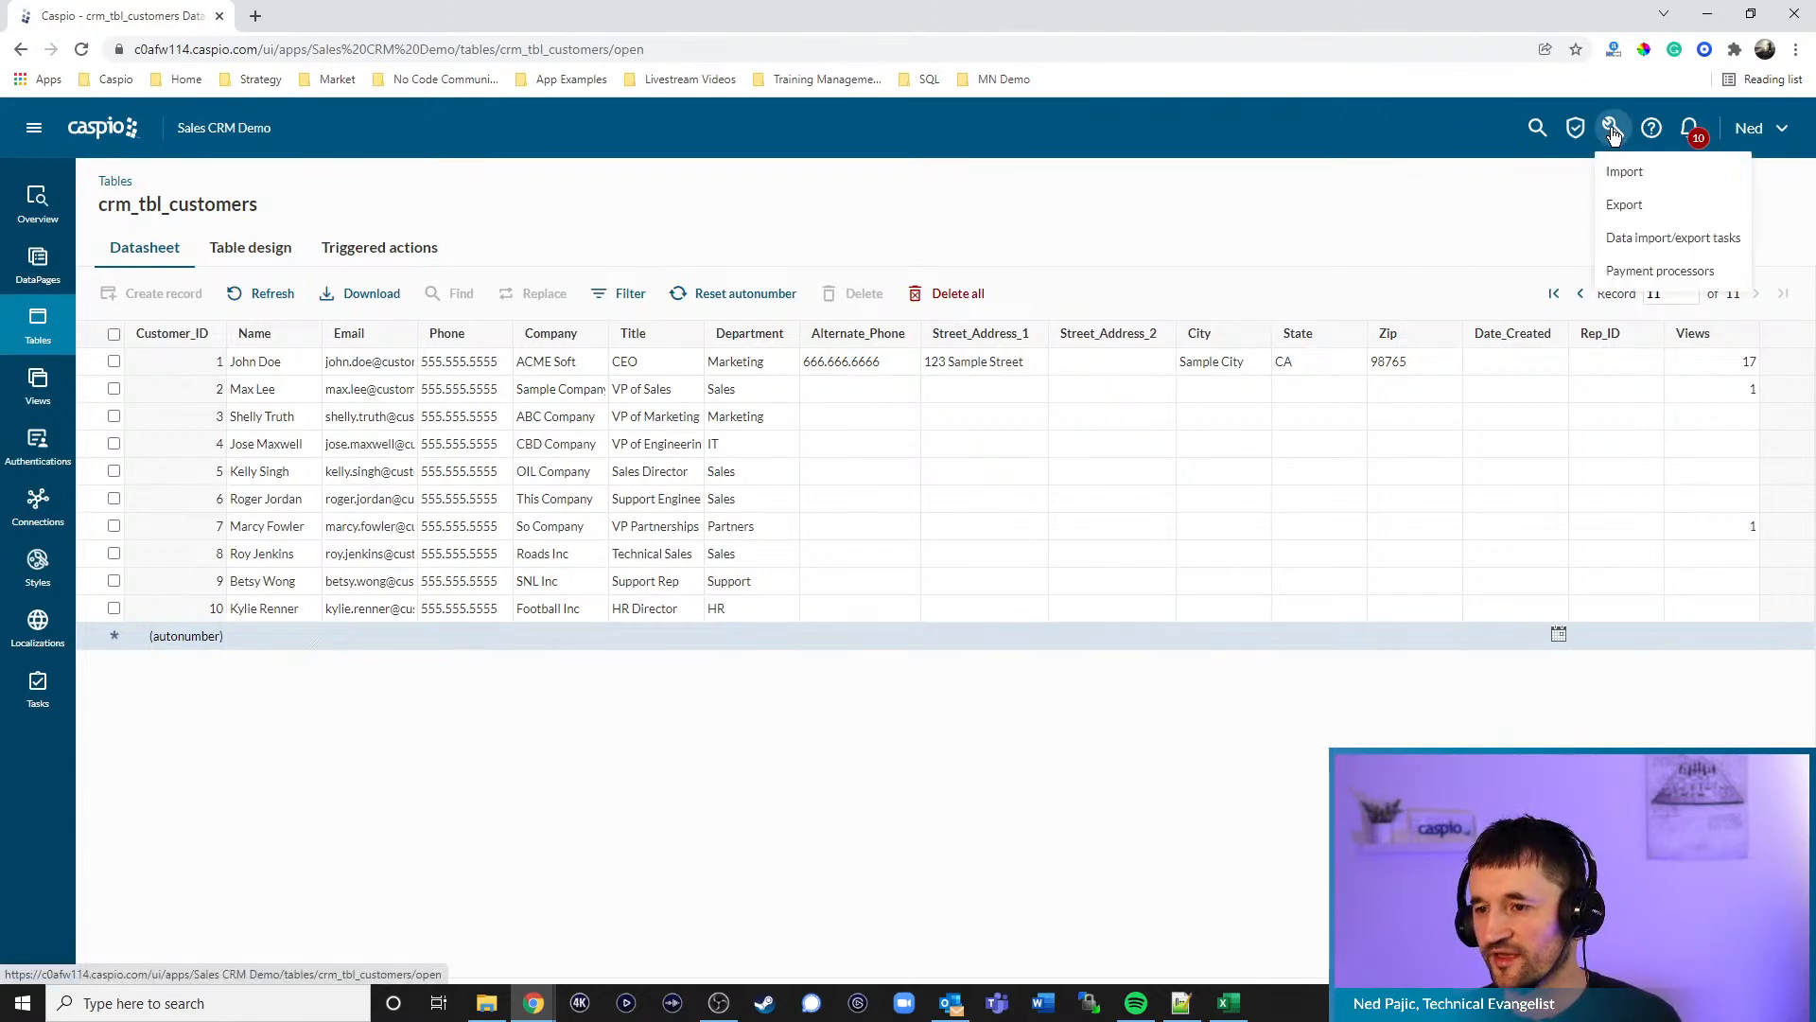
pyautogui.click(1646, 239)
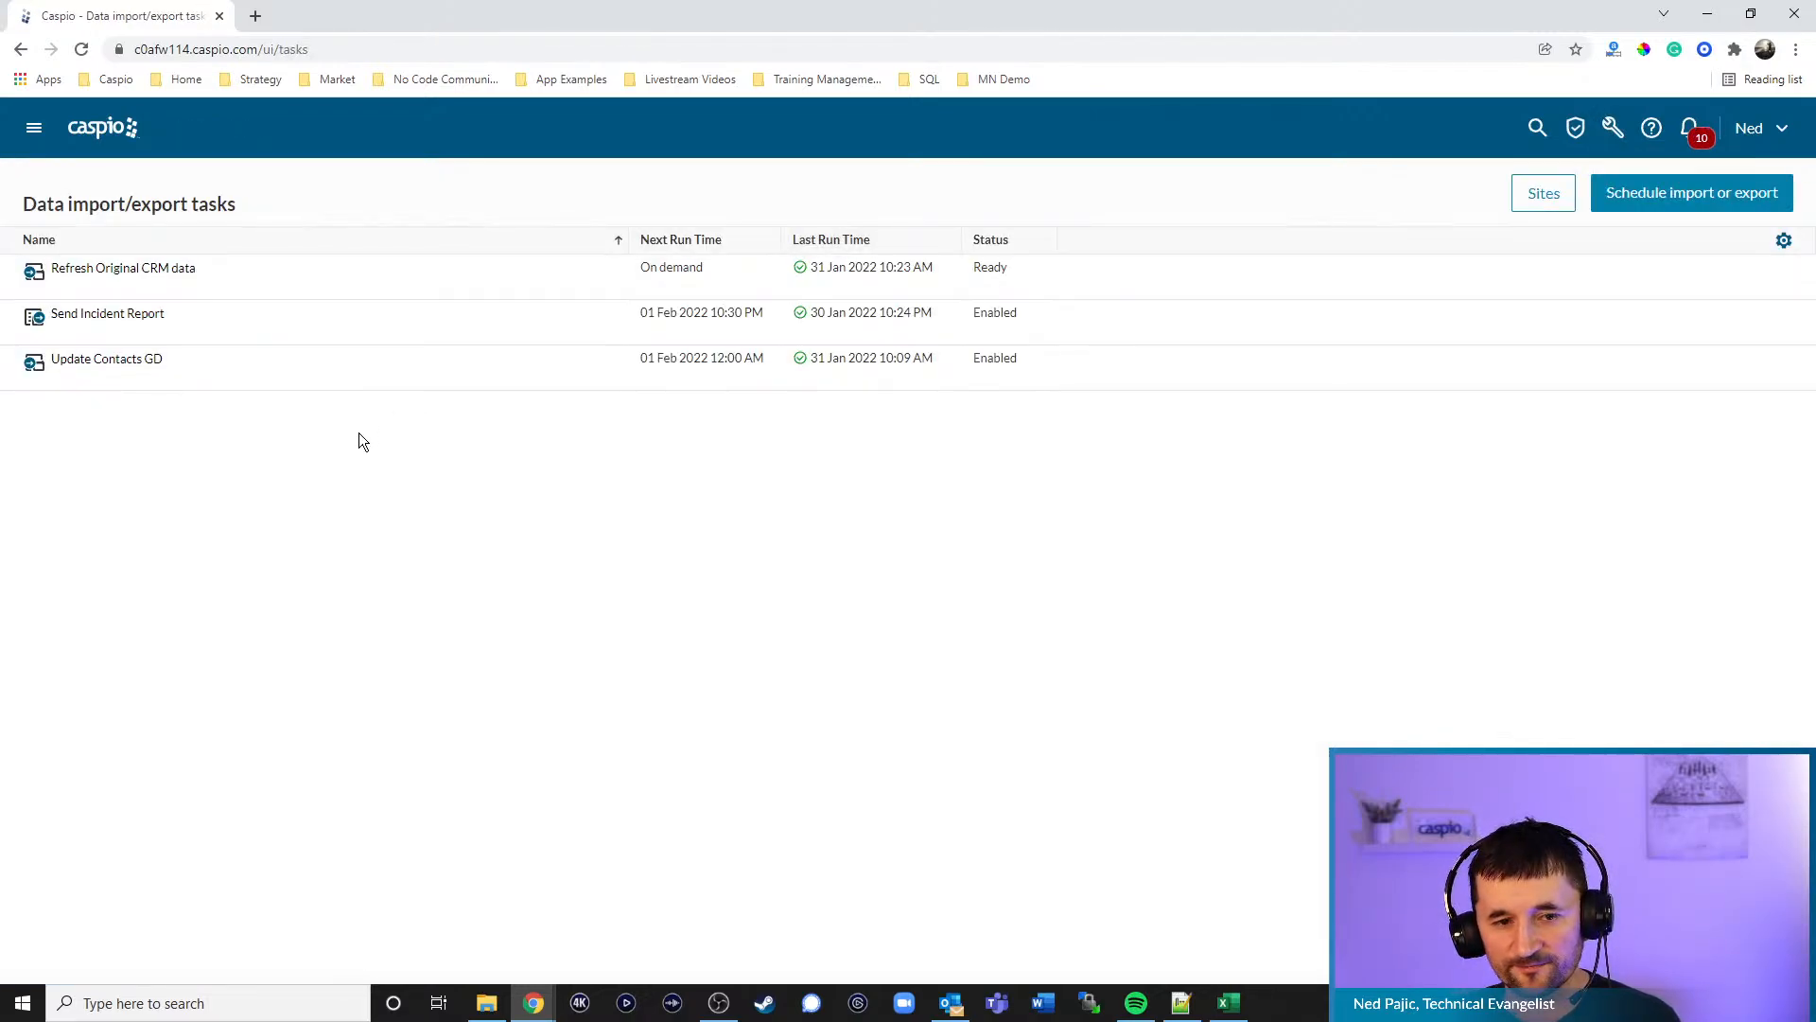
pyautogui.moveTo(121, 314)
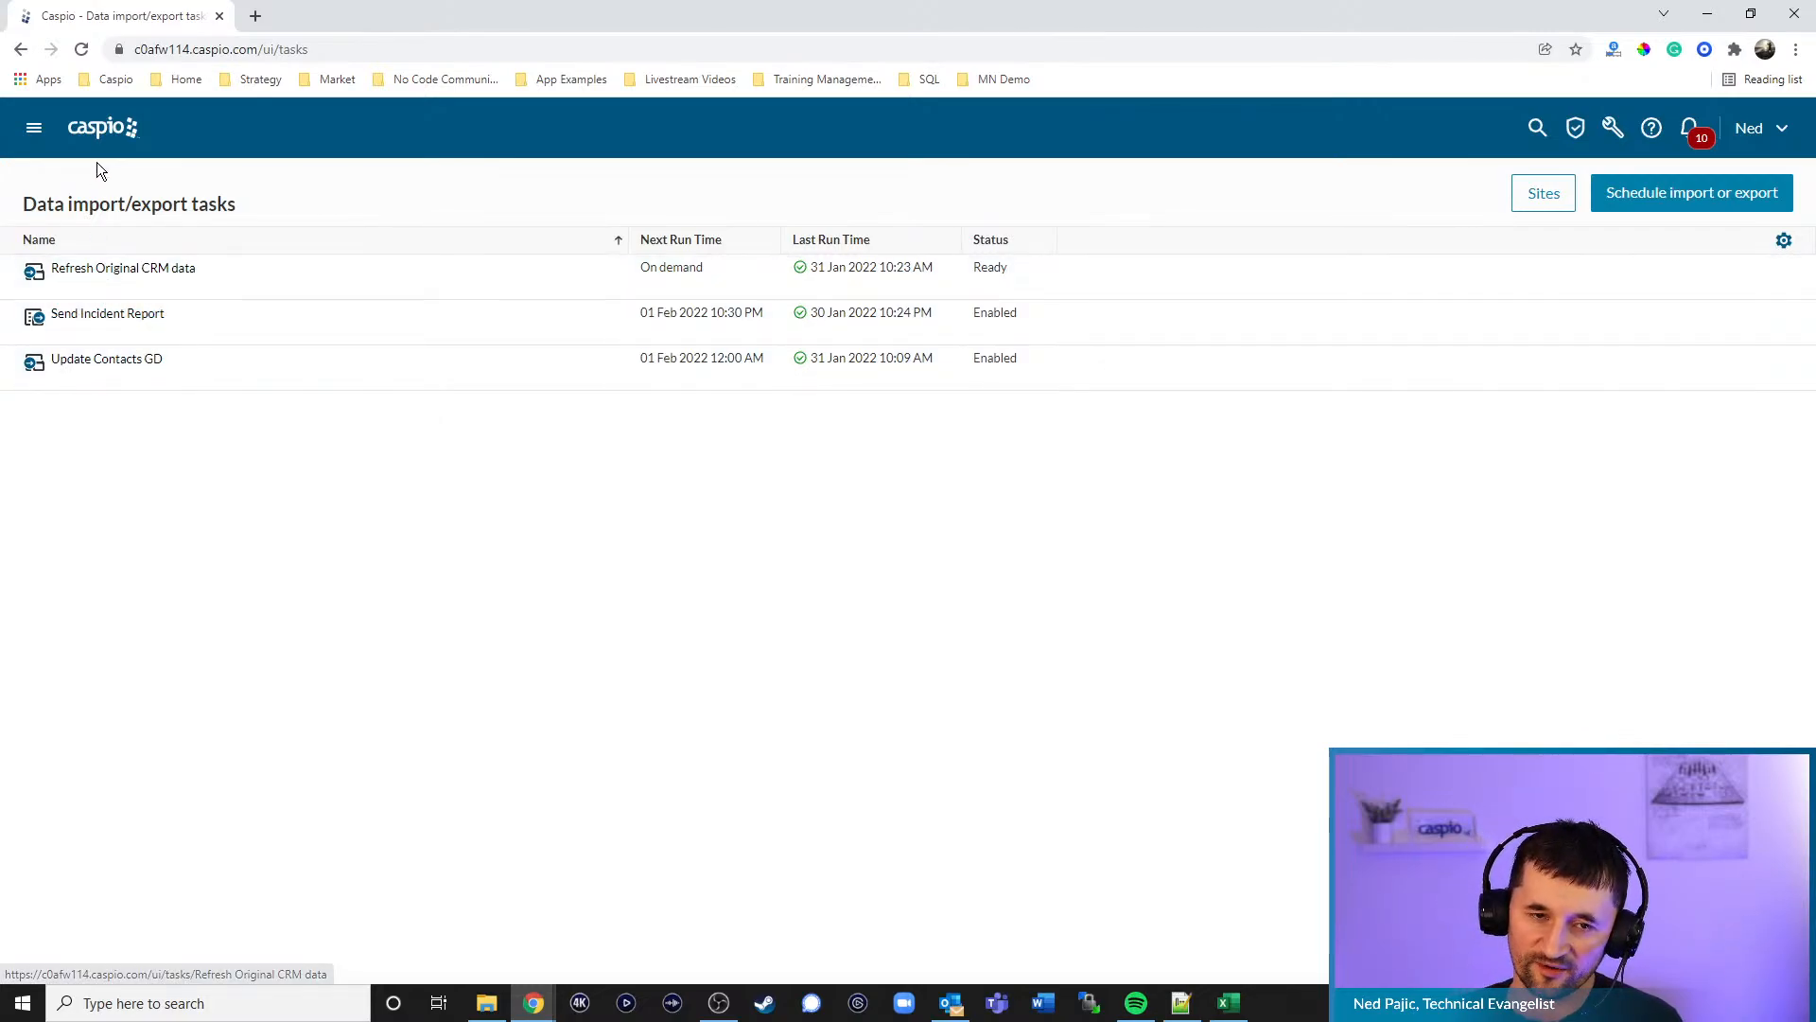
# - Open Construction Safety Reports' csr_tbl_incidents datasheet showing a near miss and an injury
pyautogui.click(100, 129)
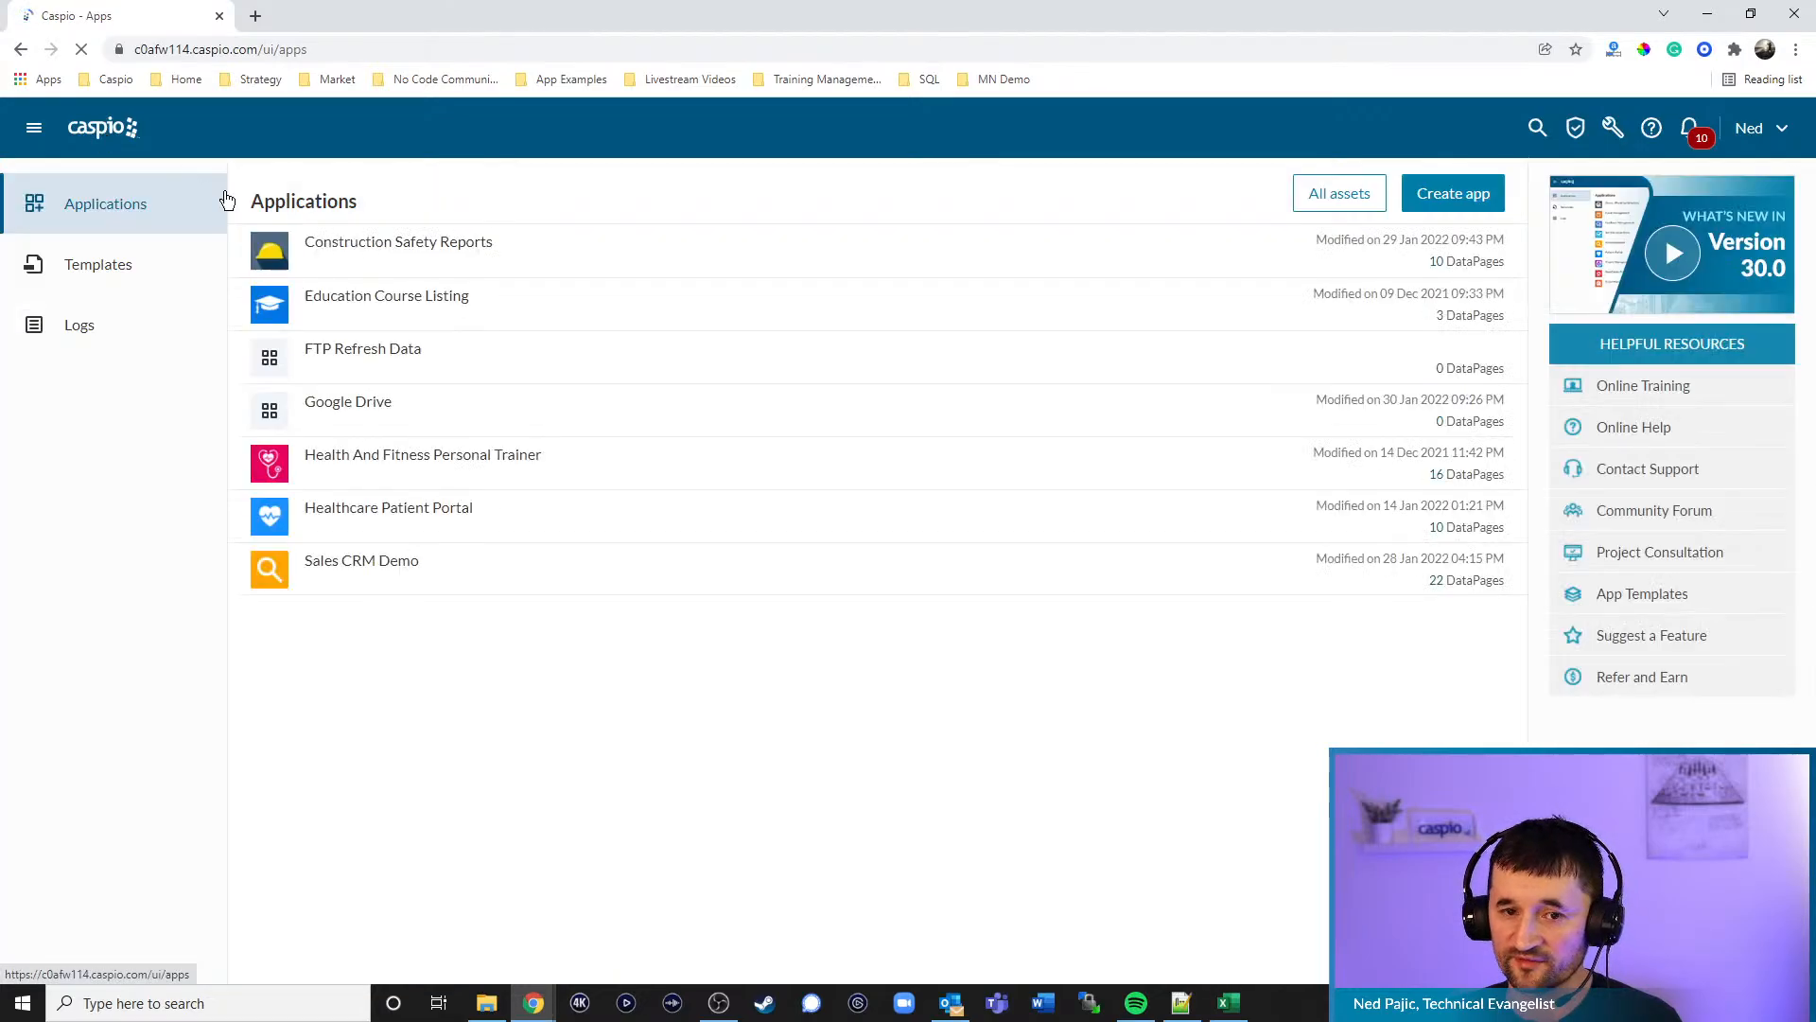
pyautogui.moveTo(340, 264)
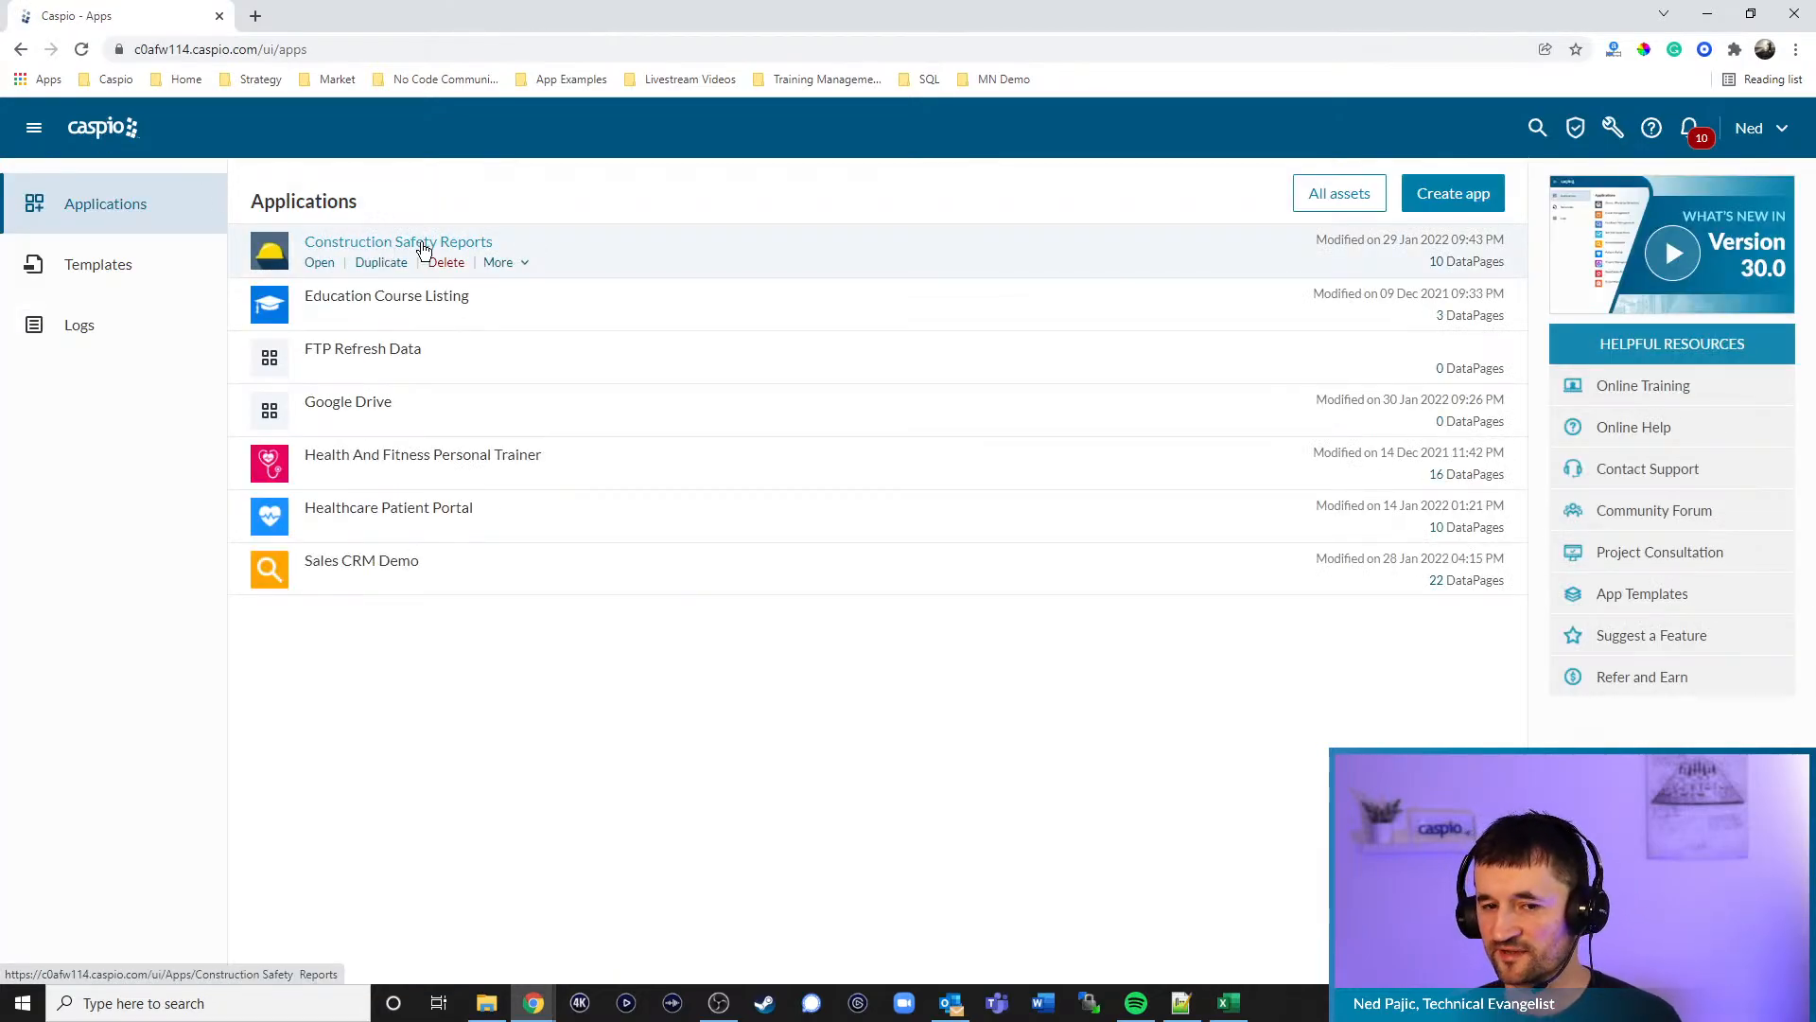
pyautogui.click(316, 263)
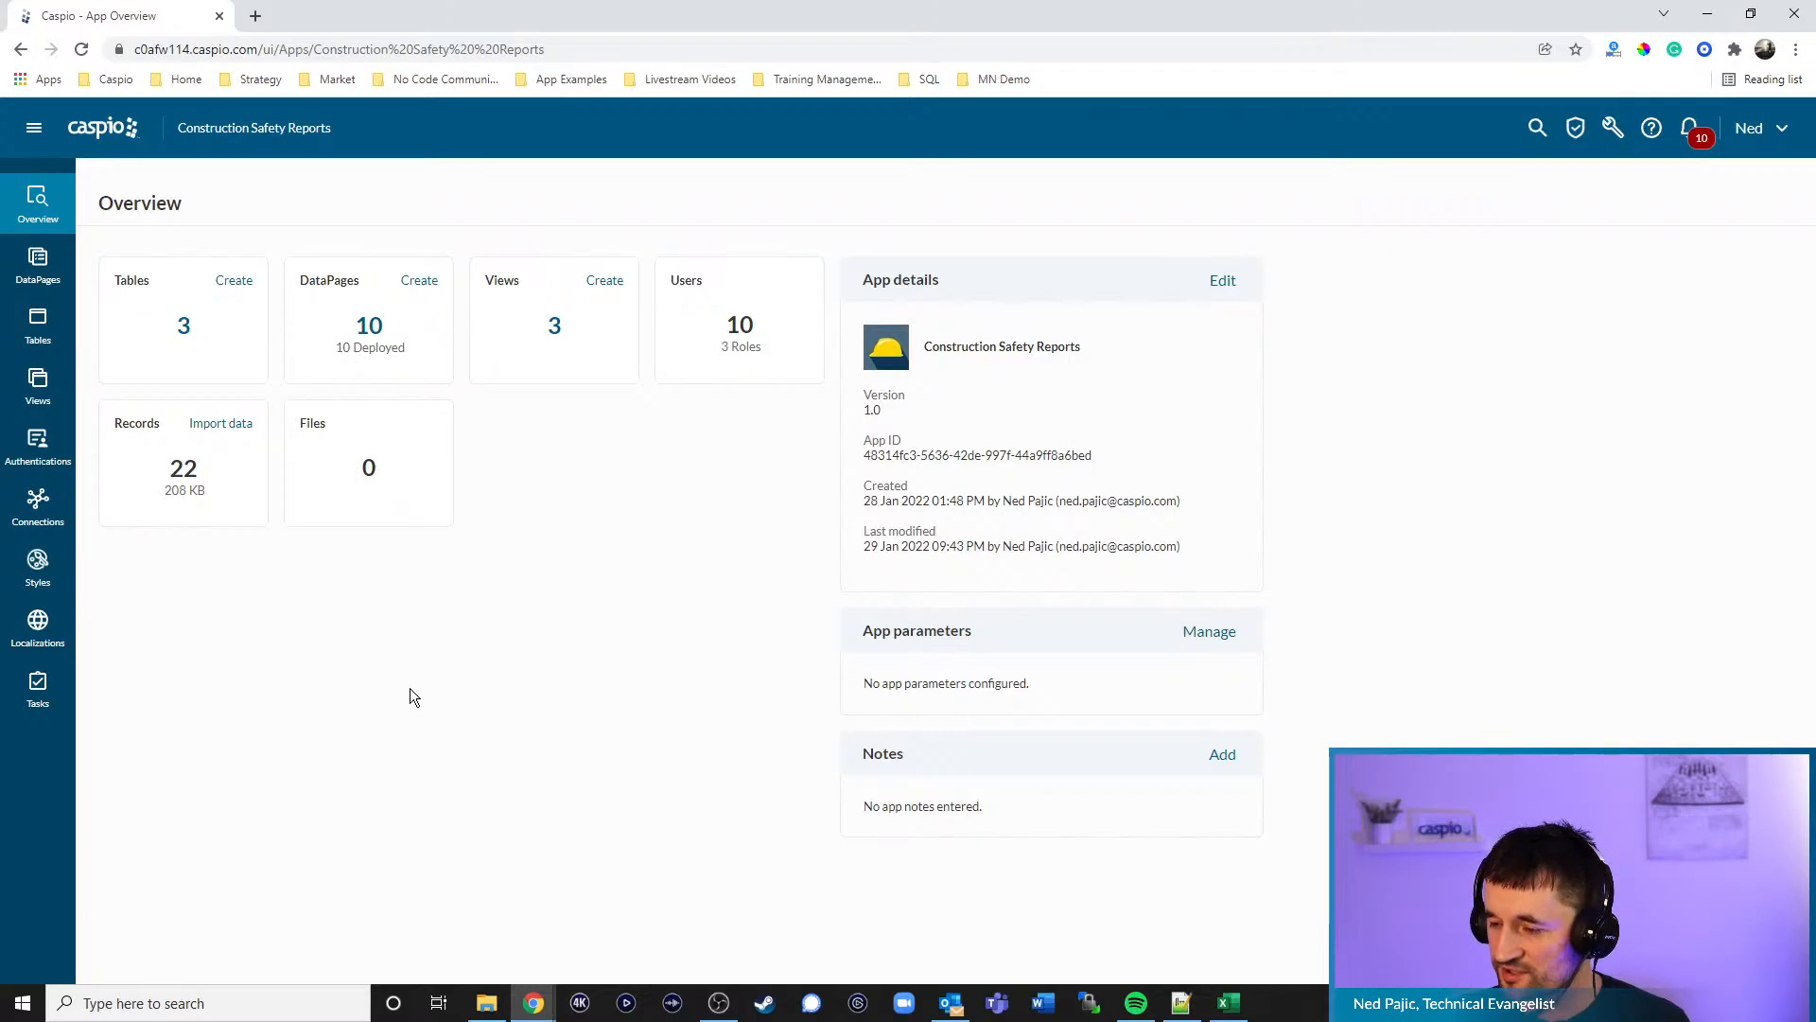
pyautogui.click(38, 324)
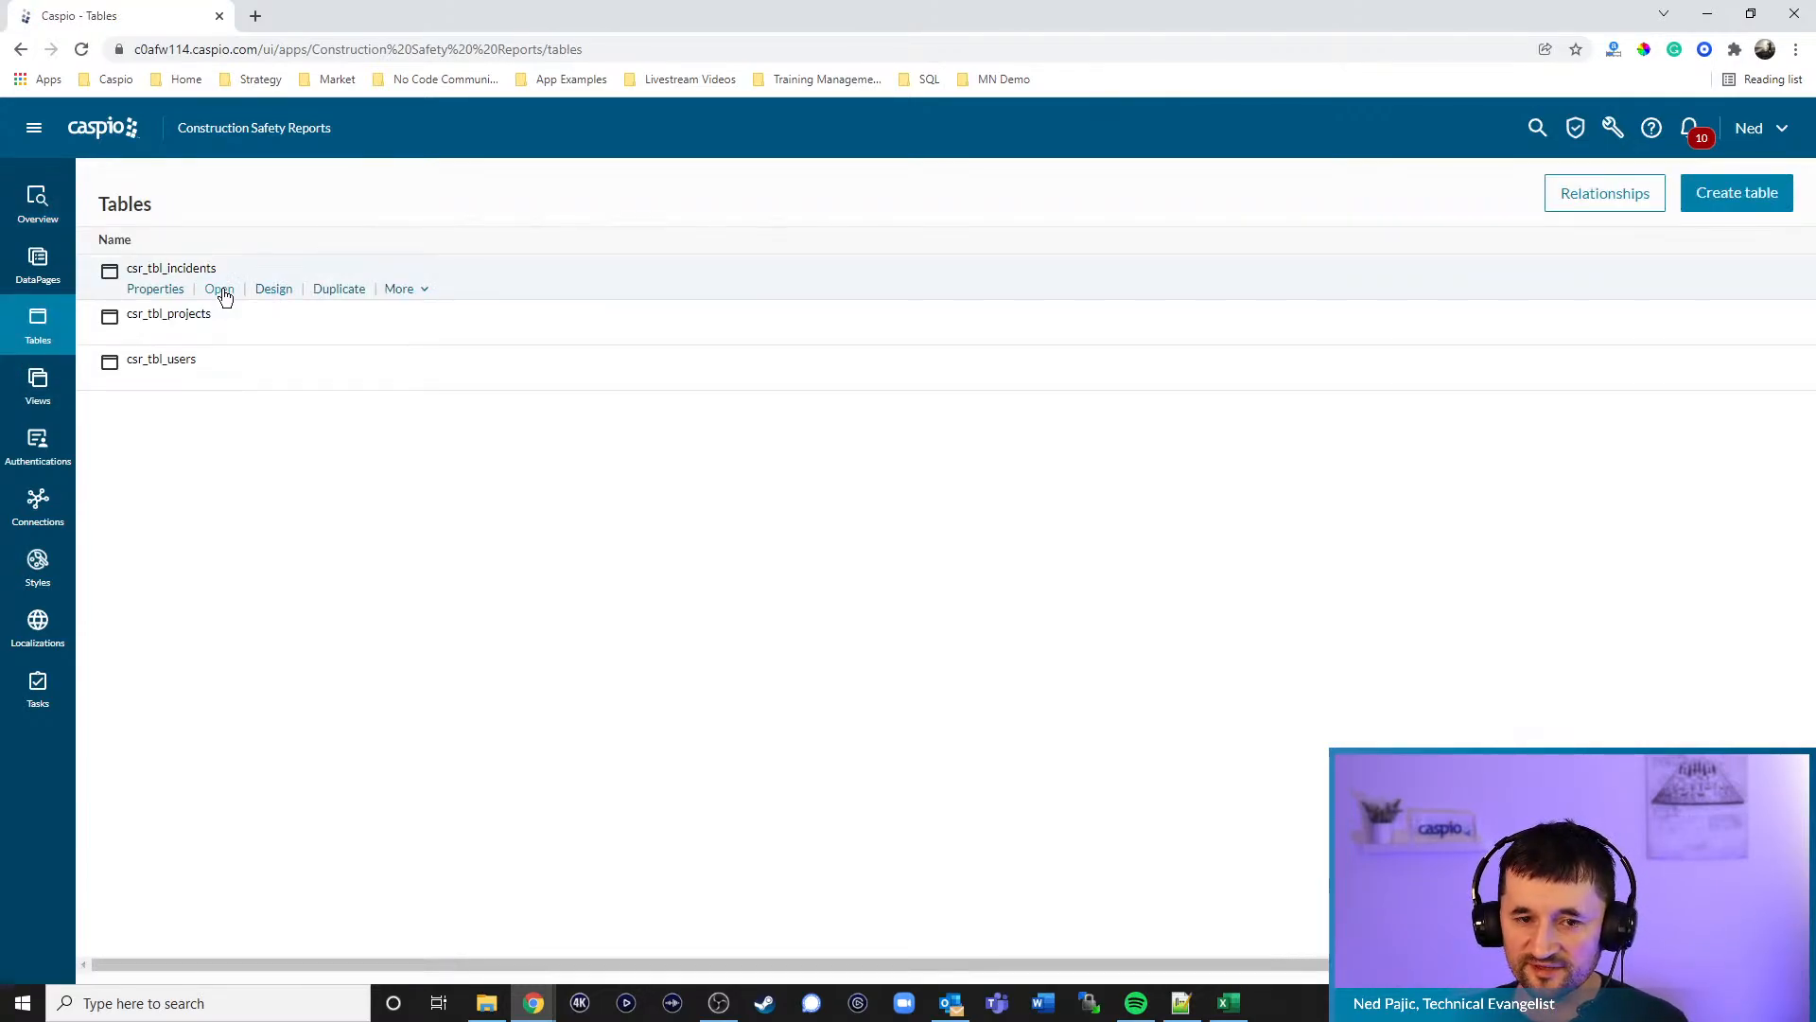
pyautogui.click(219, 288)
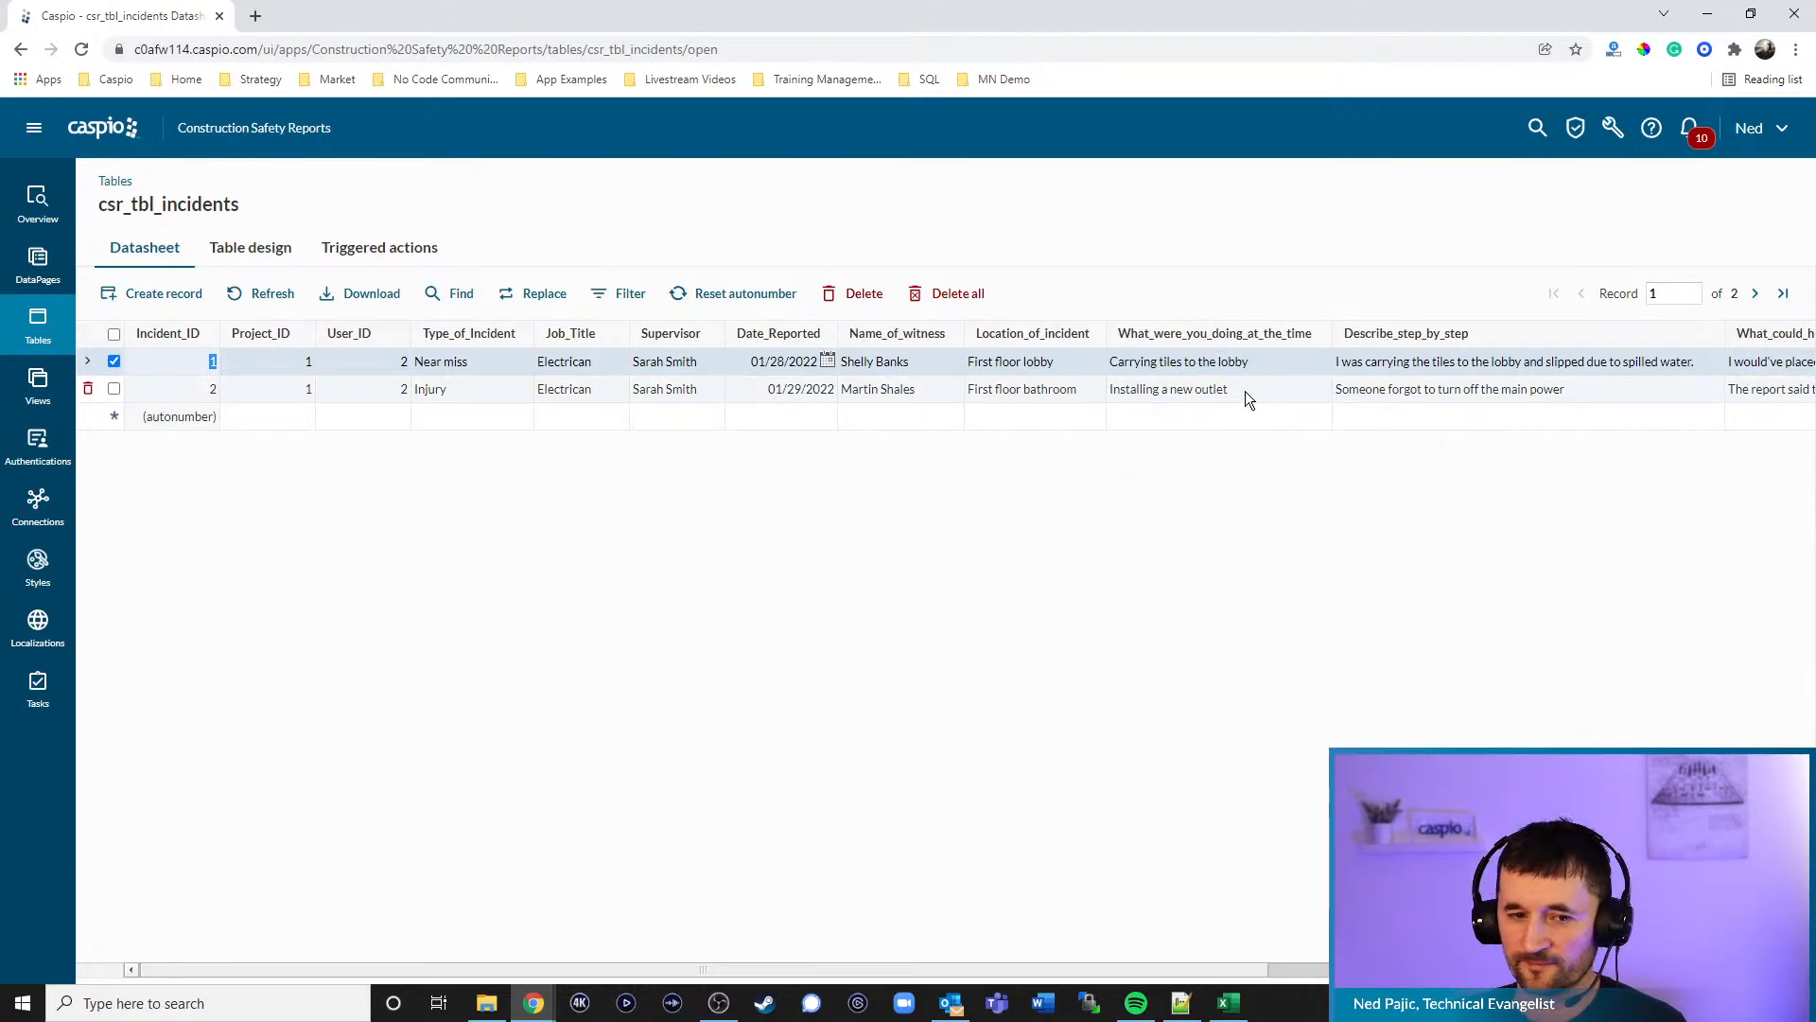
pyautogui.click(1627, 151)
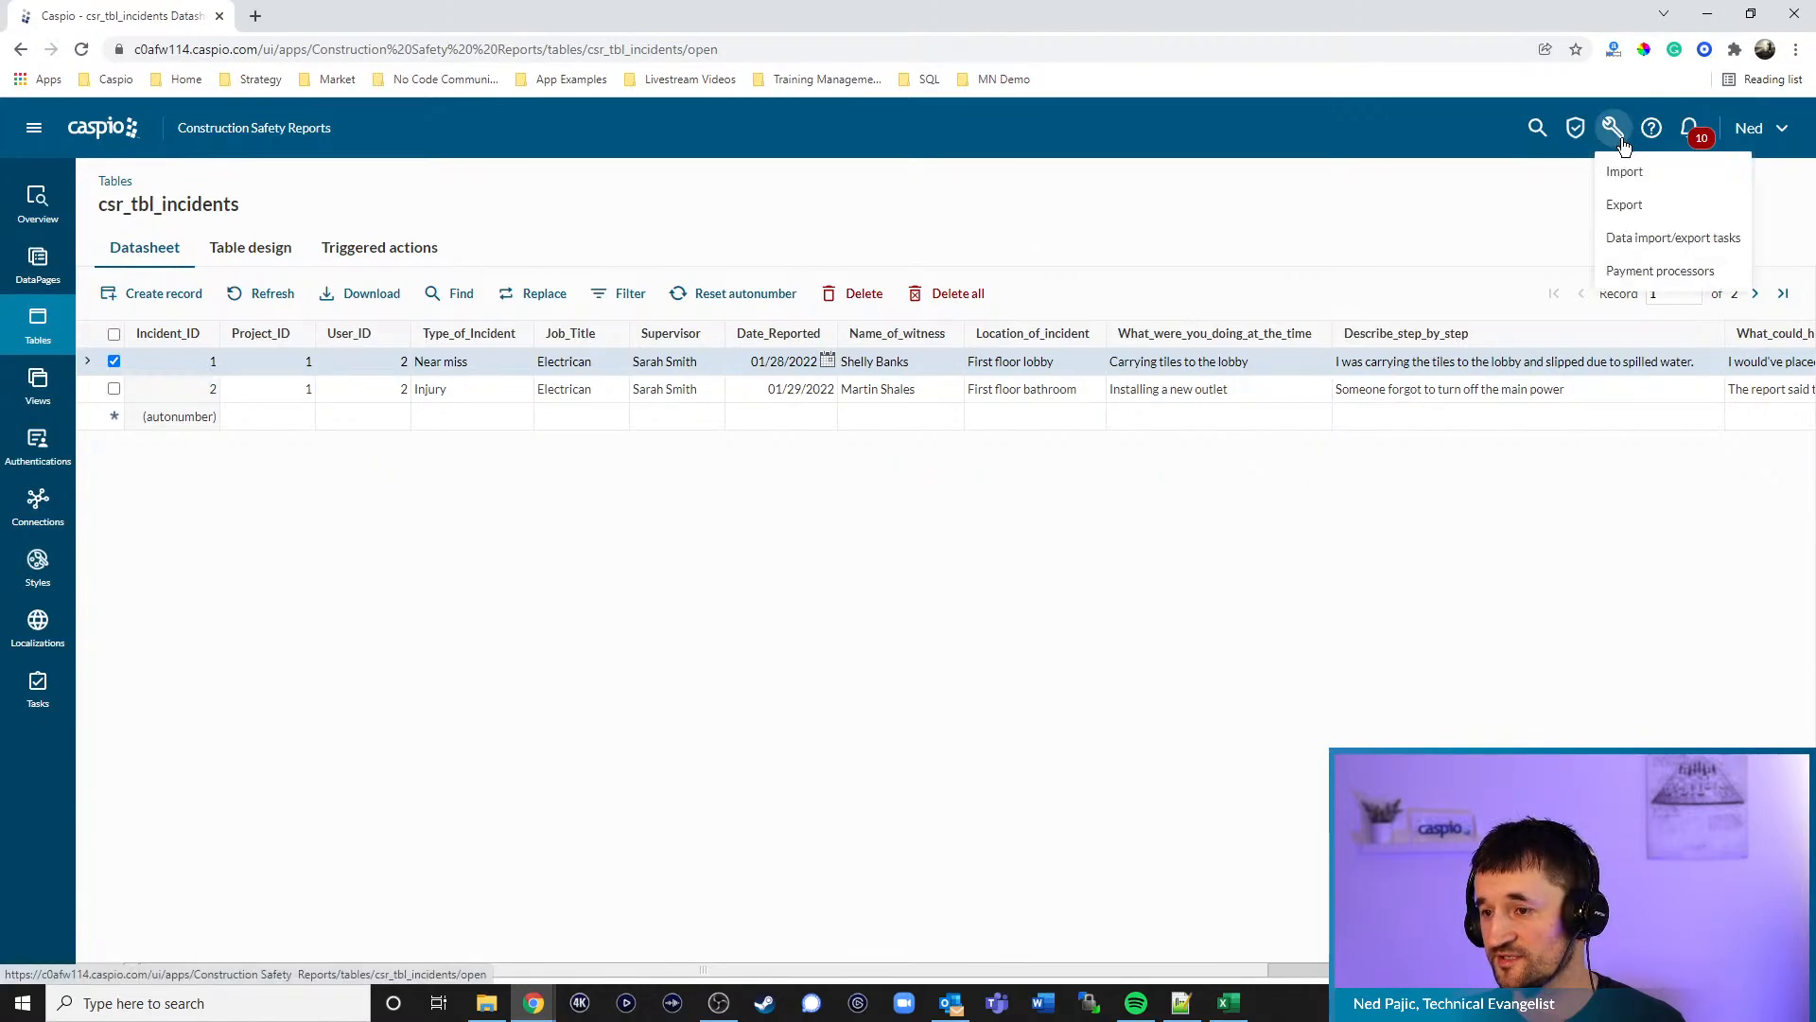
# - Open the Send Incident Report task and review its exported tables, schedule and email notification settings
pyautogui.click(1641, 247)
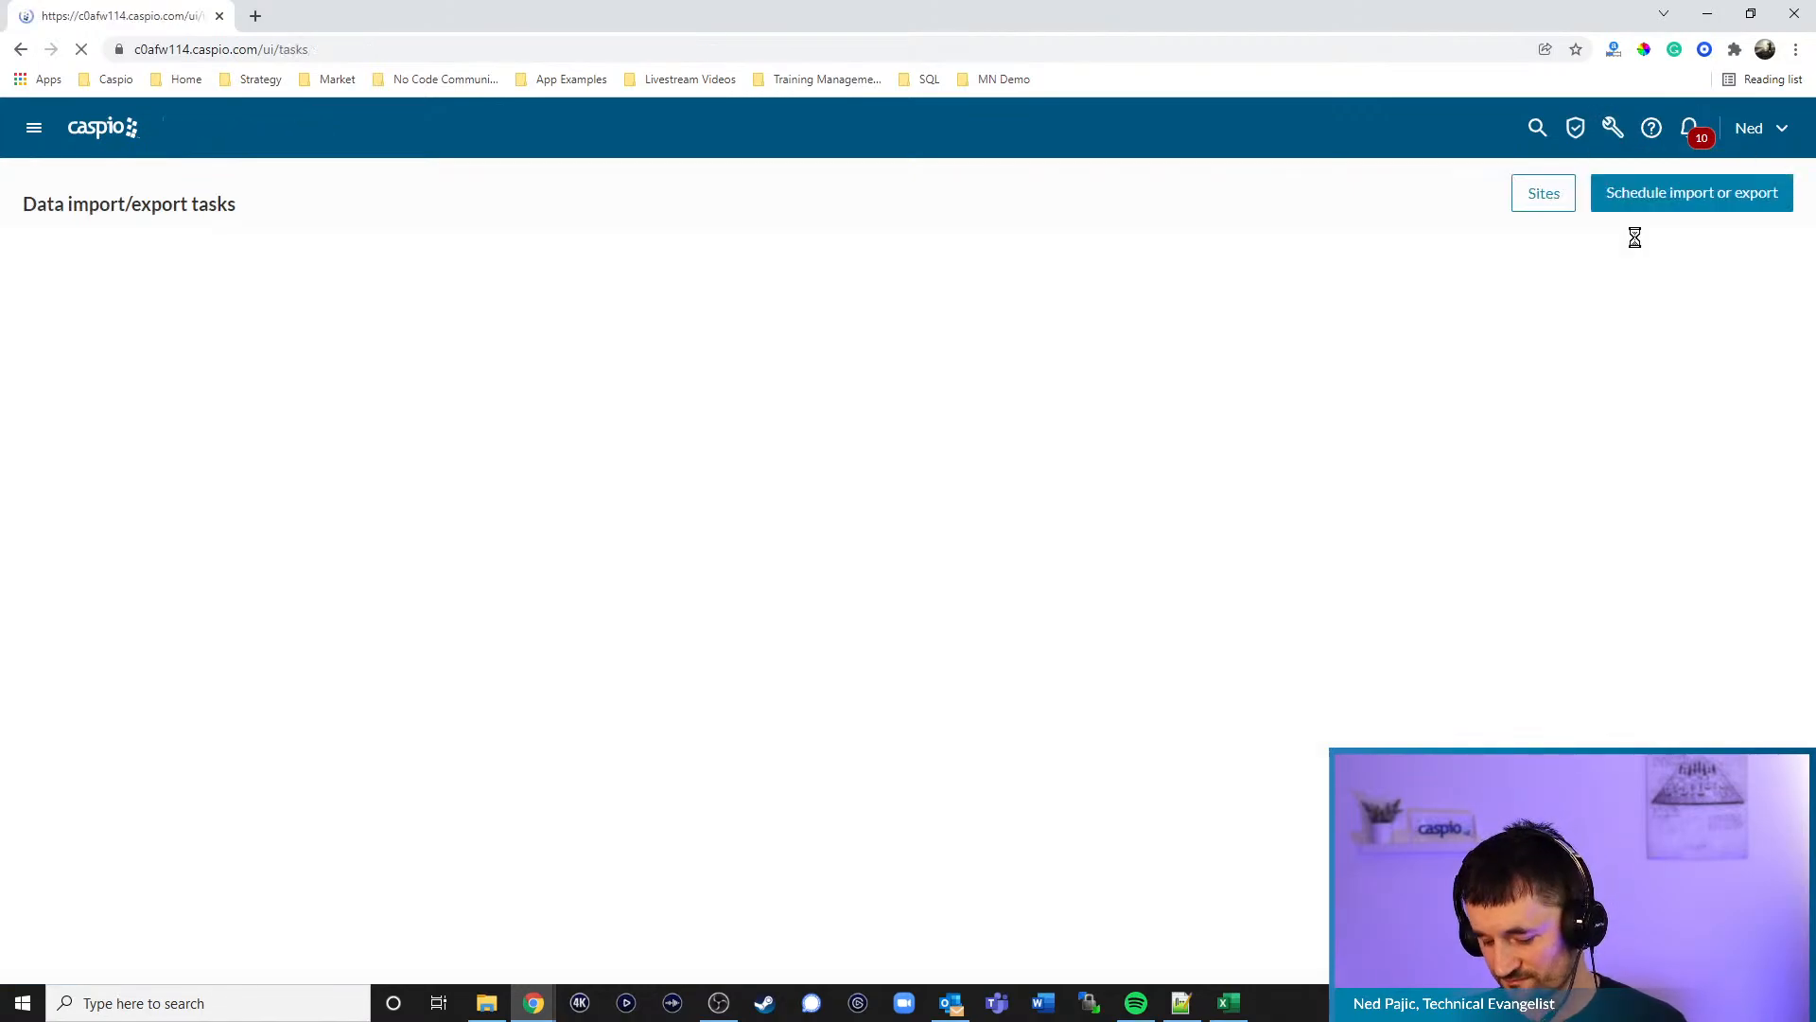
pyautogui.moveTo(202, 305)
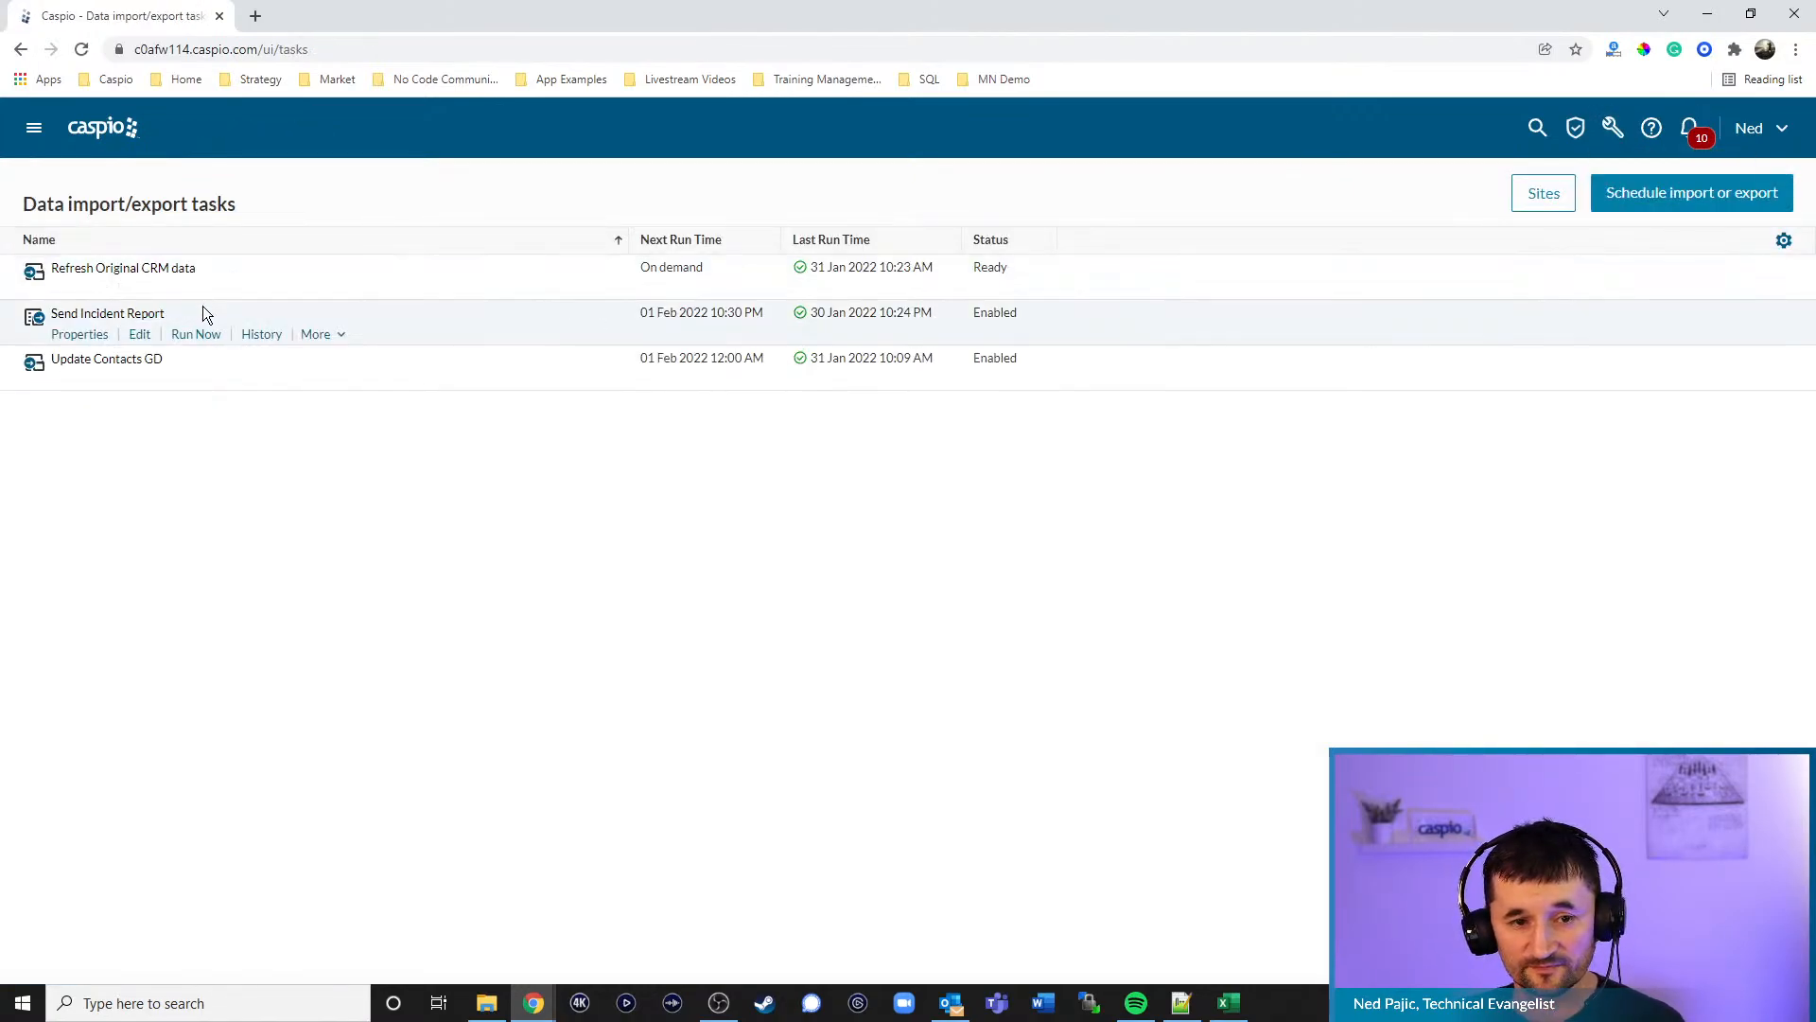
pyautogui.click(140, 335)
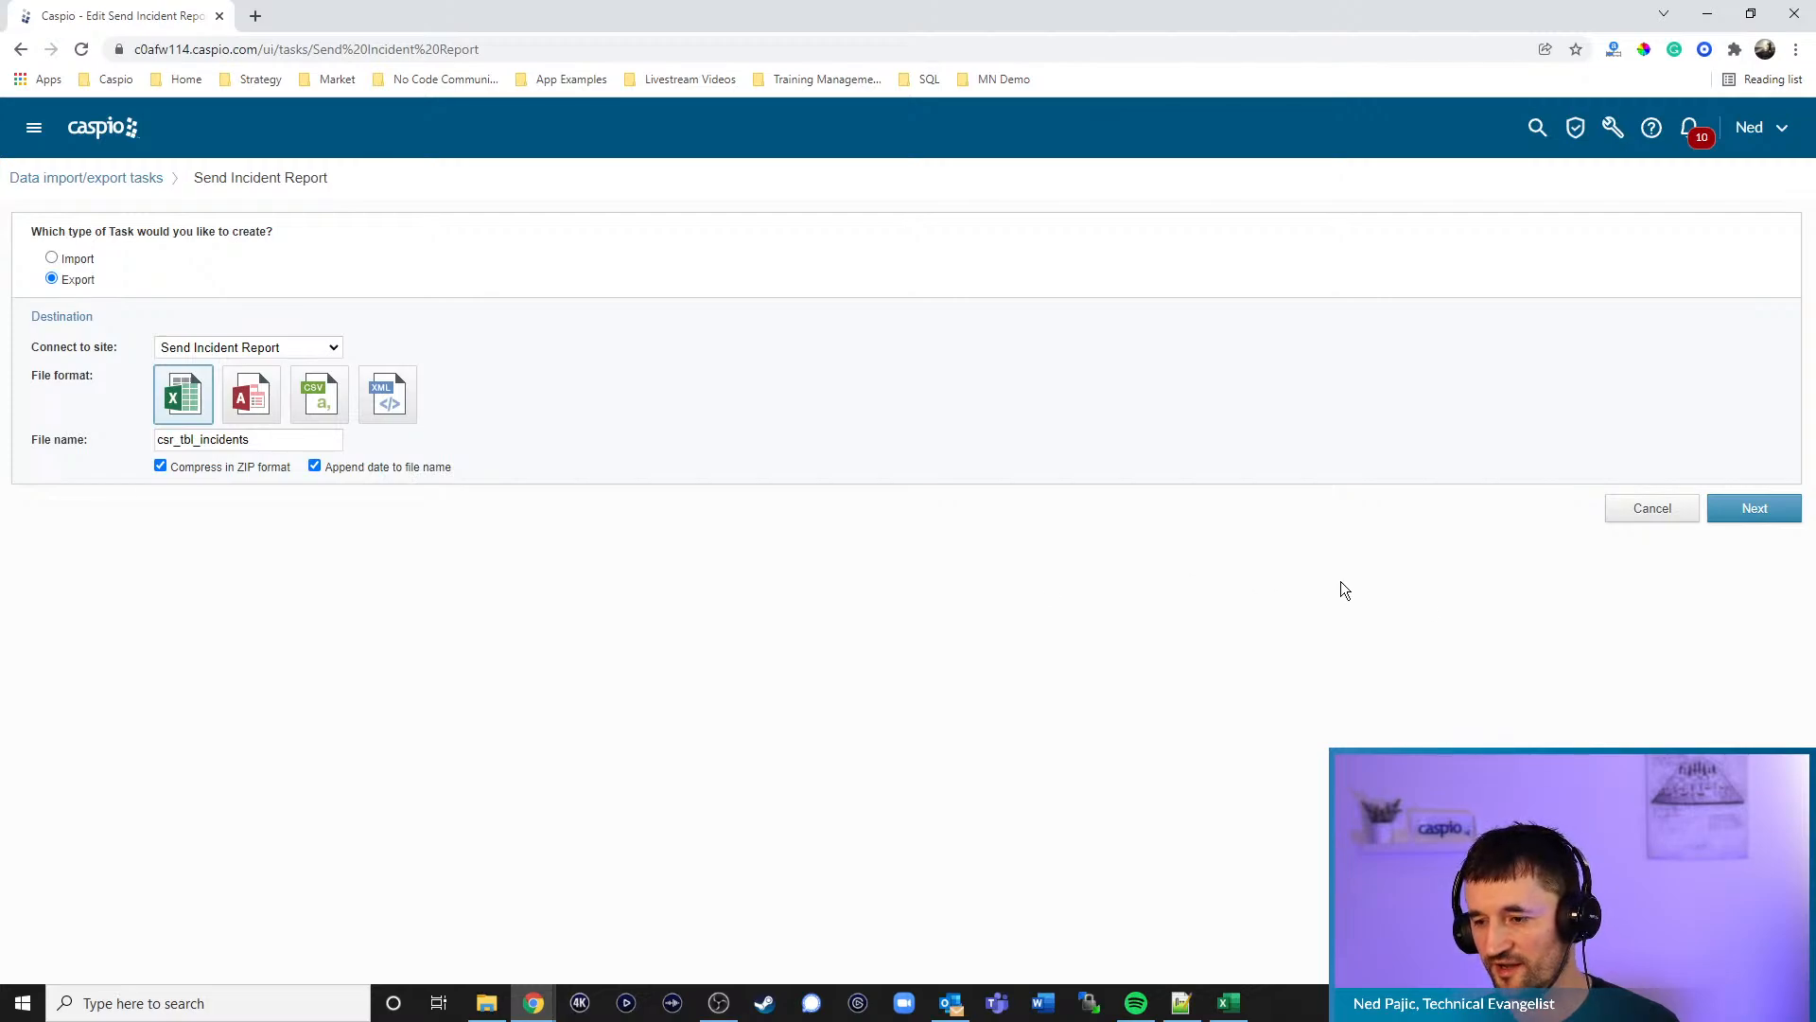
pyautogui.click(1750, 511)
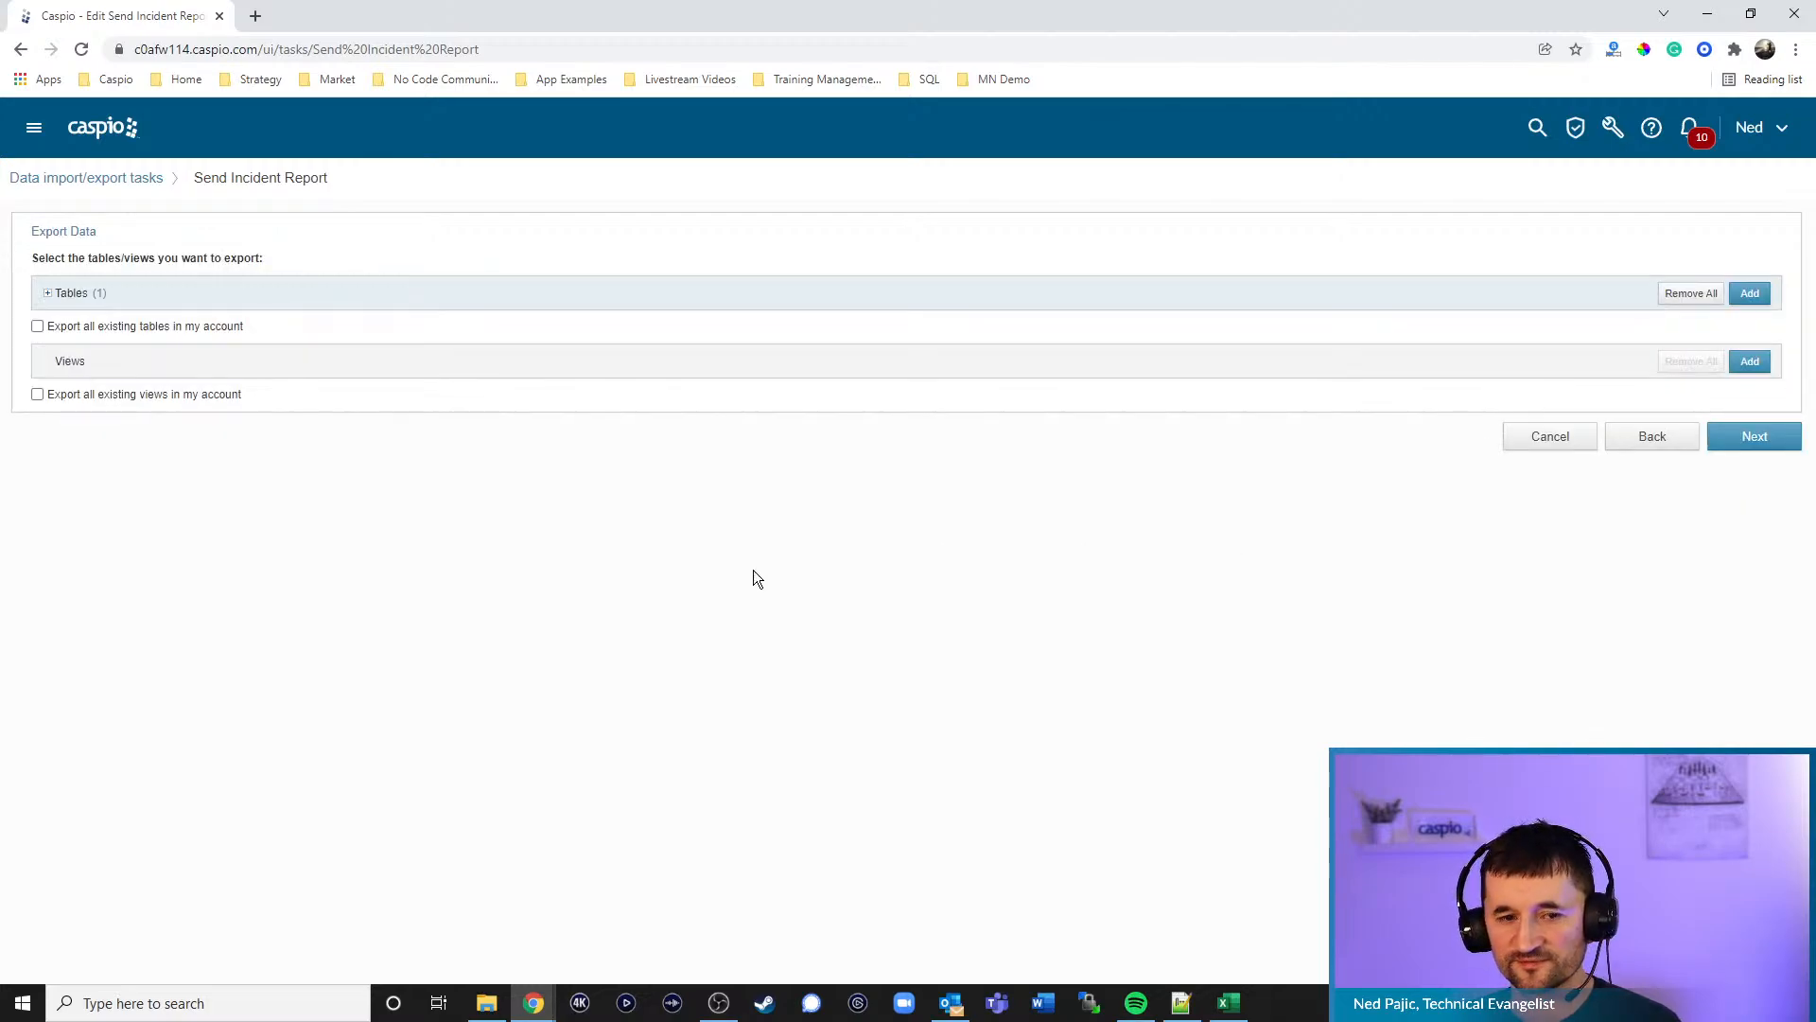
pyautogui.click(48, 295)
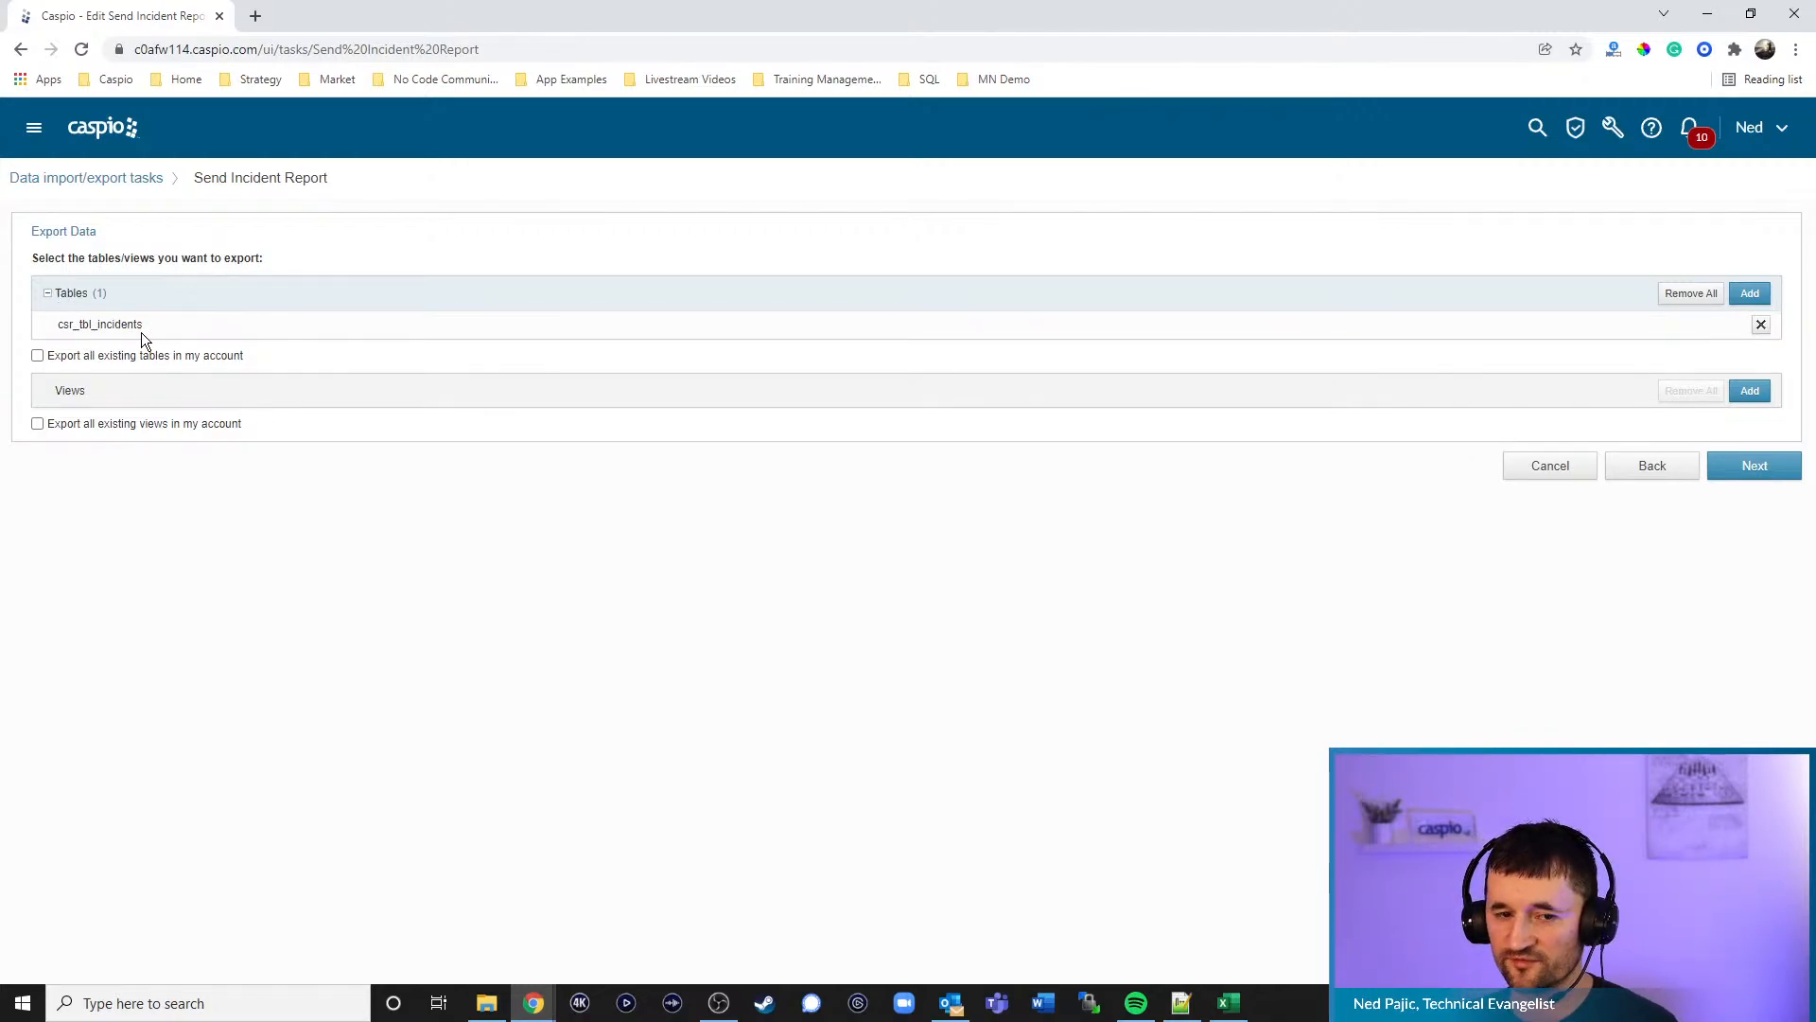
pyautogui.click(1733, 467)
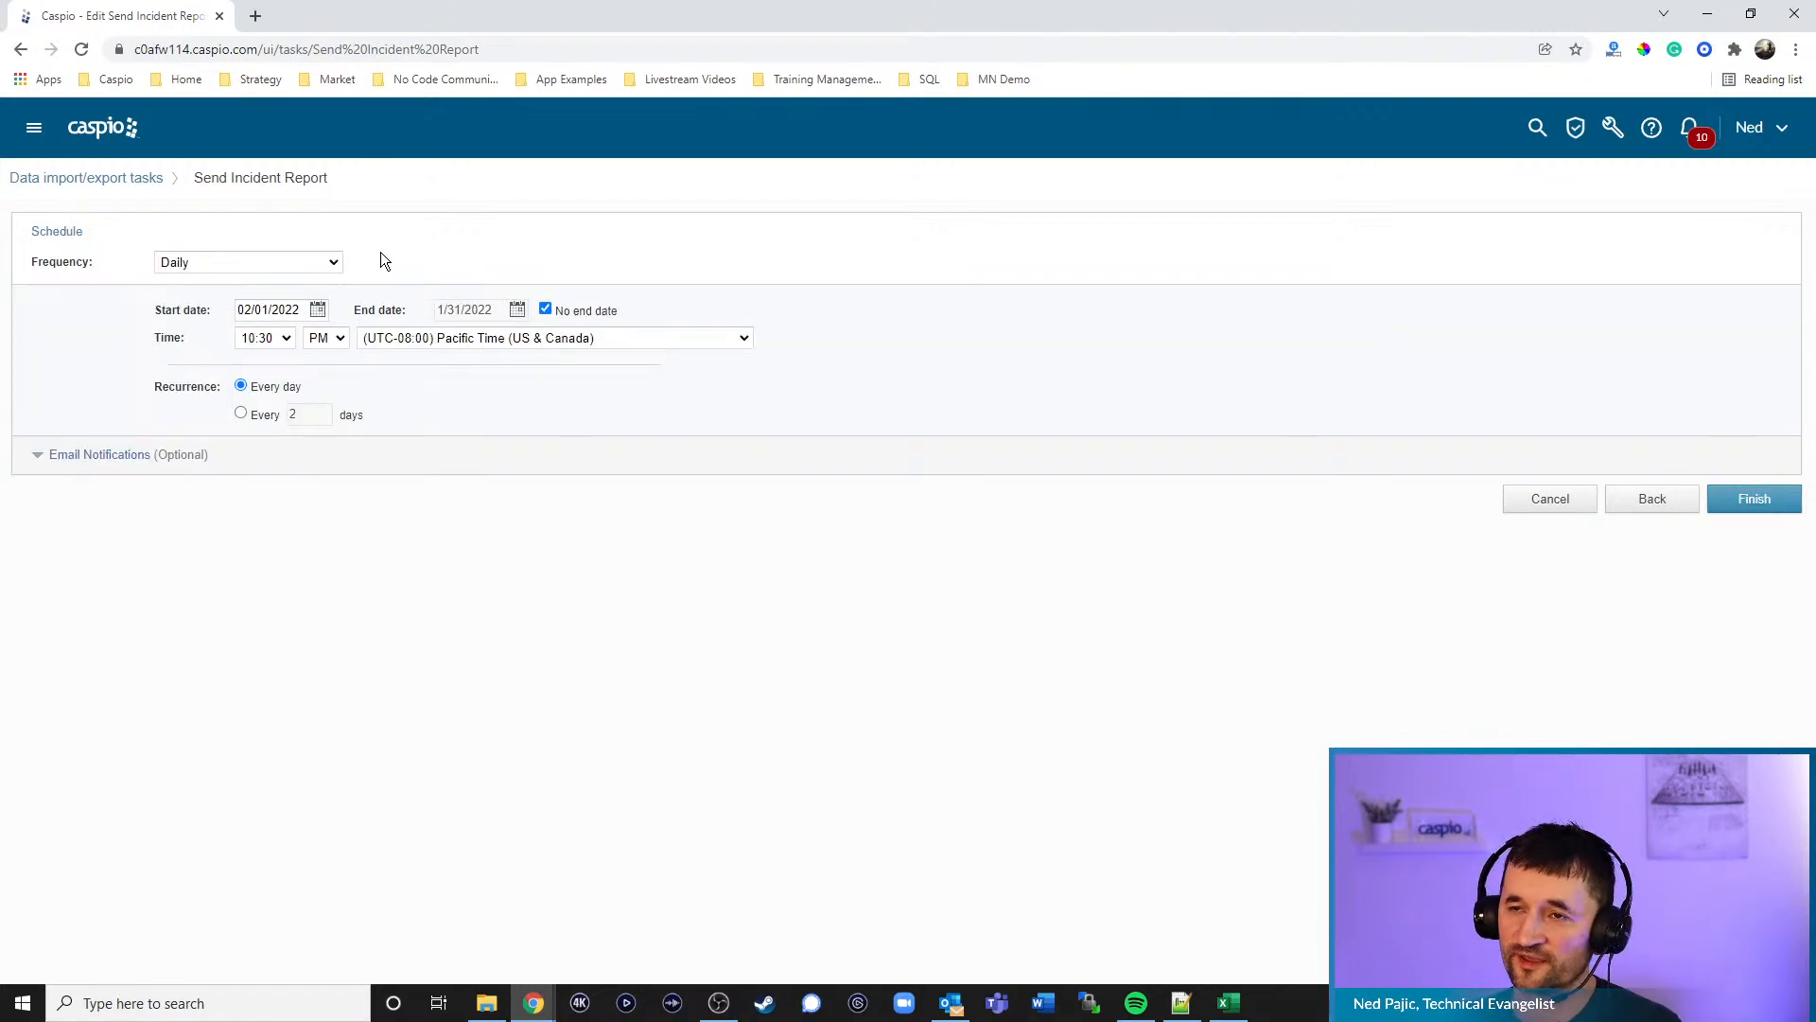
pyautogui.click(95, 455)
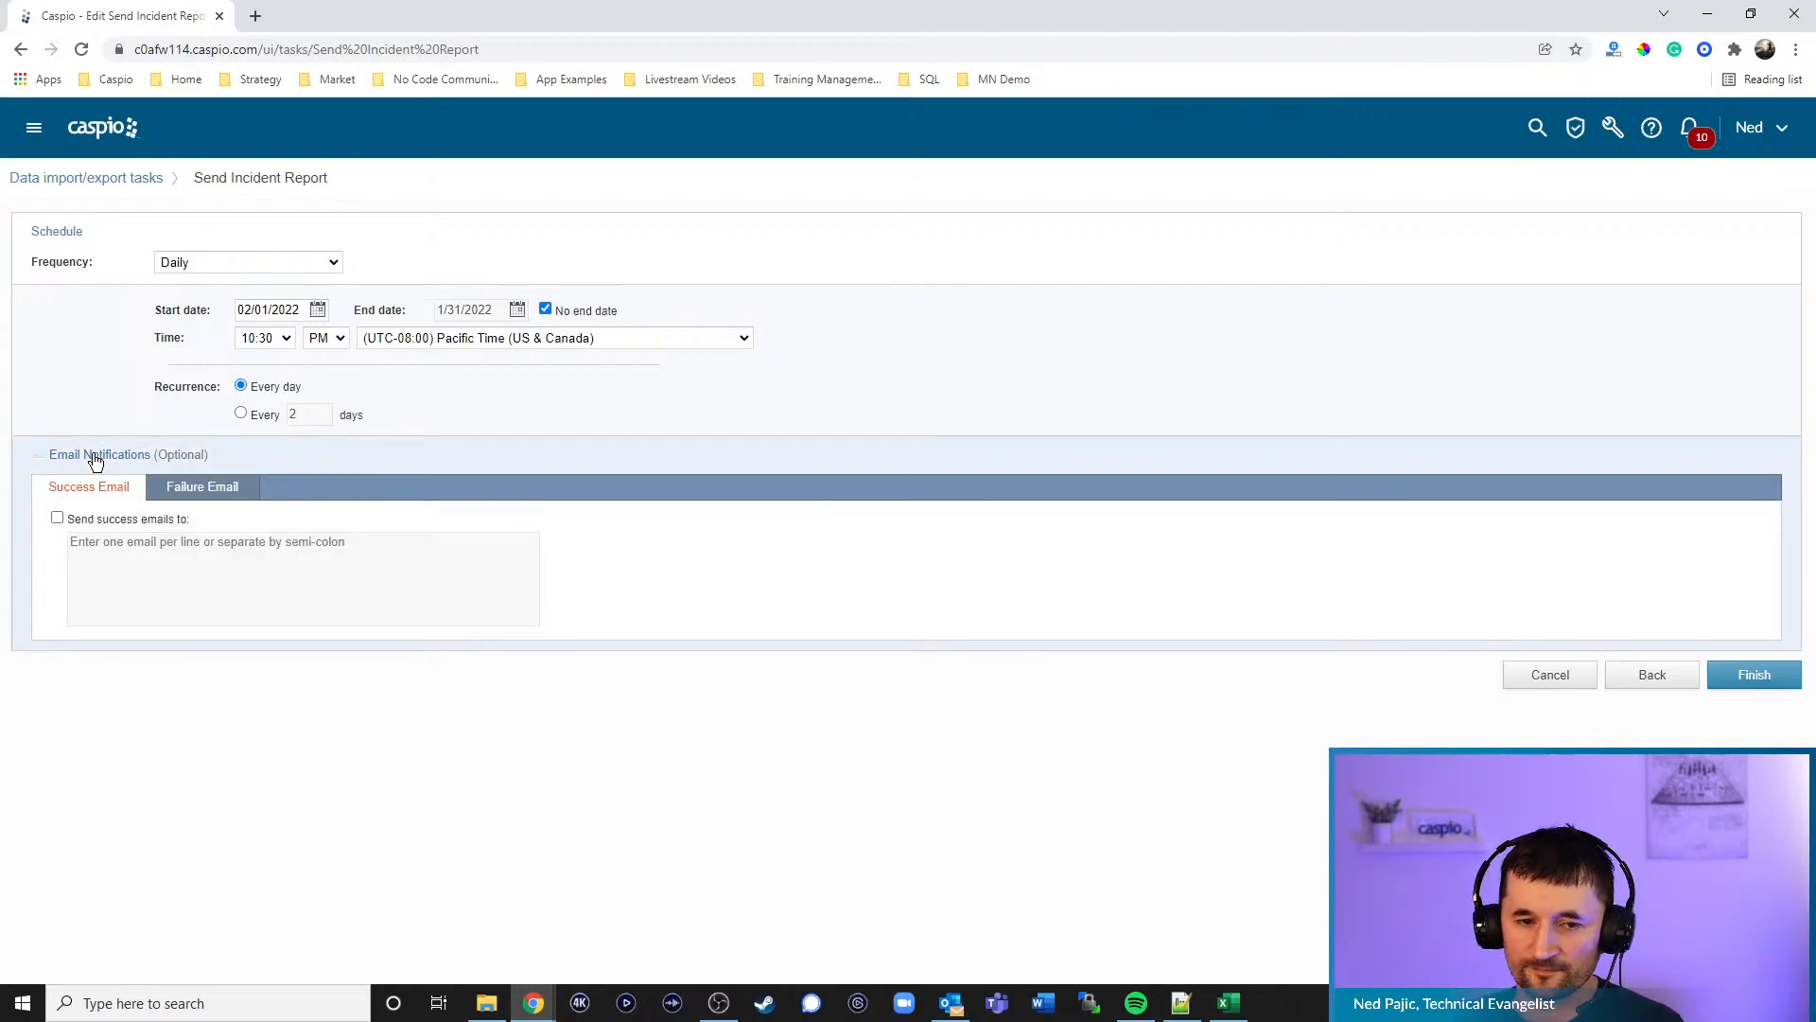
# - Step back to the task type step and forward to the schedule again, then cancel without saving
pyautogui.click(1653, 677)
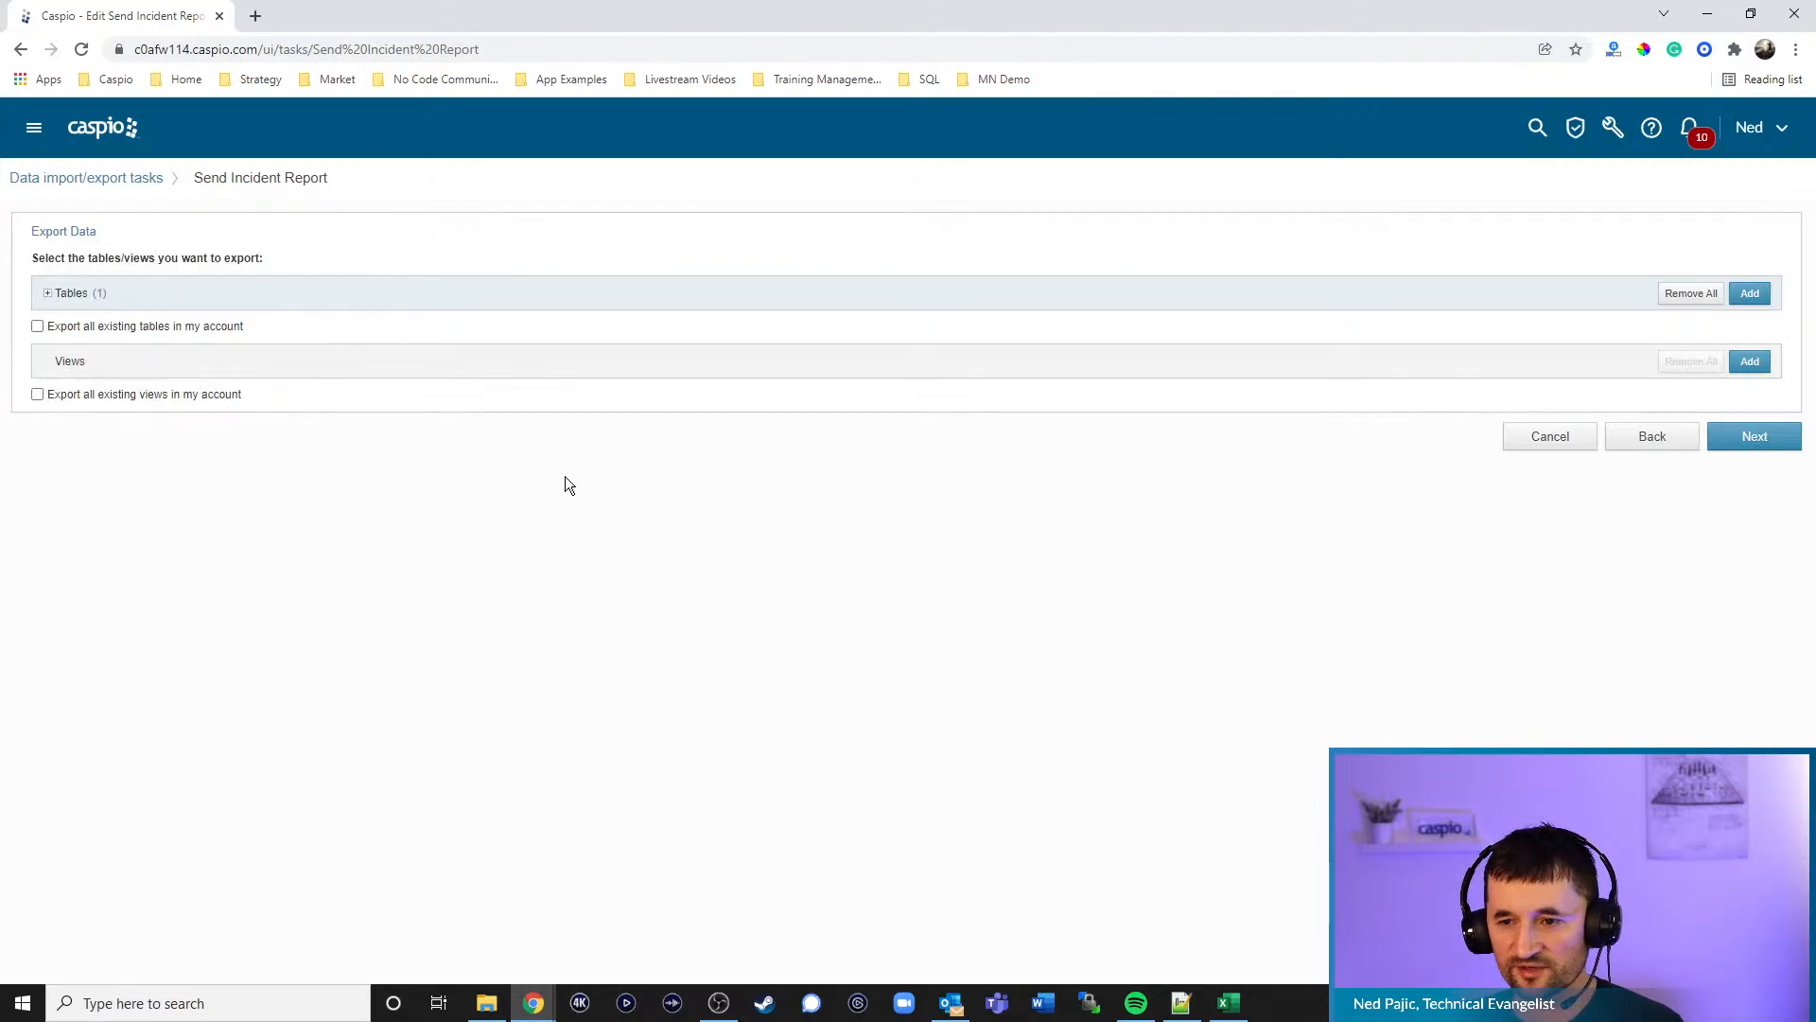
pyautogui.click(1649, 442)
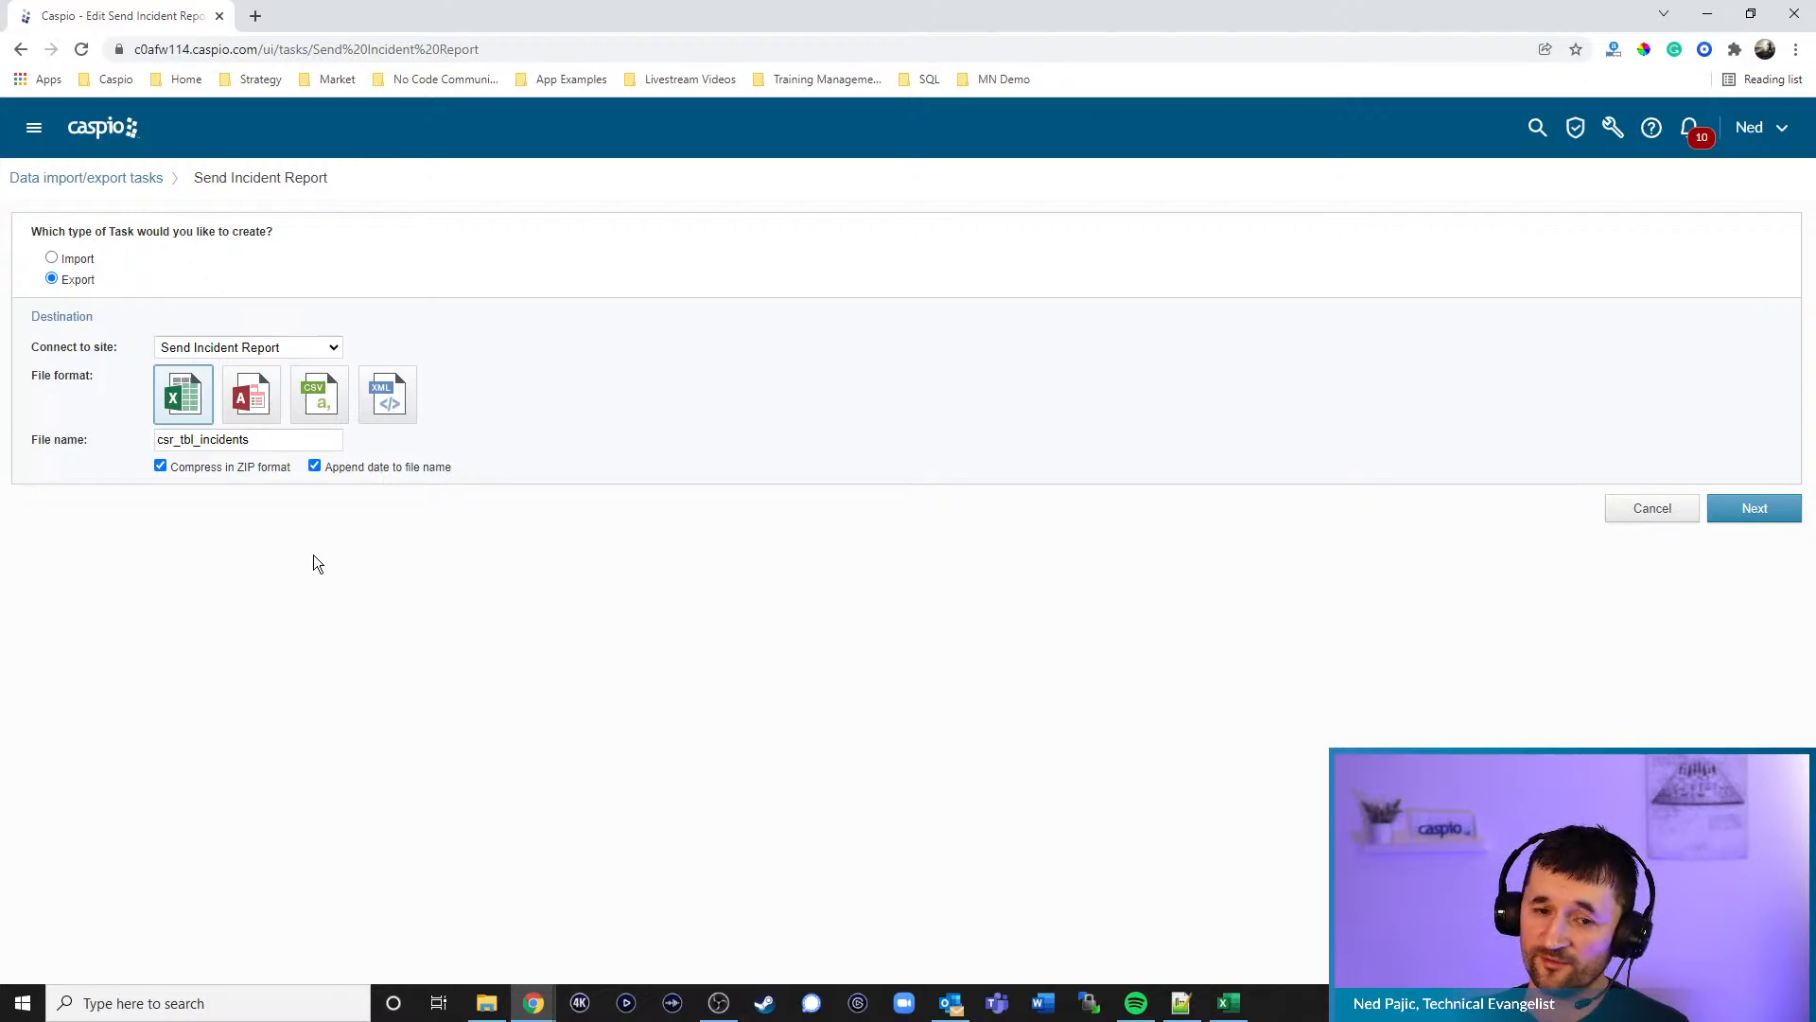
pyautogui.click(1763, 511)
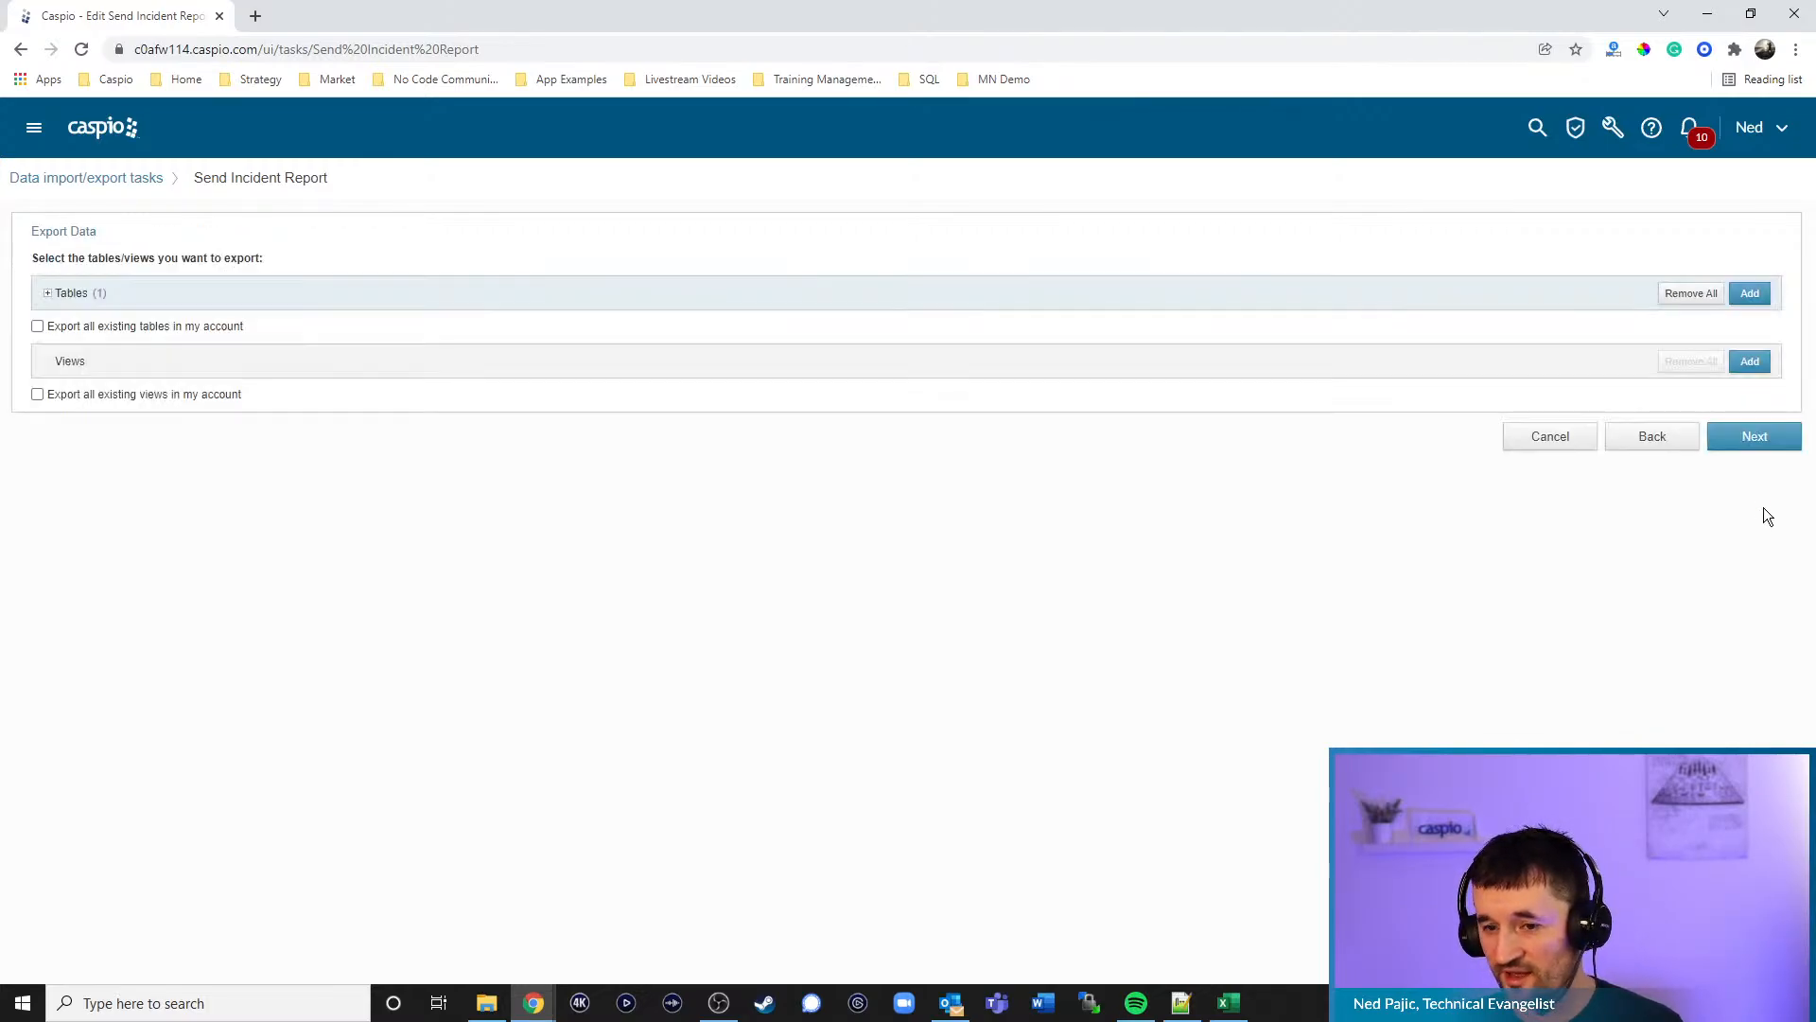
pyautogui.click(1750, 440)
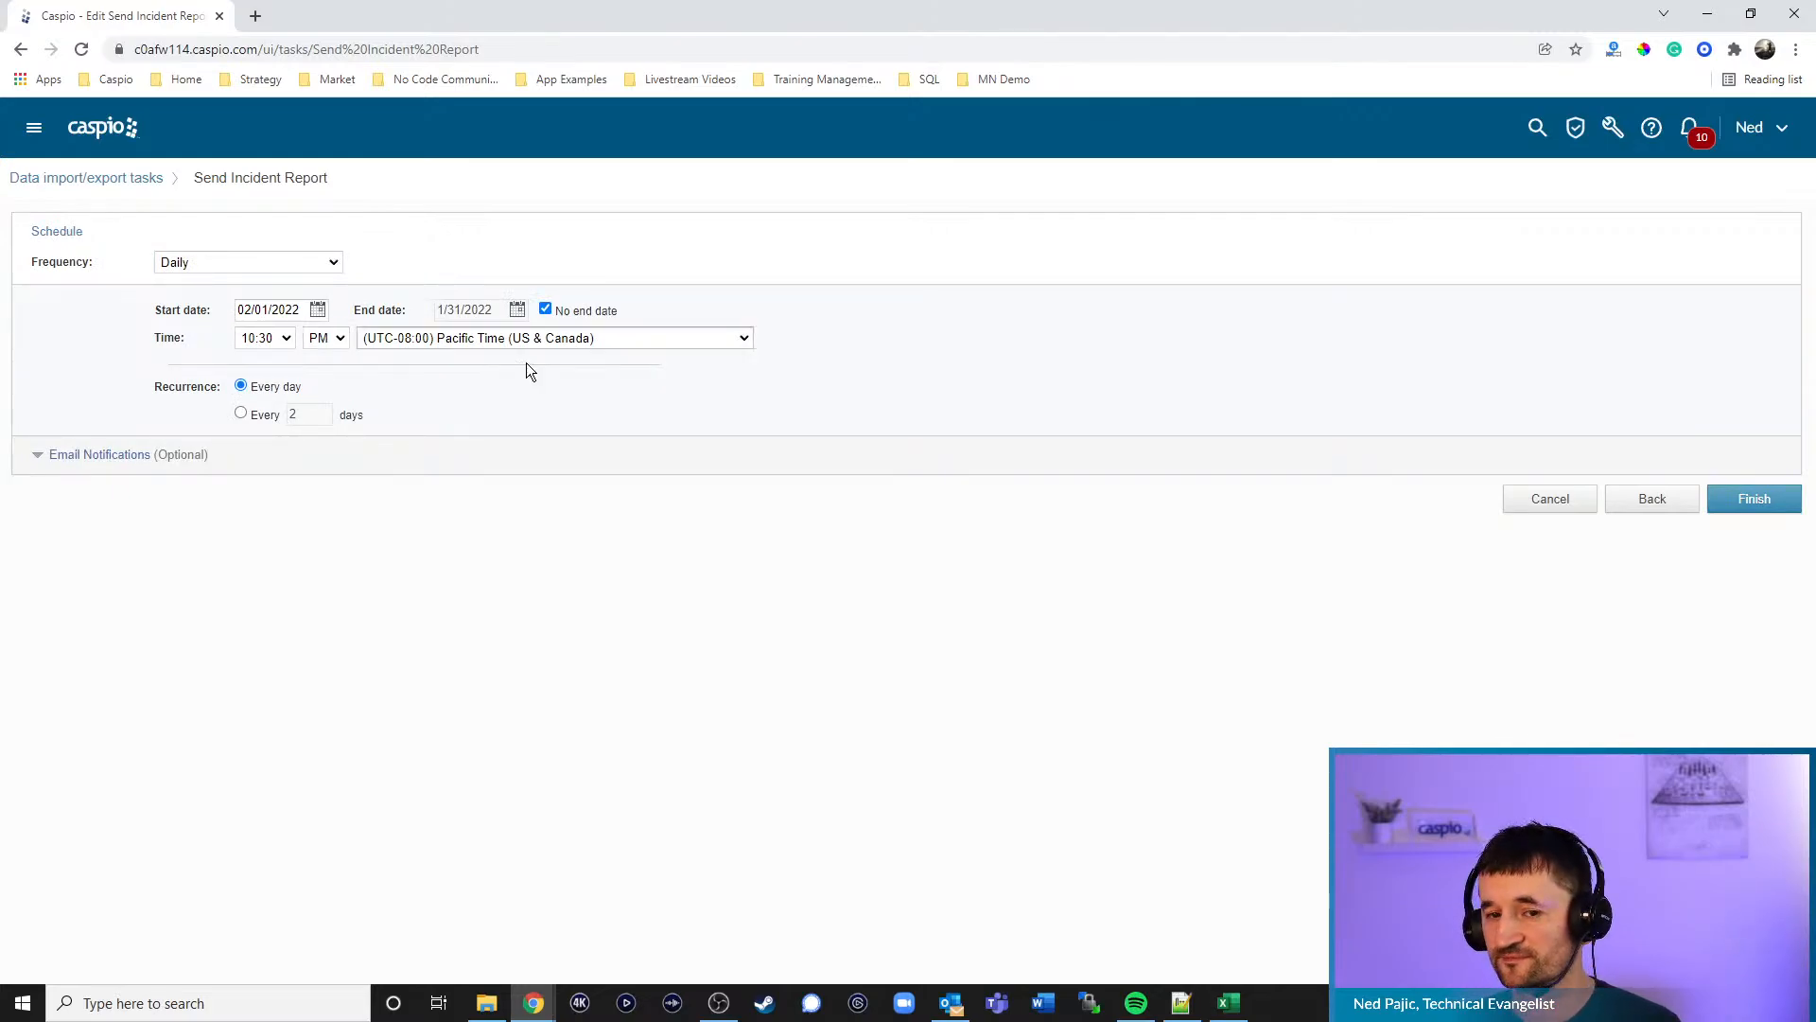
pyautogui.click(1548, 505)
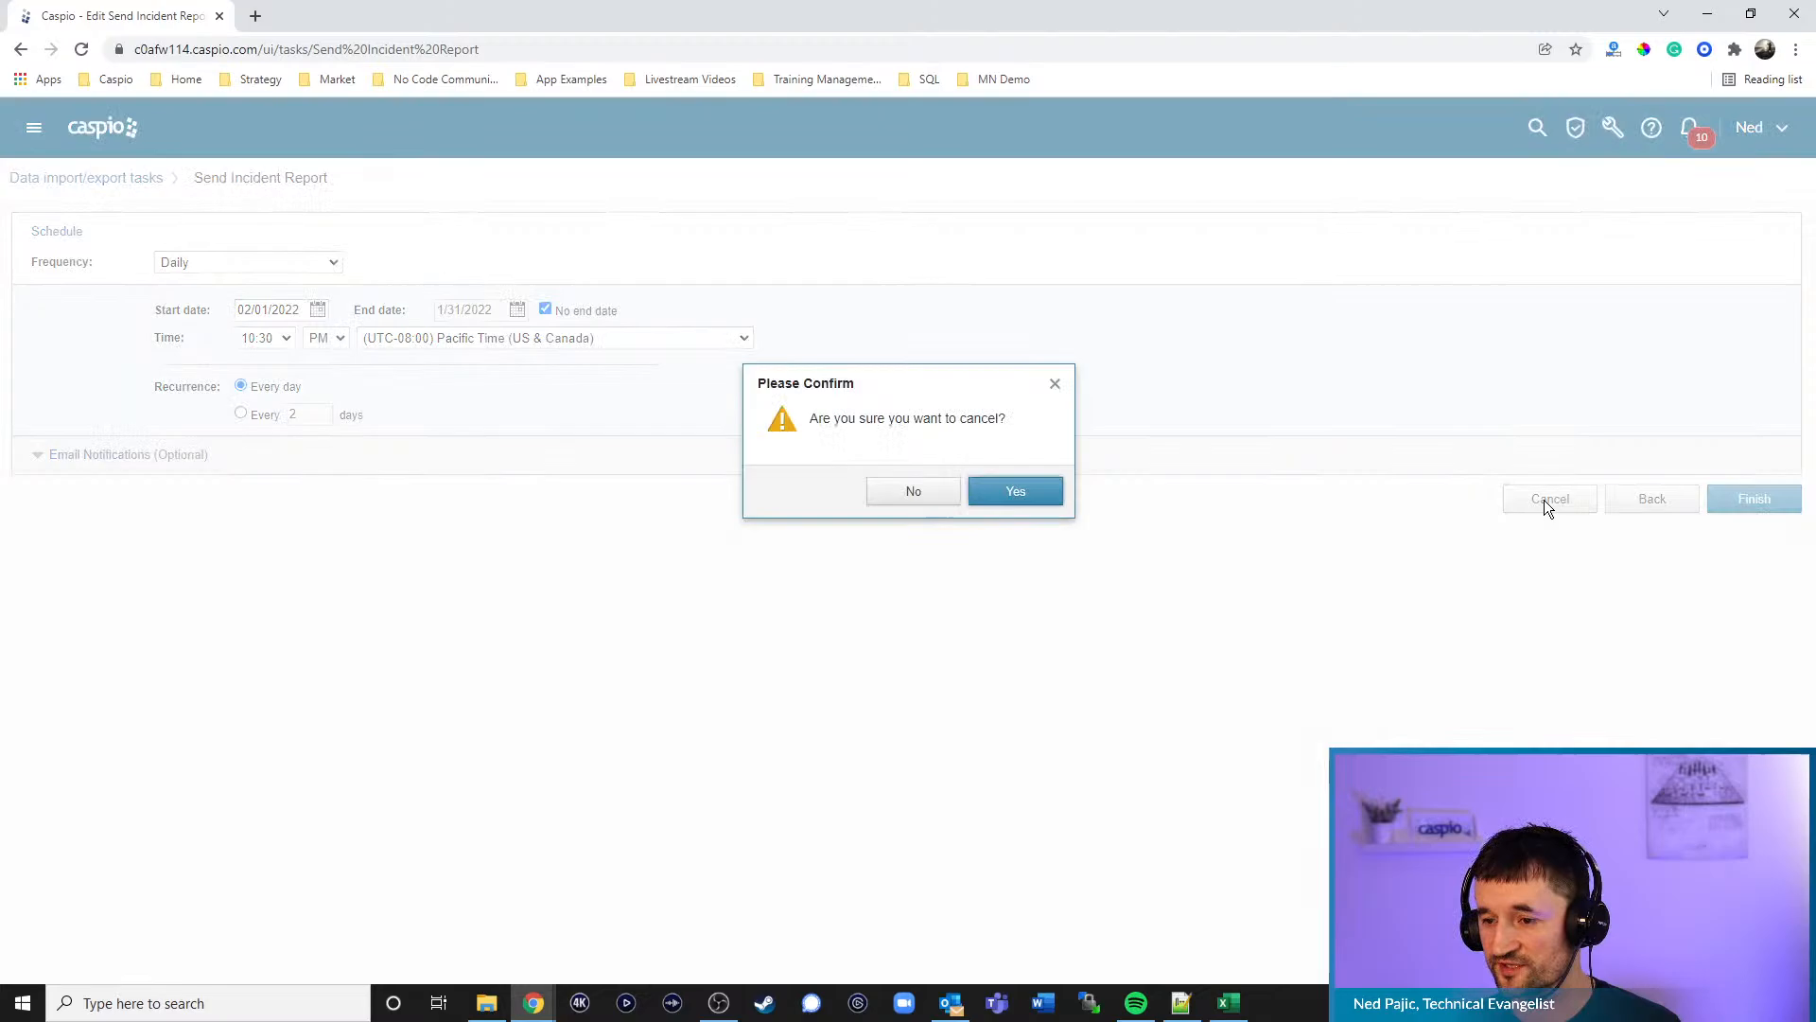
pyautogui.click(1013, 493)
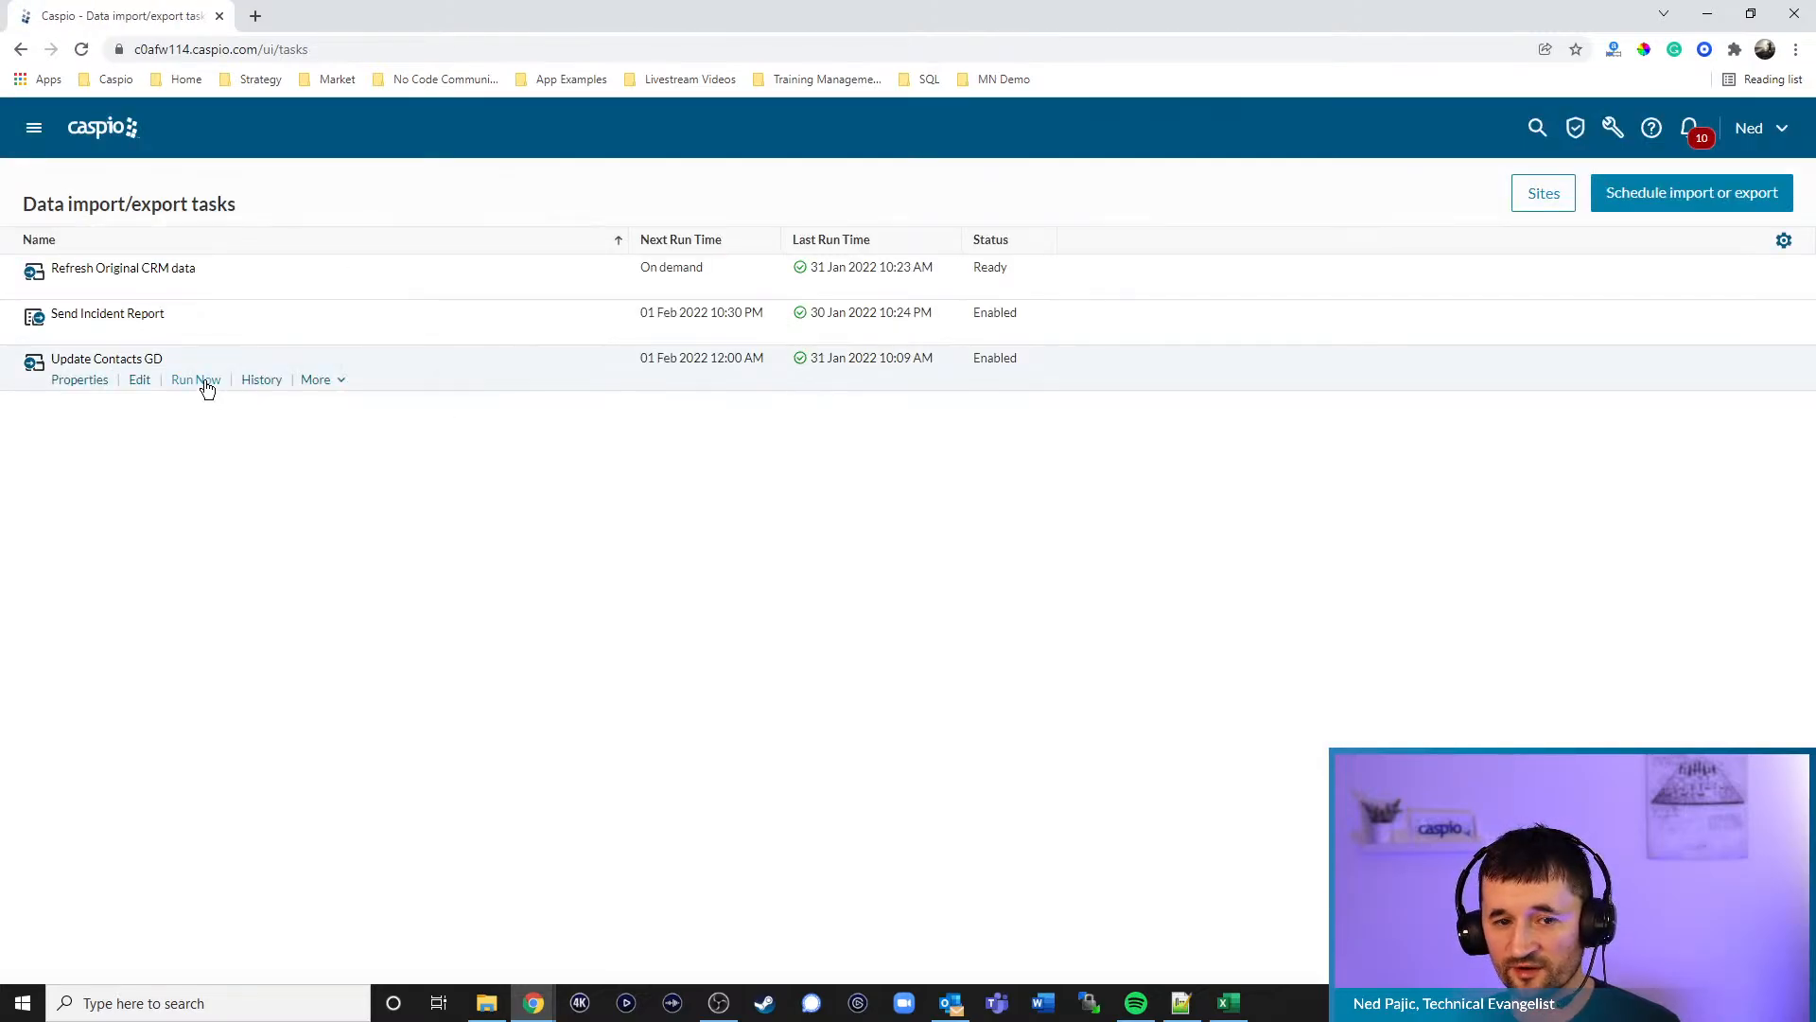
# - Confirm the task last ran 31 Jan 2022 10:26 AM, then view its export email in Outlook
pyautogui.moveTo(151, 352)
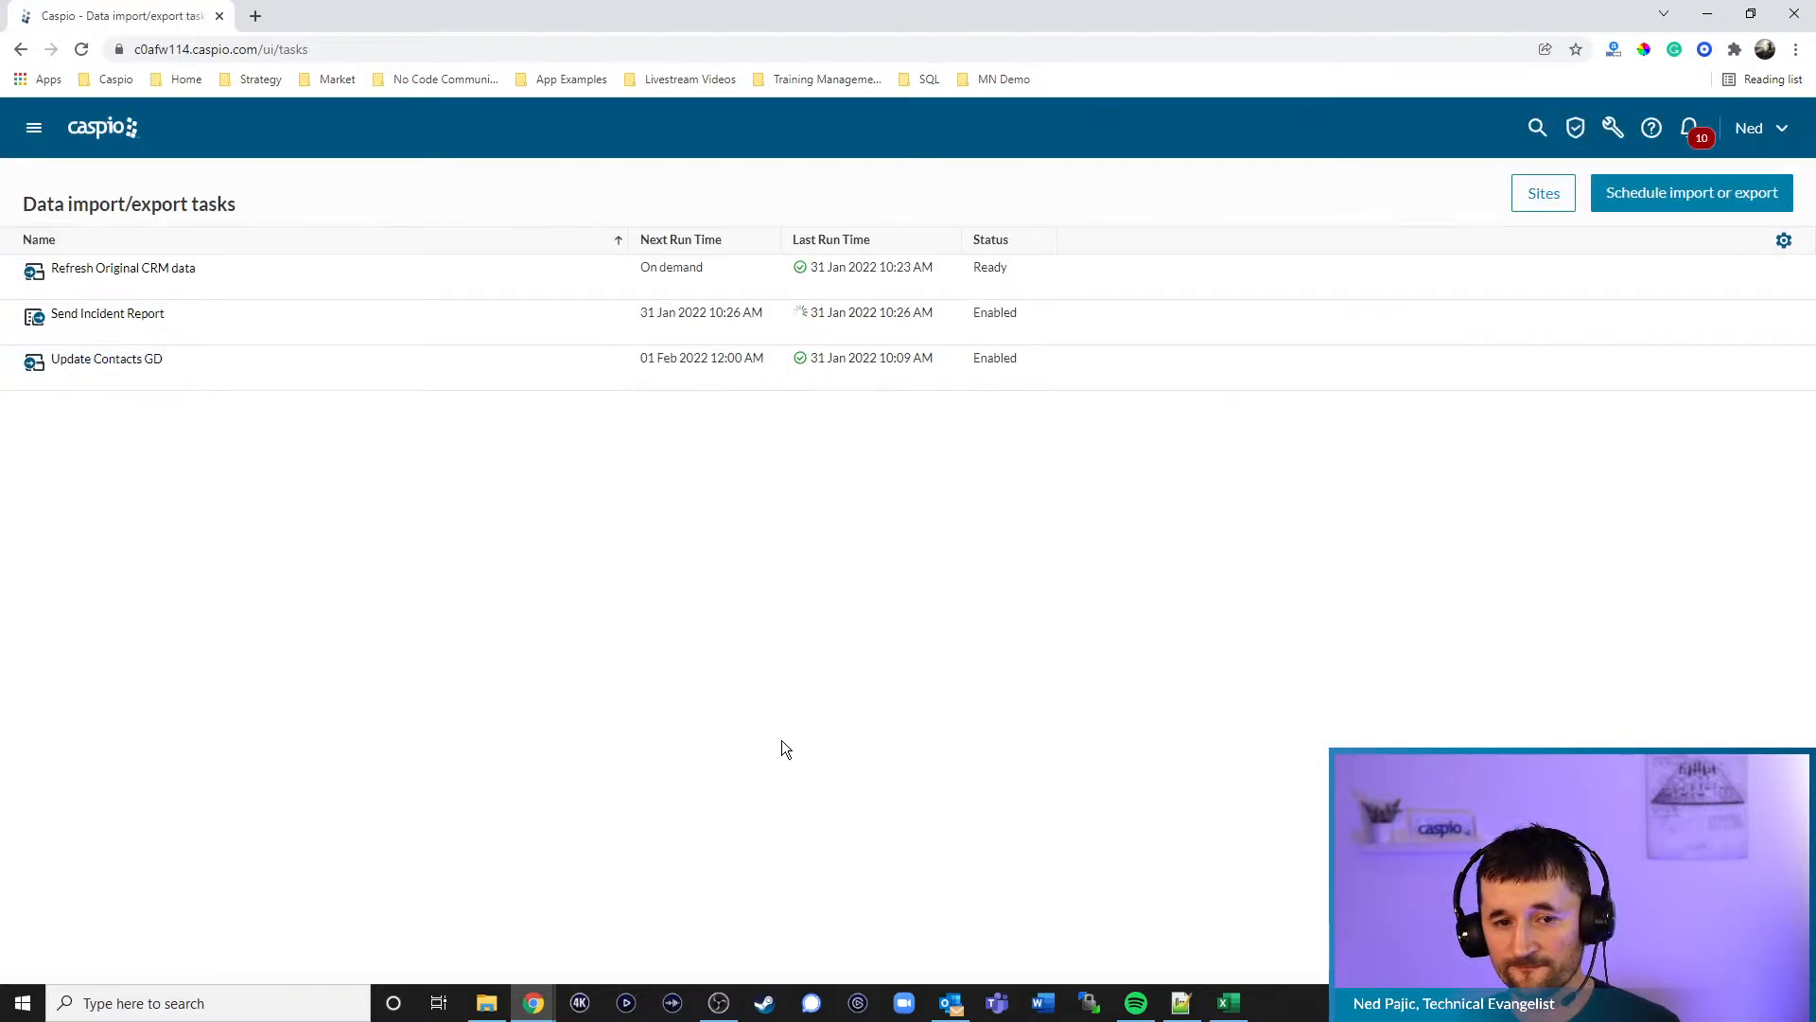
pyautogui.click(965, 1002)
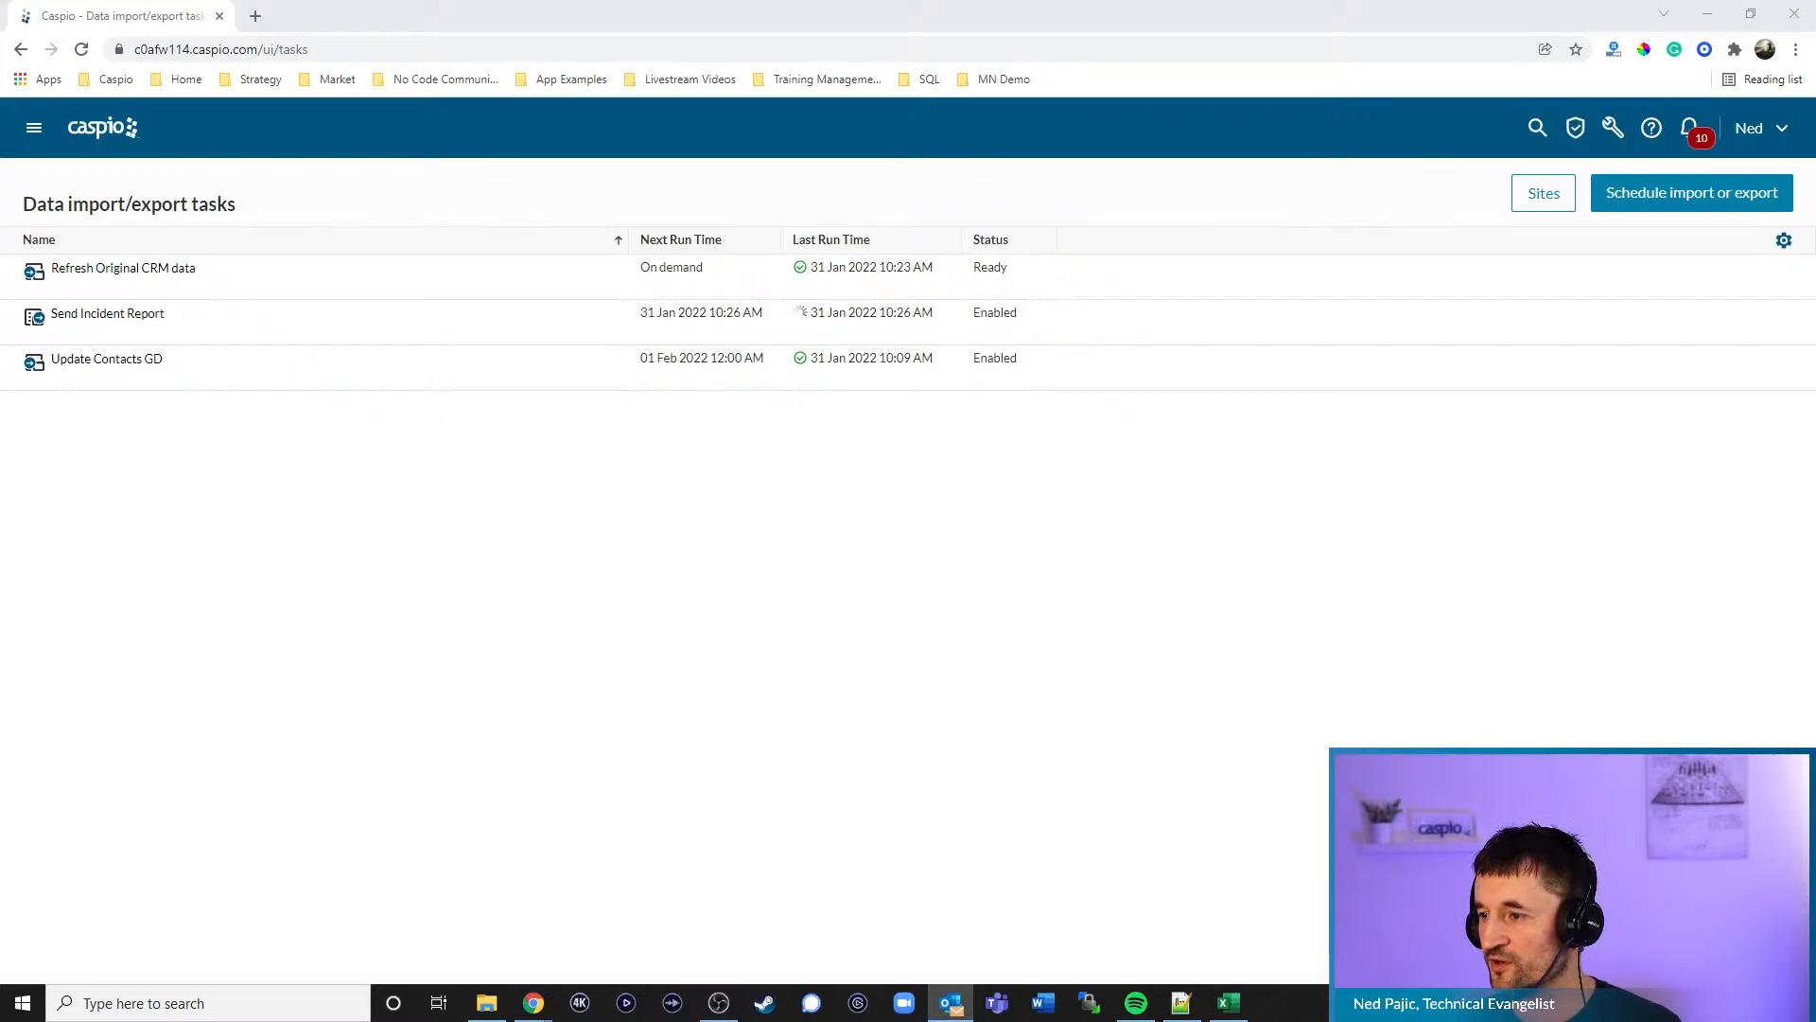
pyautogui.moveTo(1815, 284); pyautogui.dragTo(979, 43)
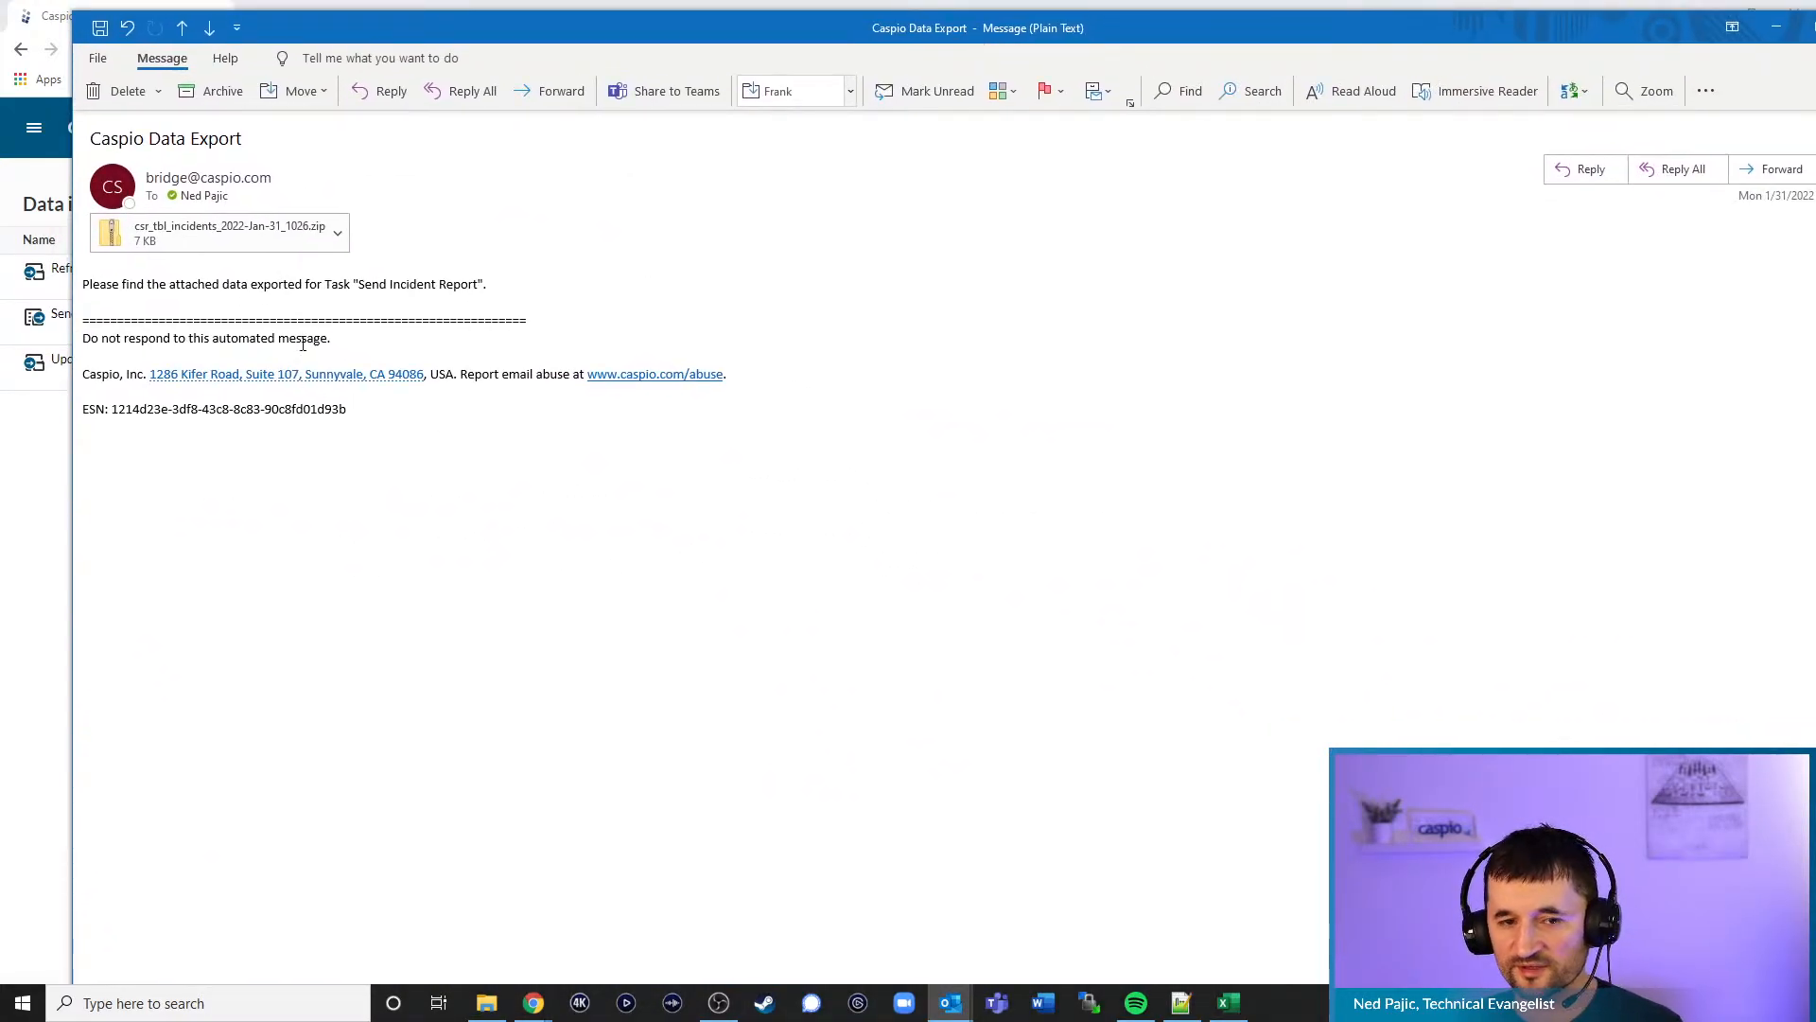
# - Open csr_tbl_incidents_2022-Jan-31_1026.zip, review the incidents spreadsheet, then close it and return to Caspio
pyautogui.doubleClick(183, 236)
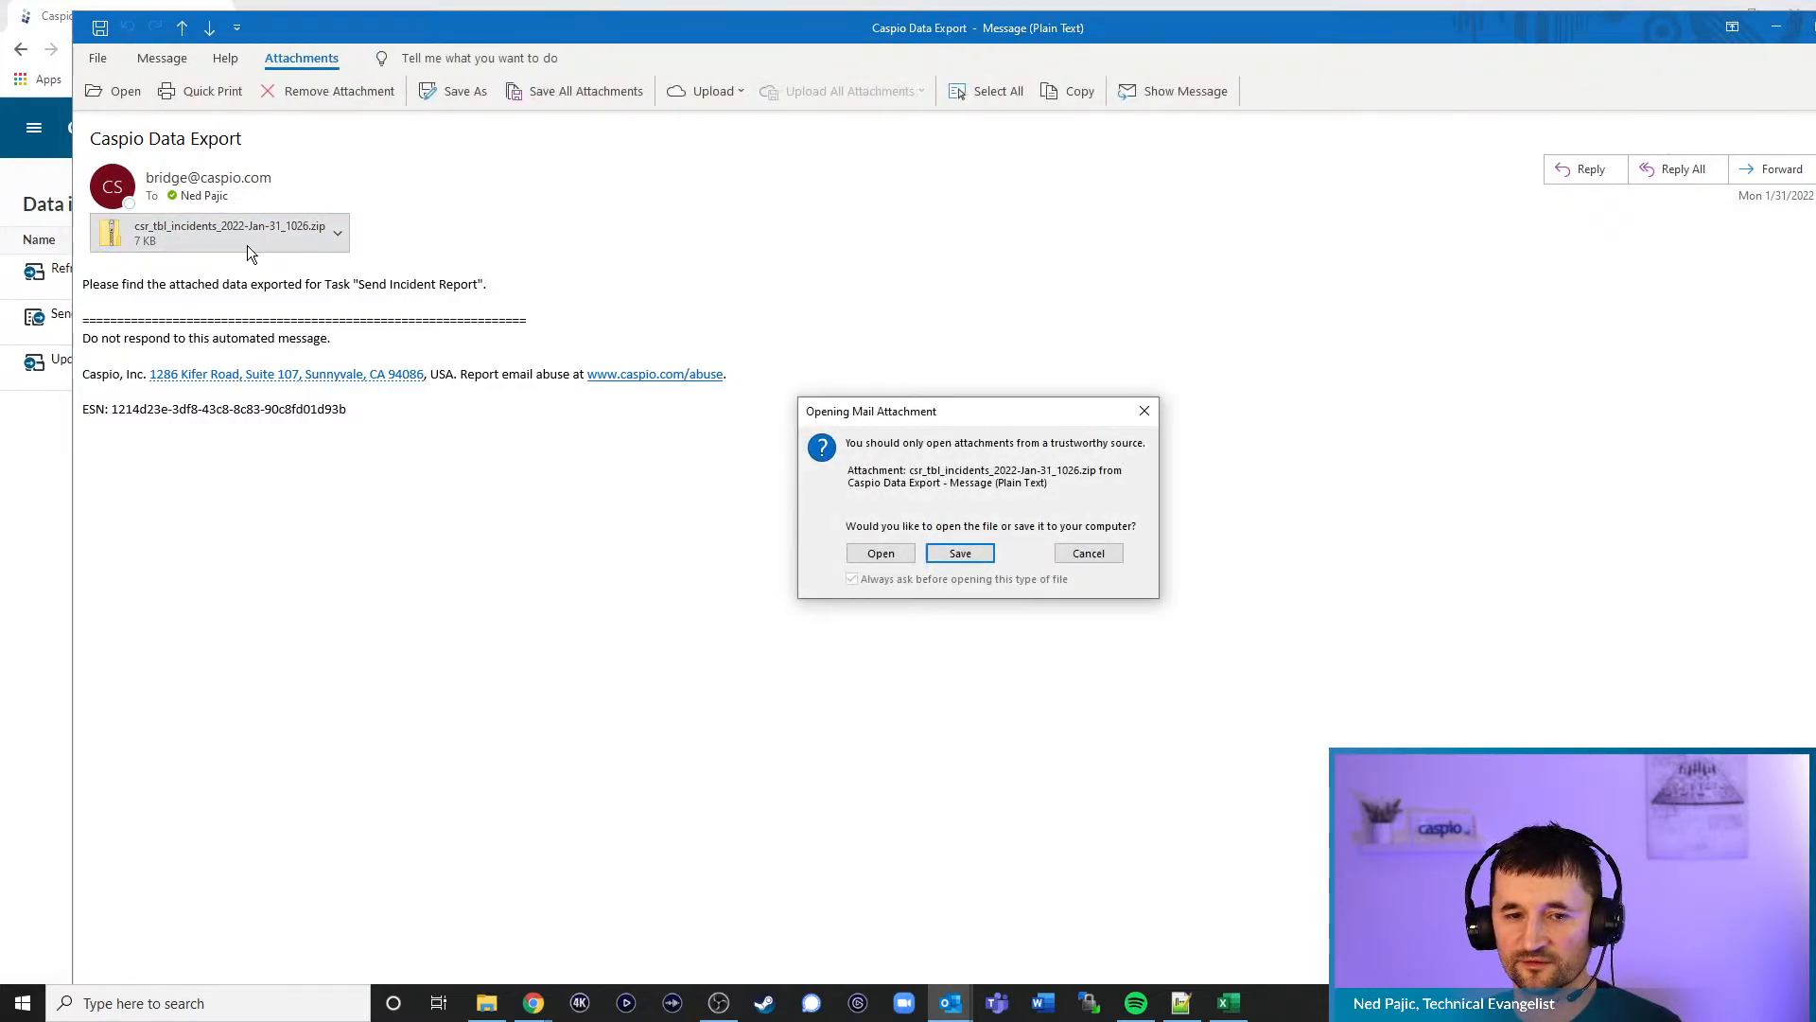
pyautogui.click(880, 553)
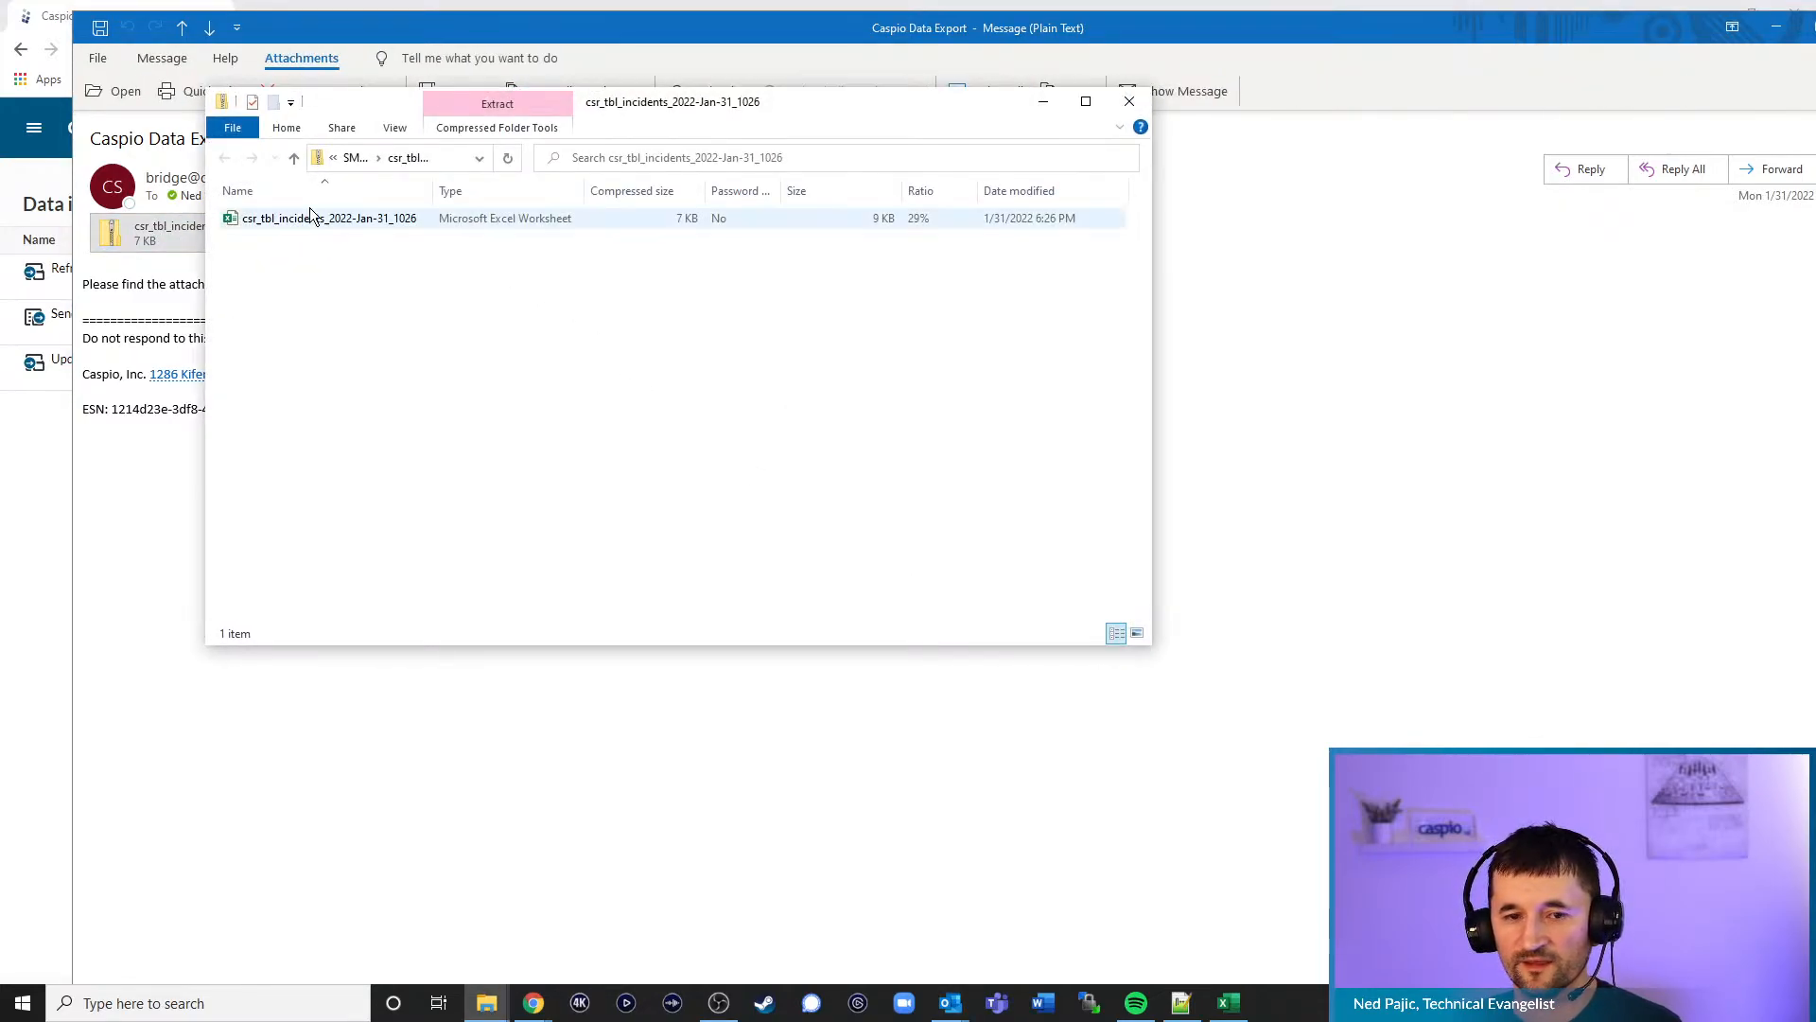
pyautogui.doubleClick(291, 217)
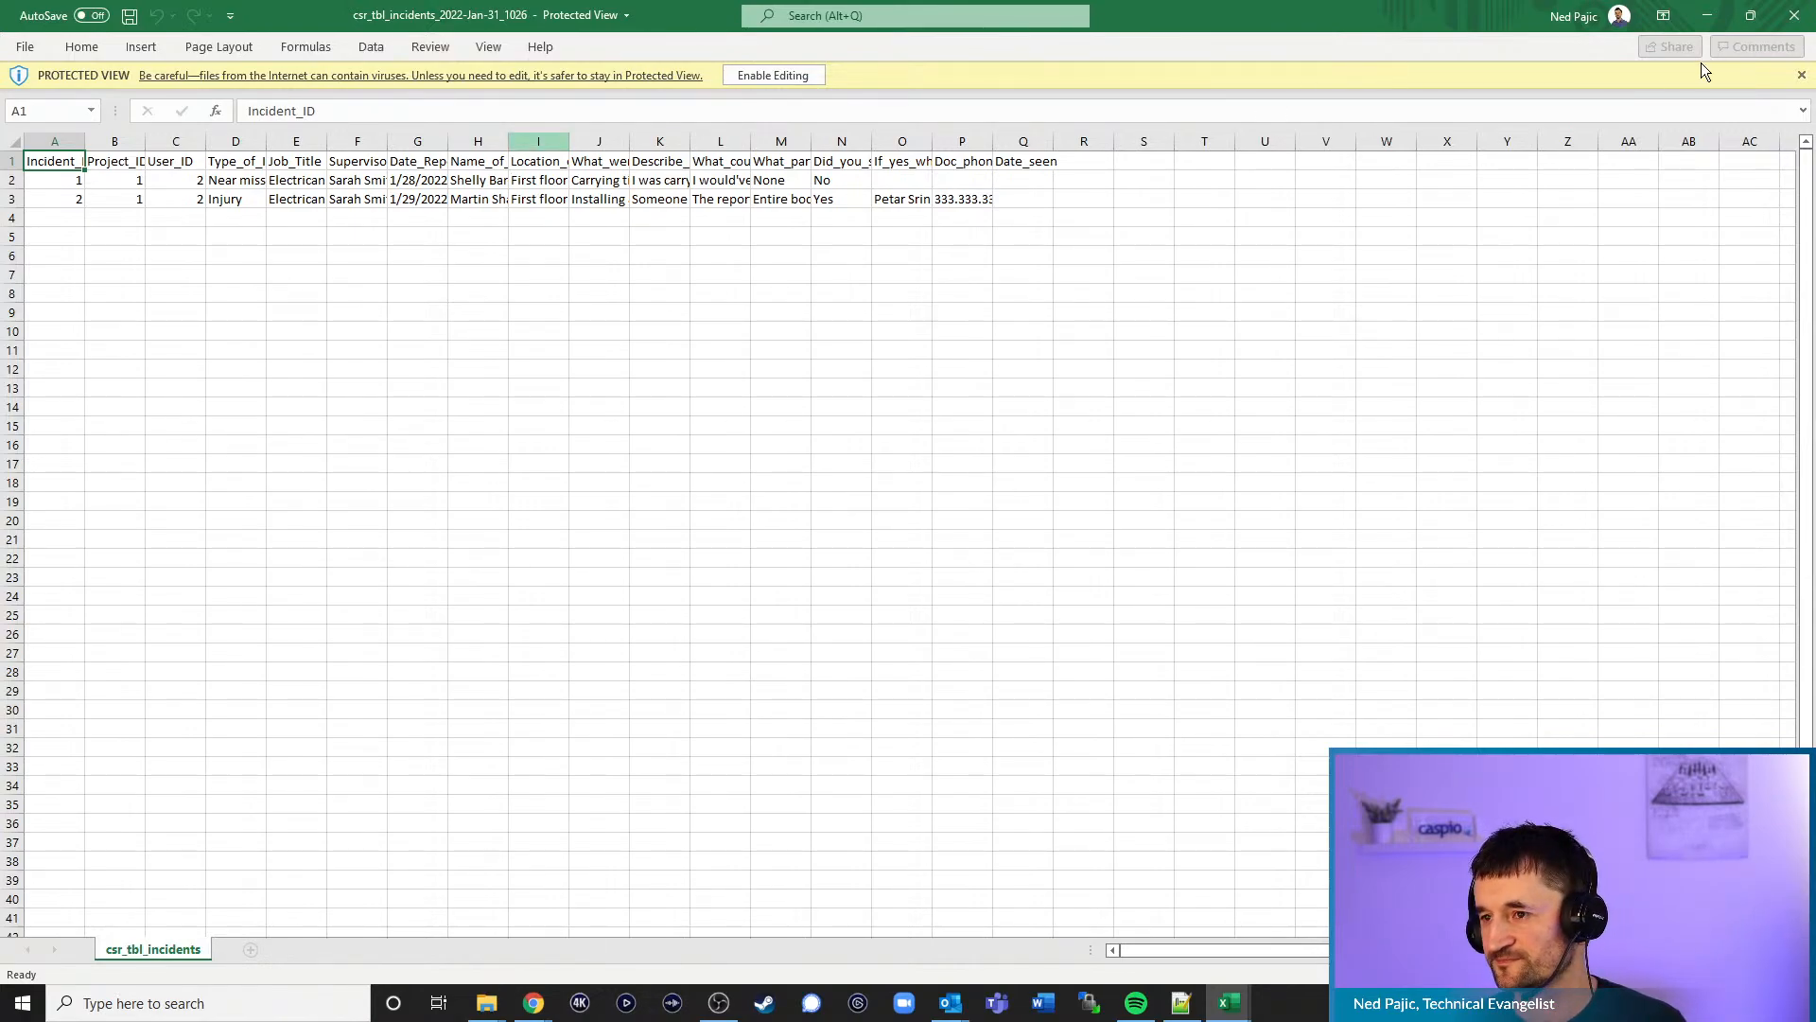
pyautogui.click(1795, 15)
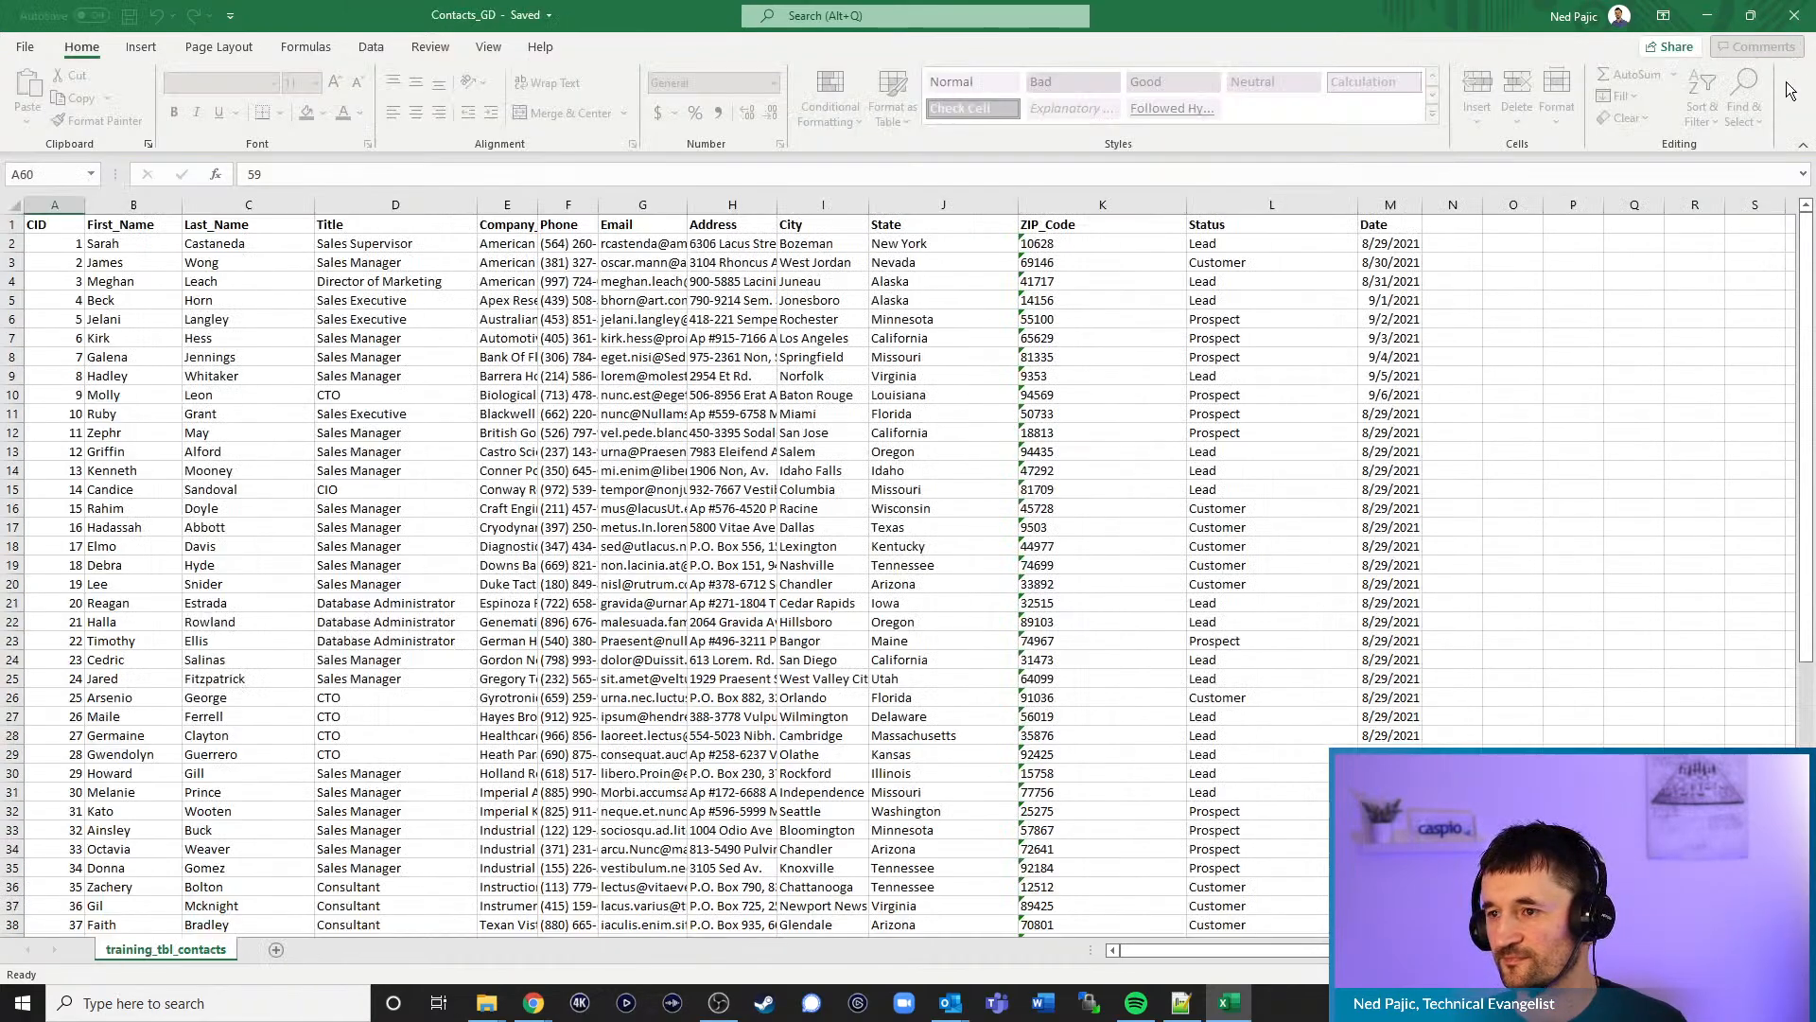
pyautogui.click(1707, 15)
pyautogui.click(1122, 104)
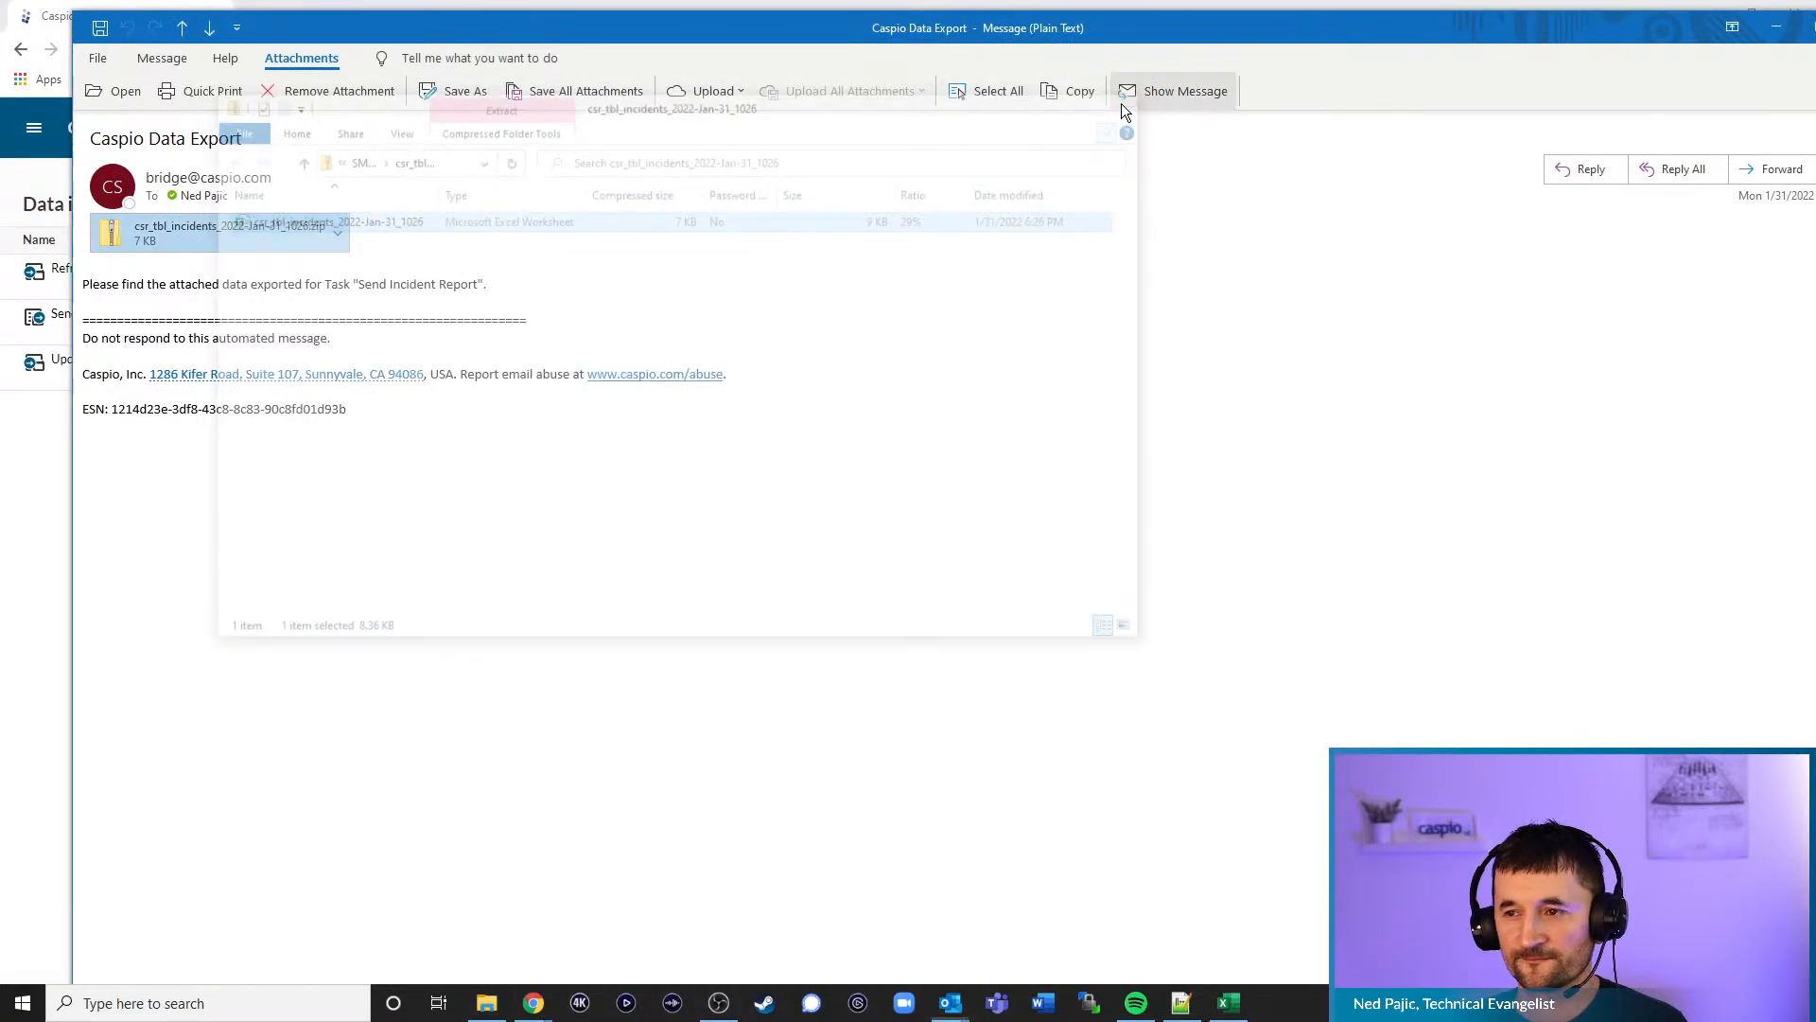
pyautogui.moveTo(1623, 17); pyautogui.dragTo(1555, 40)
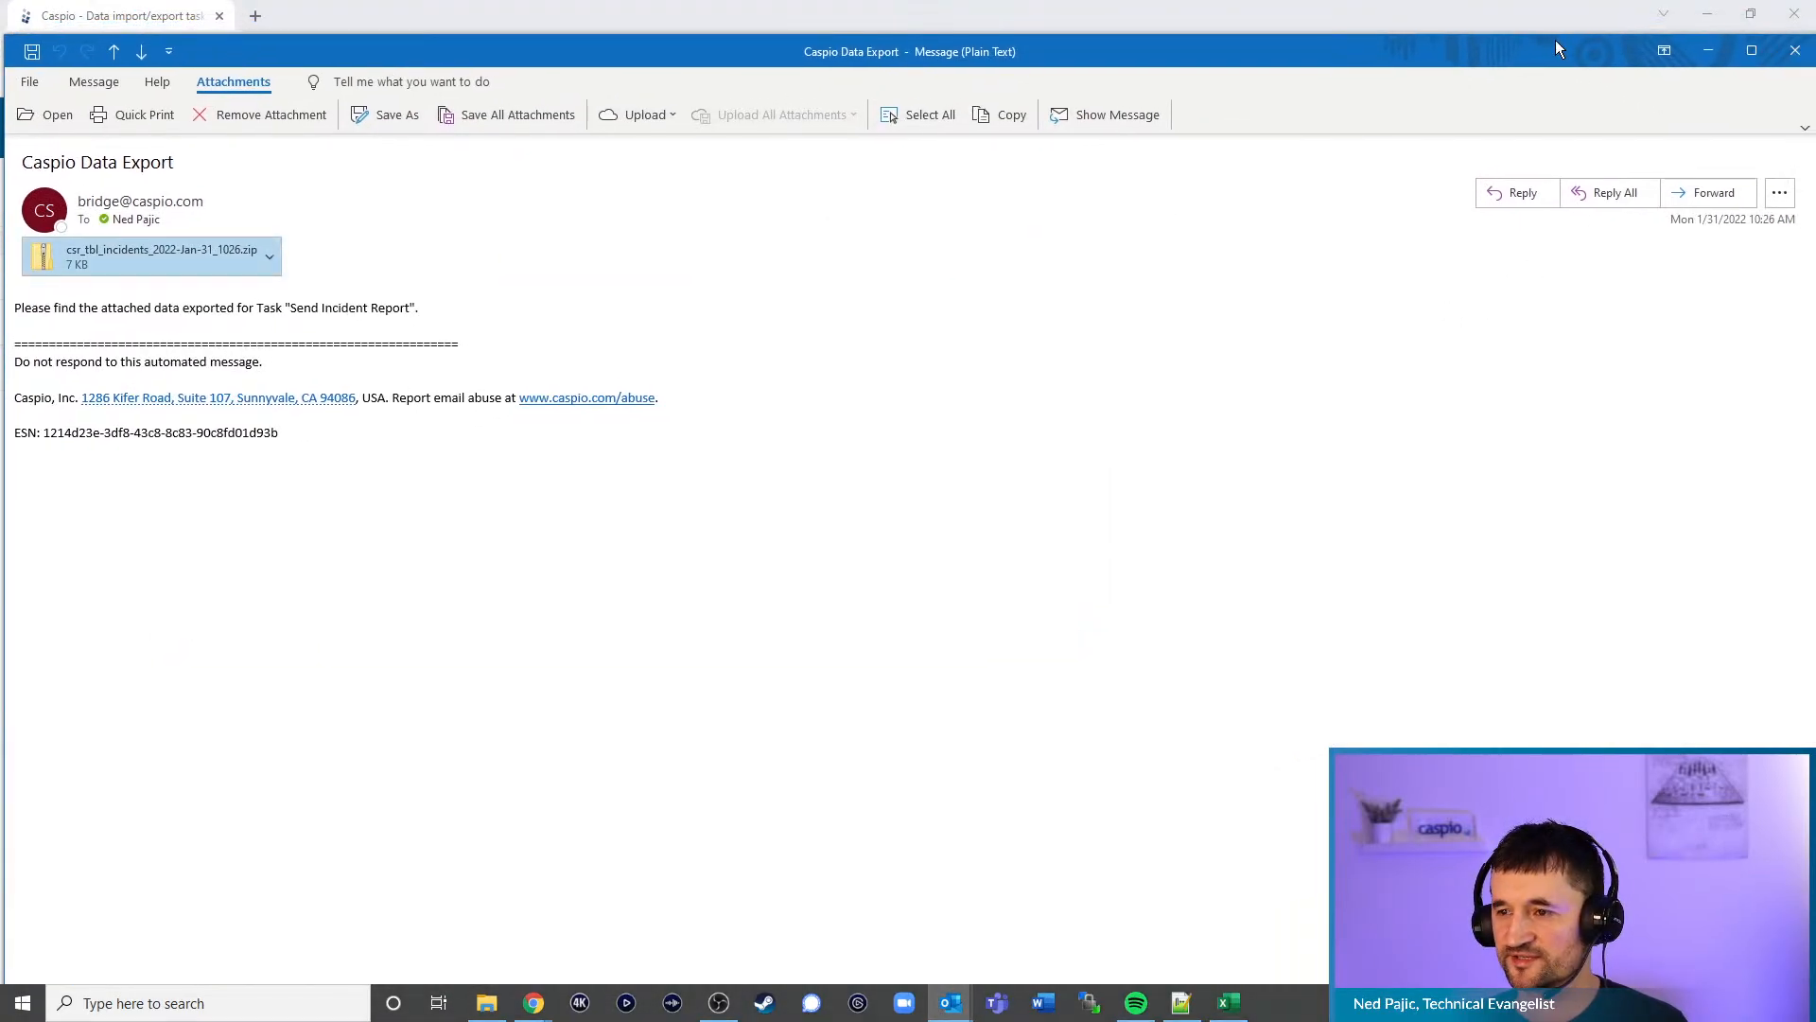
pyautogui.click(1708, 50)
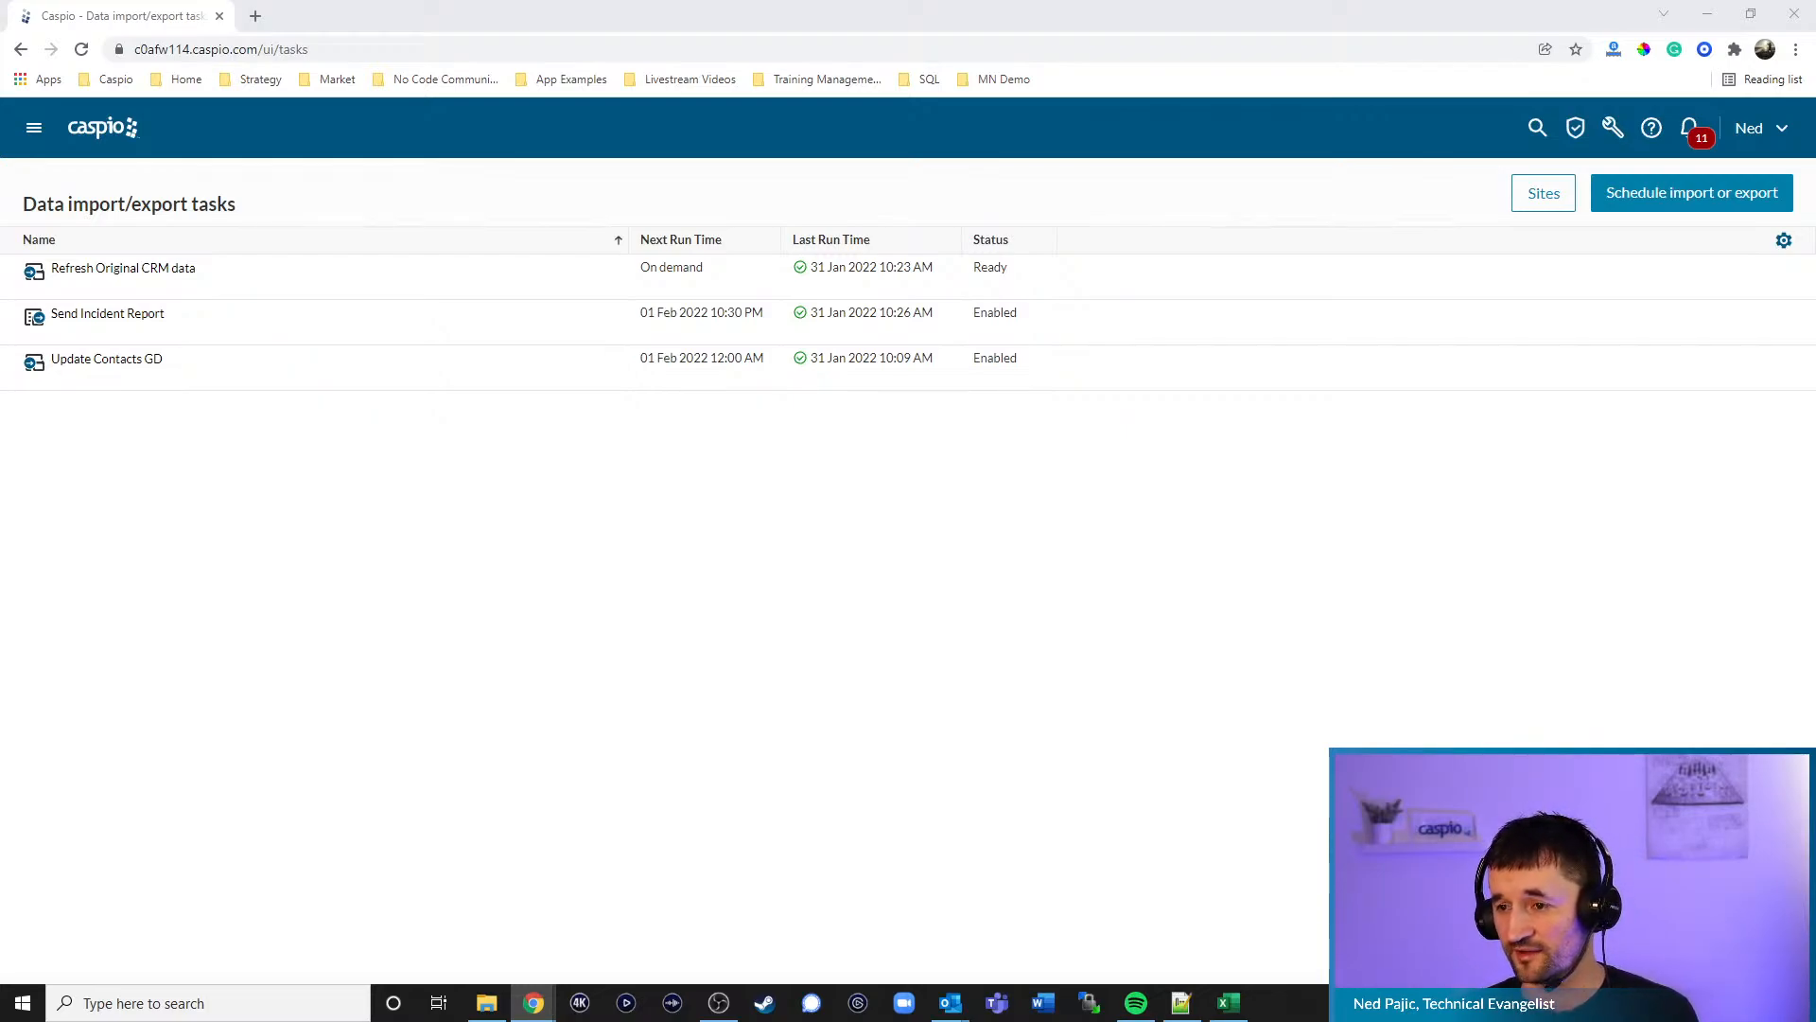
# - Start a new scheduled import or export task from the Data import/export tasks page
pyautogui.click(1611, 195)
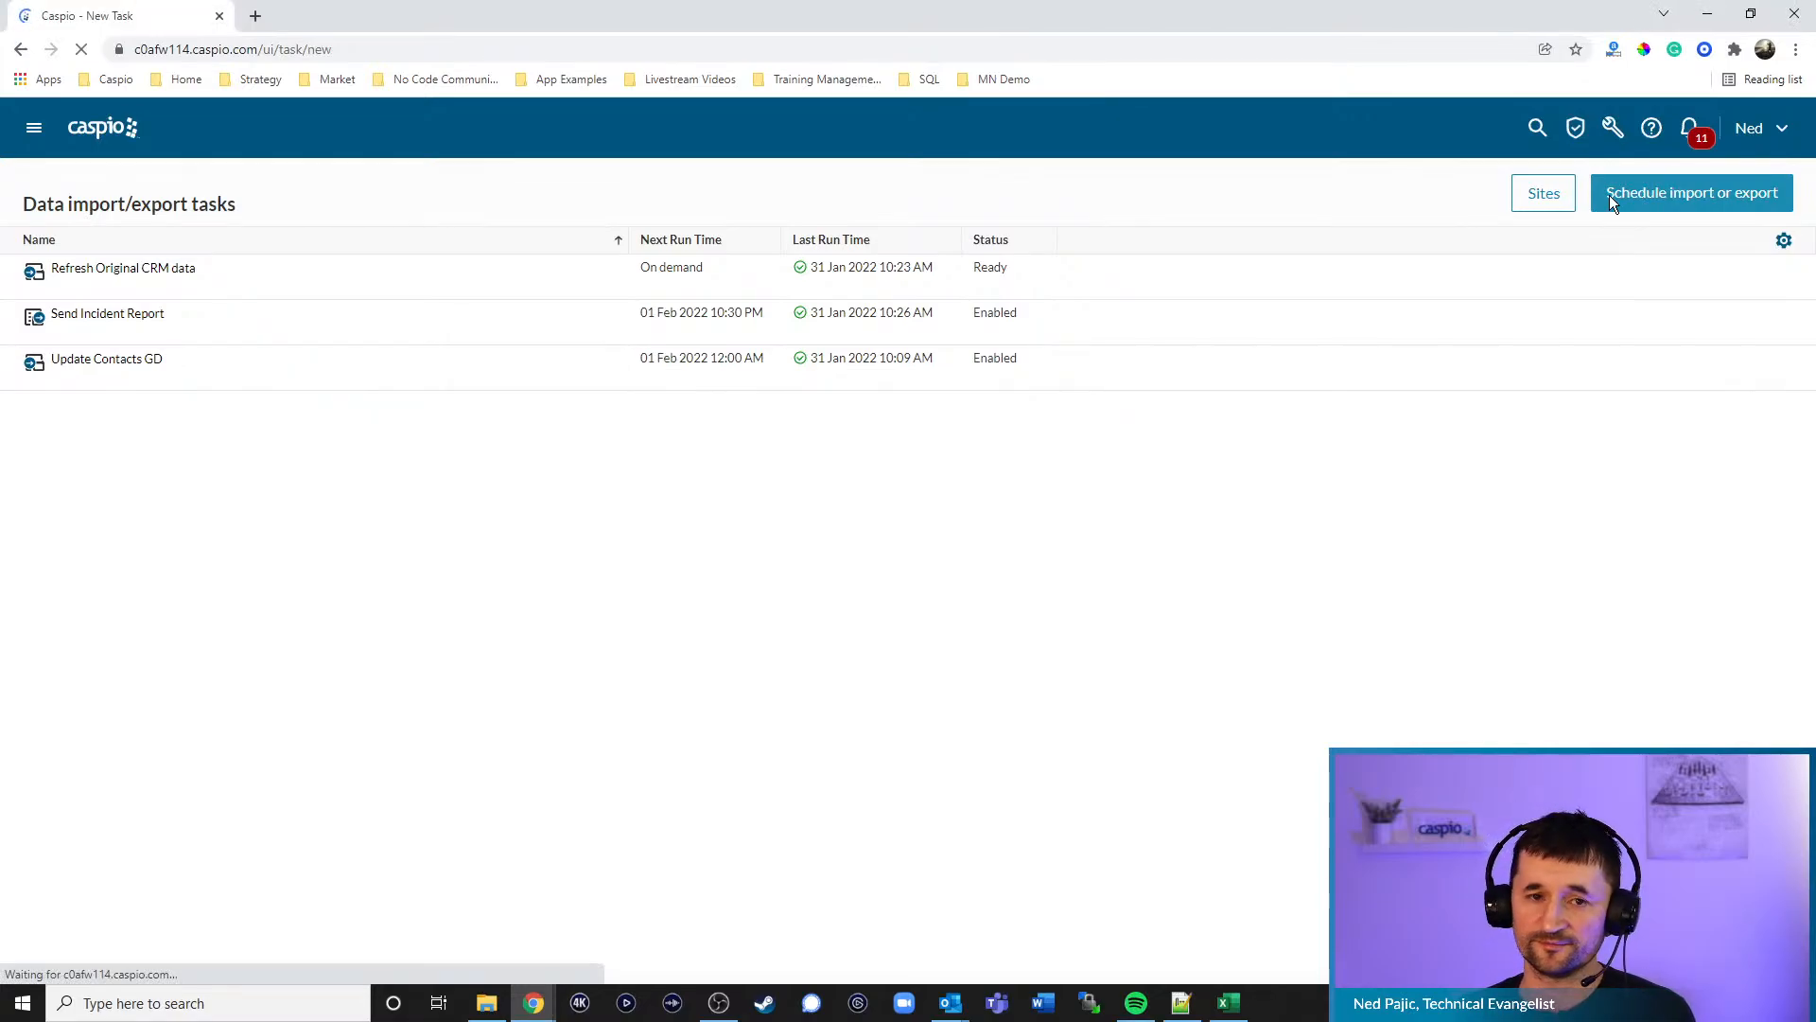
# - Set the new task to Import from a newly created FTP-type site, then bring up WinSCP
pyautogui.moveTo(88, 264); pyautogui.dragTo(81, 263)
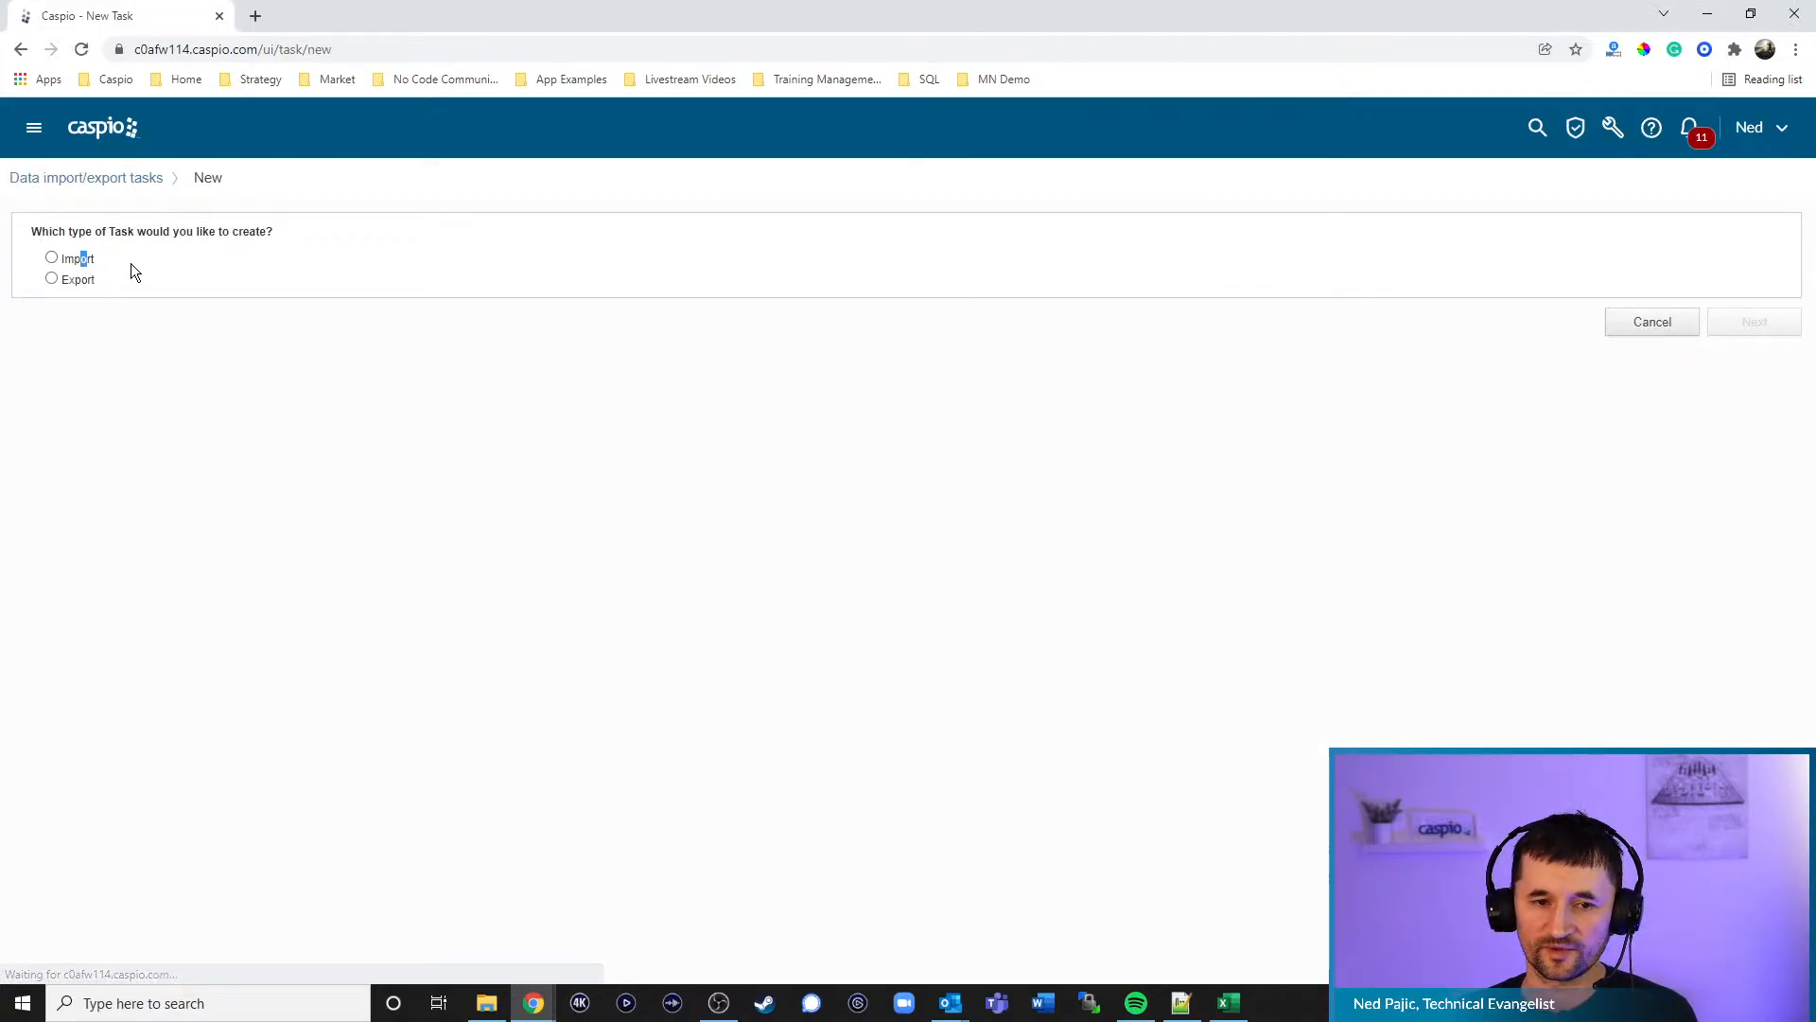
pyautogui.click(51, 257)
pyautogui.click(172, 346)
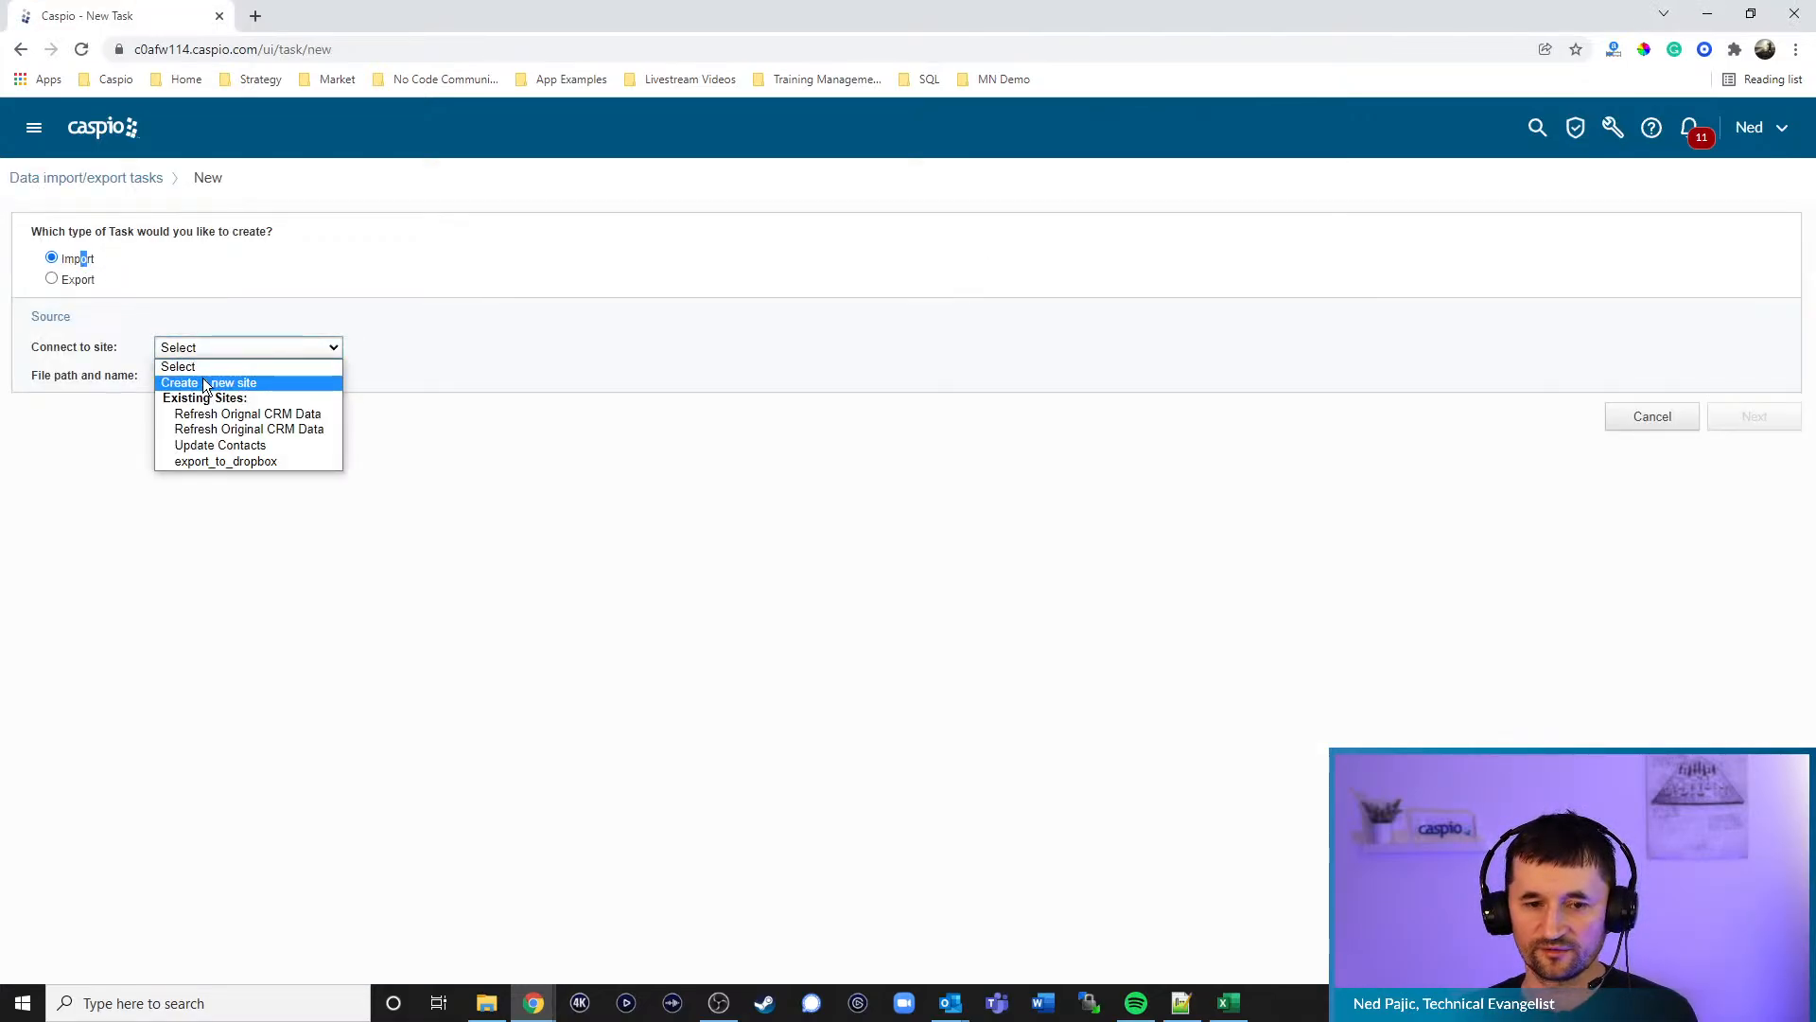
pyautogui.click(205, 382)
pyautogui.click(378, 395)
pyautogui.click(378, 395)
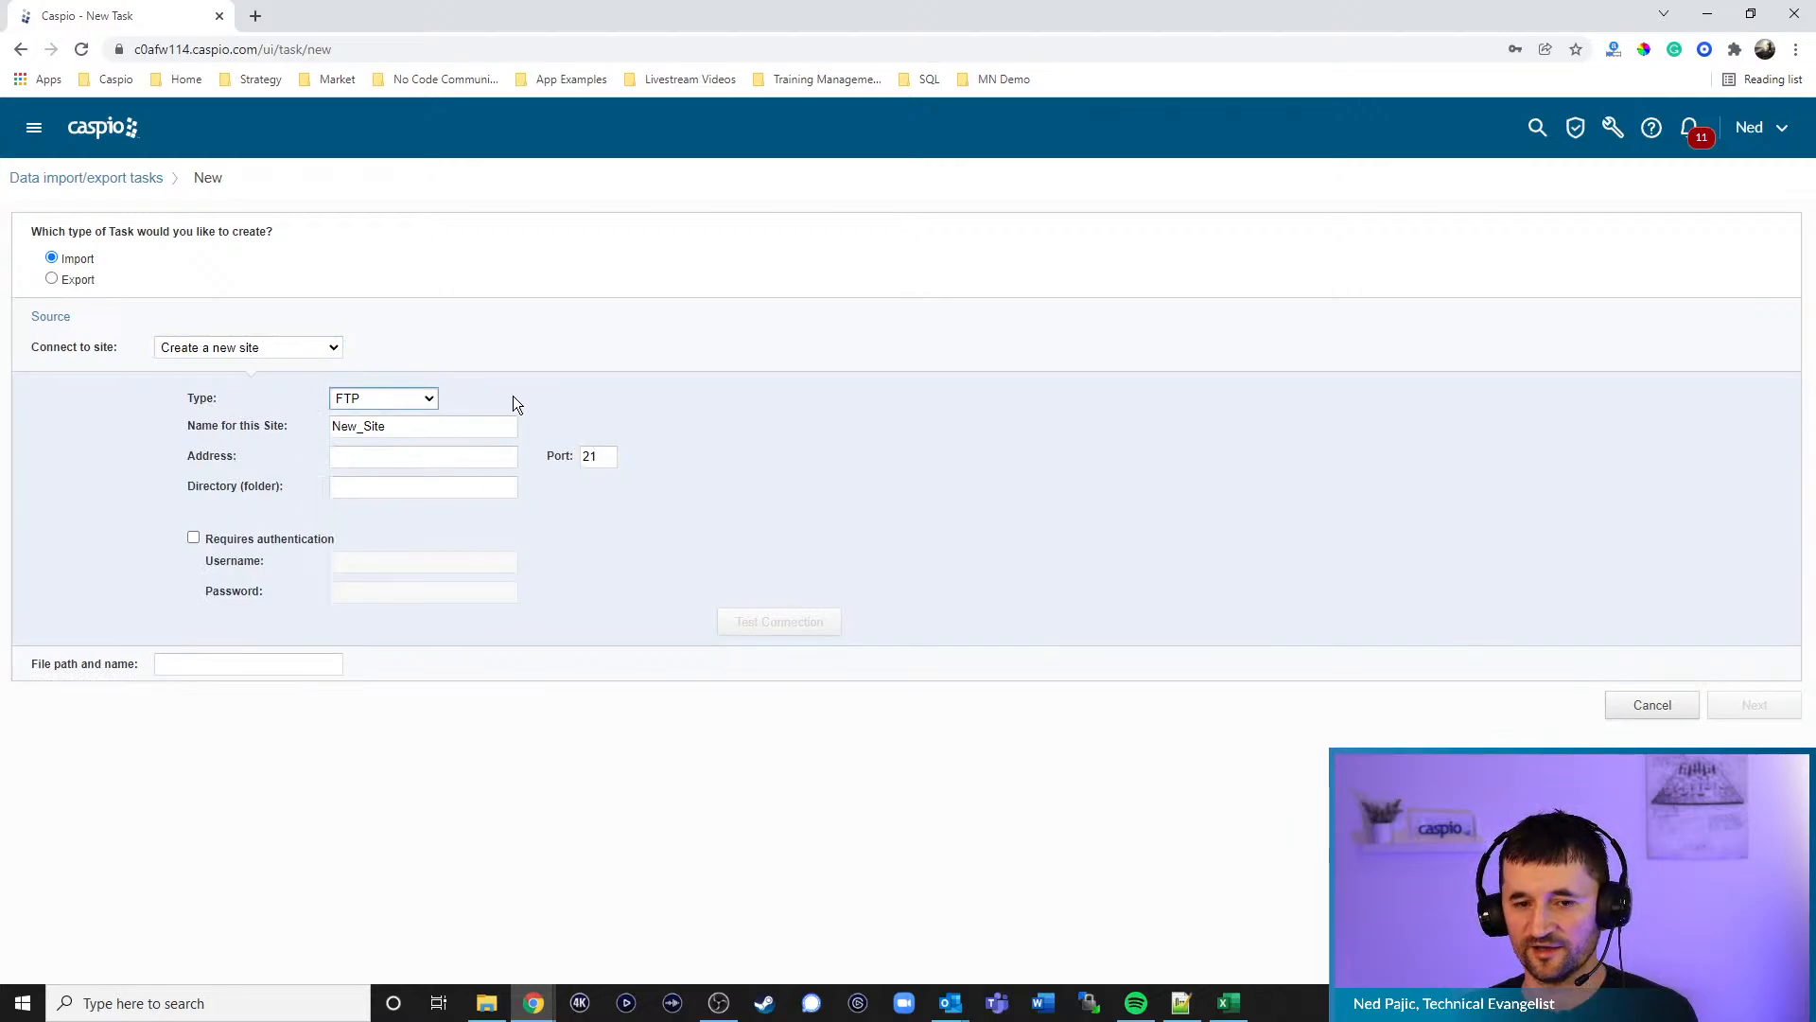
pyautogui.click(442, 455)
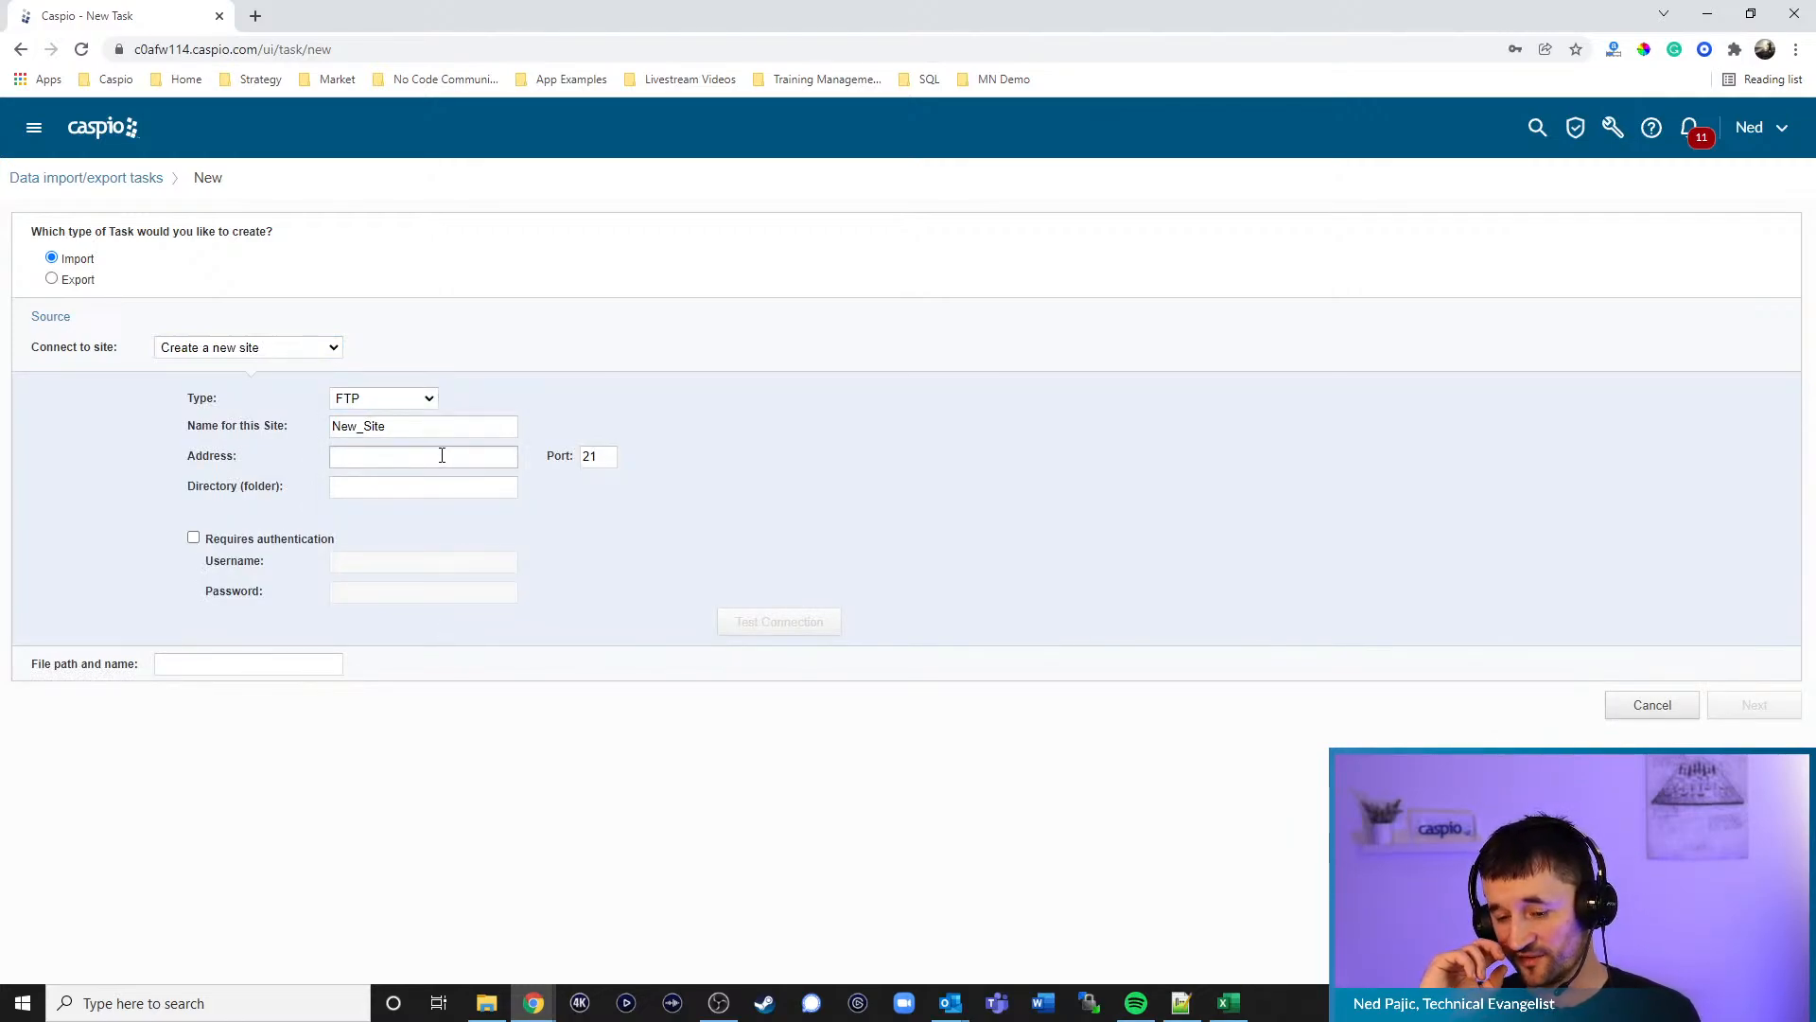
pyautogui.click(1090, 1004)
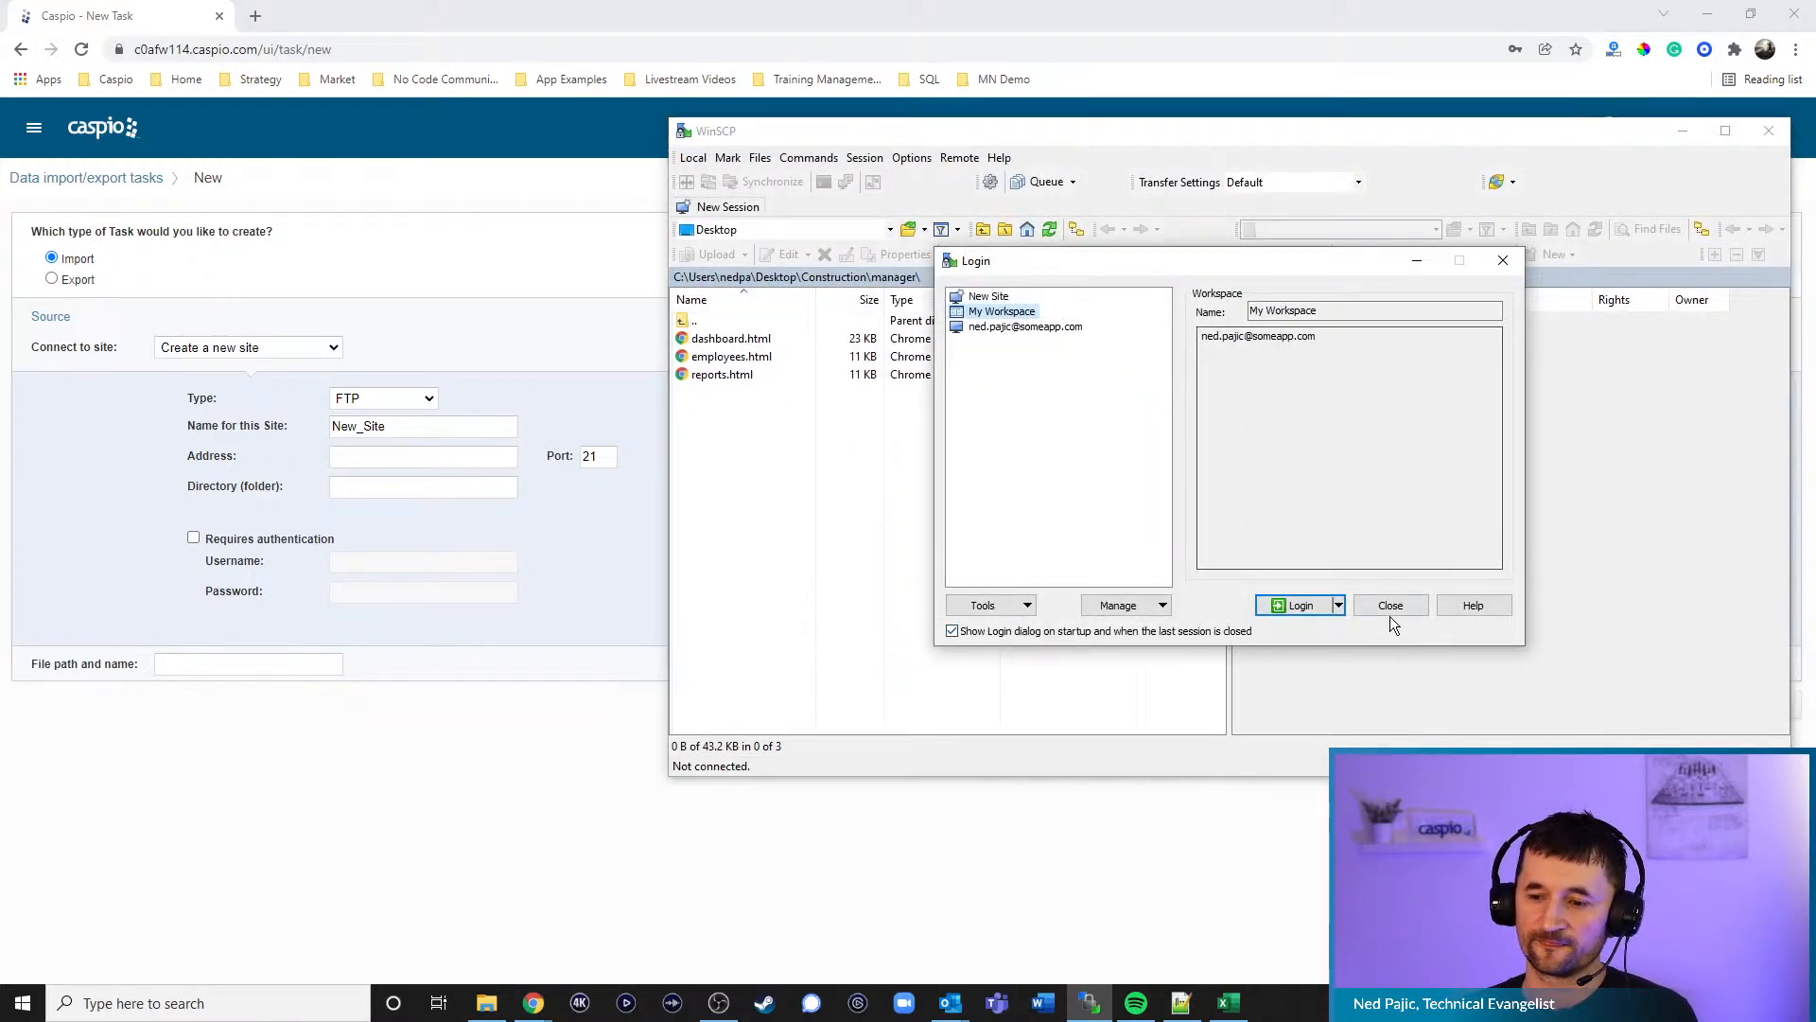
# - Log in to the saved WinSCP FTP session with the account password, then minimize WinSCP
pyautogui.click(1316, 606)
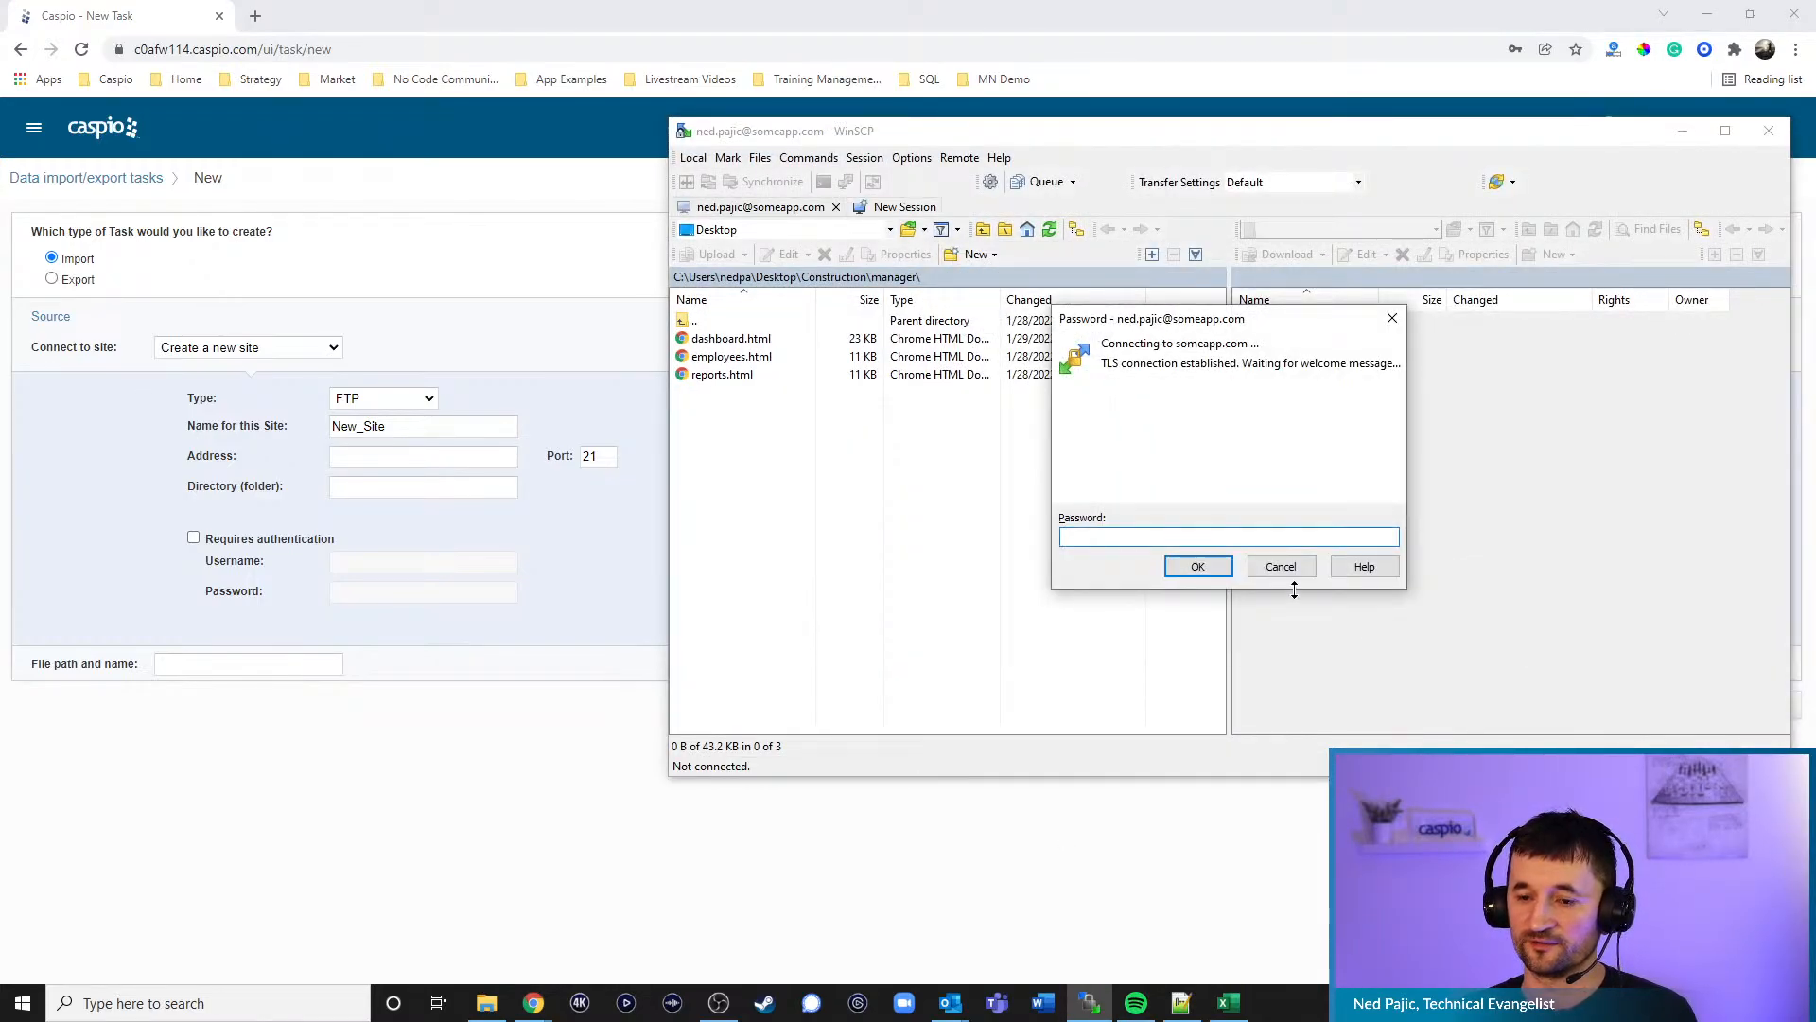
pyautogui.write('p')
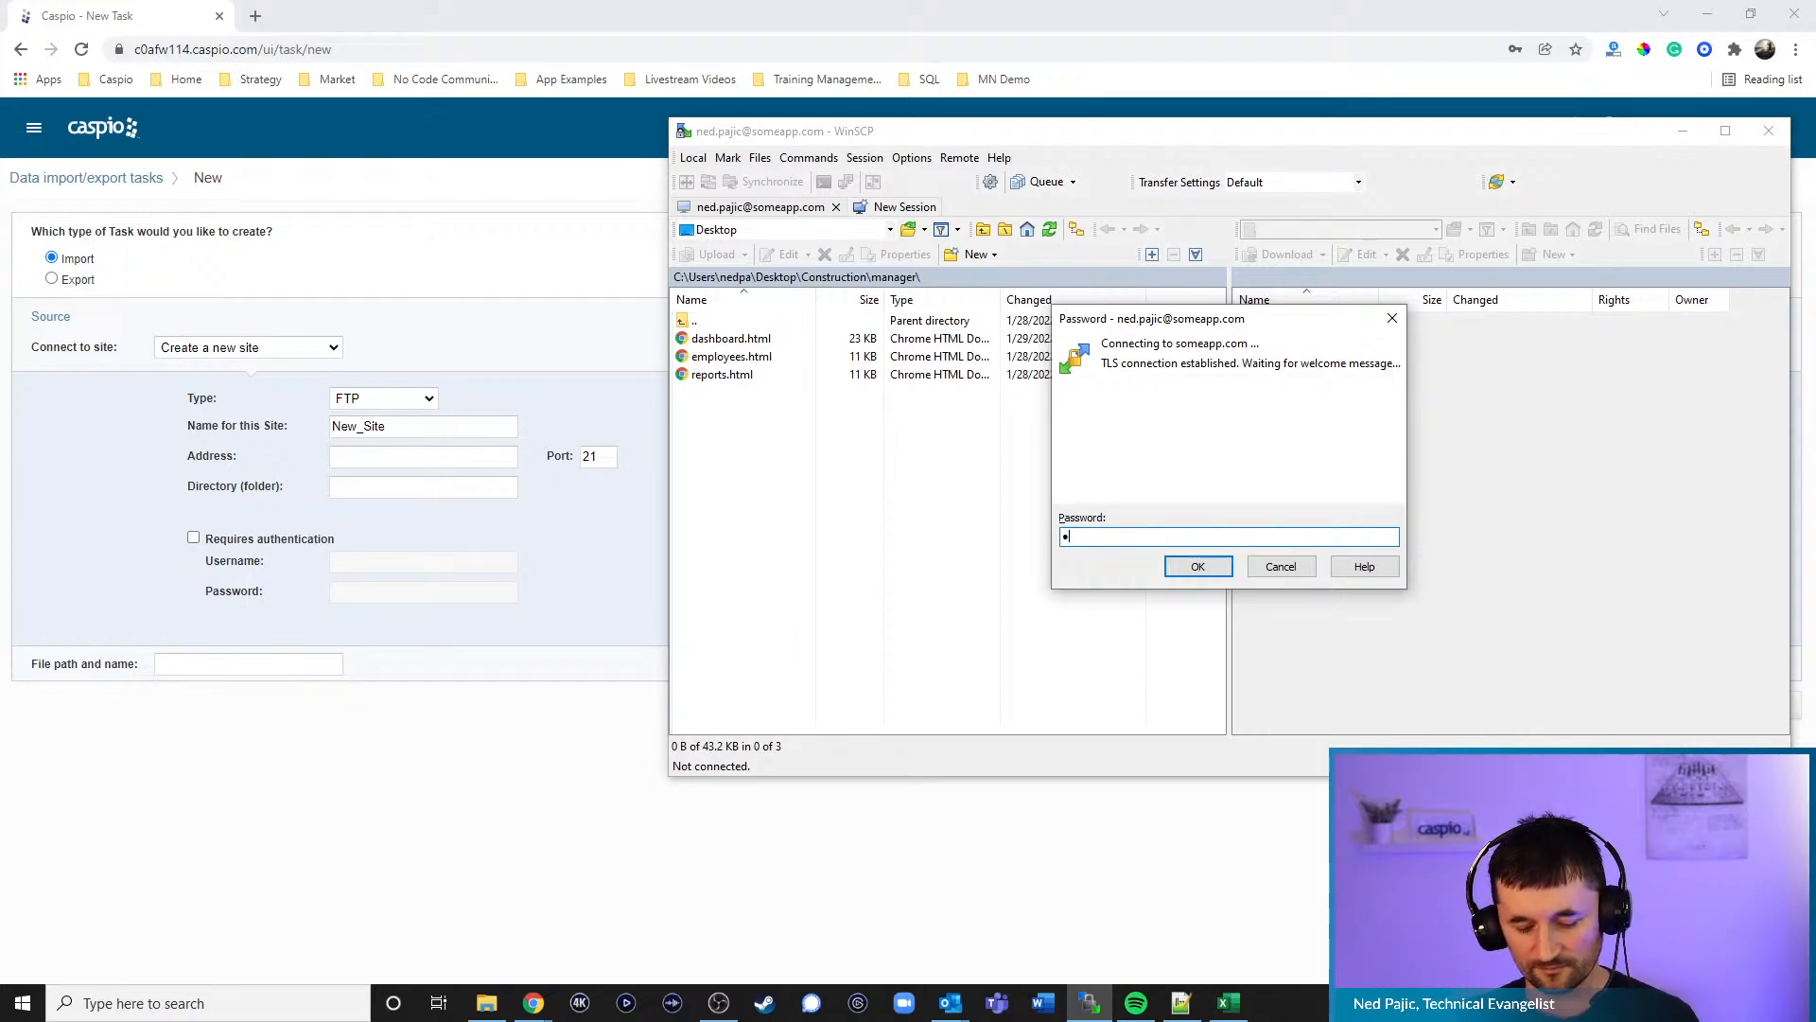
pyautogui.write('assword123')
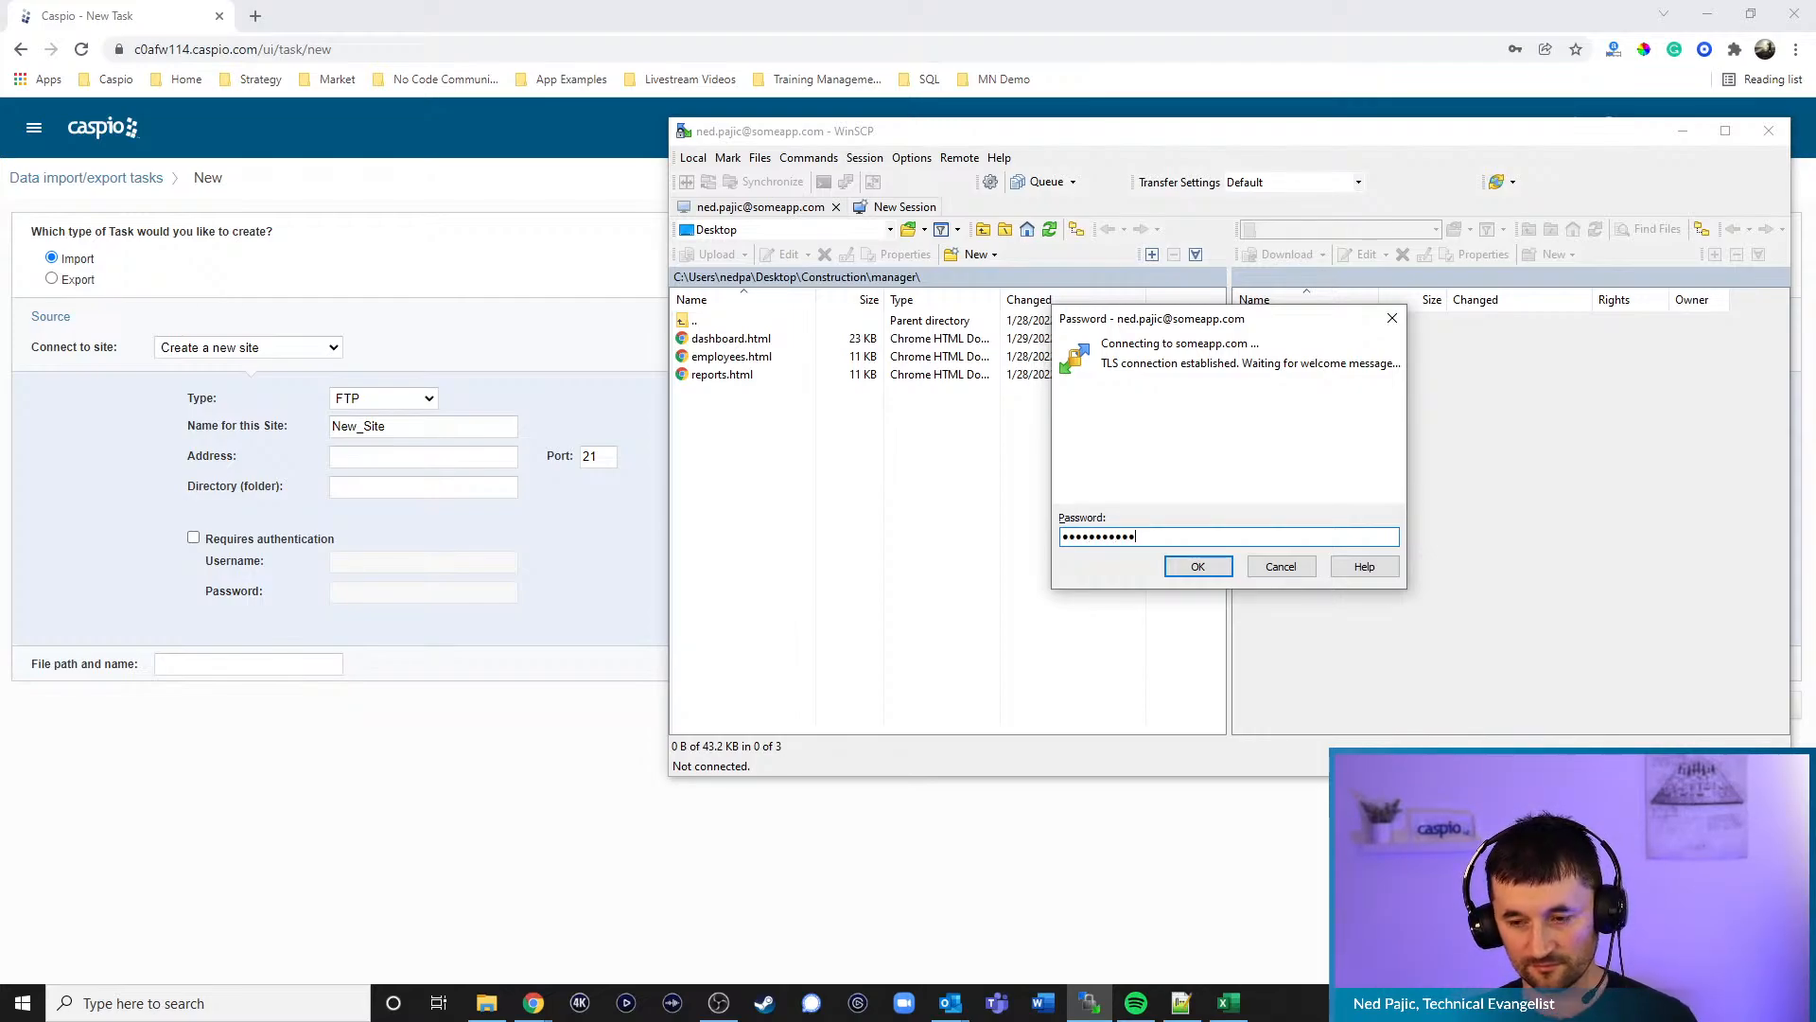
pyautogui.press('Return')
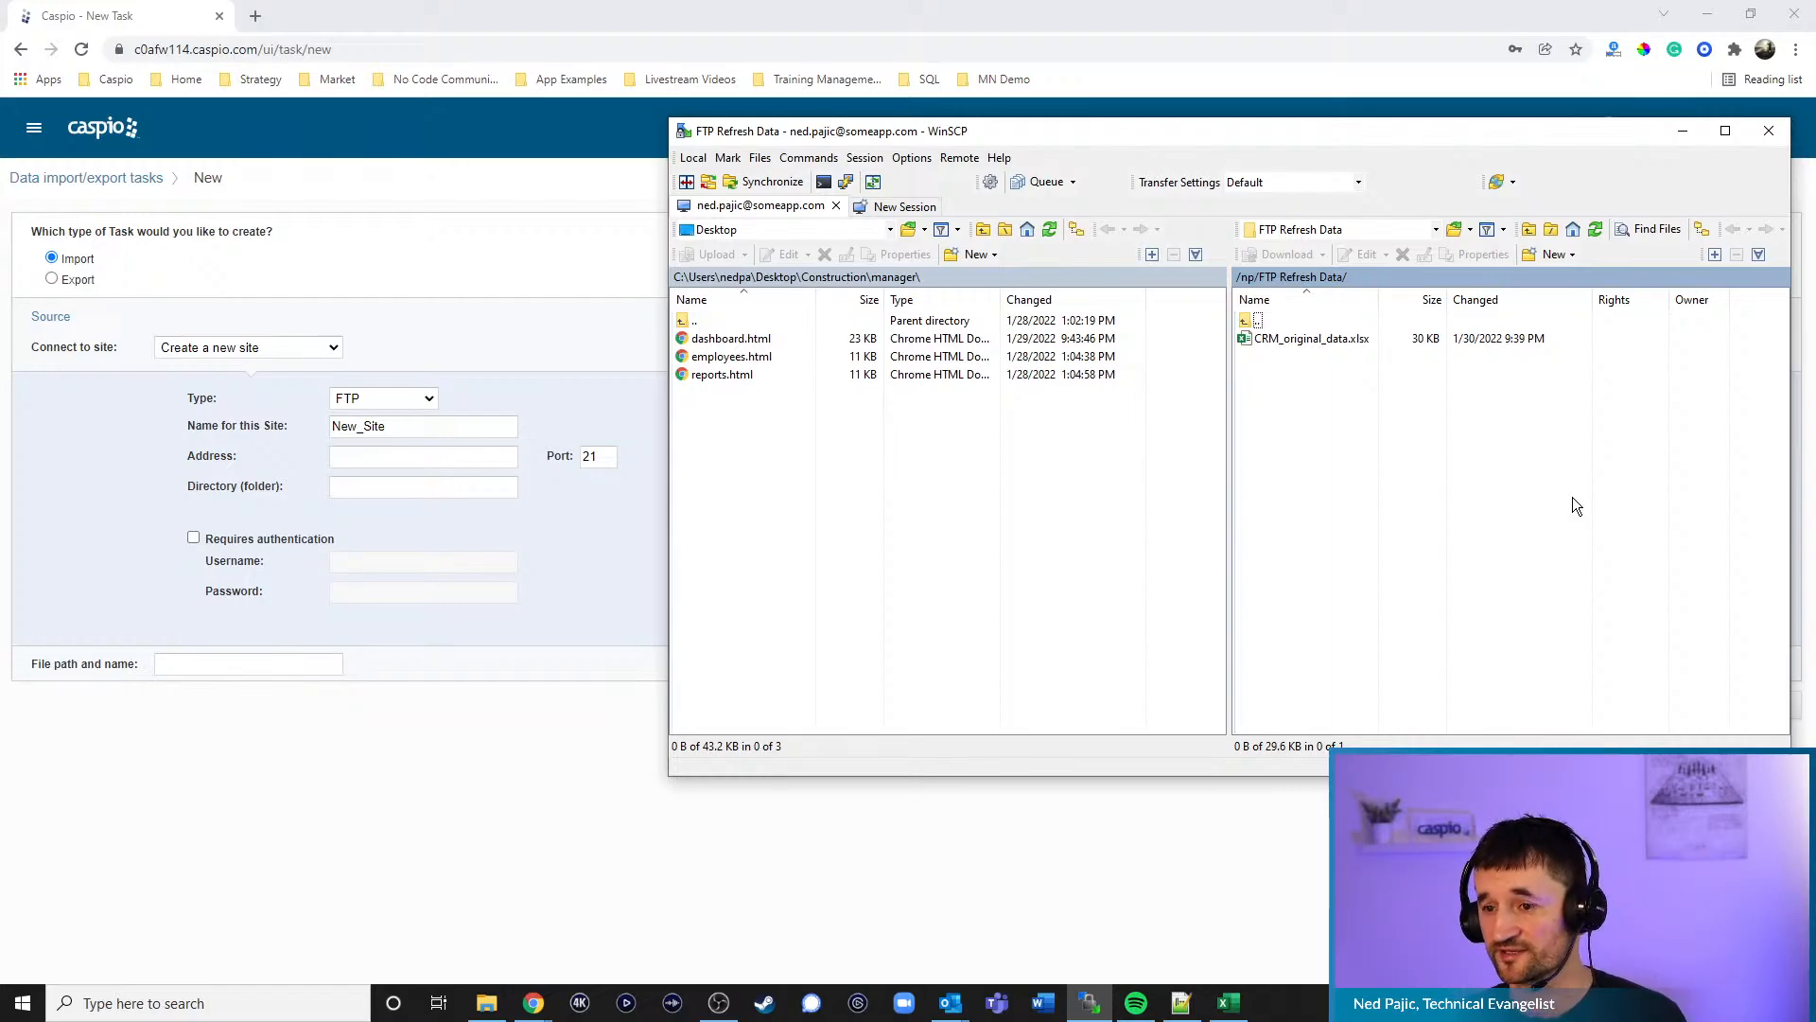
pyautogui.click(1683, 133)
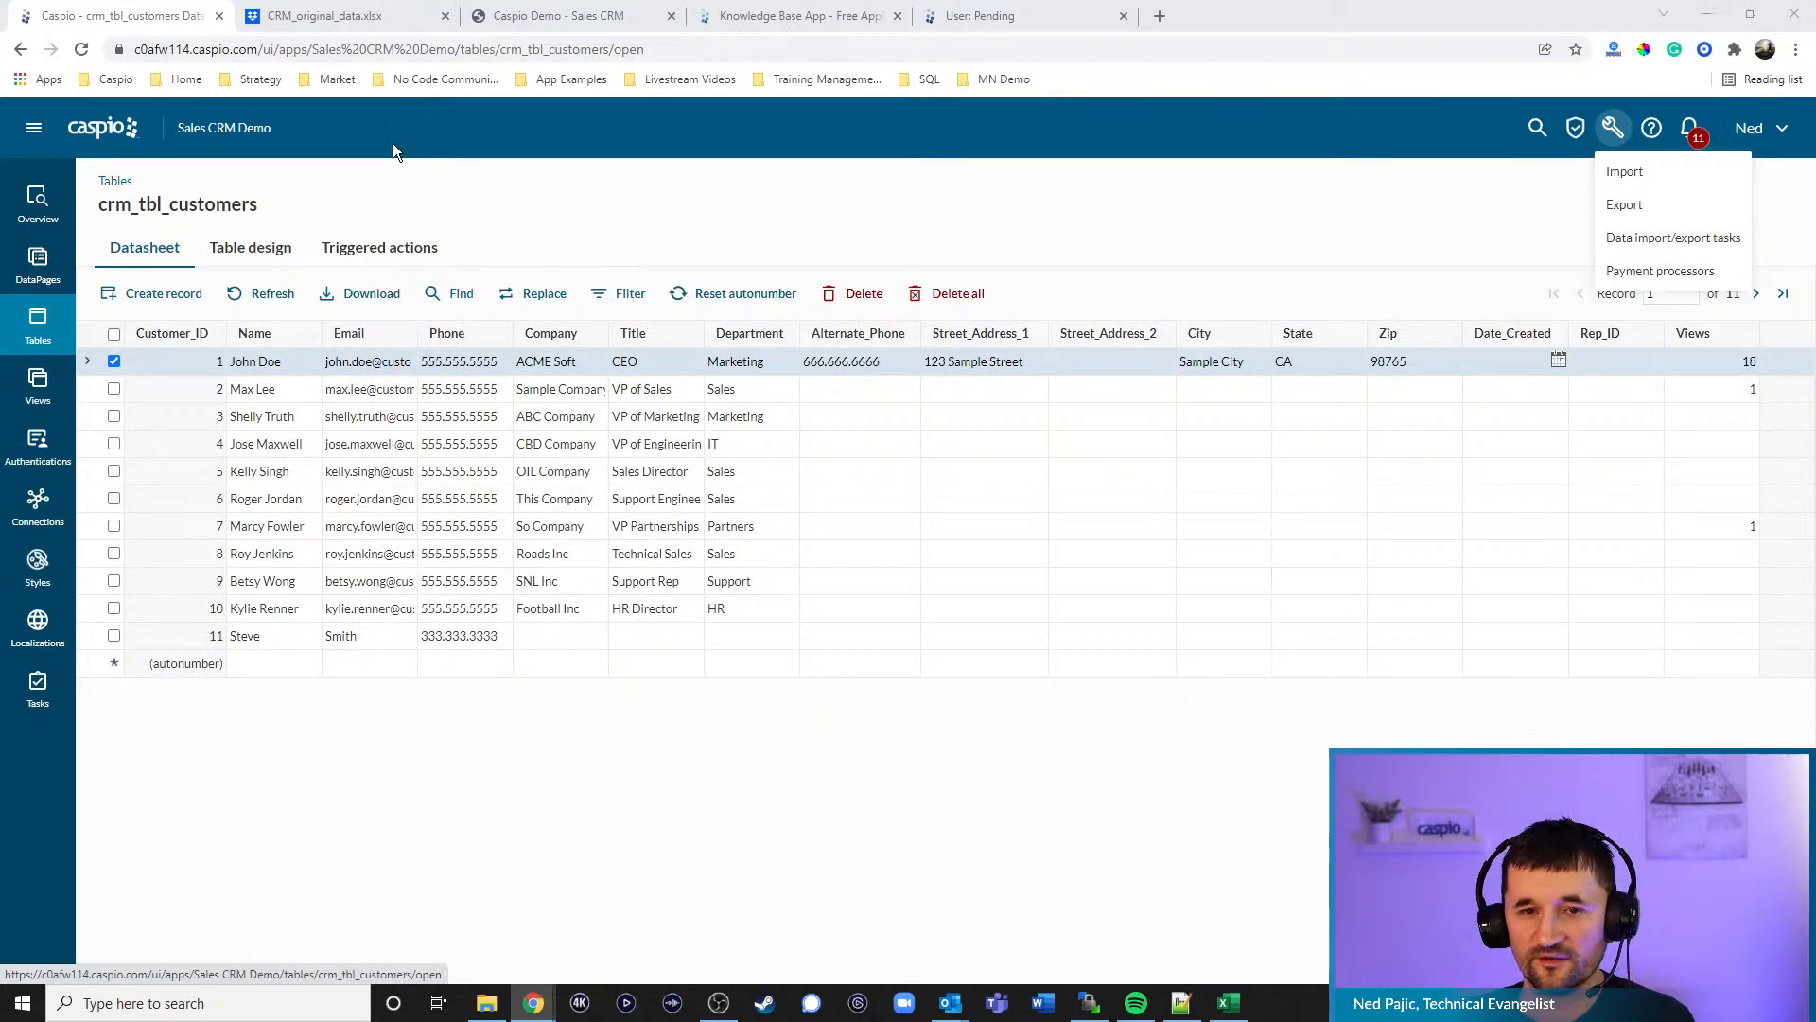
# - Switch to the Caspio Demo - Sales CRM browser tab
pyautogui.click(606, 30)
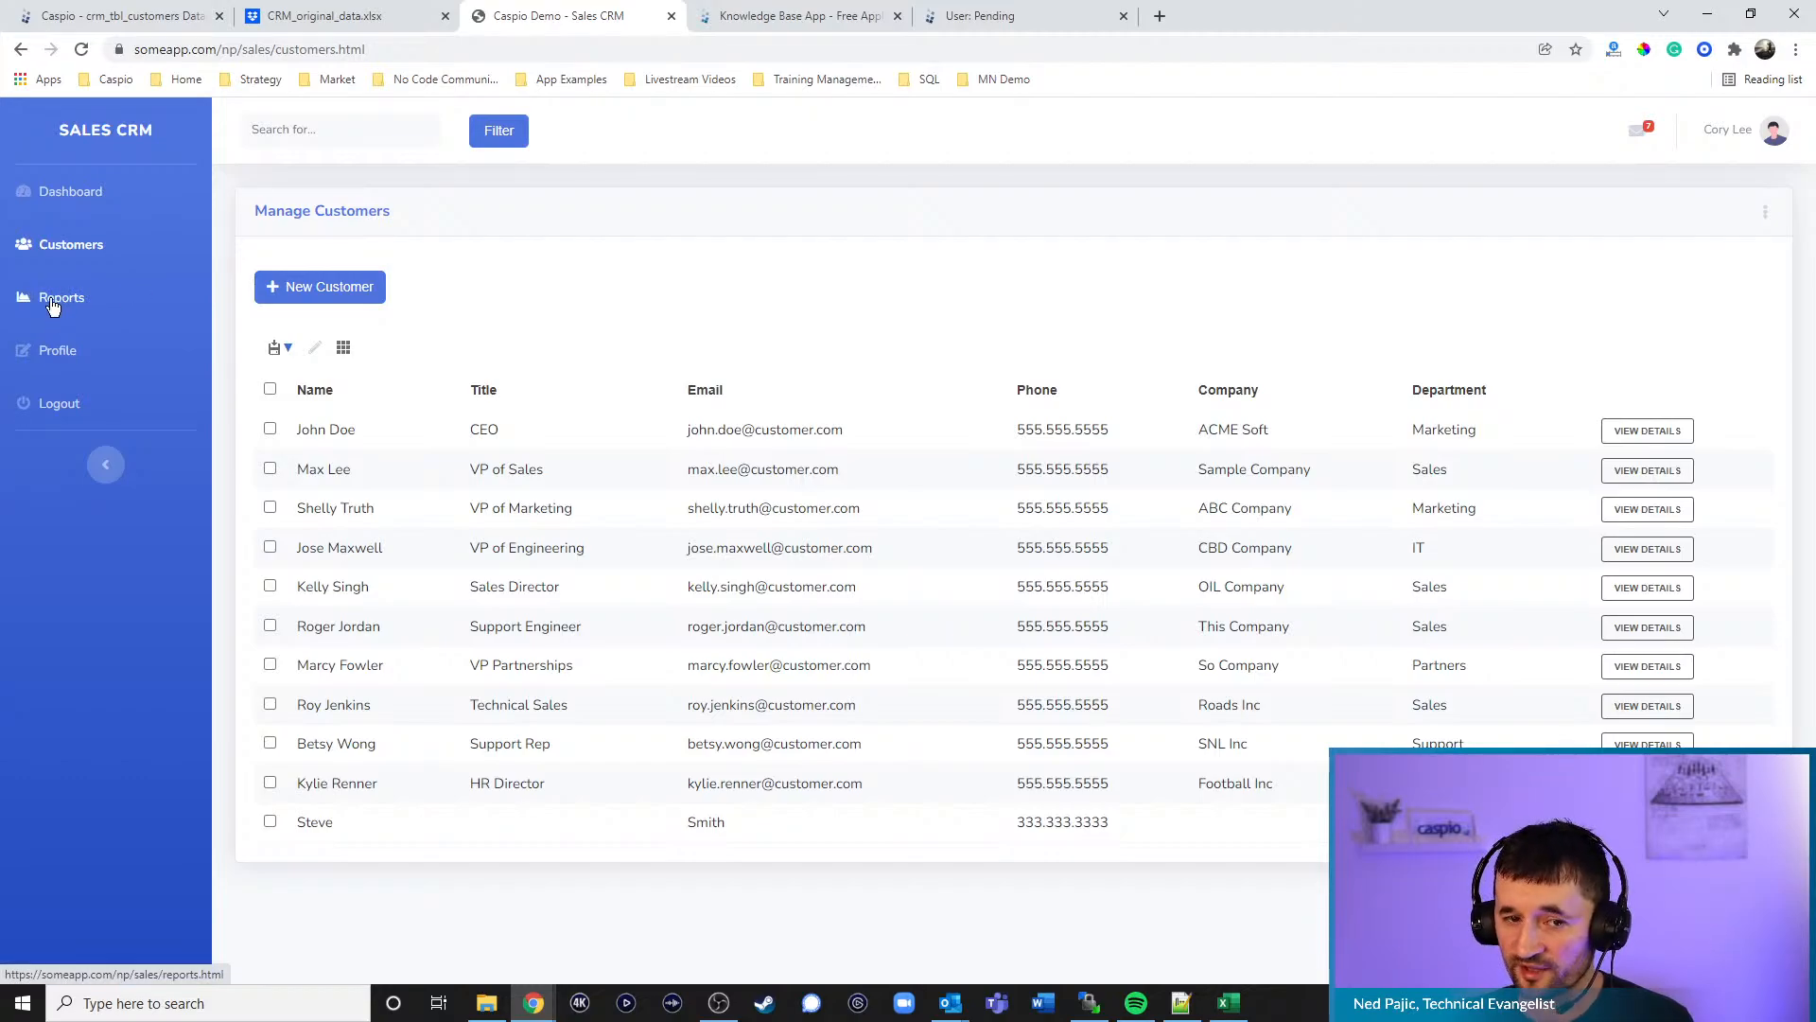
# - Open and close the New Customer form twice, then switch to dashboard.html in Notepad++
pyautogui.click(322, 286)
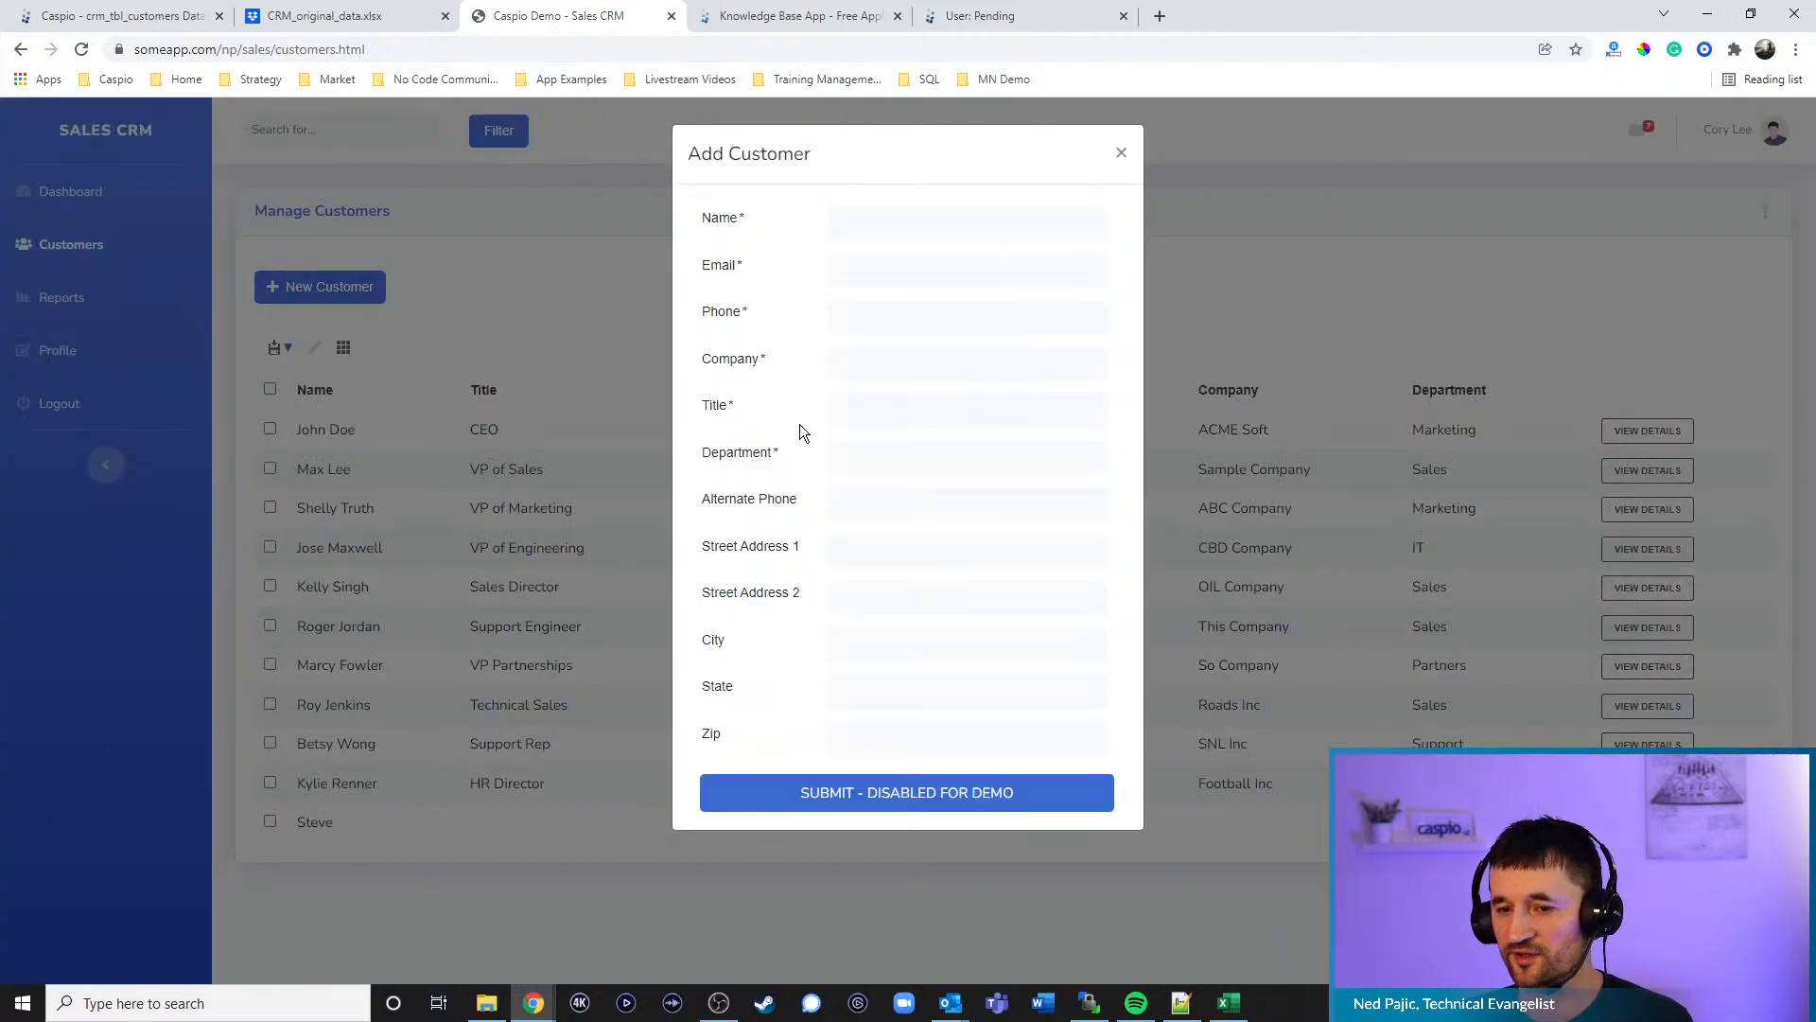
pyautogui.click(1120, 155)
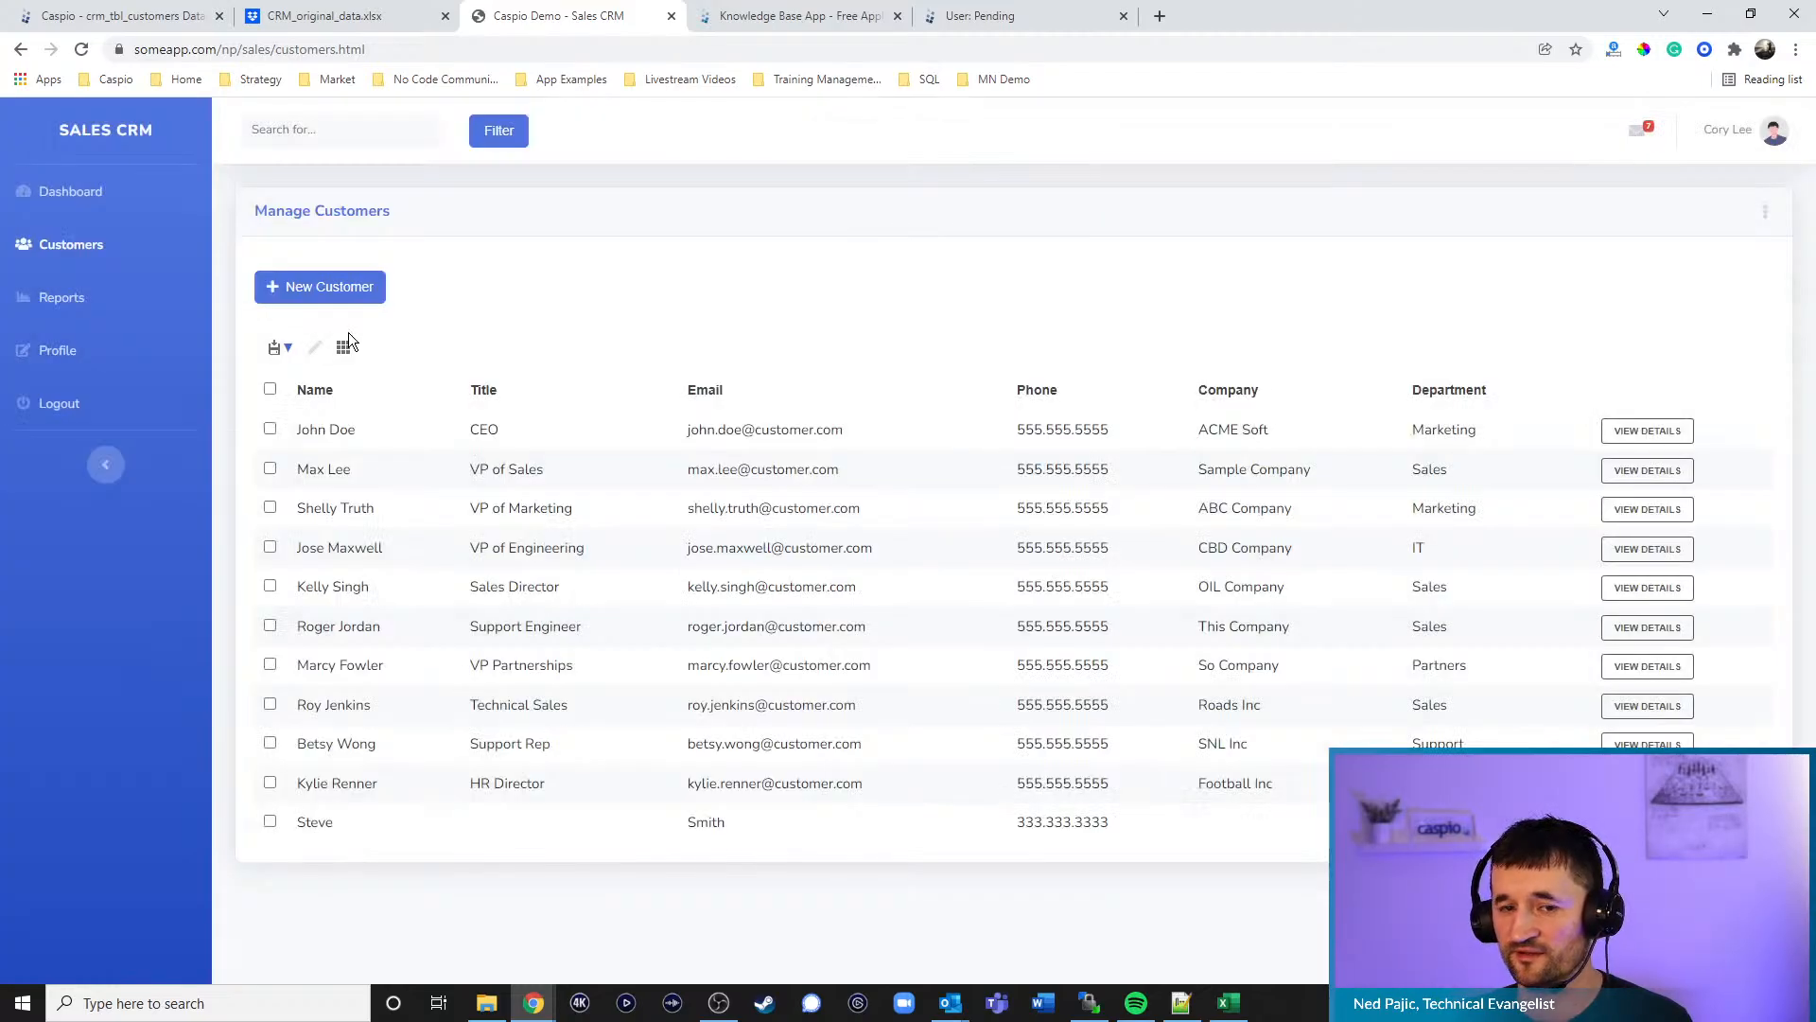
pyautogui.click(321, 286)
pyautogui.click(1121, 153)
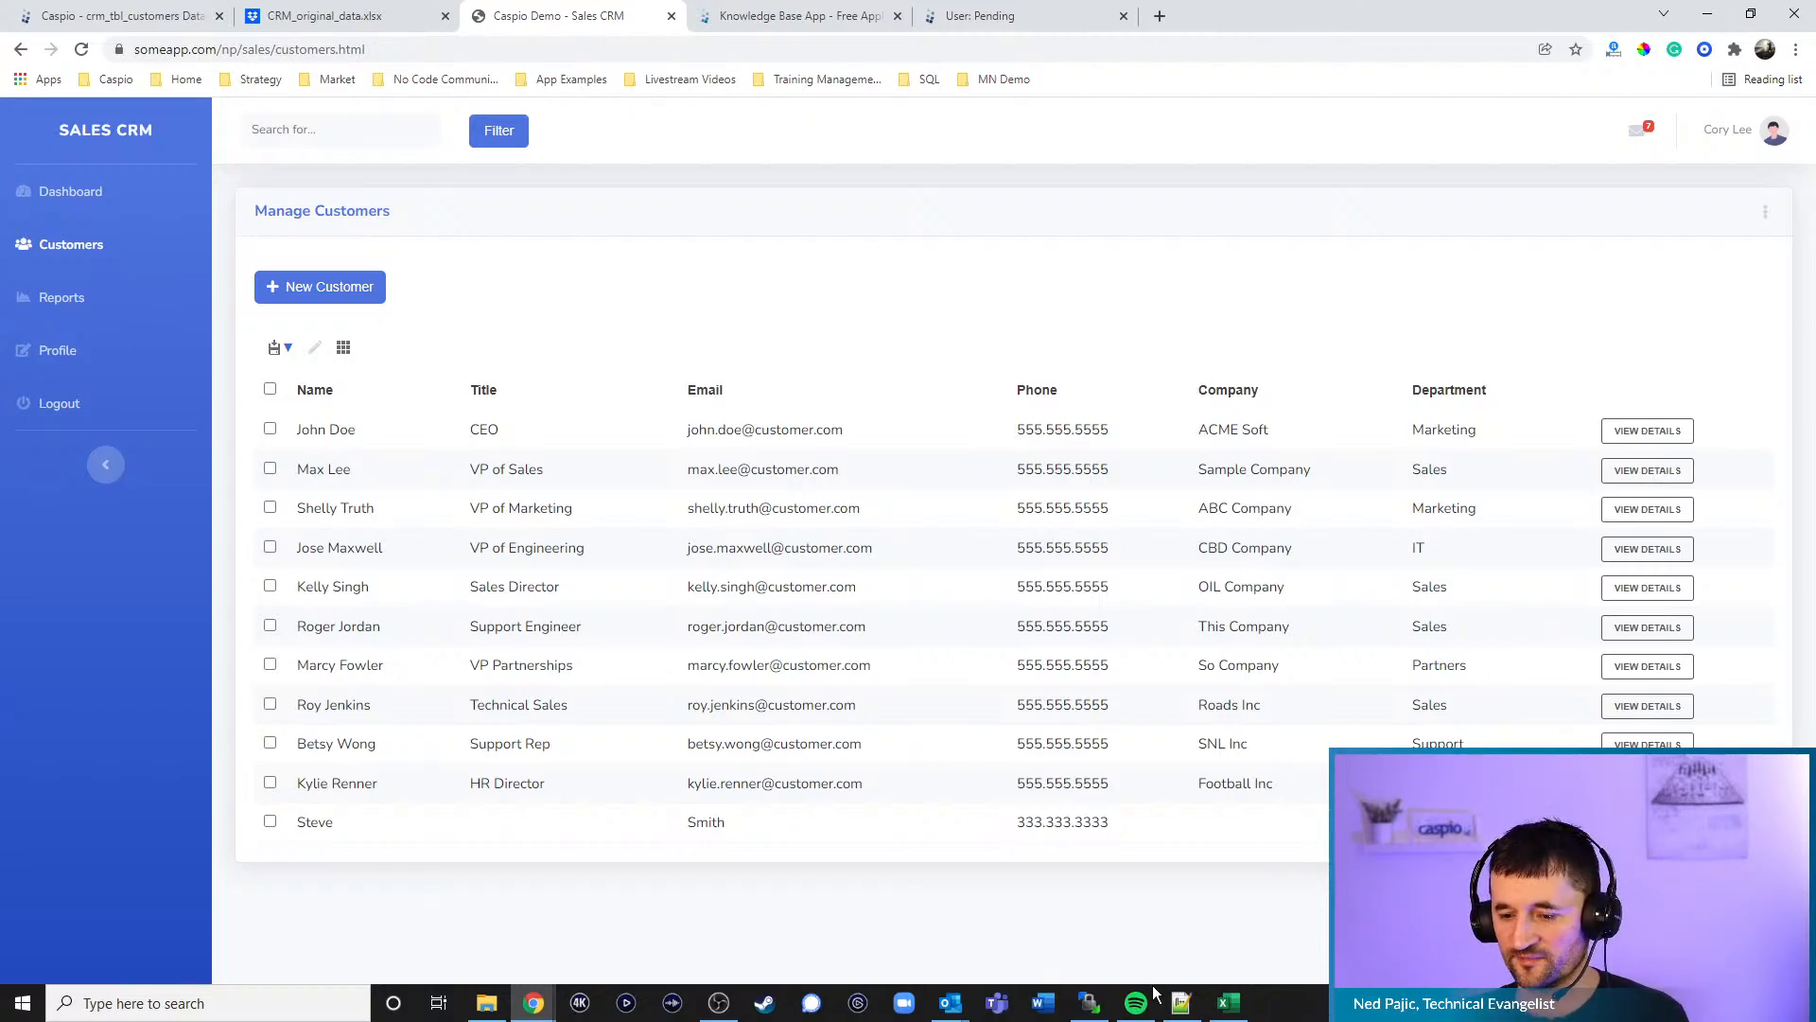
pyautogui.click(1181, 1002)
pyautogui.scroll(20, 959, 281)
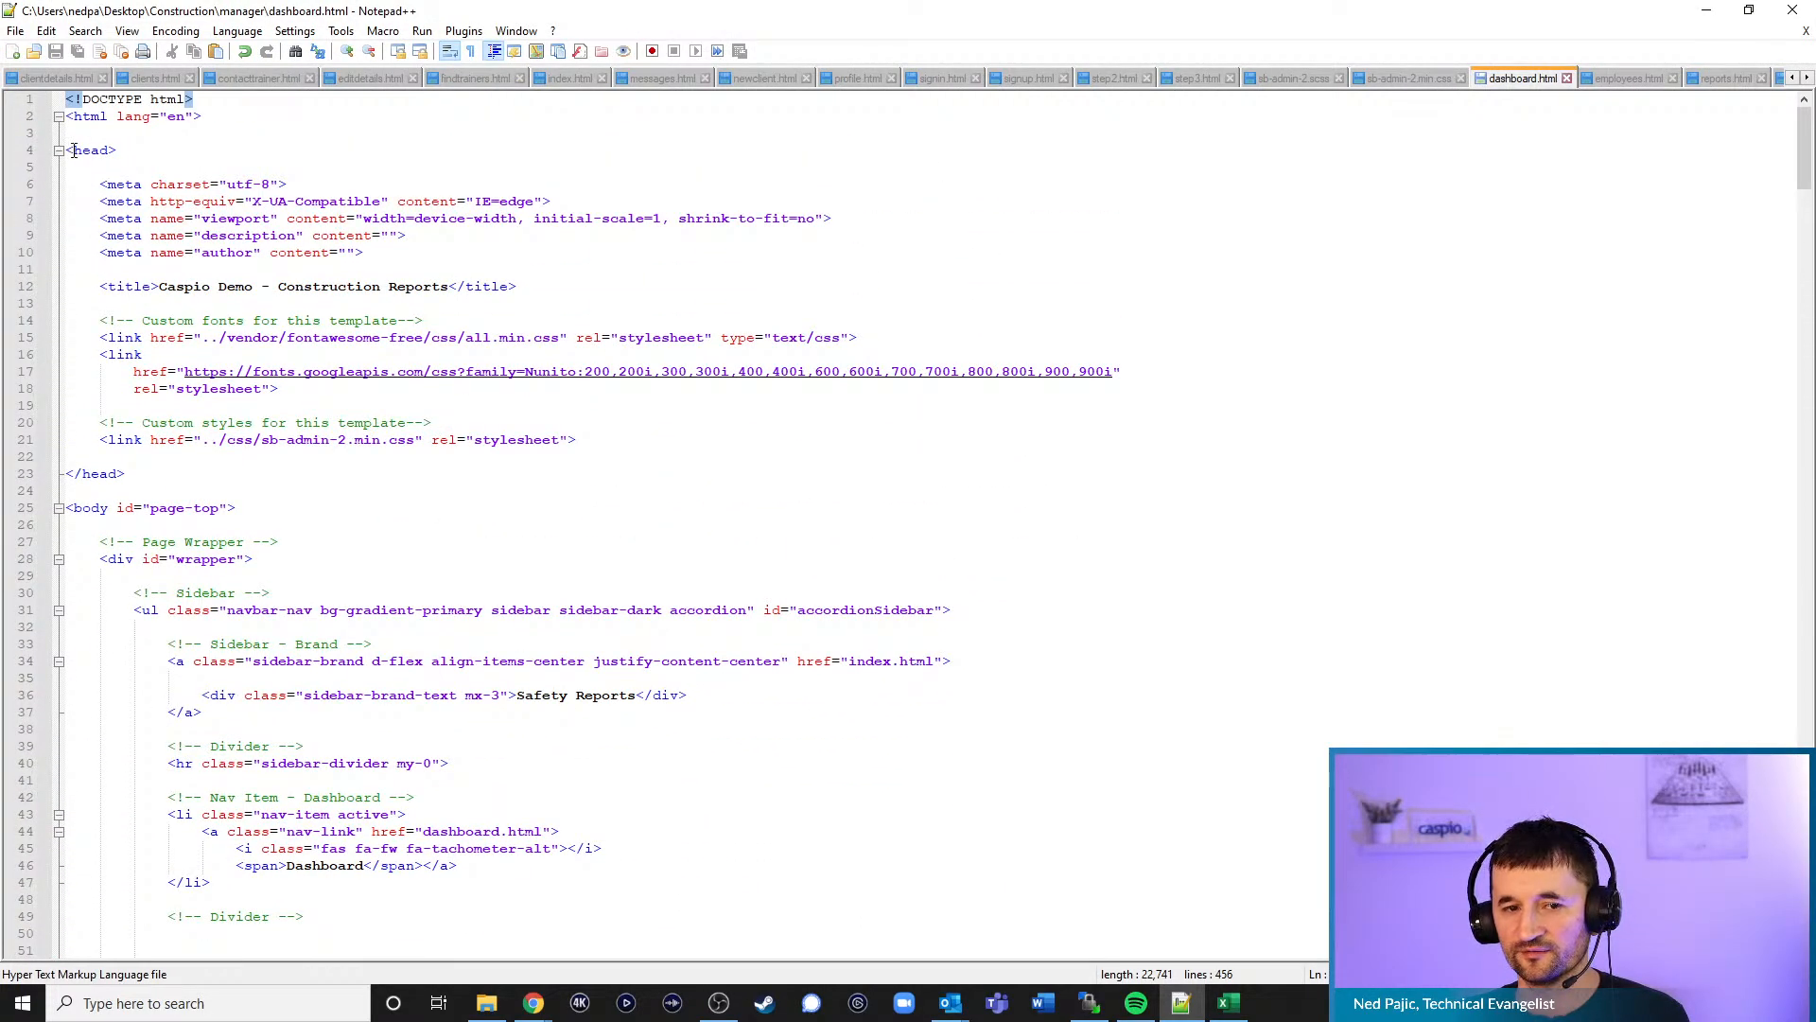
# - Check the <head> and </head> lines of dashboard.html, then minimize Notepad++
pyautogui.click(119, 150)
pyautogui.click(152, 475)
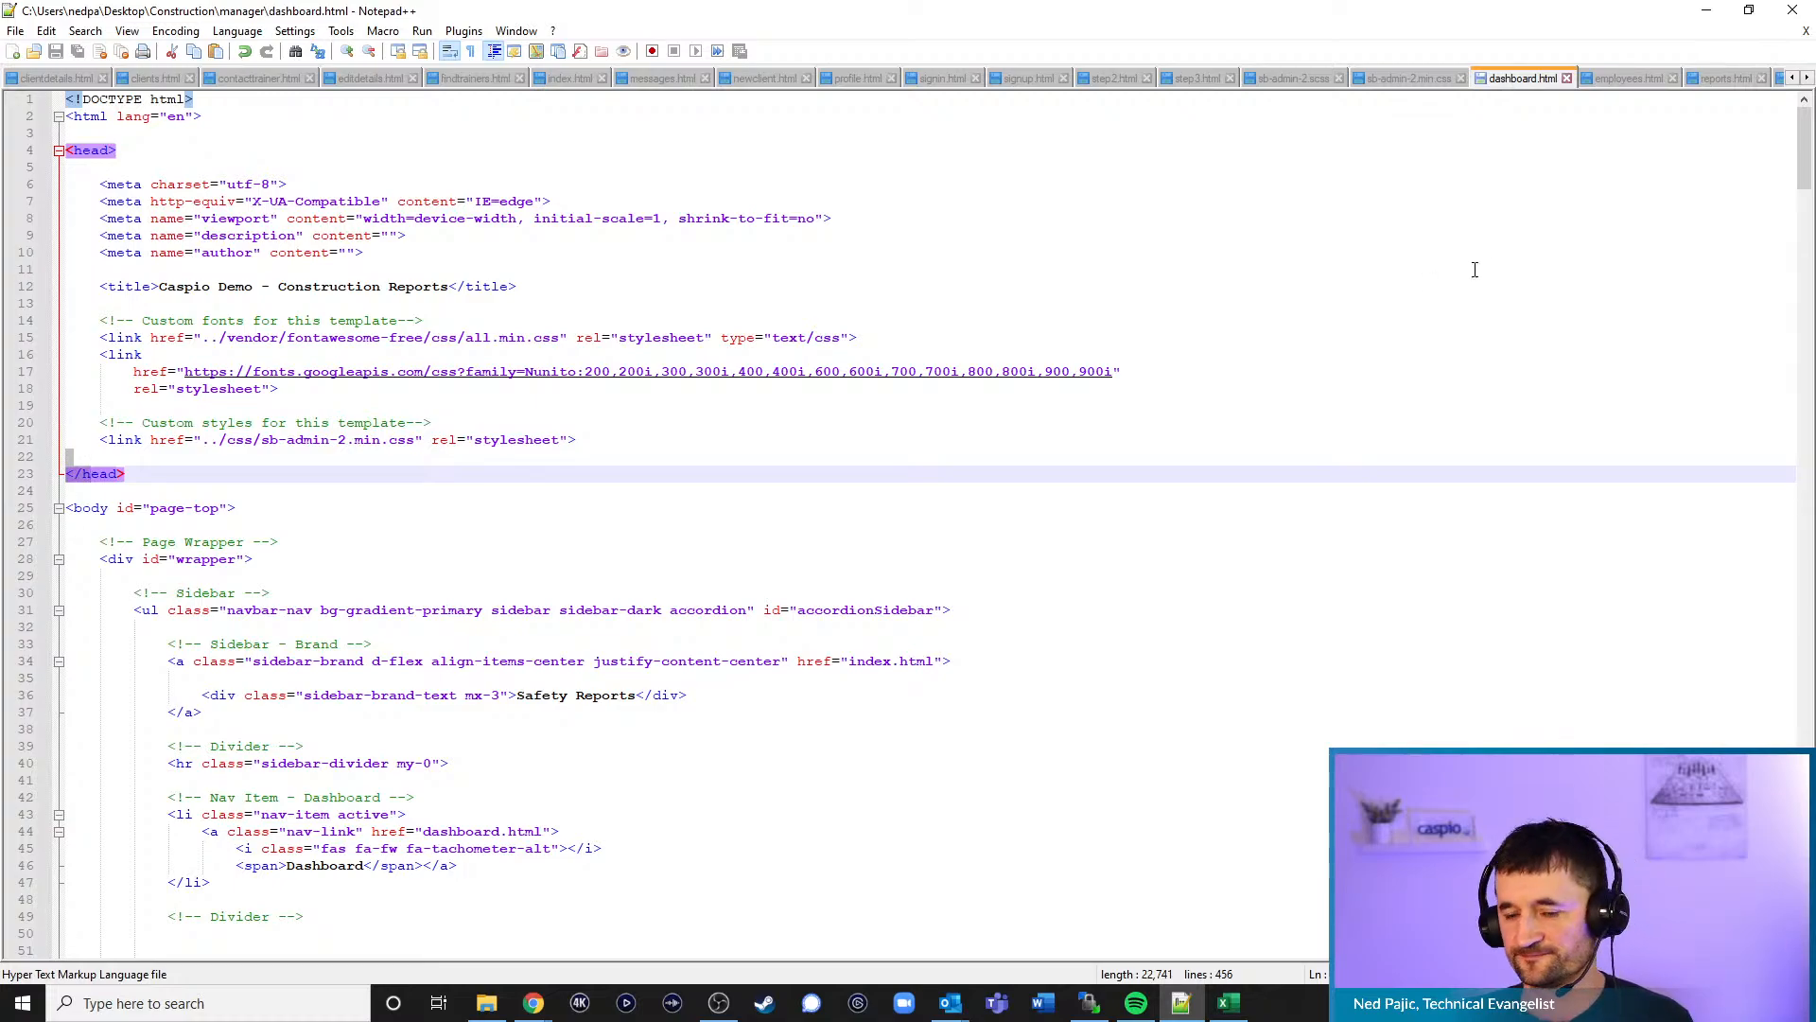
pyautogui.click(1705, 9)
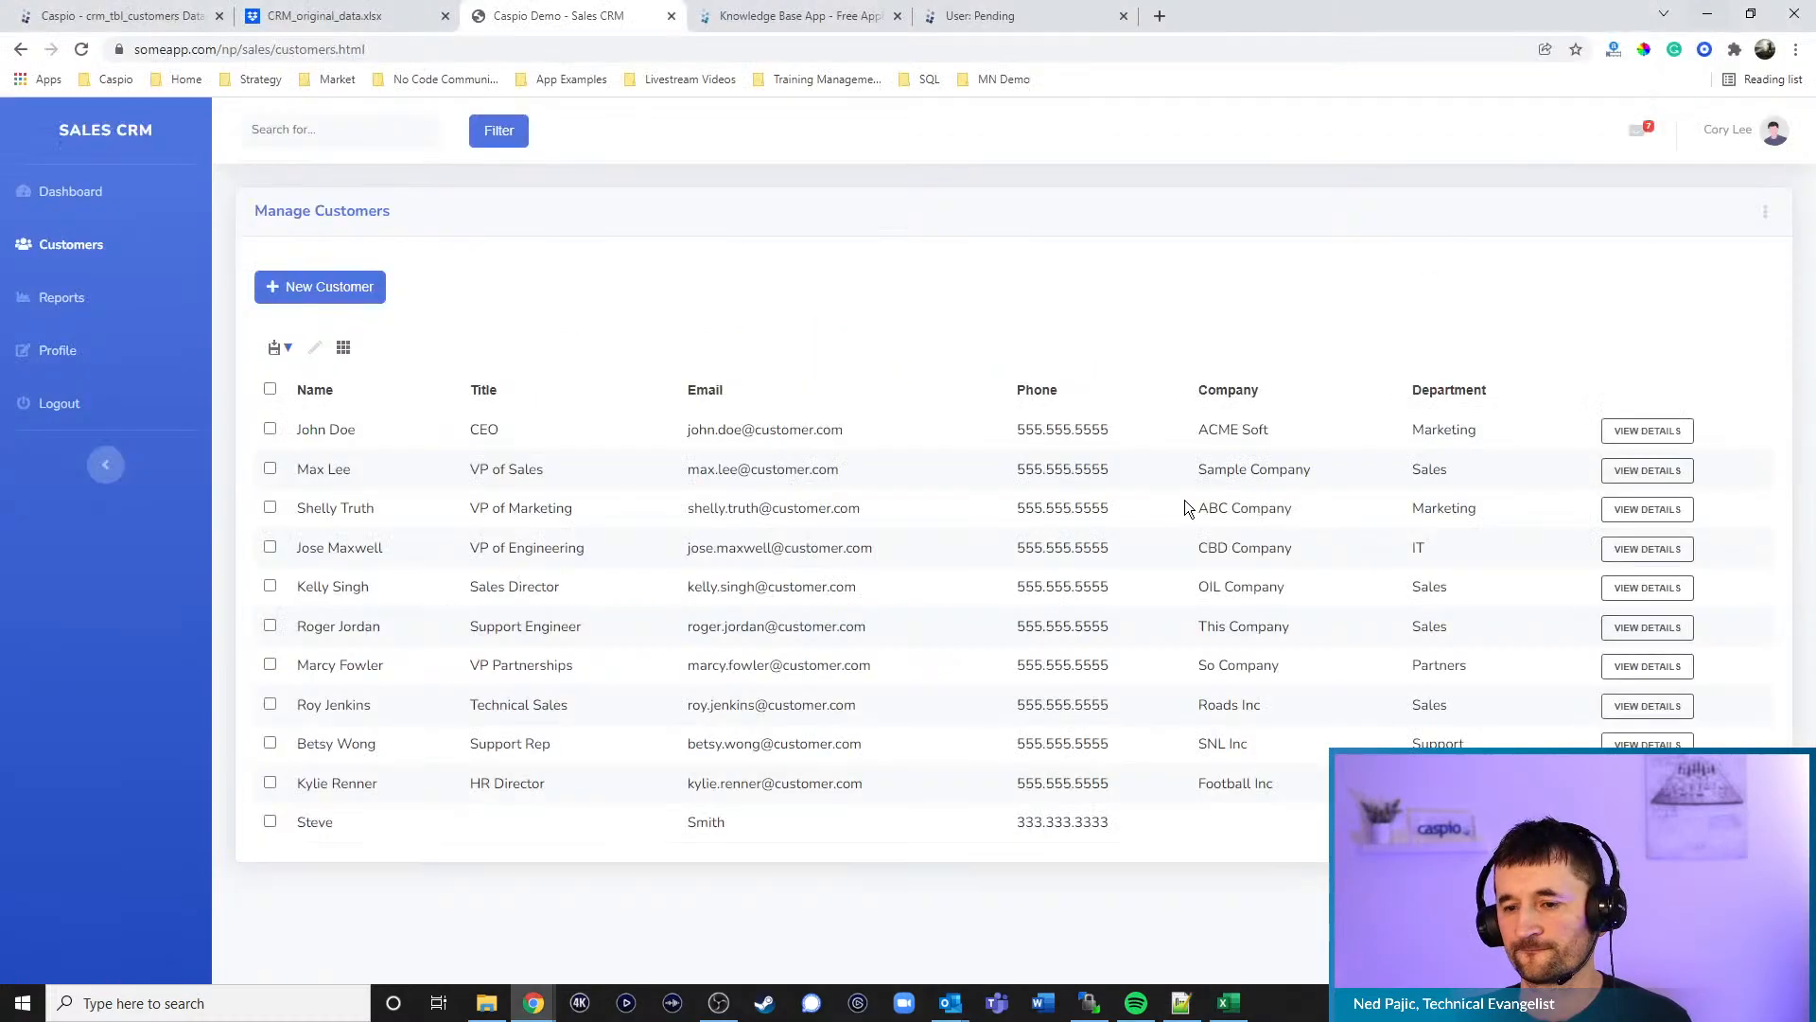
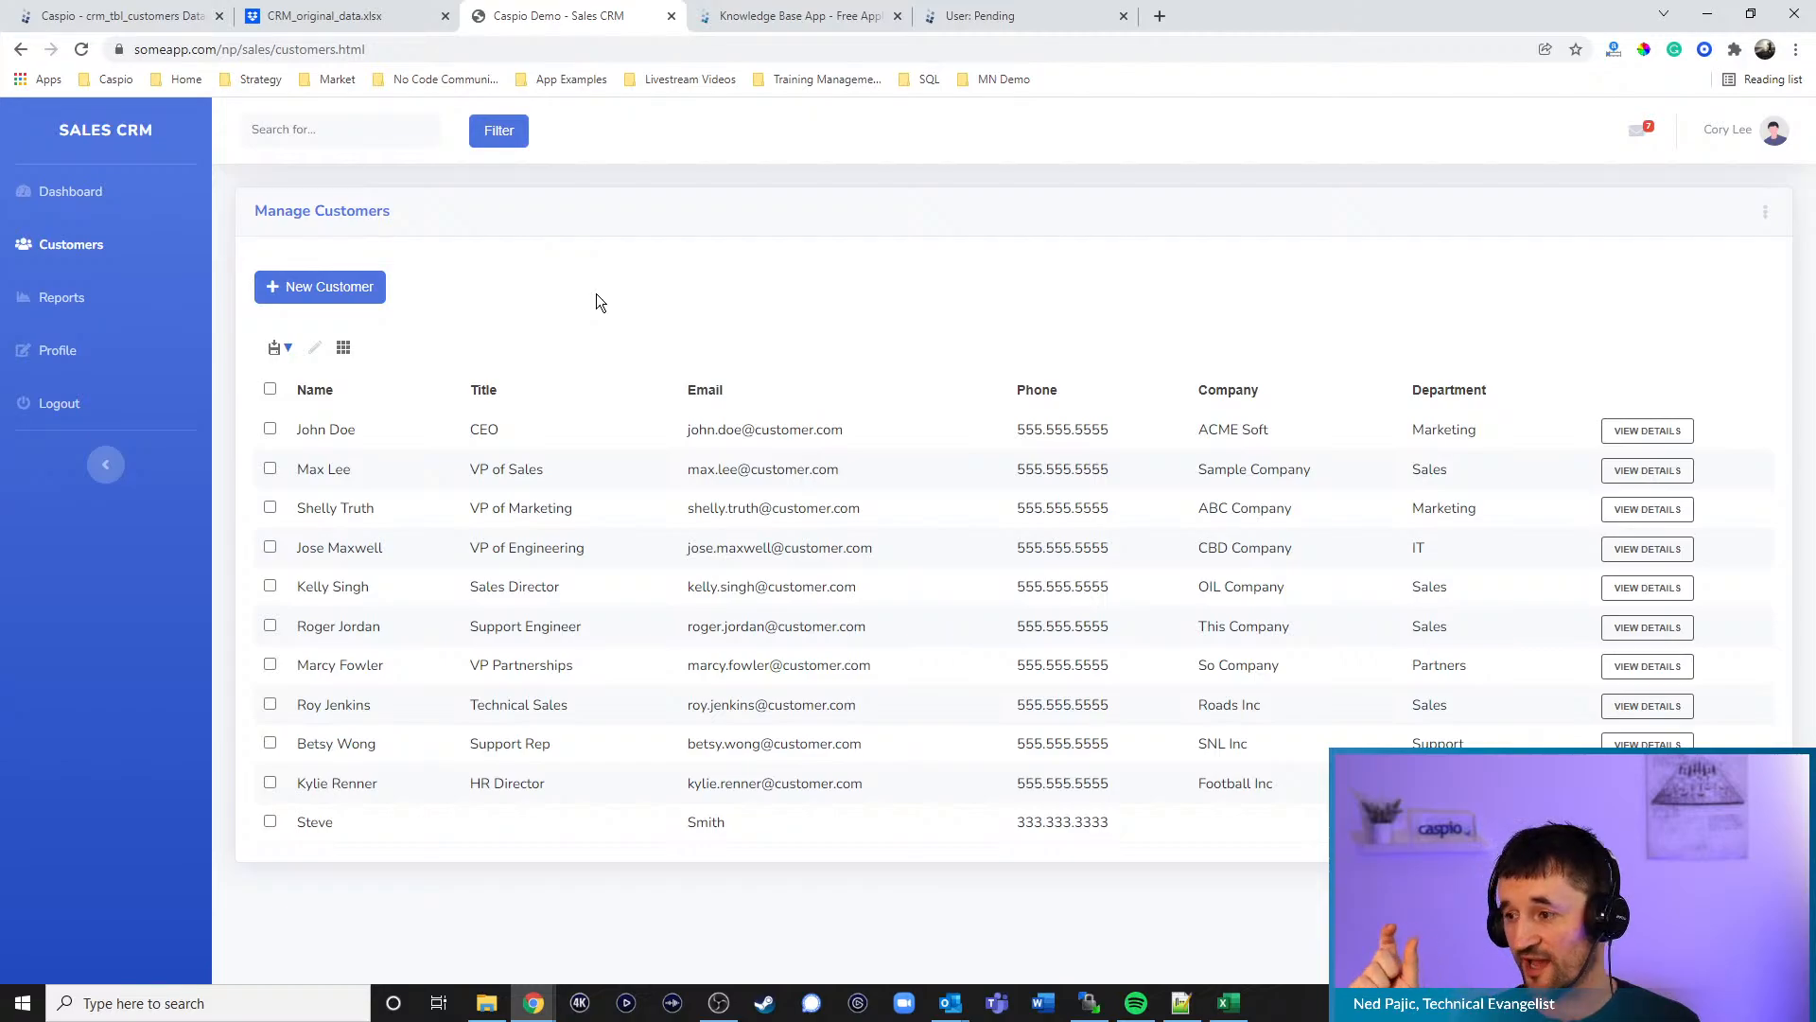
# - Return to Caspio's DataPages list and expand the Customer Details properties panel (data source crm_tbl_customers)
pyautogui.click(123, 16)
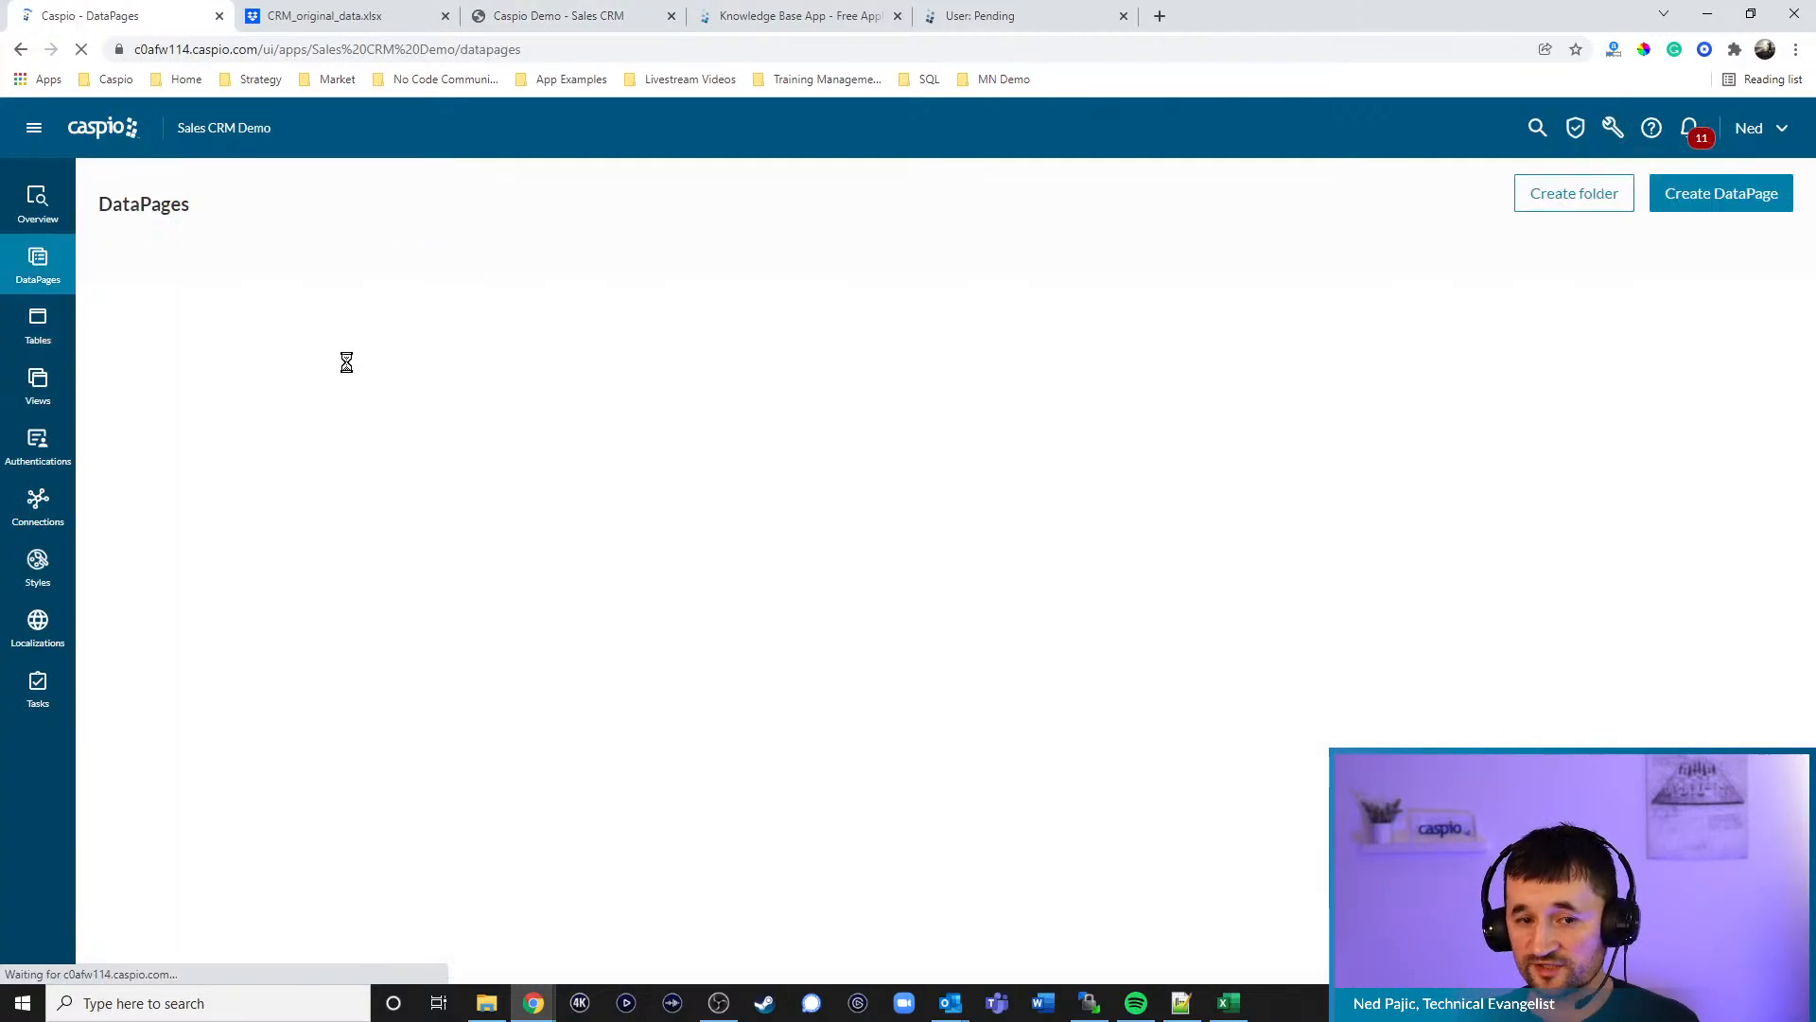
pyautogui.click(199, 342)
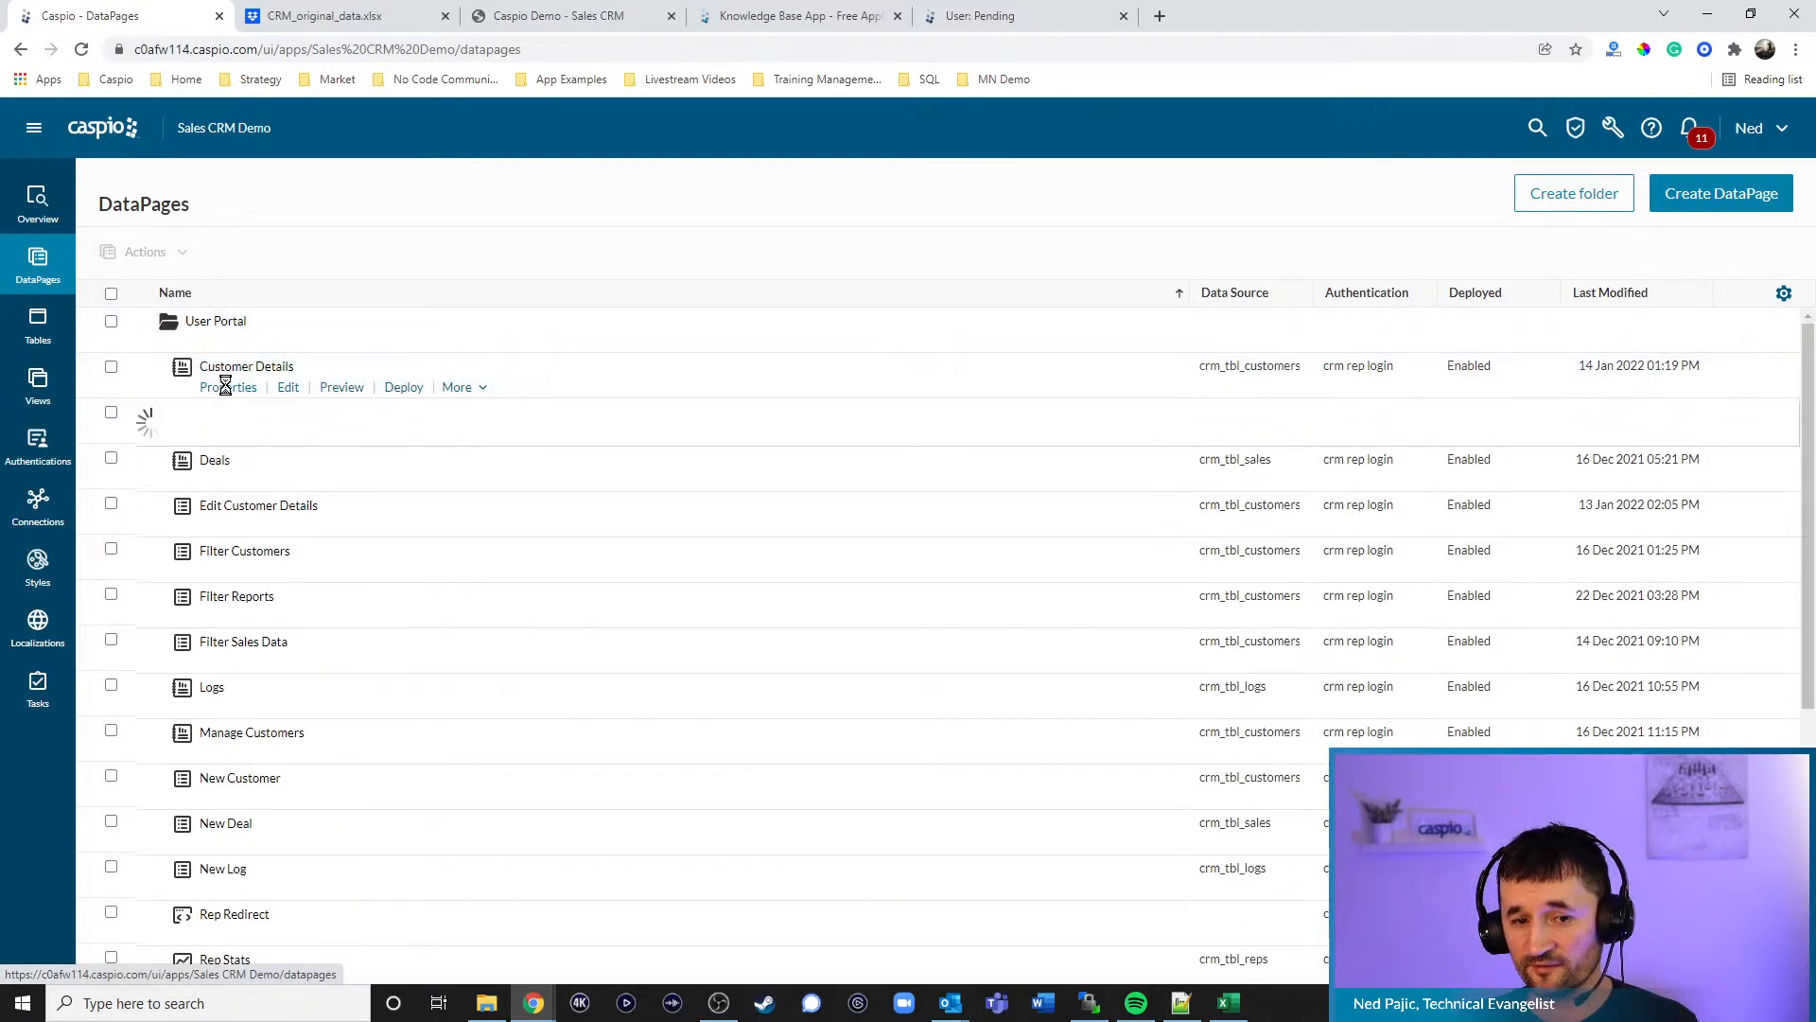
pyautogui.click(228, 387)
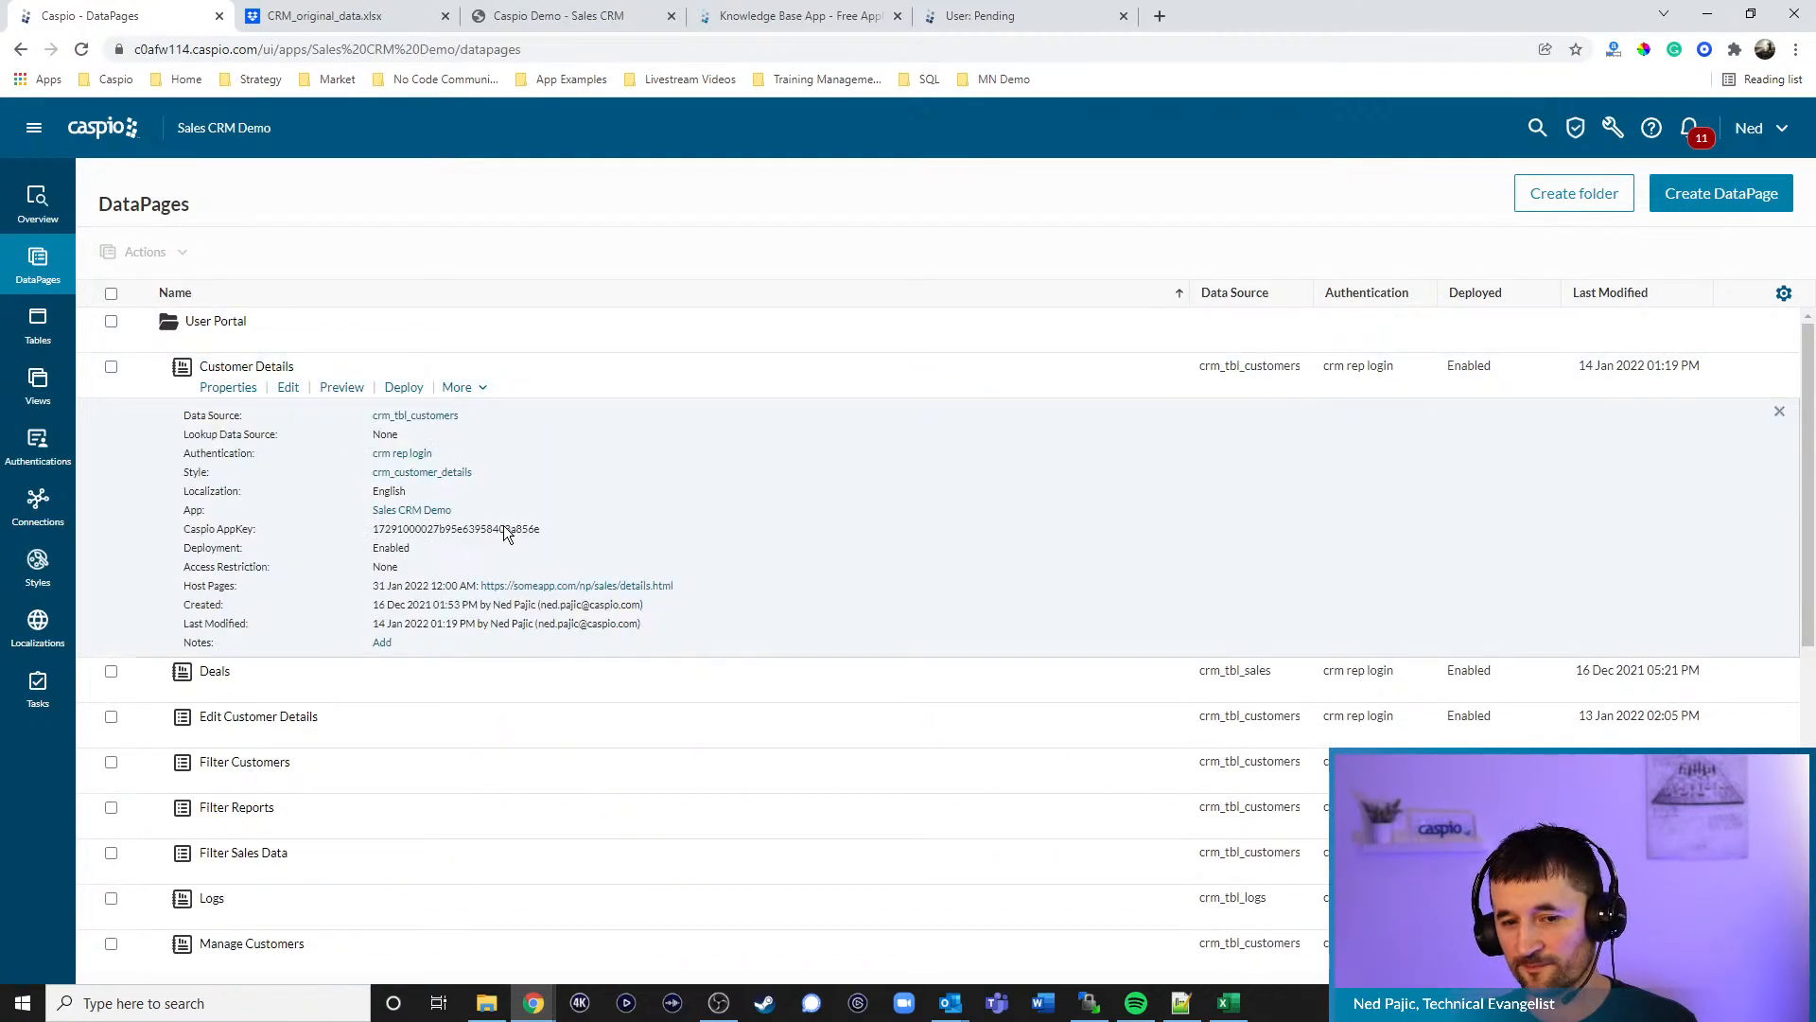